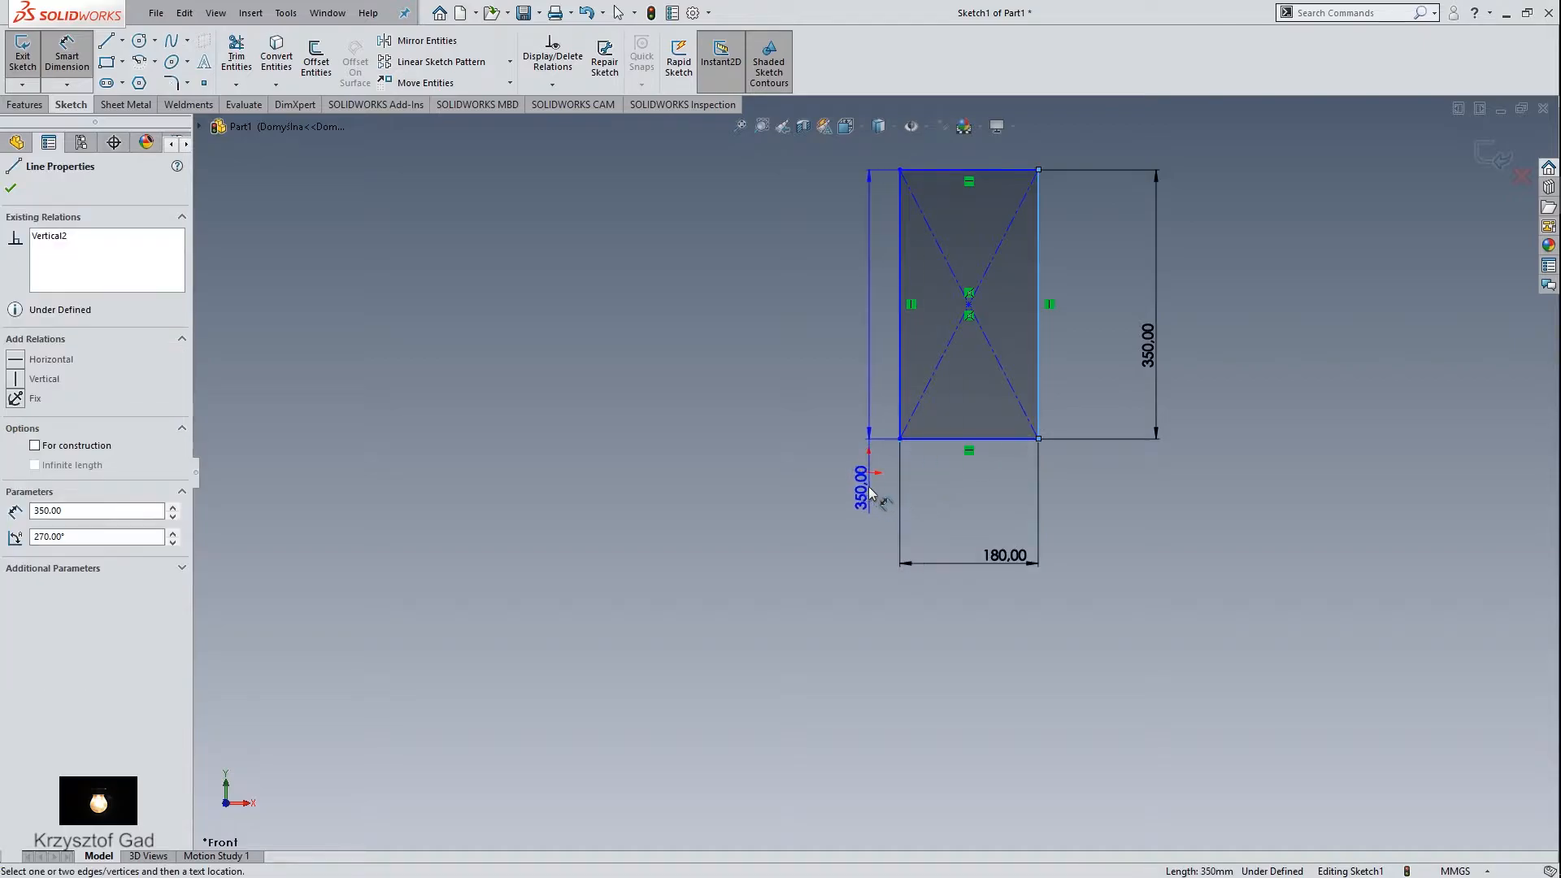
Step: Dimension the horizontal distance between the rectangle's right edge and the origin as 90 mm
click(868, 474)
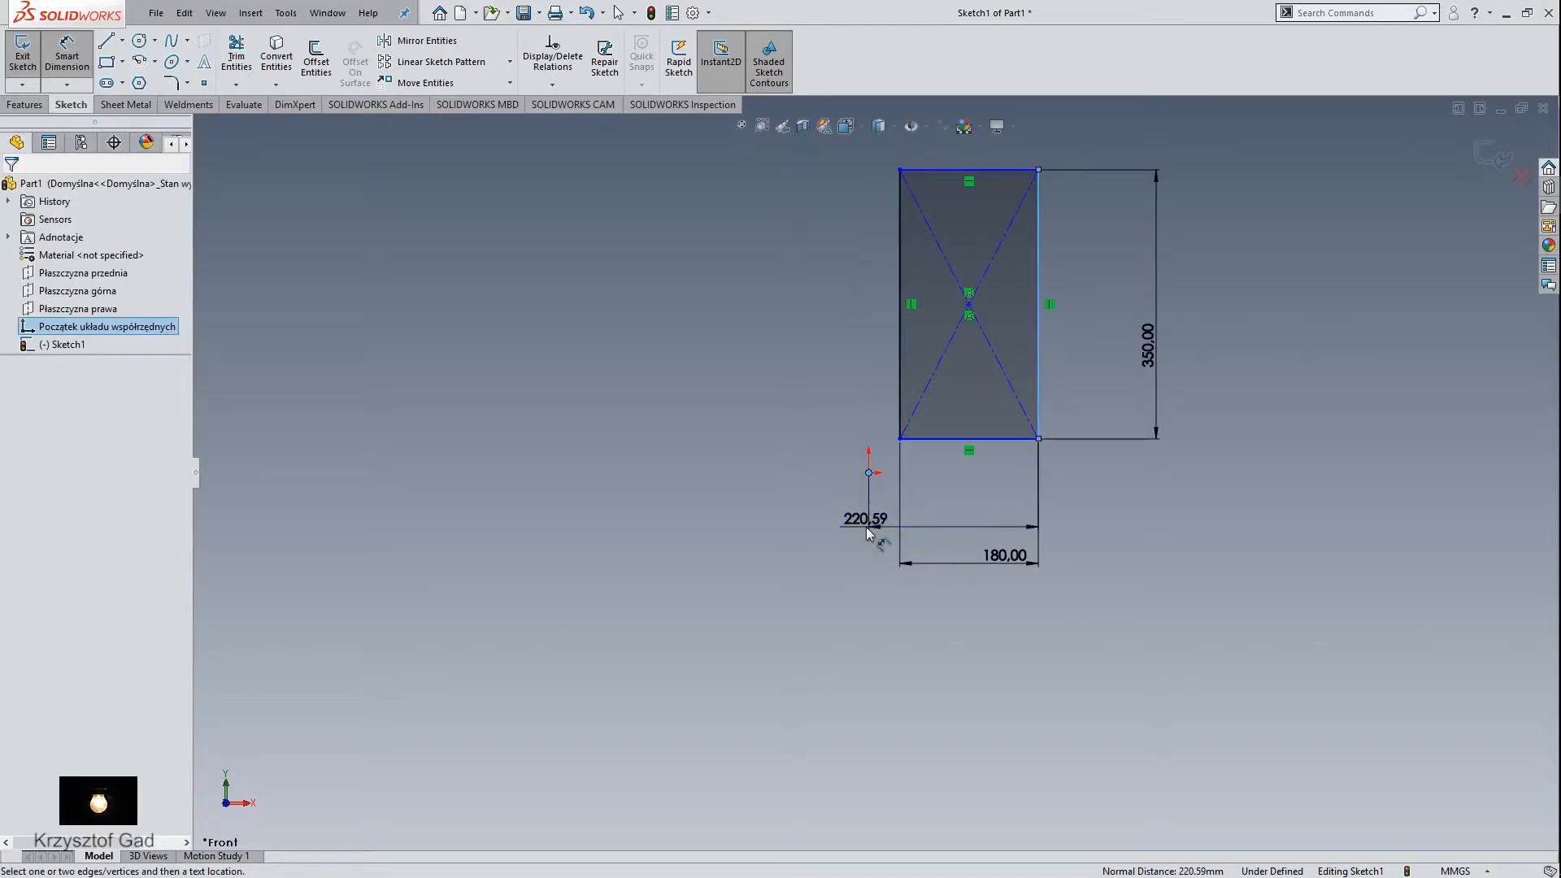
click(865, 520)
text(90)
key(Return)
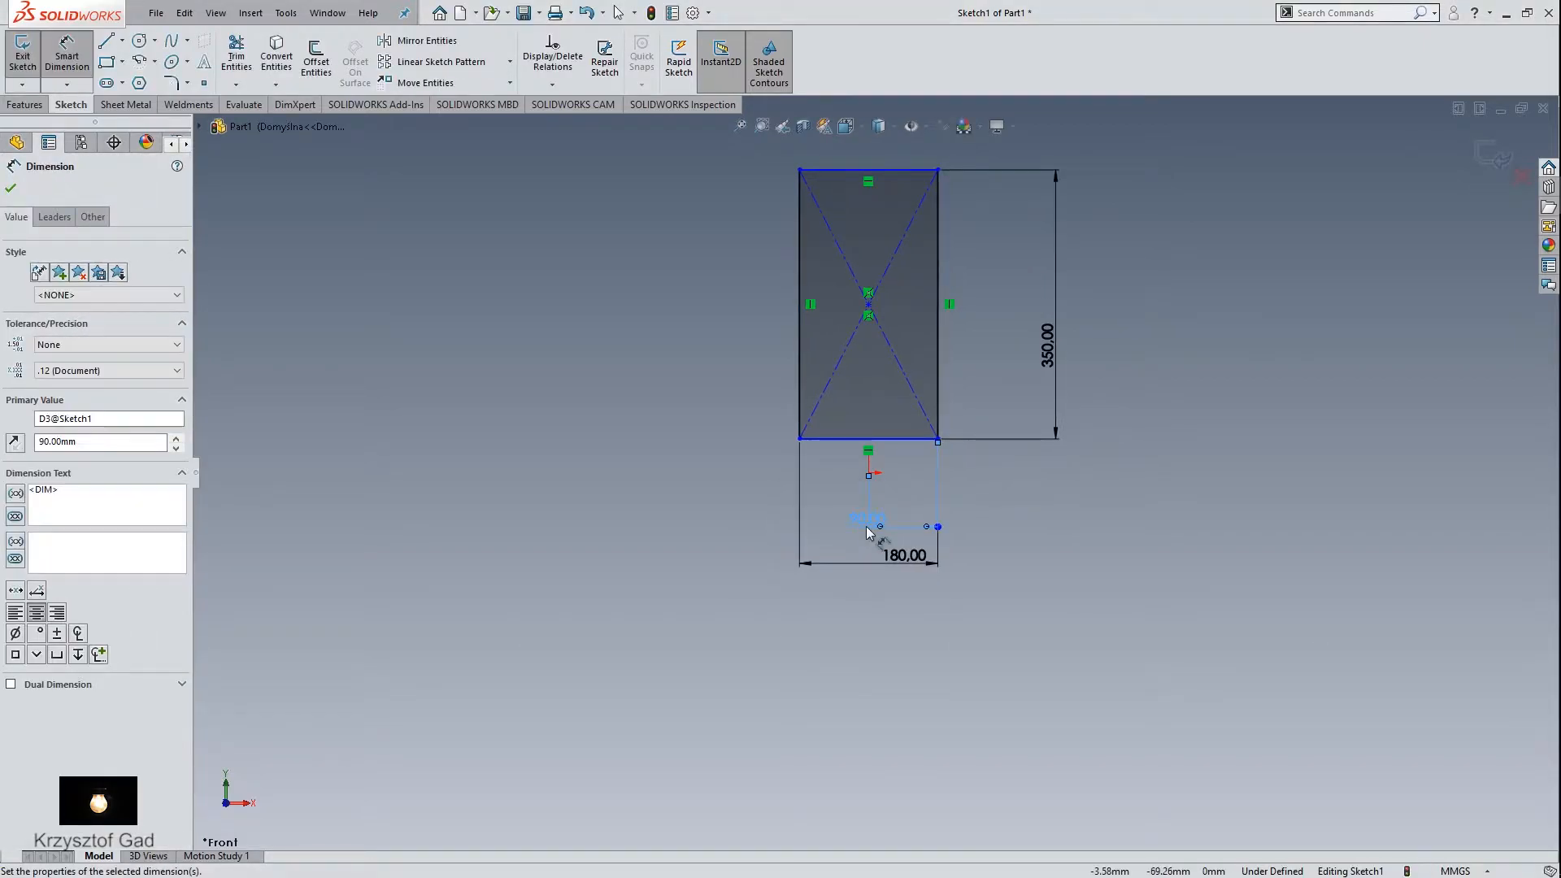
click(894, 440)
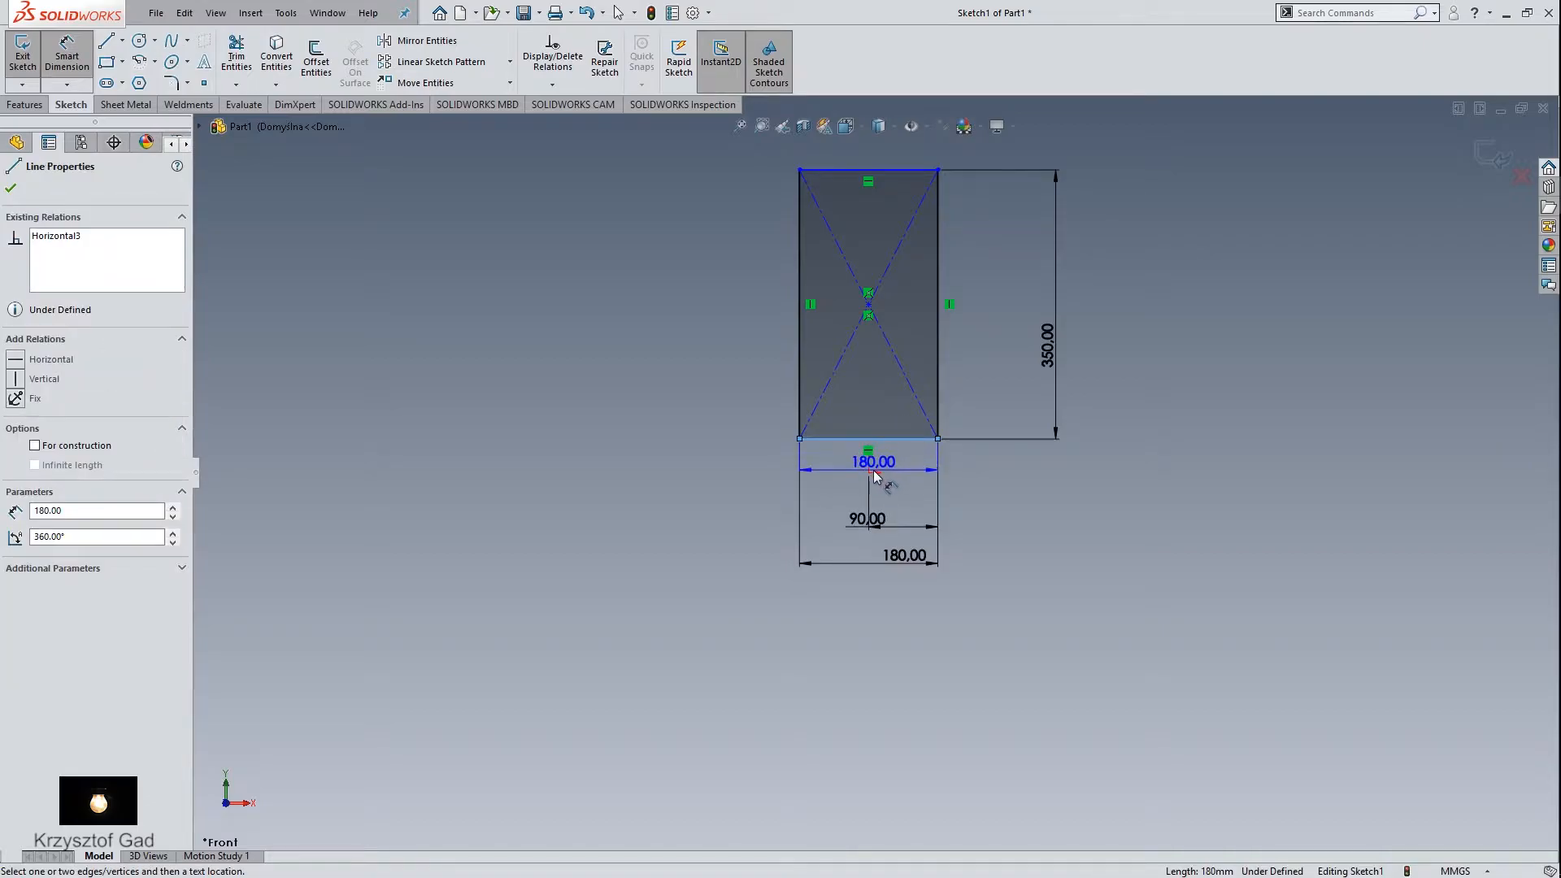
click(874, 472)
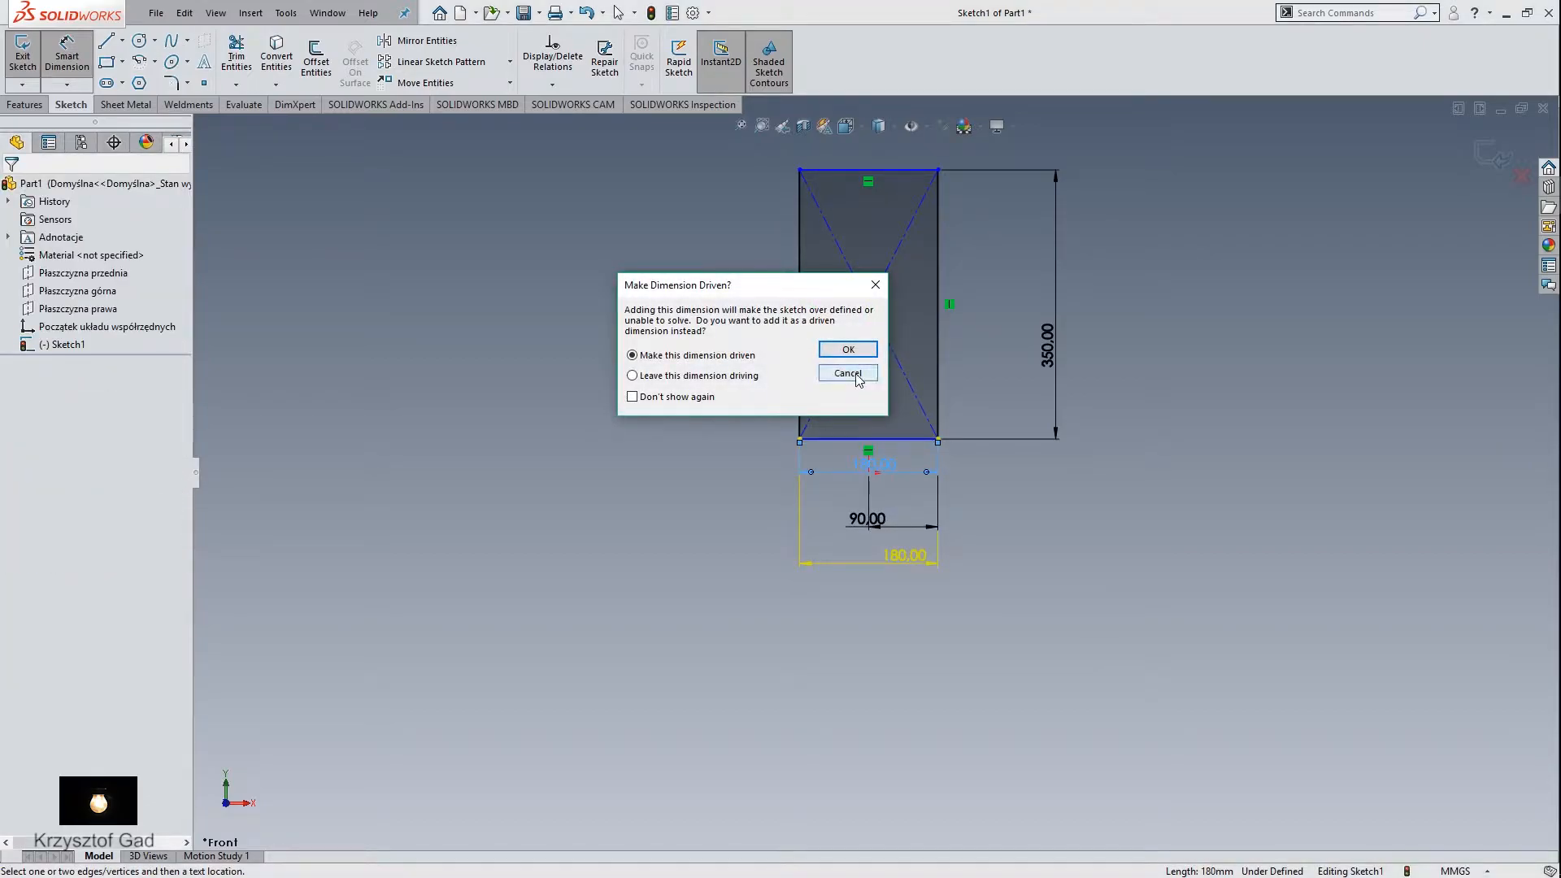
click(845, 371)
Step: Dimension the rectangle's bottom edge to the origin with a distance of 0 mm
click(893, 439)
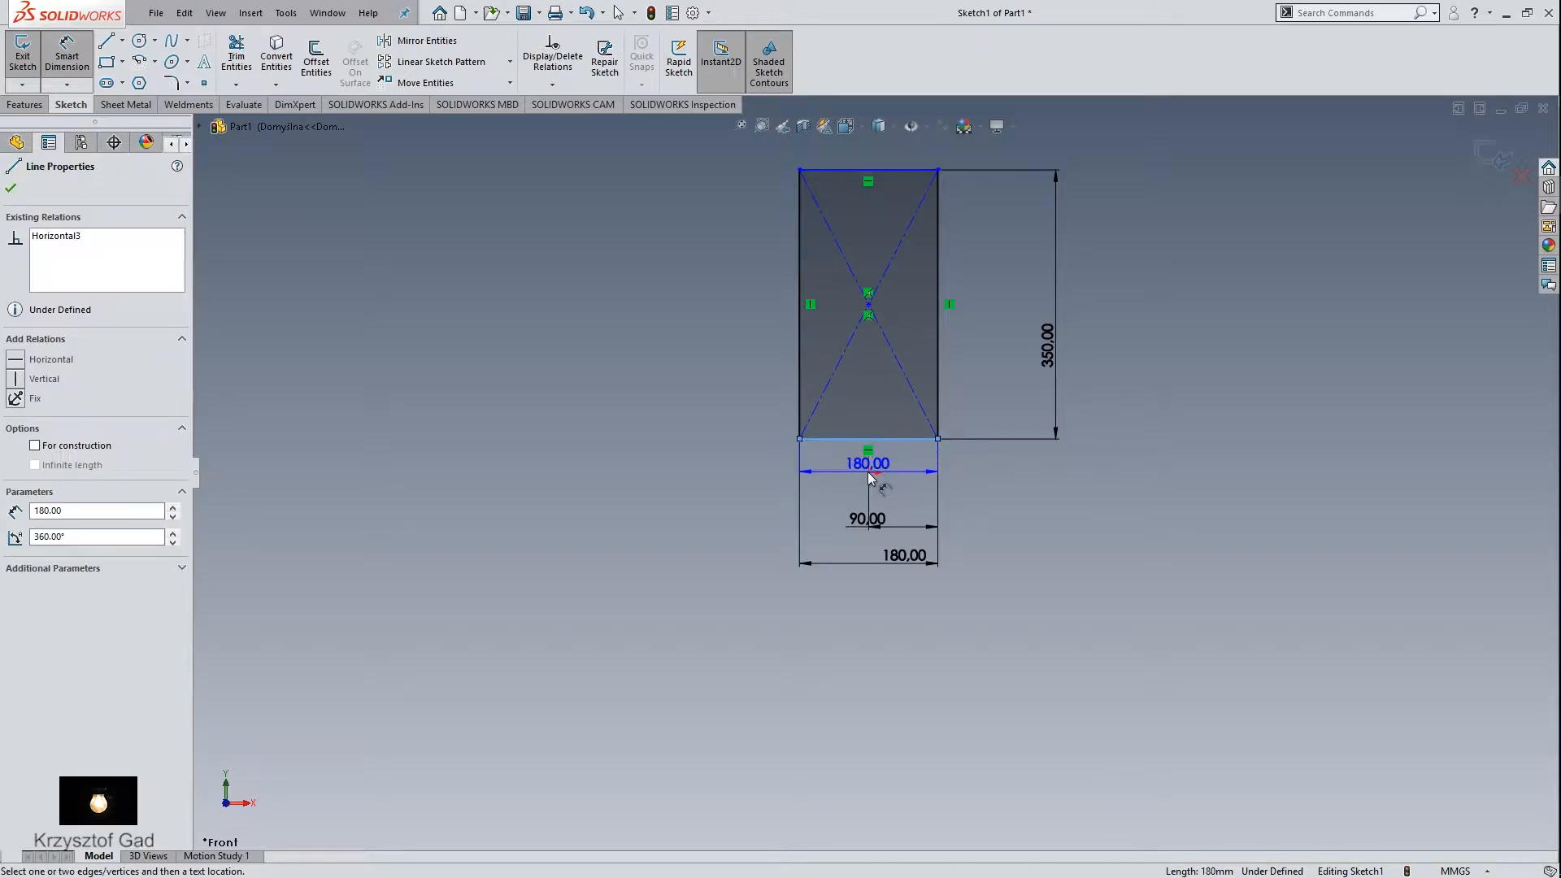
click(871, 473)
click(997, 492)
text(0)
key(Return)
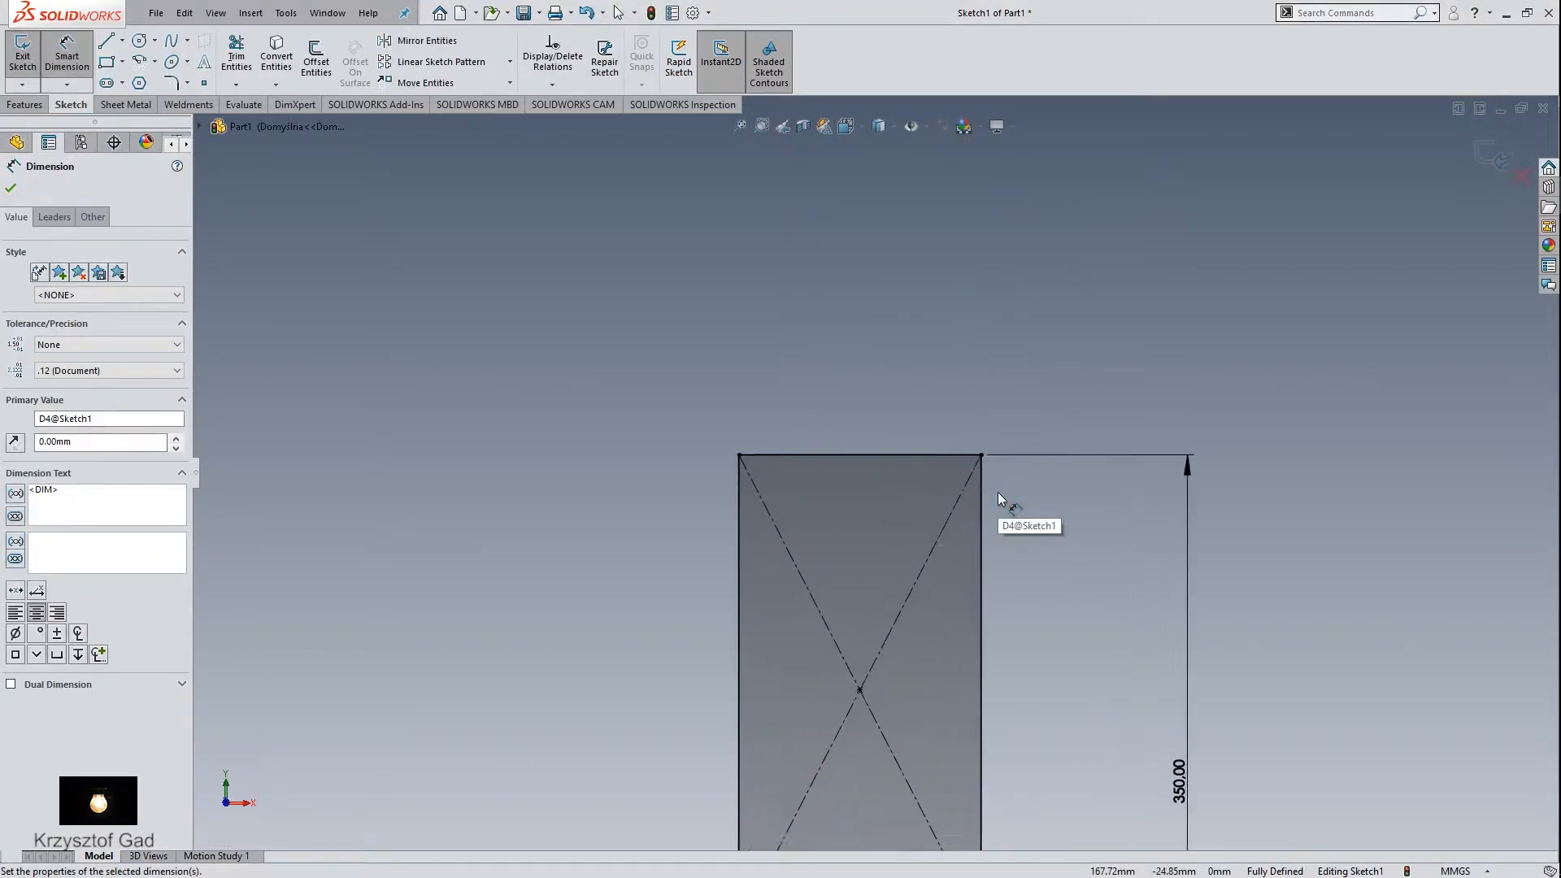
Step: Round both upper corners of the rectangle with 80 mm sketch fillets
click(171, 83)
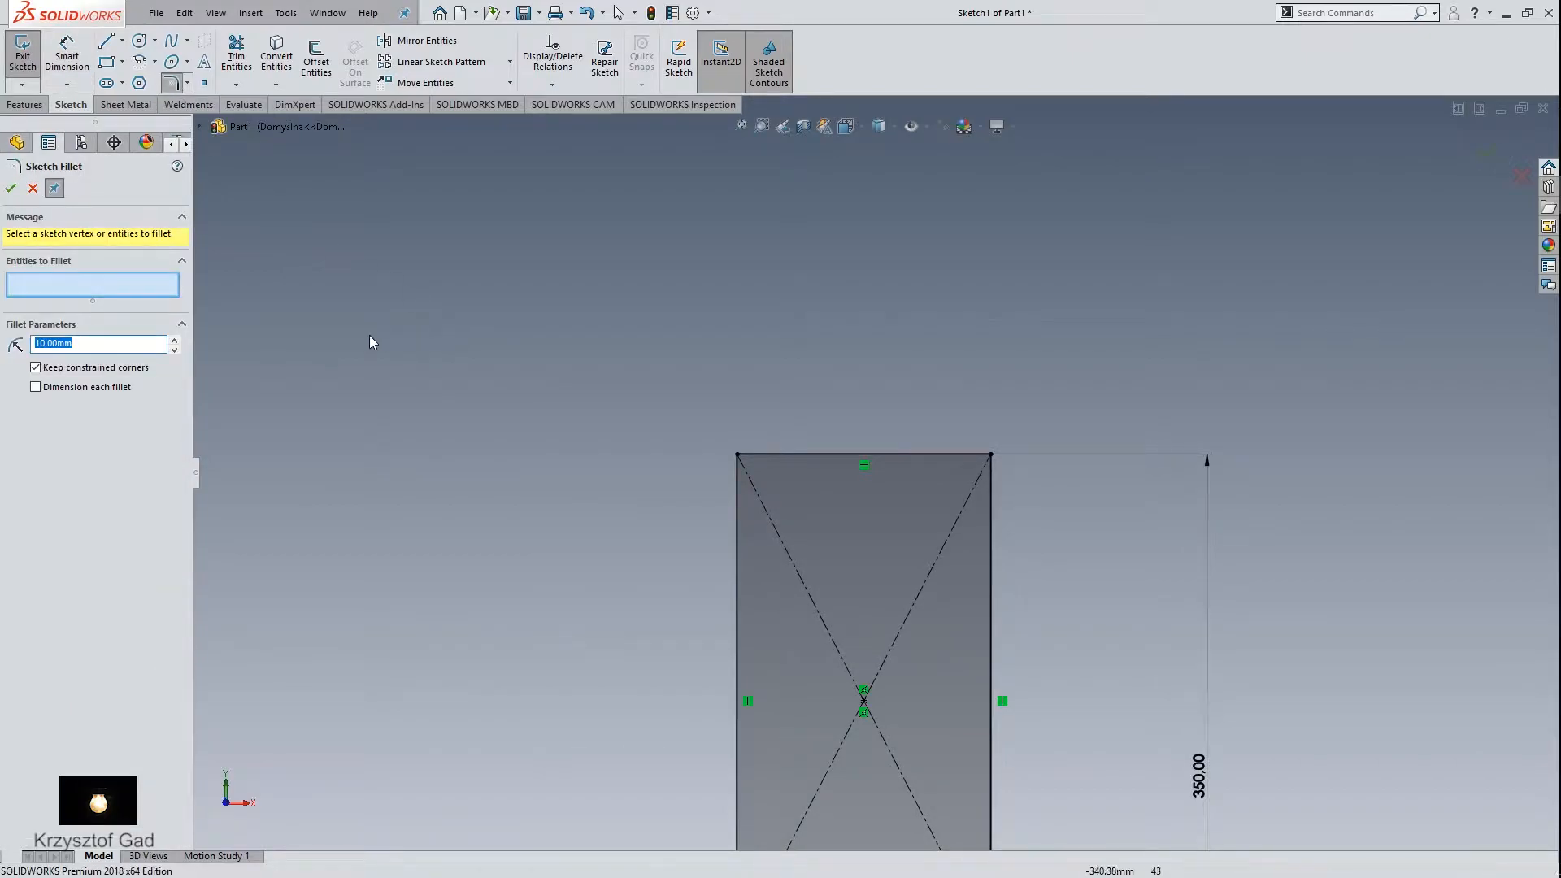
text(80)
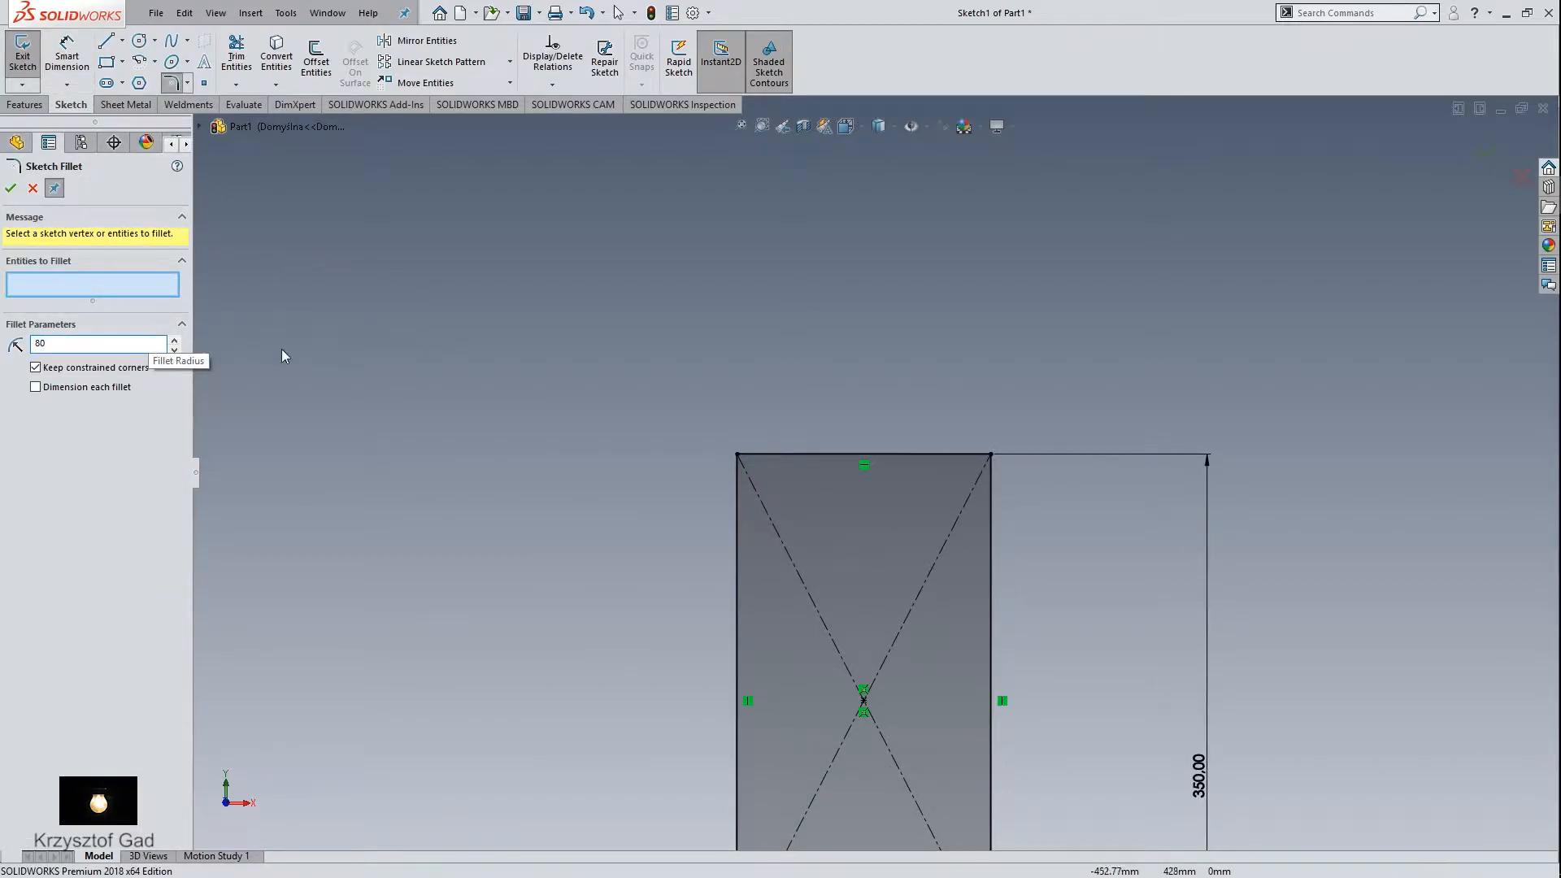
click(738, 455)
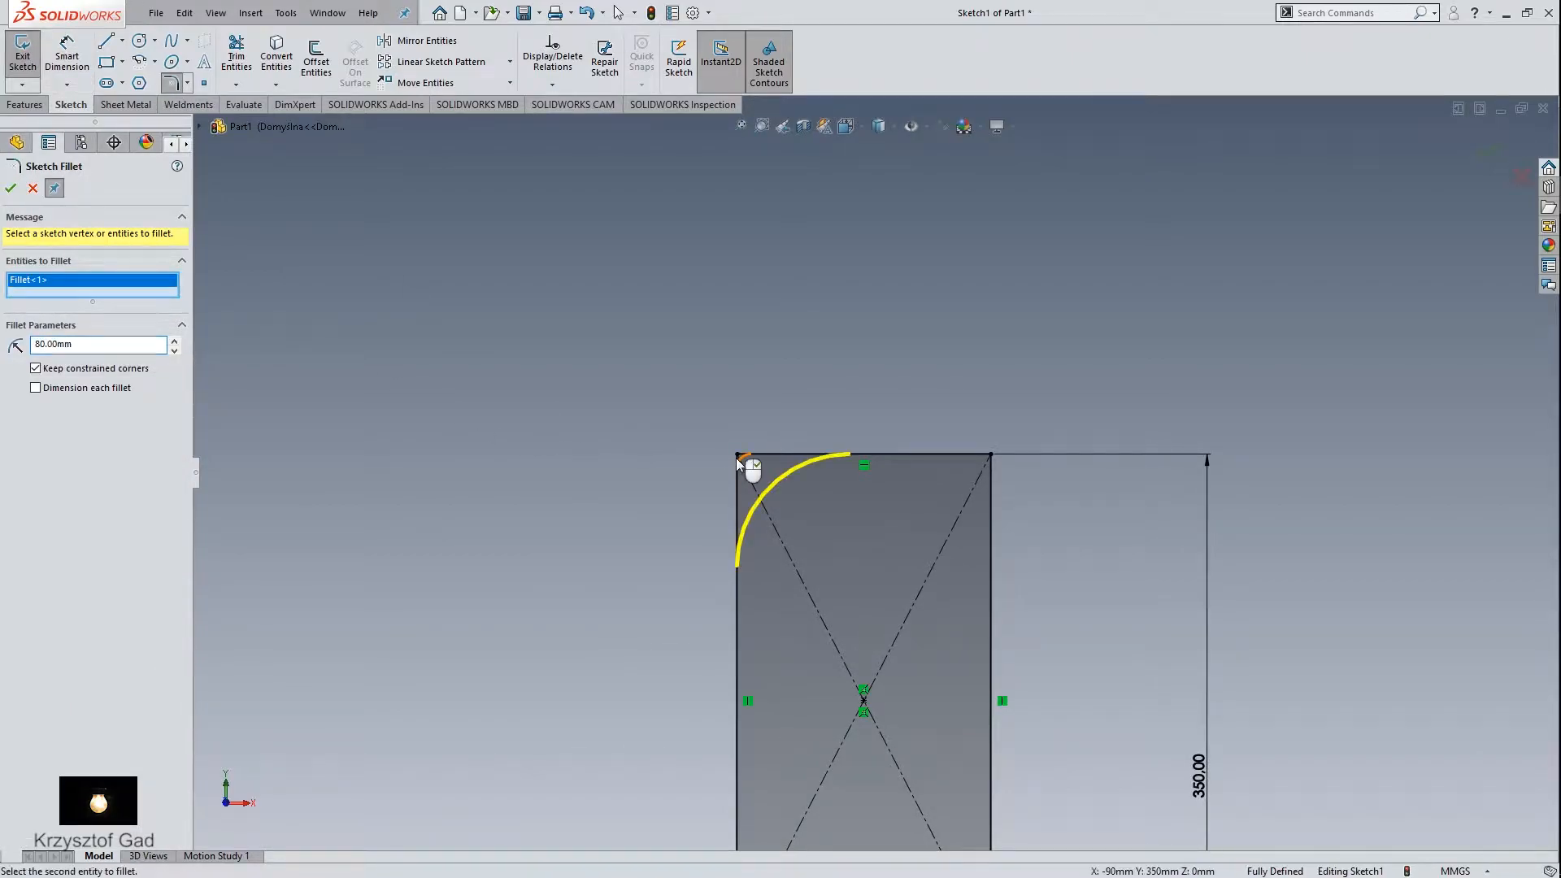
click(990, 454)
key(Return)
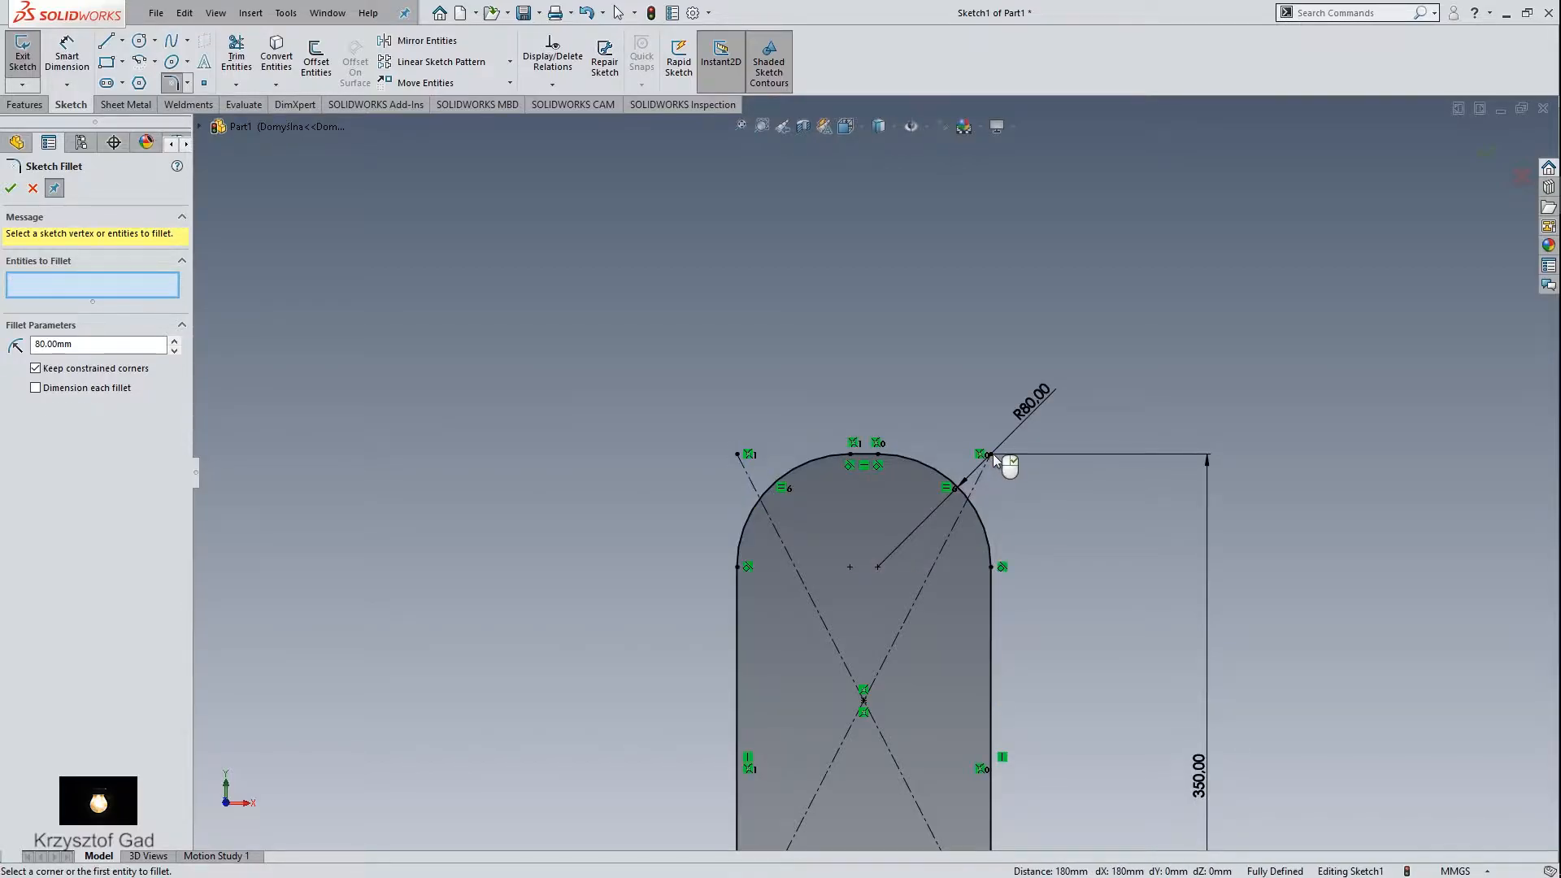
key(Escape)
Step: Exit the sketch and turn it into a 3 mm thick sheet metal base flange with the thickness direction reversed
scroll(992, 454, up, 2)
middle_drag(992, 454, 988, 455)
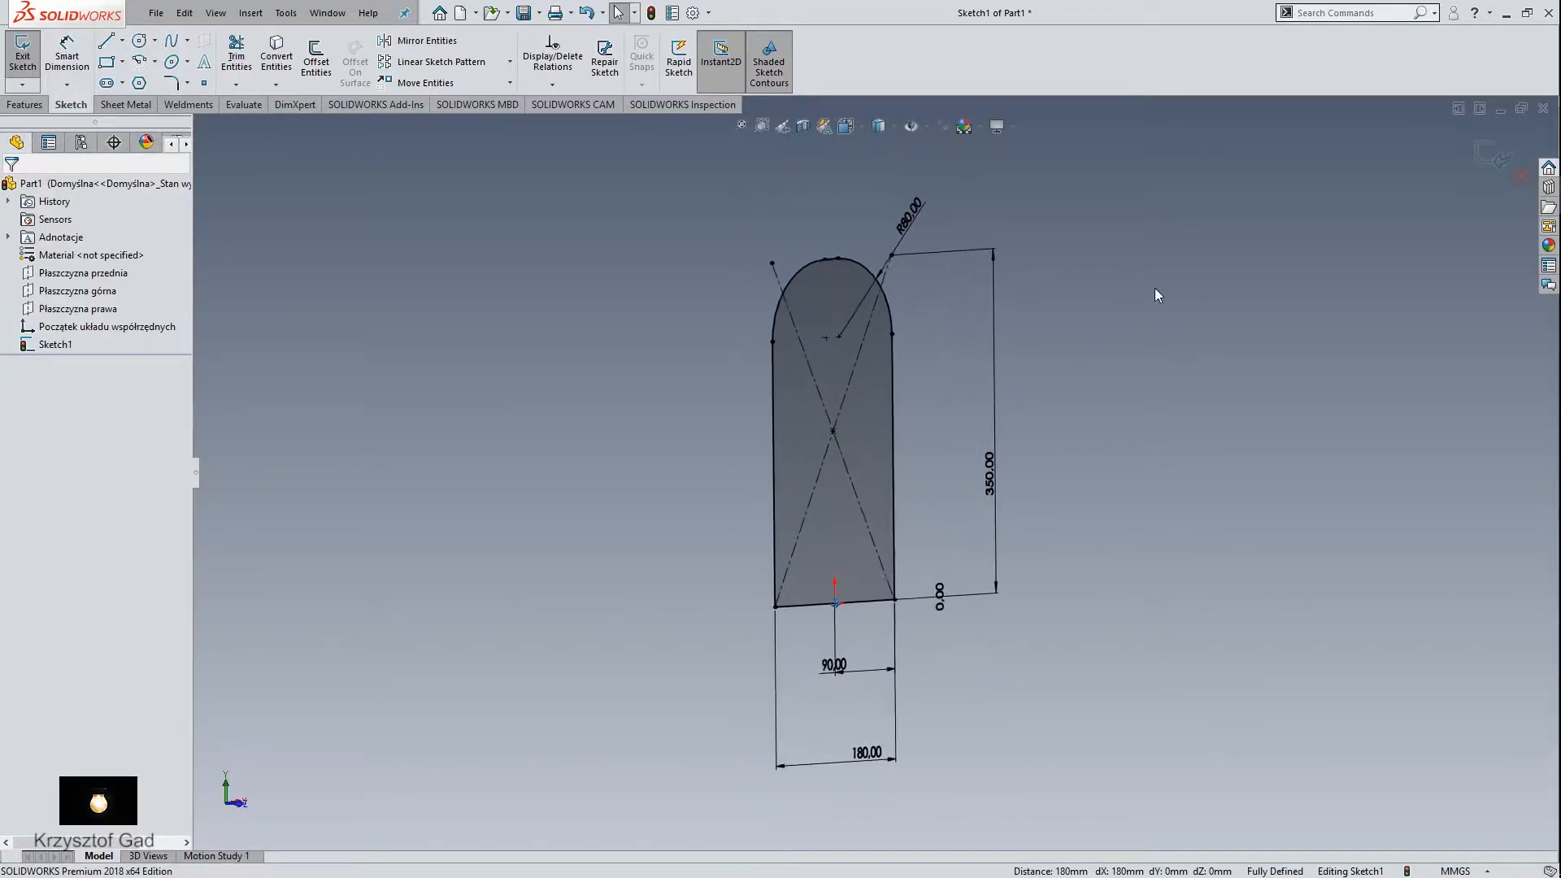
click(1500, 166)
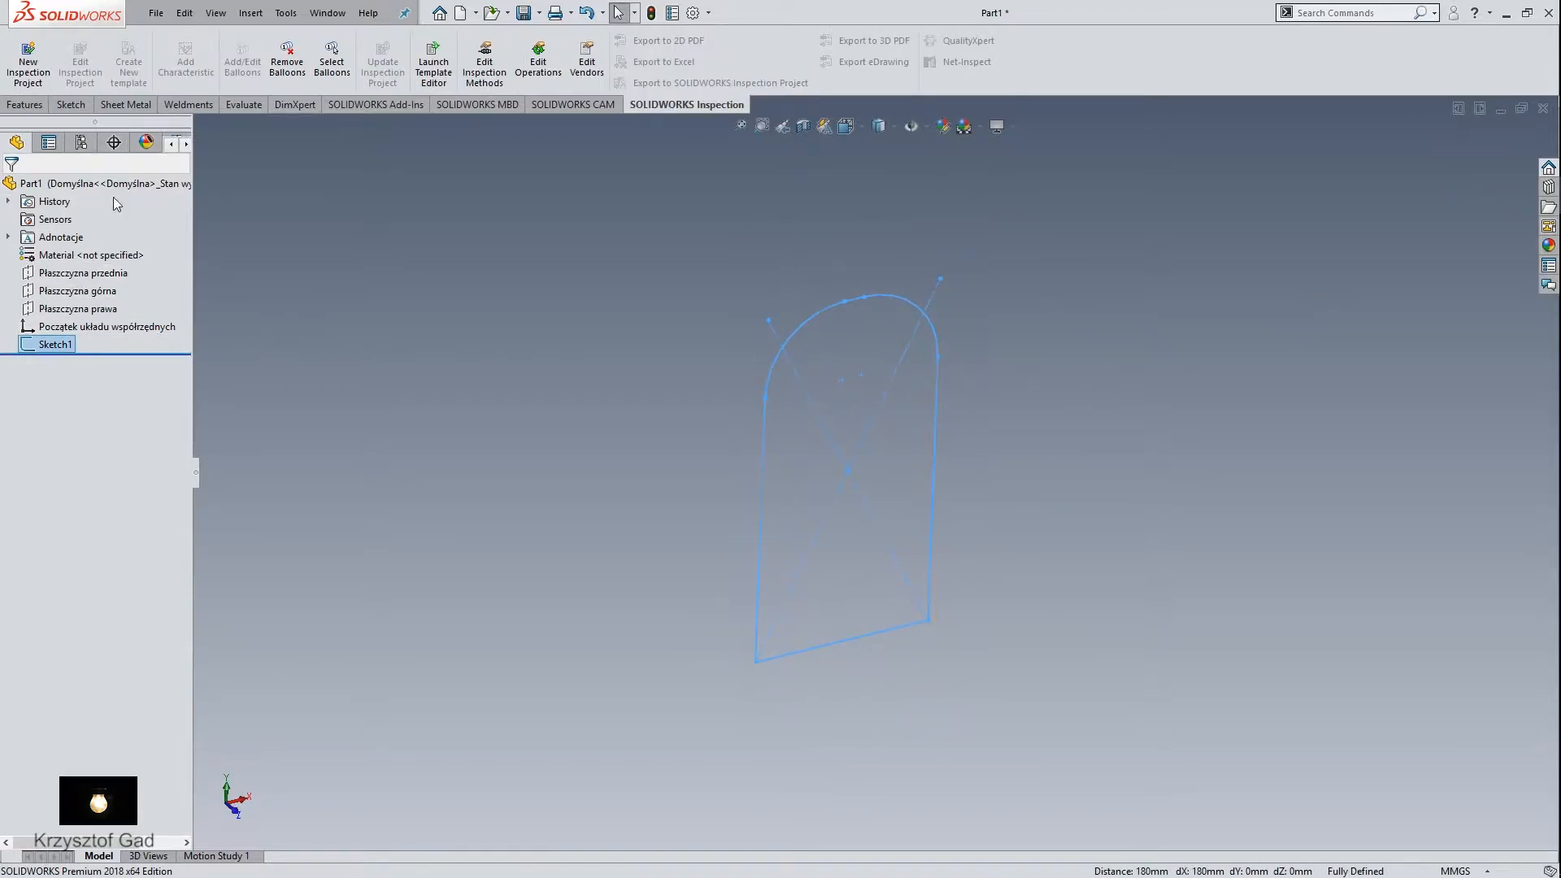
click(120, 107)
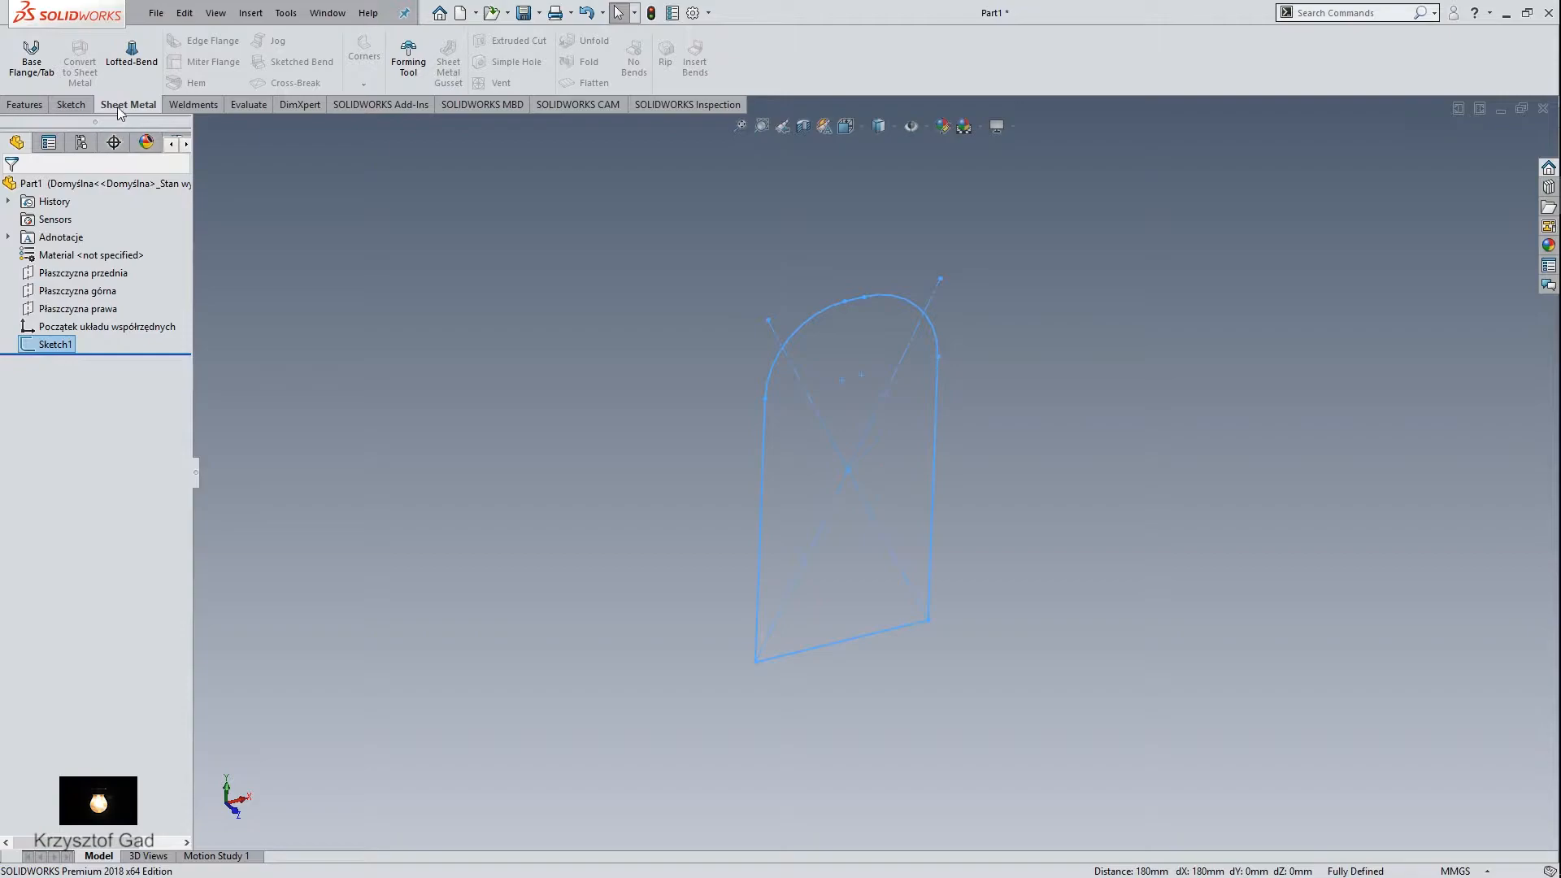
click(31, 55)
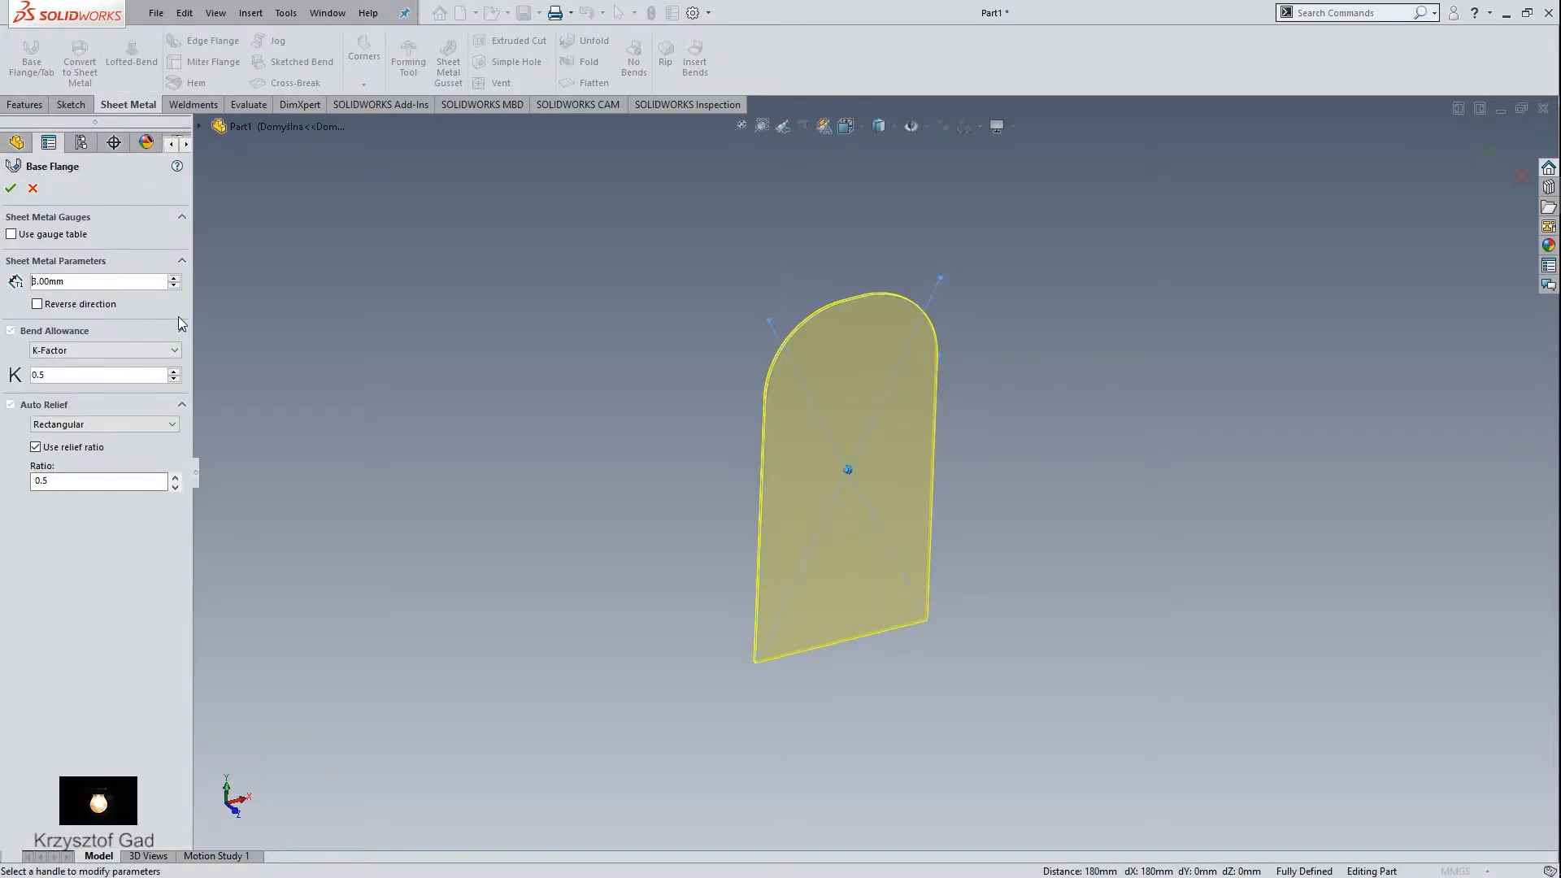
click(76, 303)
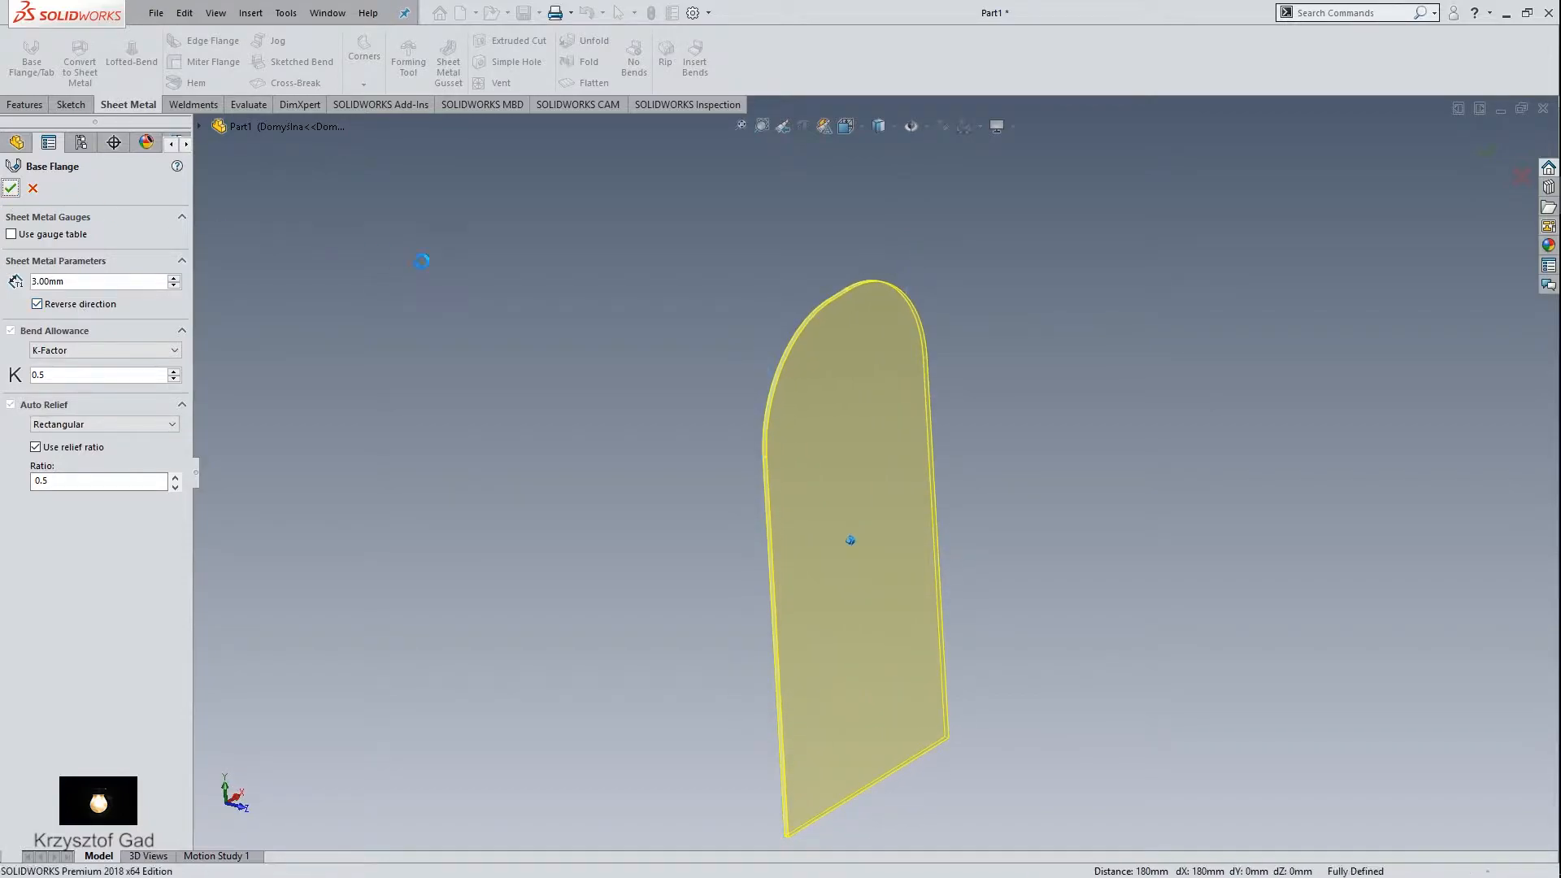
click(613, 291)
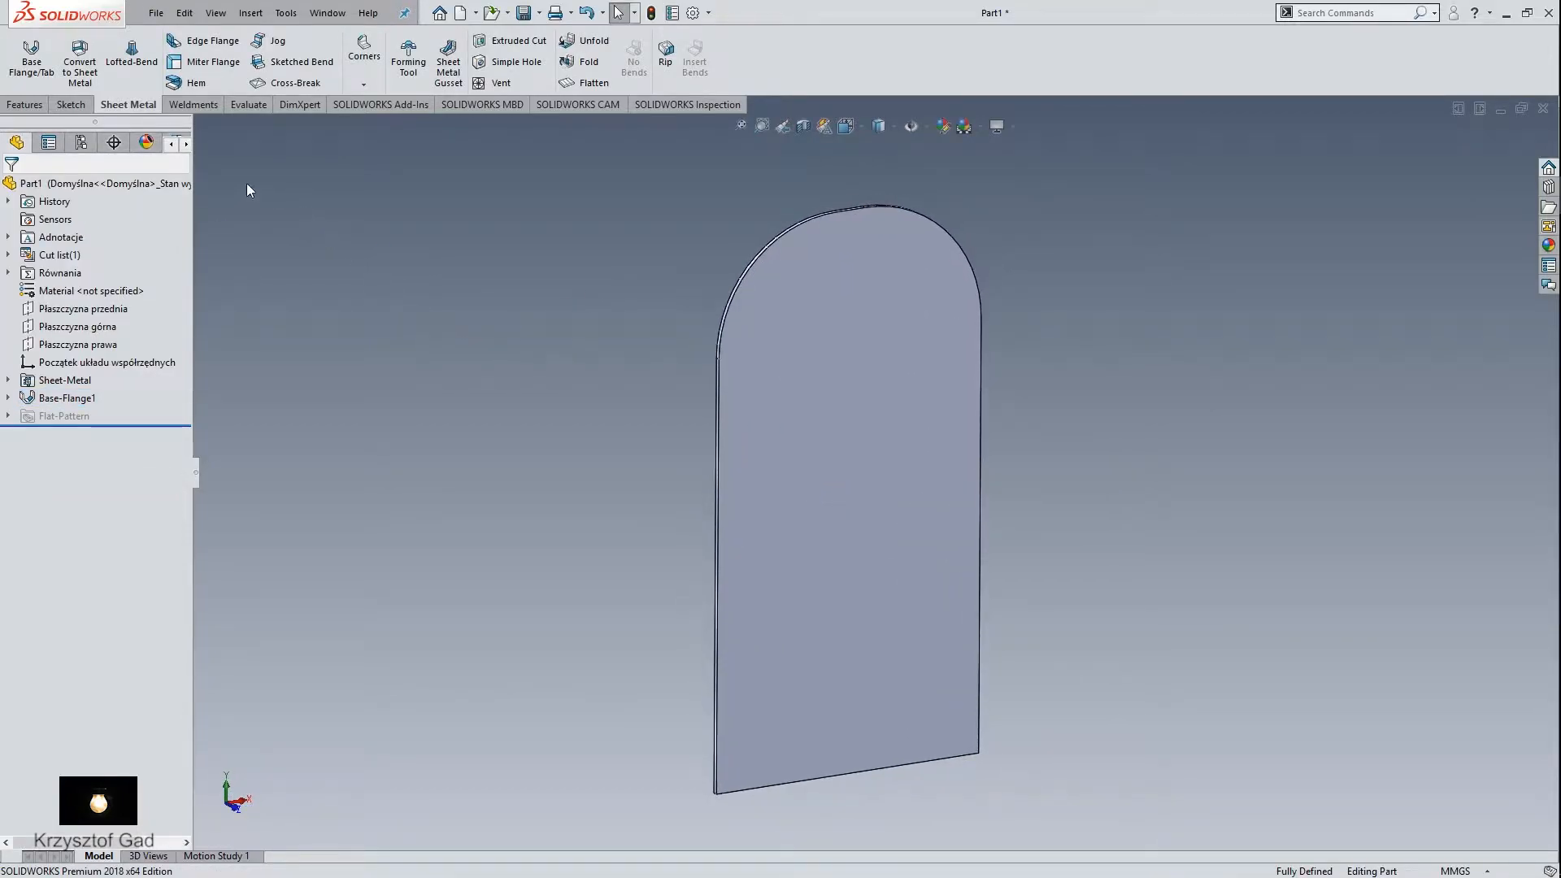
Step: Start an edge flange with a custom 1 mm bend radius, 250 mm length and no position offset
click(204, 40)
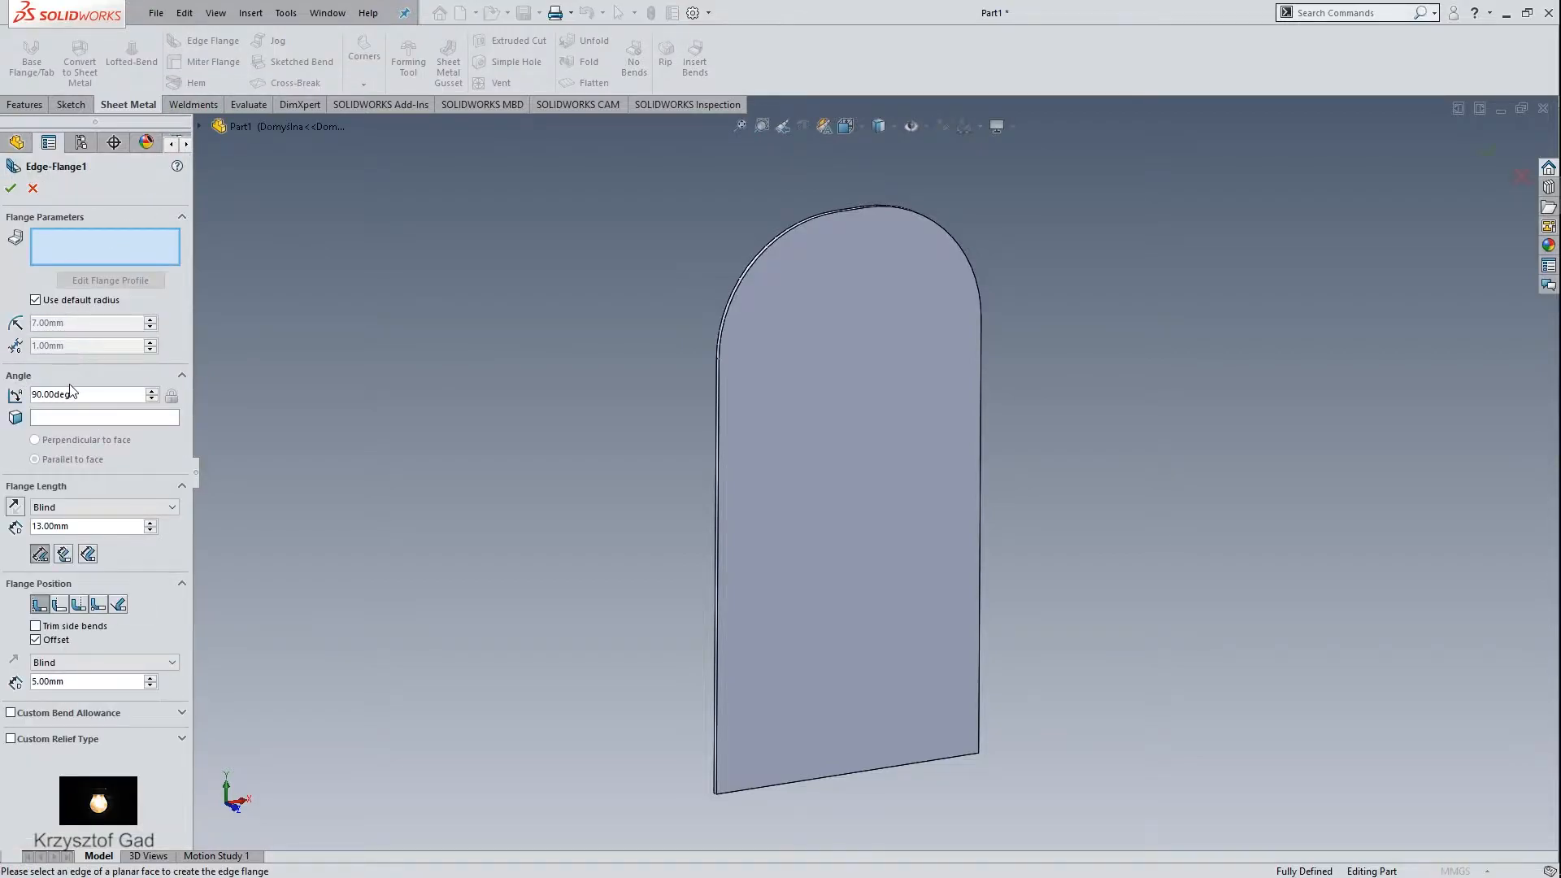
click(36, 300)
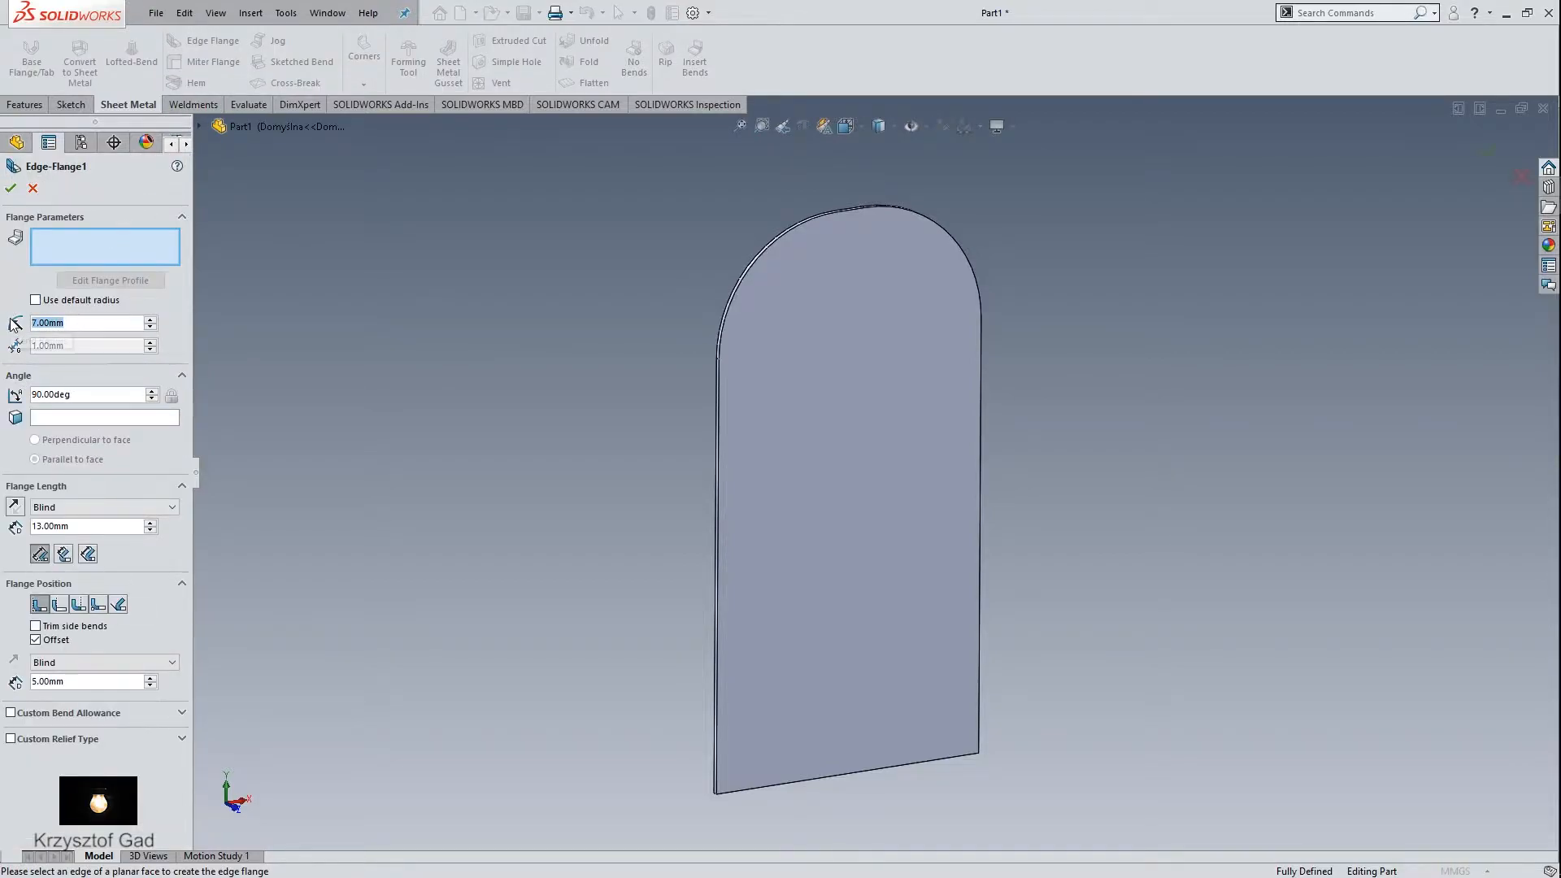
text(1)
key(Return)
text(25)
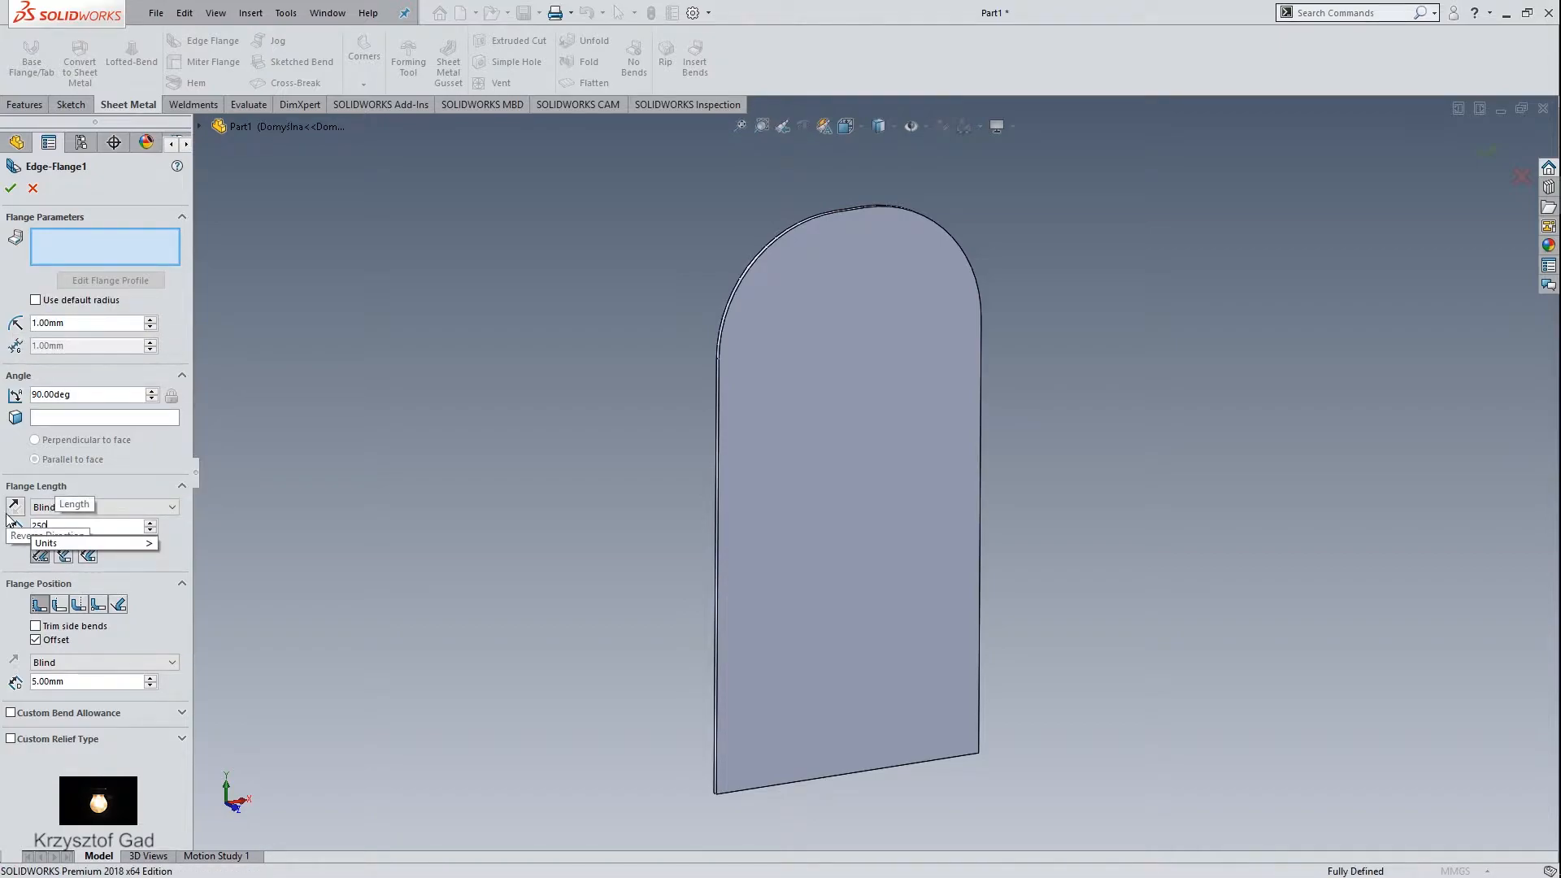
text(0)
key(Return)
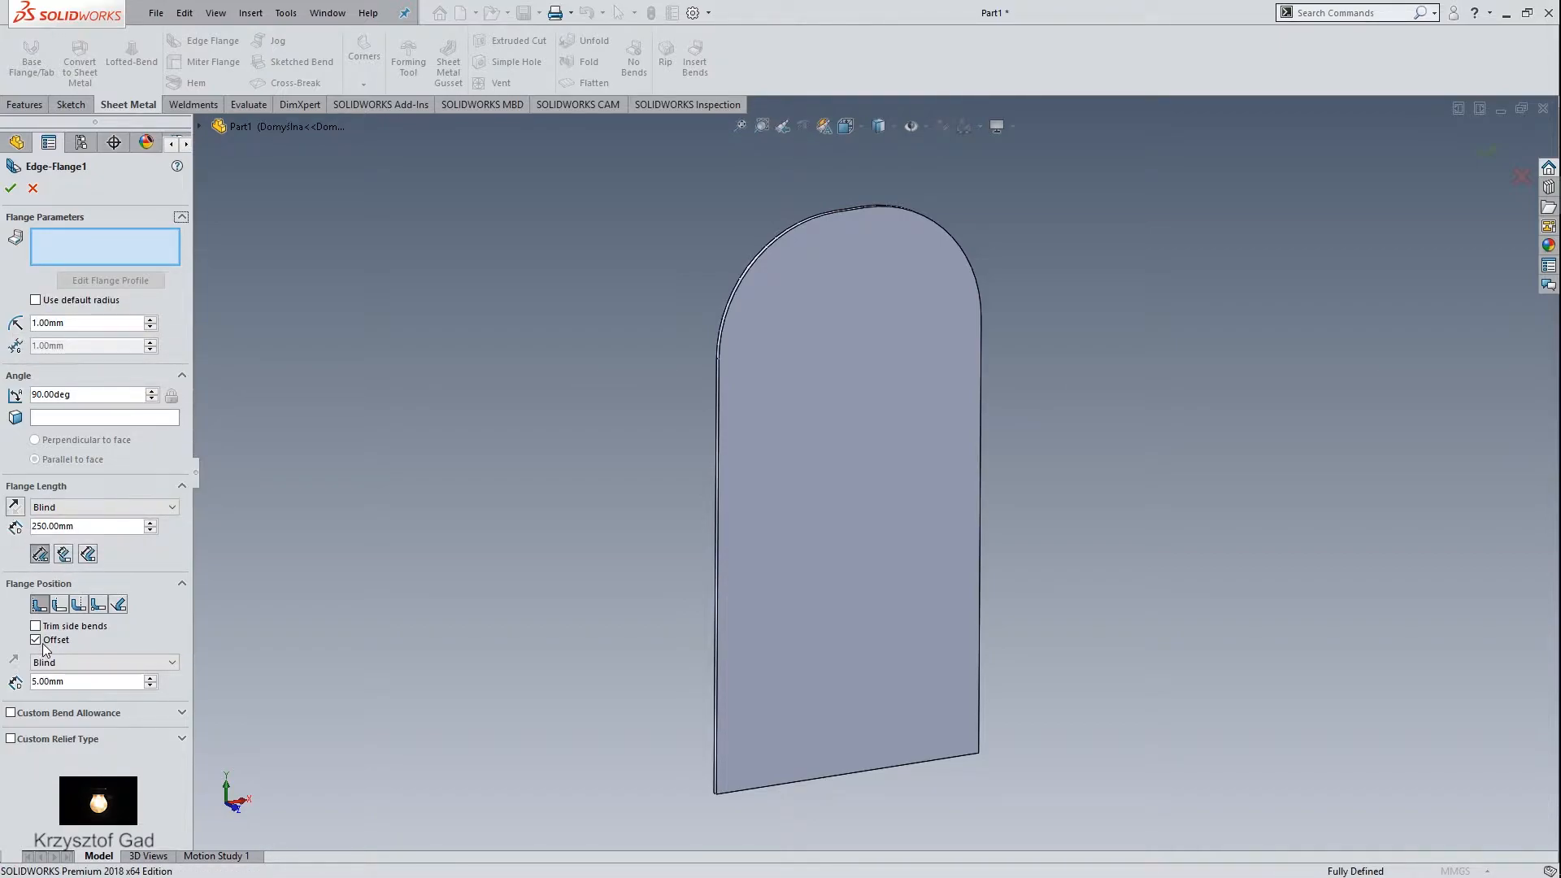
click(39, 643)
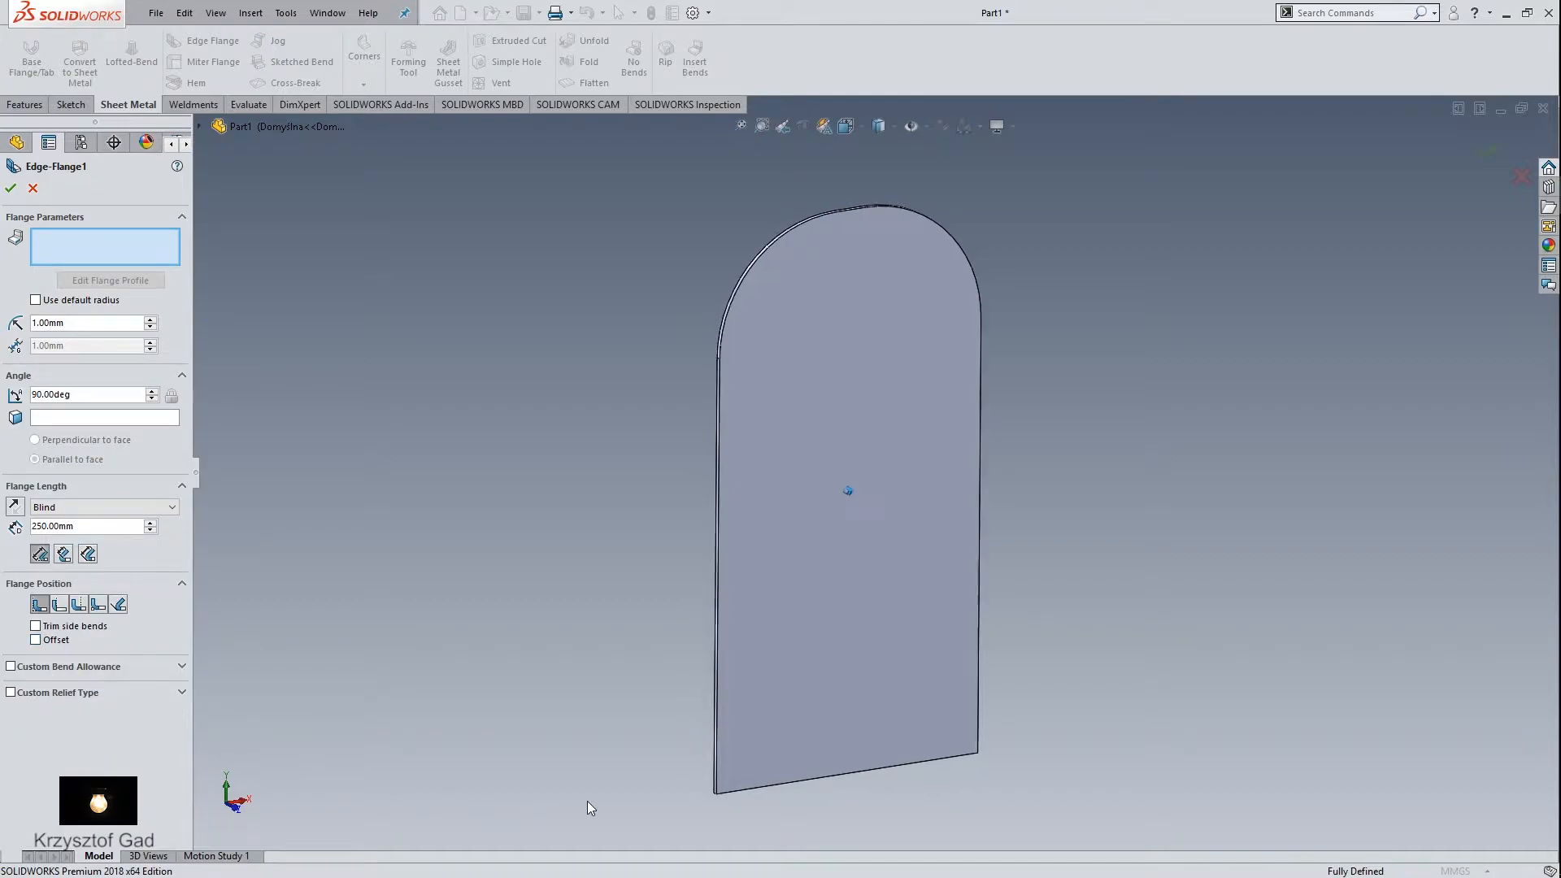
Step: Create the edge flange from the plate's bottom edge, extending horizontally with a length of 250 mm
click(749, 735)
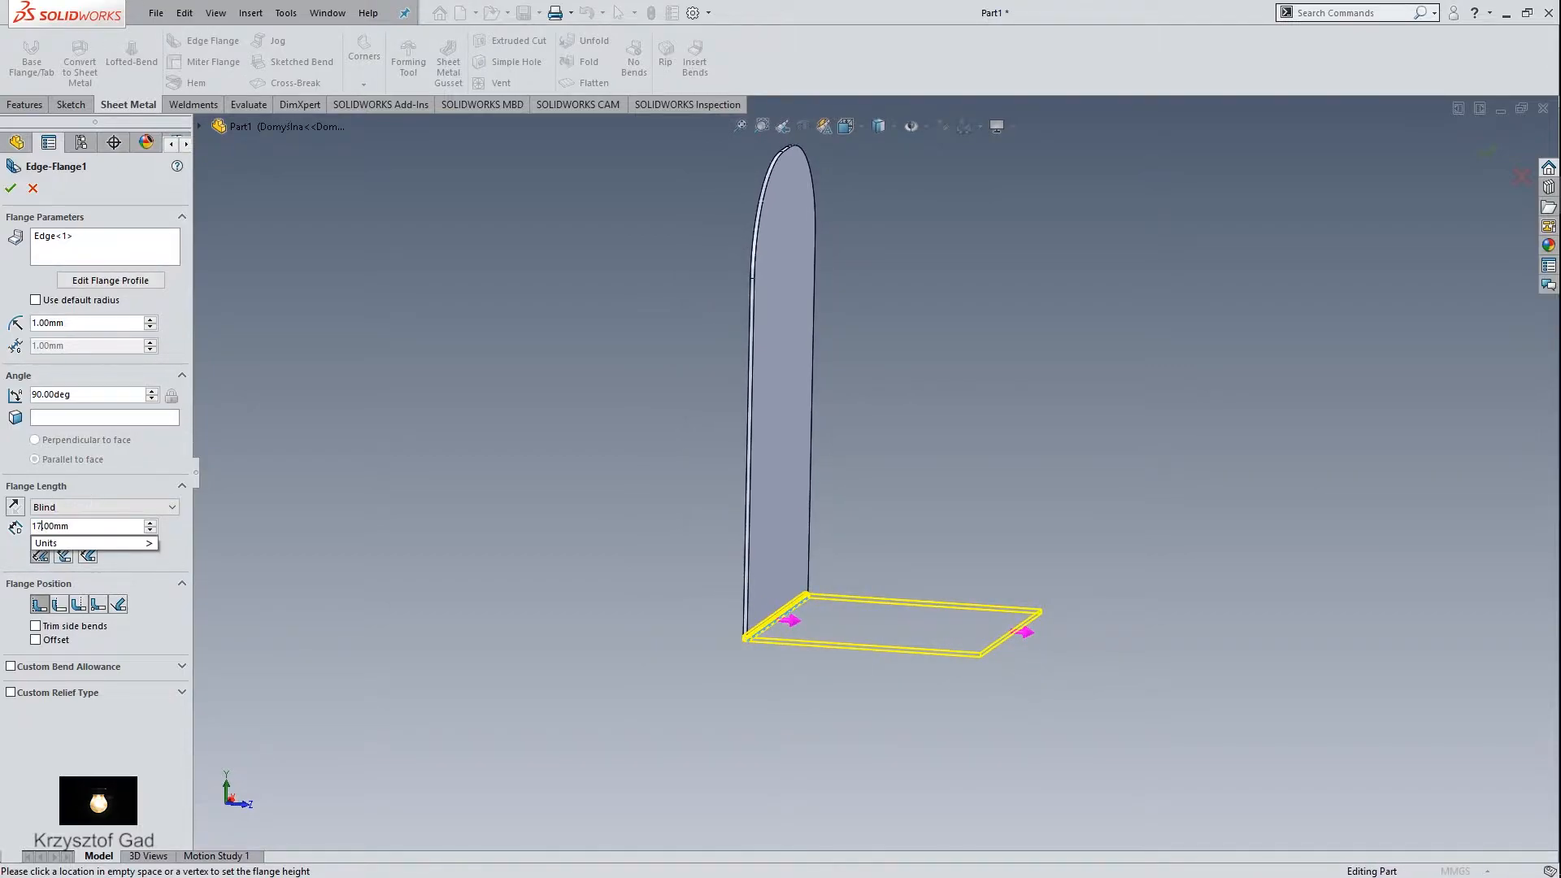
key(BackSpace)
key(BackSpace)
text(250)
key(Return)
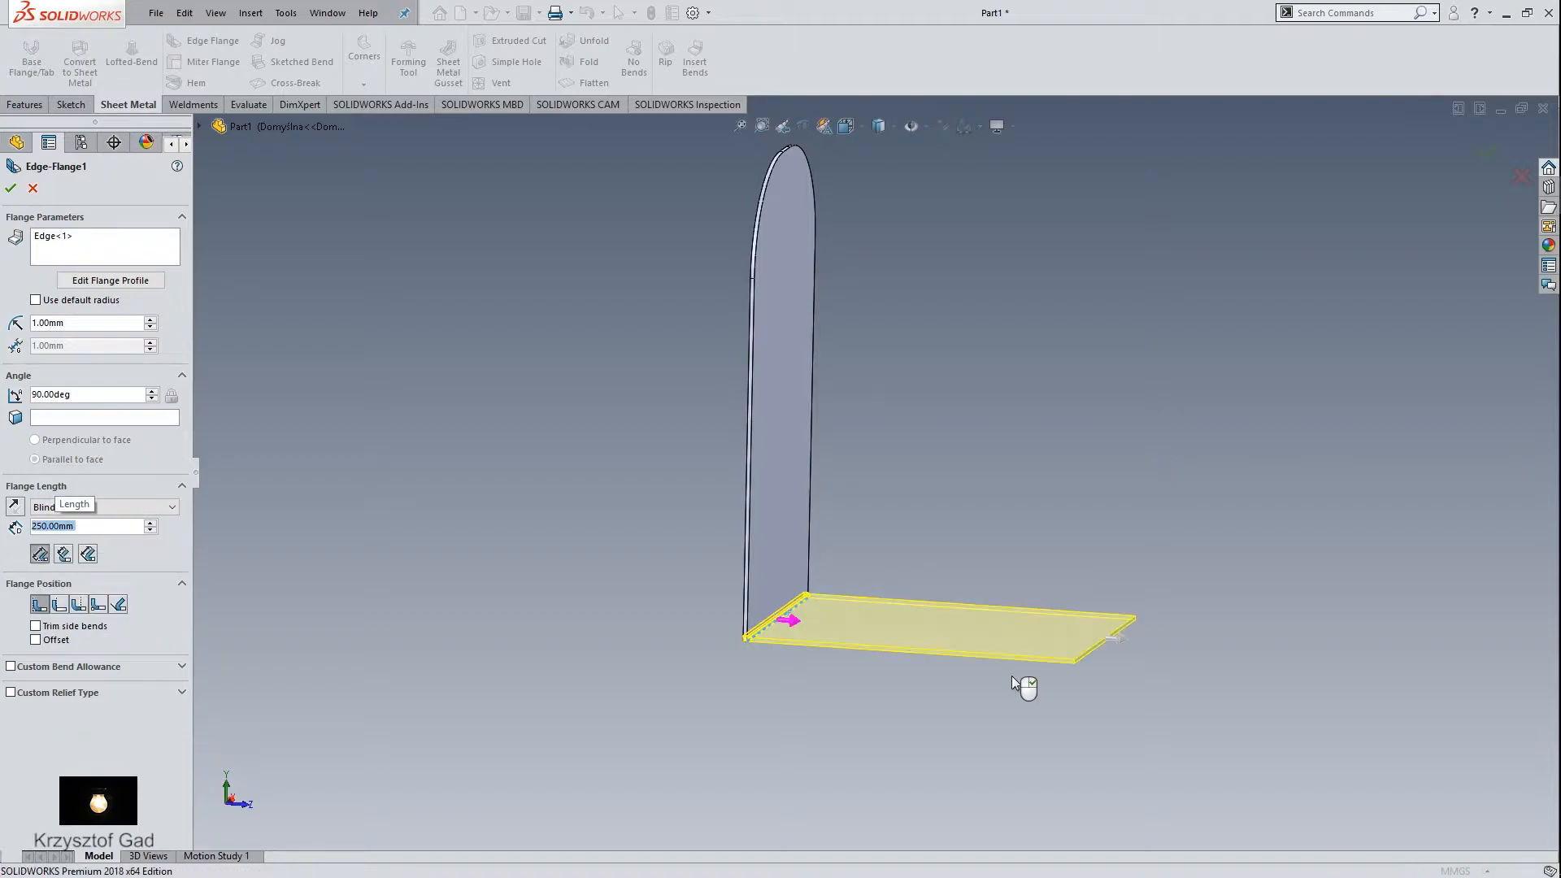
right_click(1011, 676)
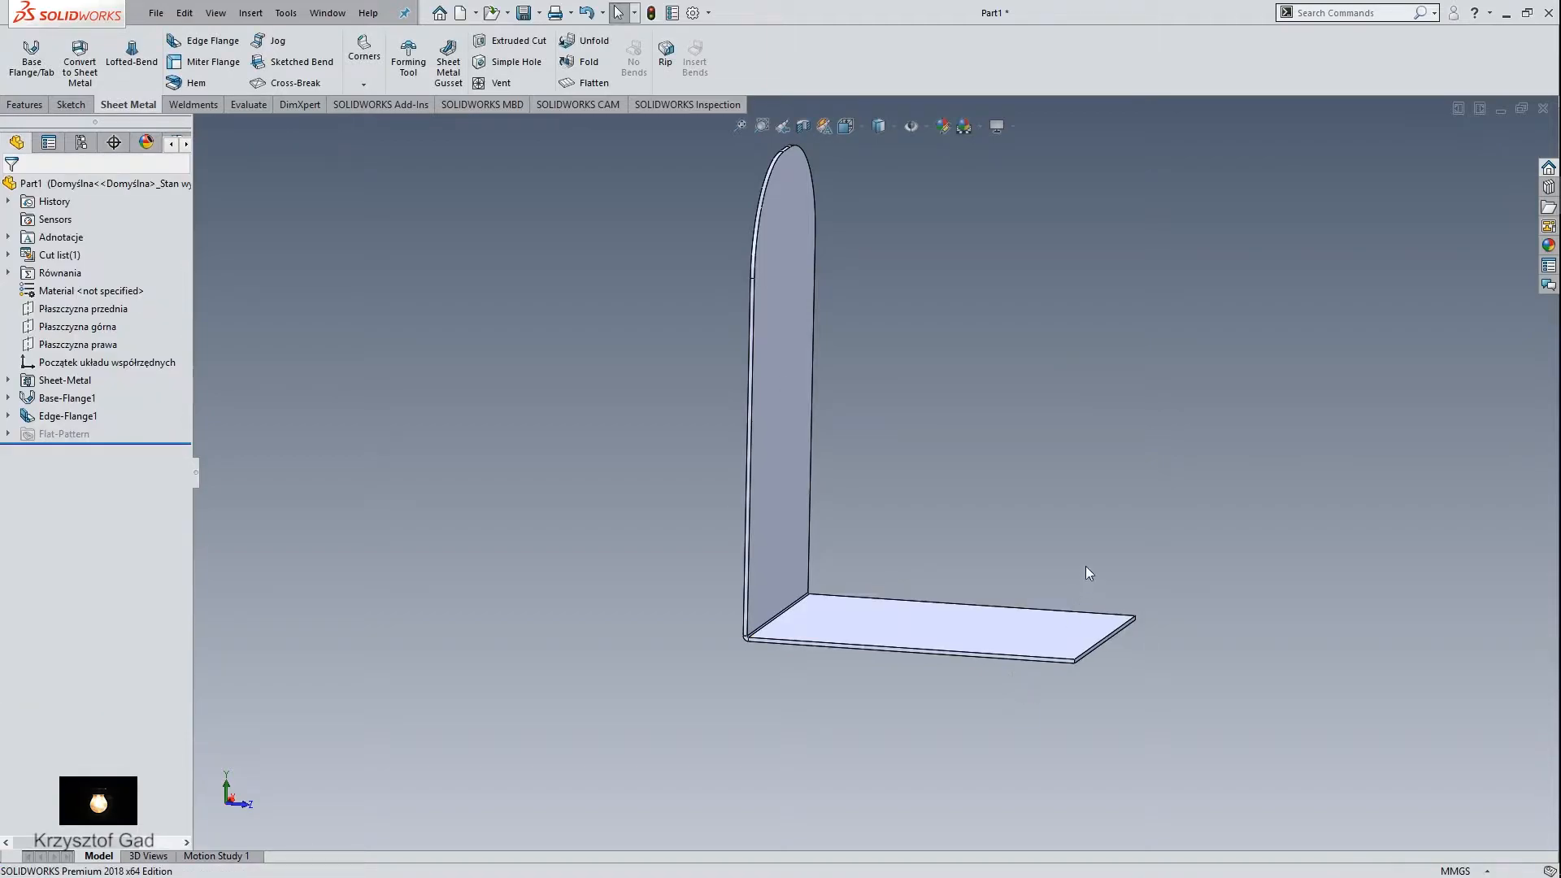
middle_drag(1090, 529, 1065, 536)
scroll(1090, 529, down, 4)
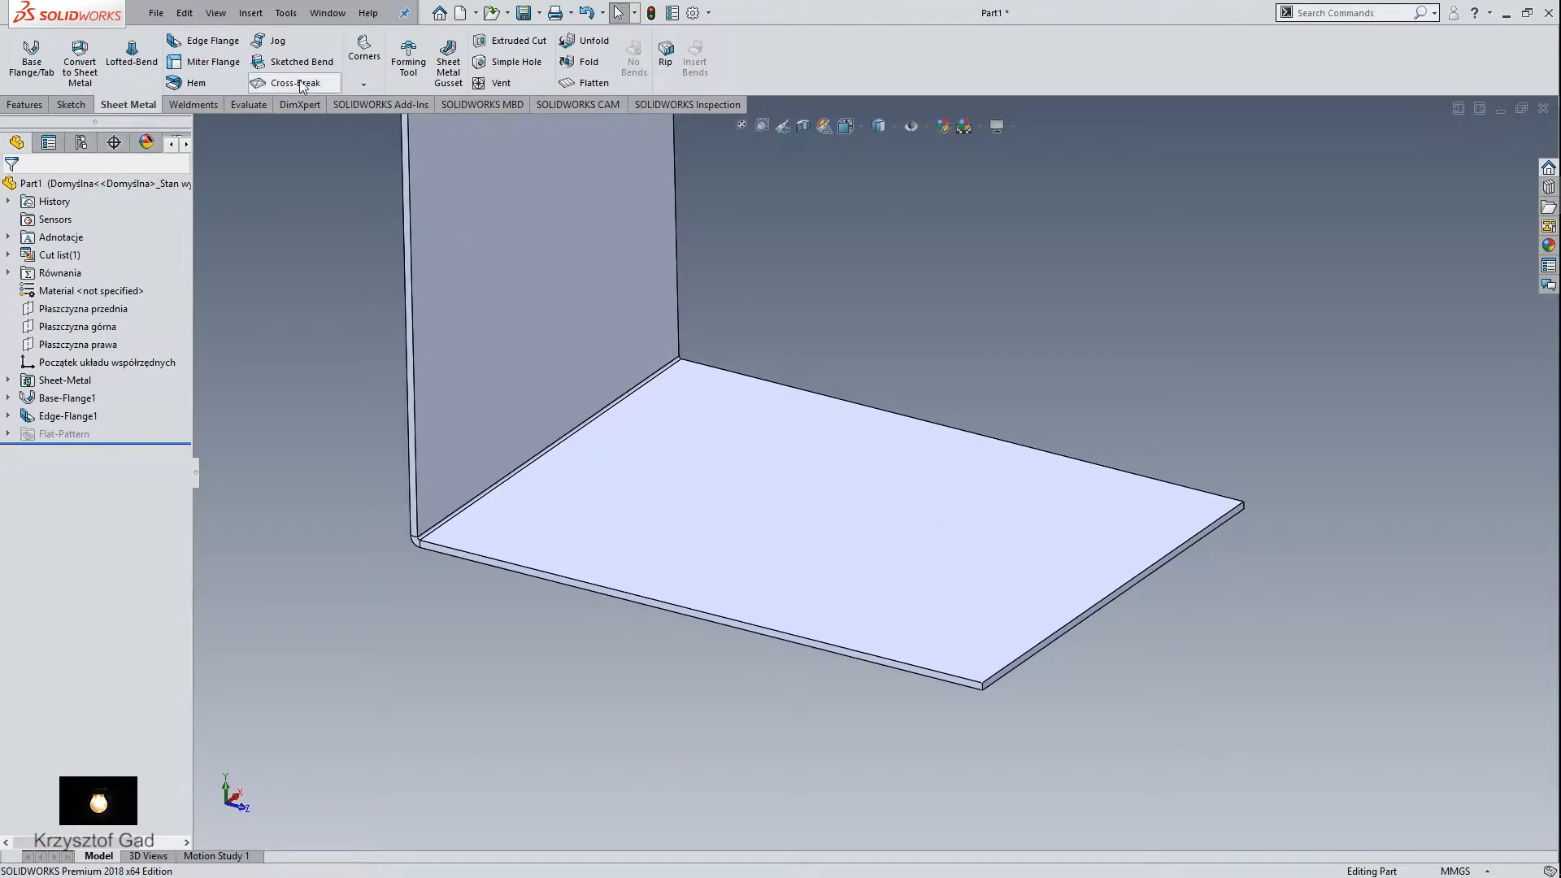
click(360, 86)
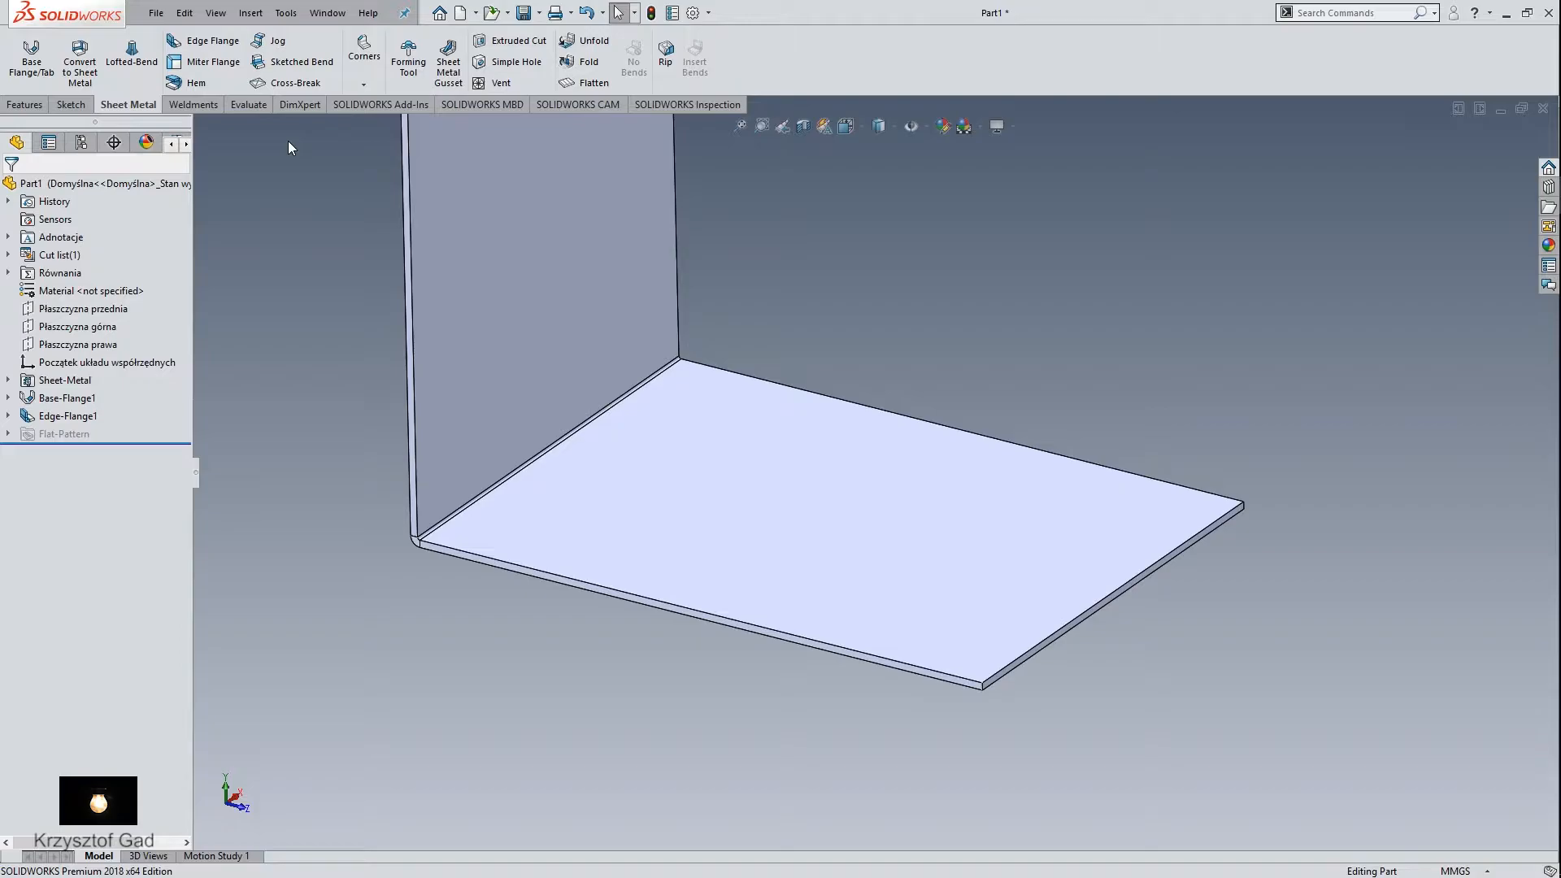
click(361, 82)
Step: Fillet the two outer corner edges of the horizontal flange with a 7 mm radius
click(24, 104)
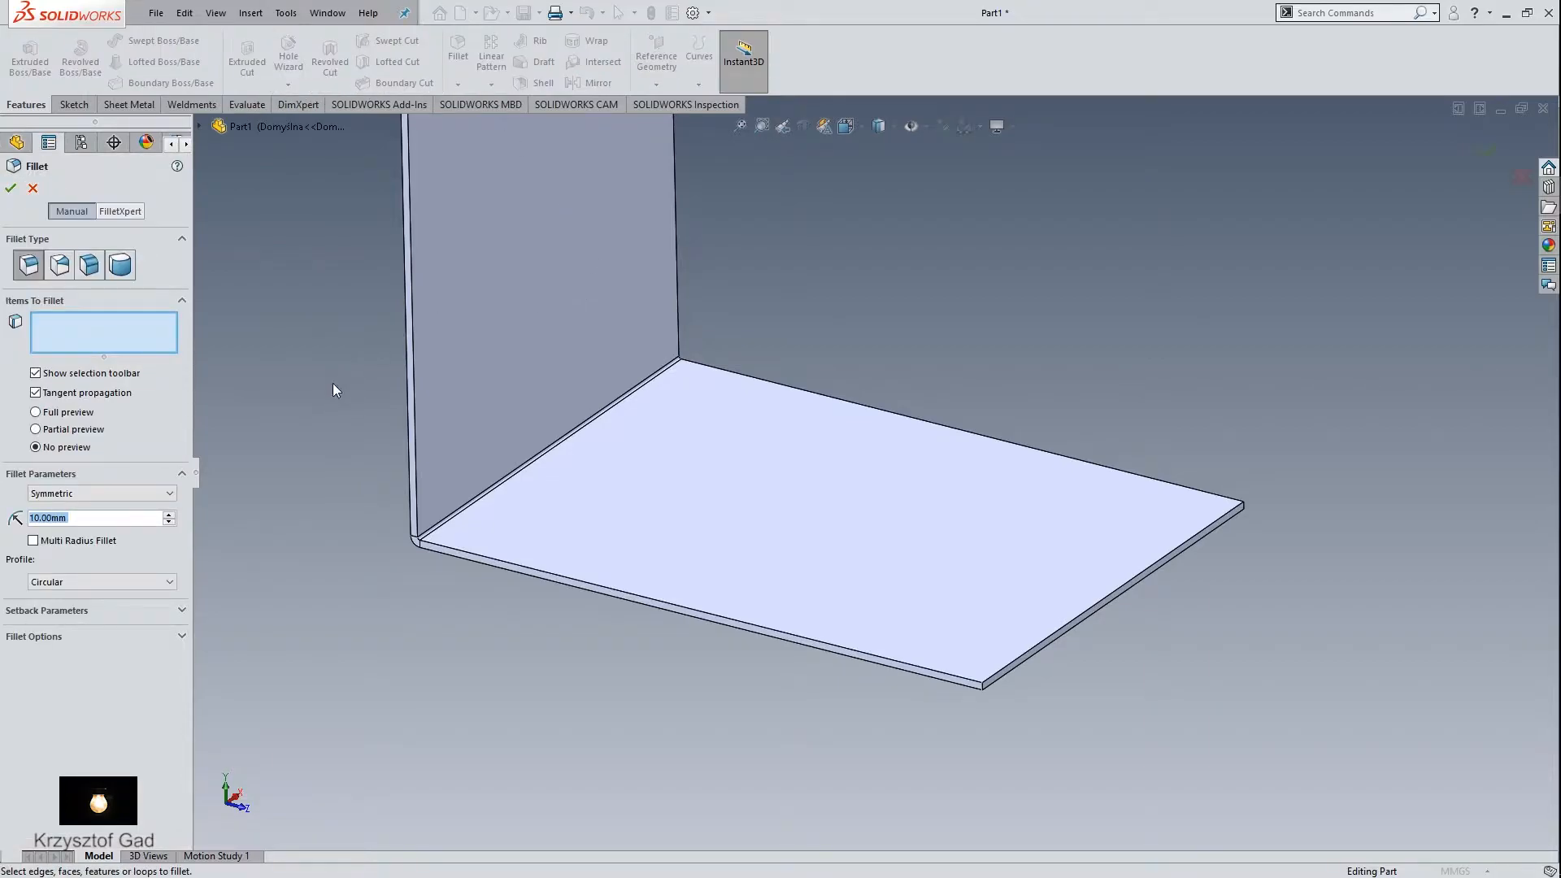
text(7)
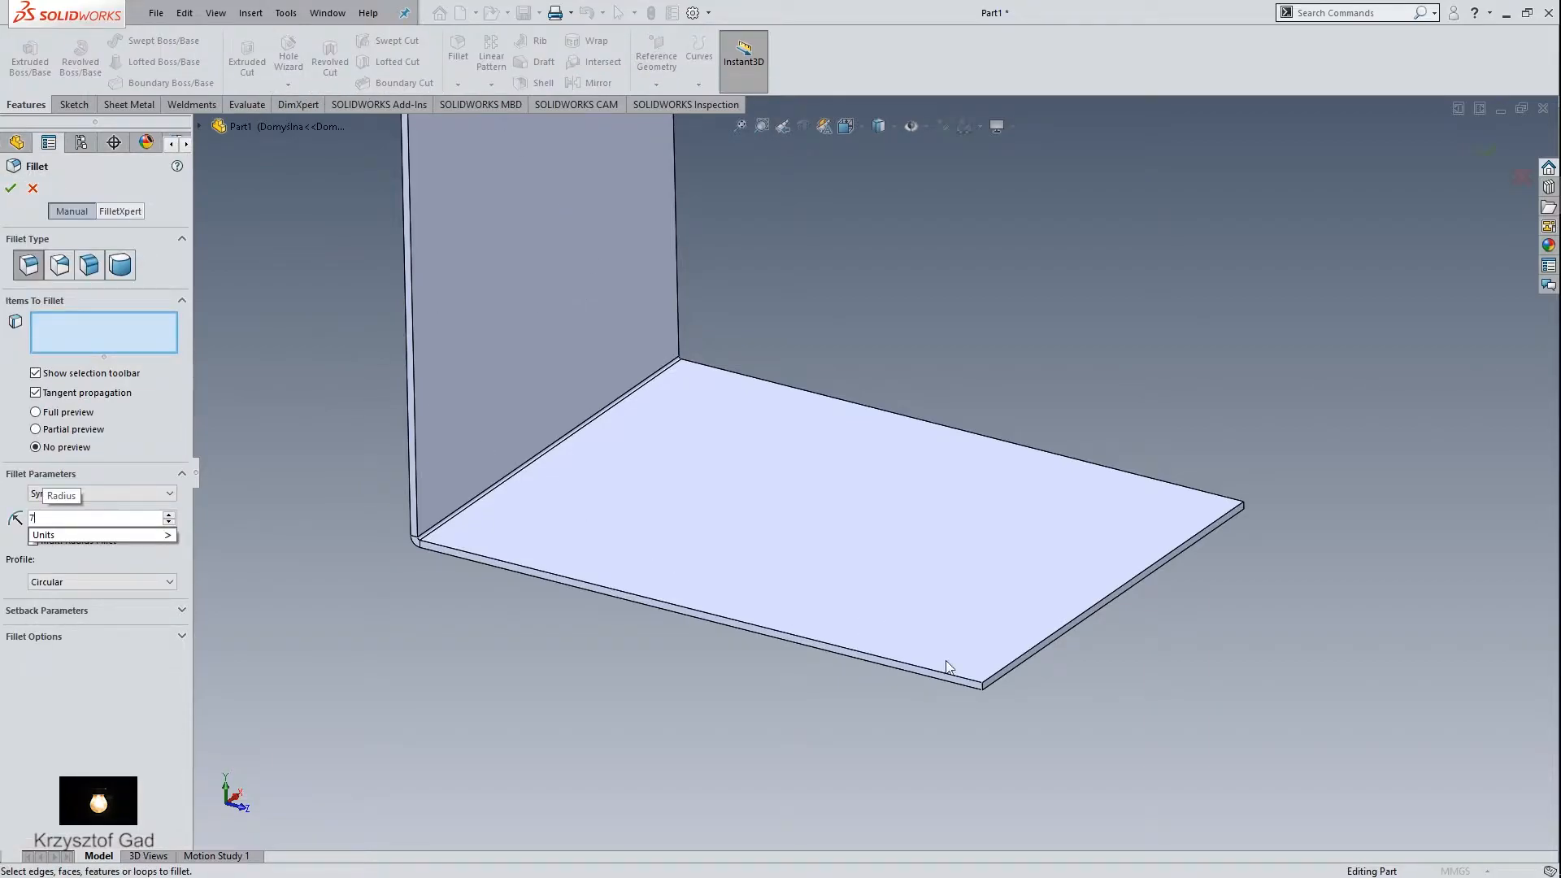
click(982, 685)
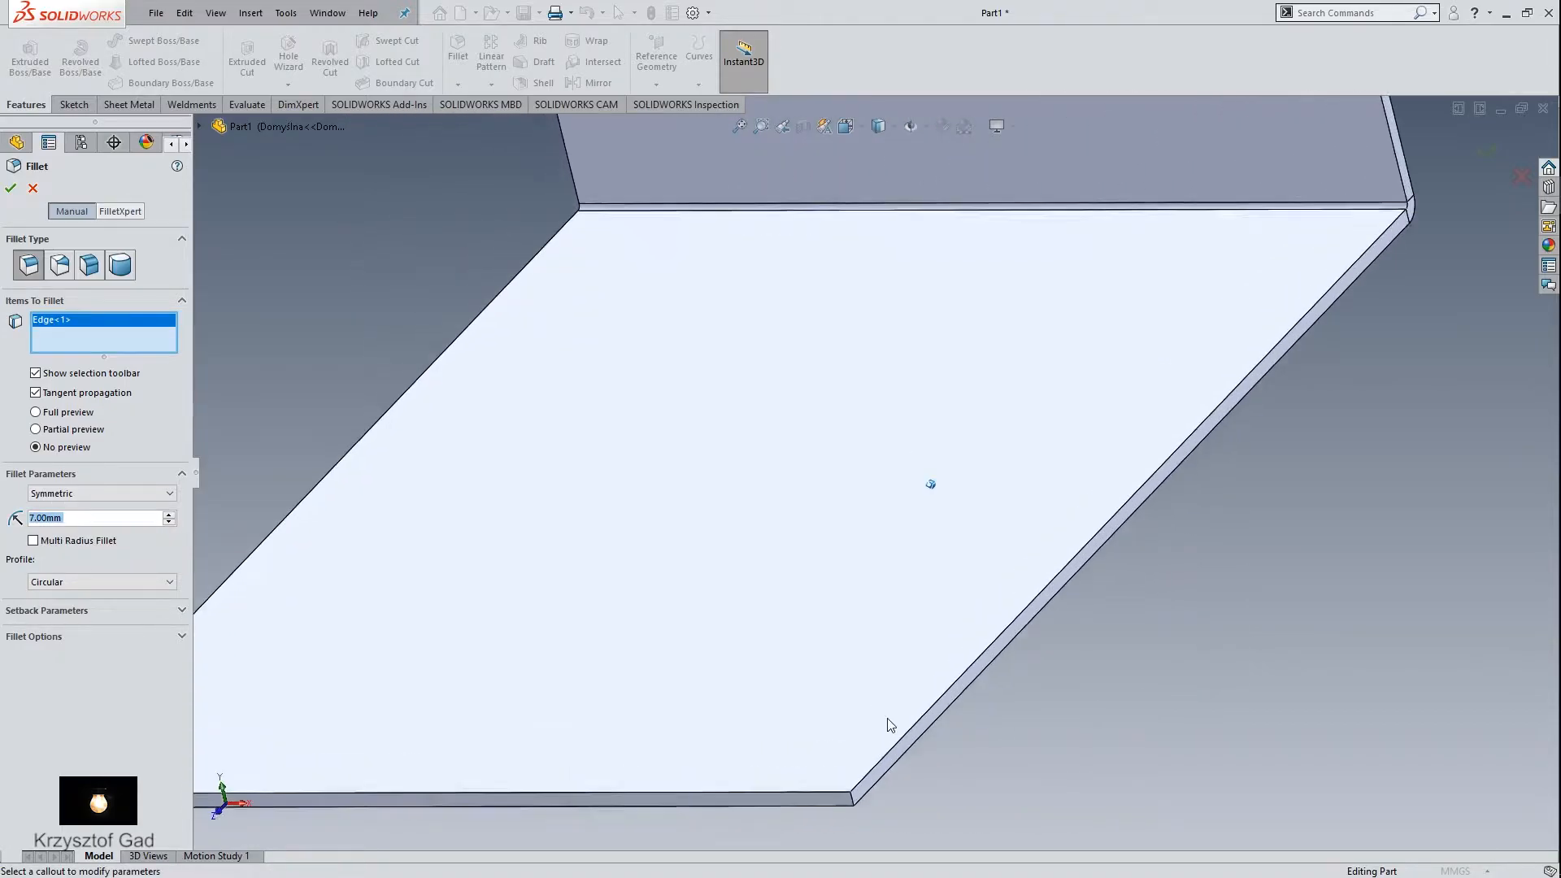
middle_drag(890, 724, 852, 831)
click(852, 808)
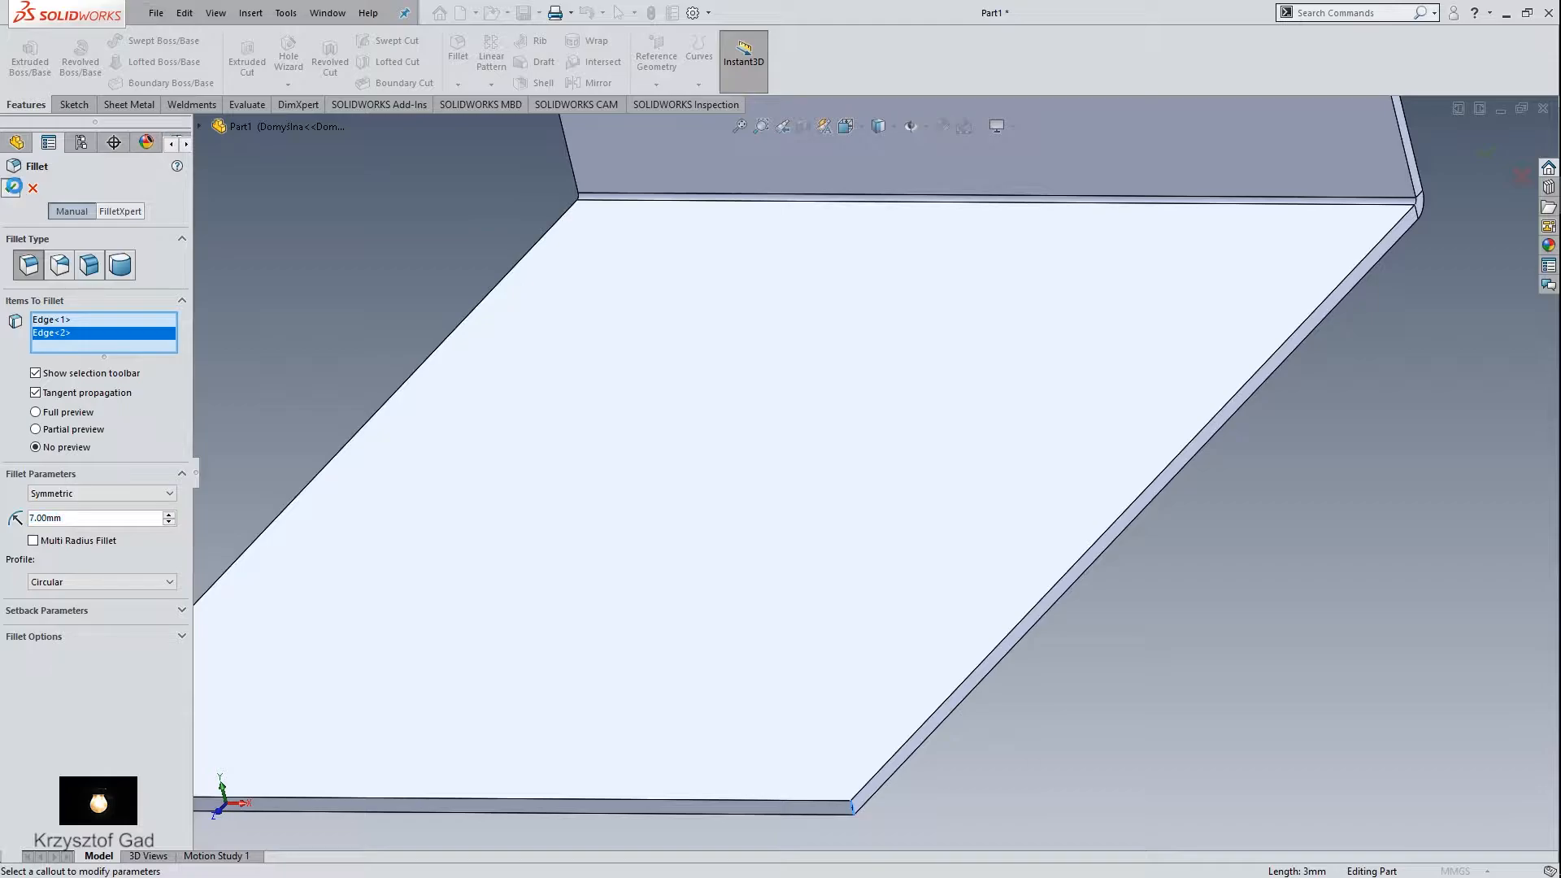
click(423, 260)
Step: Apply a red High Gloss plastic appearance to the whole part
middle_drag(447, 270, 1546, 245)
click(1548, 245)
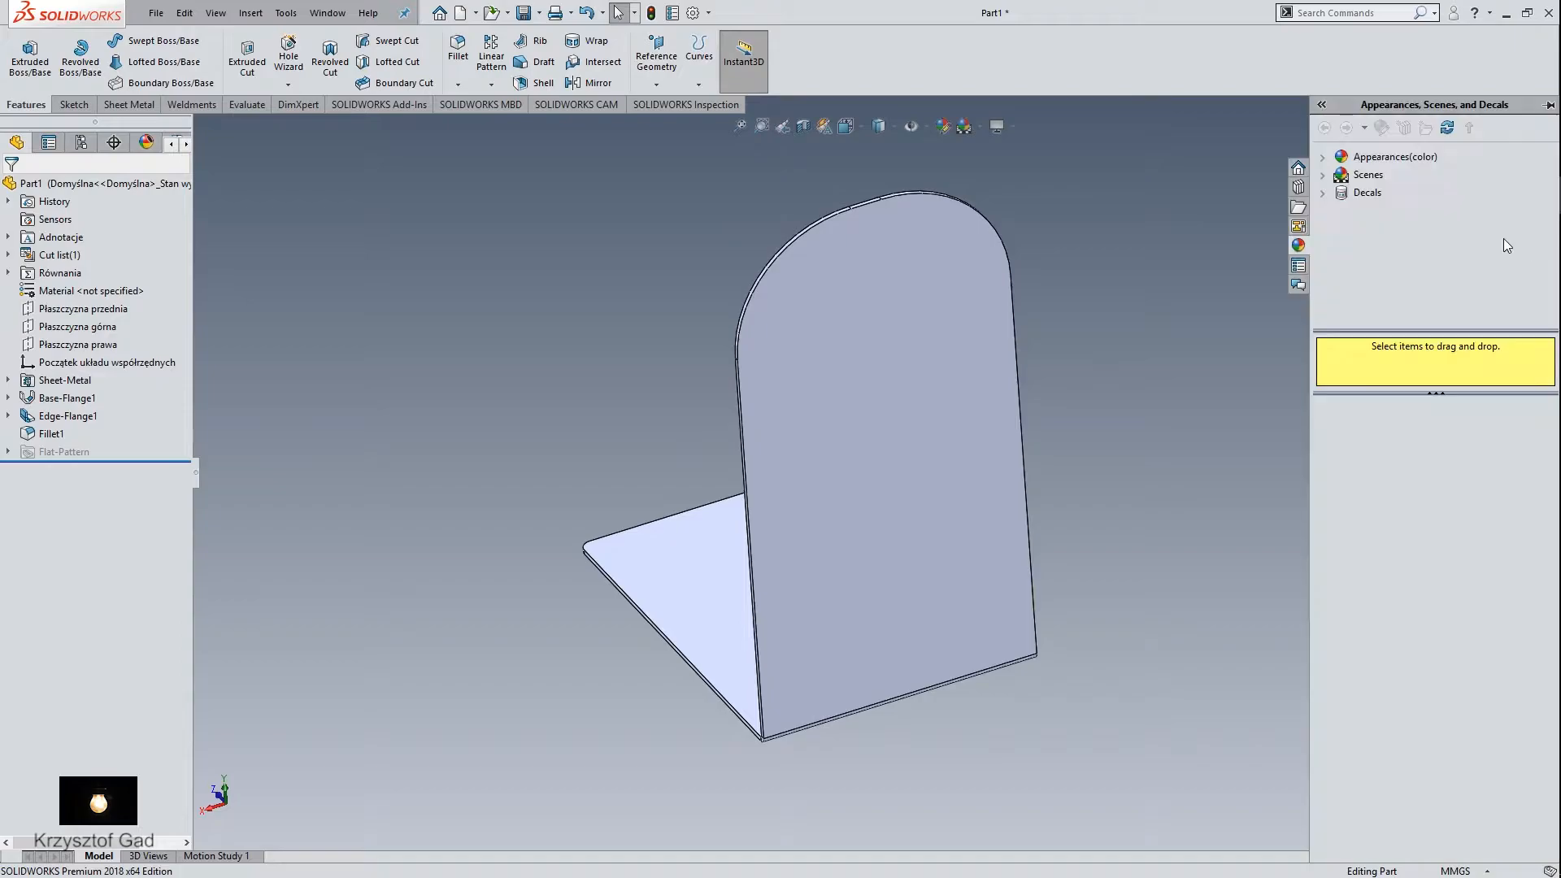
click(1324, 159)
click(1342, 174)
click(1414, 174)
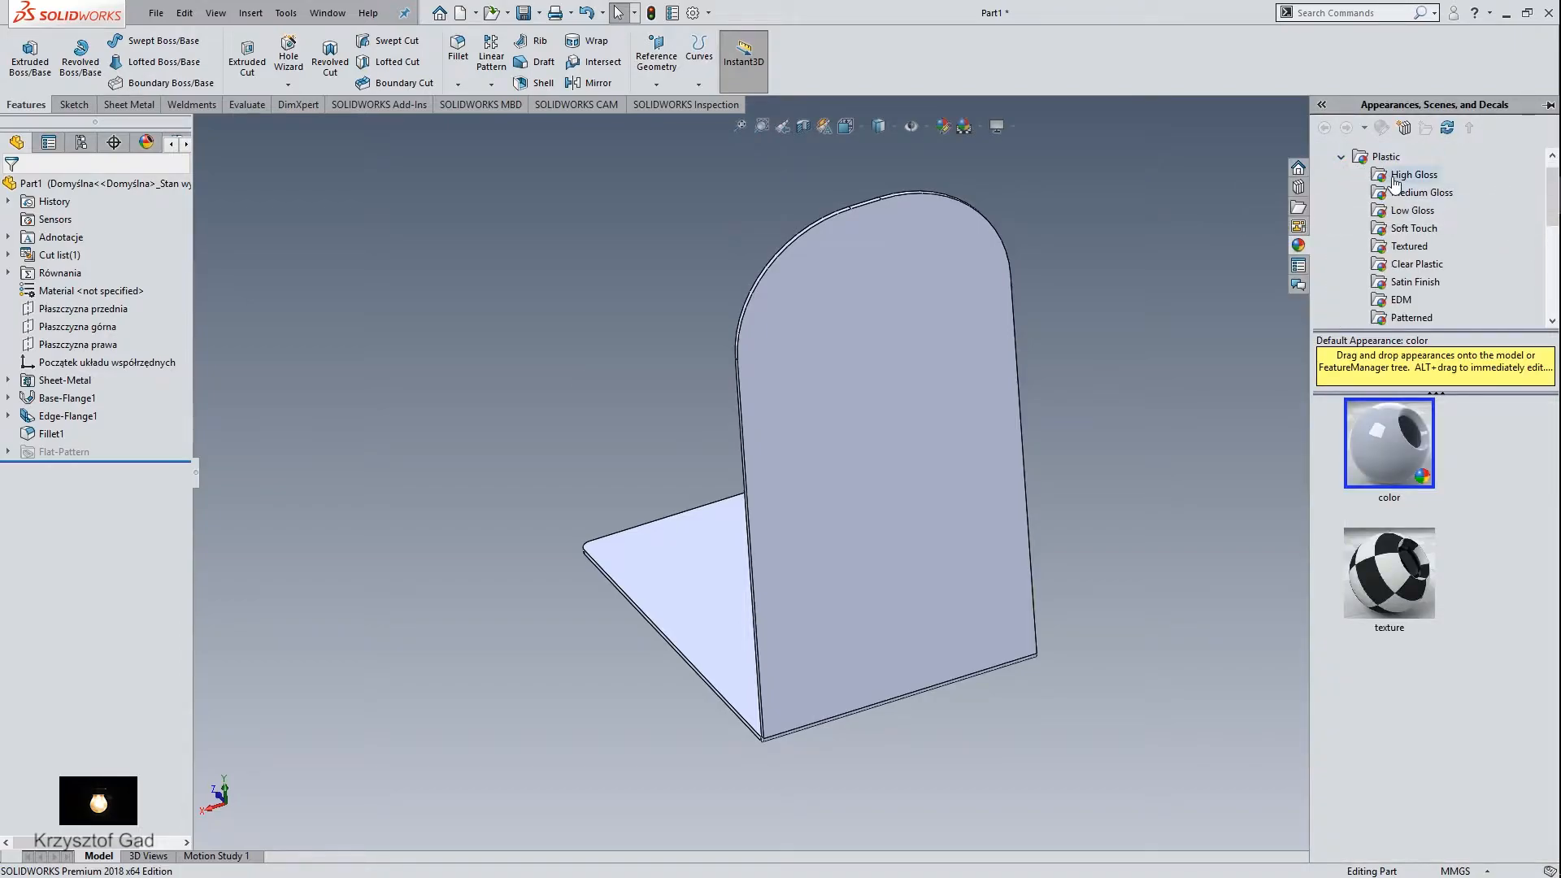
scroll(1396, 583, down, 2)
drag(1386, 673, 975, 553)
click(999, 552)
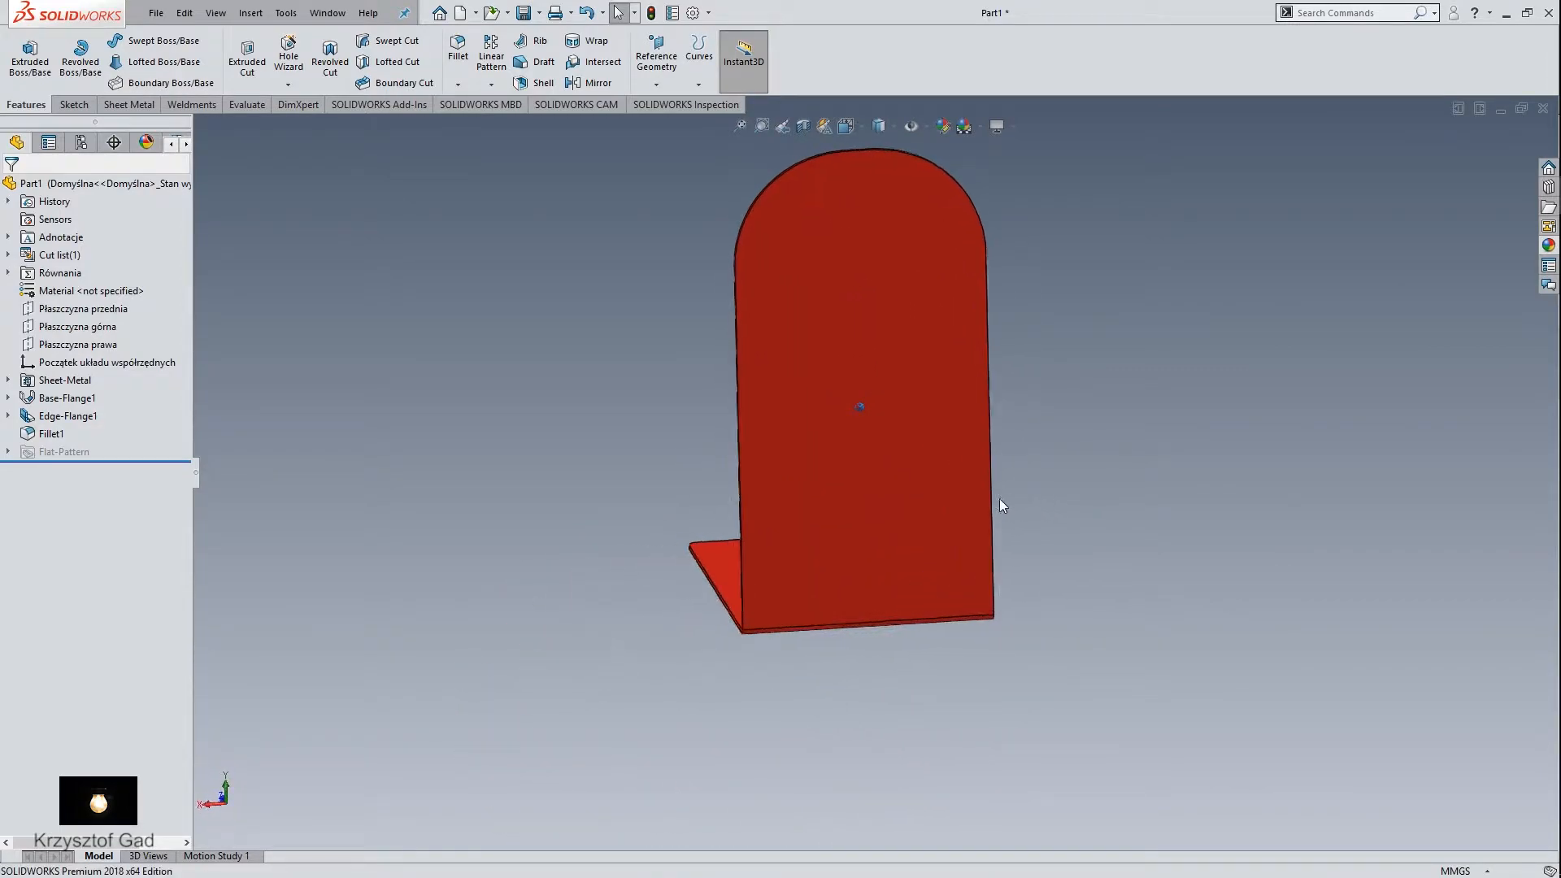
Step: Start a sketch on the outer back face of the upright plate, viewed normal to that face
click(935, 514)
click(1008, 464)
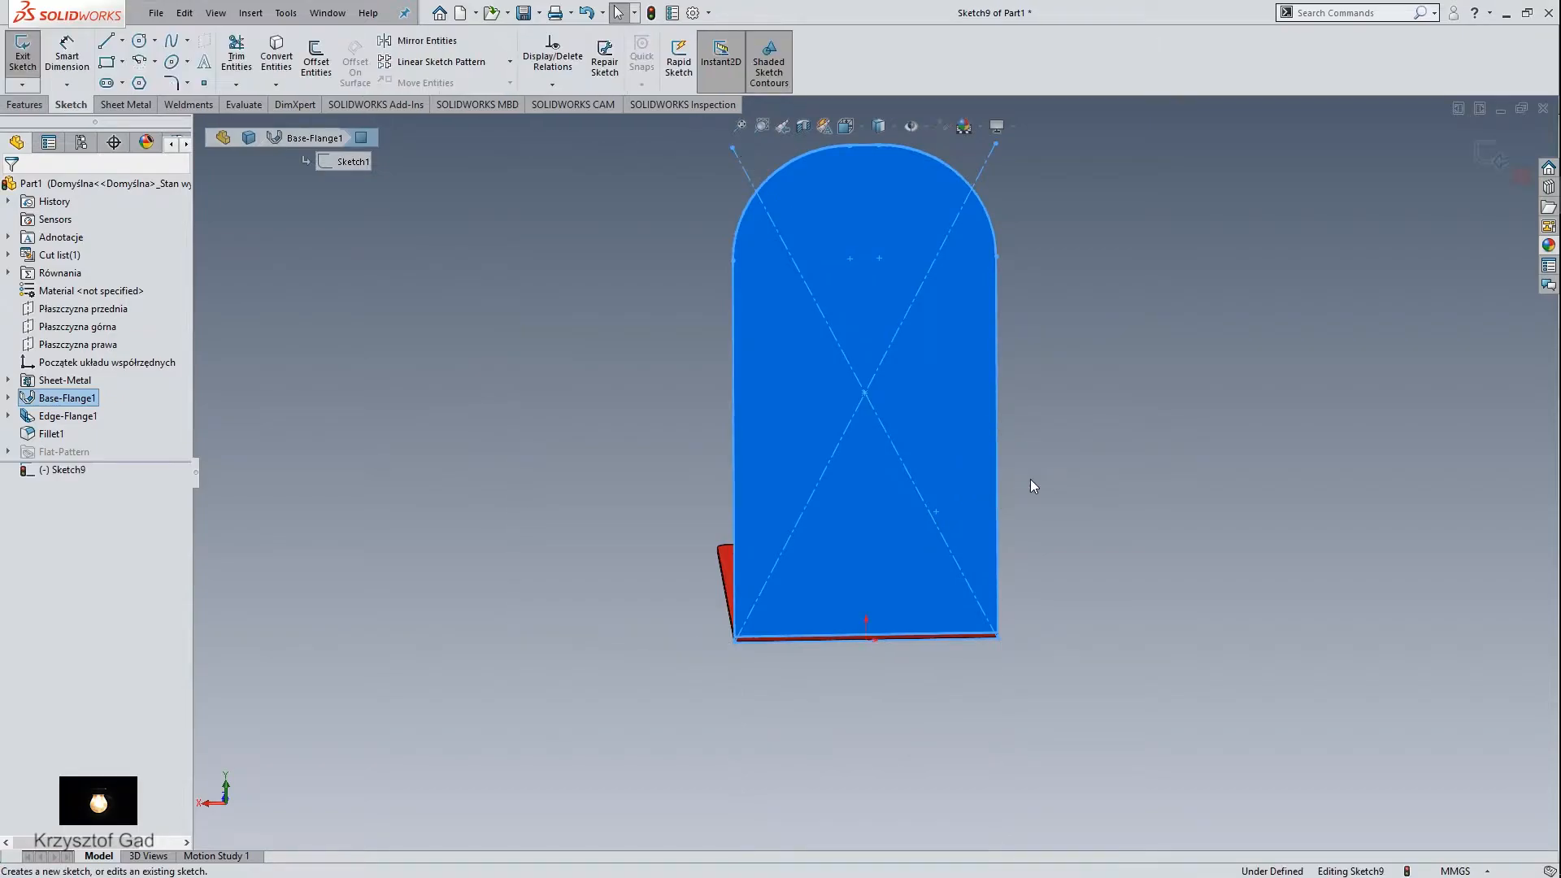
key(ctrl+8)
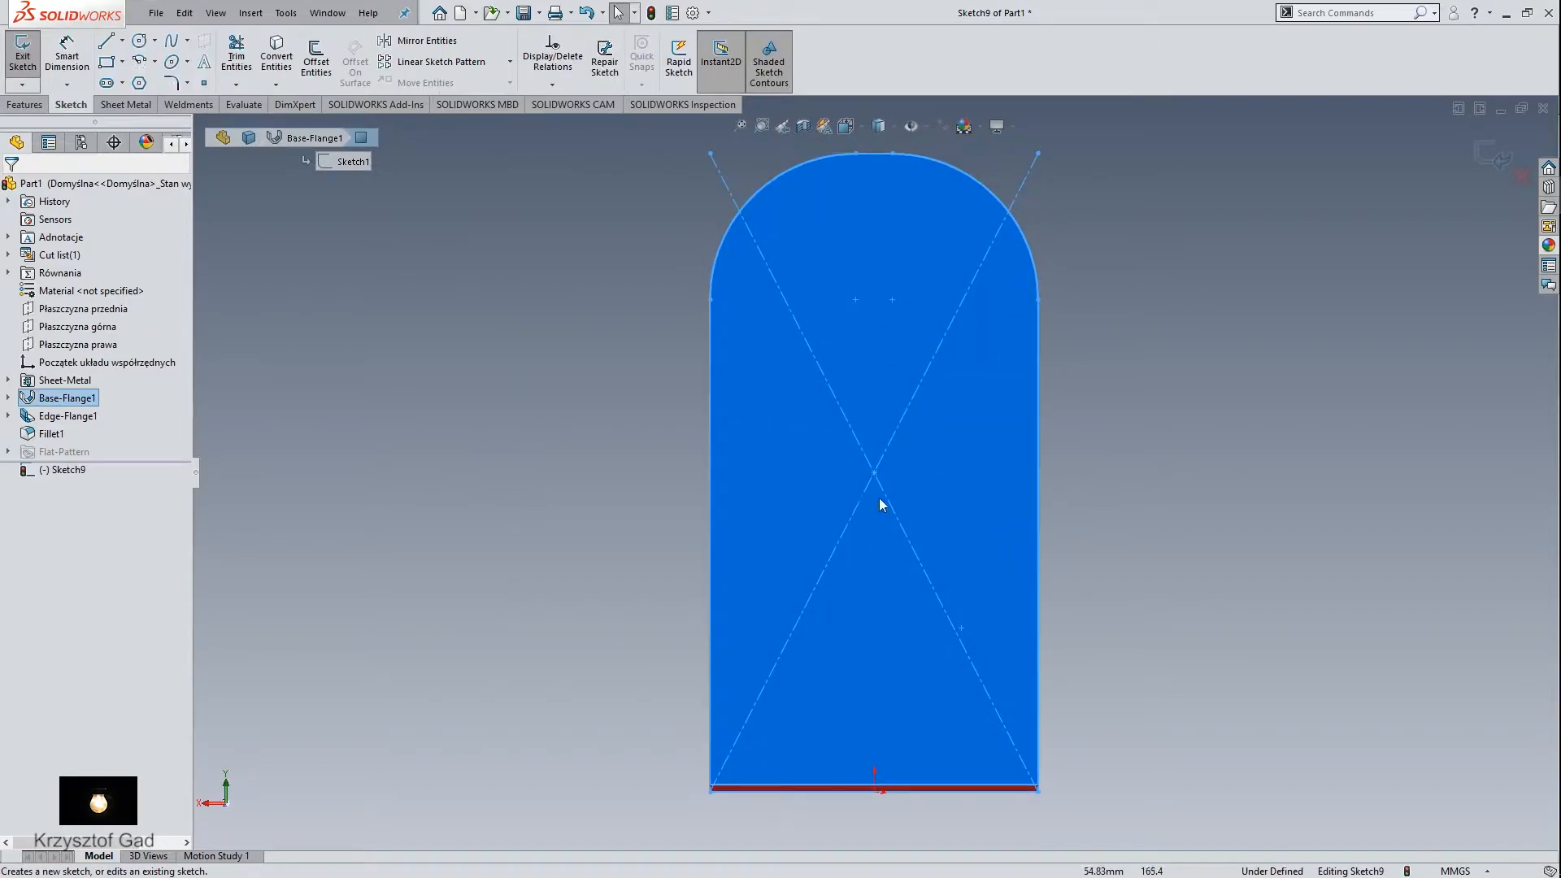
Step: Draw three separate corner rectangles stacked up the middle of the upright plate, the uppermost about 69 by 37 mm
click(514, 471)
click(106, 63)
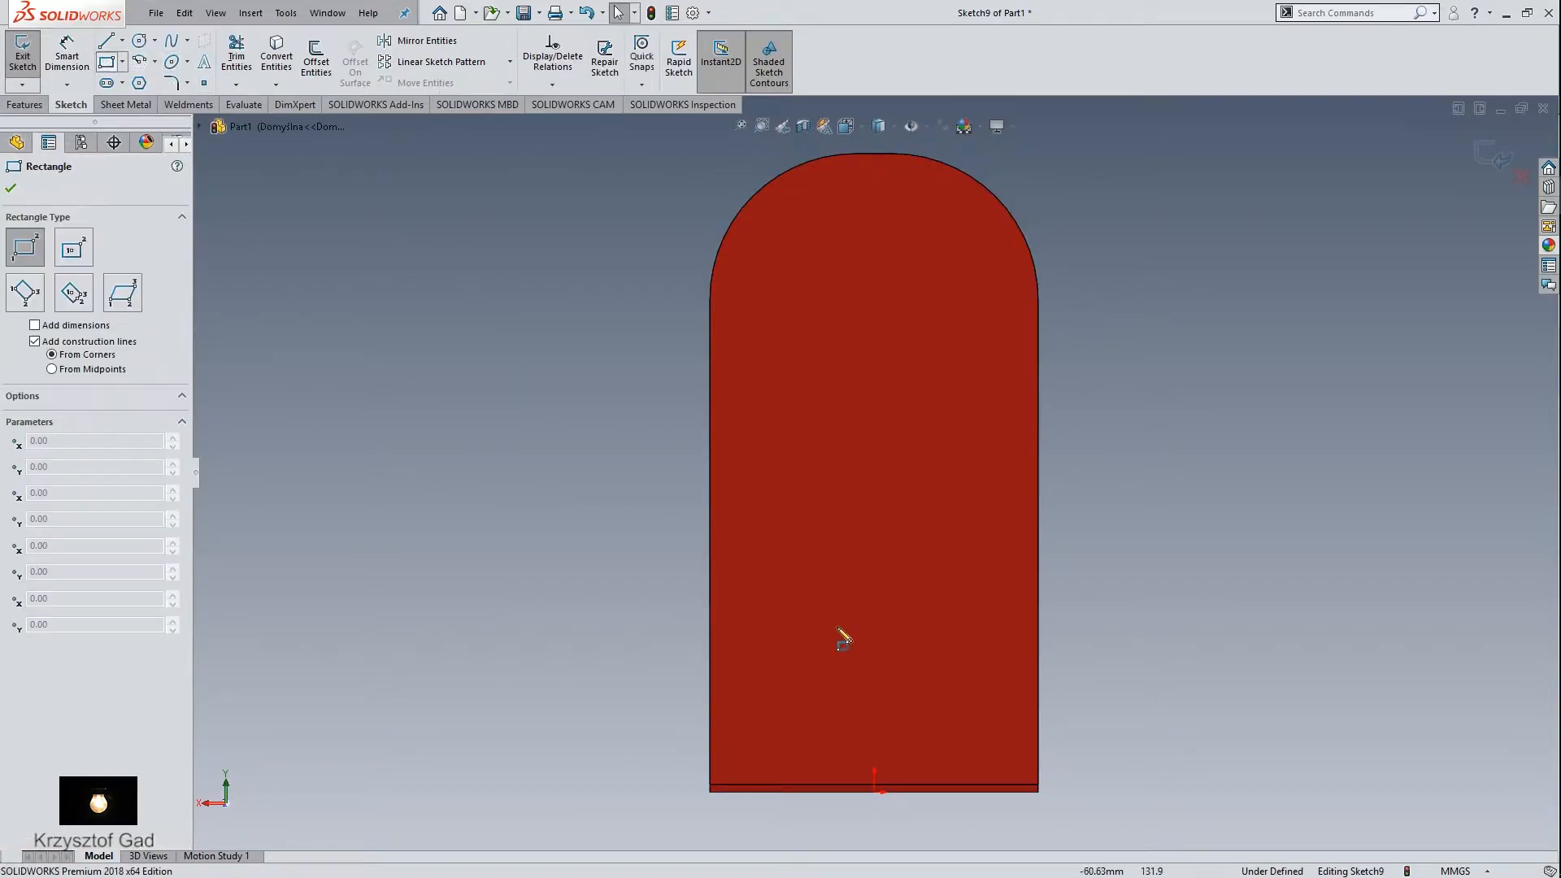
drag(829, 633, 937, 732)
mouse_move(864, 466)
mouse_down()
mouse_move(935, 559)
mouse_move(969, 574)
mouse_up()
drag(811, 365, 936, 430)
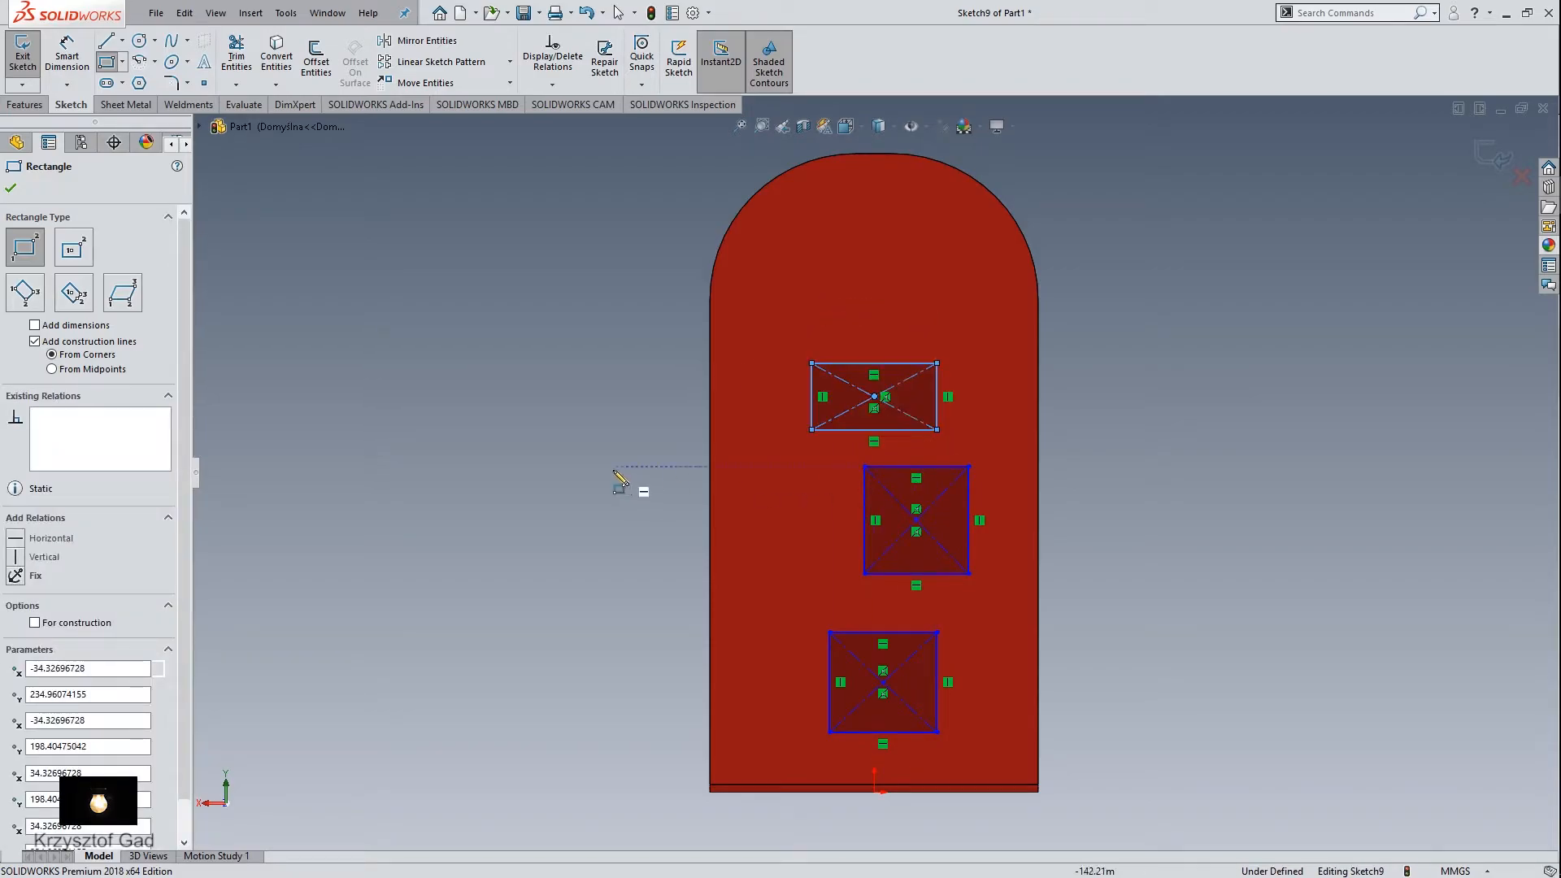
Step: Dimension the lowest rectangle to 50 mm high and 45 mm wide
right_click(613, 466)
click(822, 448)
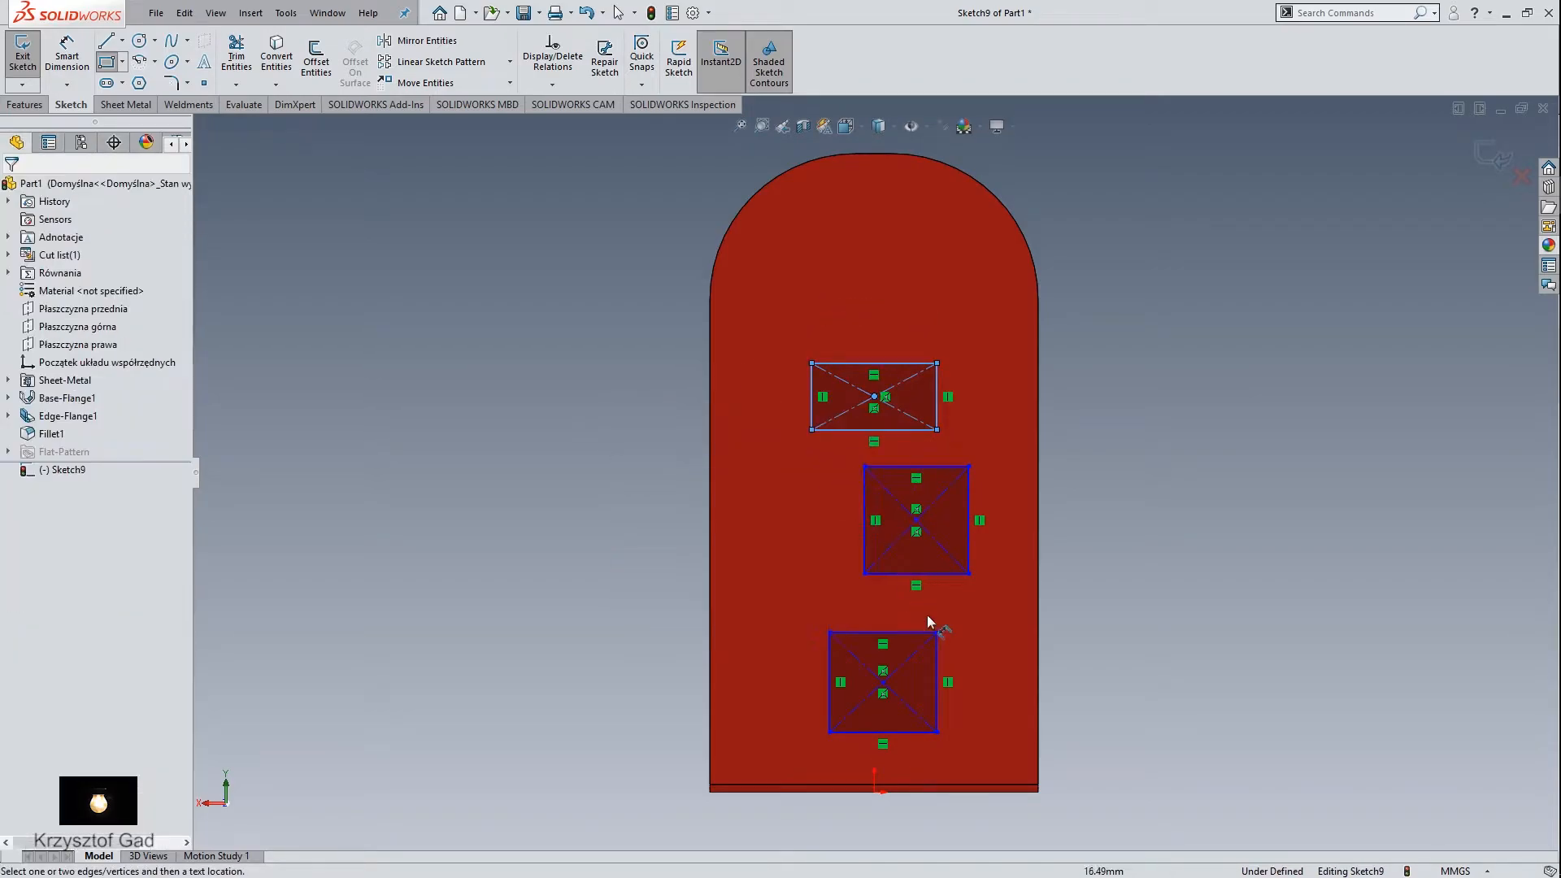
click(934, 696)
click(970, 697)
text(50)
key(Return)
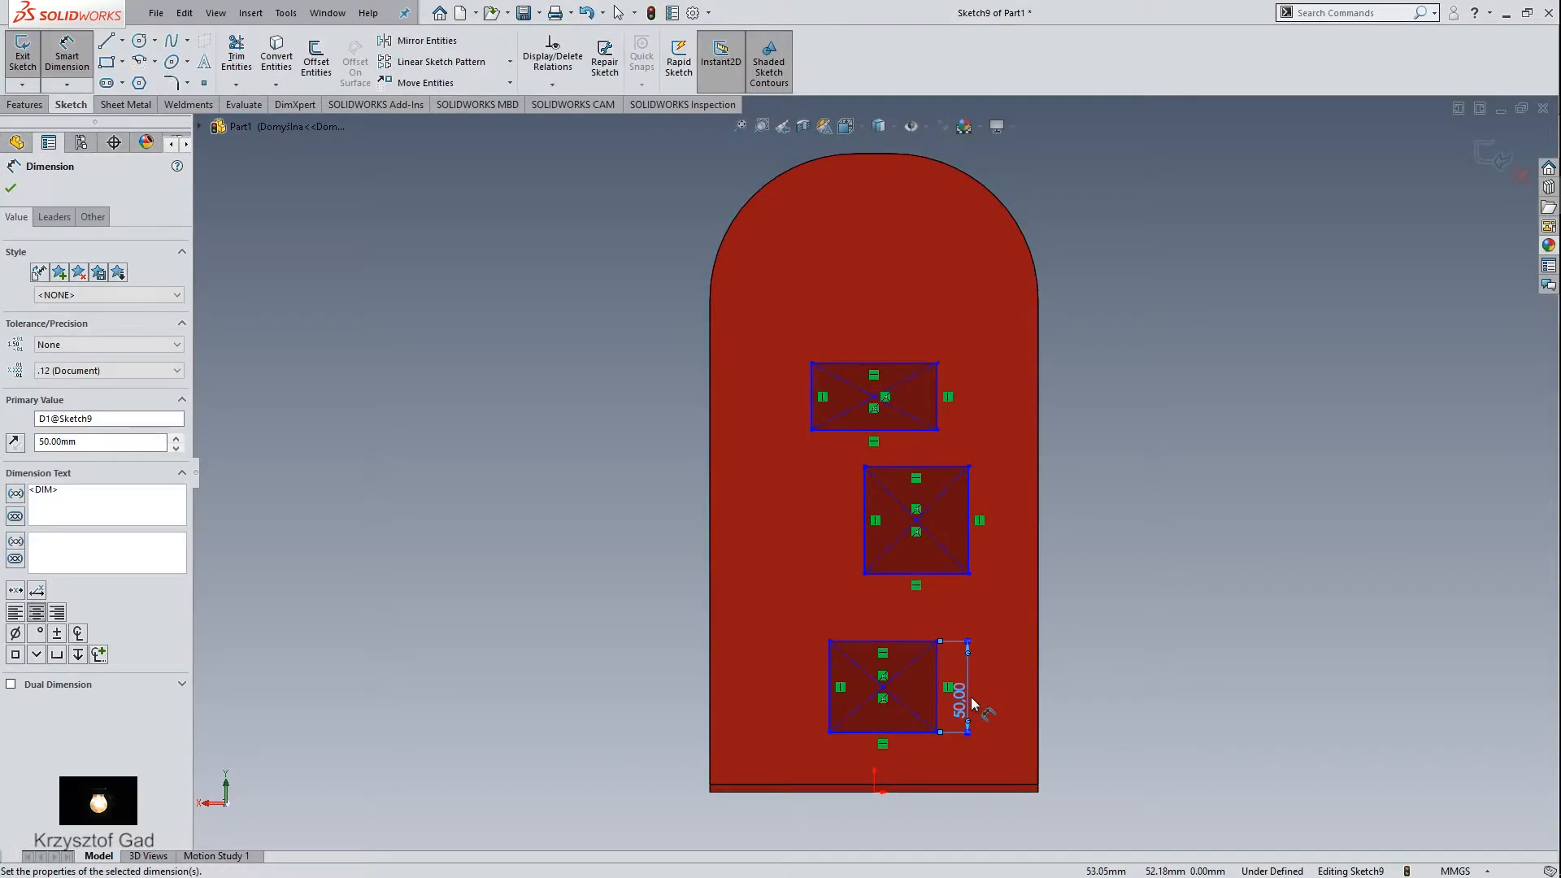
click(919, 732)
click(919, 753)
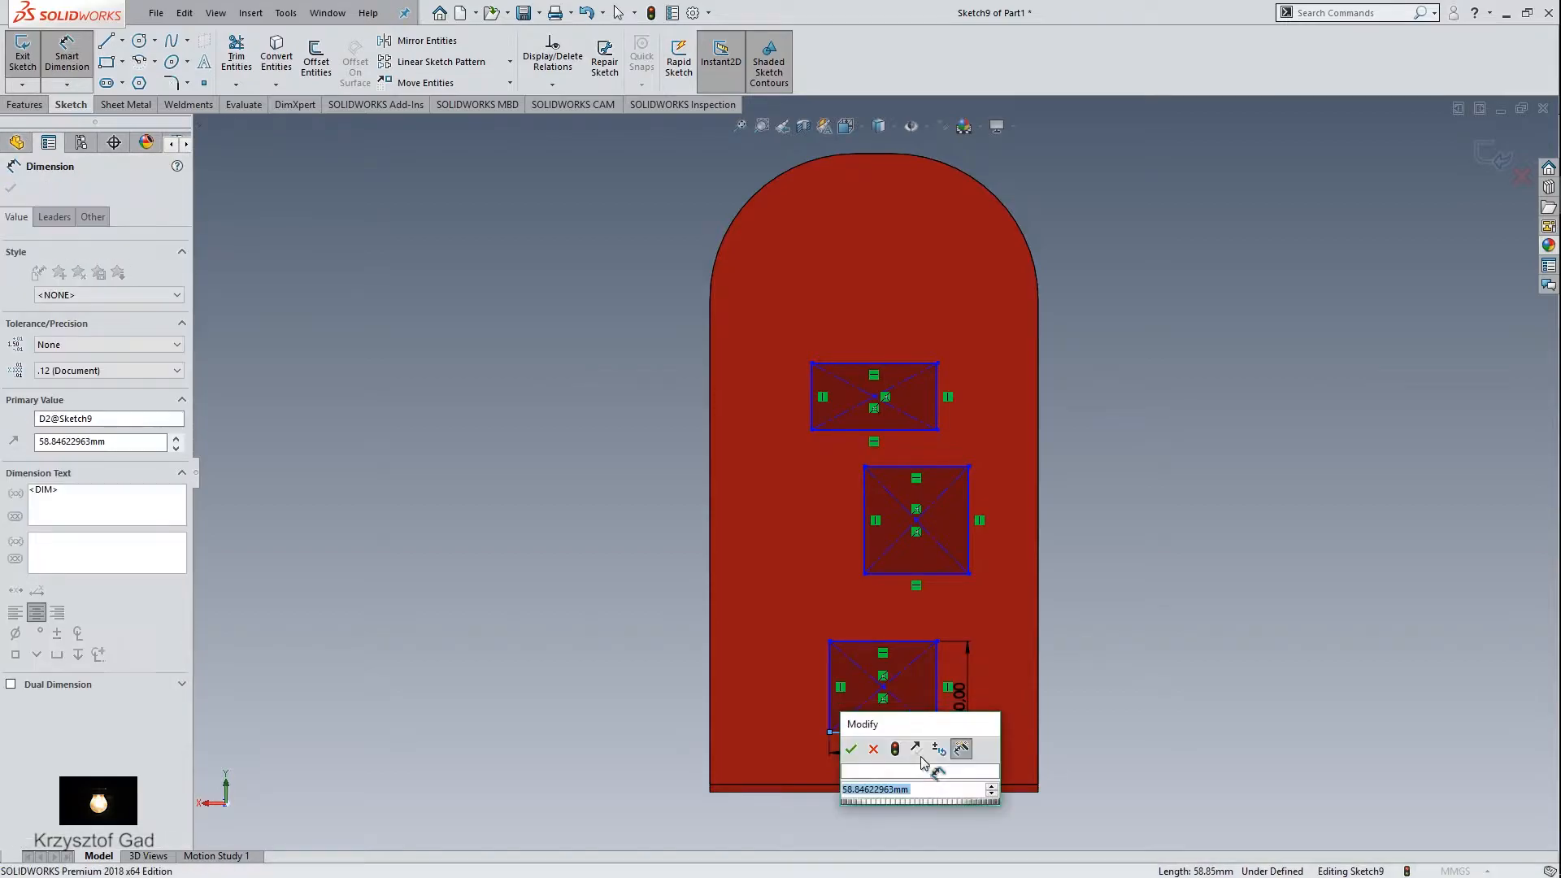
text(45)
key(Return)
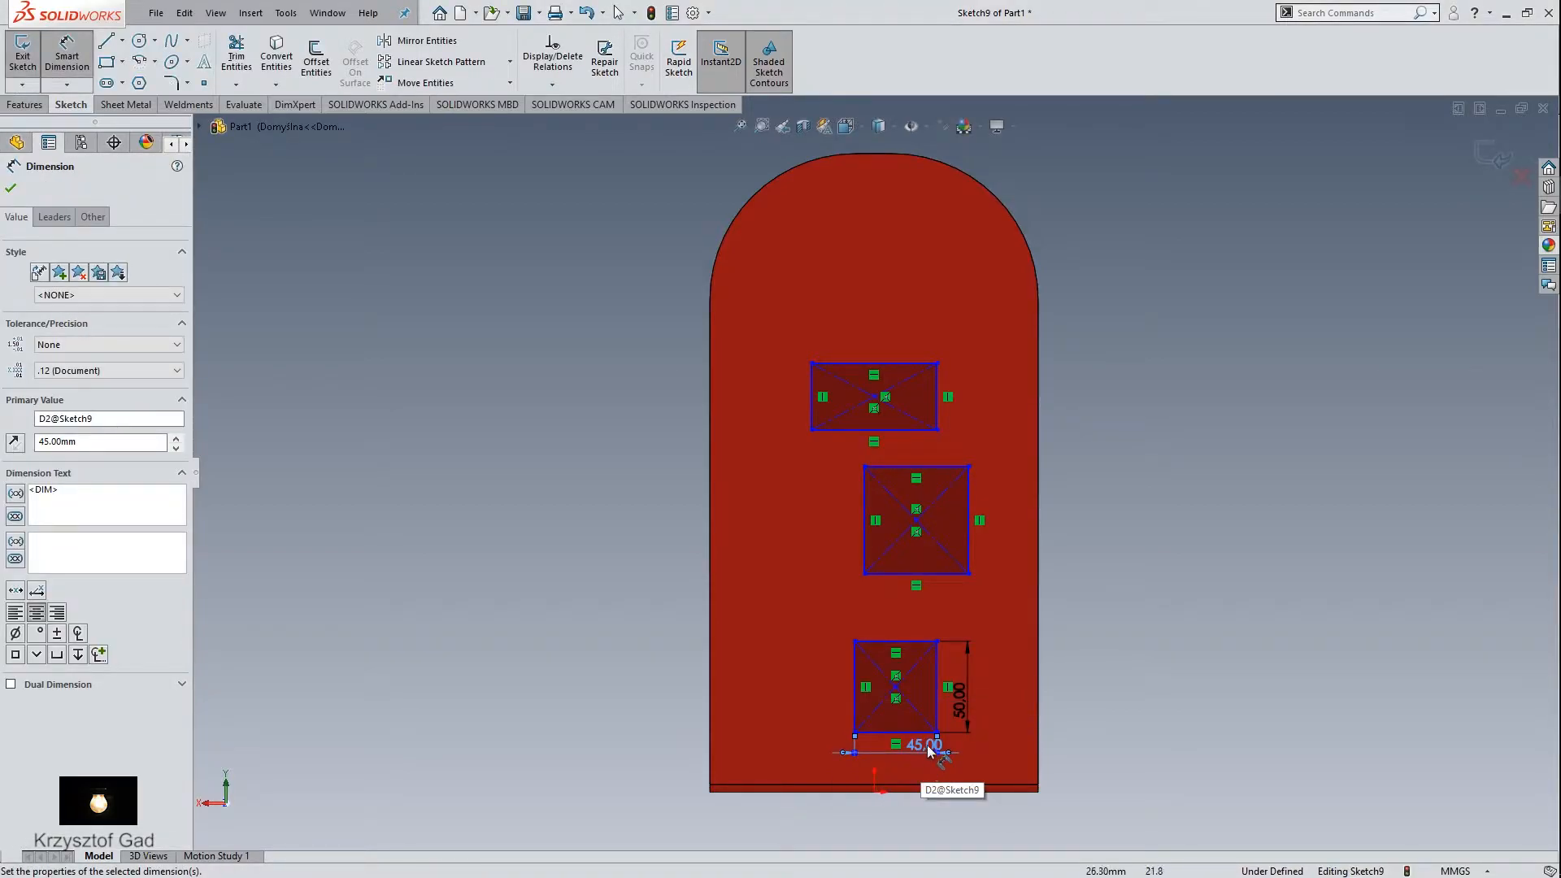
Step: Dimension the lowest rectangle's right edge 20 mm horizontally from the origin
click(937, 720)
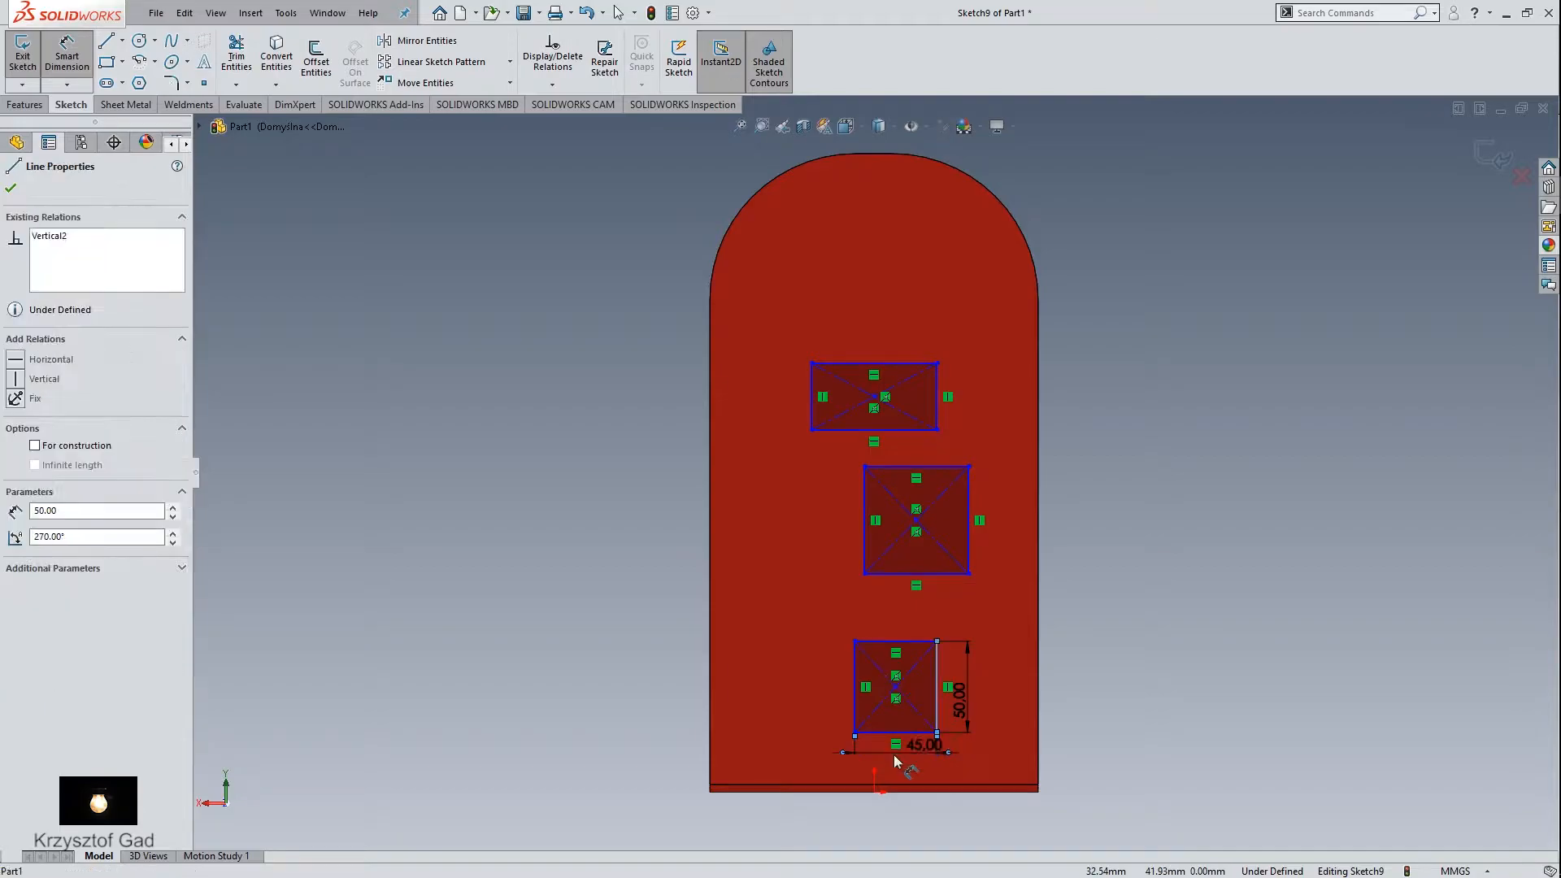
click(876, 798)
click(896, 824)
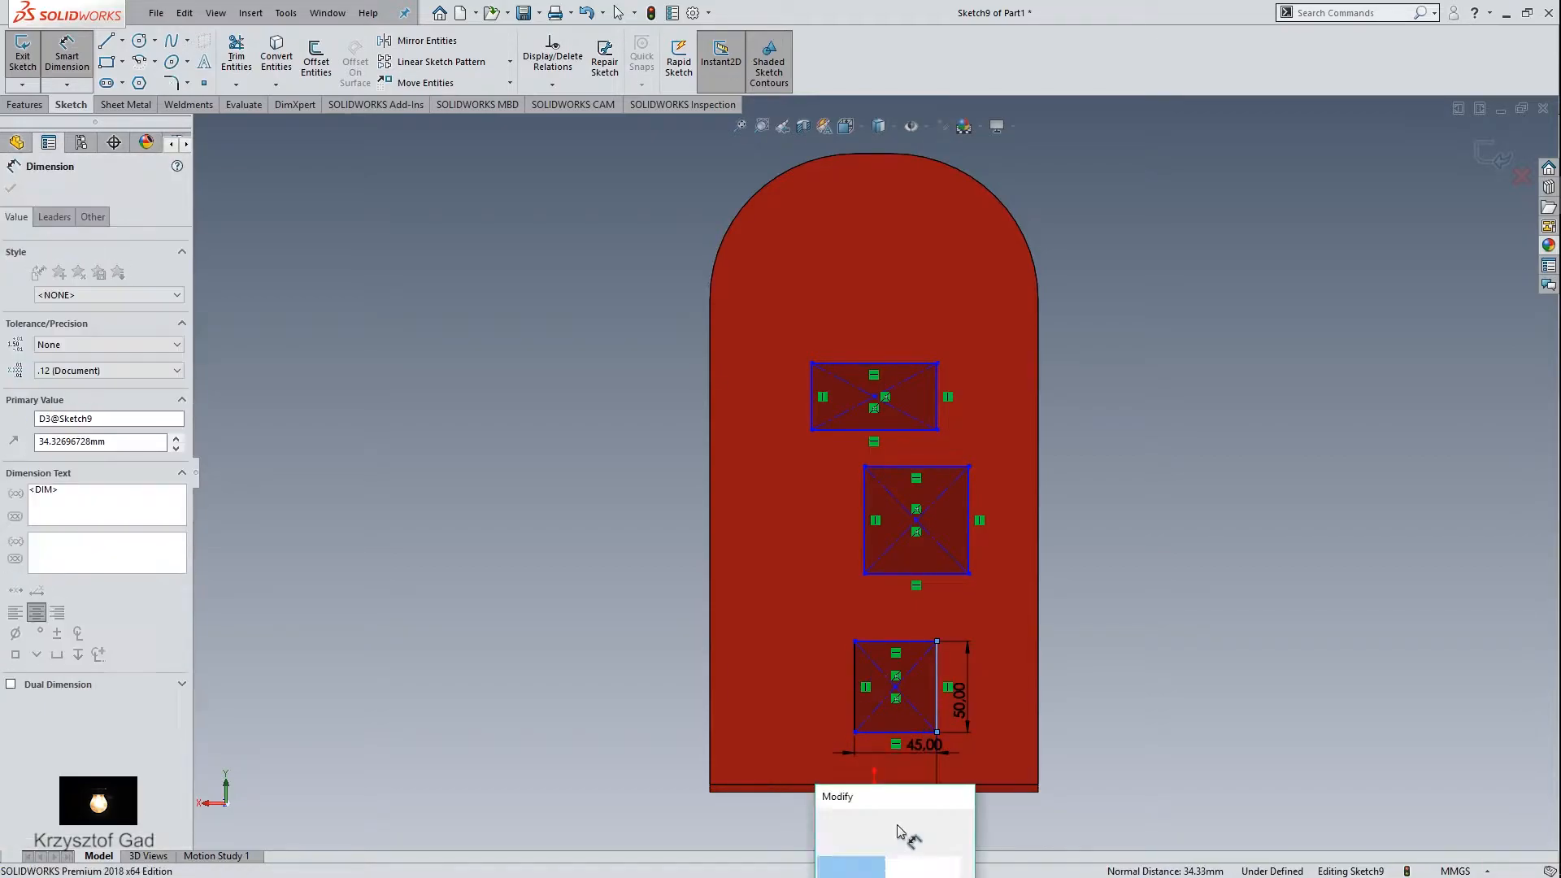
text(20)
key(Return)
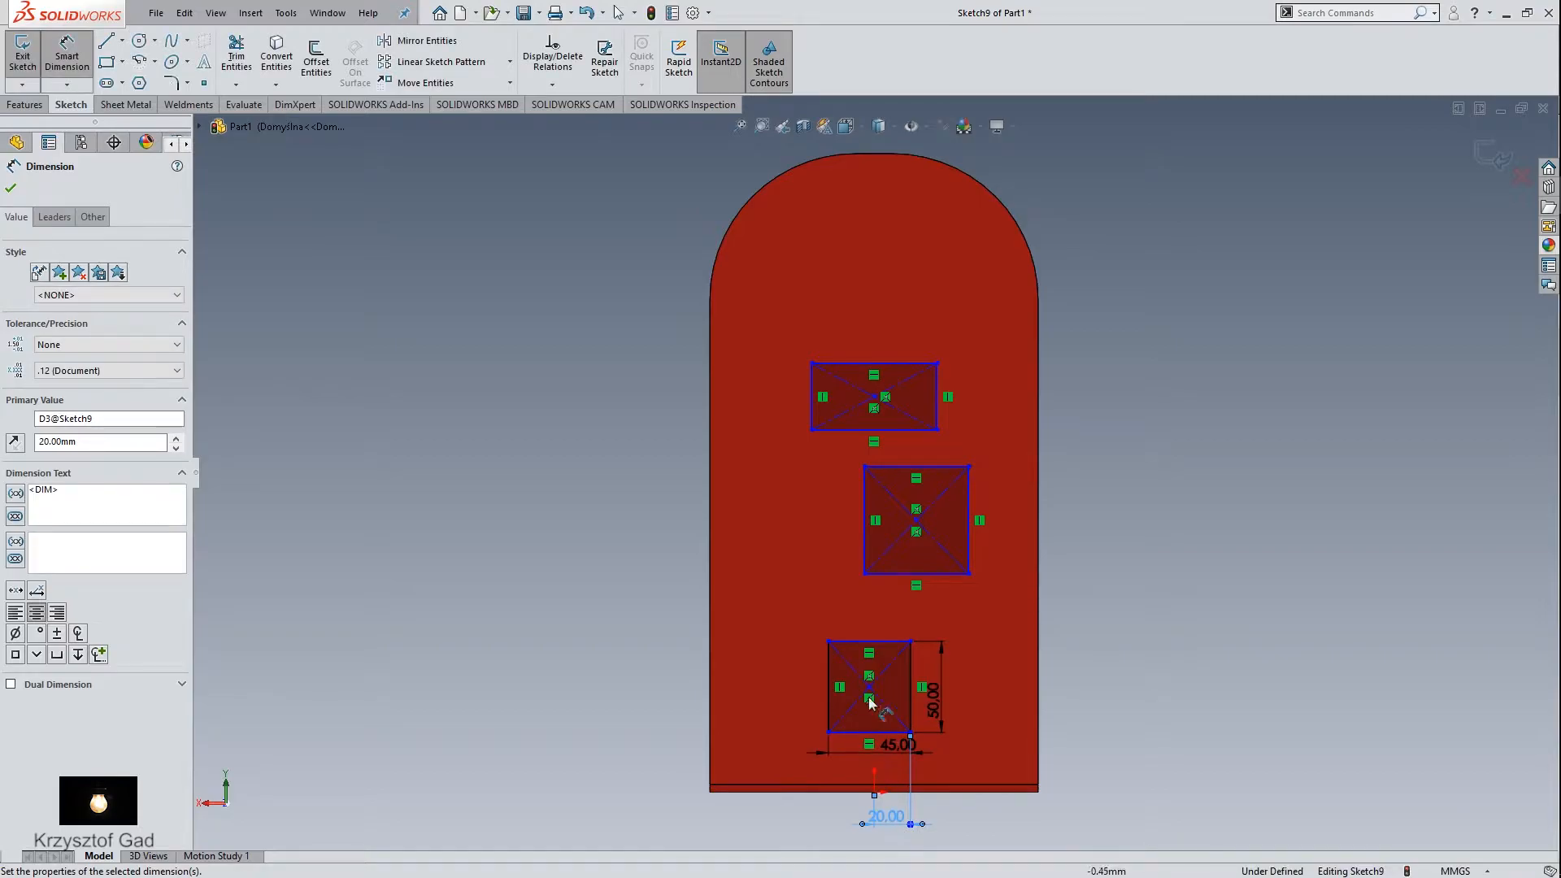
Step: Dimension the lowest rectangle's top edge 90.5 mm above the plate's bottom edge
click(877, 642)
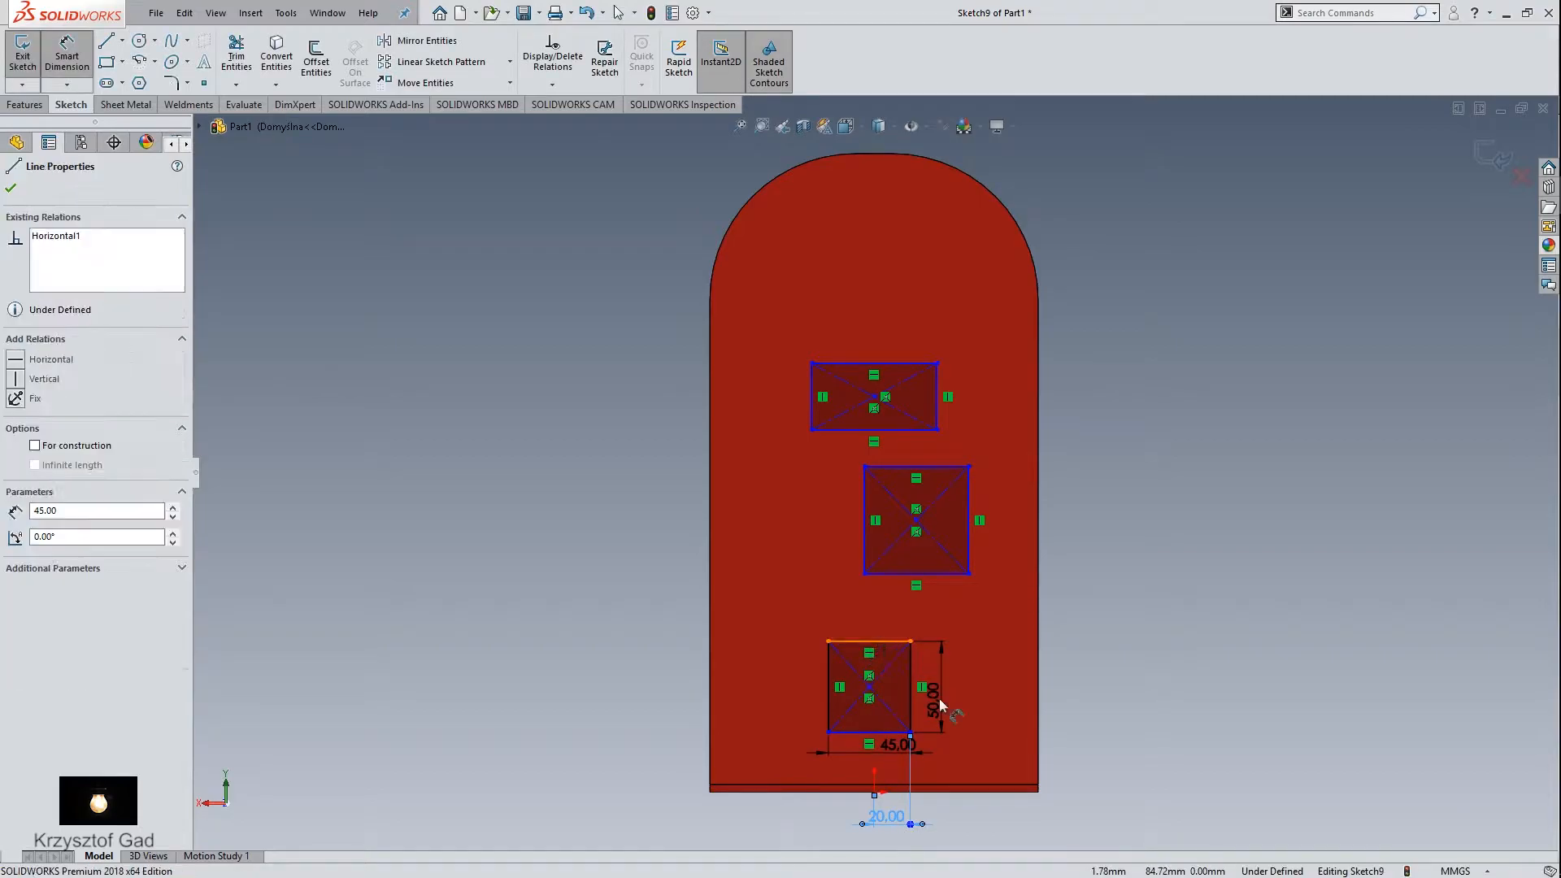
click(974, 791)
click(1158, 758)
text(90)
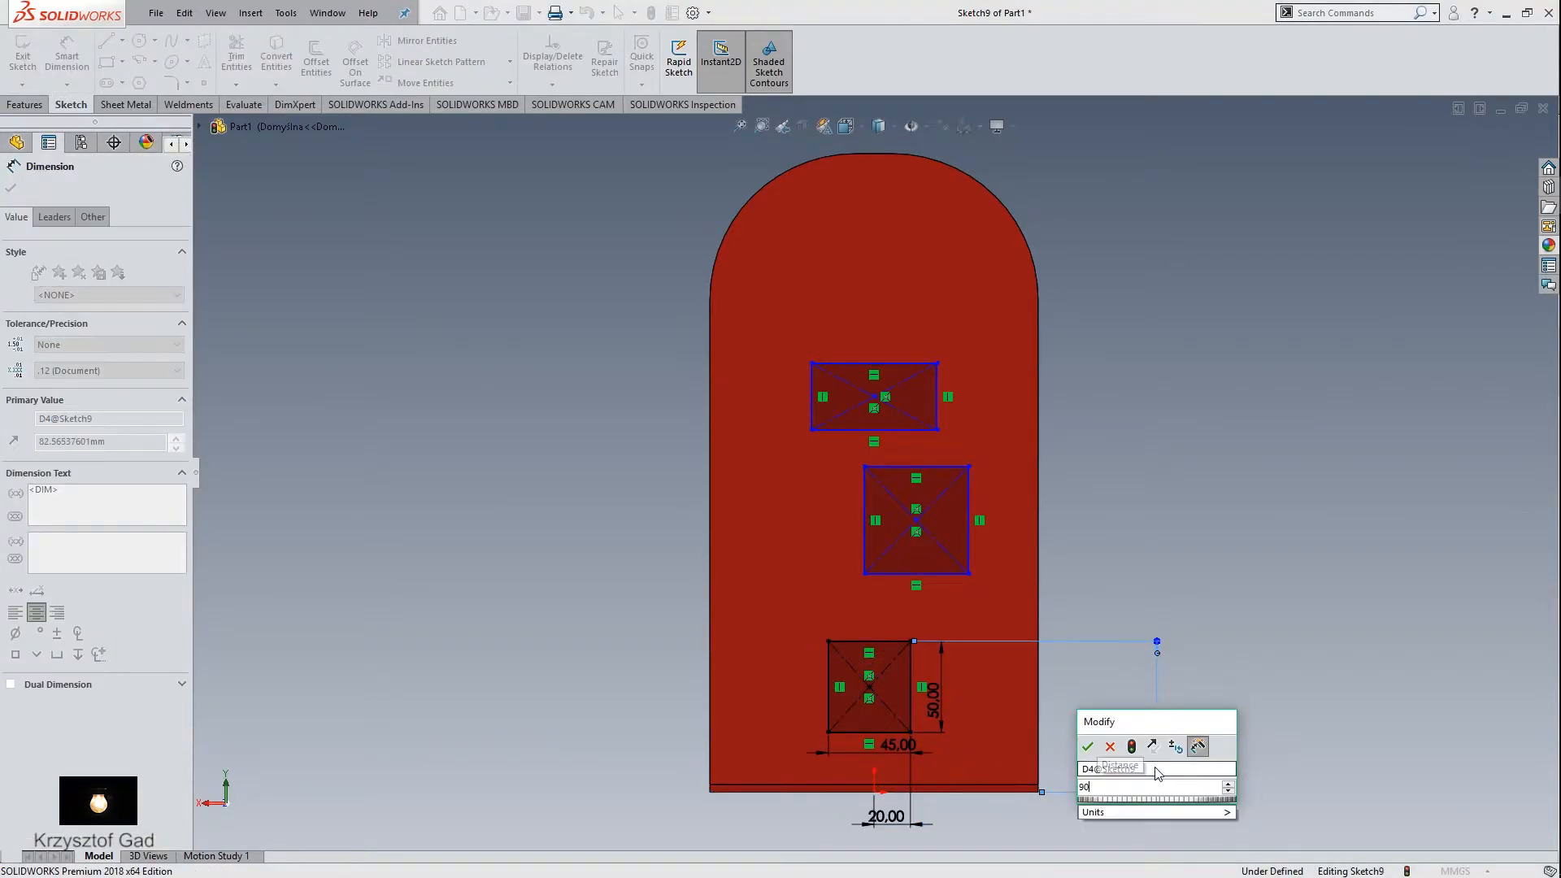
text(,5)
key(Return)
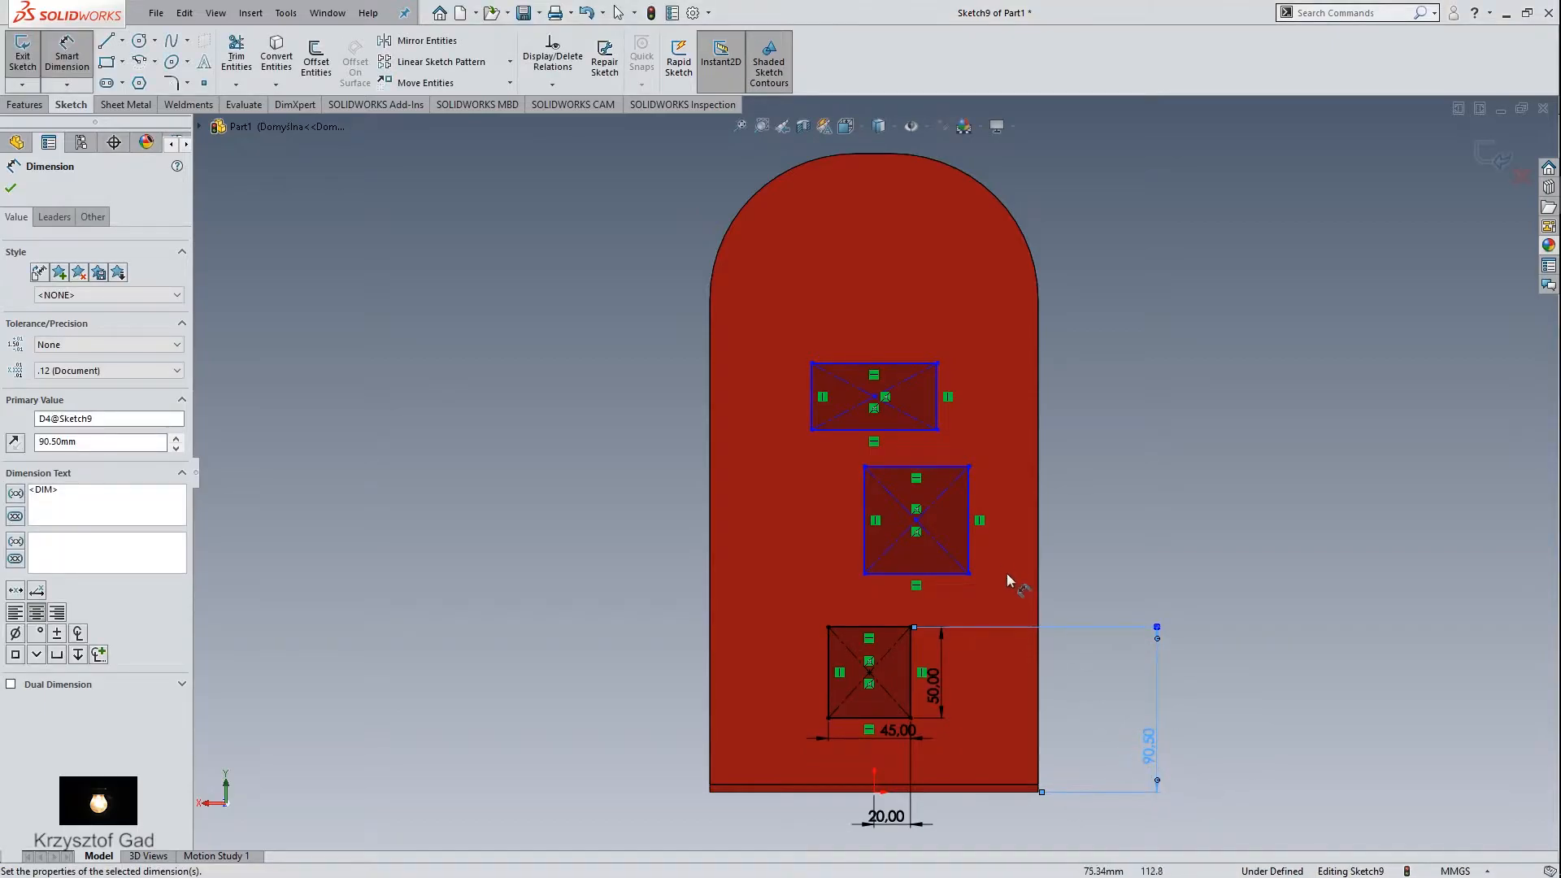
Step: Dimension the middle rectangle to 50 mm high and 45 mm wide
click(969, 549)
click(996, 552)
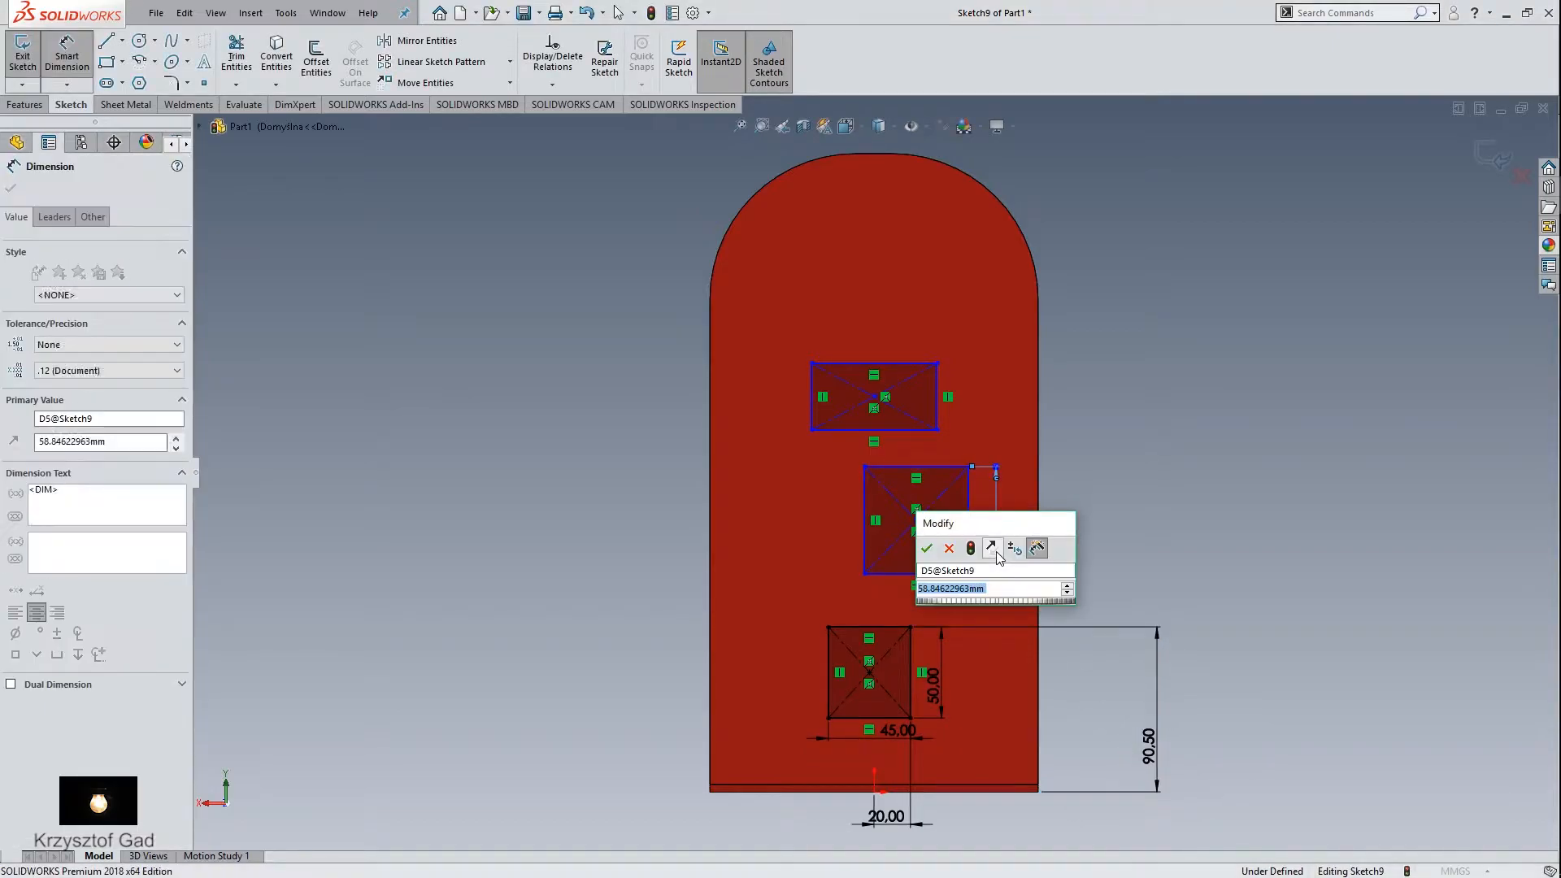
text(50)
key(Return)
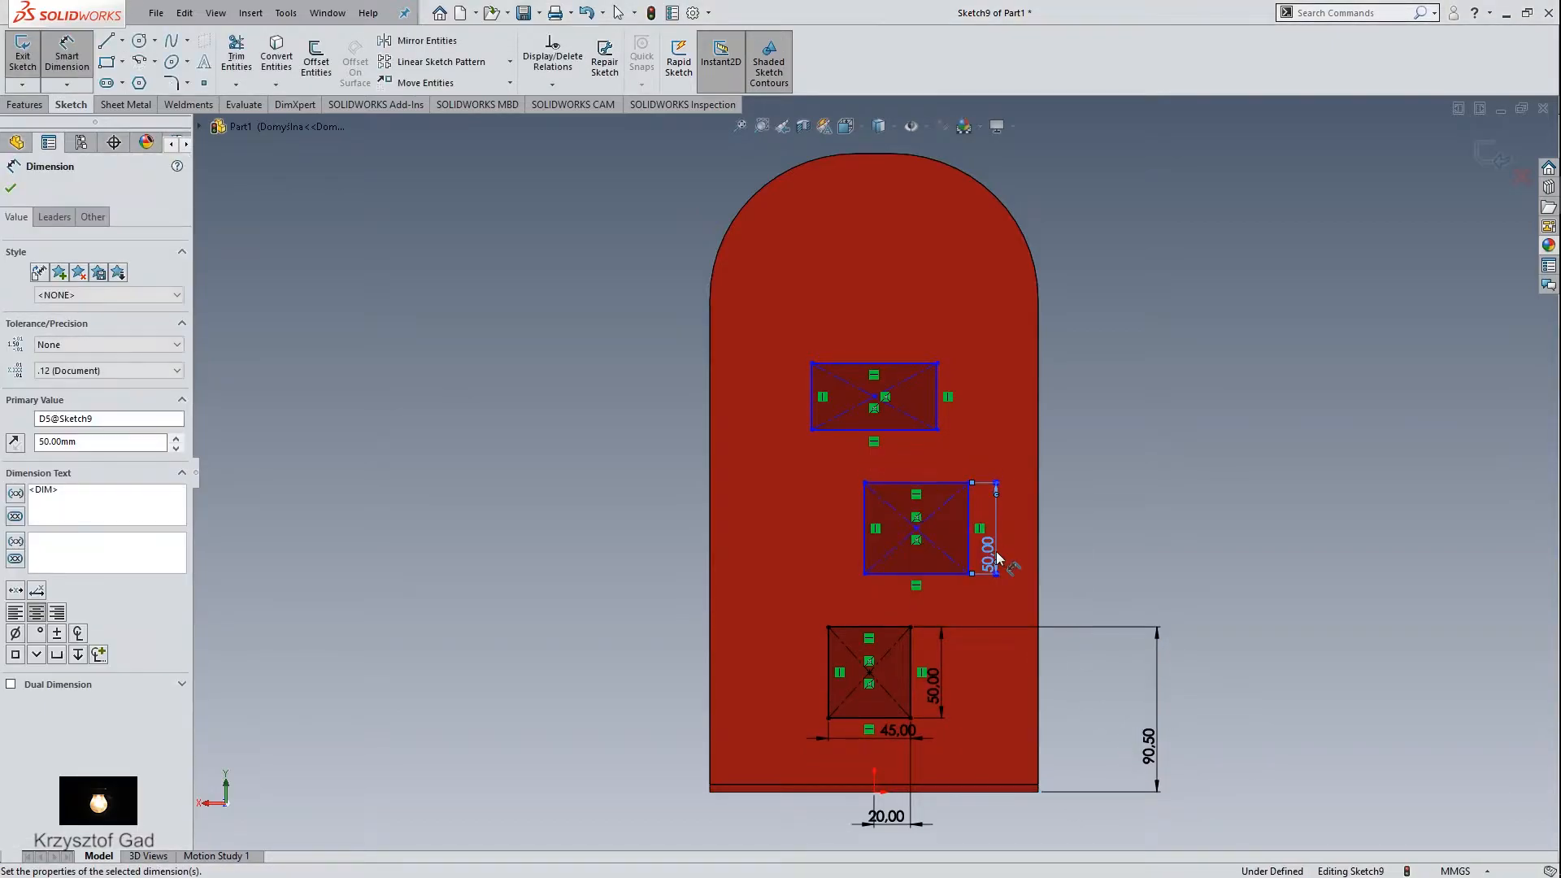
click(951, 578)
click(949, 602)
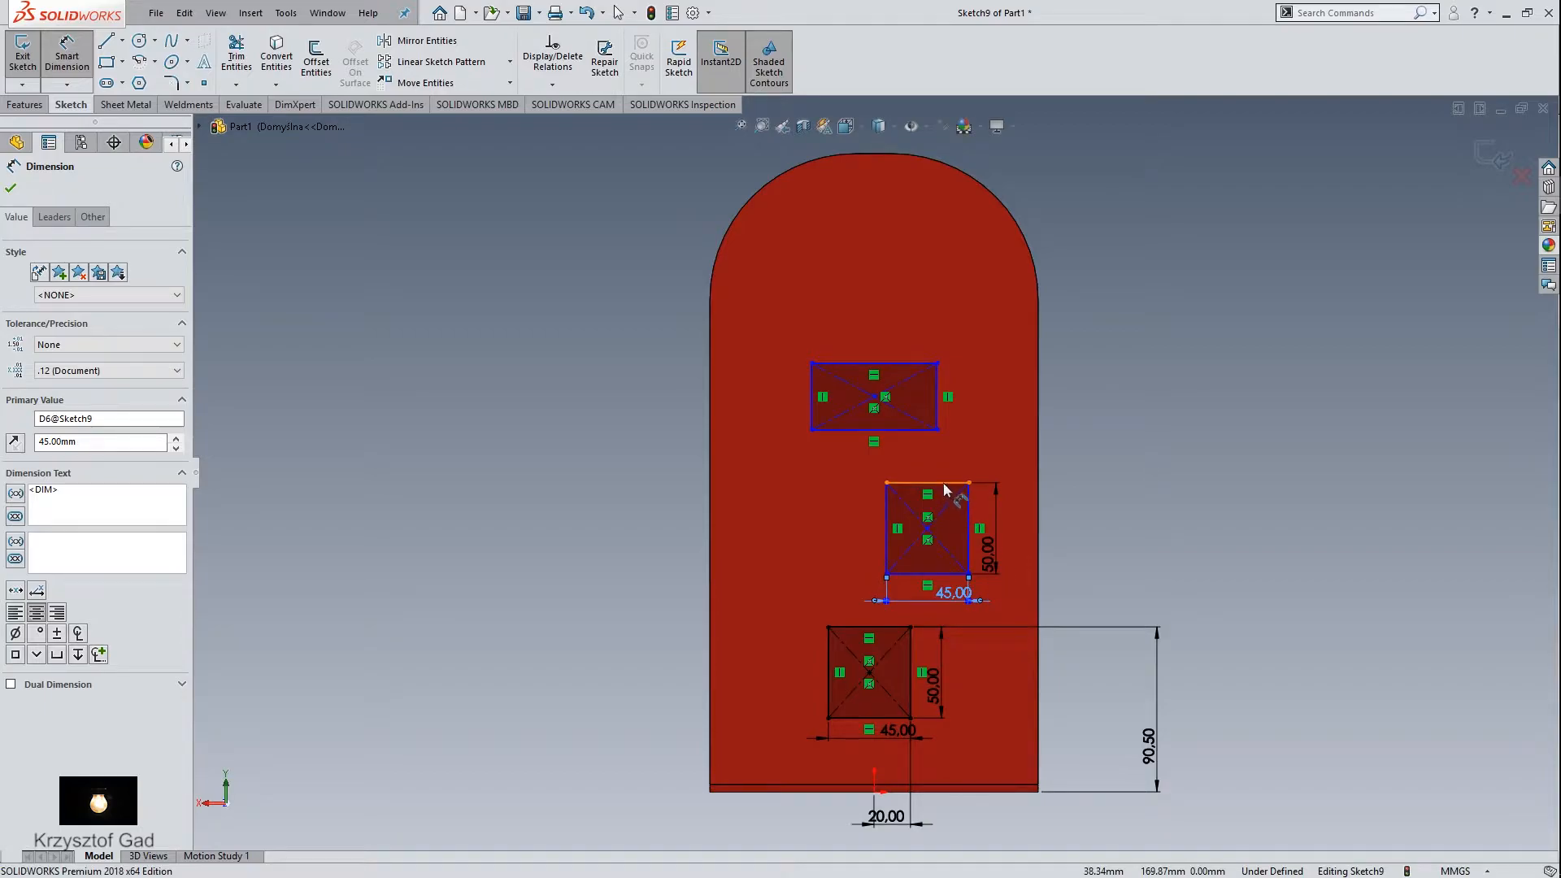
Step: Dimension the middle rectangle's top edge 160.5 mm above the origin
click(943, 574)
click(875, 790)
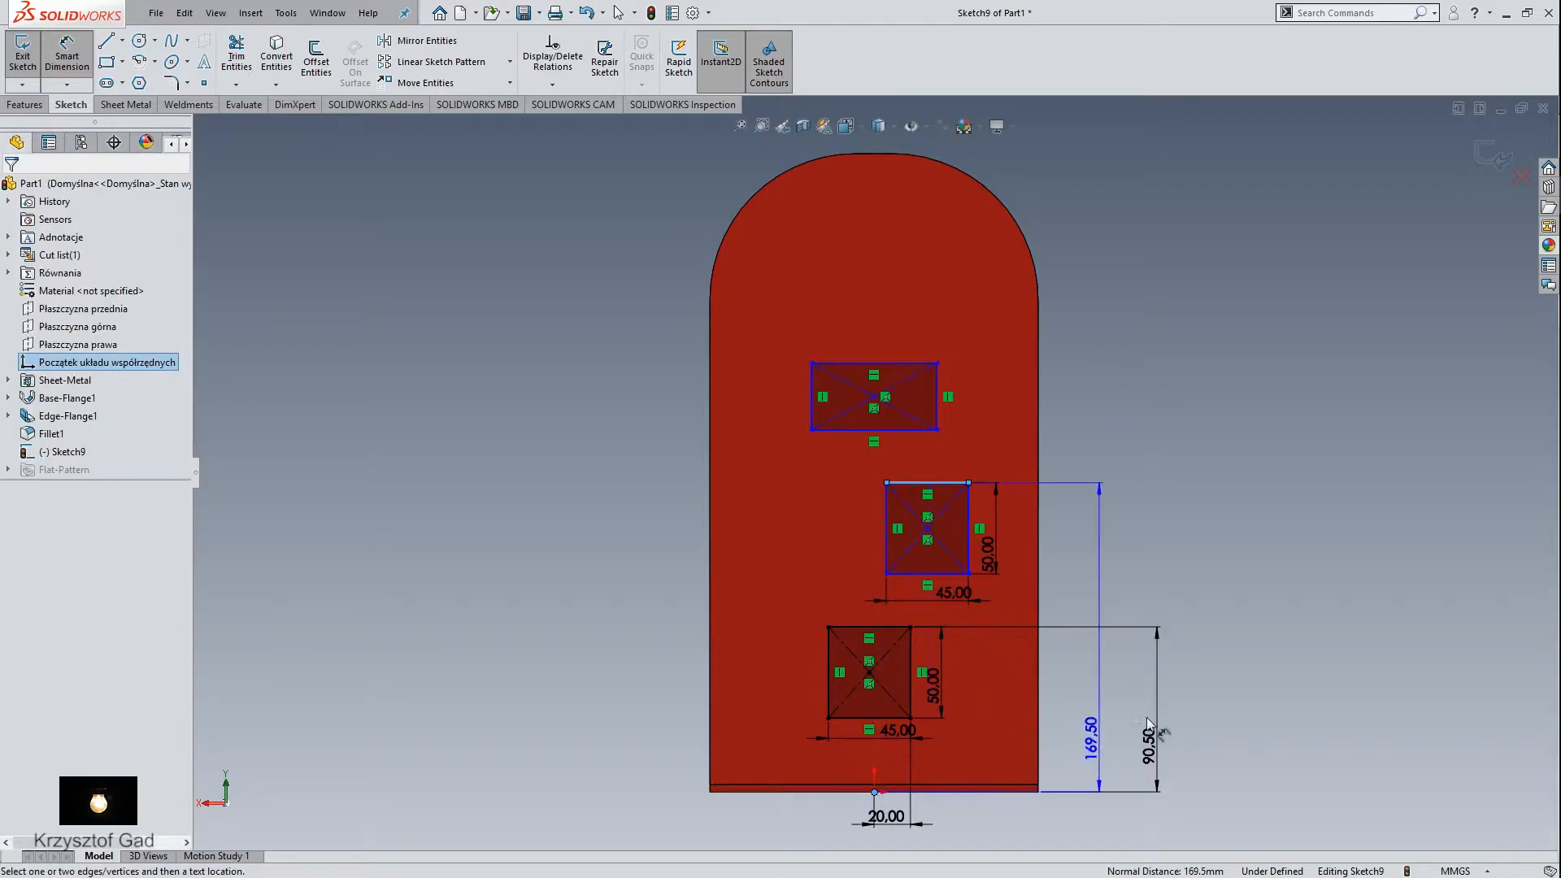
click(1231, 708)
text(160.5)
key(Return)
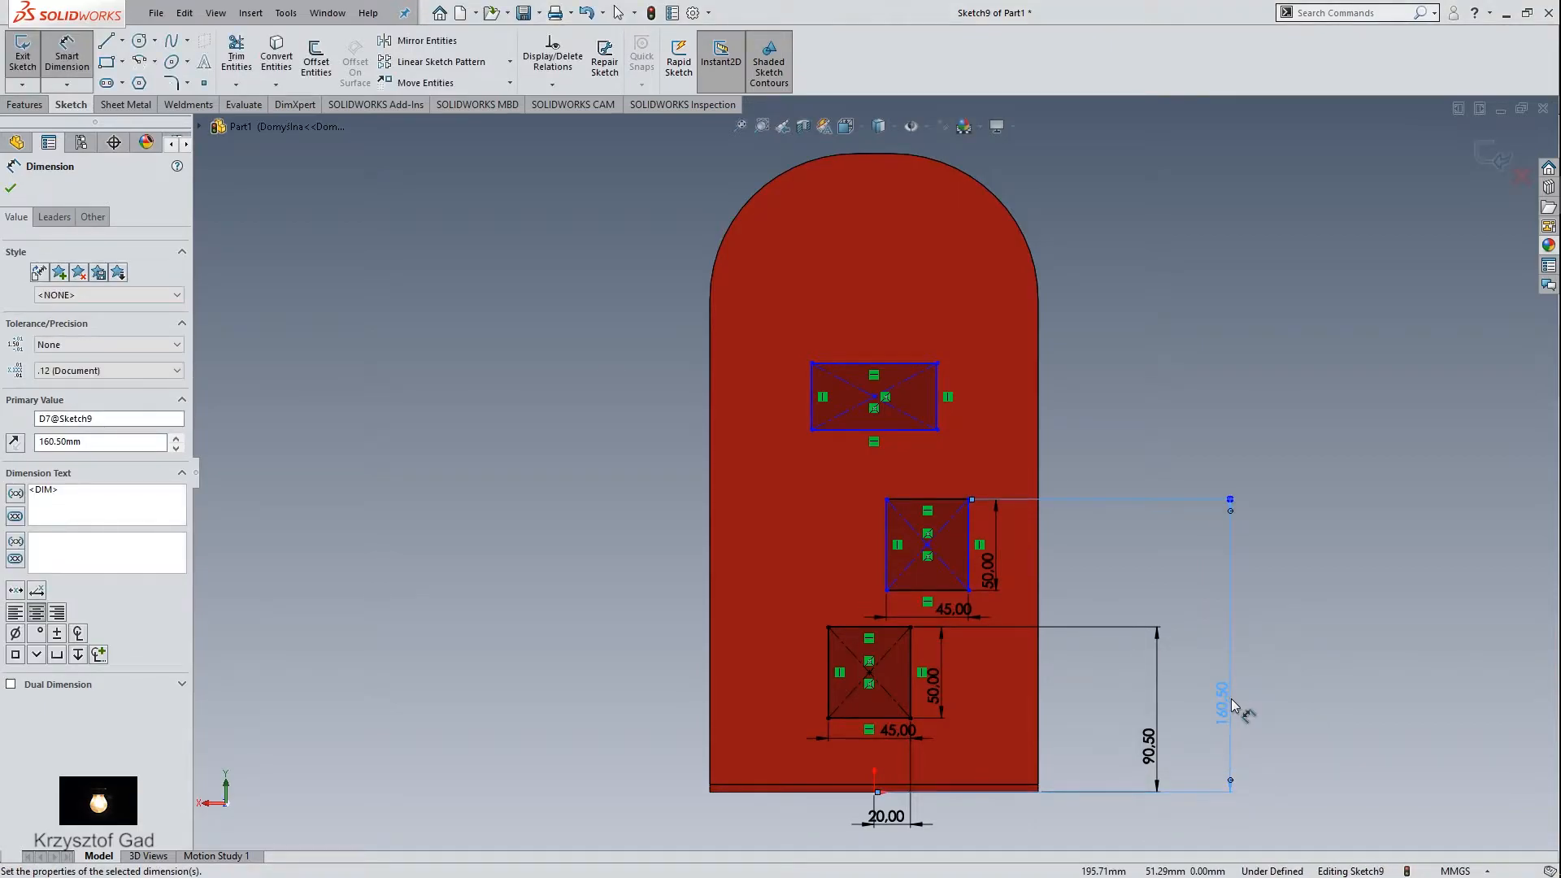
key(Escape)
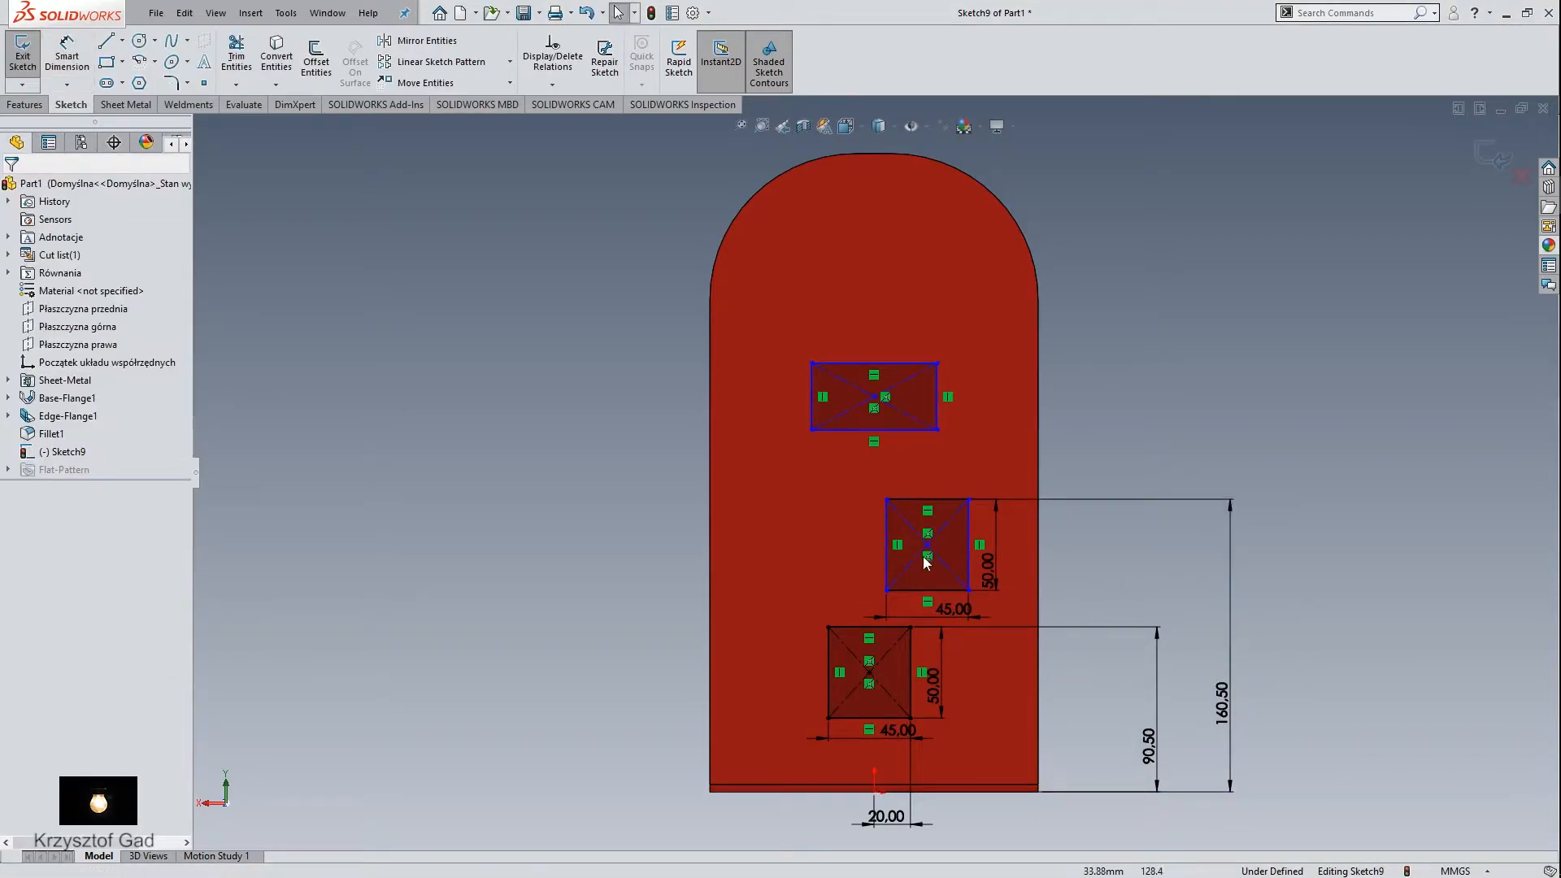
Step: Shift the middle rectangle left towards the plate's centre and dimension its left edge 20 mm horizontally from the origin
click(886, 553)
drag(886, 565, 834, 559)
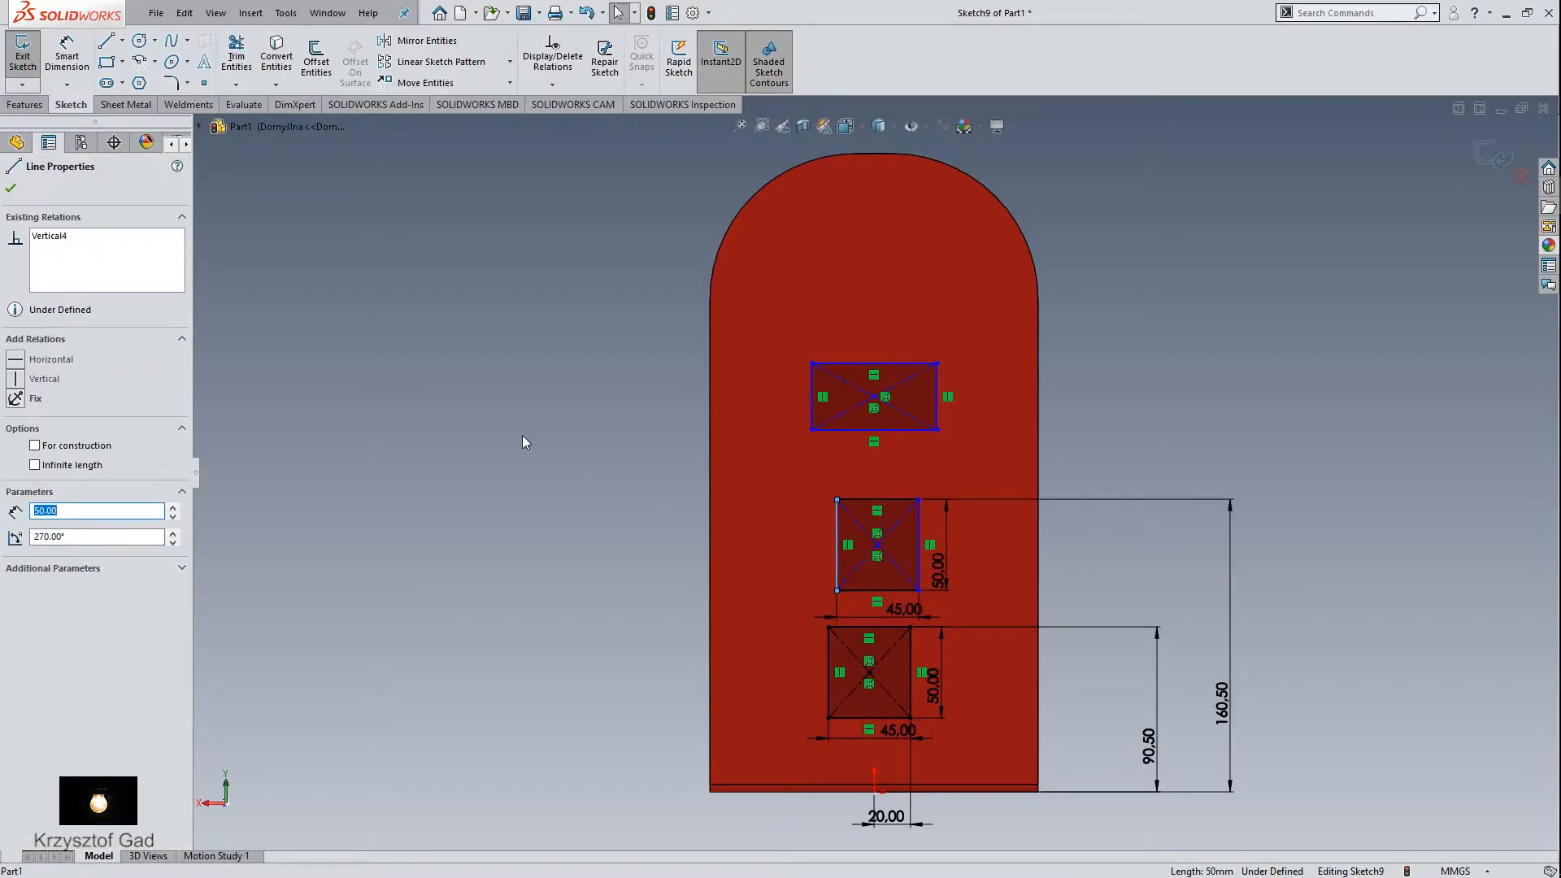
click(69, 57)
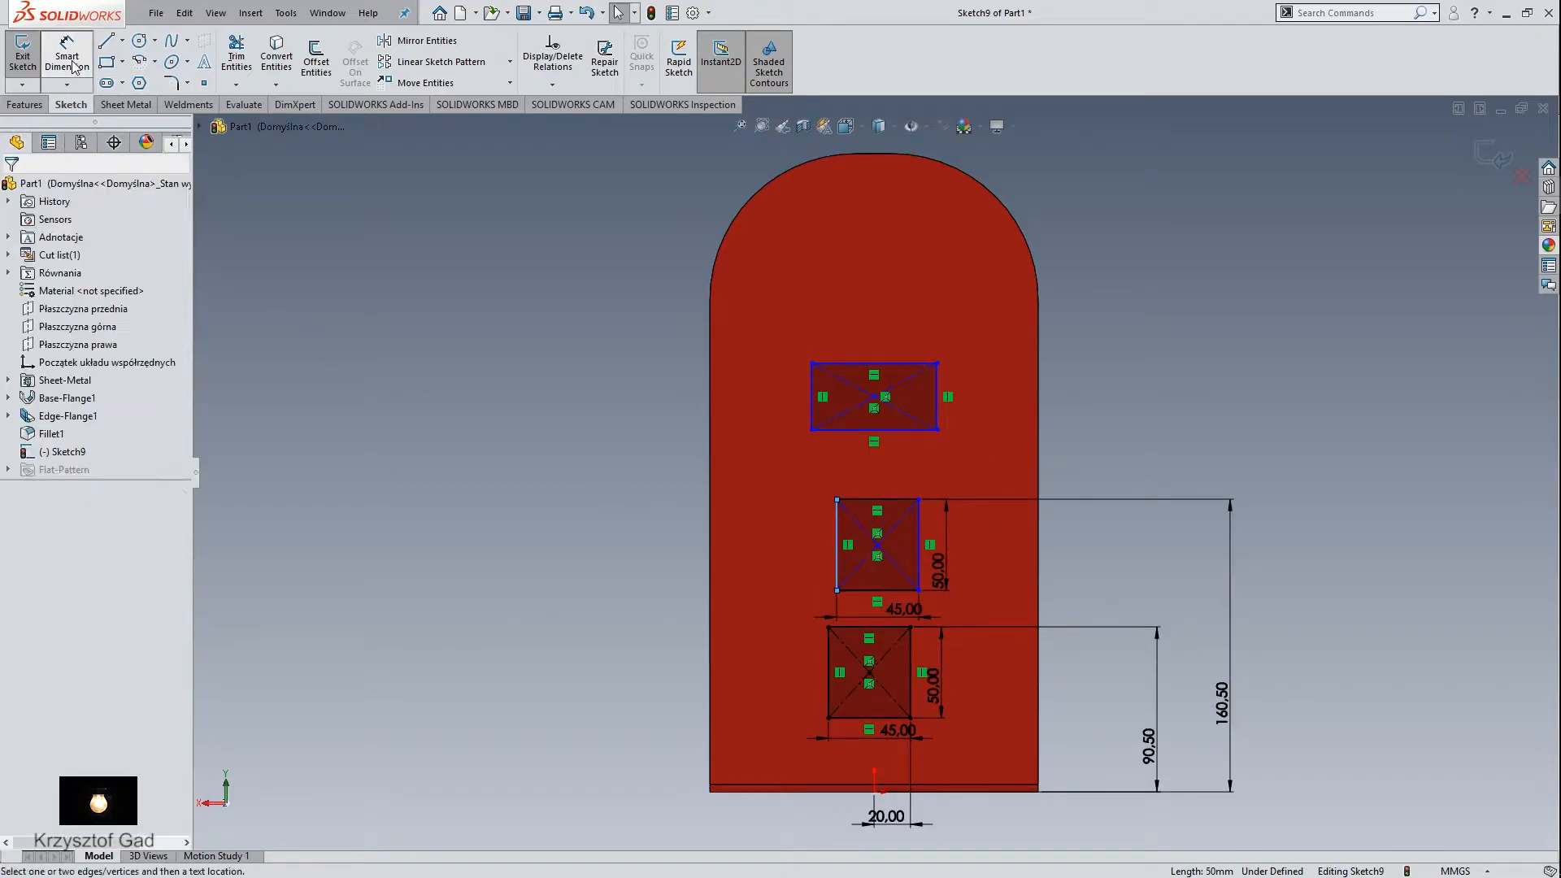
click(836, 561)
click(875, 792)
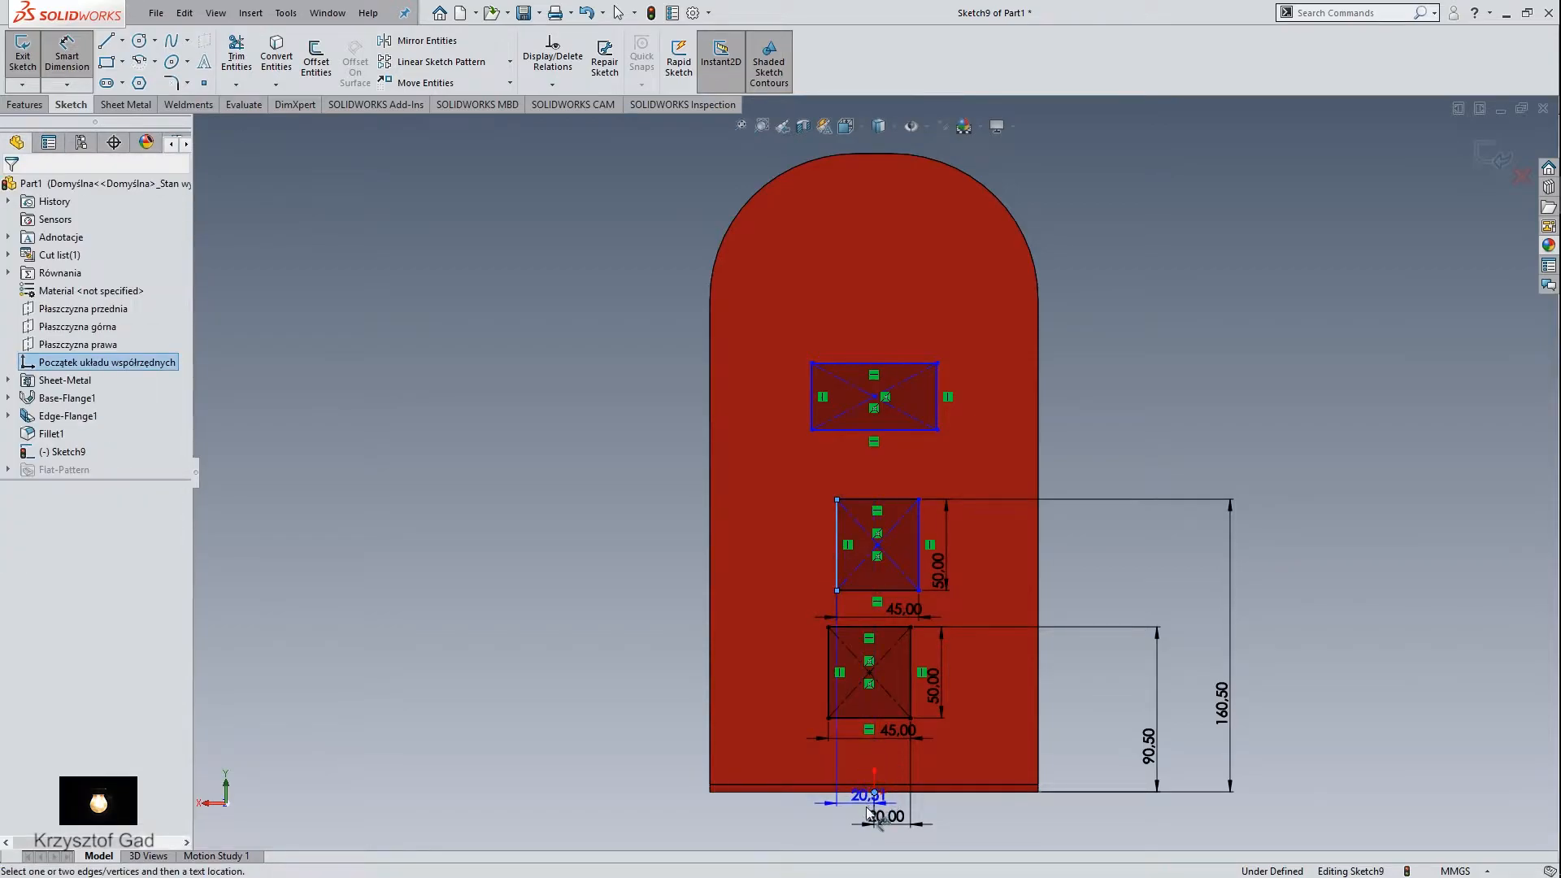
click(845, 808)
text(20)
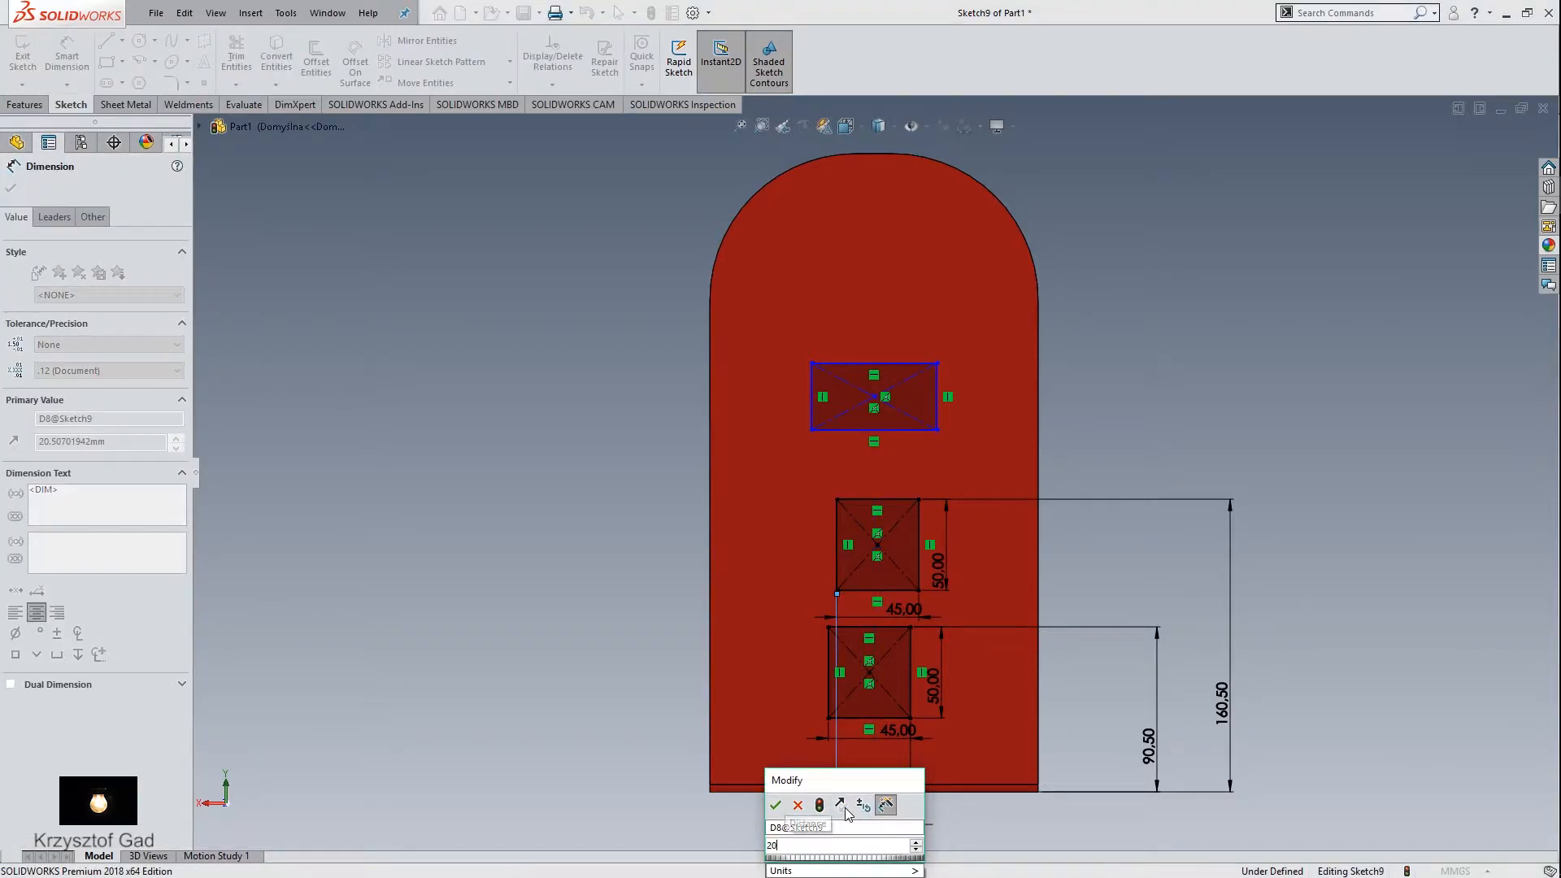
key(Return)
Step: Dimension the uppermost rectangle to 50 mm high and 45 mm wide
click(941, 421)
click(1099, 403)
text(50)
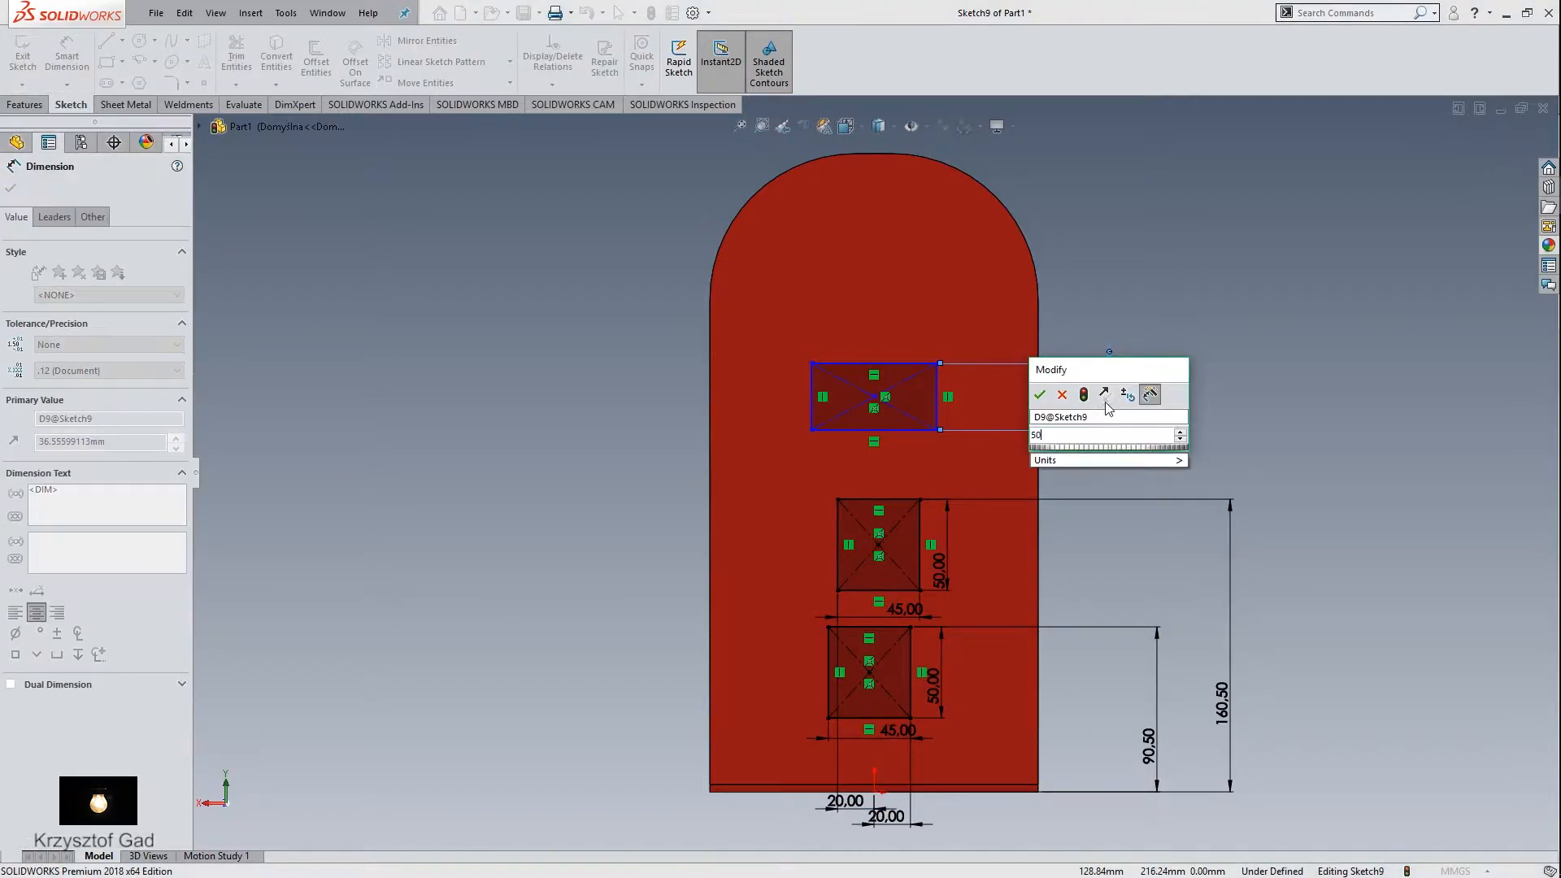
key(Return)
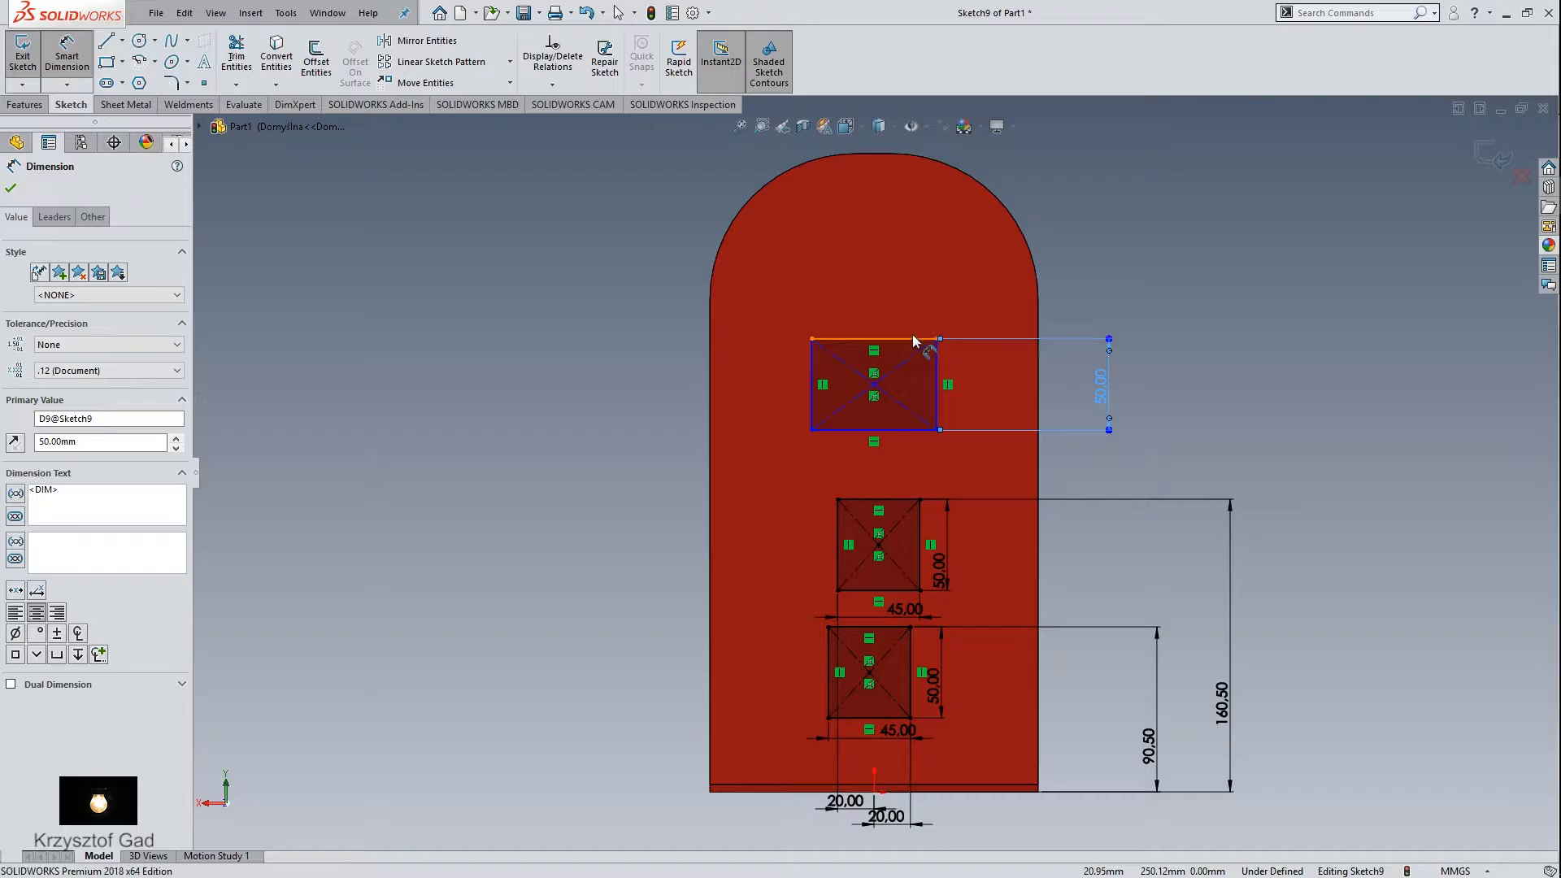
click(912, 336)
click(912, 292)
key(Return)
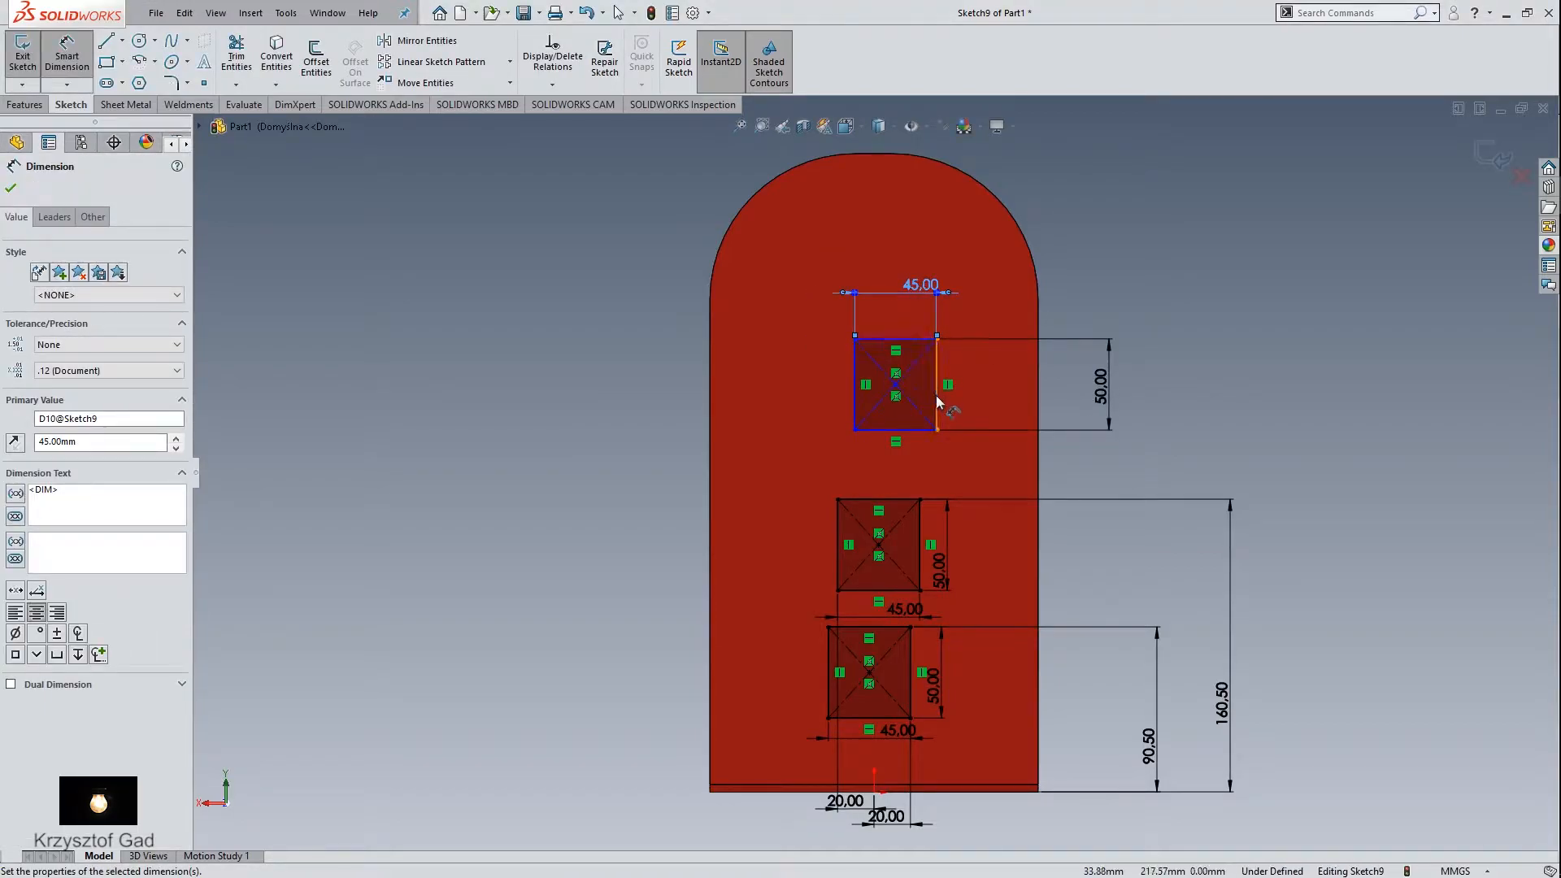
Step: Dimension the uppermost rectangle's top edge 230.5 mm above the plate's bottom edge
click(925, 338)
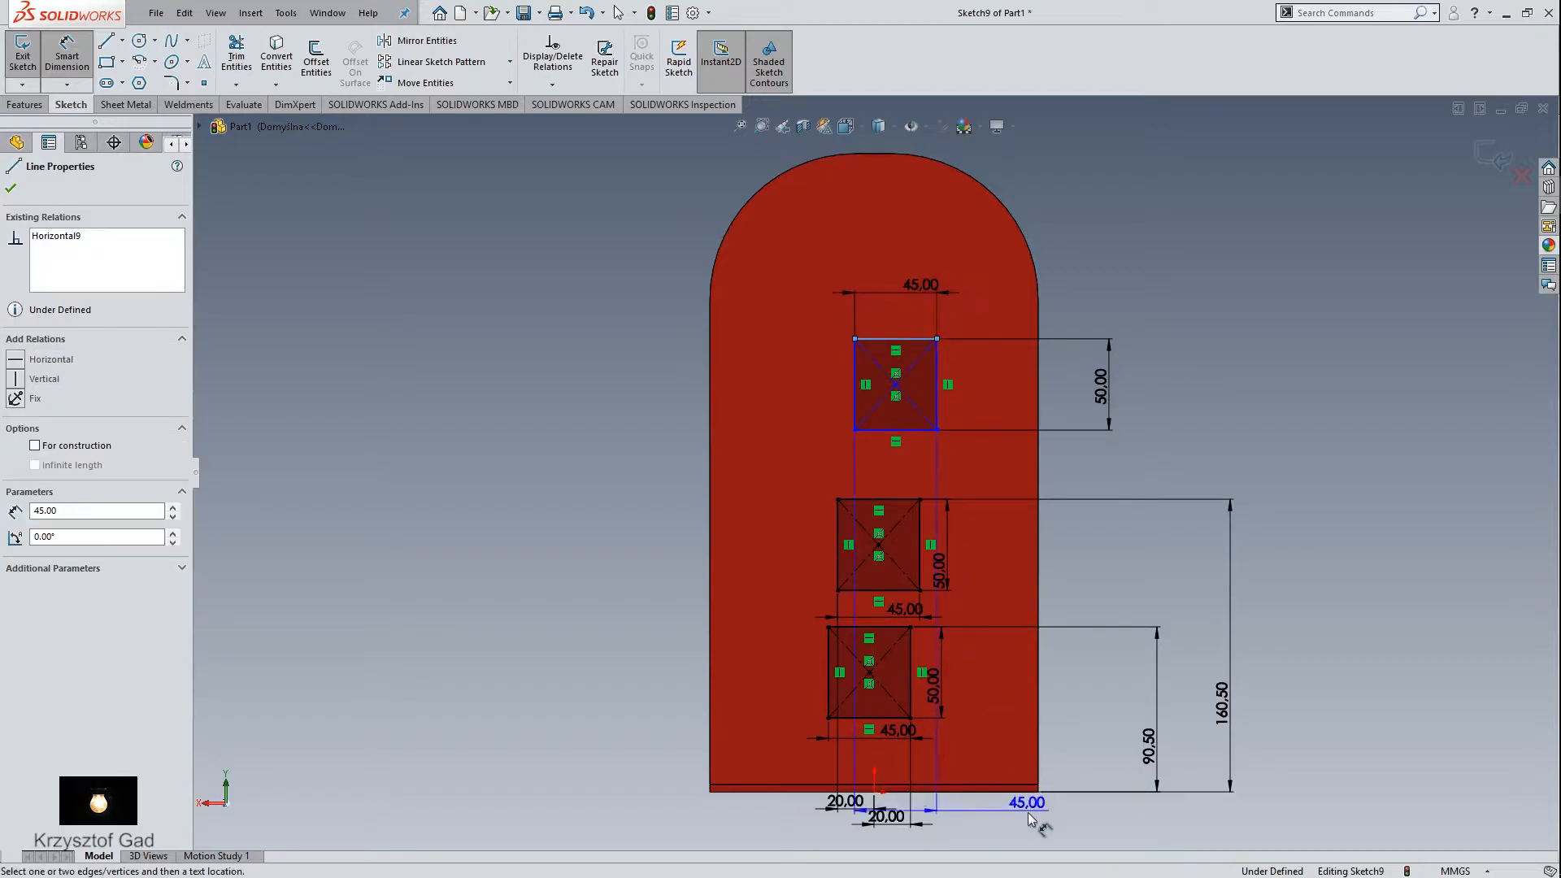
click(1018, 790)
click(1303, 673)
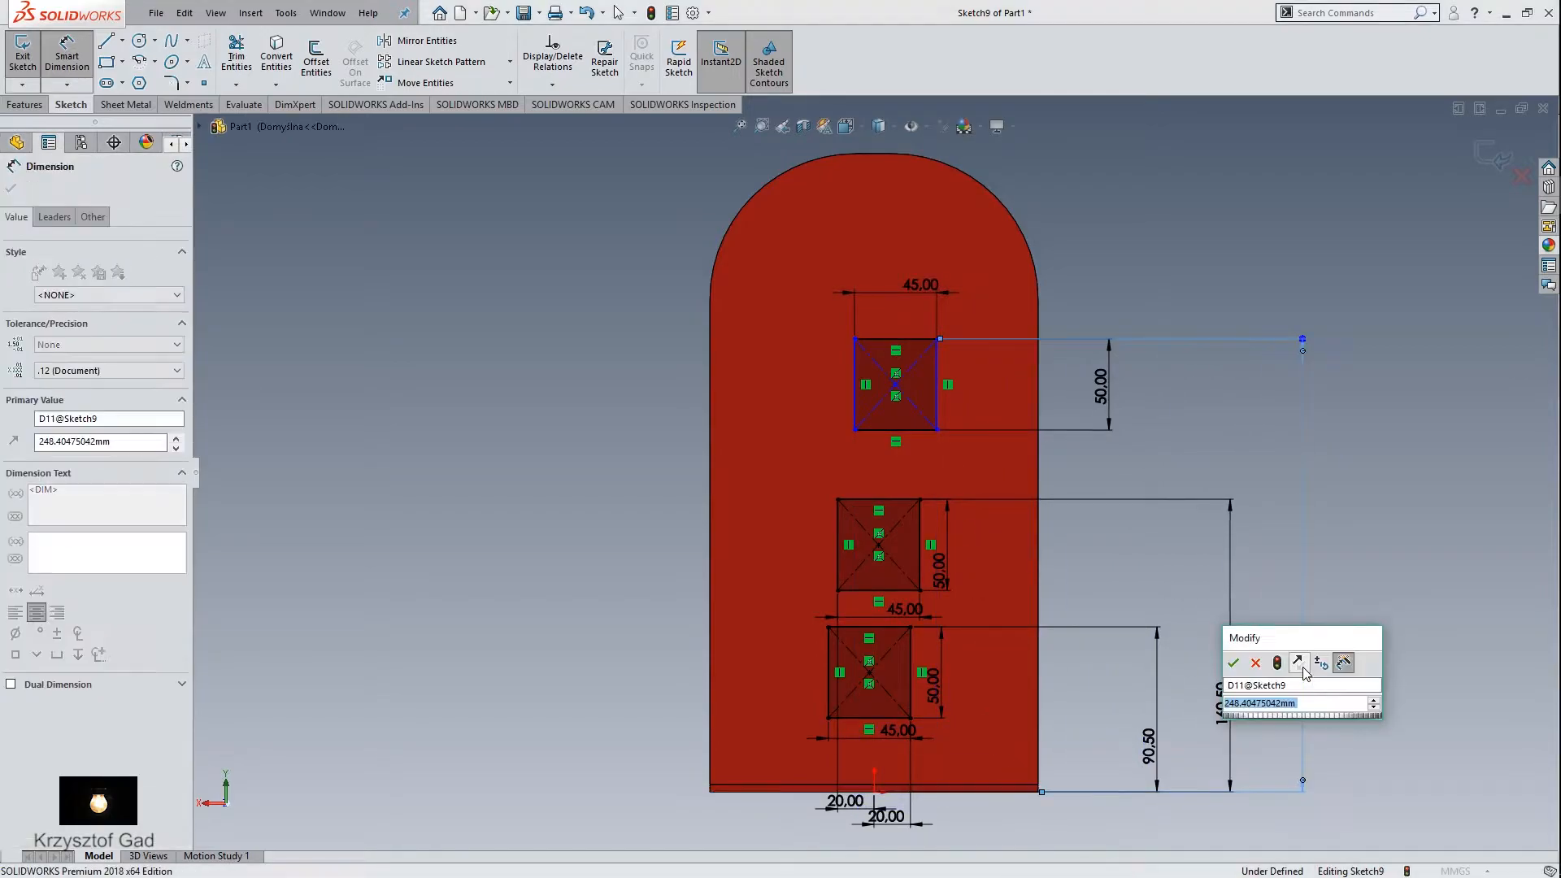
text(230.5)
key(Return)
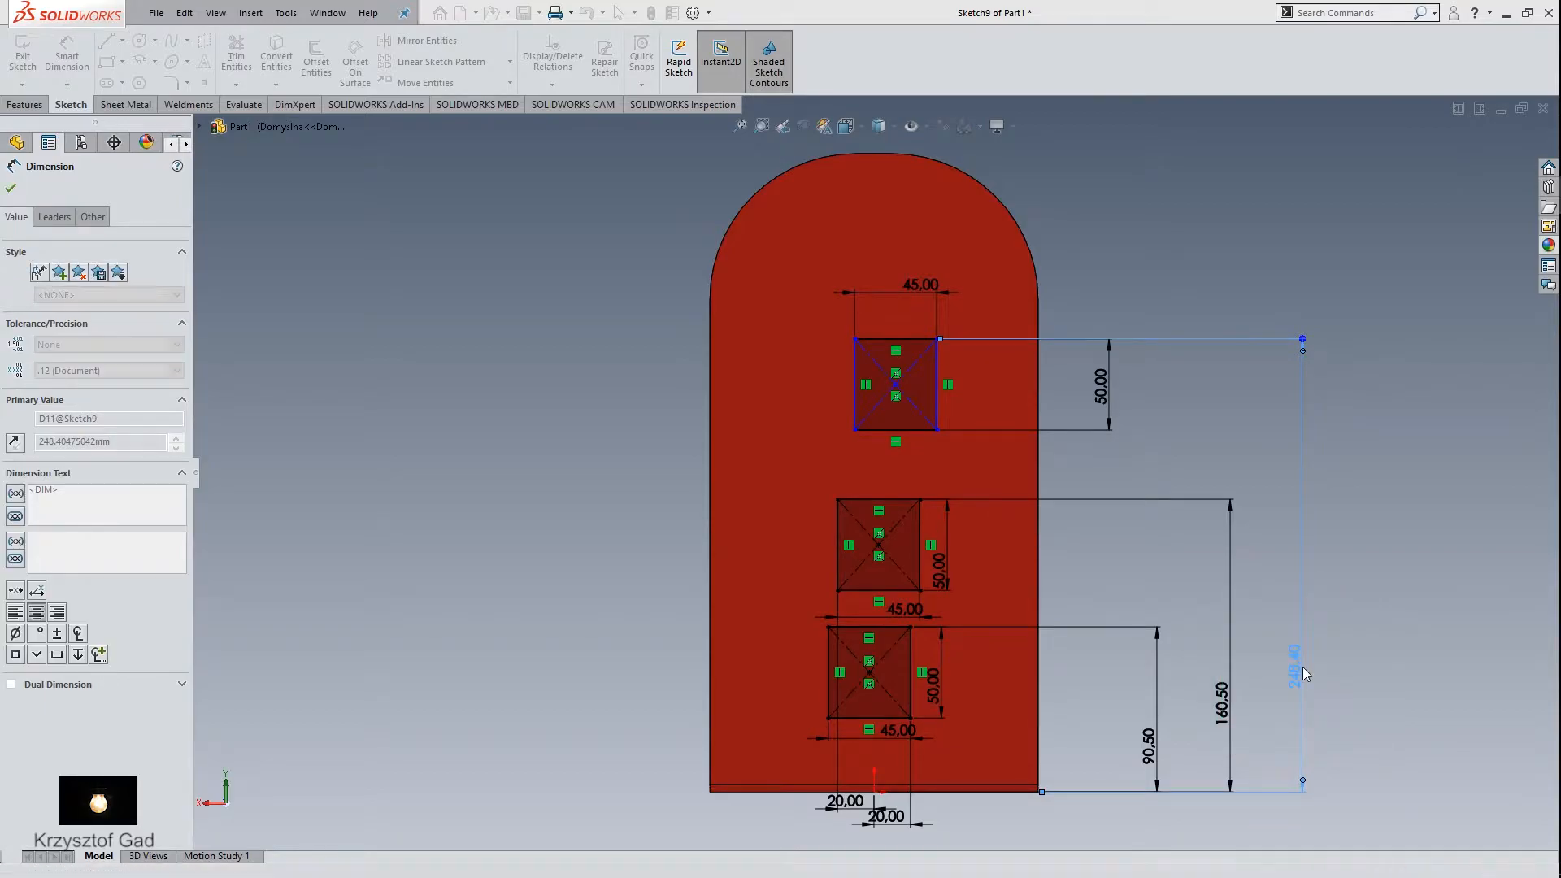
Step: Dimension the uppermost rectangle's right edge 20 mm horizontally from the origin and exit the sketch
click(856, 418)
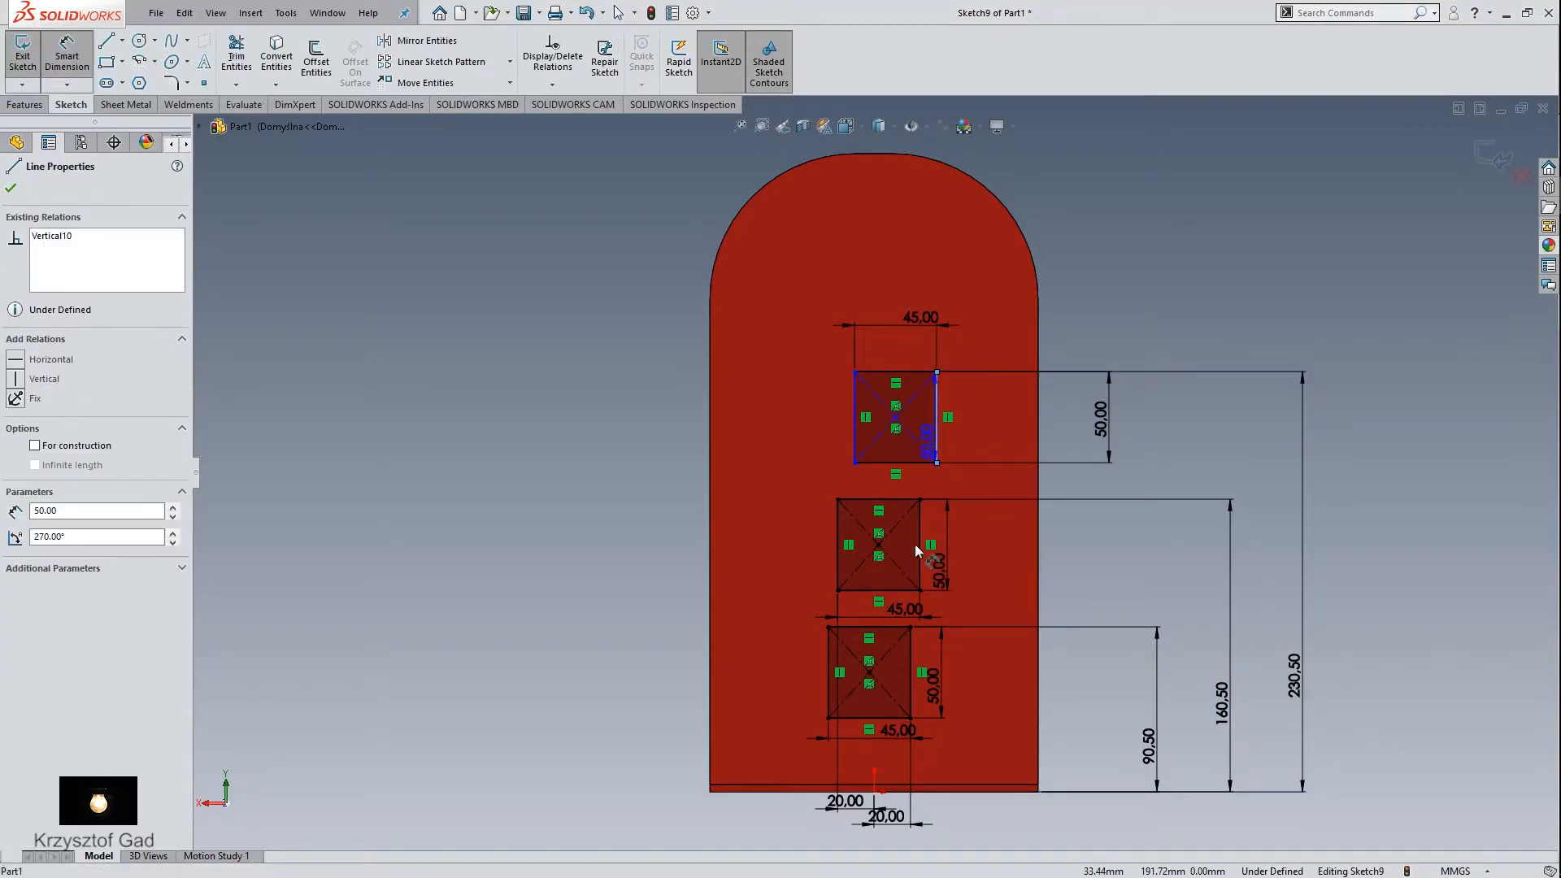
click(874, 790)
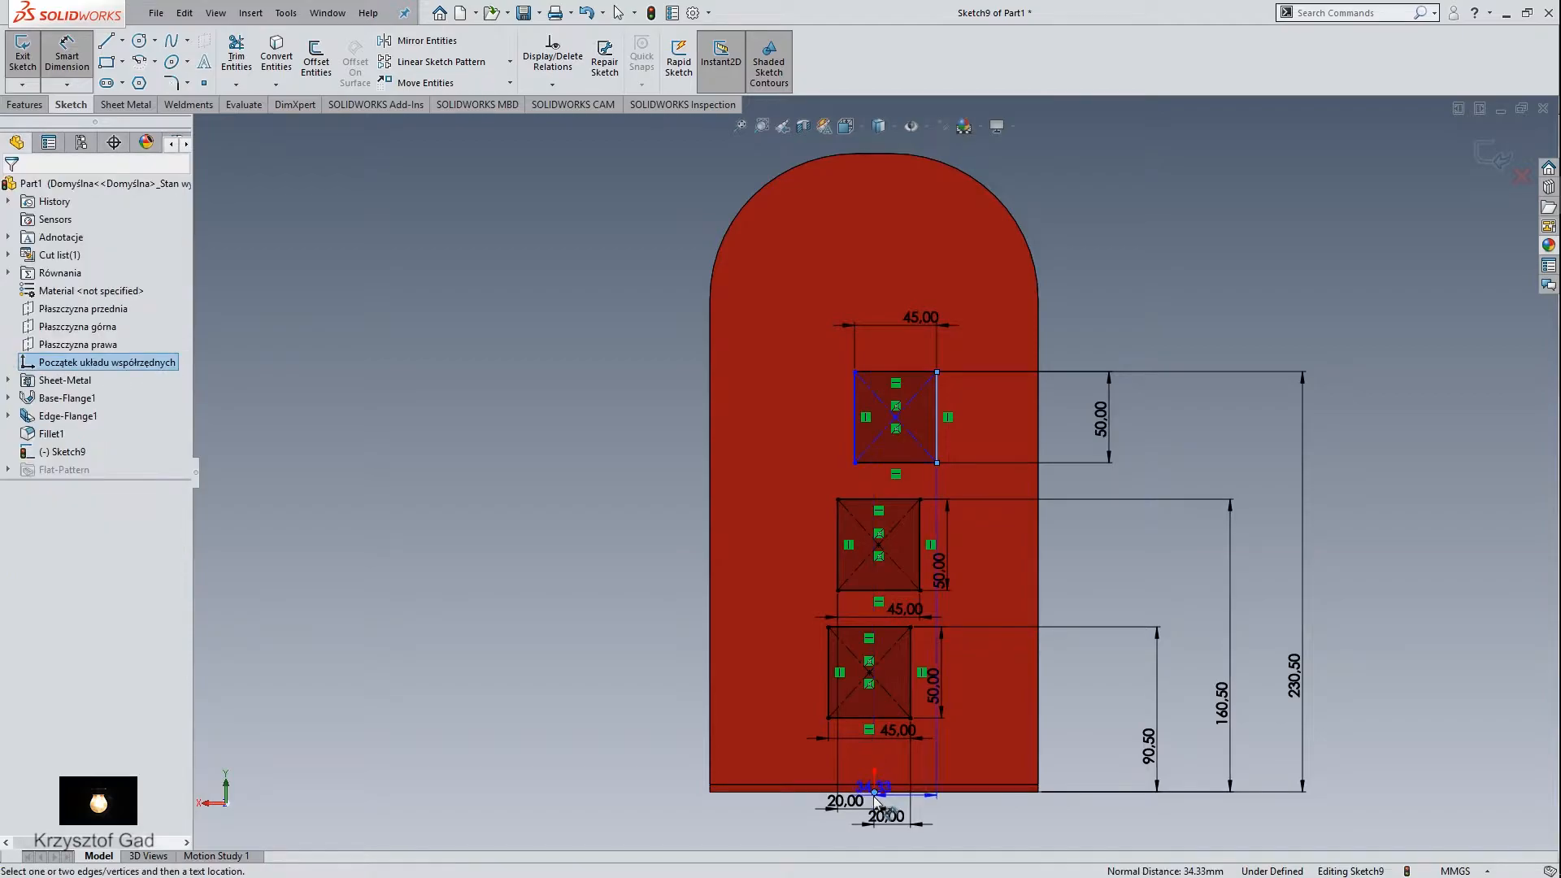
text(20)
key(Return)
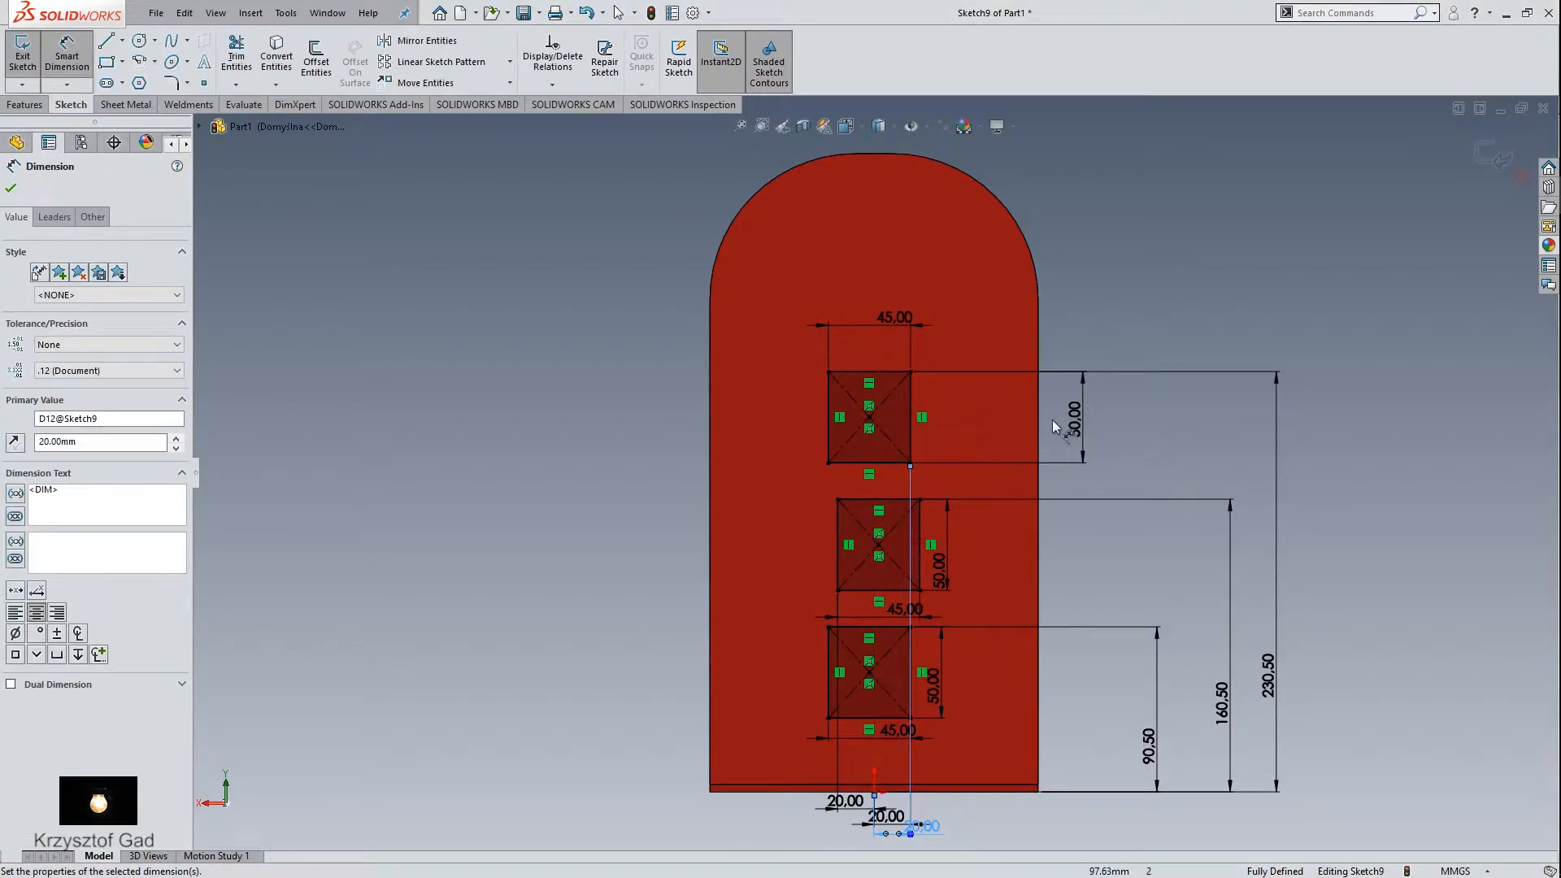
click(11, 188)
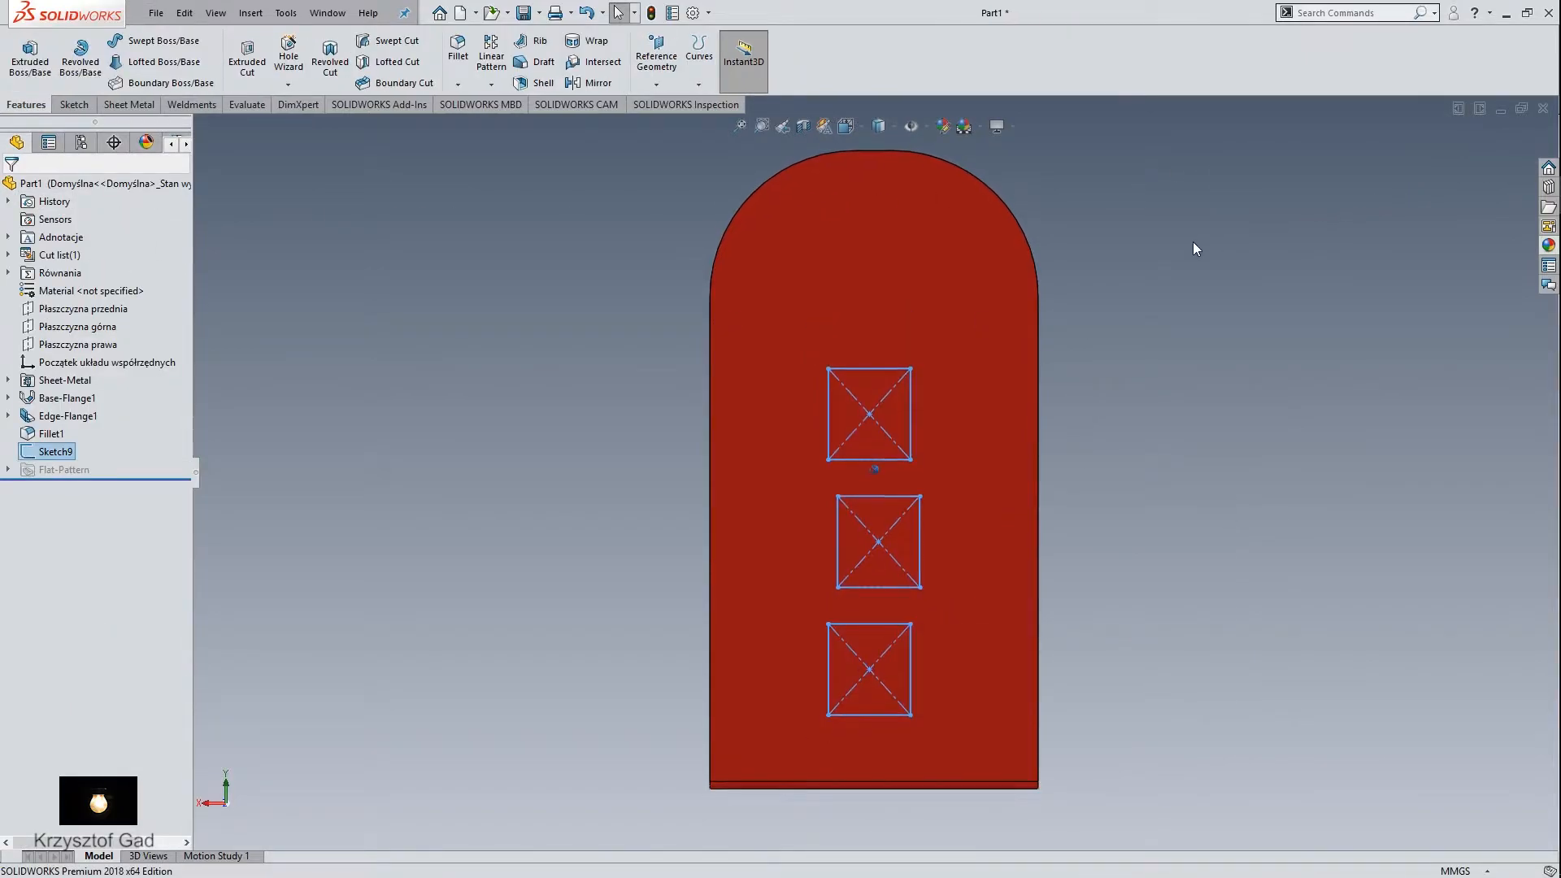
Step: Cut the three sketched rectangles through all of the upright plate with an Extruded Cut
middle_drag(917, 353, 862, 361)
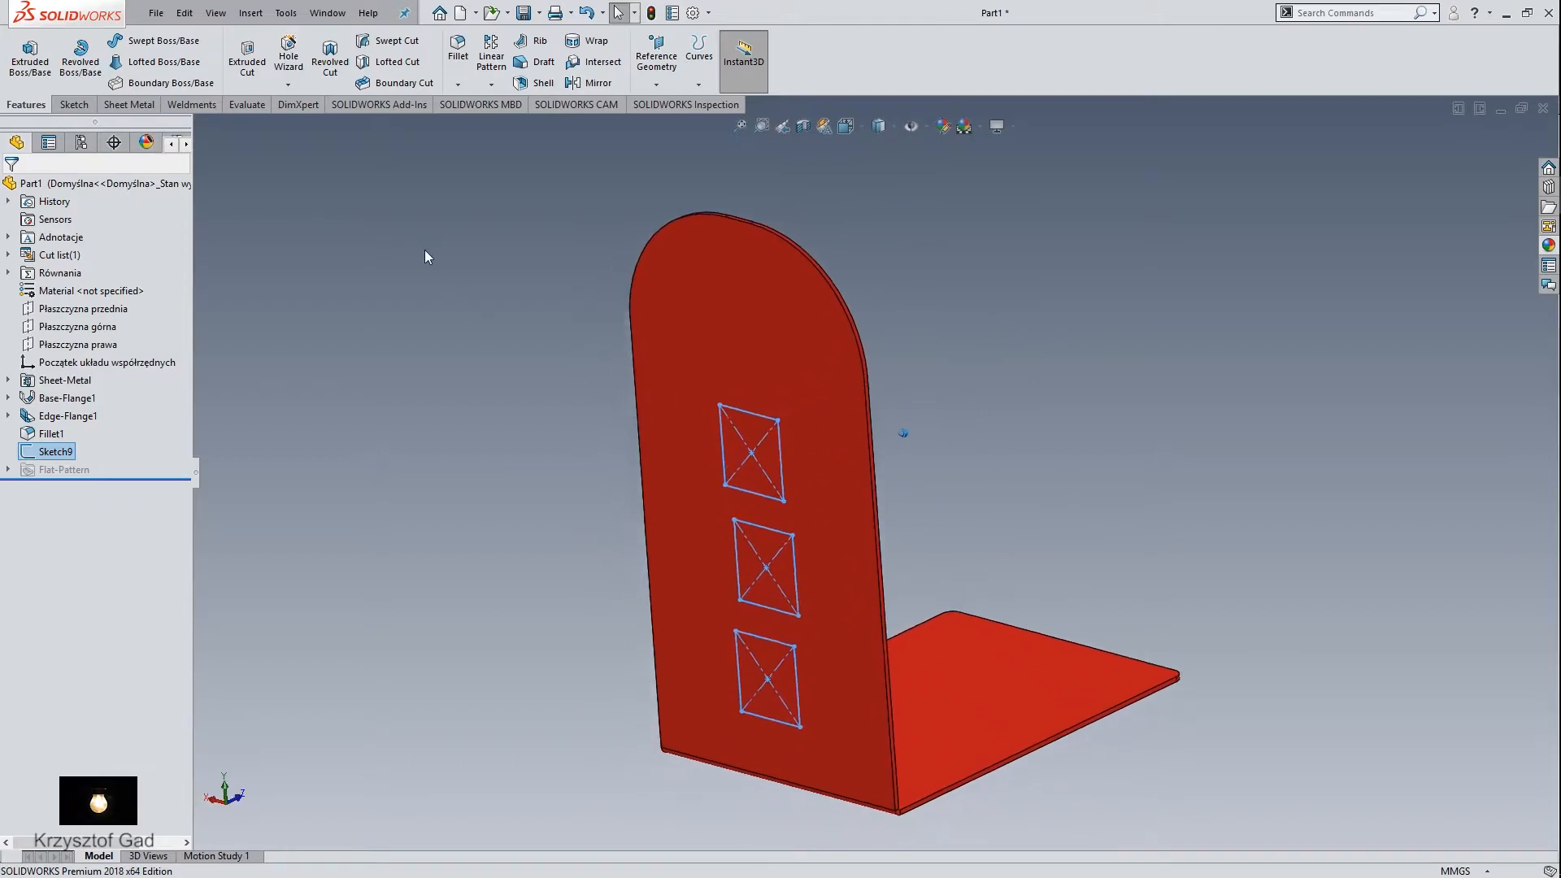
click(246, 62)
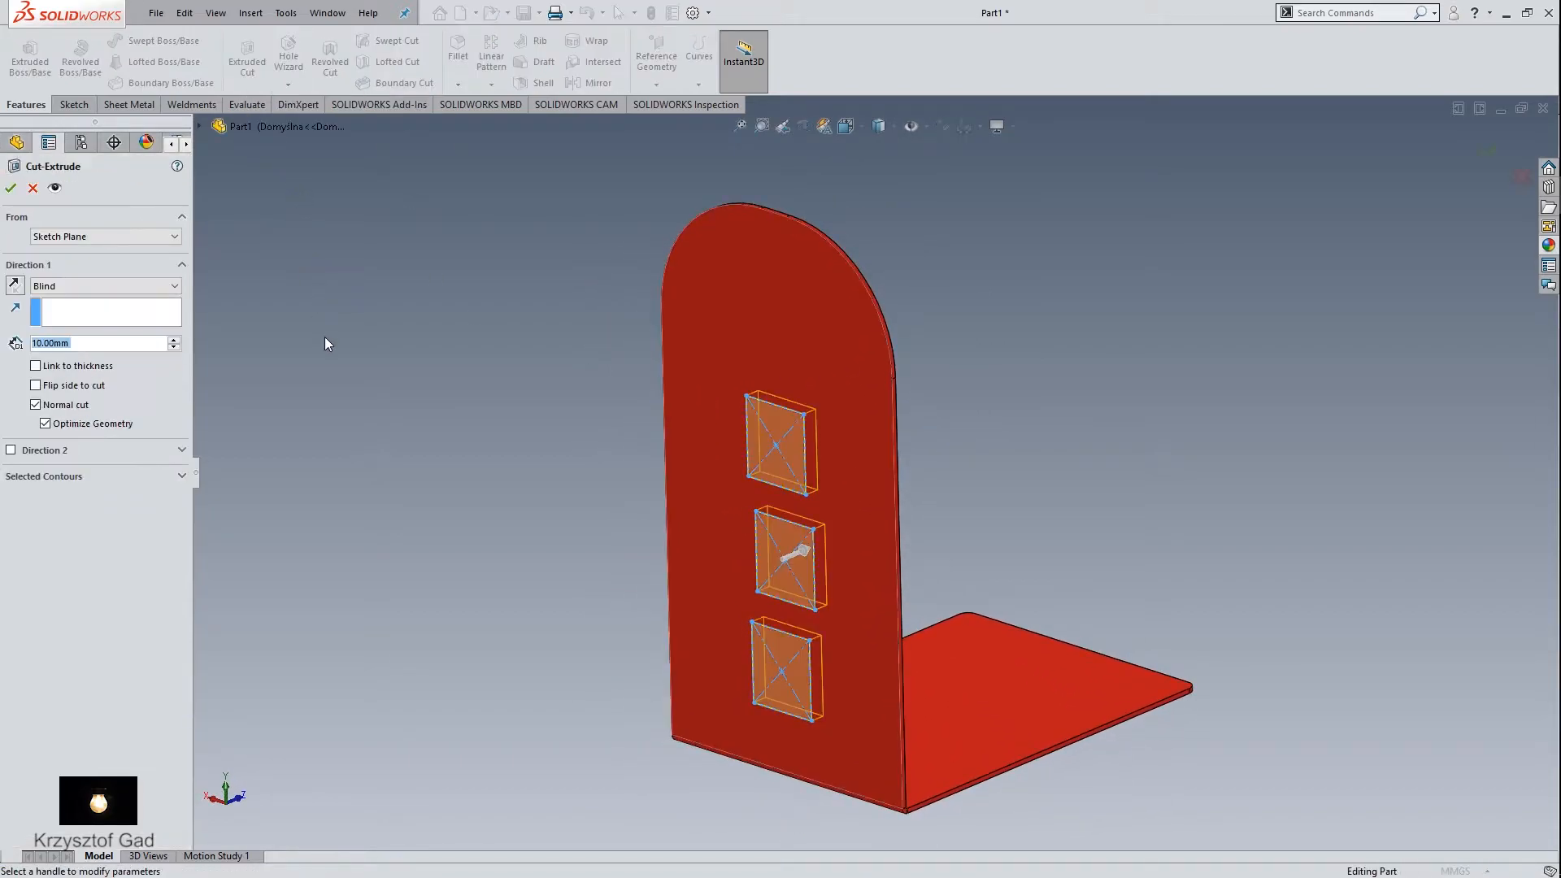
click(102, 285)
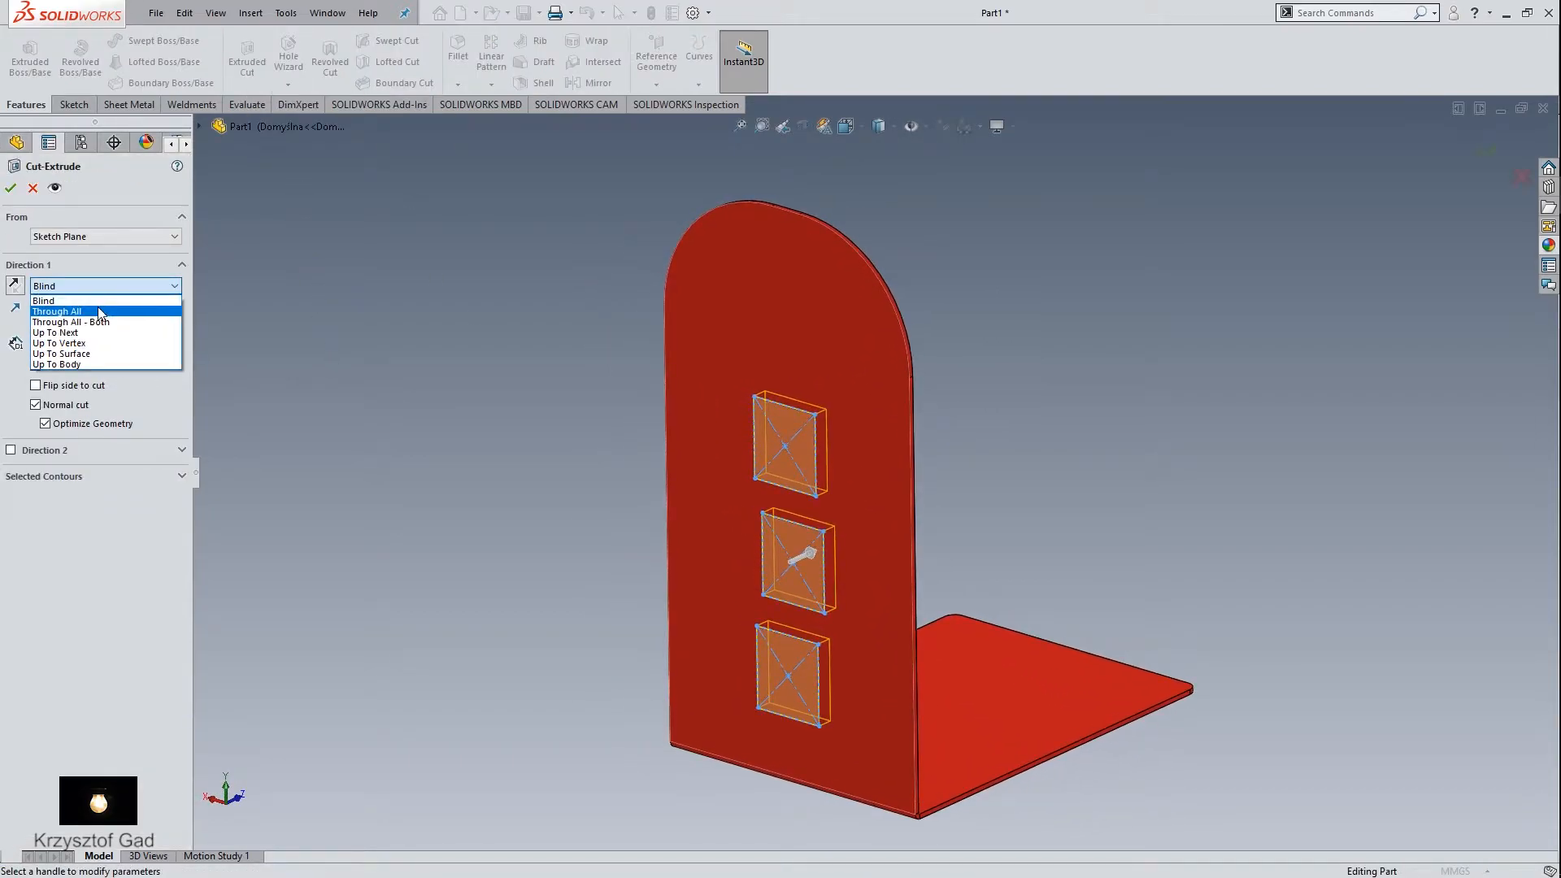
click(98, 306)
click(11, 195)
click(373, 342)
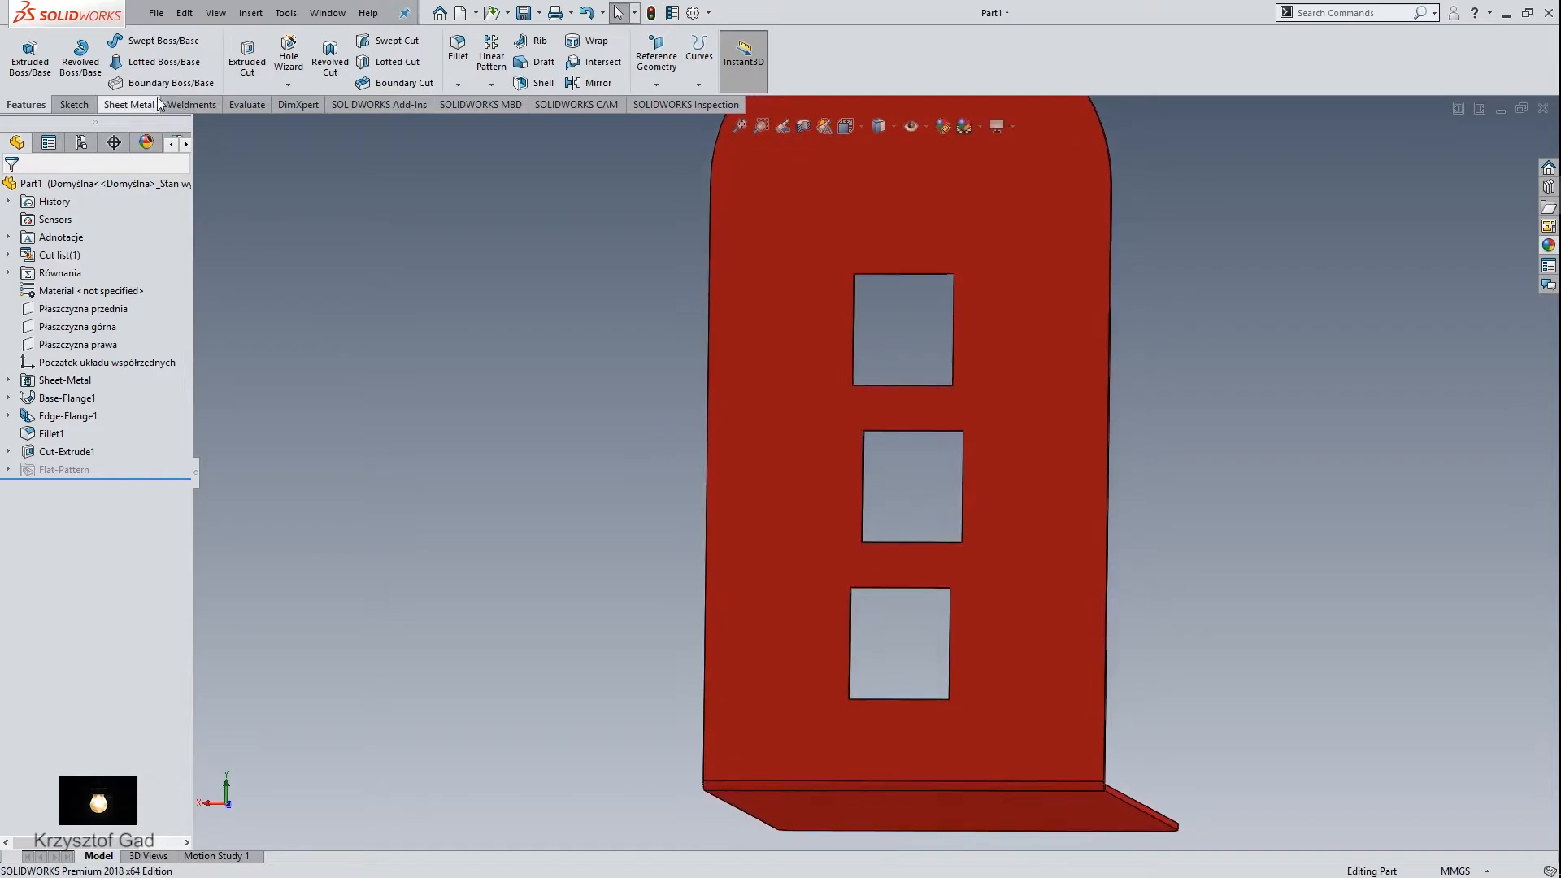
Step: Start an Edge Flange on a vertical edge of the lowest window with a 1 mm bend radius and a 5 mm blind offset
click(148, 104)
click(198, 42)
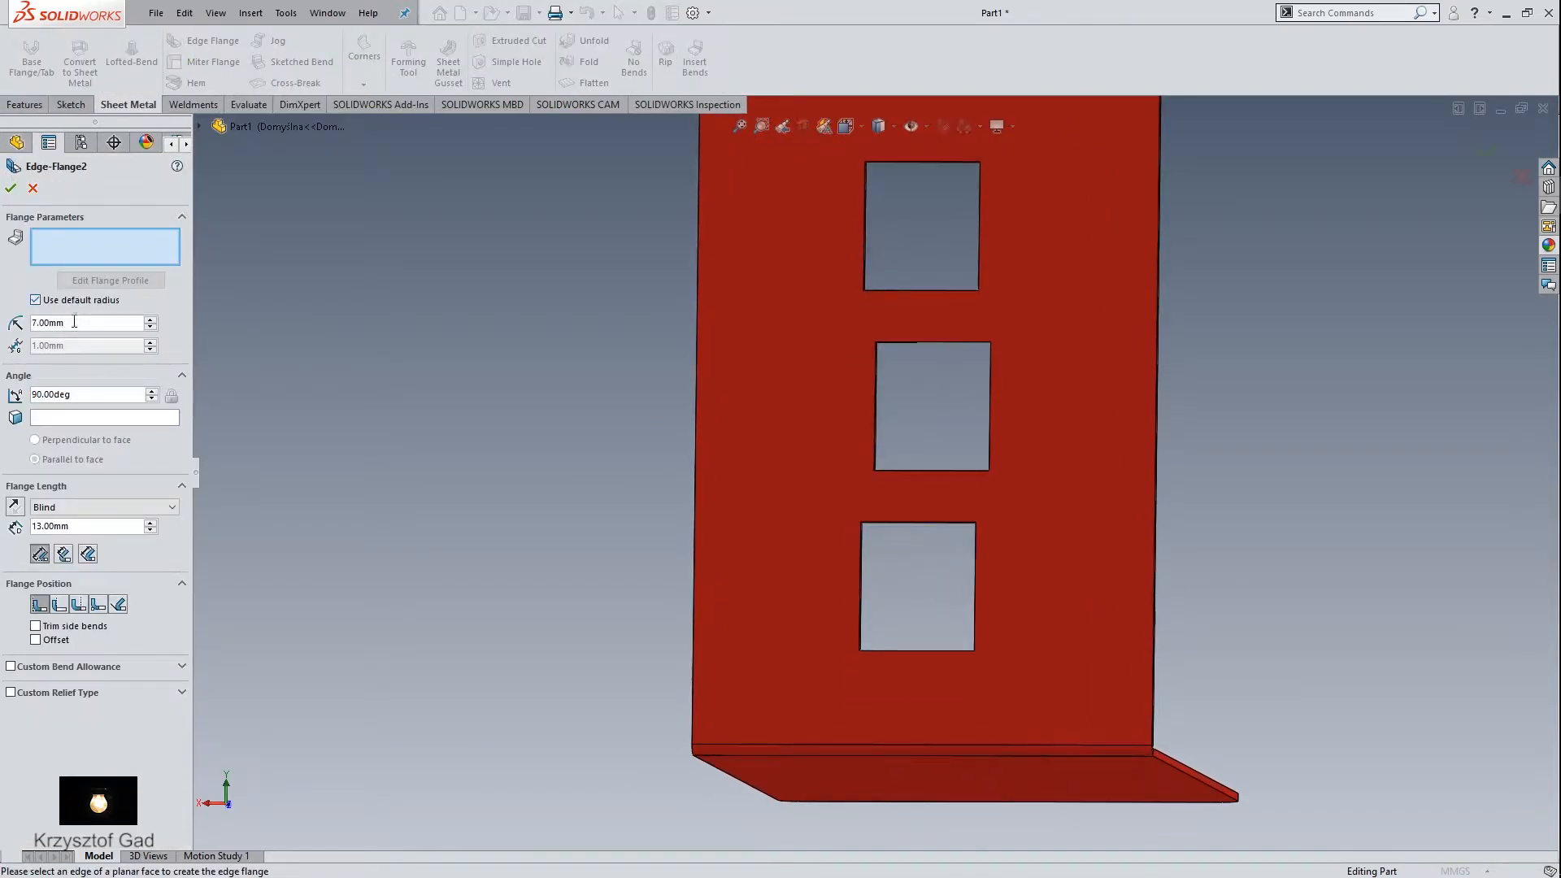
text(1)
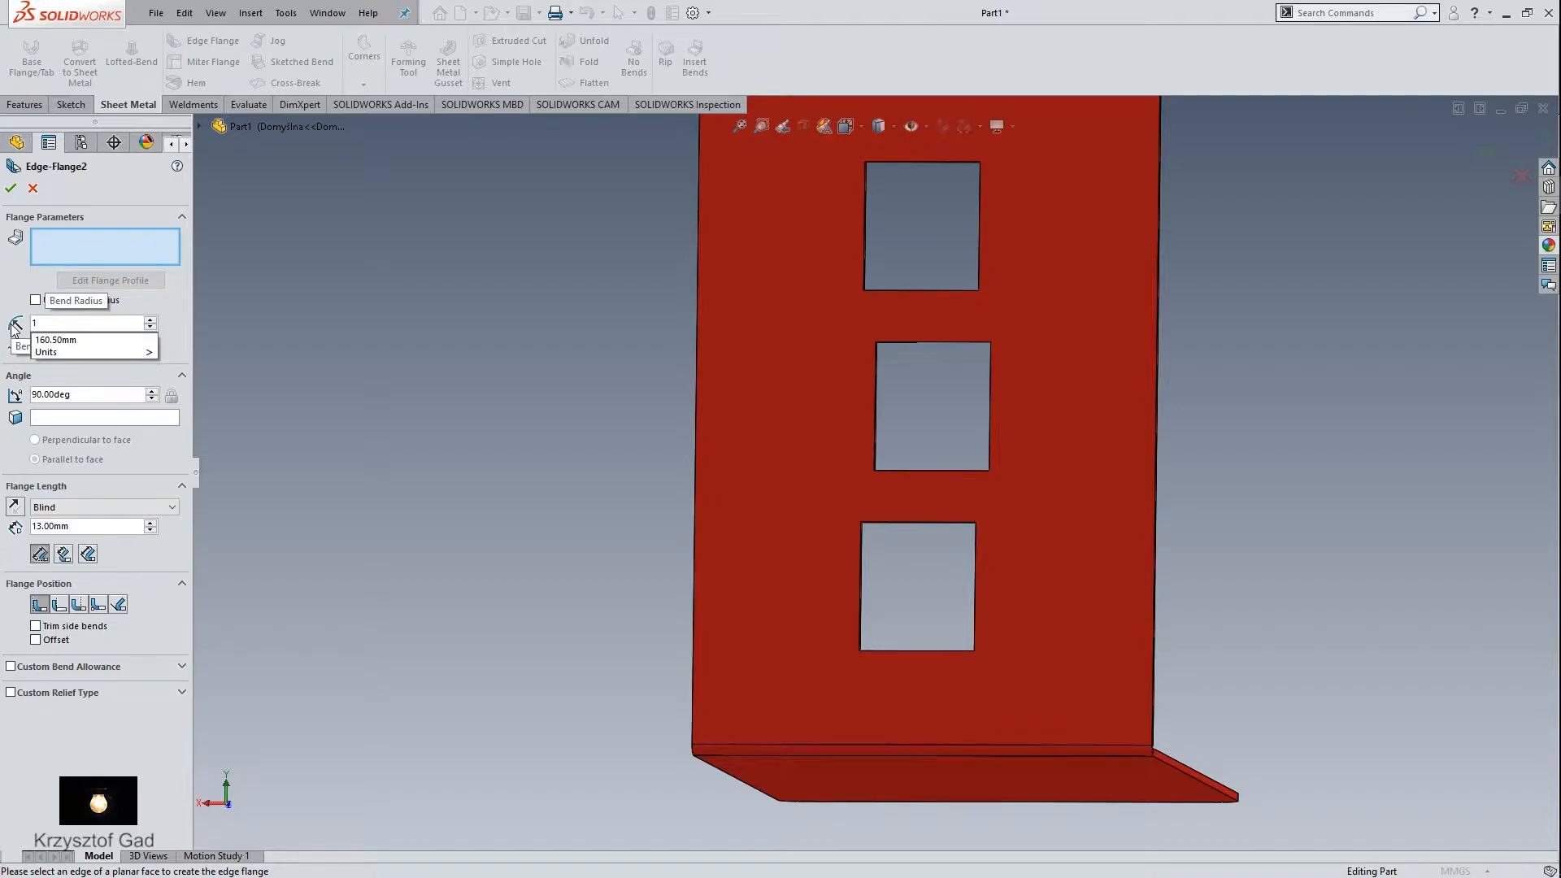
key(Return)
click(45, 642)
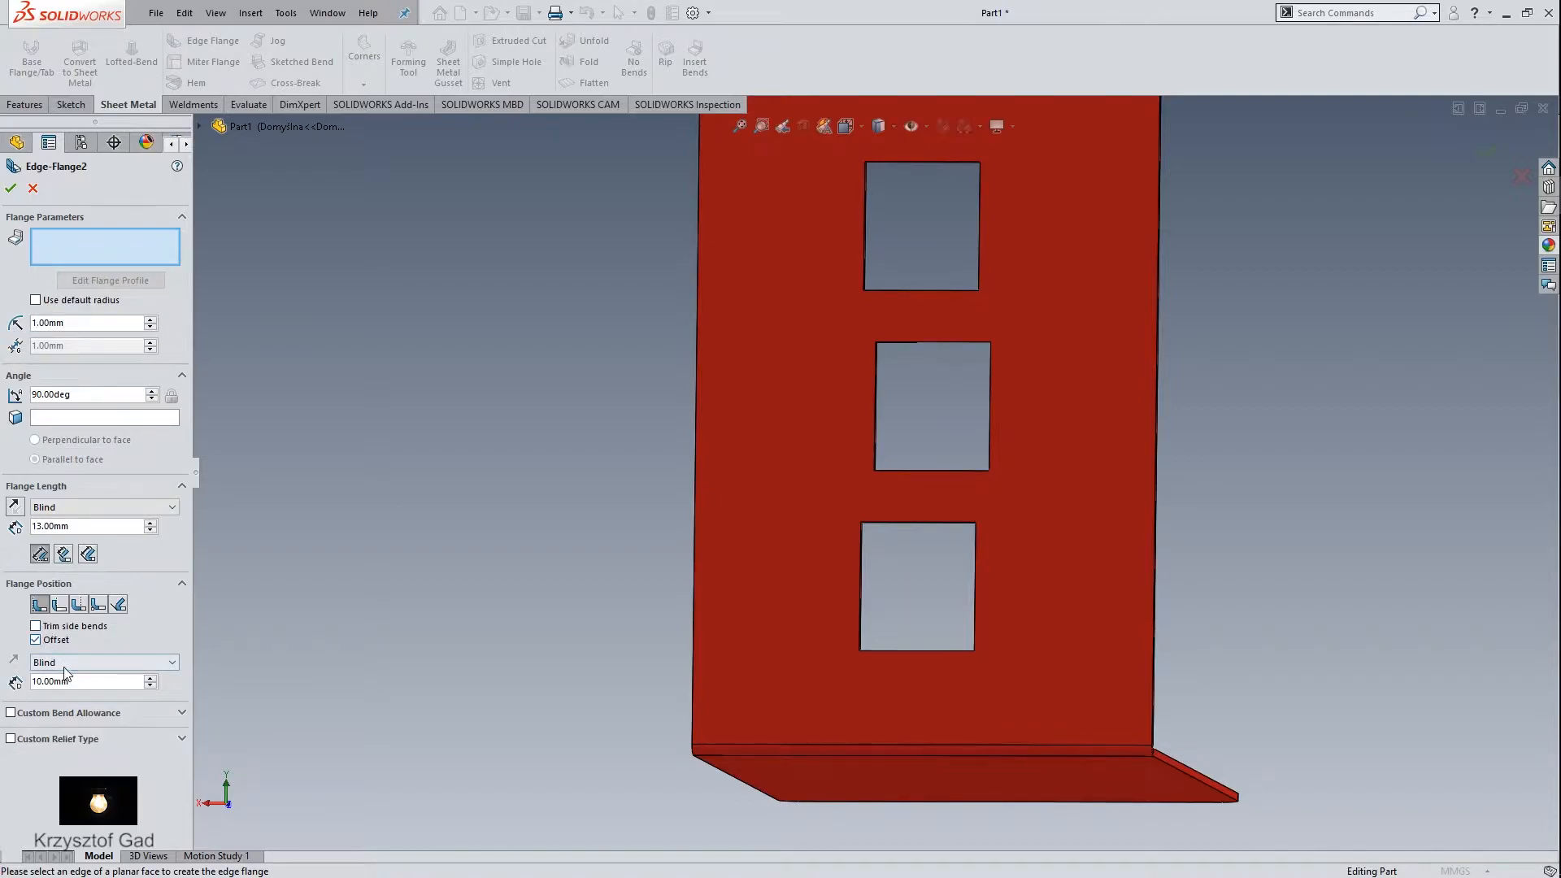
text(5)
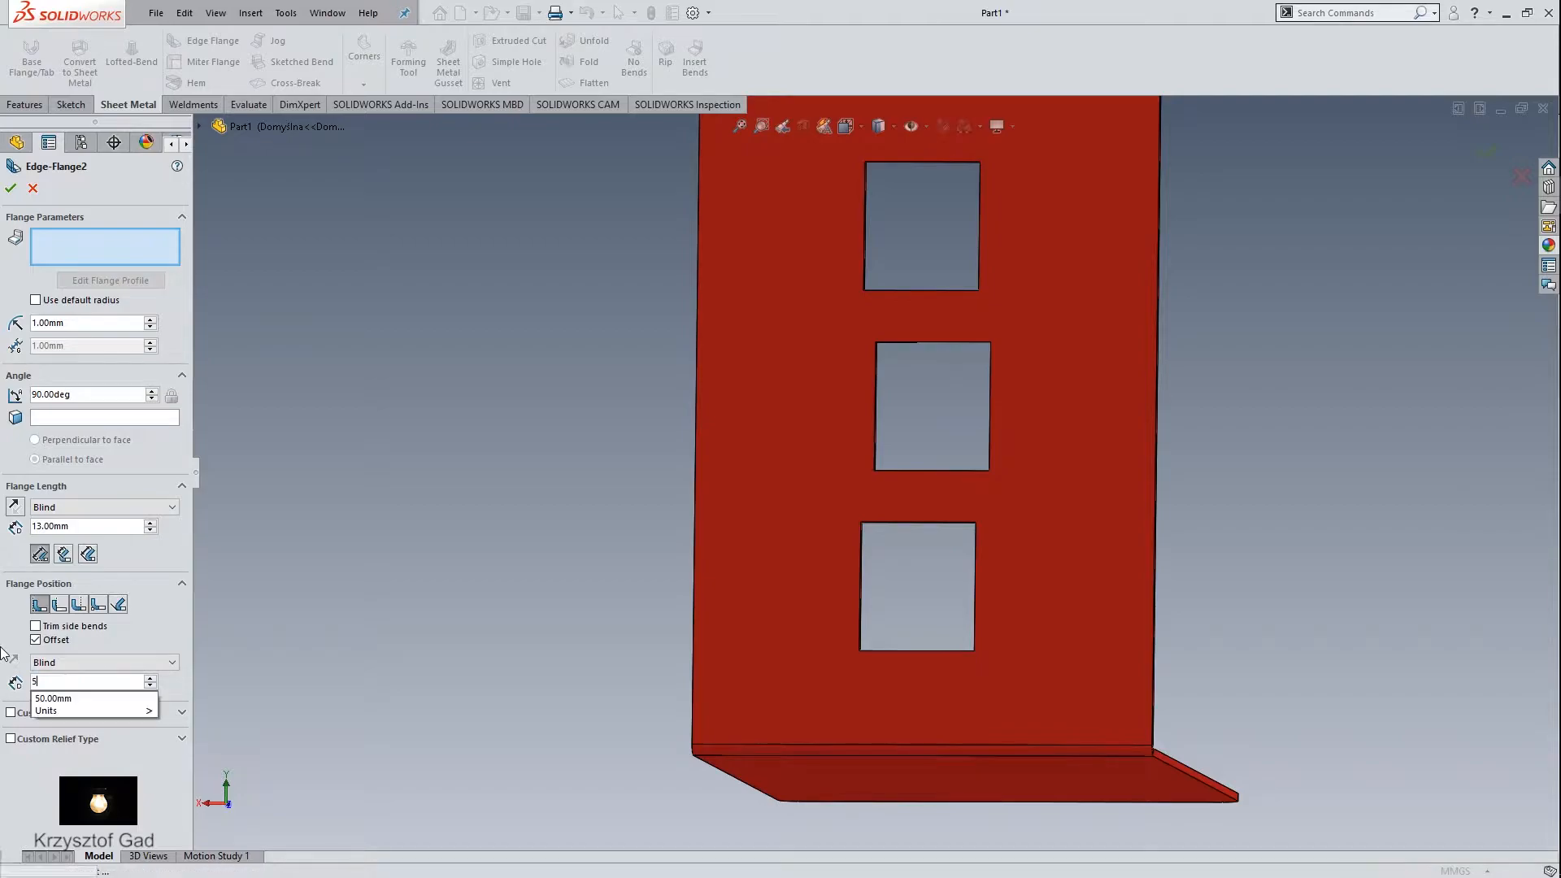
scroll(324, 559, down, 5)
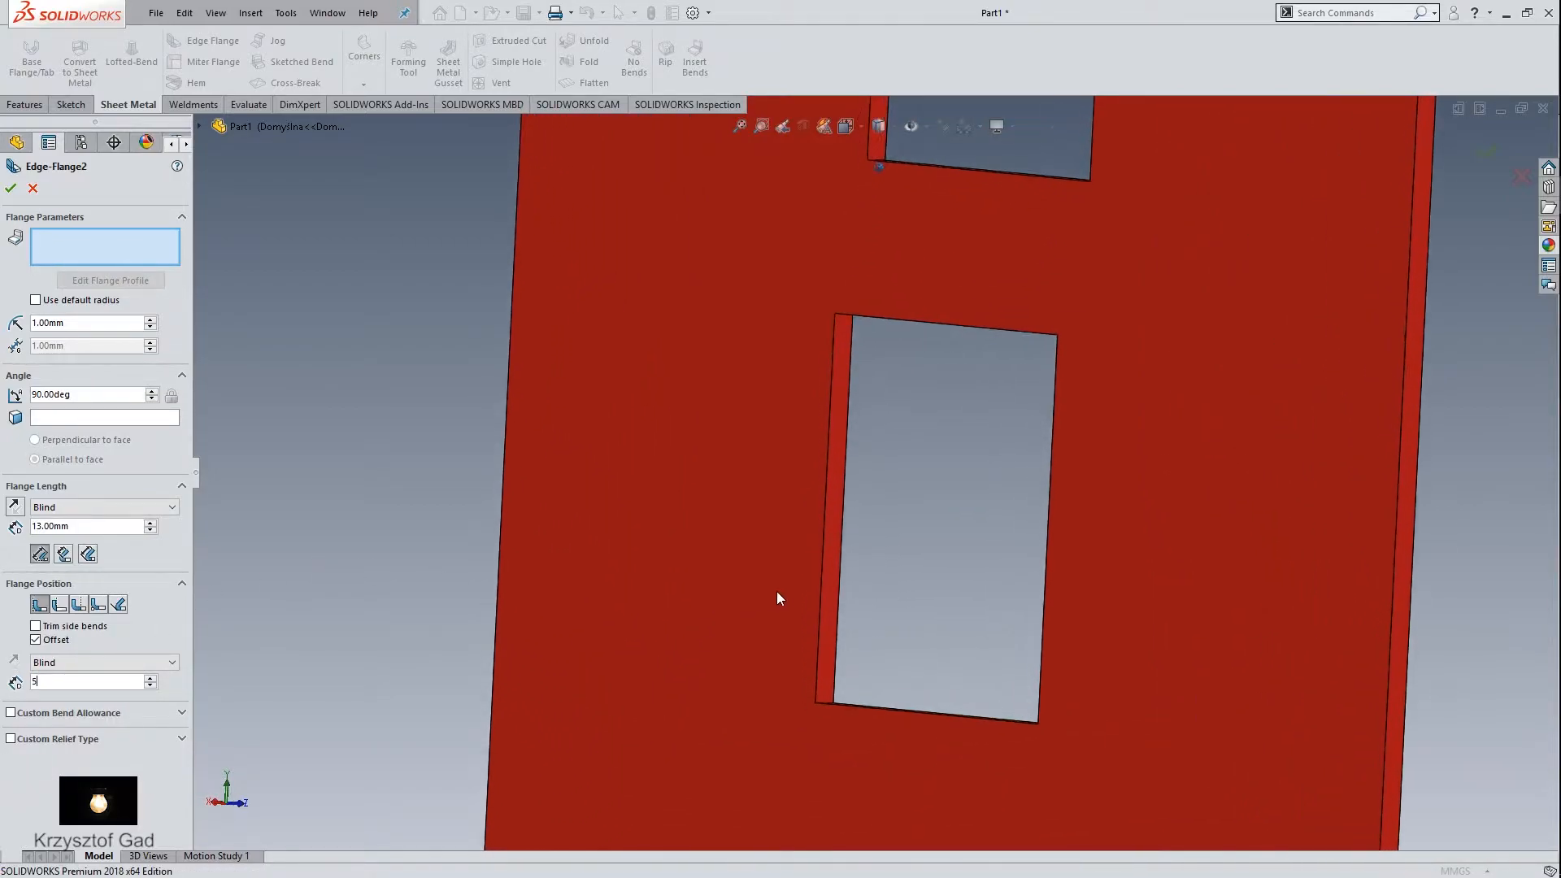
click(822, 584)
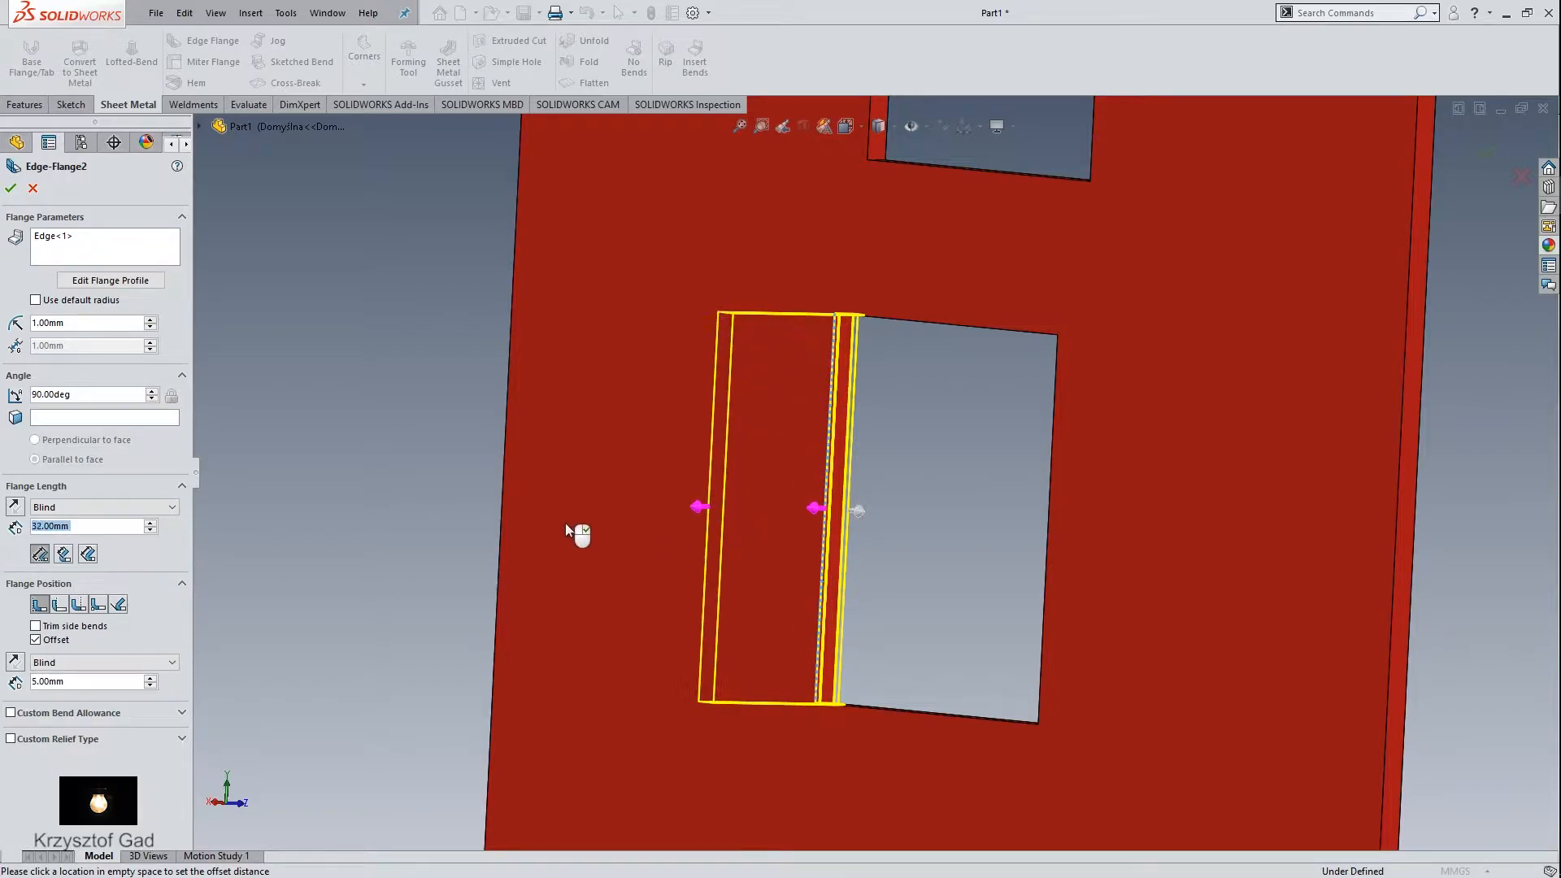
Step: Open the flange profile for editing and pull its upper and lower side lines inward from the window's corners
click(121, 280)
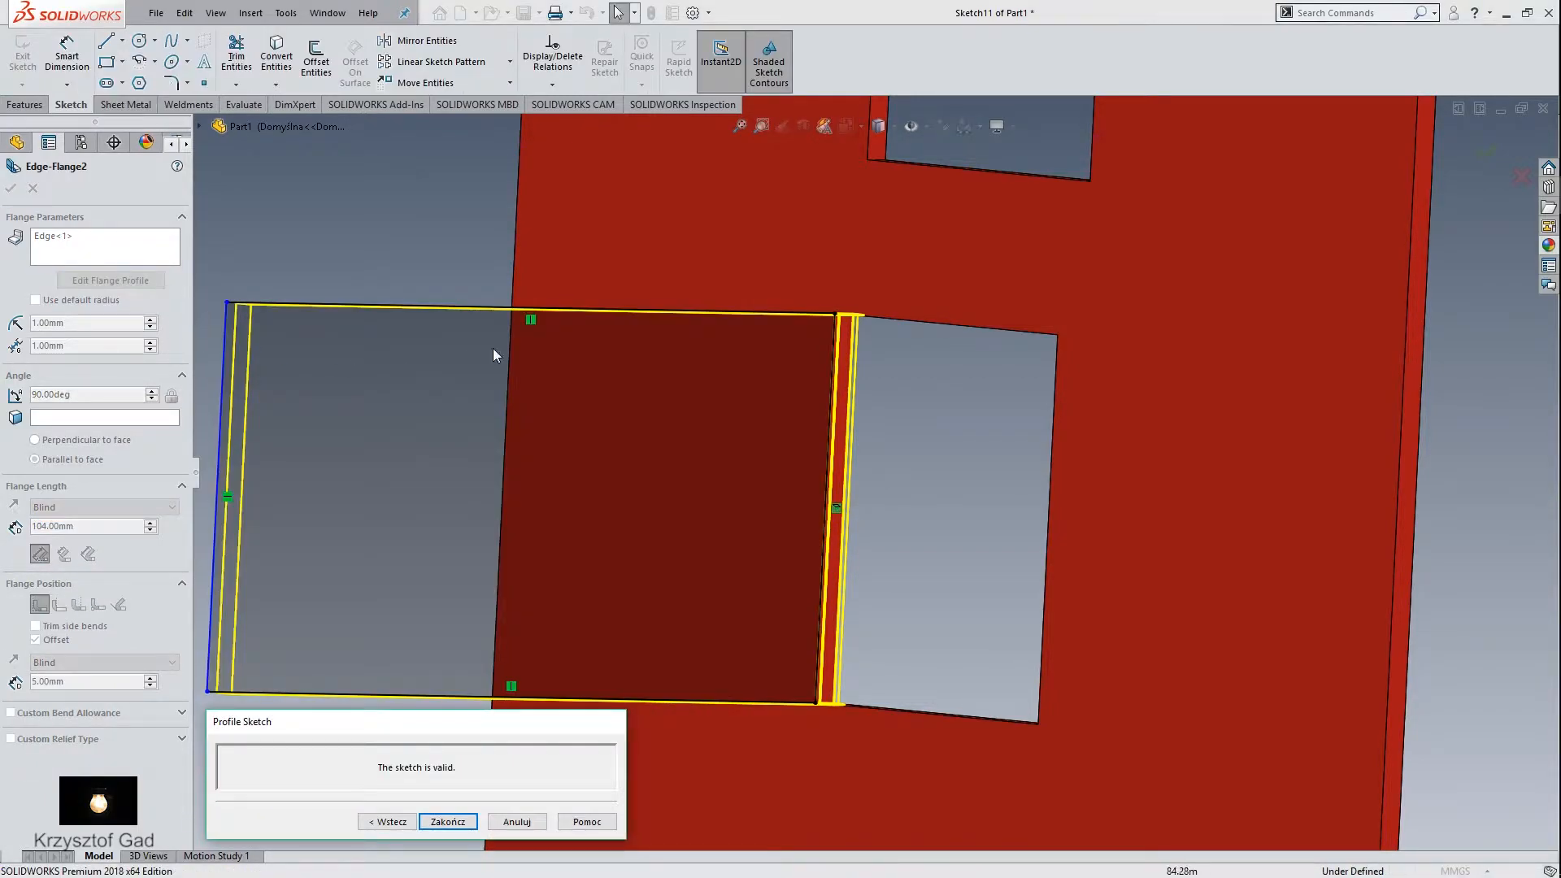
drag(592, 310, 590, 361)
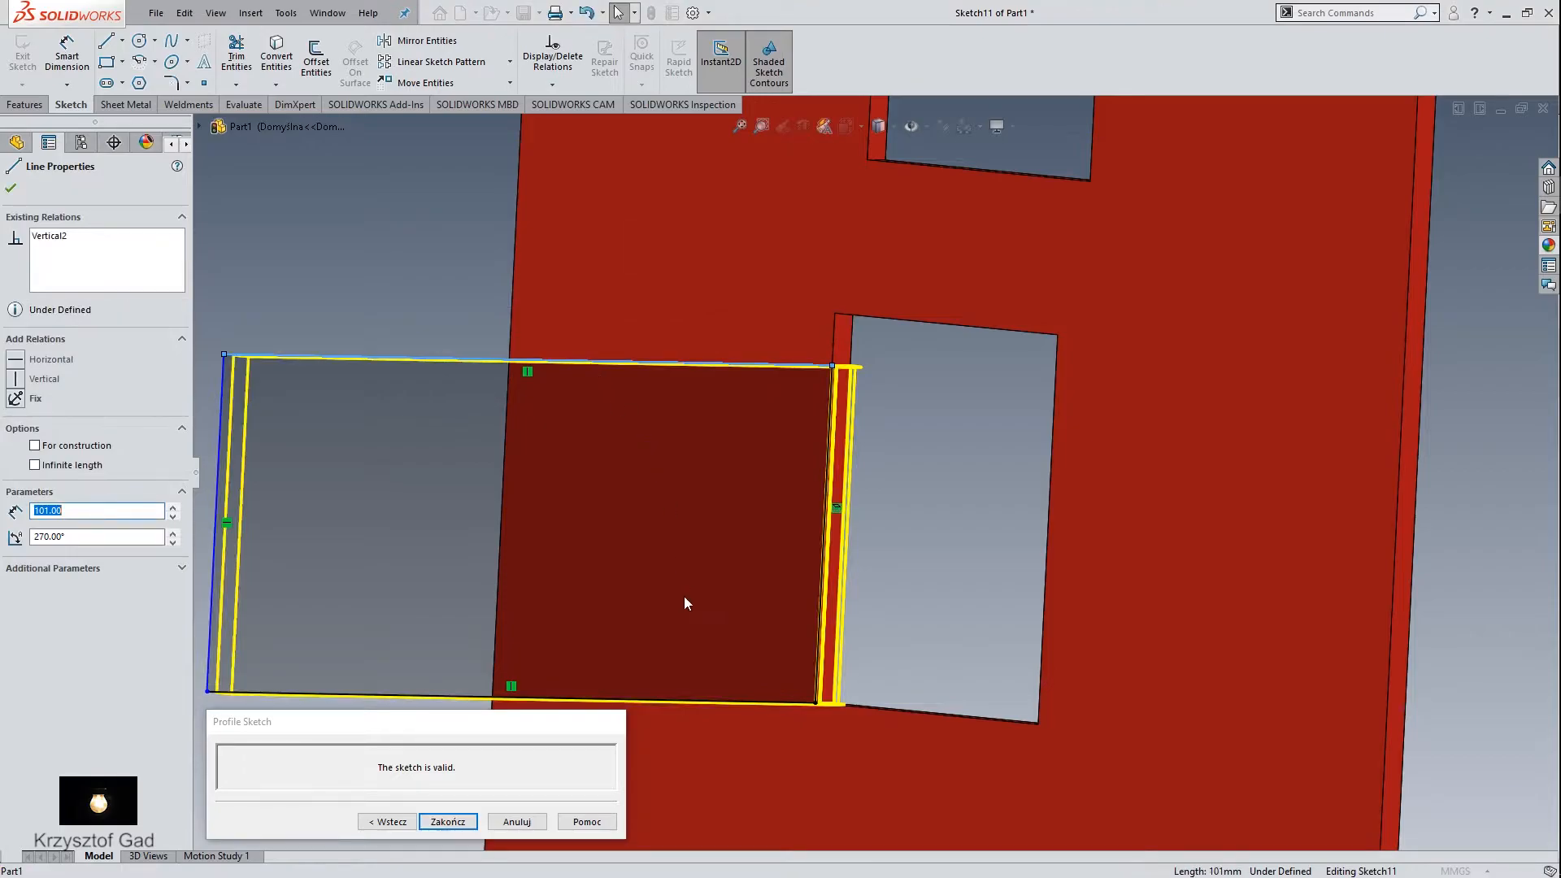
drag(697, 704, 705, 677)
Step: Dimension the flange profile's lower side line 2 mm from the window's lower corner
click(842, 657)
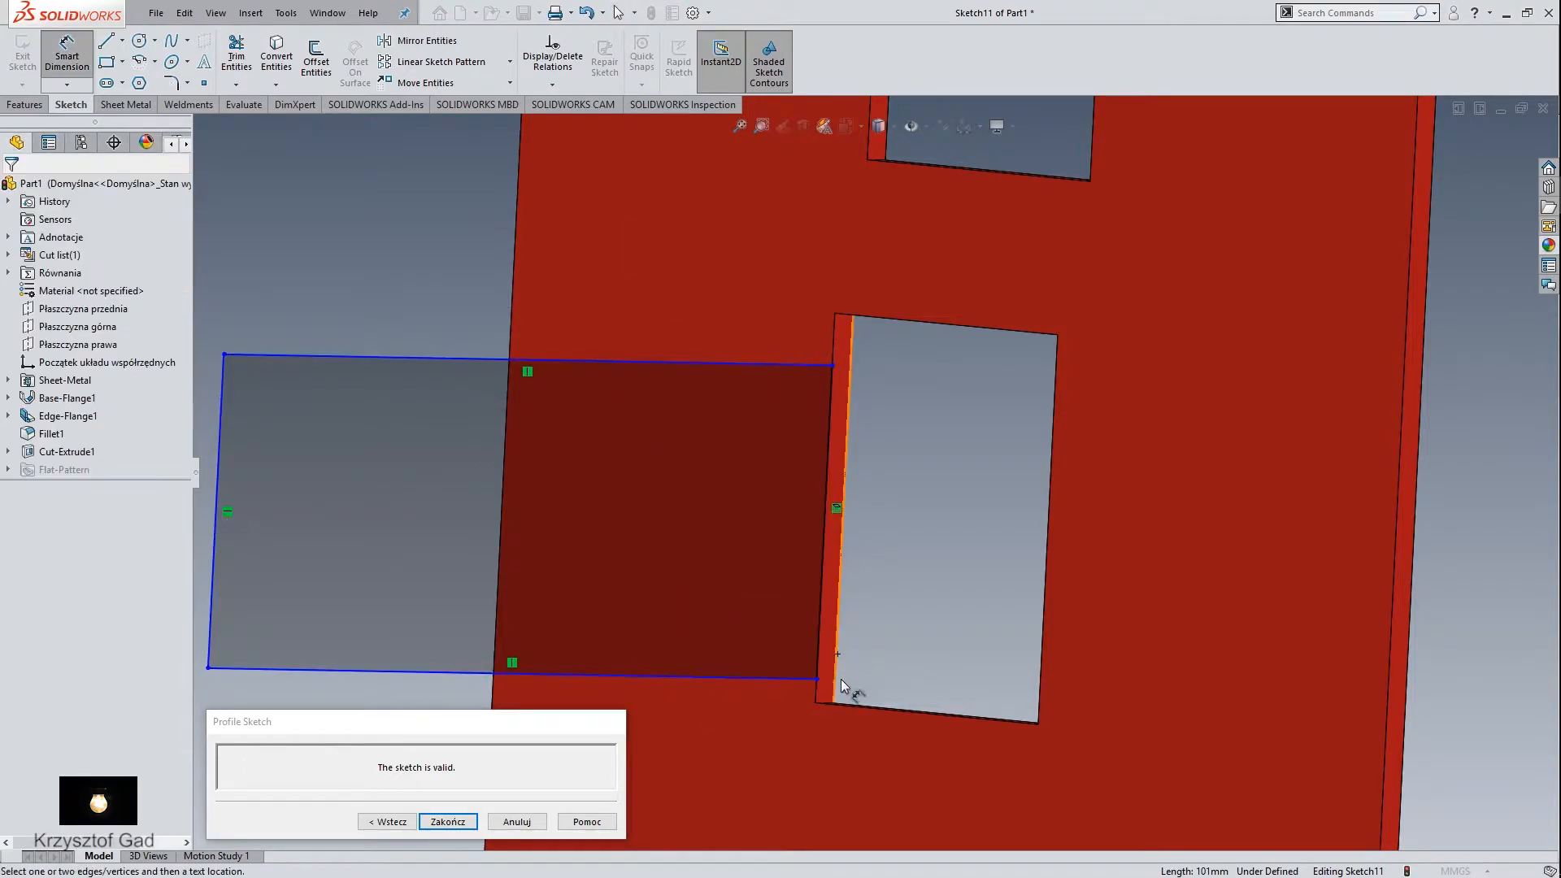
click(795, 680)
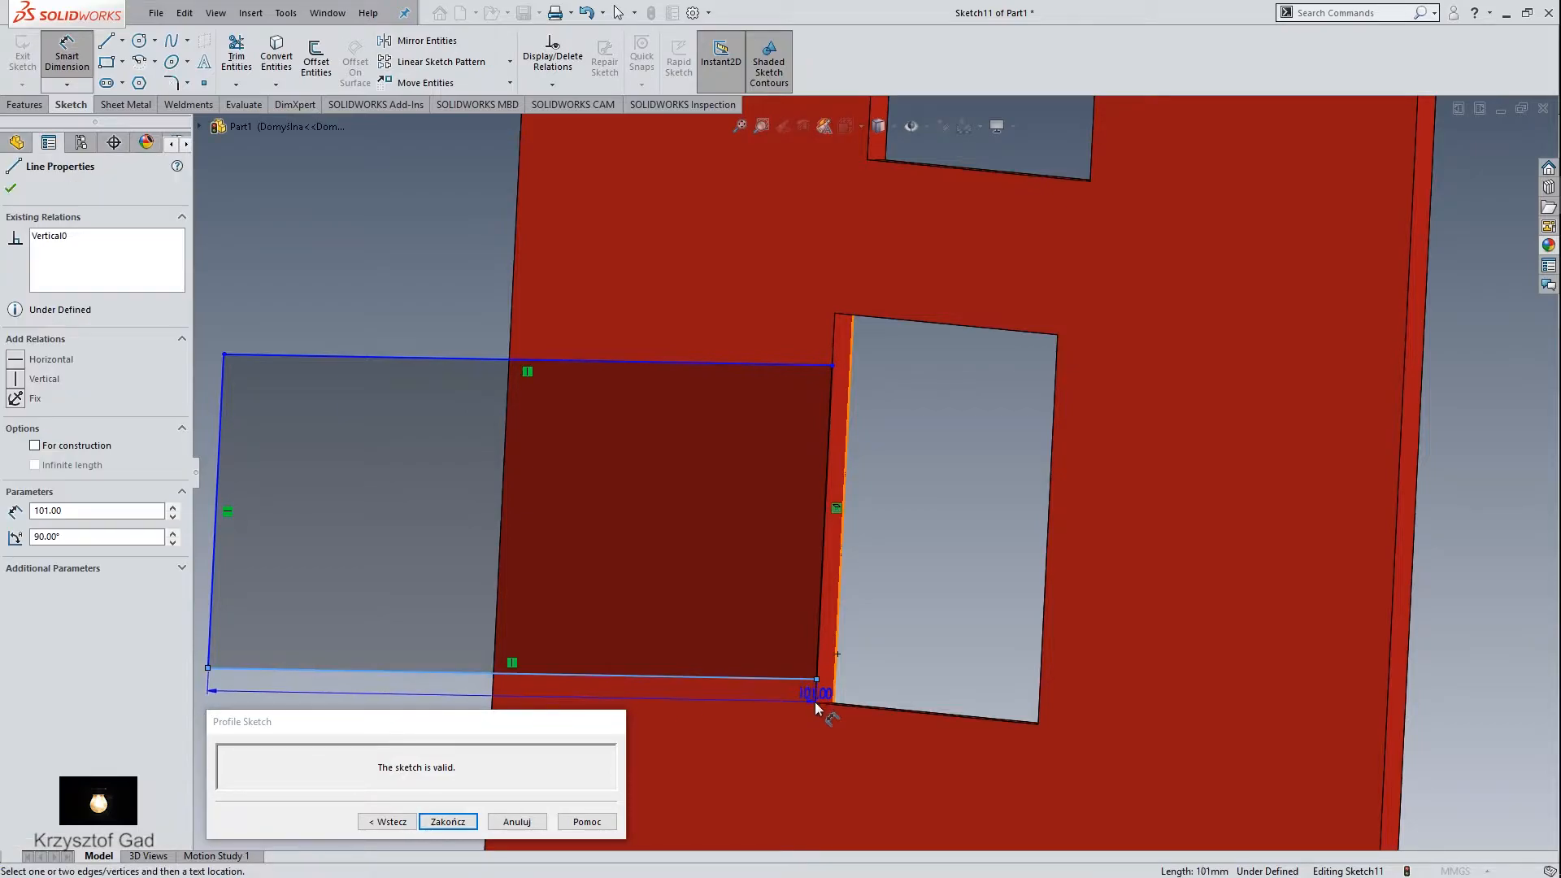
click(815, 701)
click(863, 662)
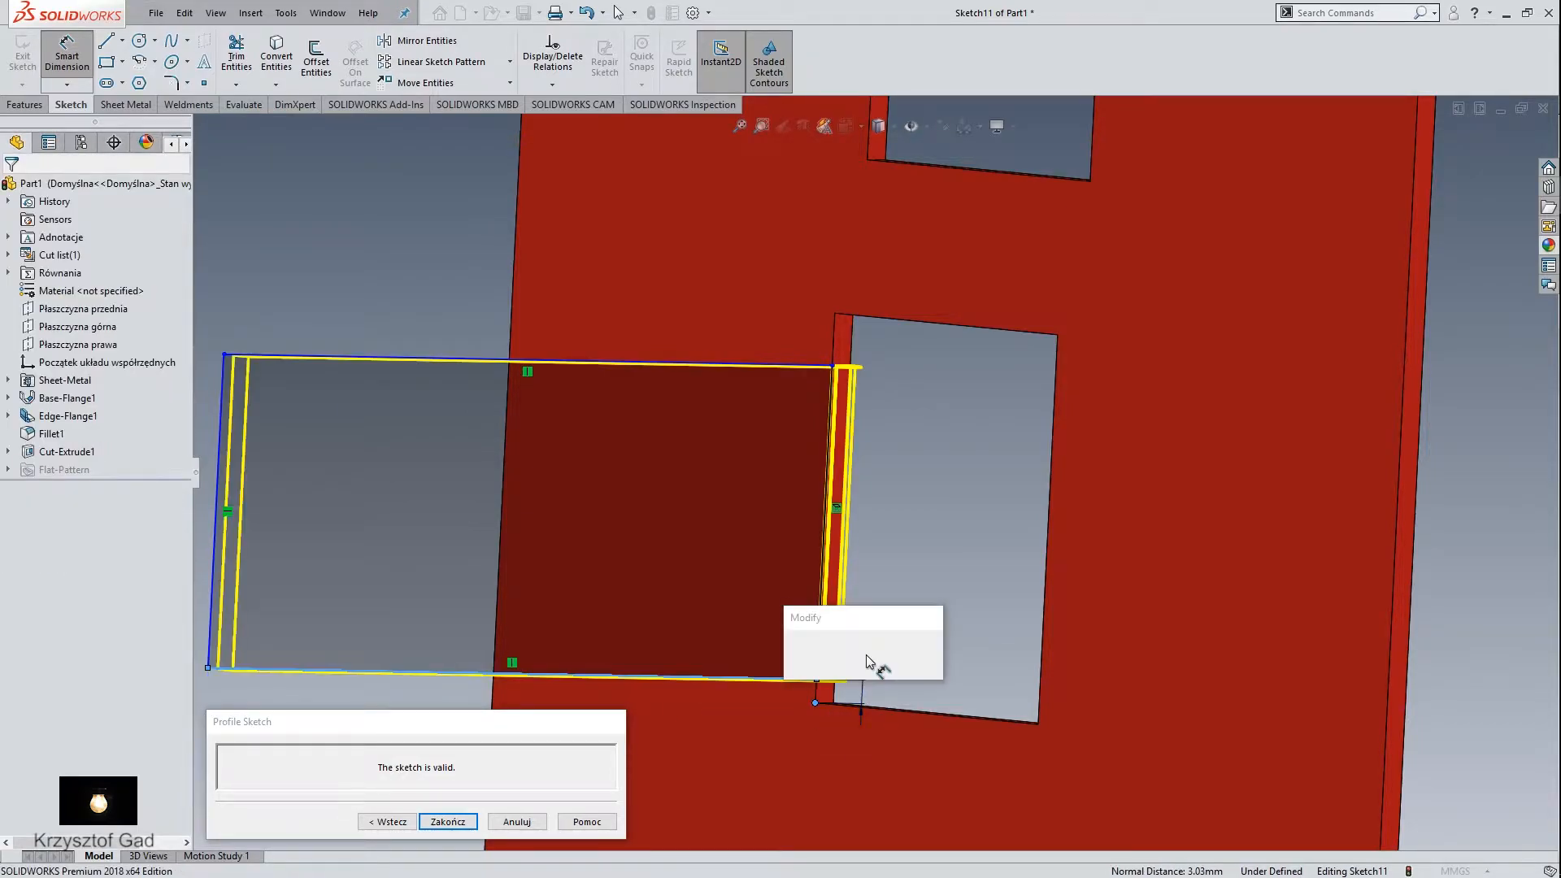
text(2)
key(Return)
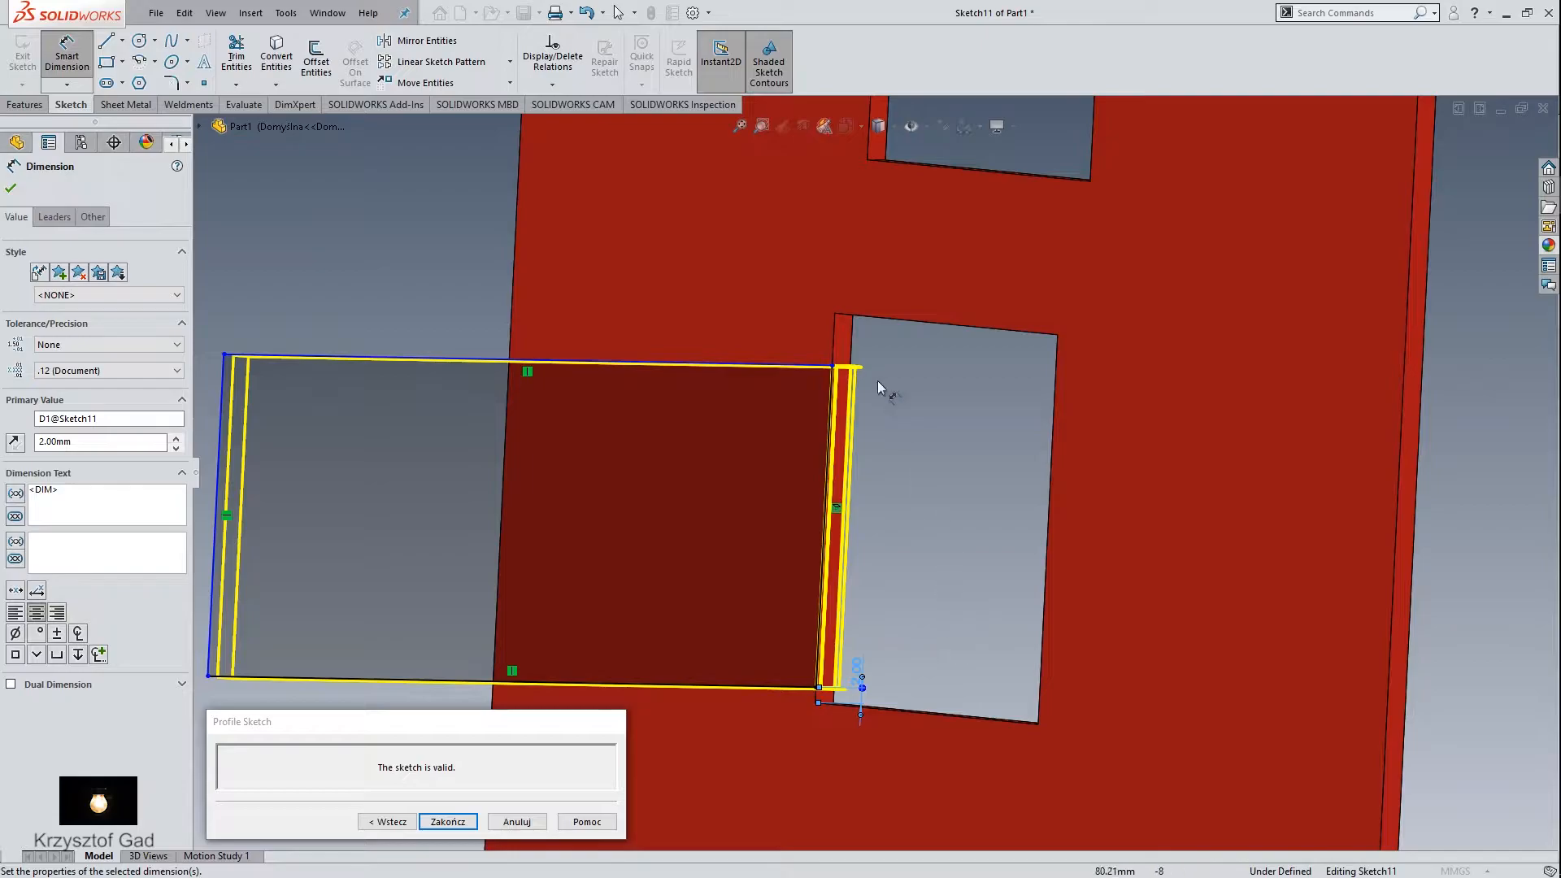
Step: Dimension the flange profile's upper side line 2 mm from the window's upper corner
click(782, 364)
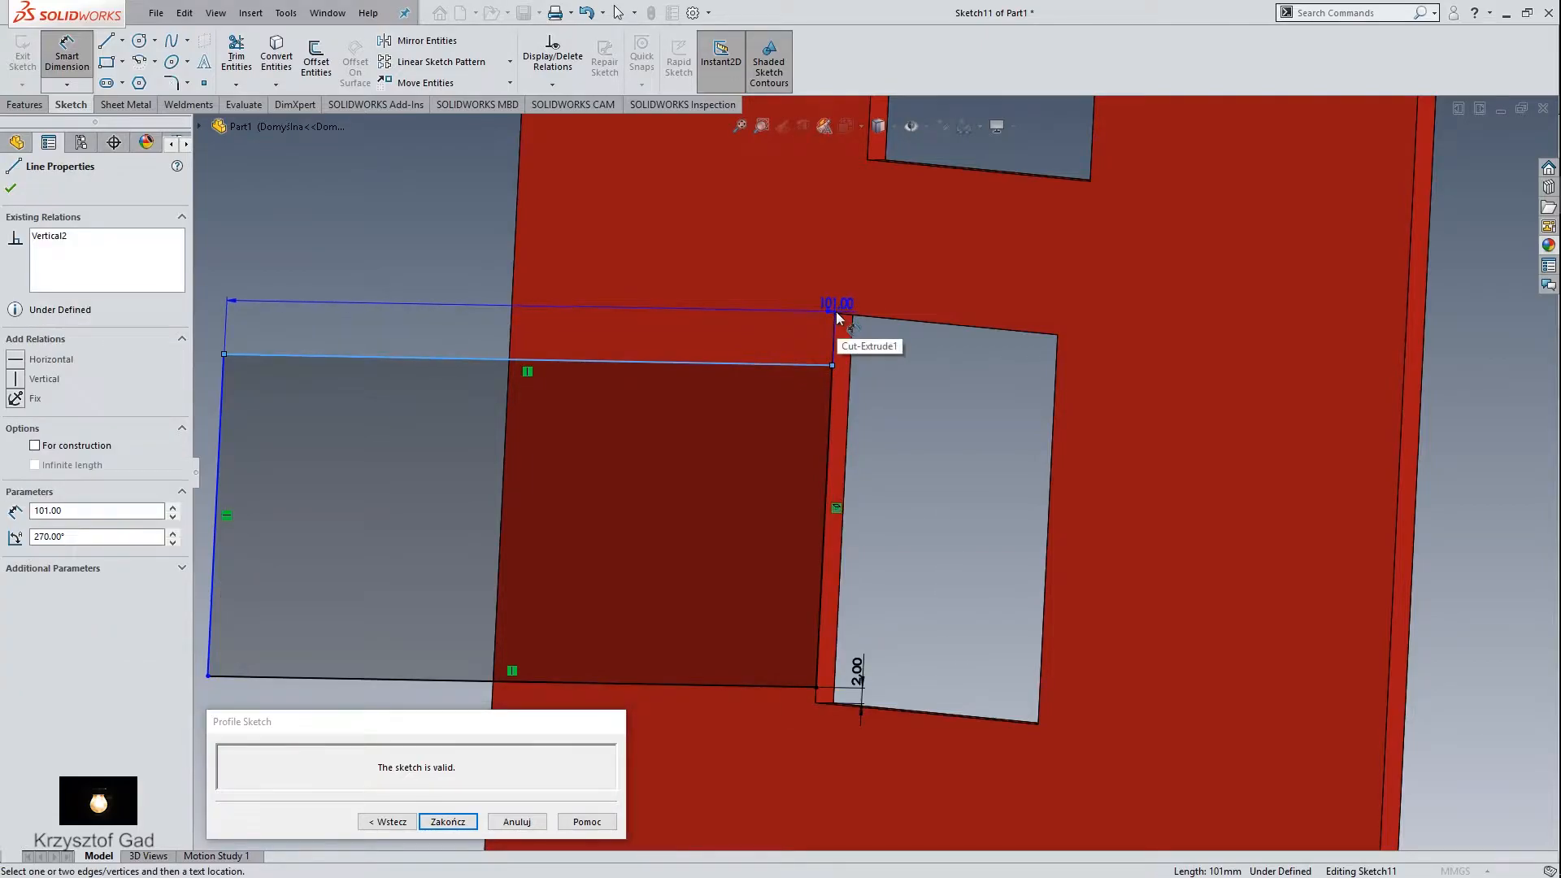
click(836, 311)
click(886, 349)
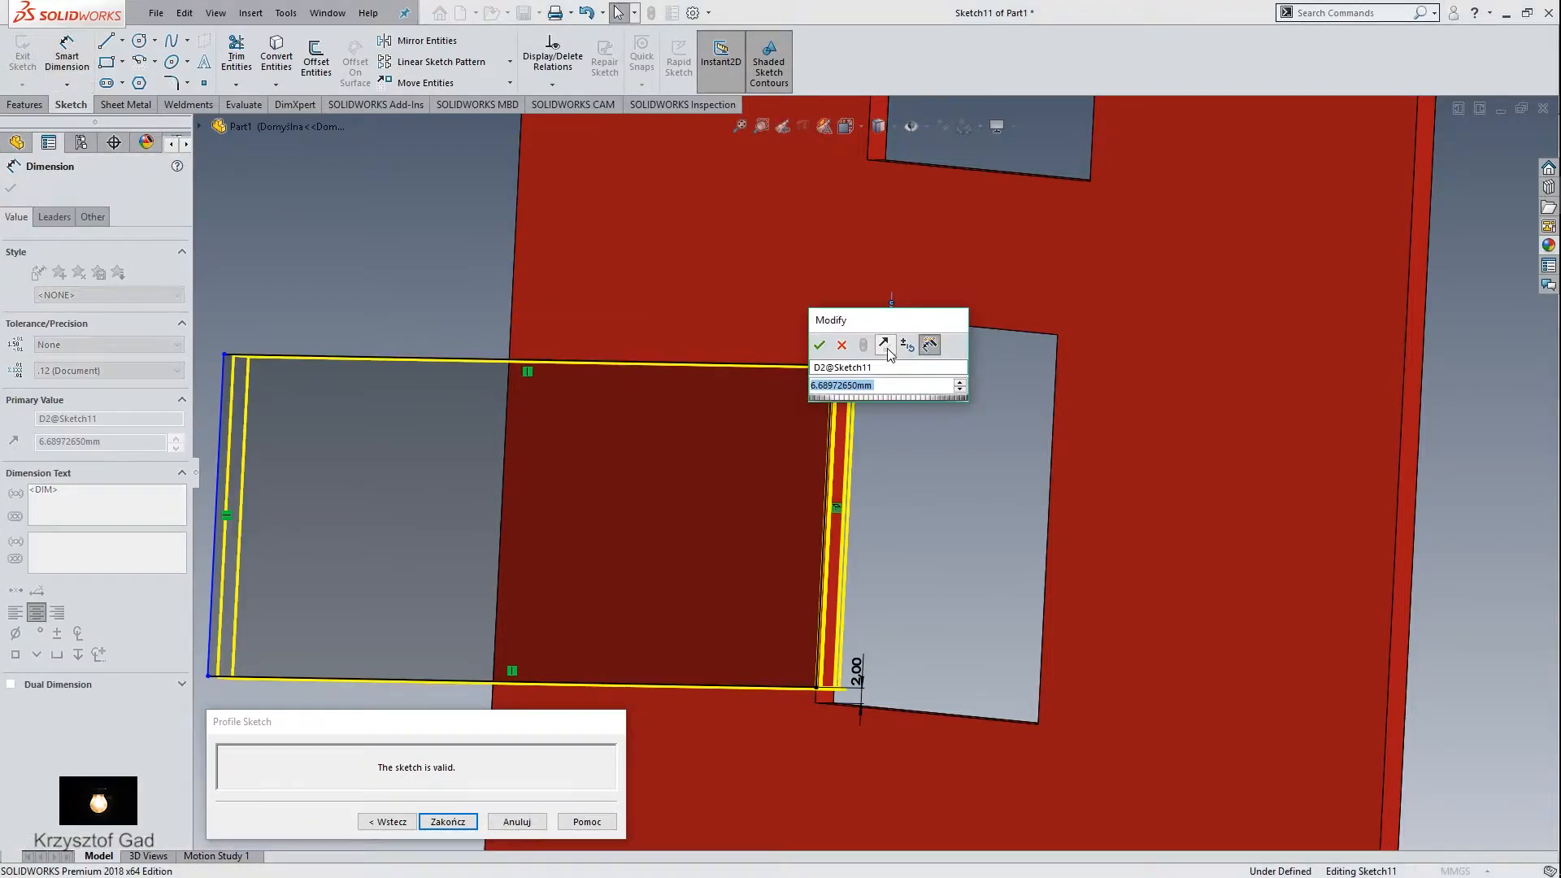
text(2)
key(Return)
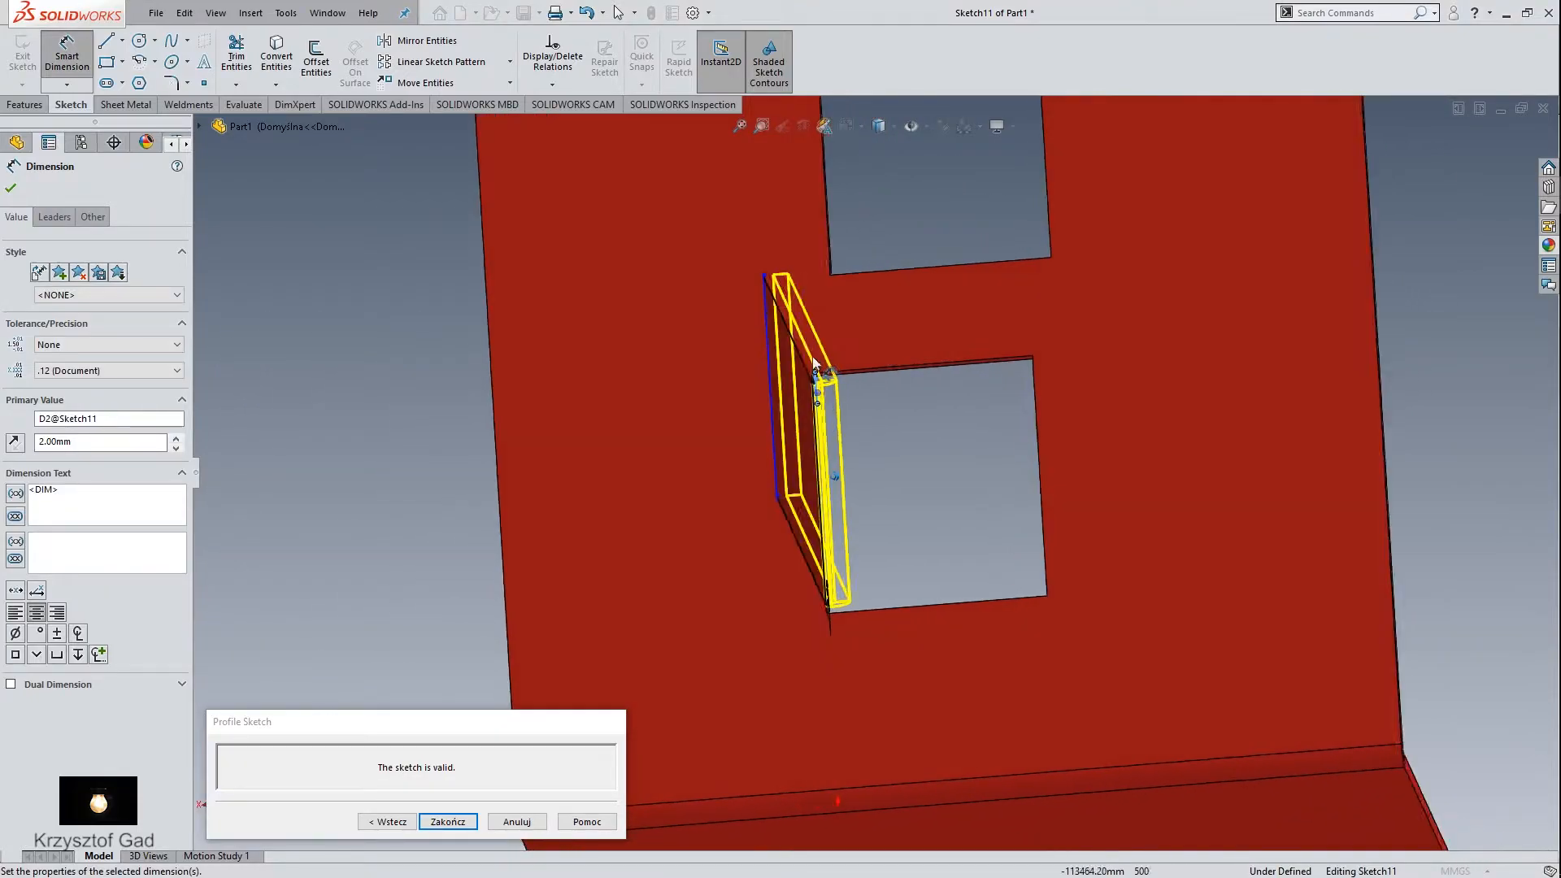
Step: Return to the flange parameters, set the flange length to 43 mm and the offset to 5 mm, and create the flange
click(387, 822)
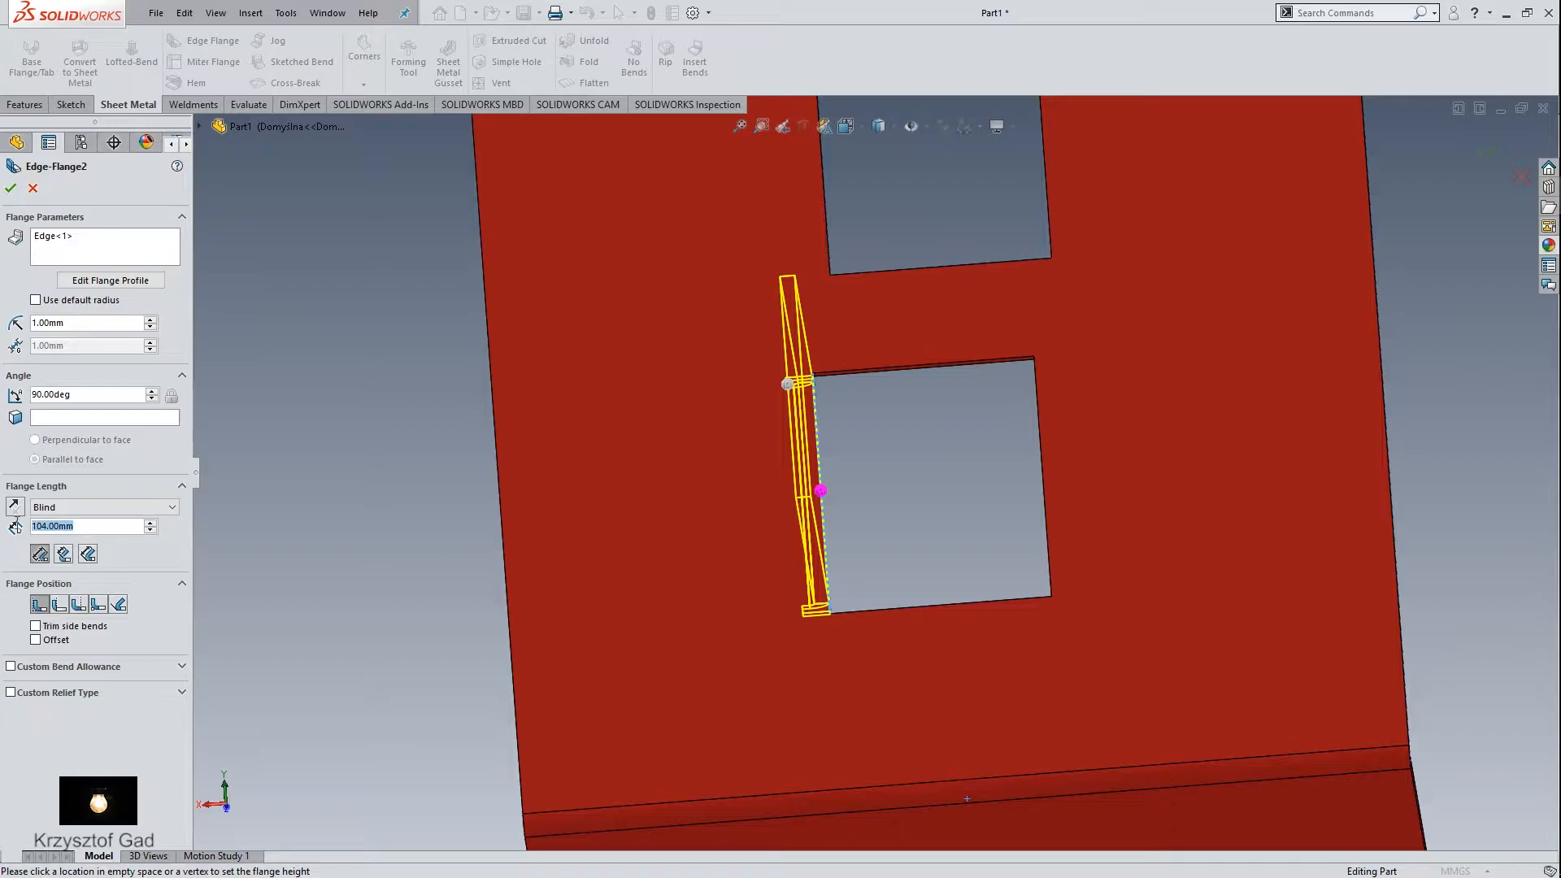
text(43)
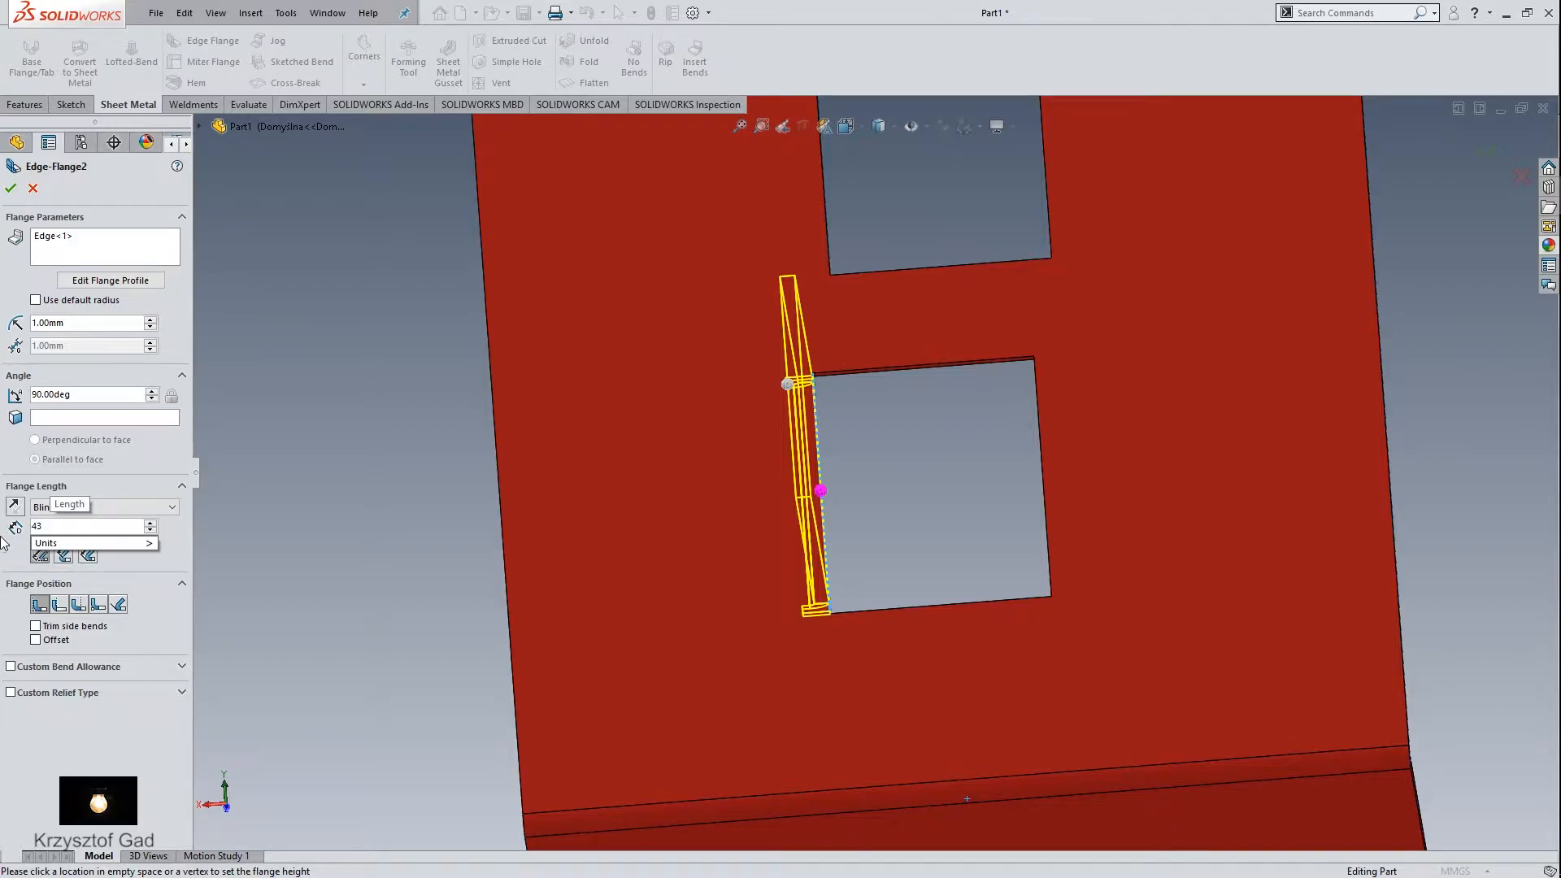
key(Return)
click(36, 640)
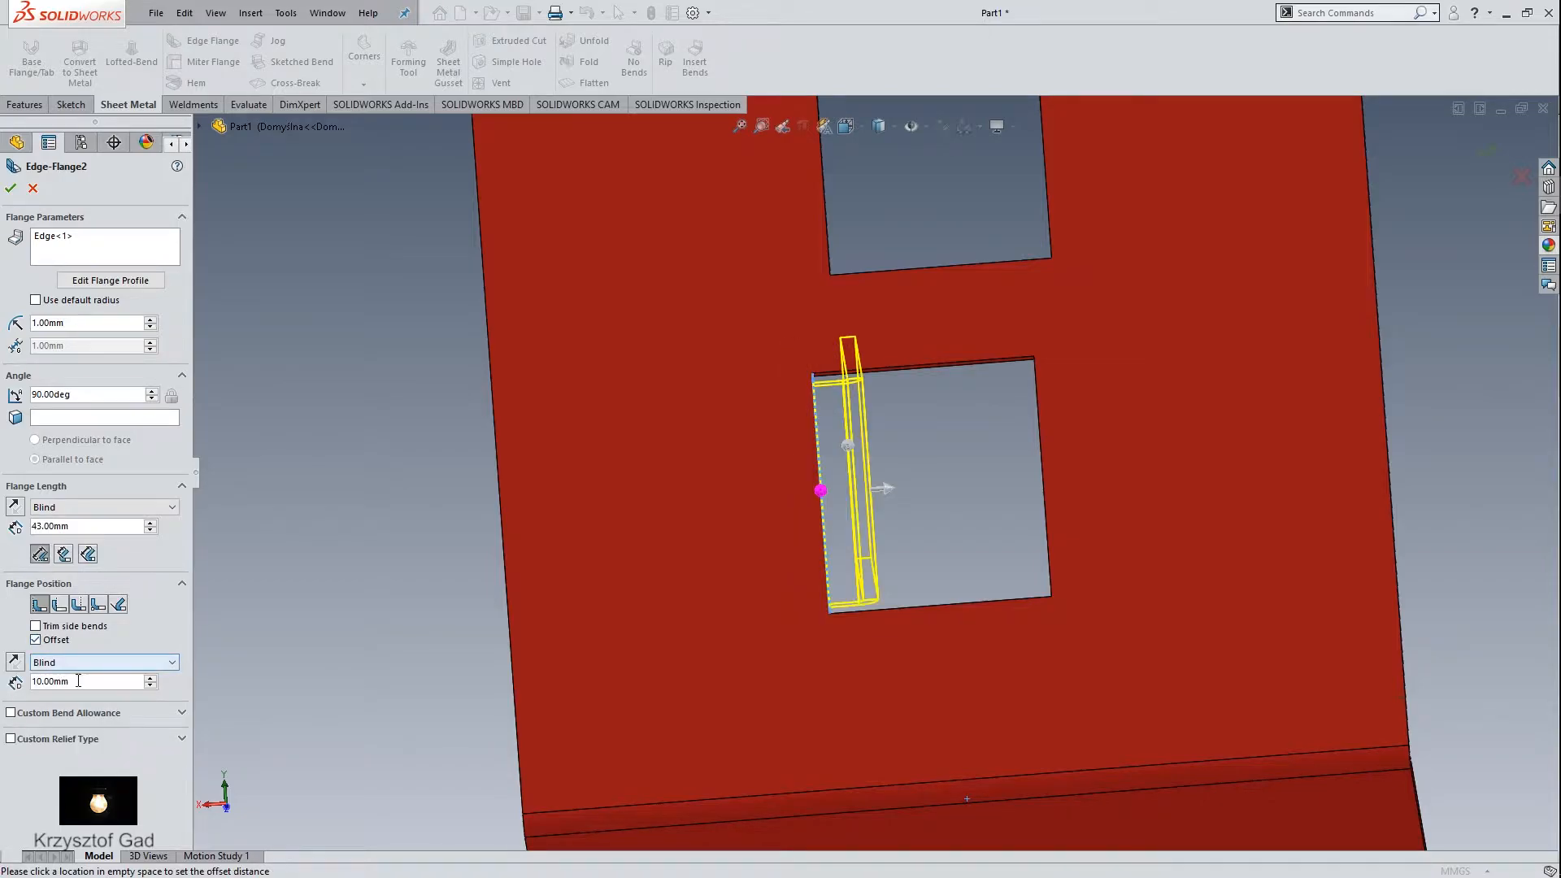
text(5)
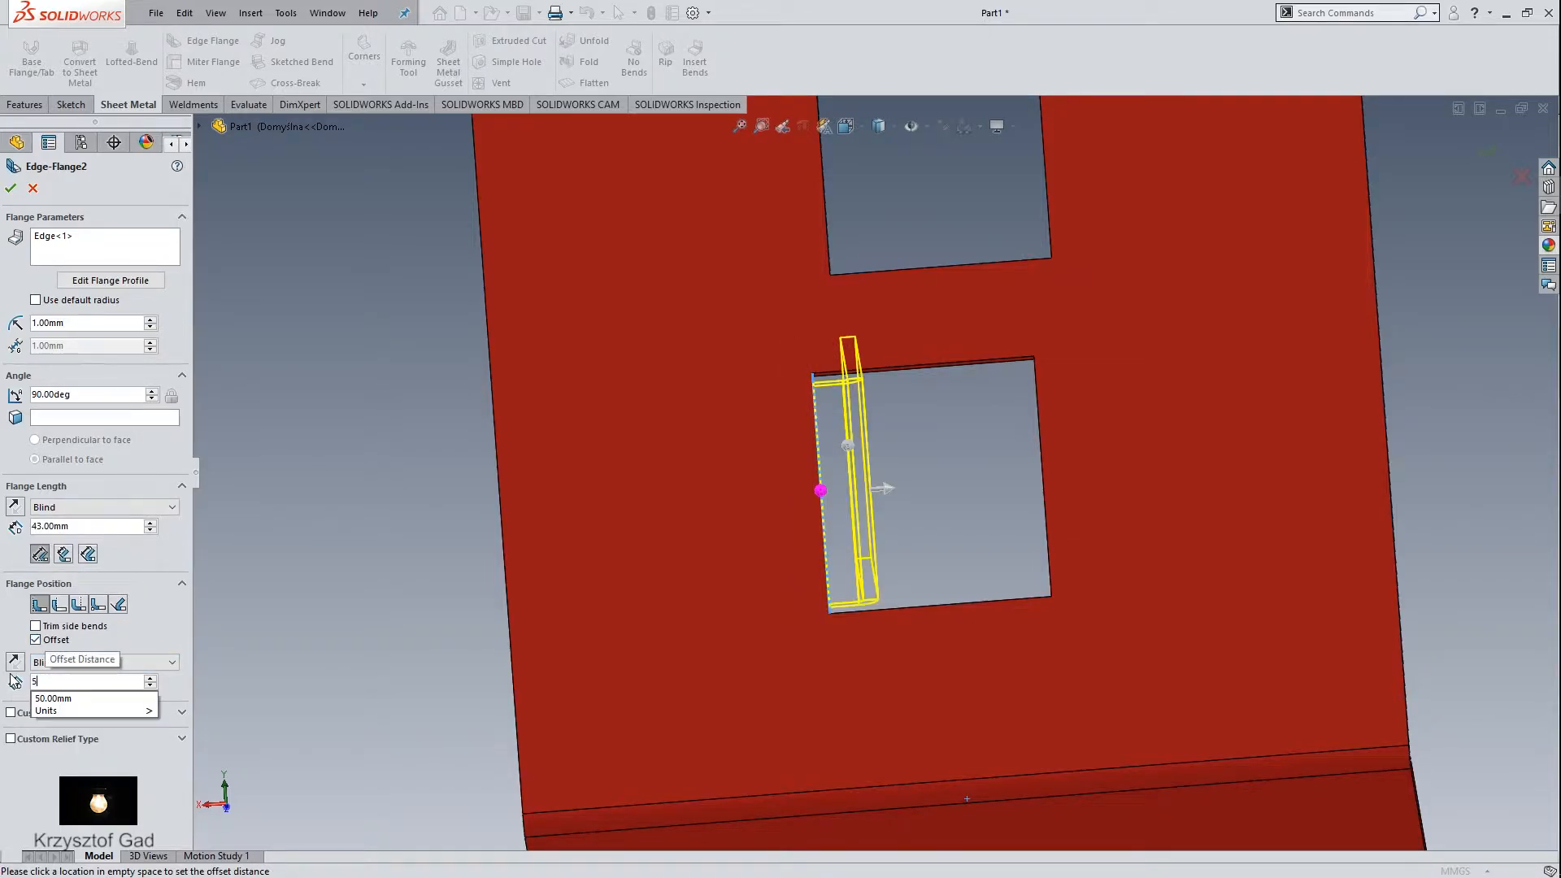
key(Return)
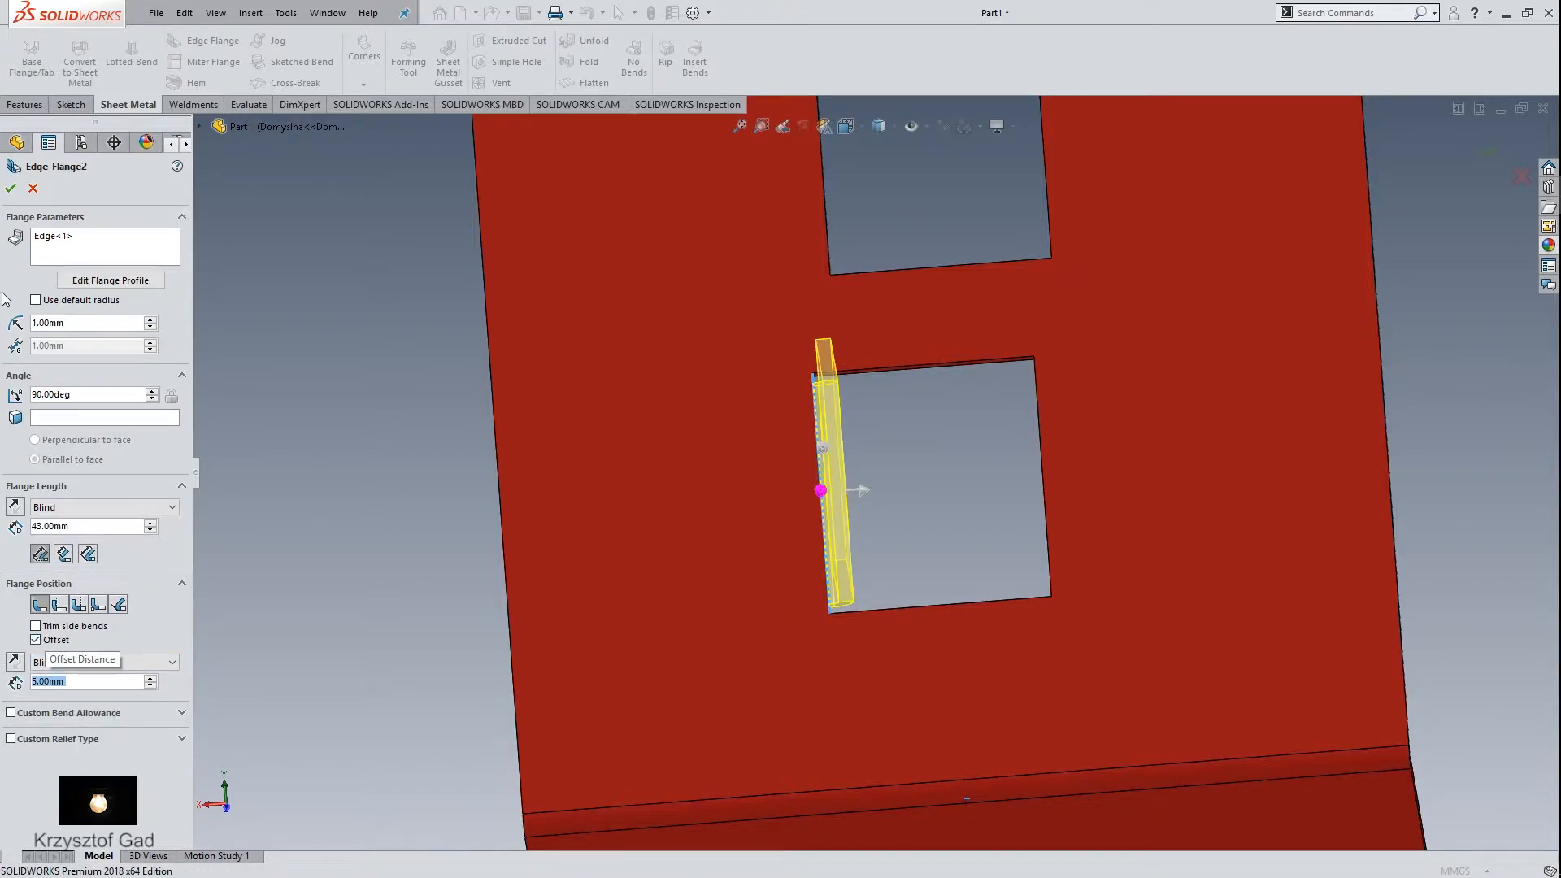
click(10, 189)
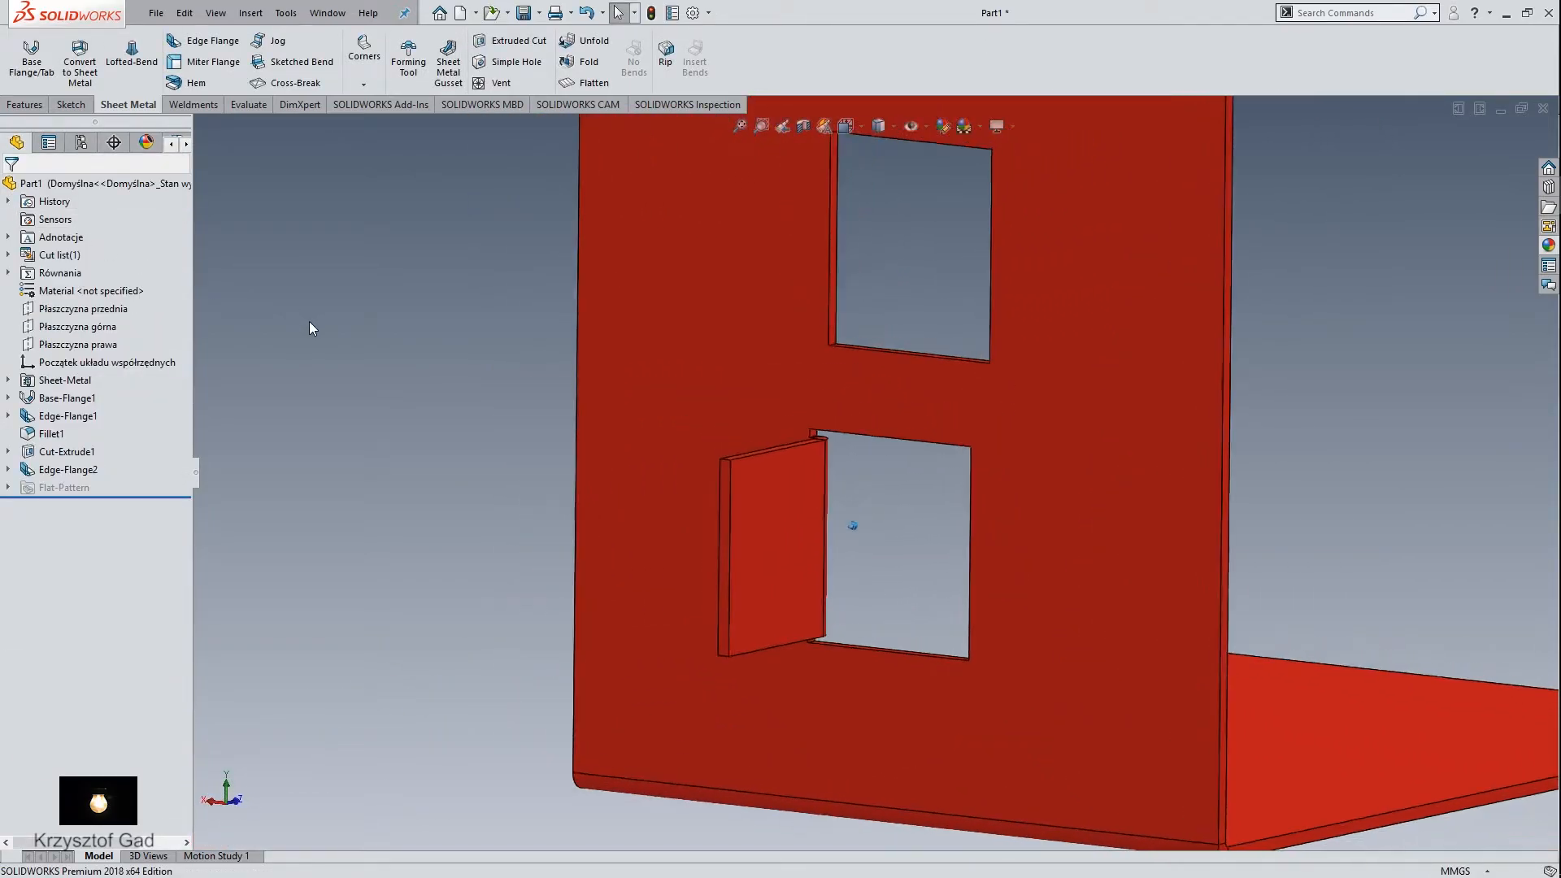
Step: Start an Edge Flange on the middle window's vertical edge opposite the first flap's side and pull both profile side lines inward
click(203, 40)
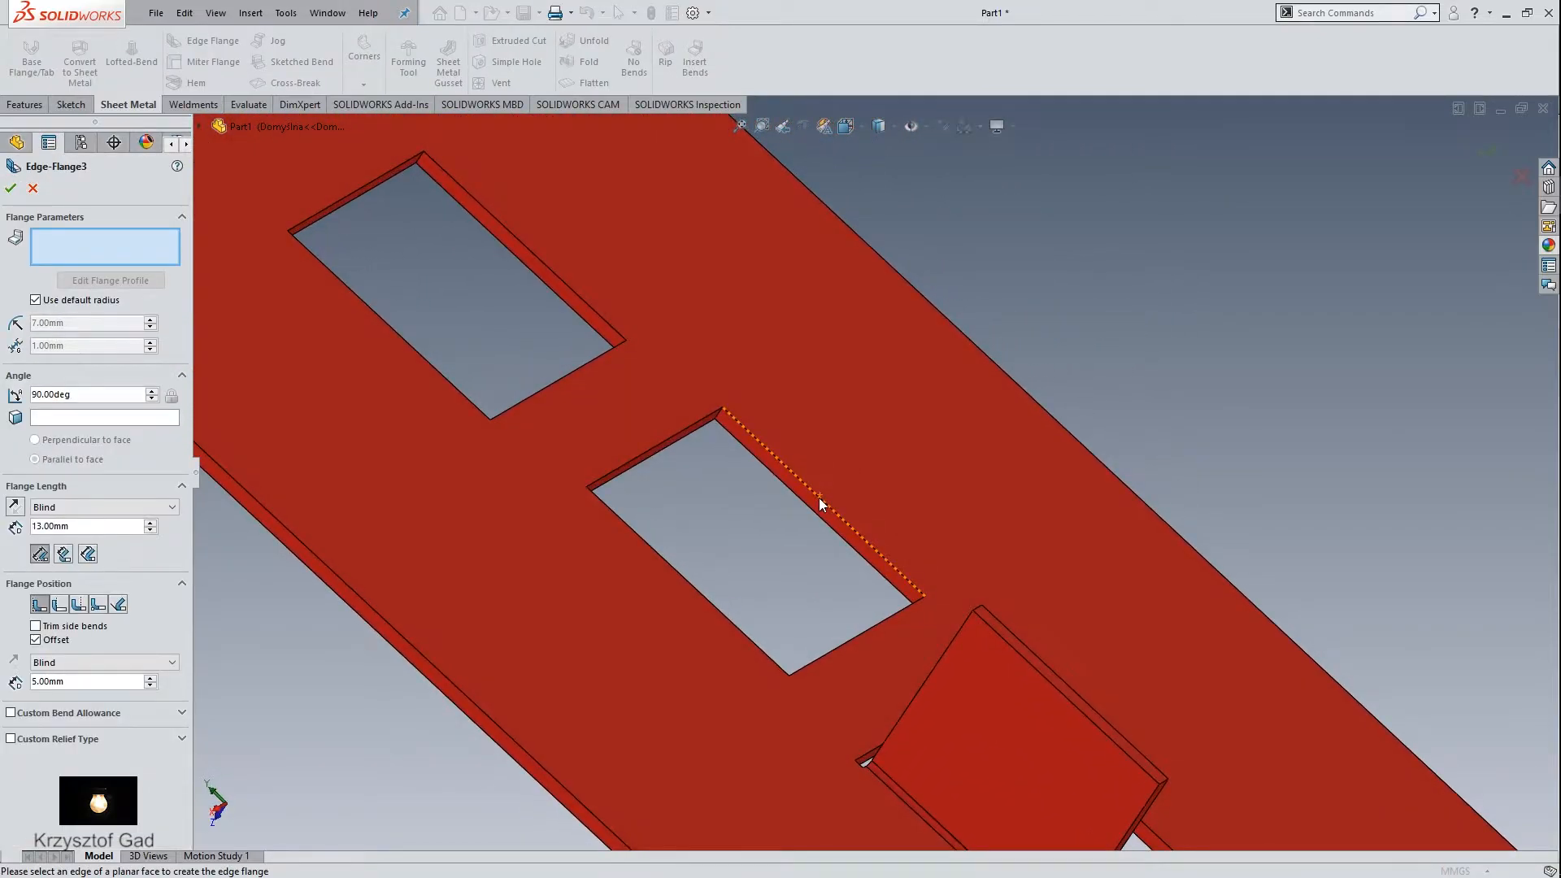
click(819, 501)
click(874, 403)
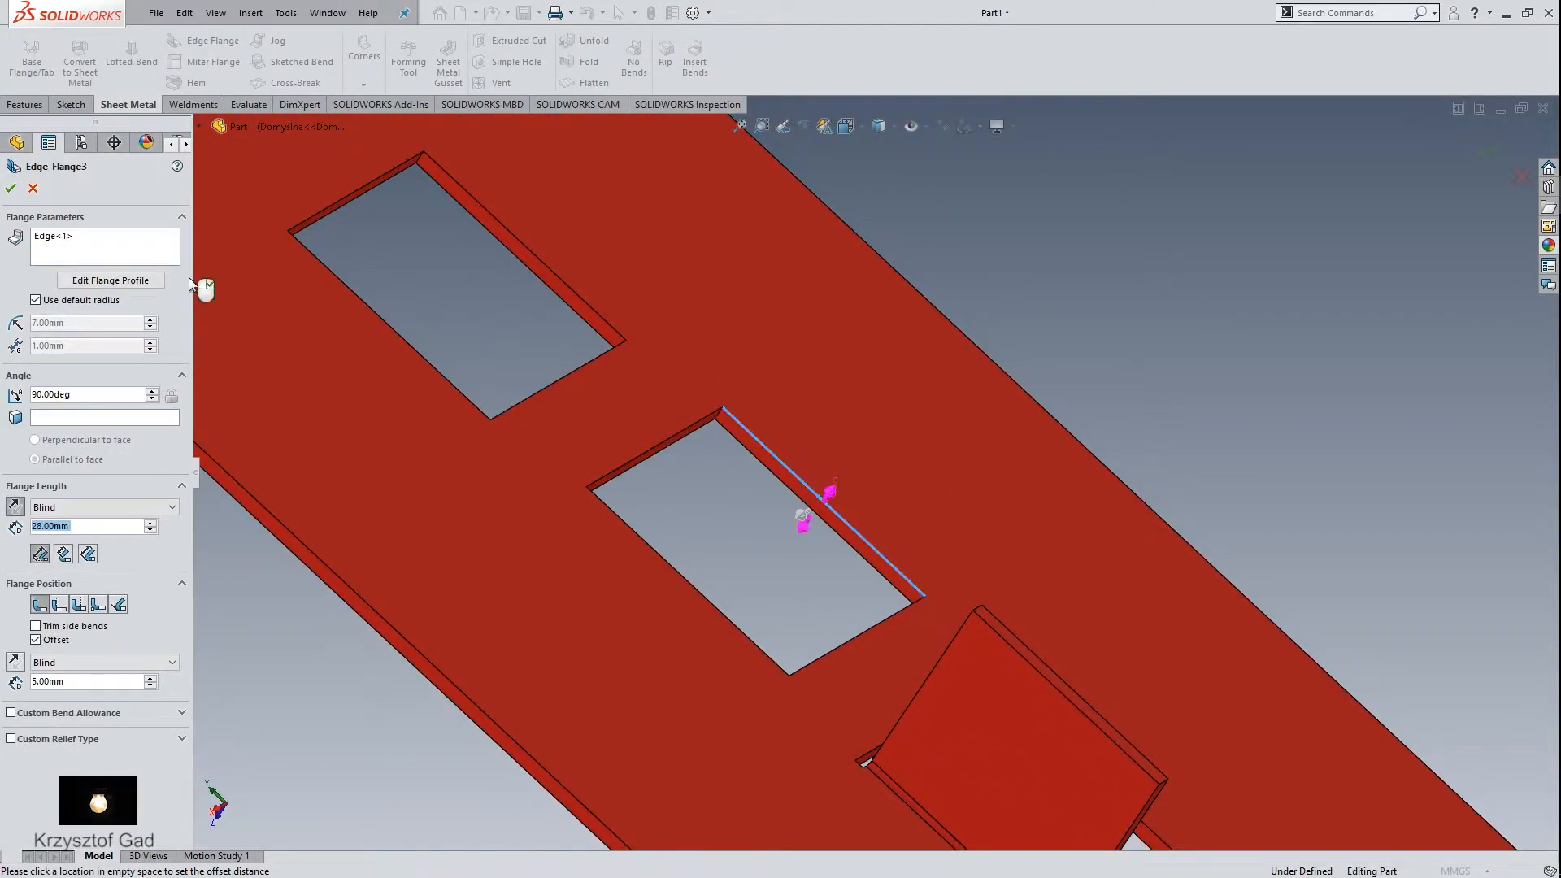
click(139, 281)
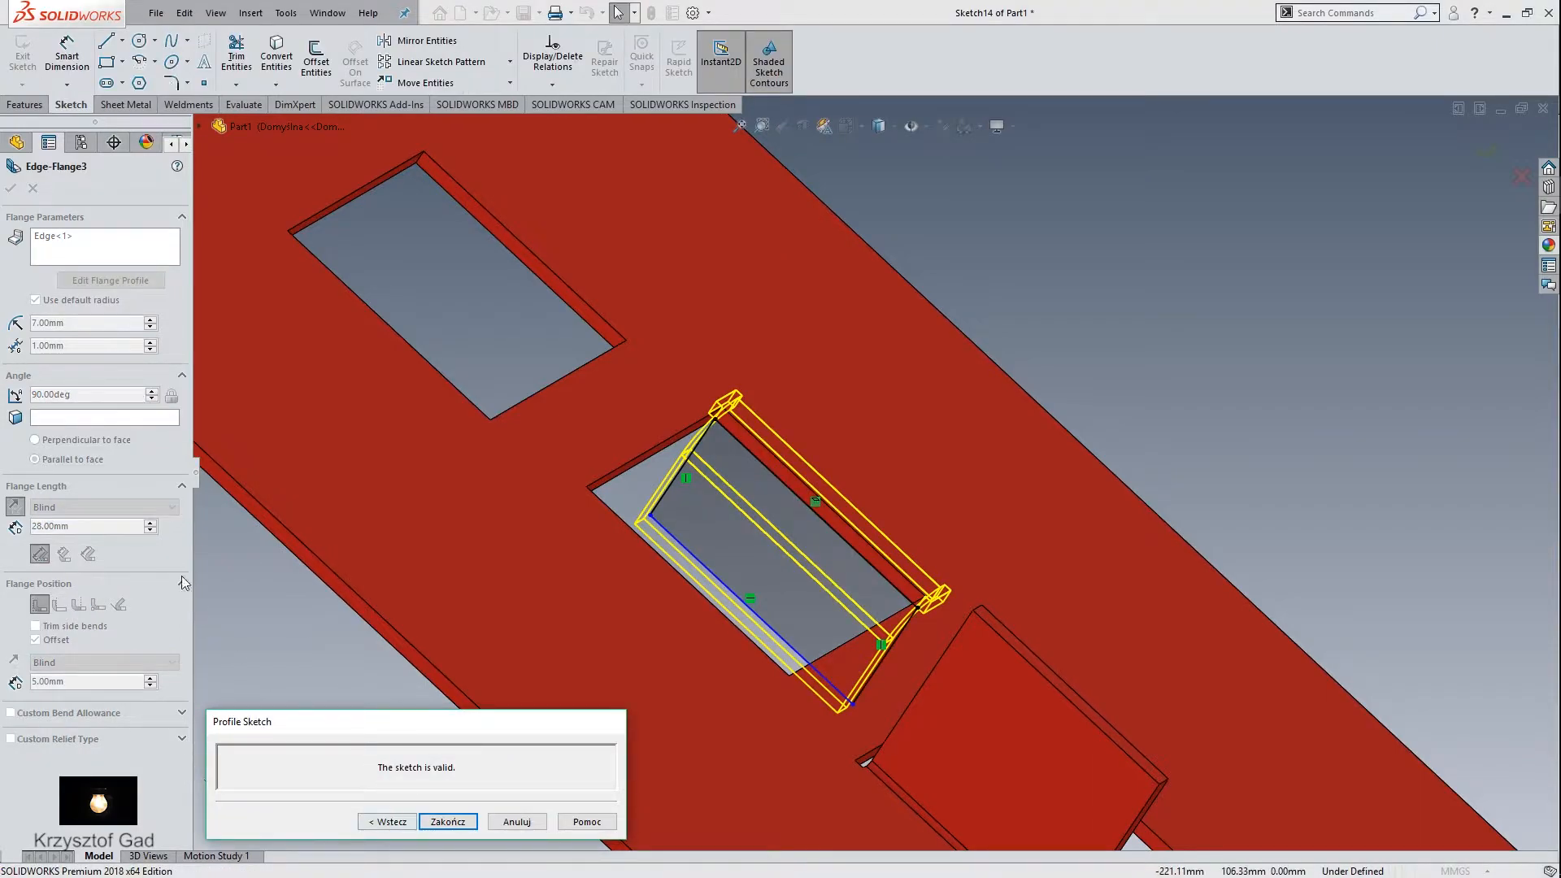
drag(678, 475, 709, 504)
drag(891, 650, 862, 626)
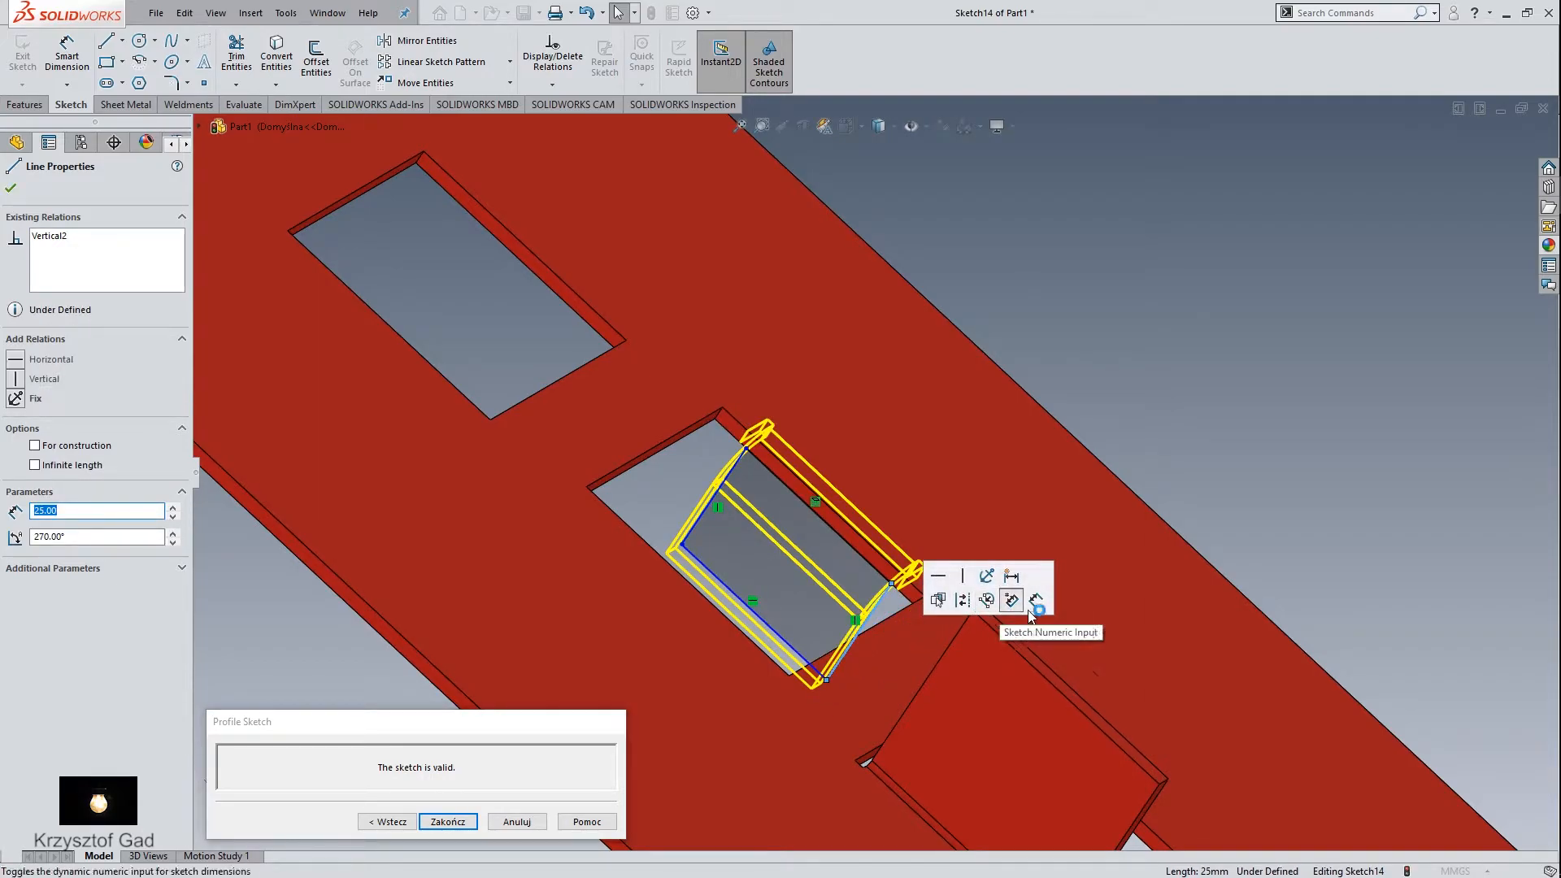
Step: Dimension the profile side line nearest the lowest window 2 mm from the middle window's corner
click(1030, 605)
click(875, 615)
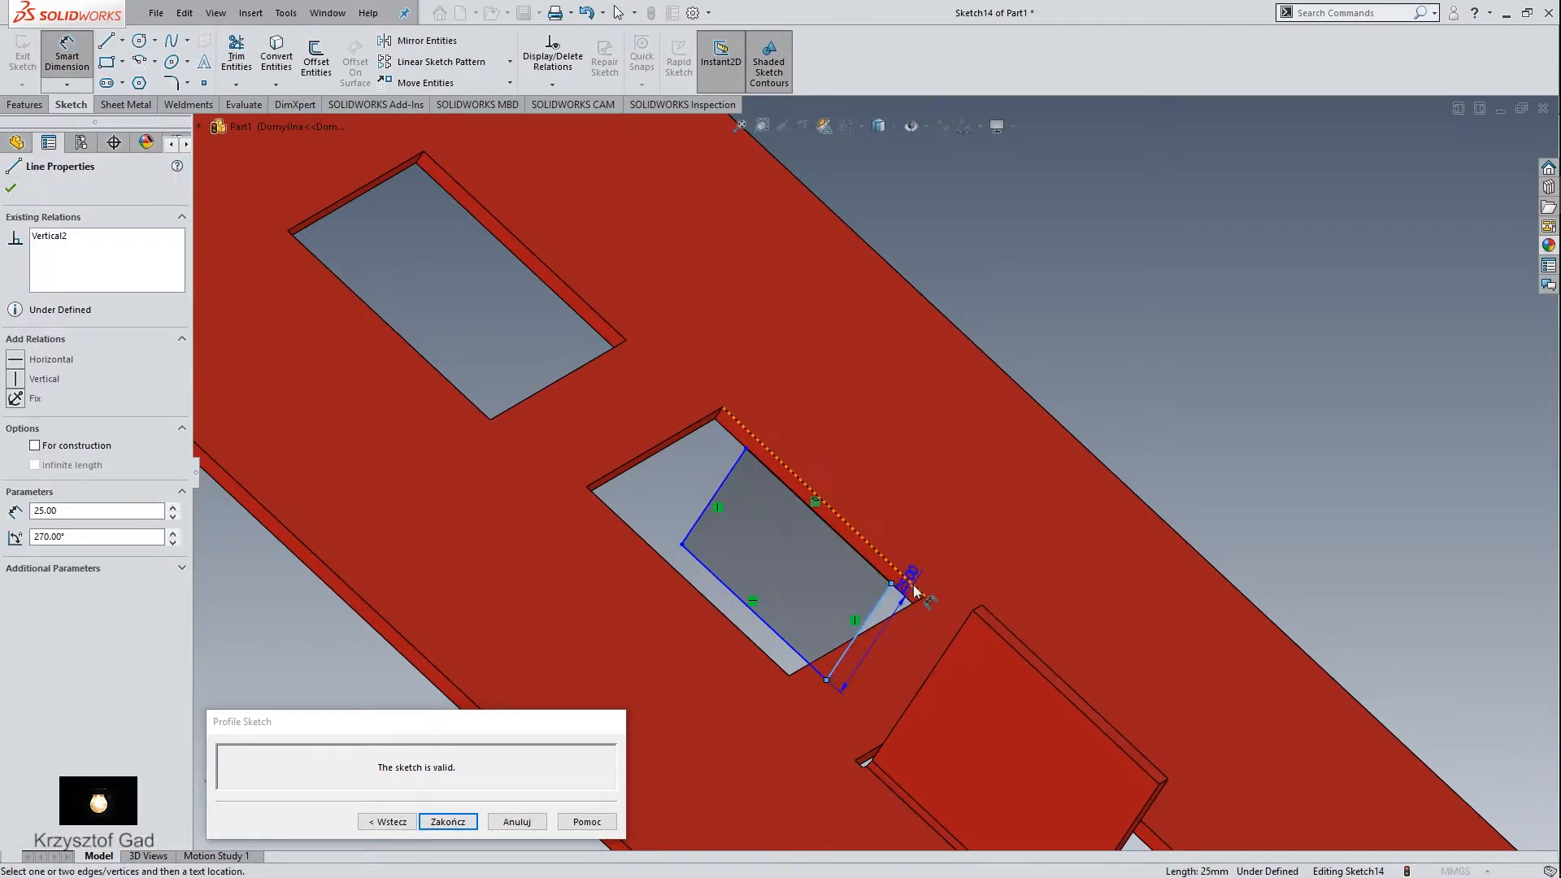
click(927, 599)
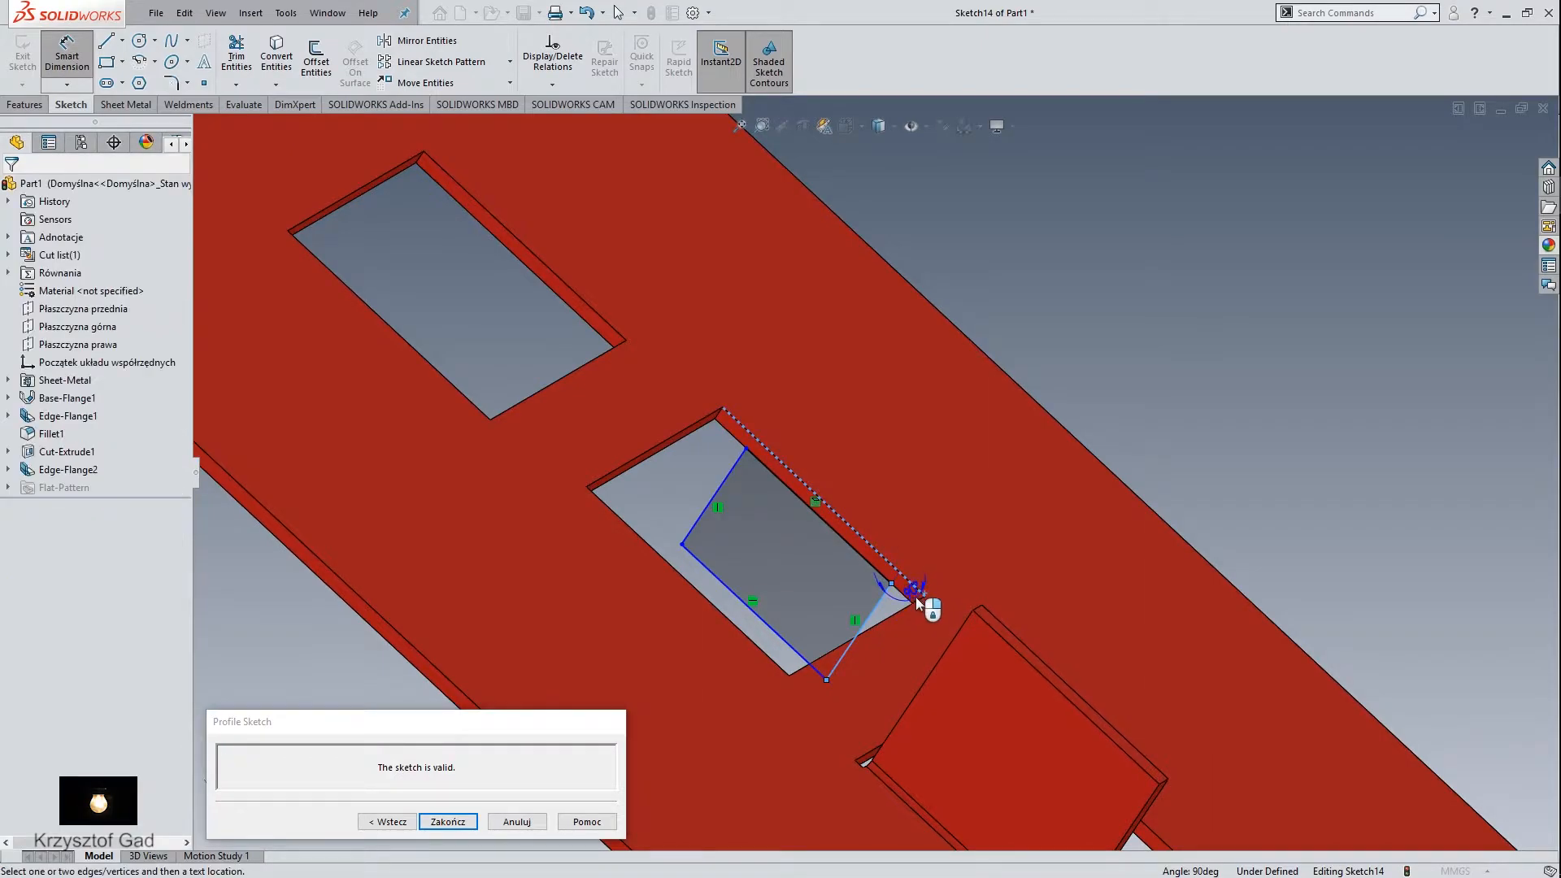
key(Escape)
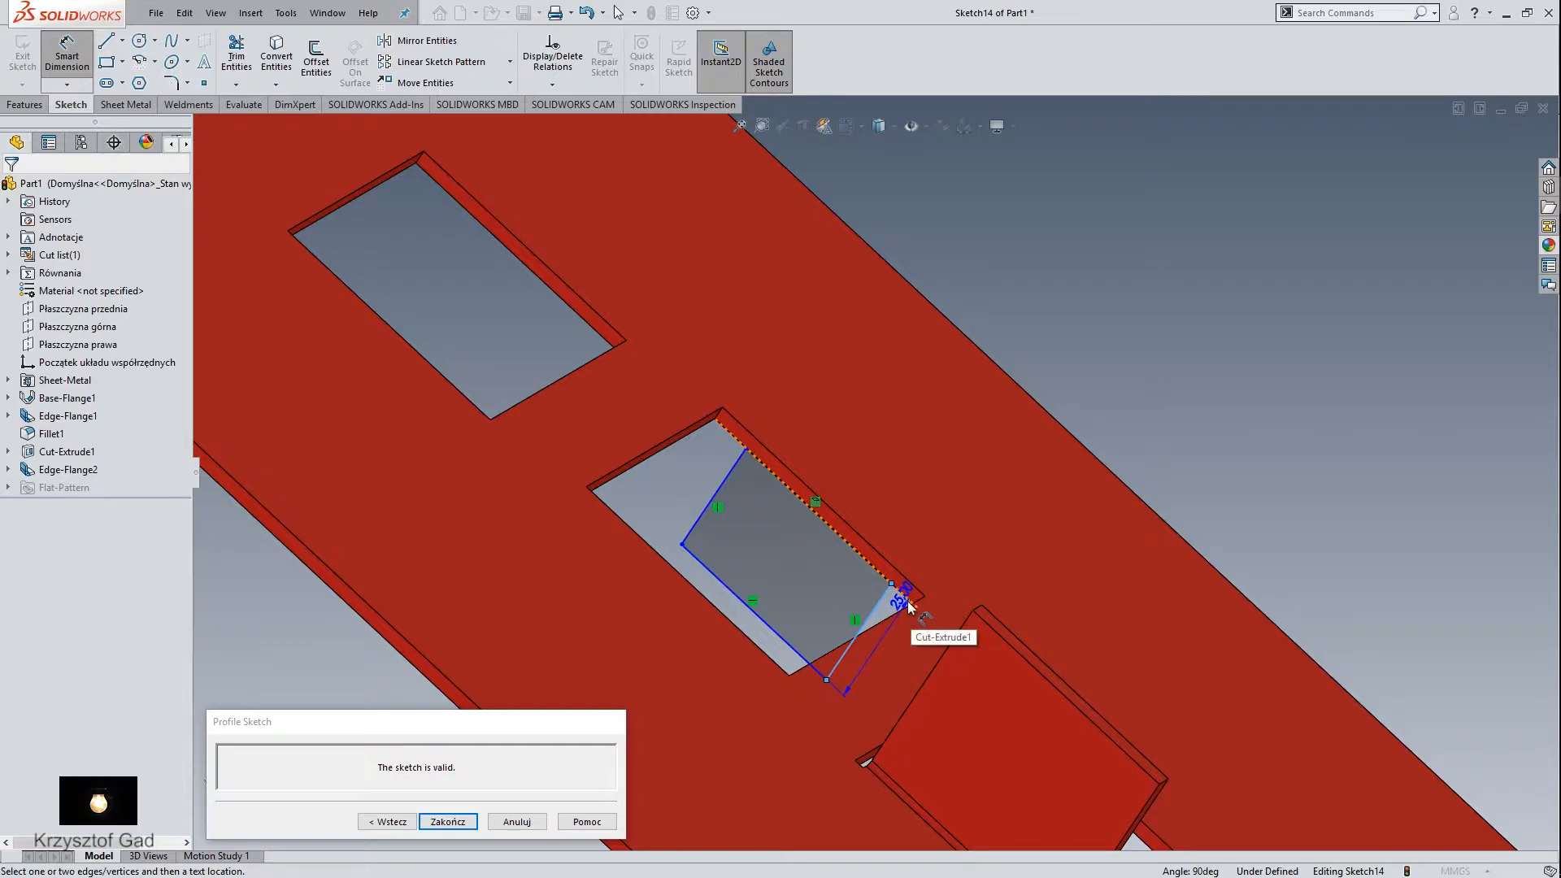
key(Escape)
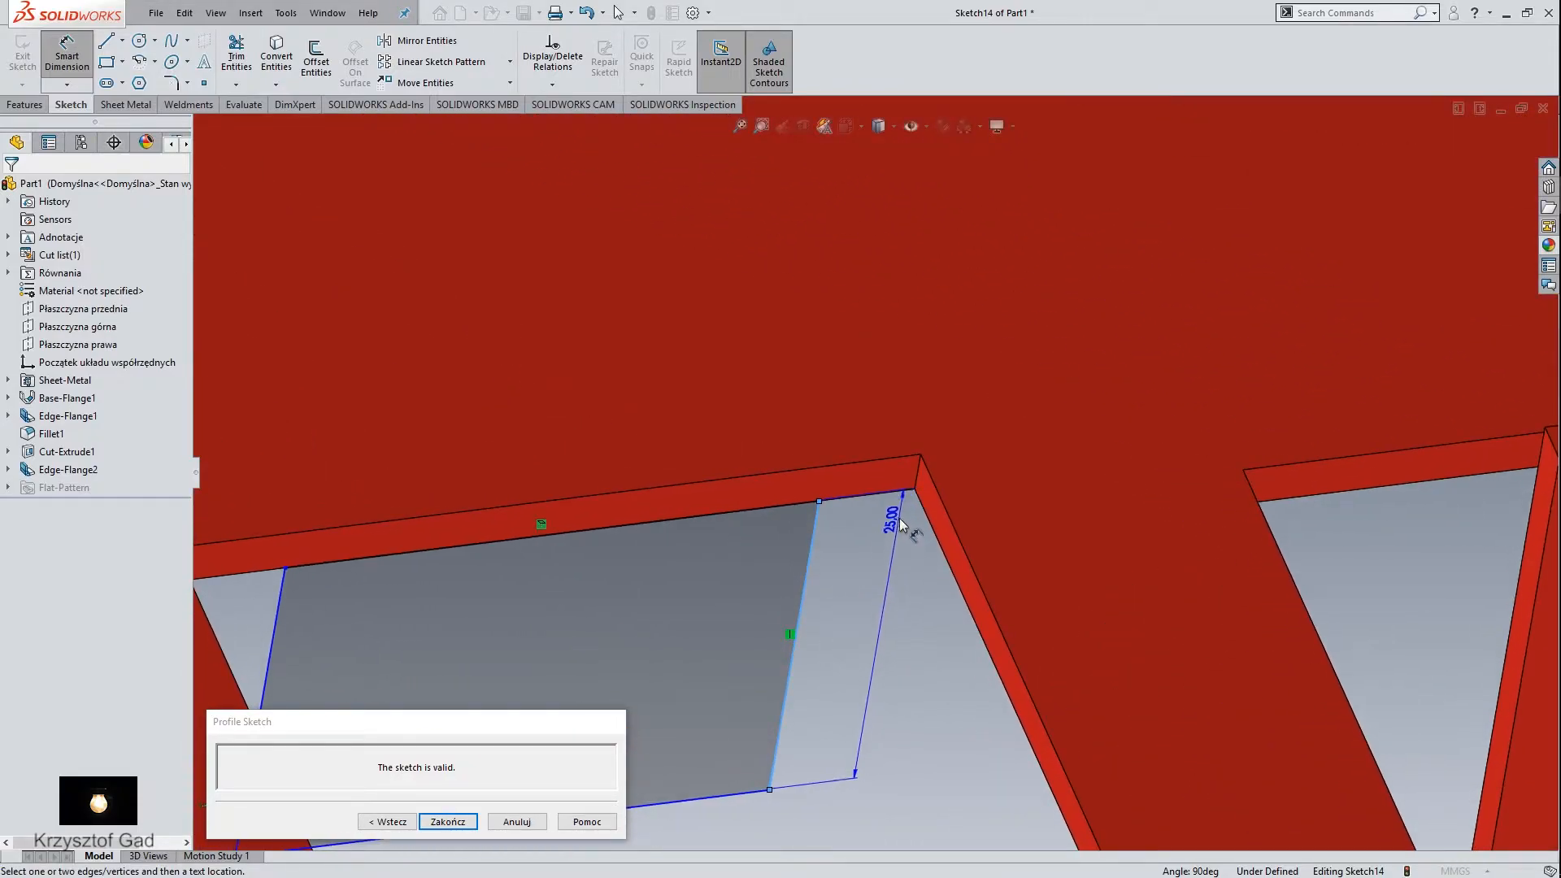
click(912, 492)
click(895, 565)
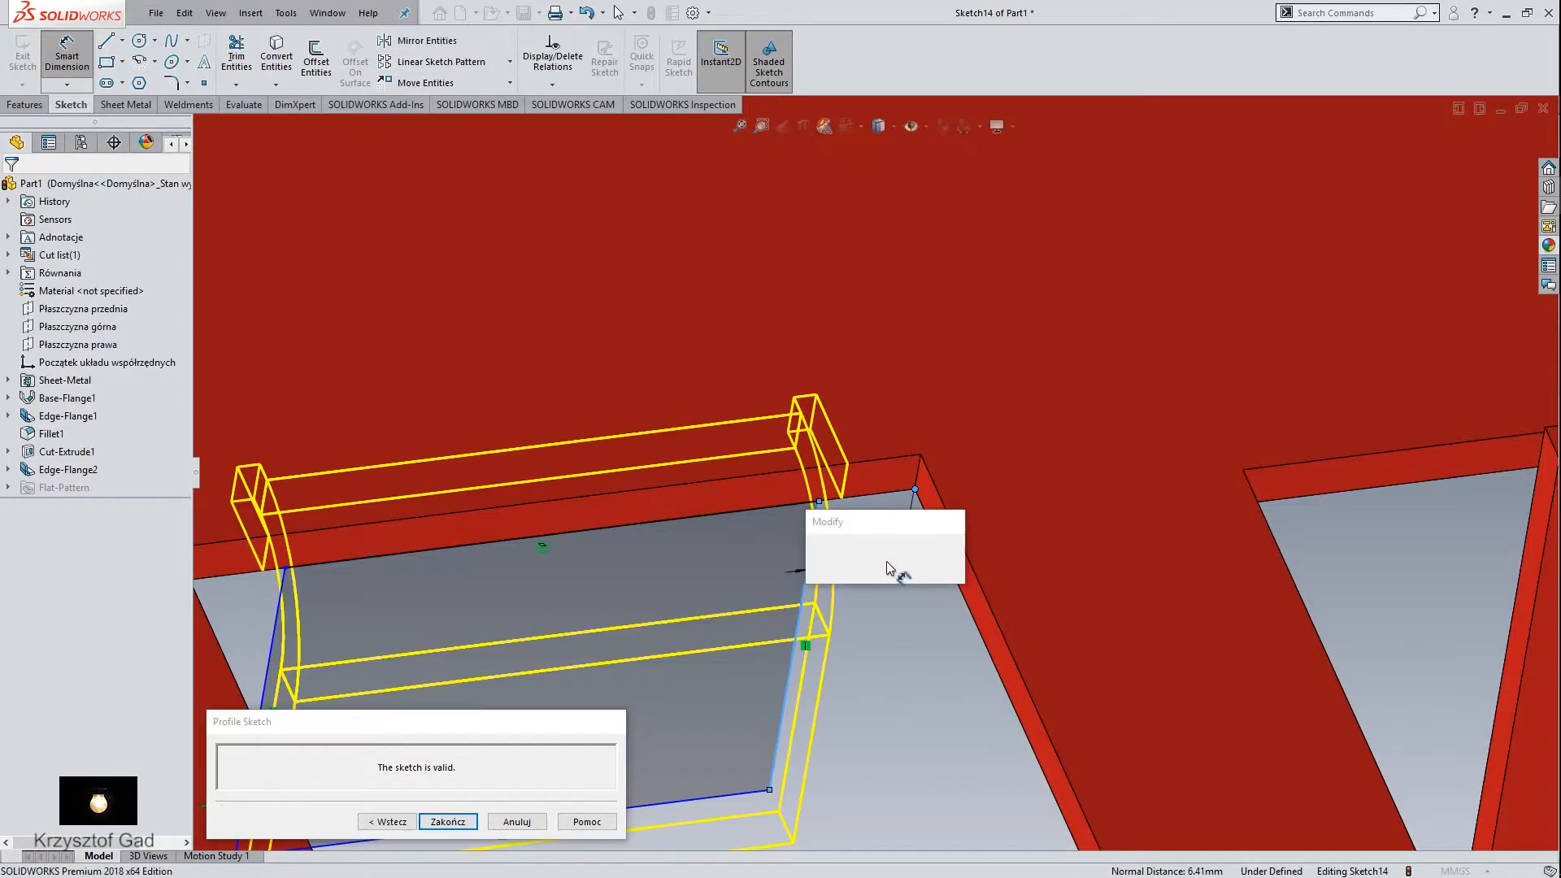
text(2)
key(Return)
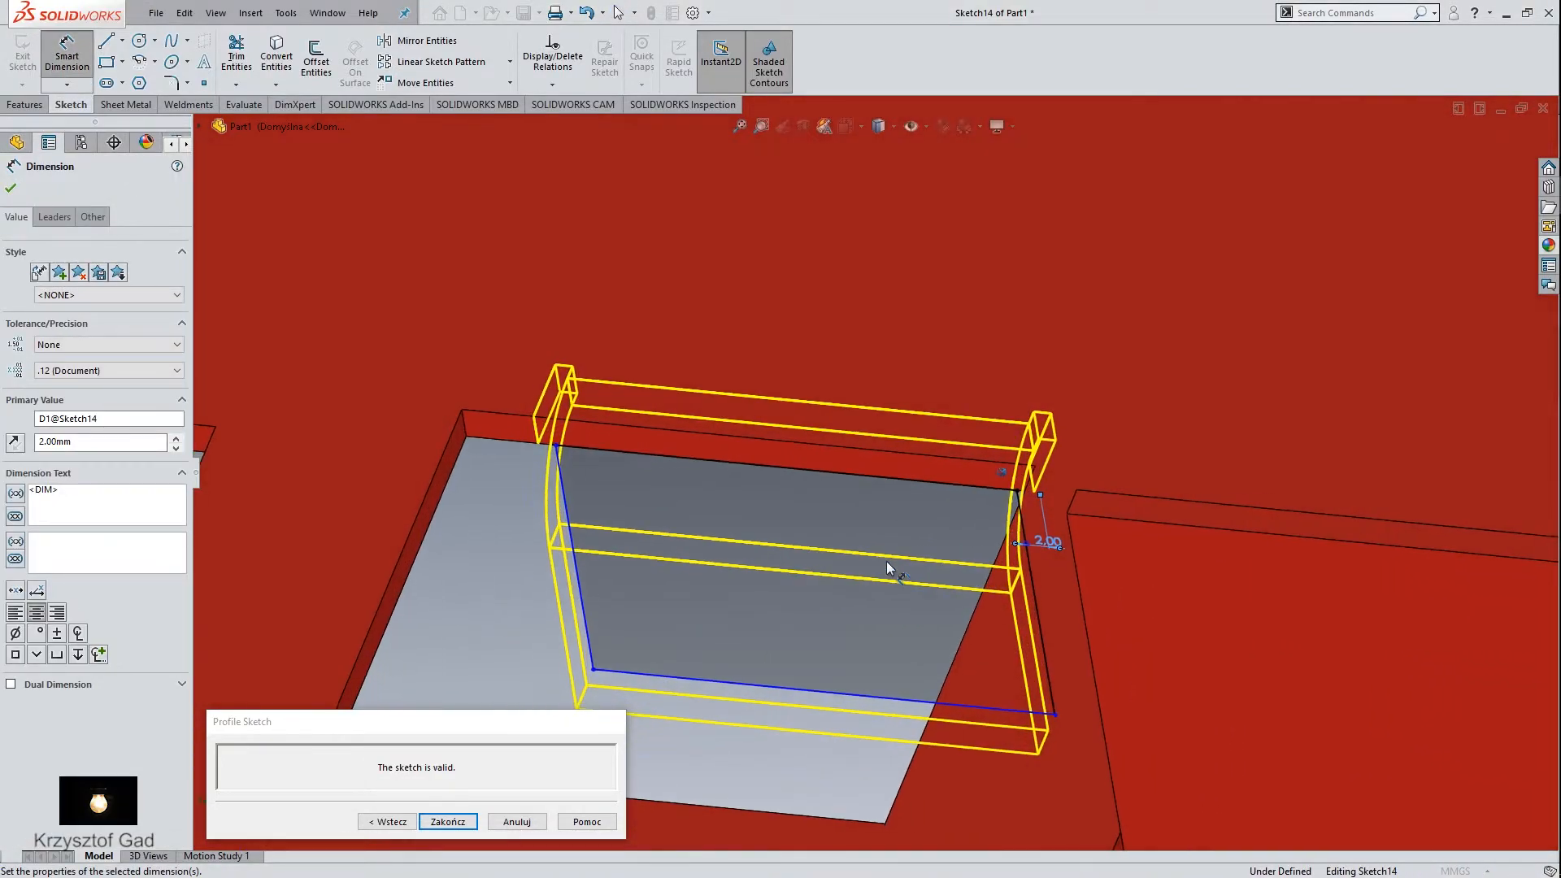
Step: Dimension the profile side line nearest the top window 2 mm from the middle window's corner
click(673, 527)
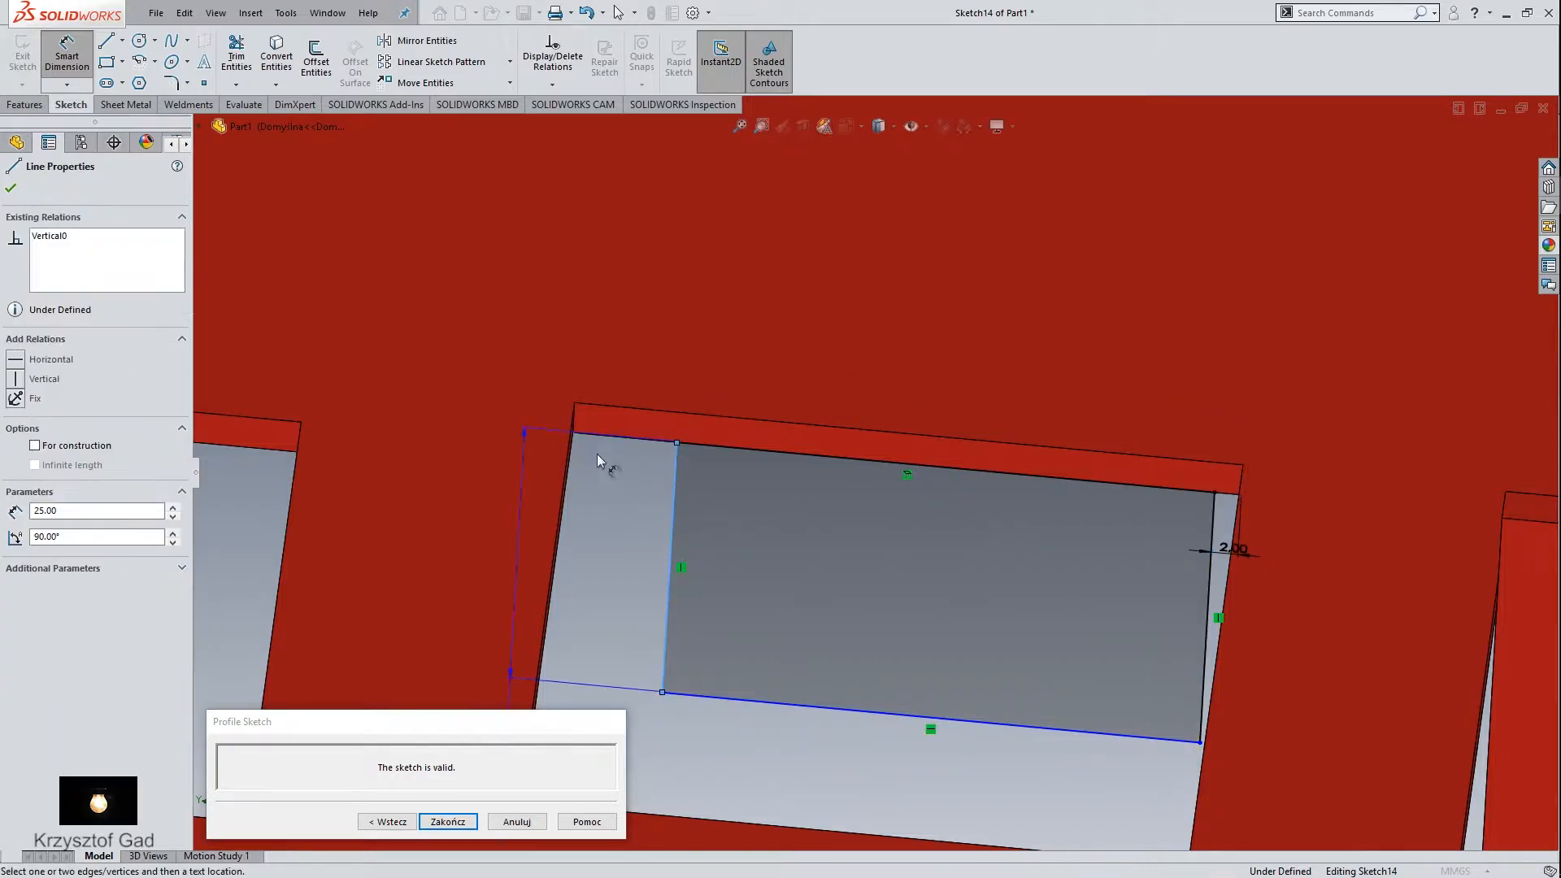
click(578, 433)
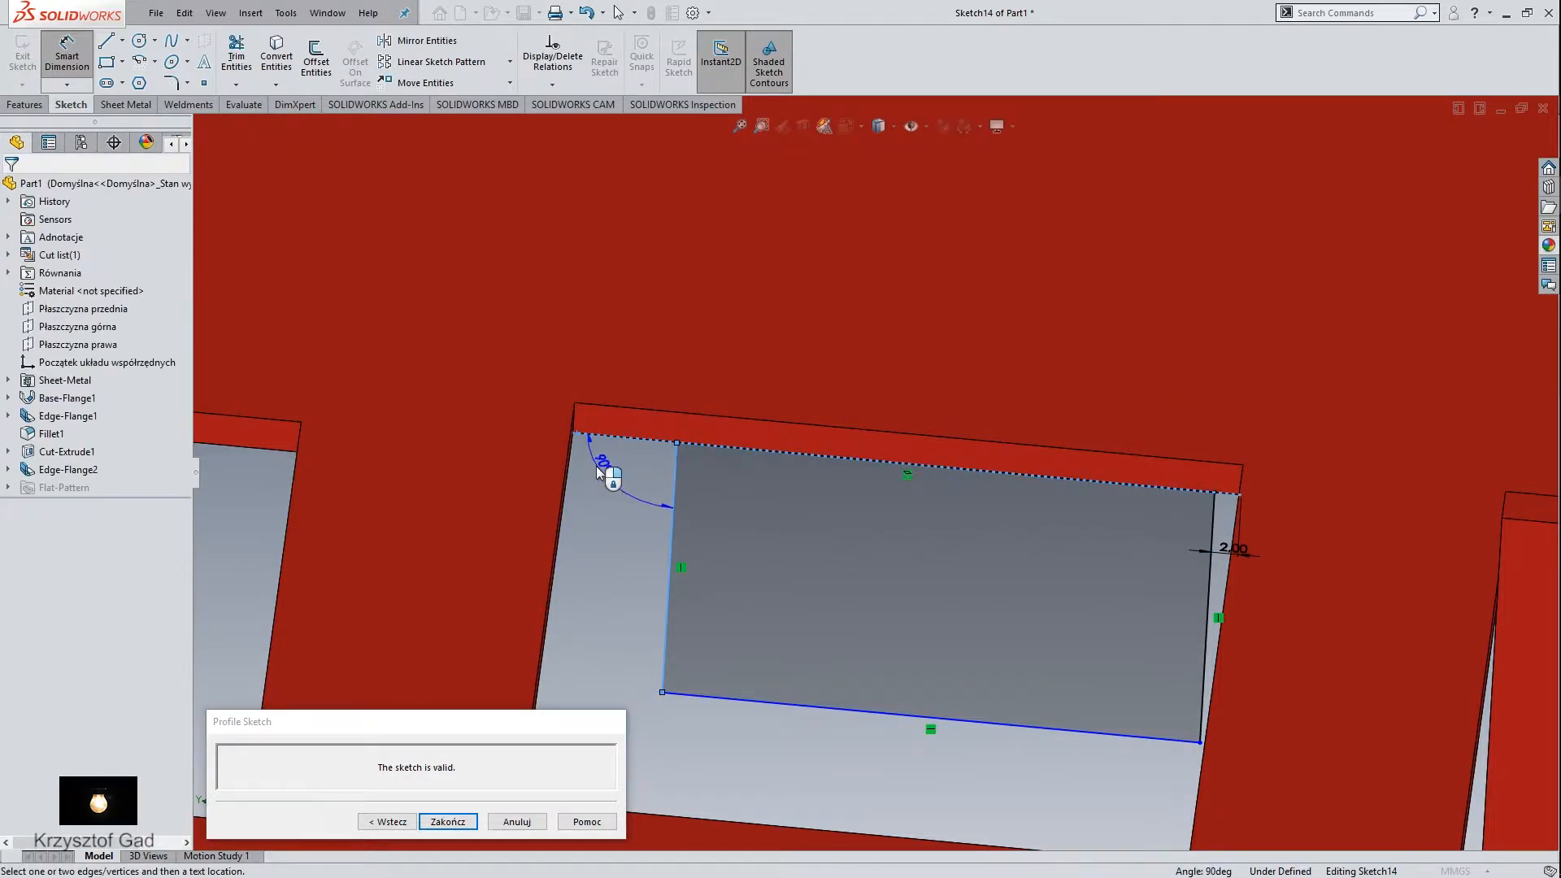
click(573, 431)
click(596, 480)
text(2)
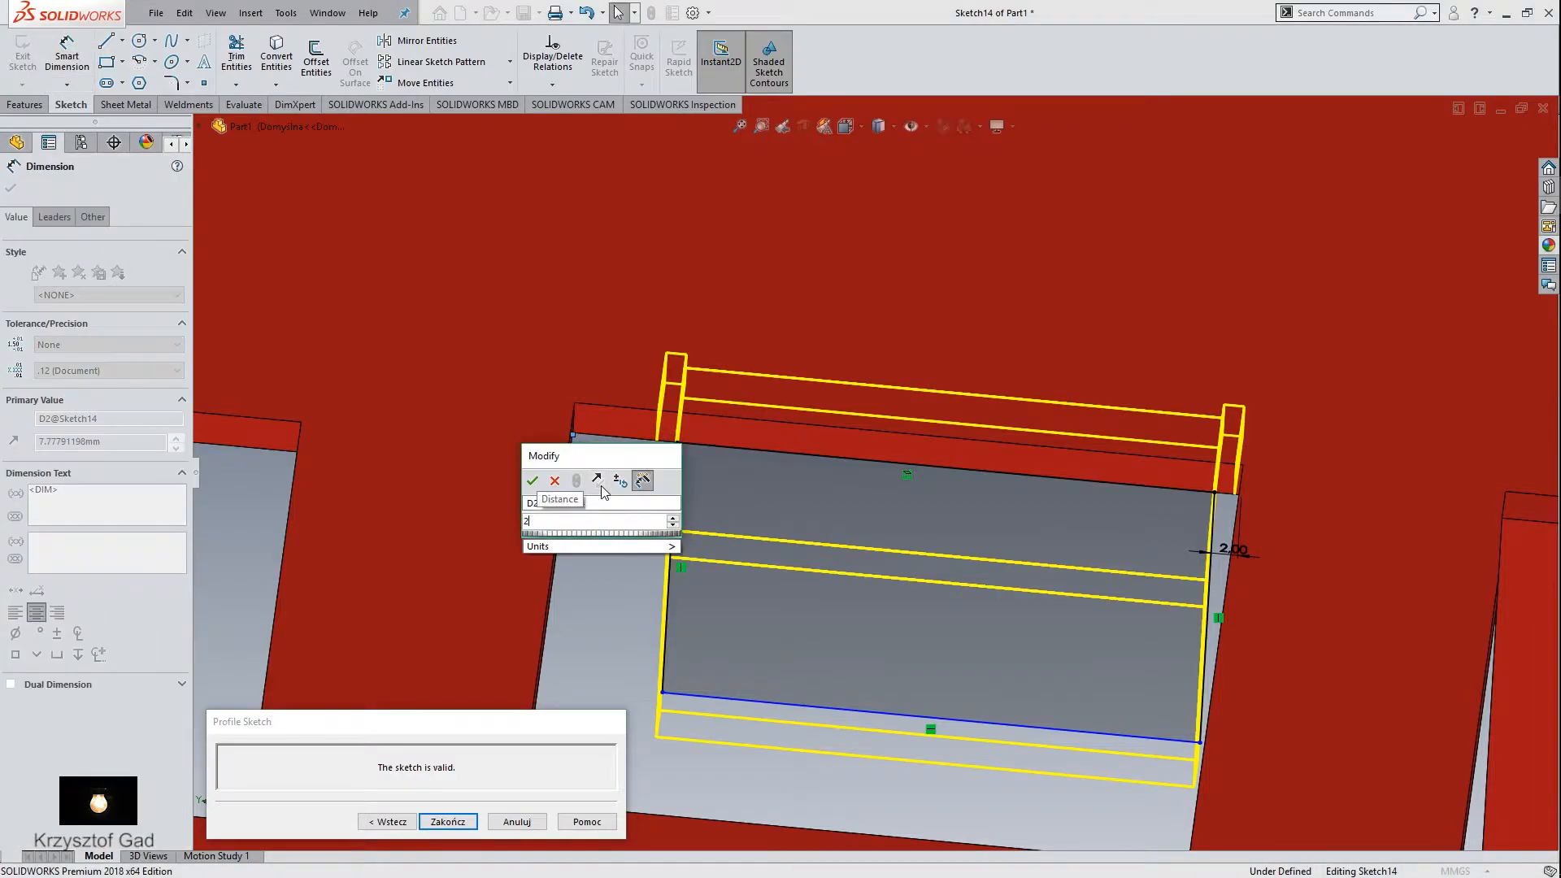
key(Return)
scroll(601, 486, up, 5)
middle_drag(602, 486, 100, 394)
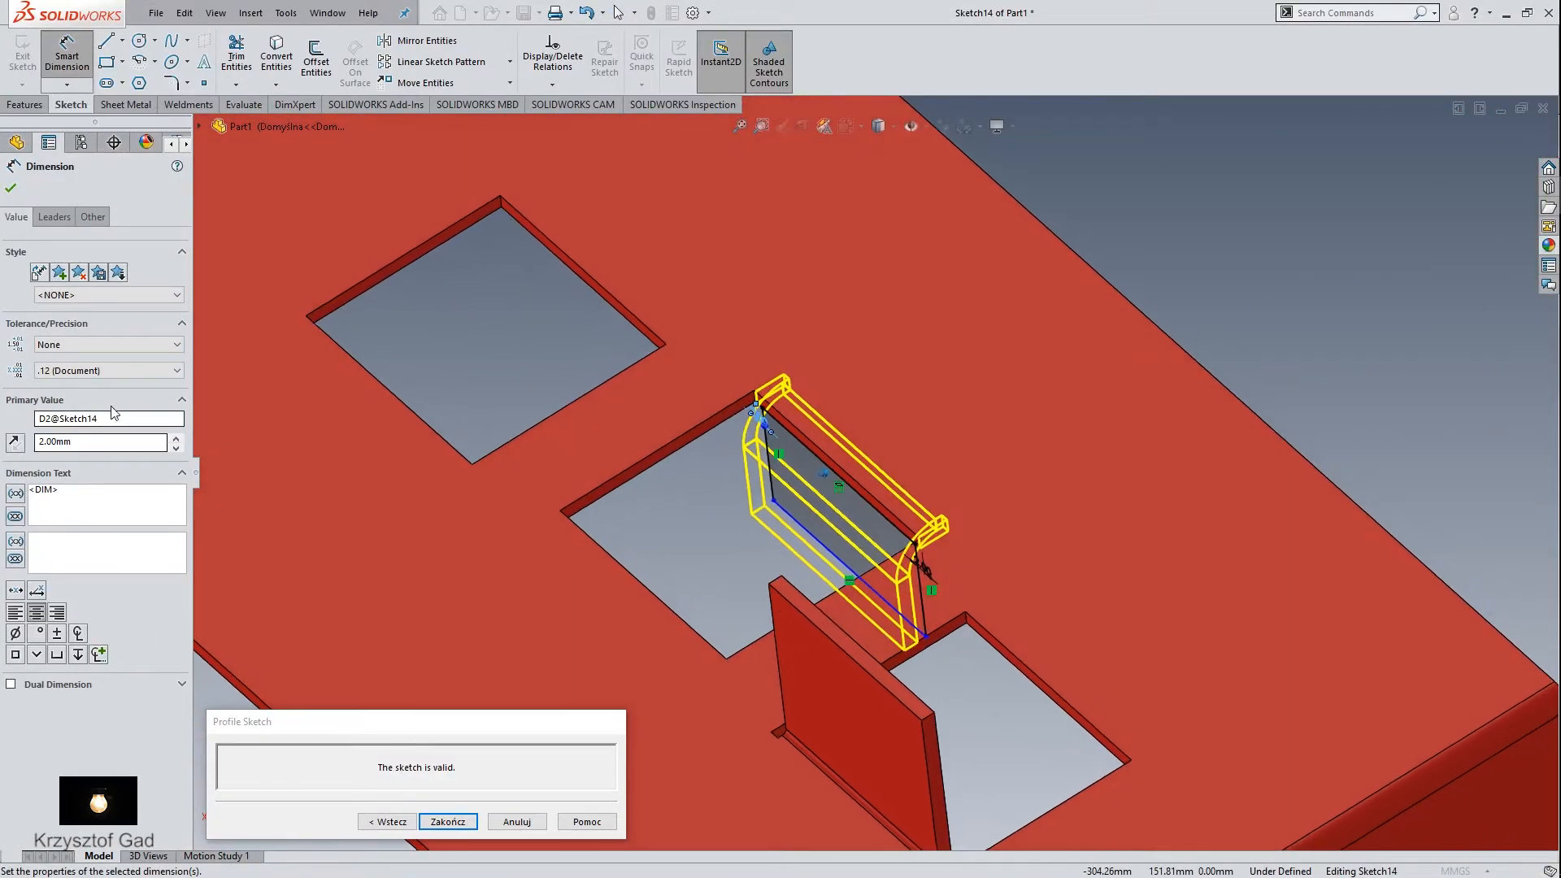
Step: Return to the flange parameters and reverse the middle flap's length direction
click(448, 821)
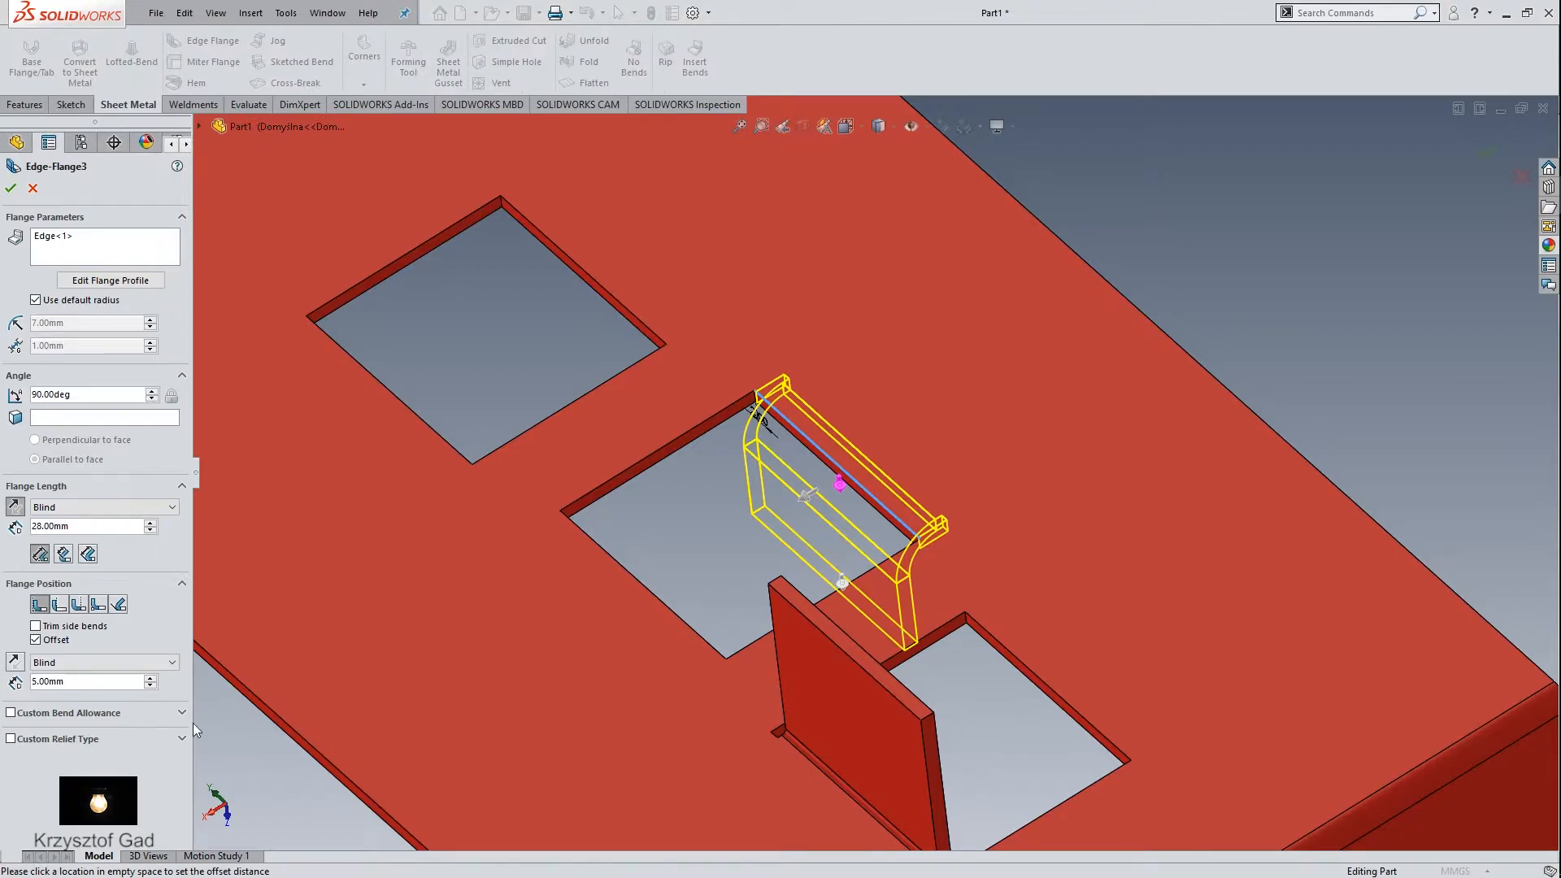
middle_drag(700, 277, 667, 305)
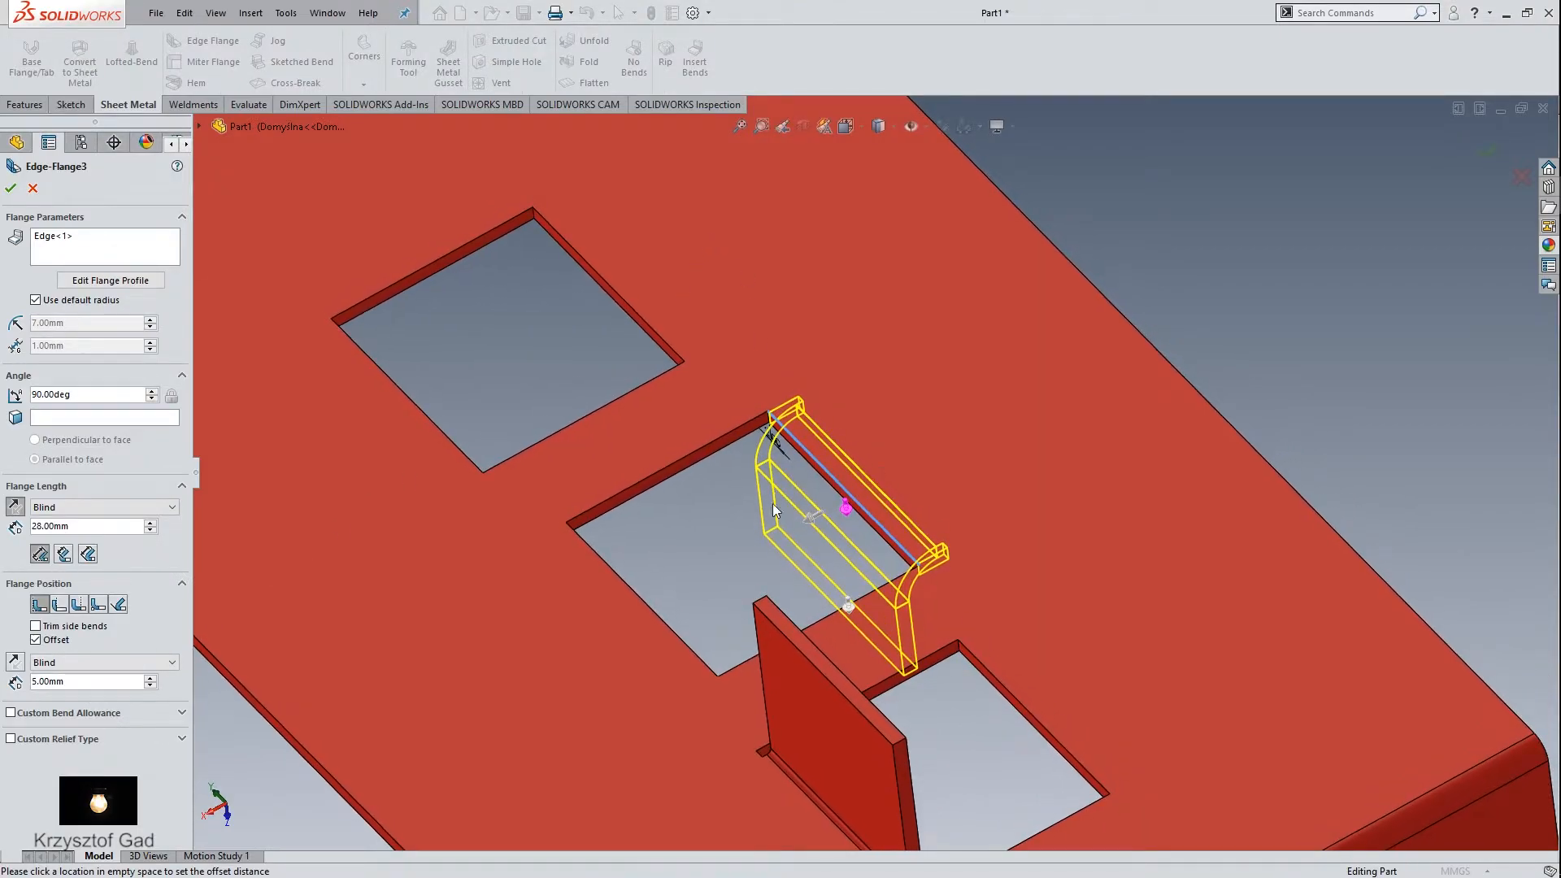
click(15, 506)
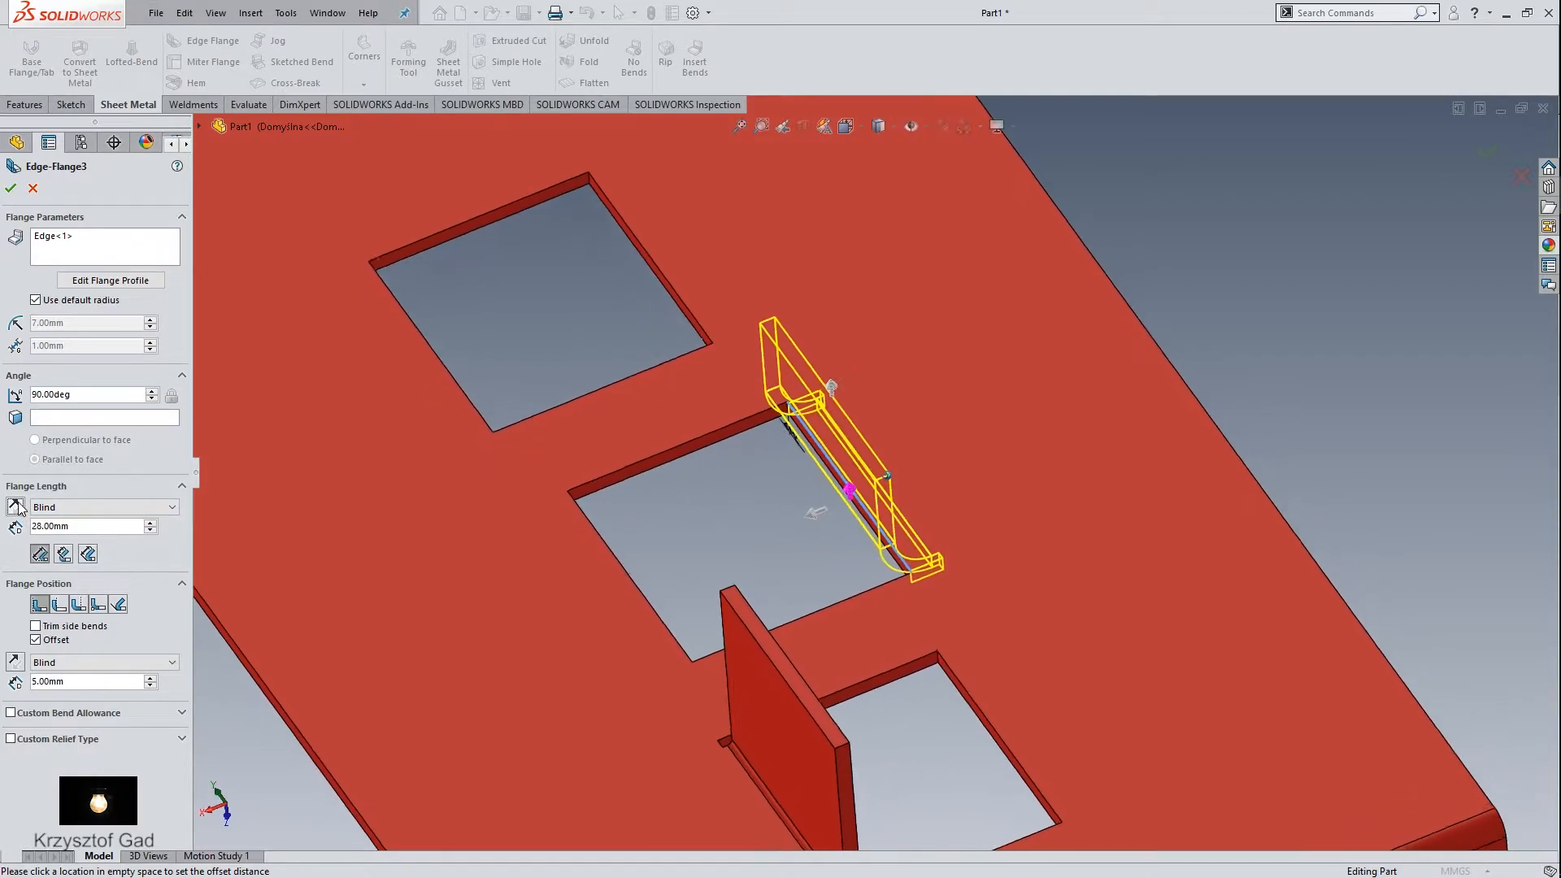
Step: Try other offset directions and distances for the middle flap and return to the 5 mm offset
click(14, 666)
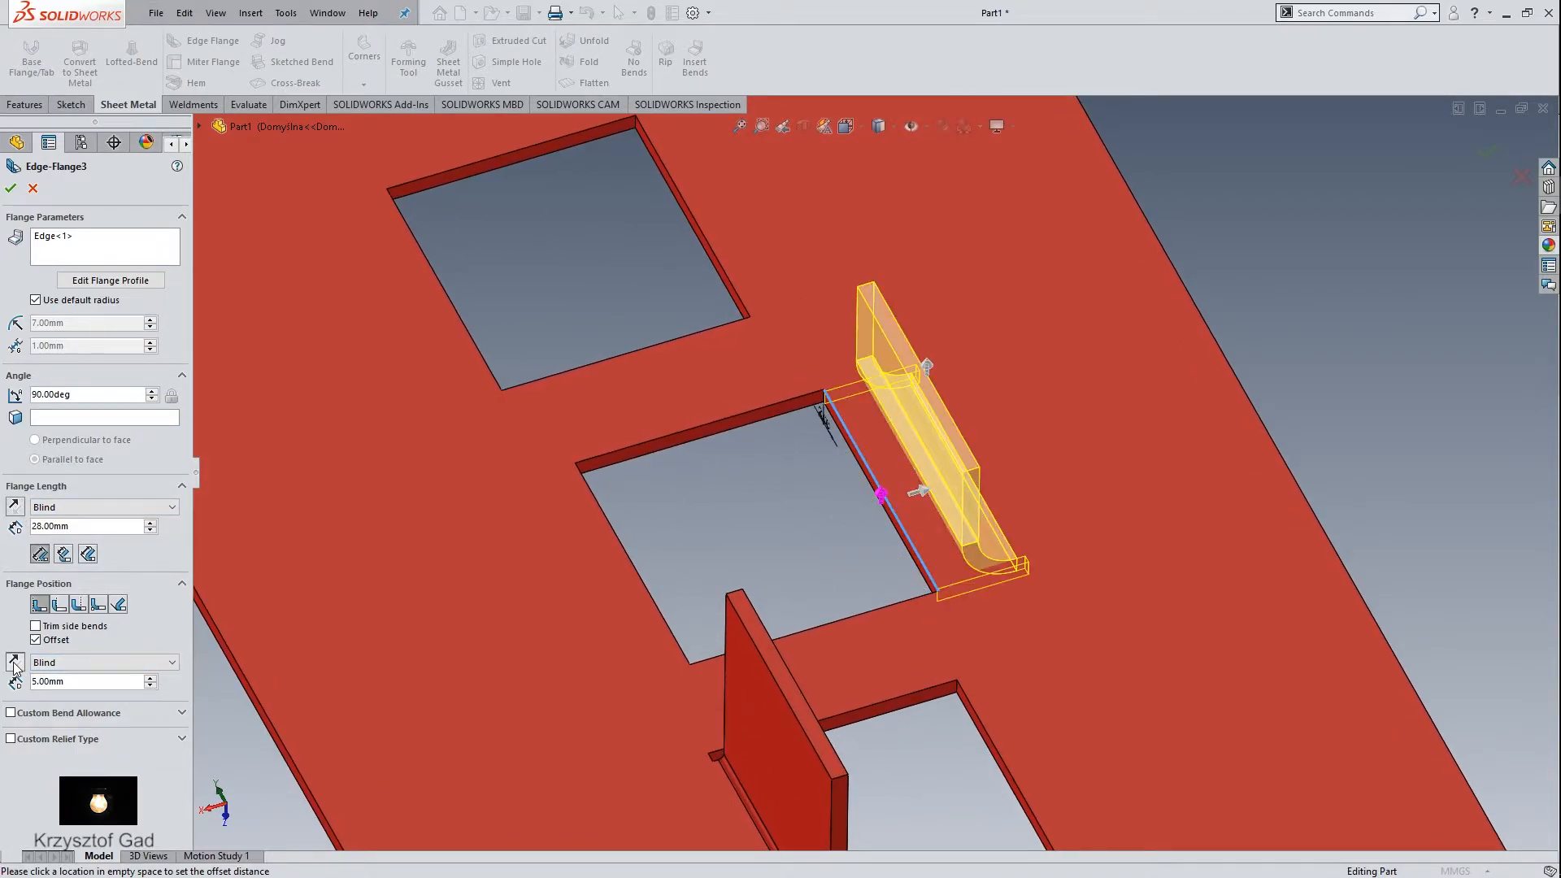
click(15, 666)
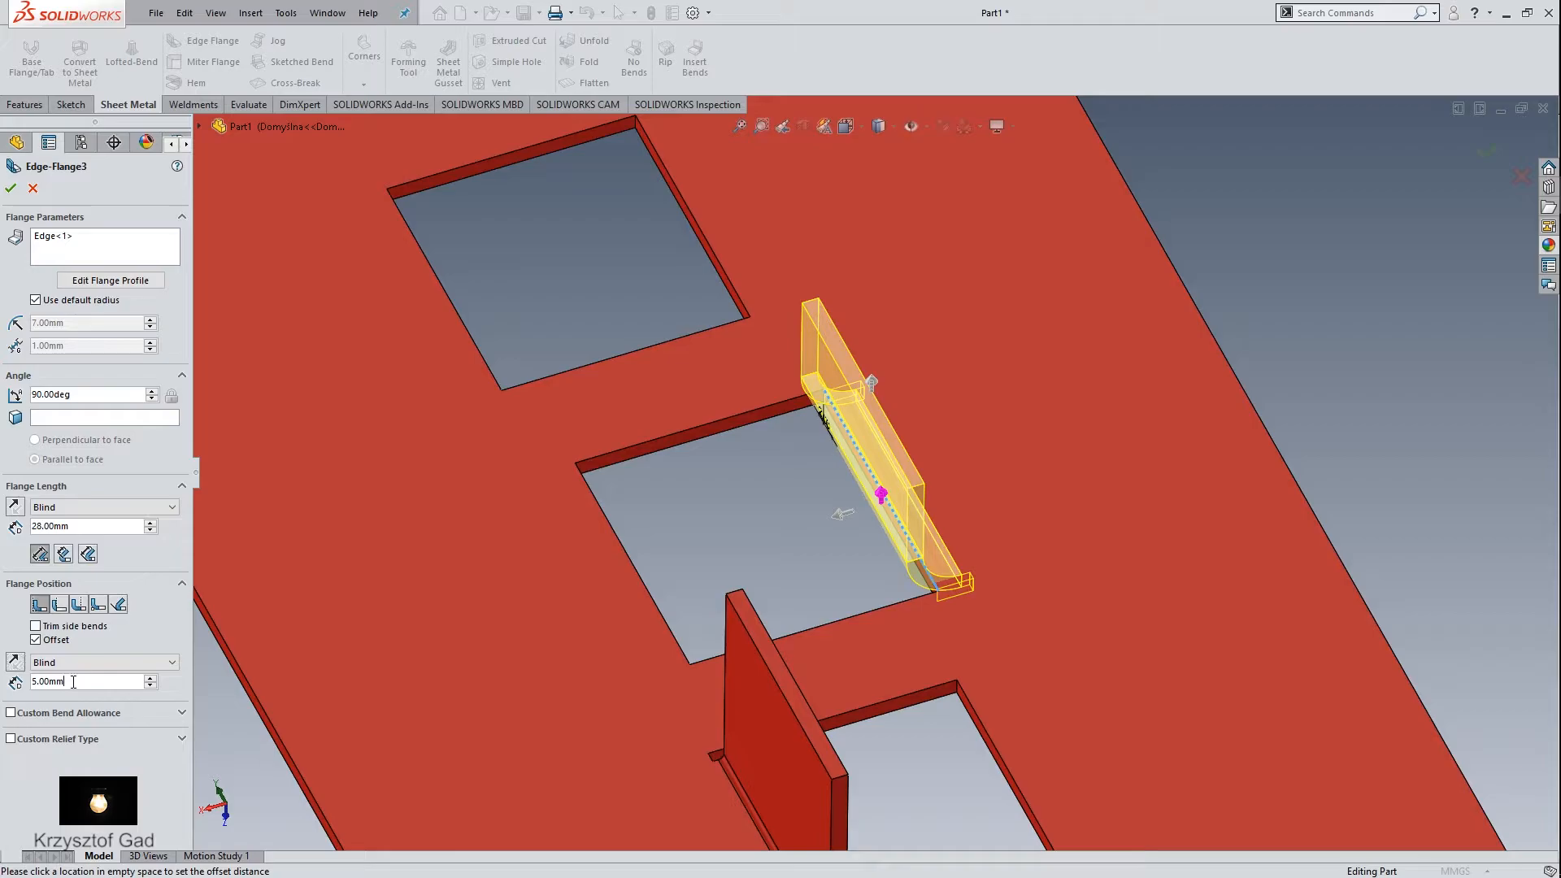
click(59, 640)
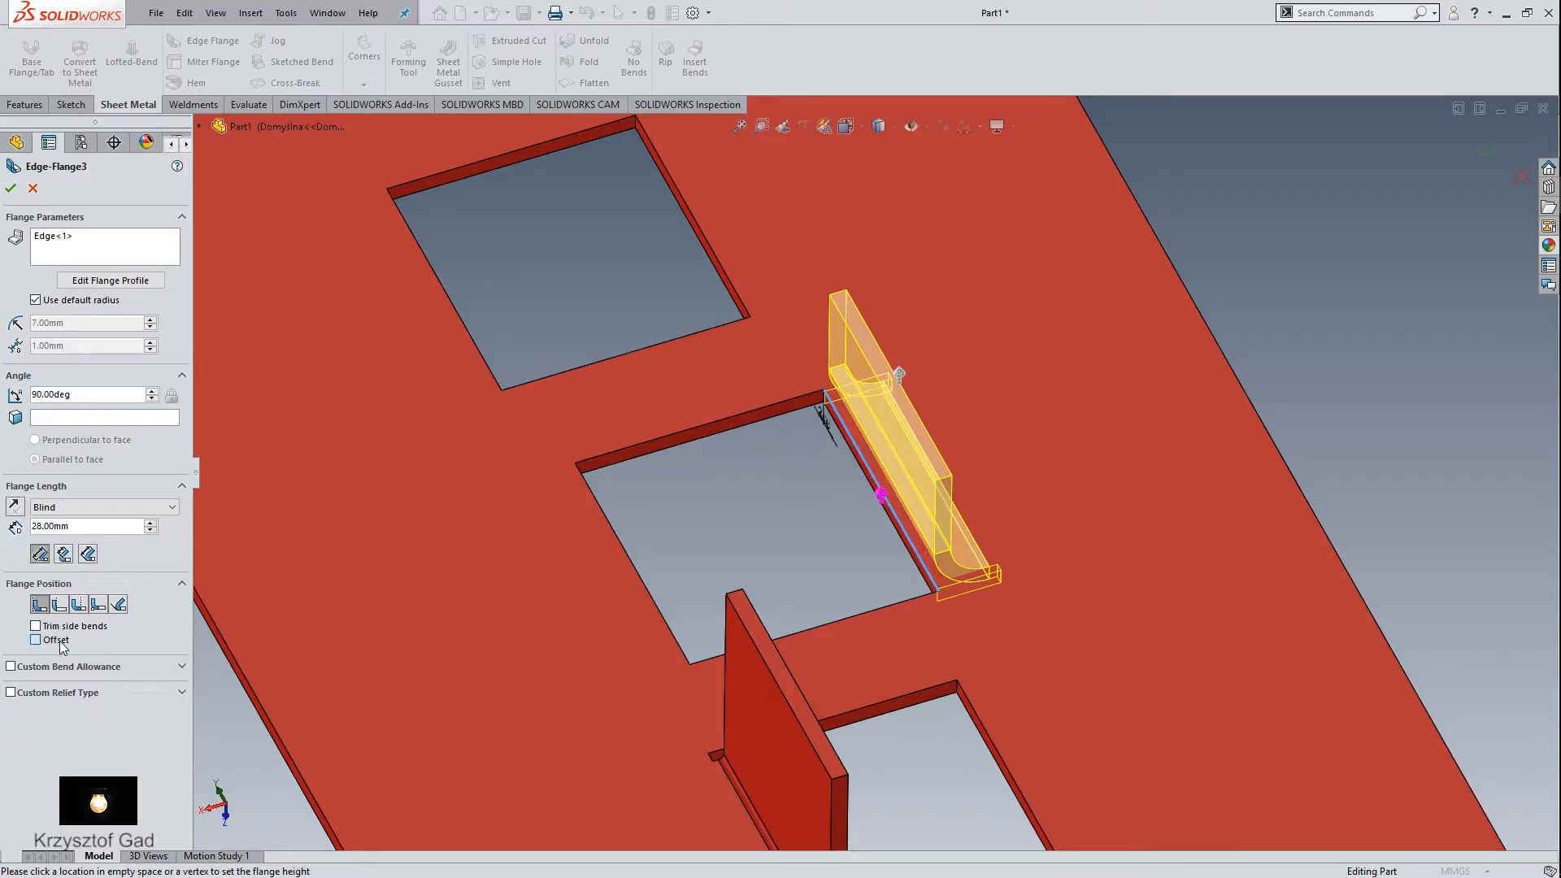
click(35, 639)
click(150, 678)
click(151, 678)
click(150, 686)
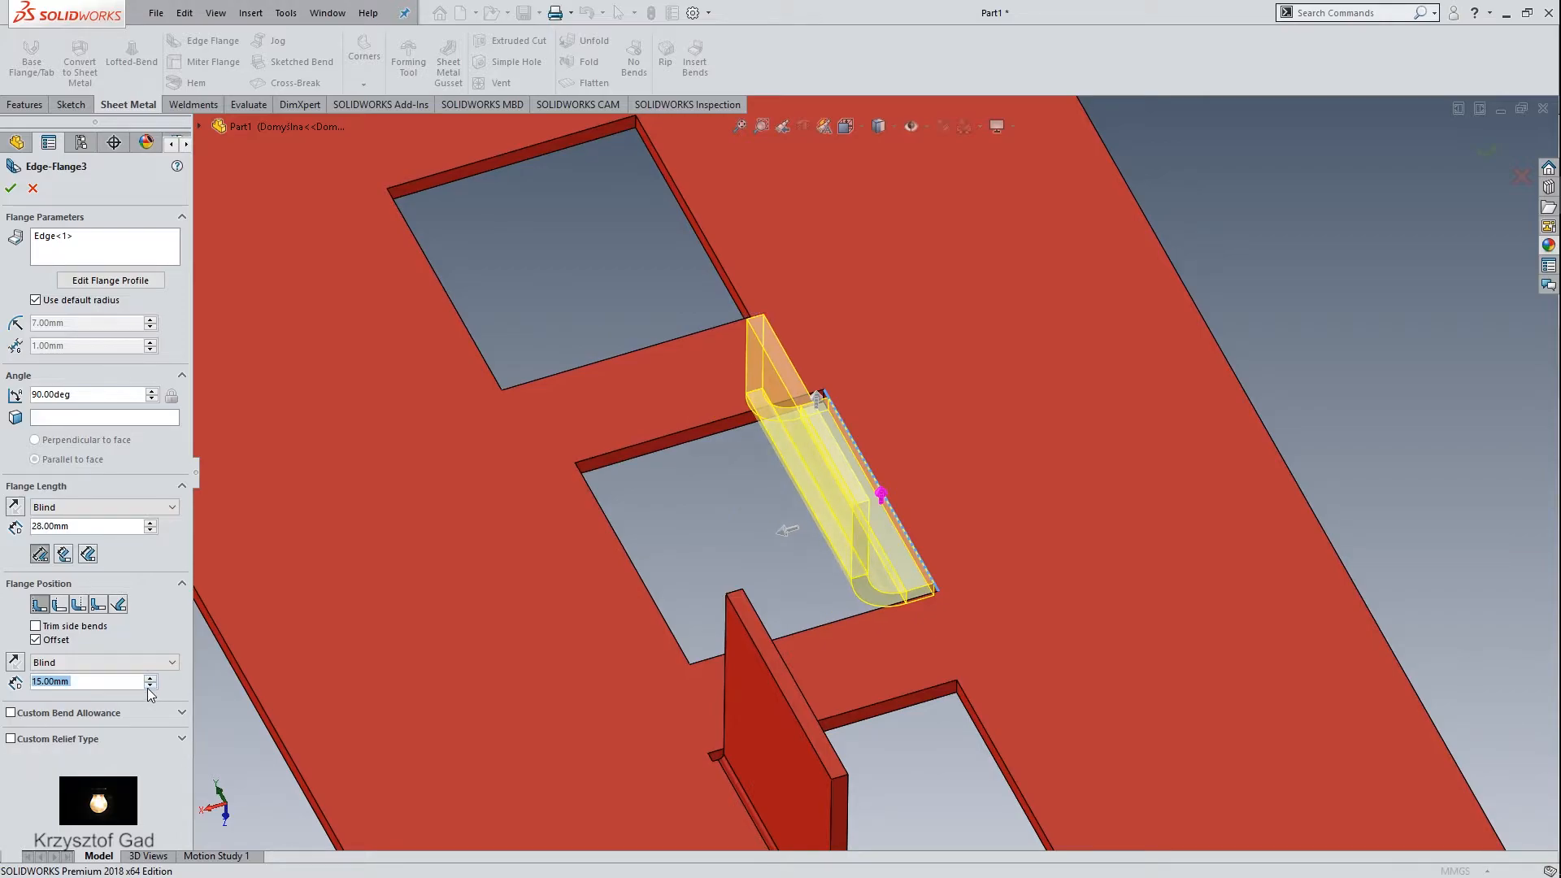
click(150, 686)
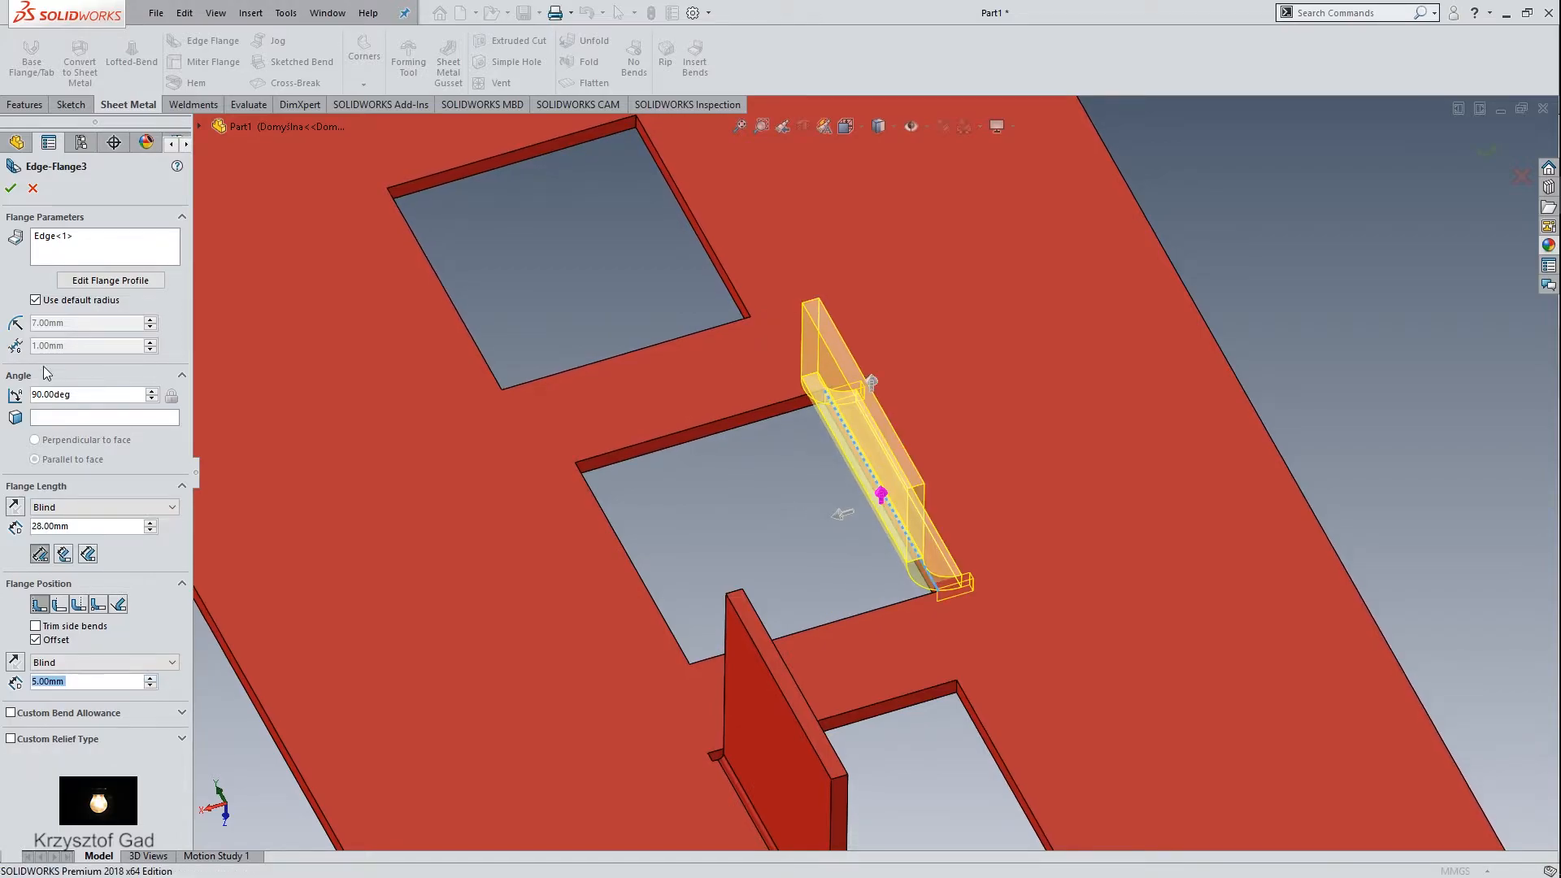
Step: Override the middle flap's default bend radius with 1 mm, set the flange length to 43 mm, and create the flange
click(36, 300)
text(1)
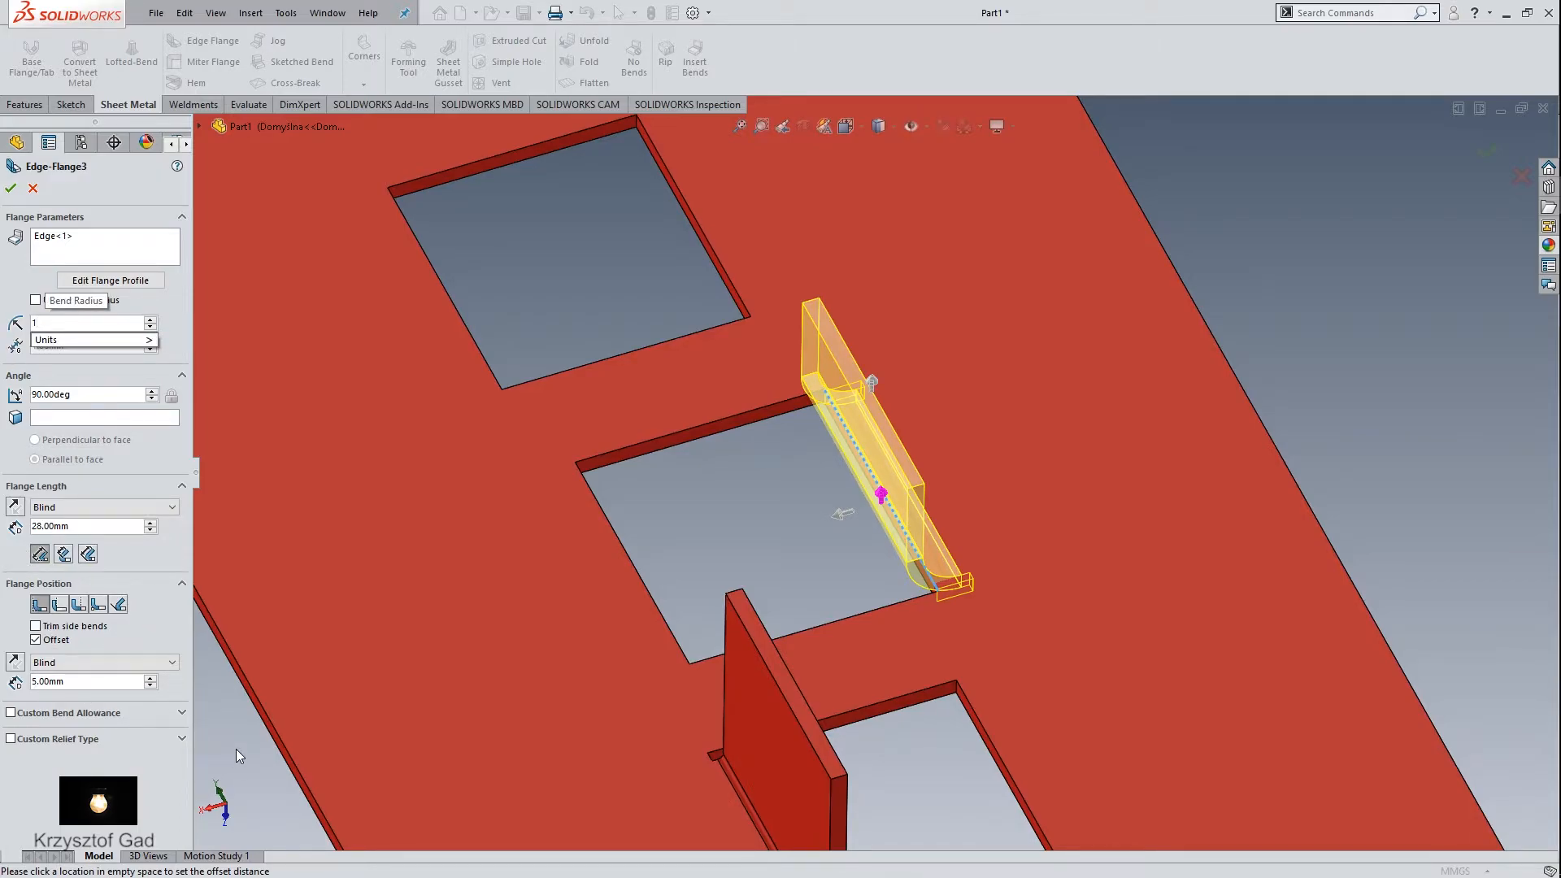
key(Return)
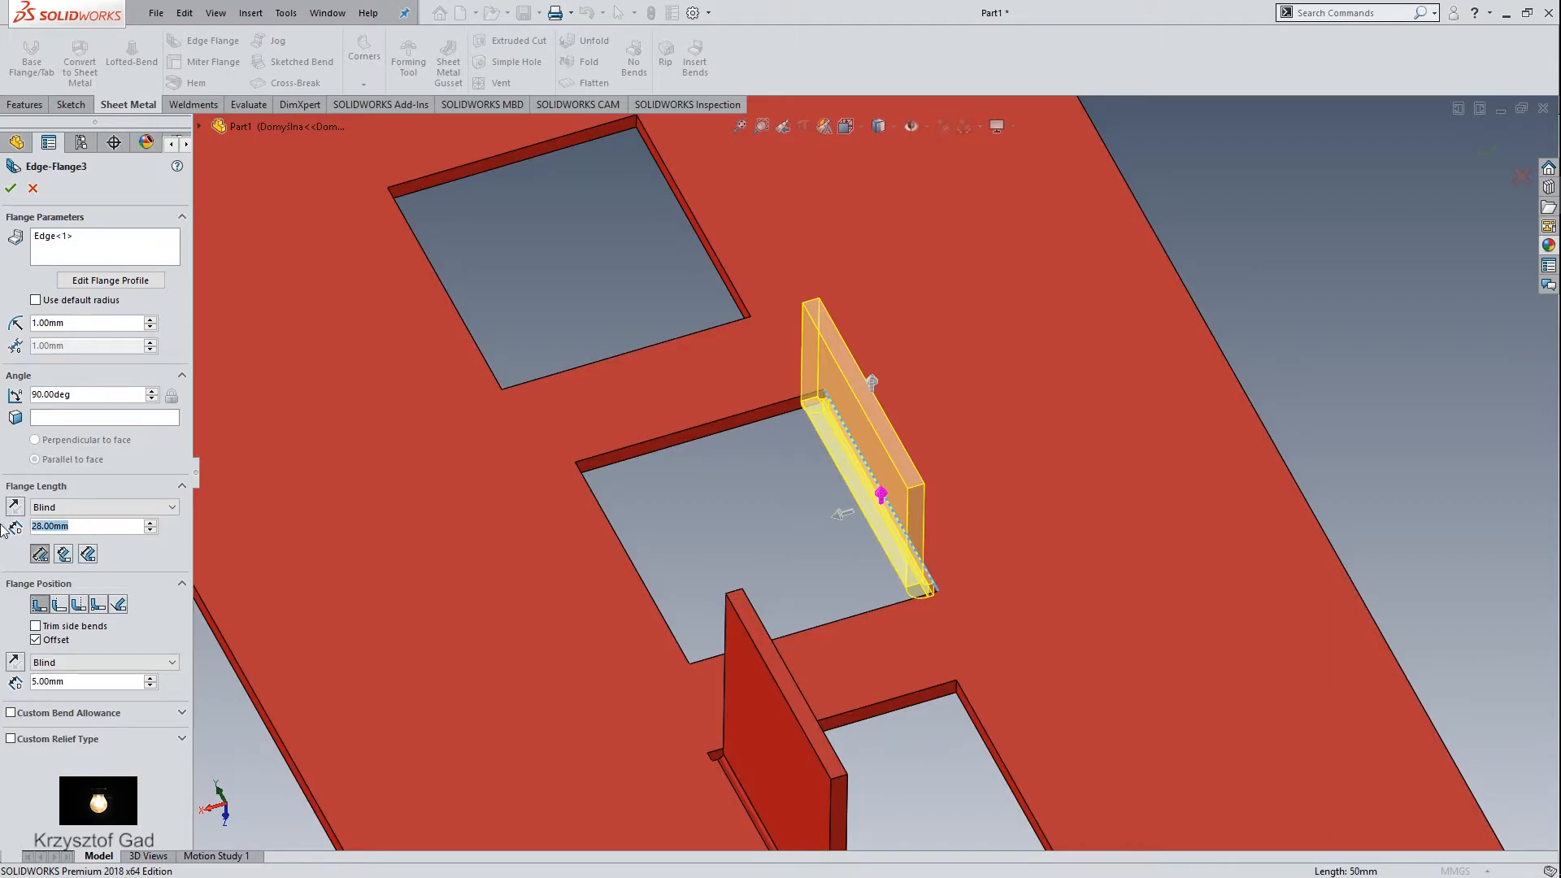
text(43)
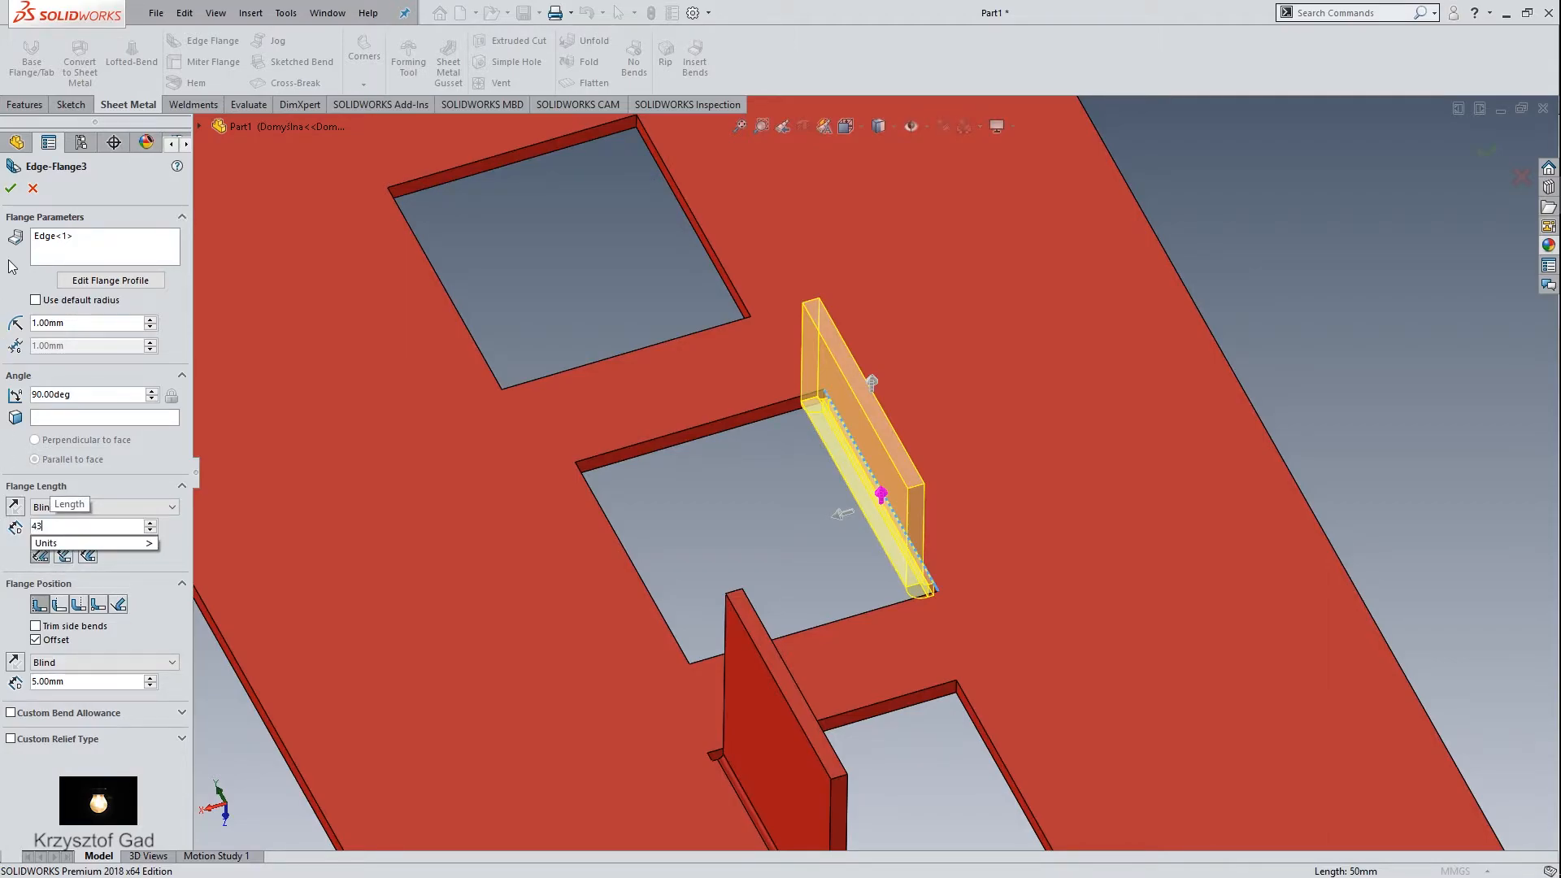
key(Return)
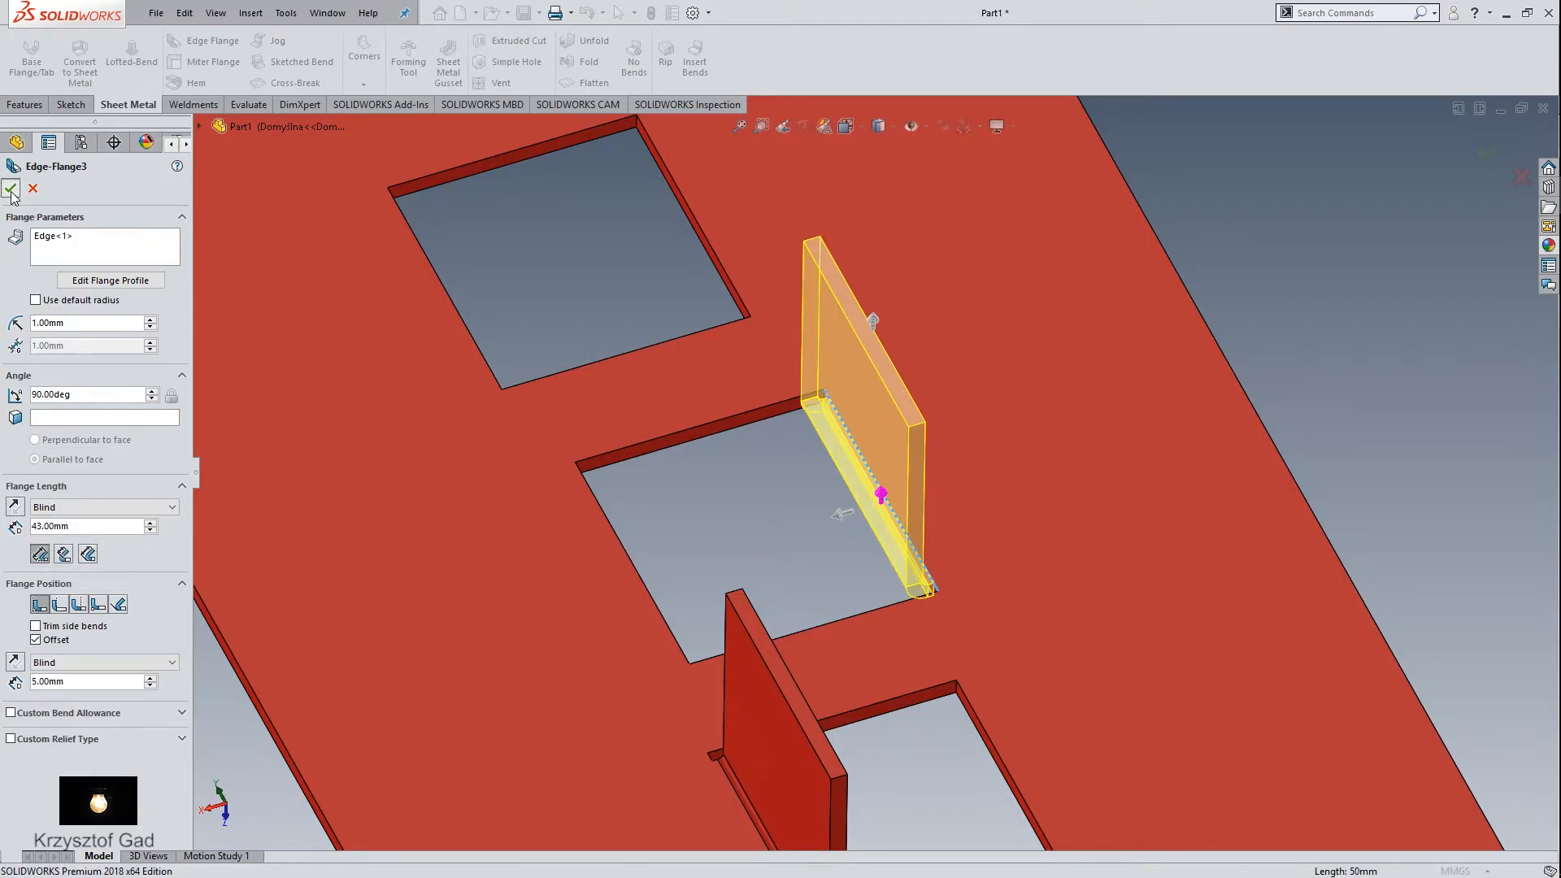
click(11, 191)
Step: Start an Edge Flange on the top window's vertical edge, on the lowest flap's side, with a custom bend radius of 1 mm
scroll(285, 258, up, 3)
middle_drag(289, 260, 334, 314)
scroll(337, 313, down, 5)
click(210, 43)
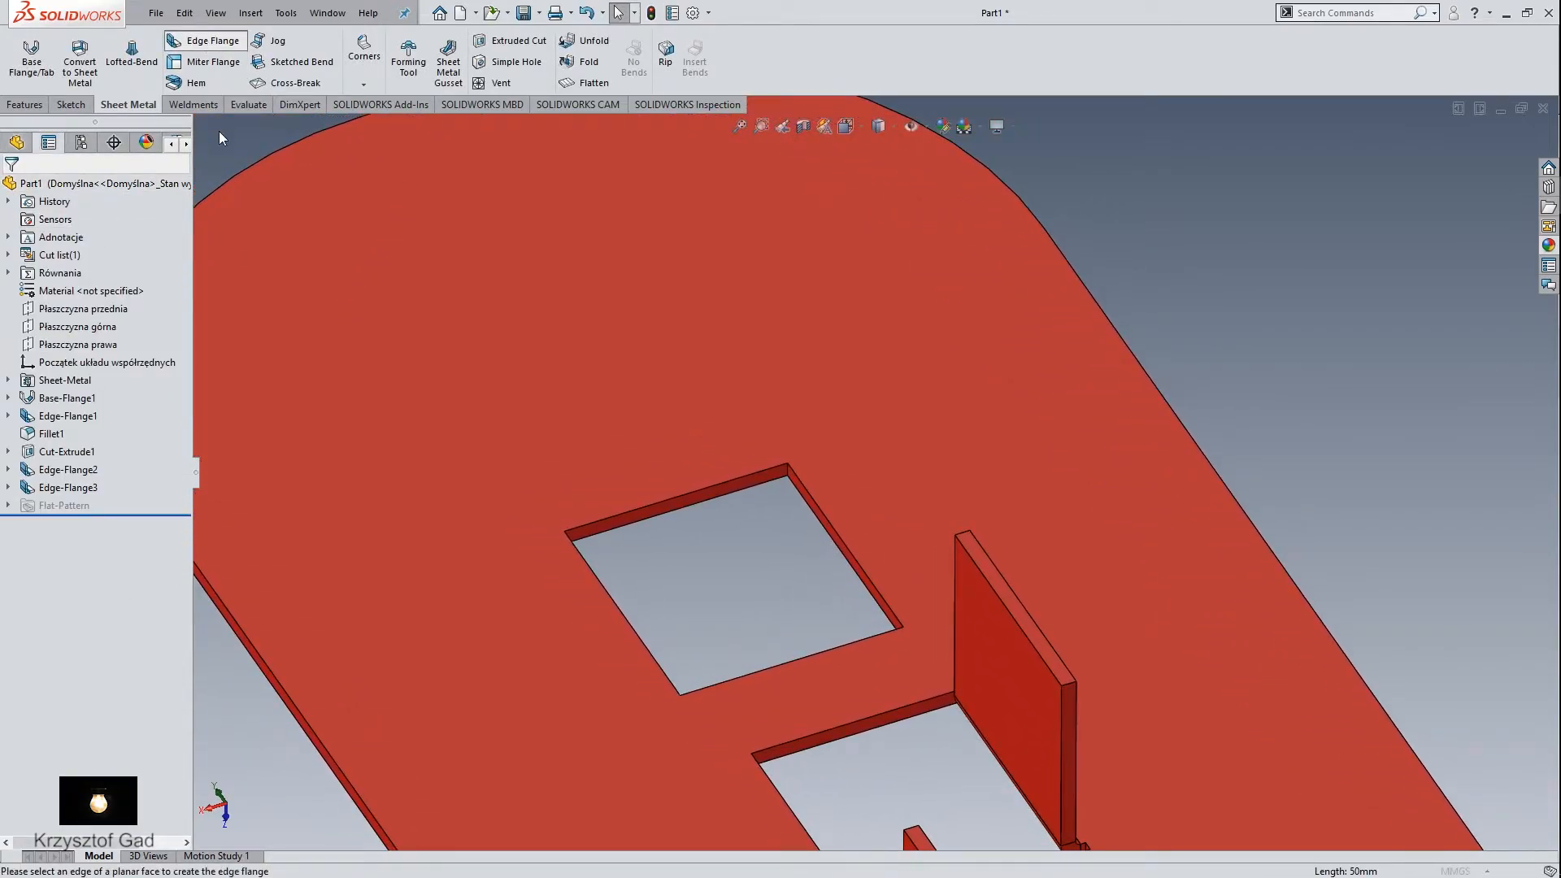
click(617, 611)
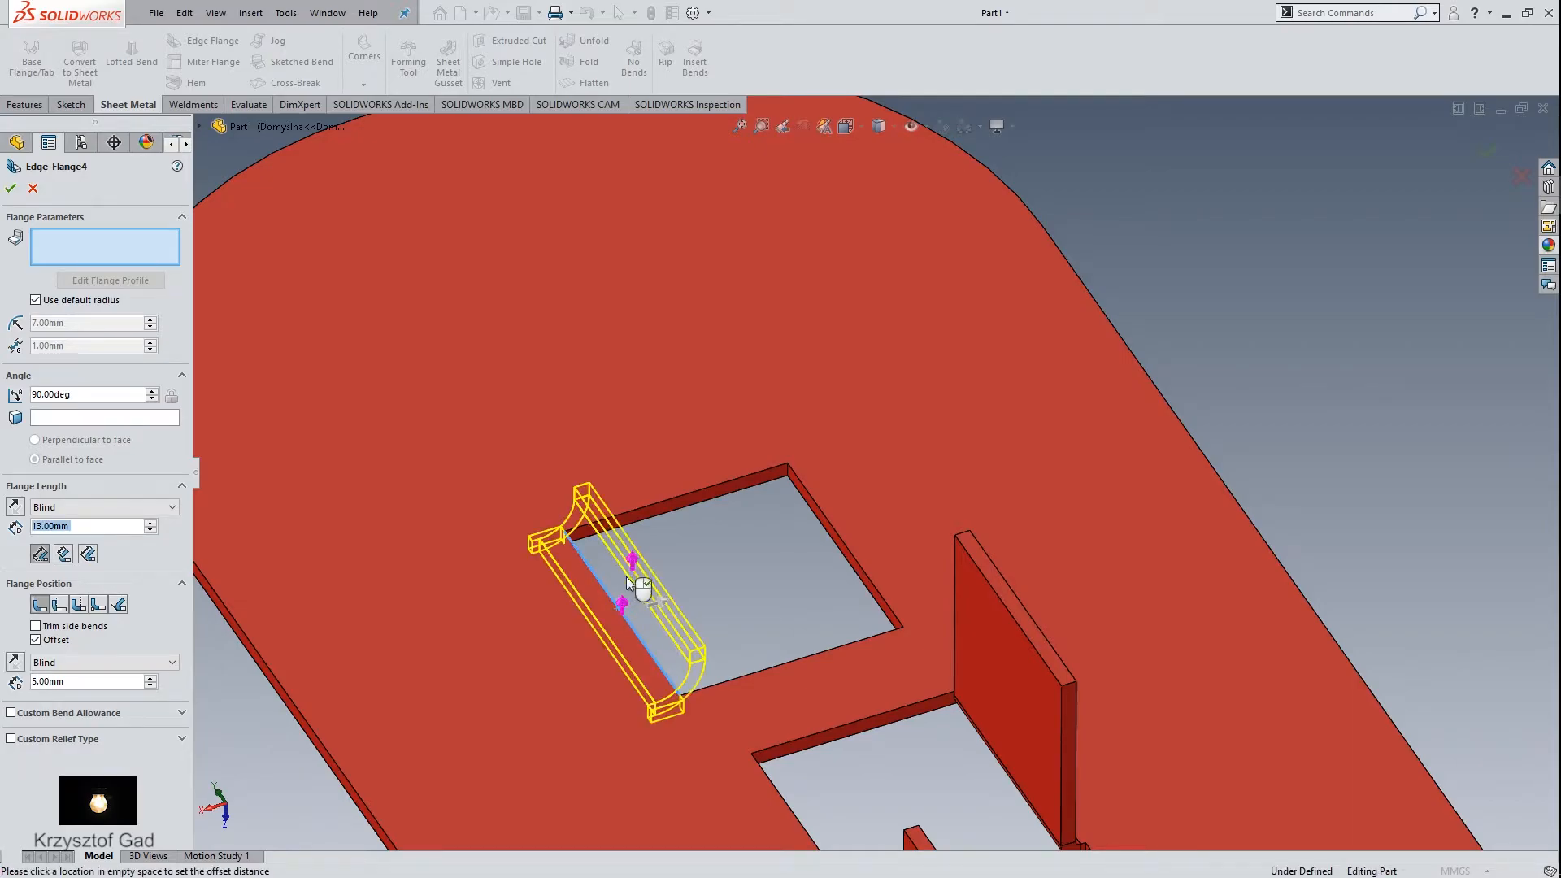
click(36, 300)
text(1)
key(Return)
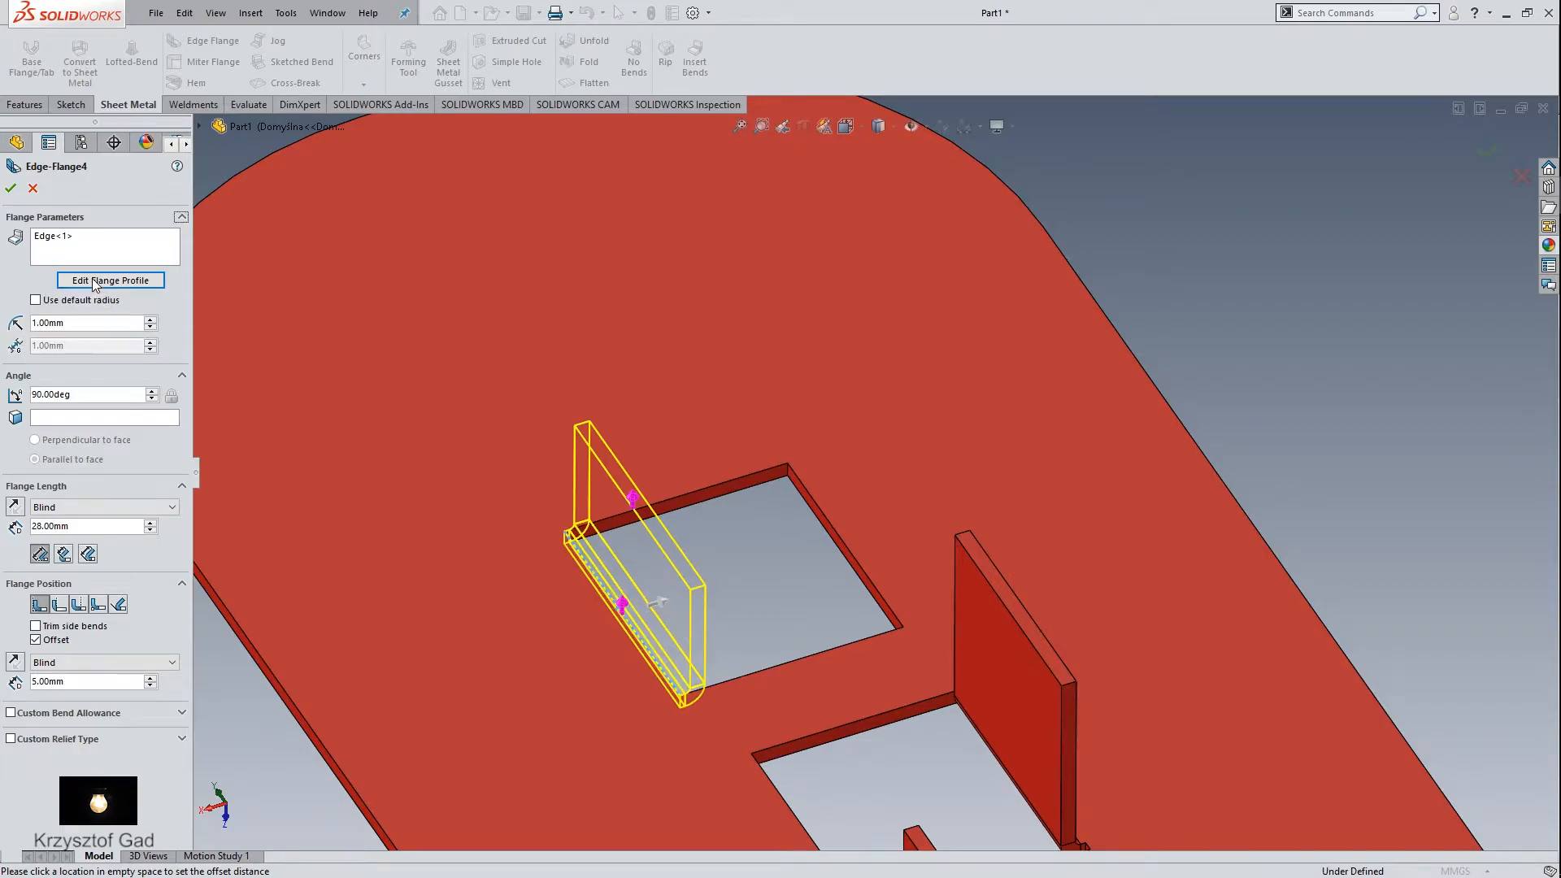
Step: Open the top window's flange profile for editing and pull both side lines inward from the window corners
click(99, 287)
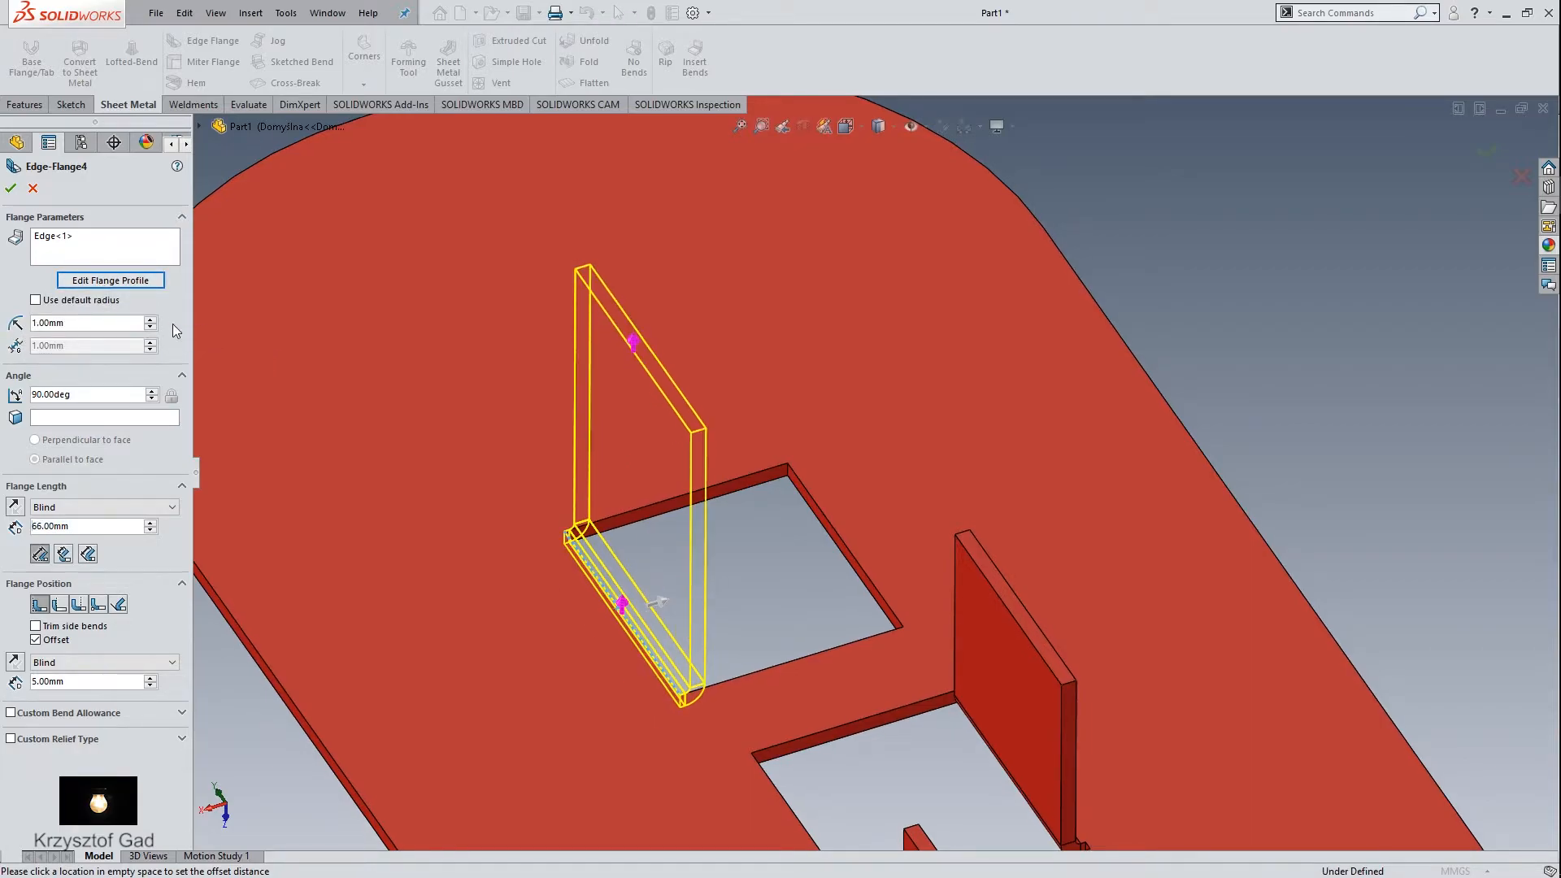
click(137, 290)
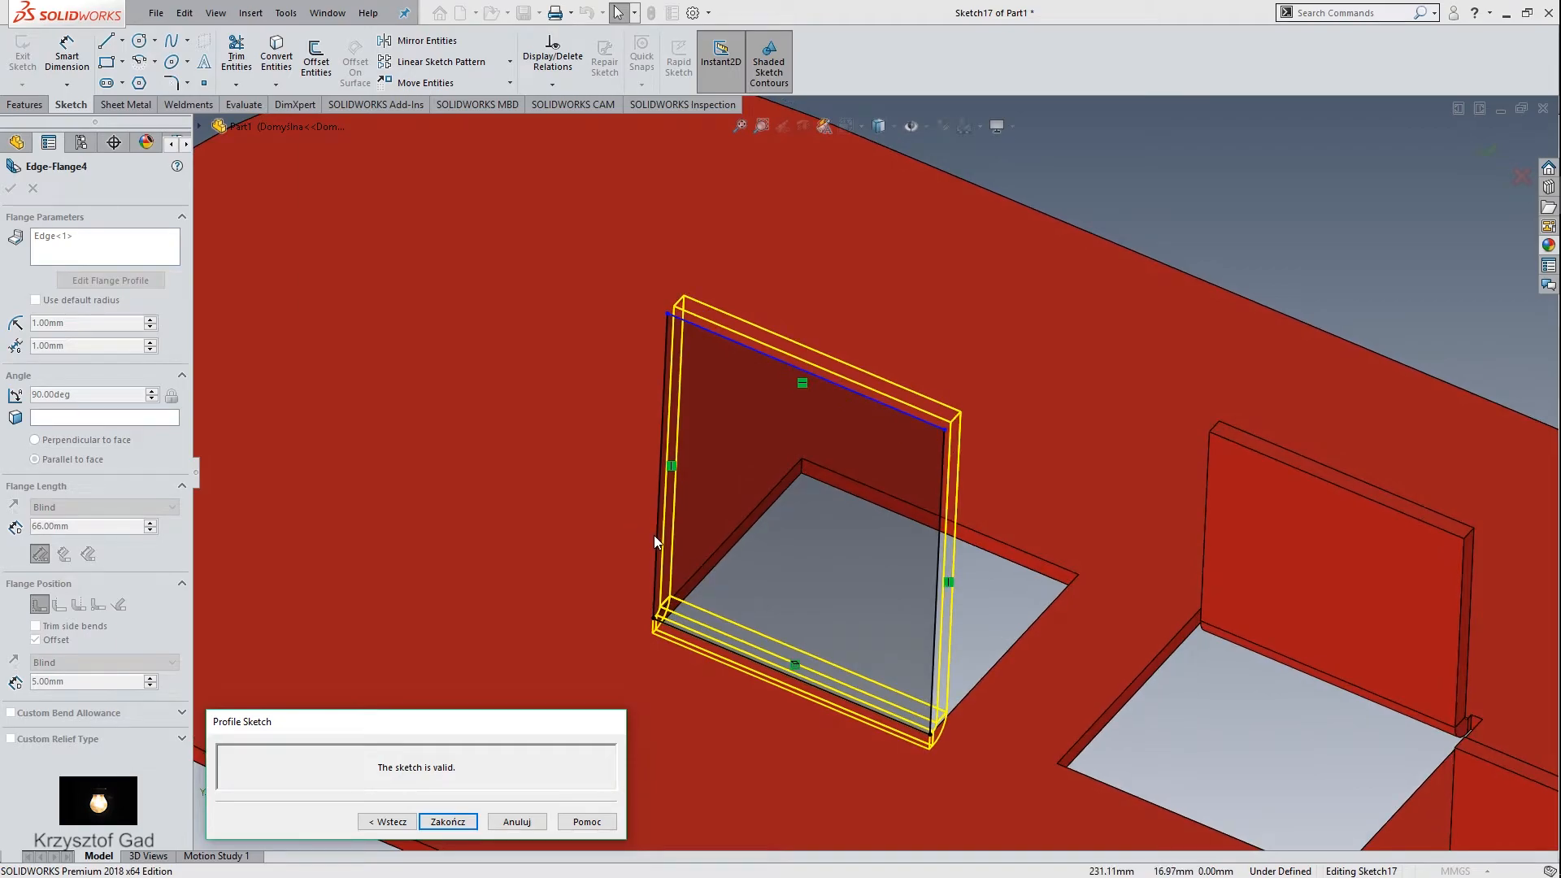
drag(653, 534, 683, 539)
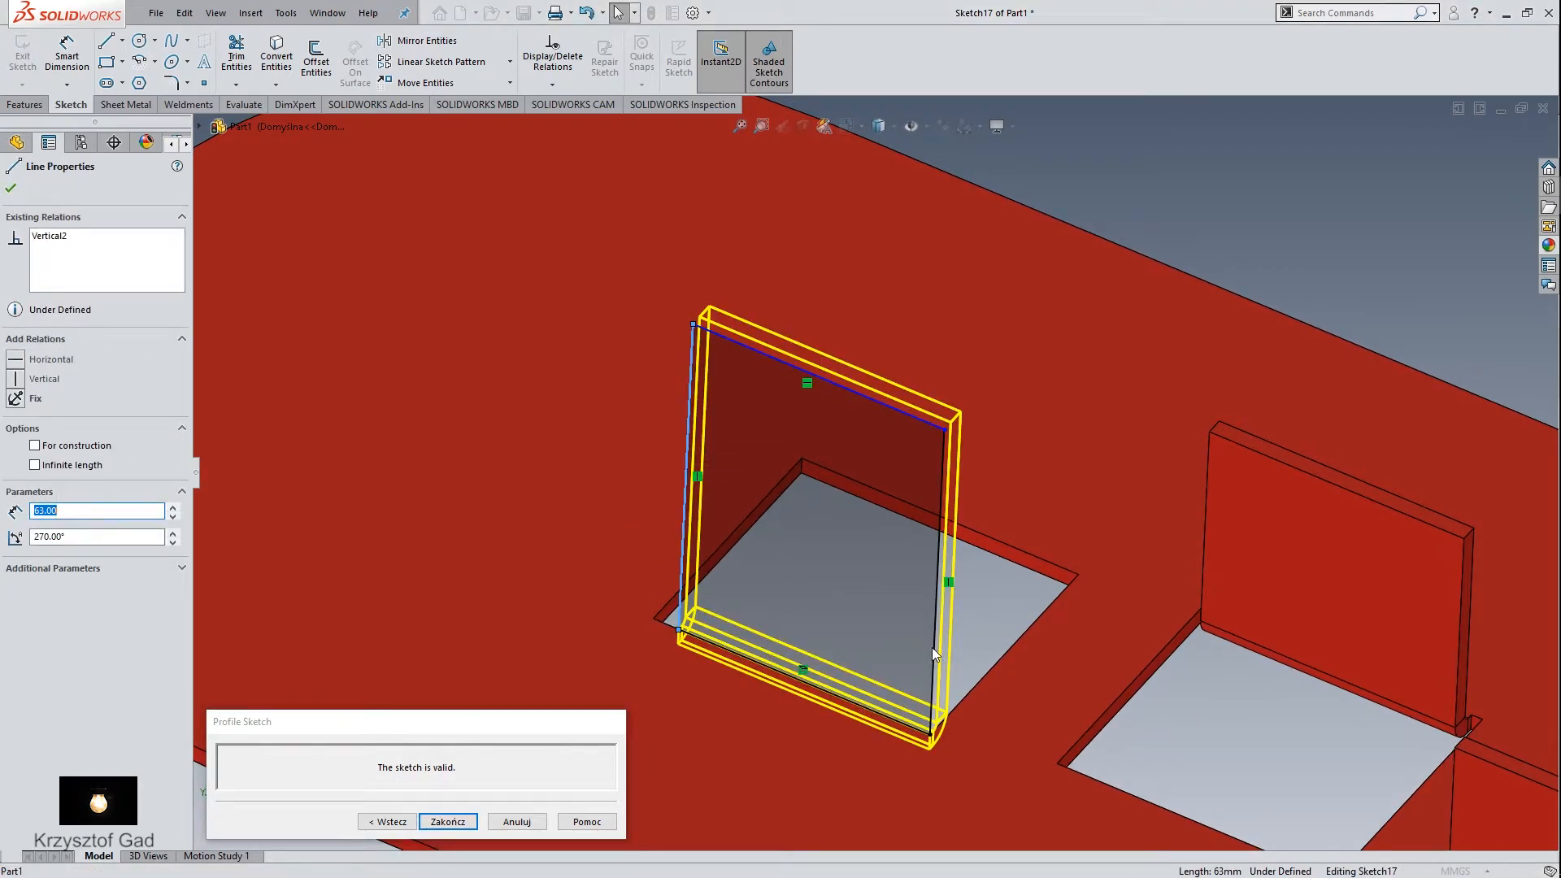
drag(933, 647, 904, 646)
click(1083, 603)
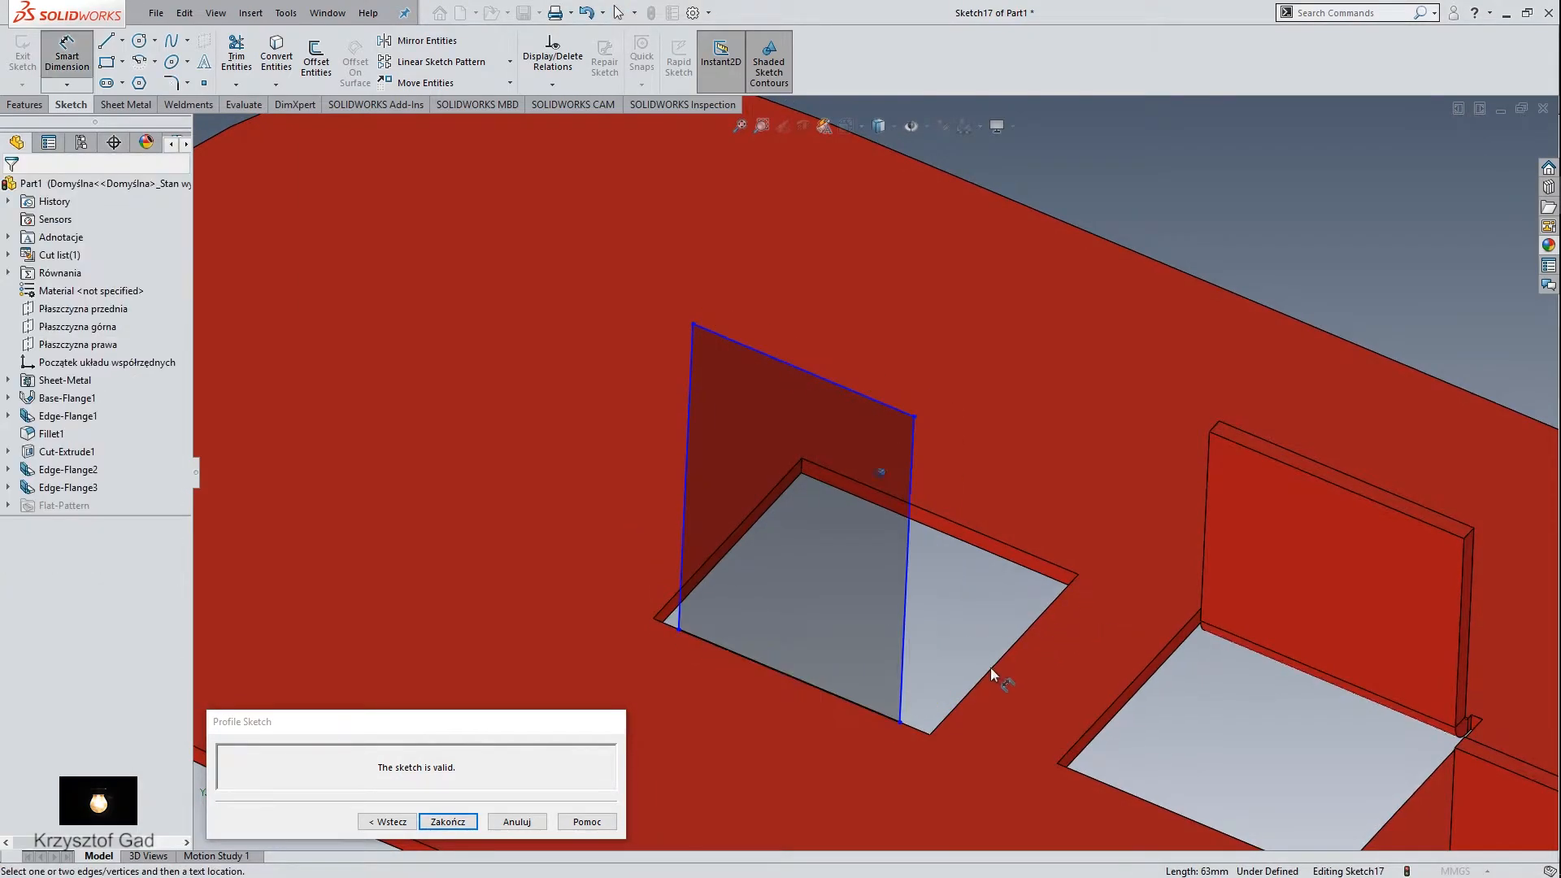
Step: Dimension the profile side line nearest the middle window 2 mm from the top window's corner
scroll(926, 638, down, 8)
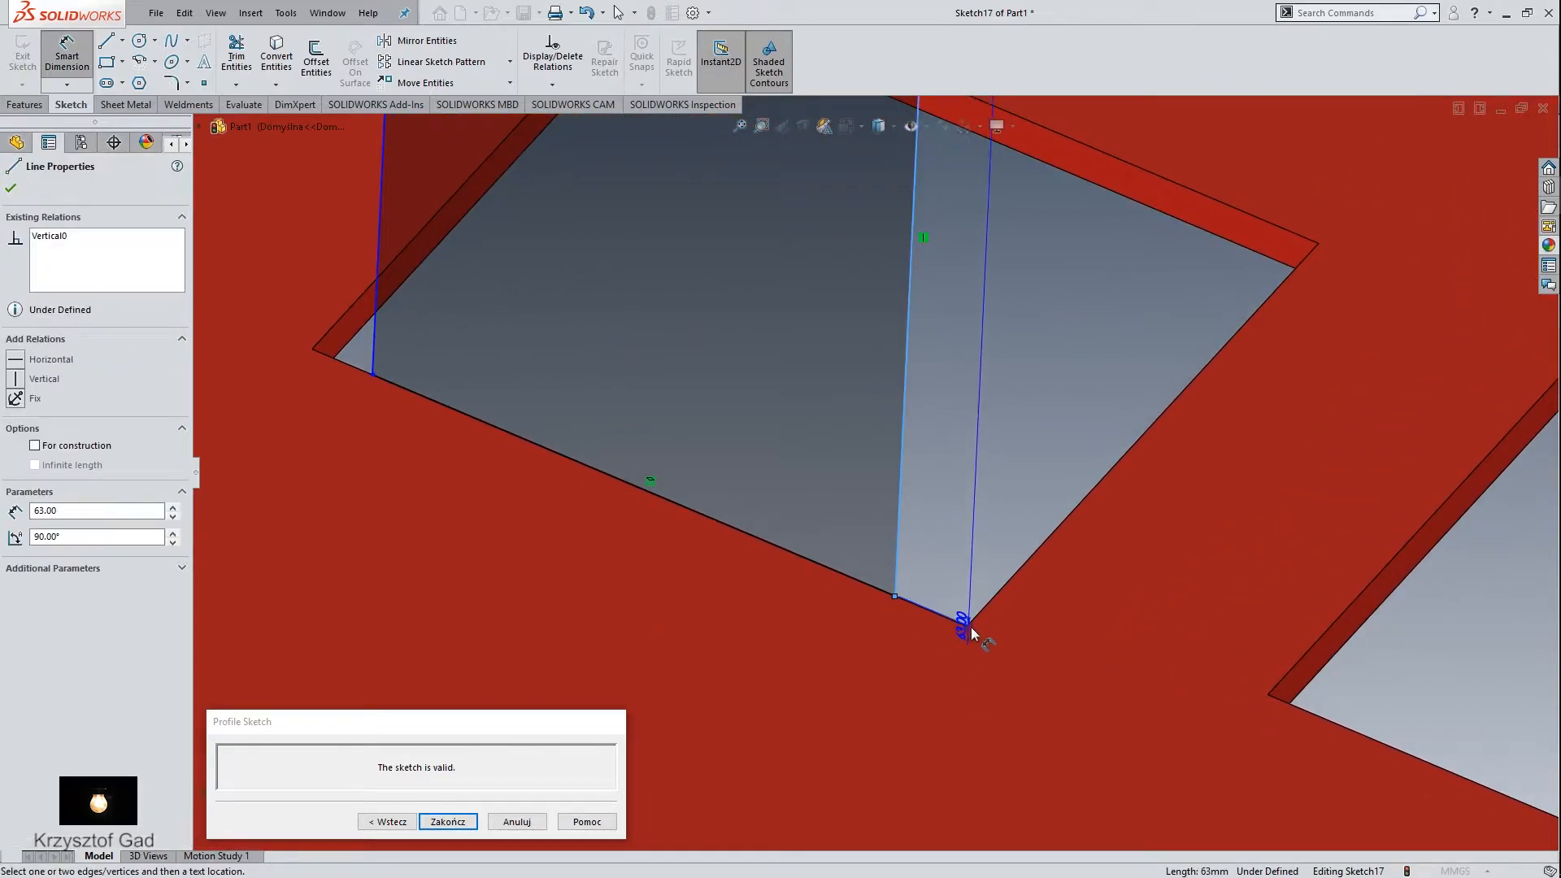
click(968, 616)
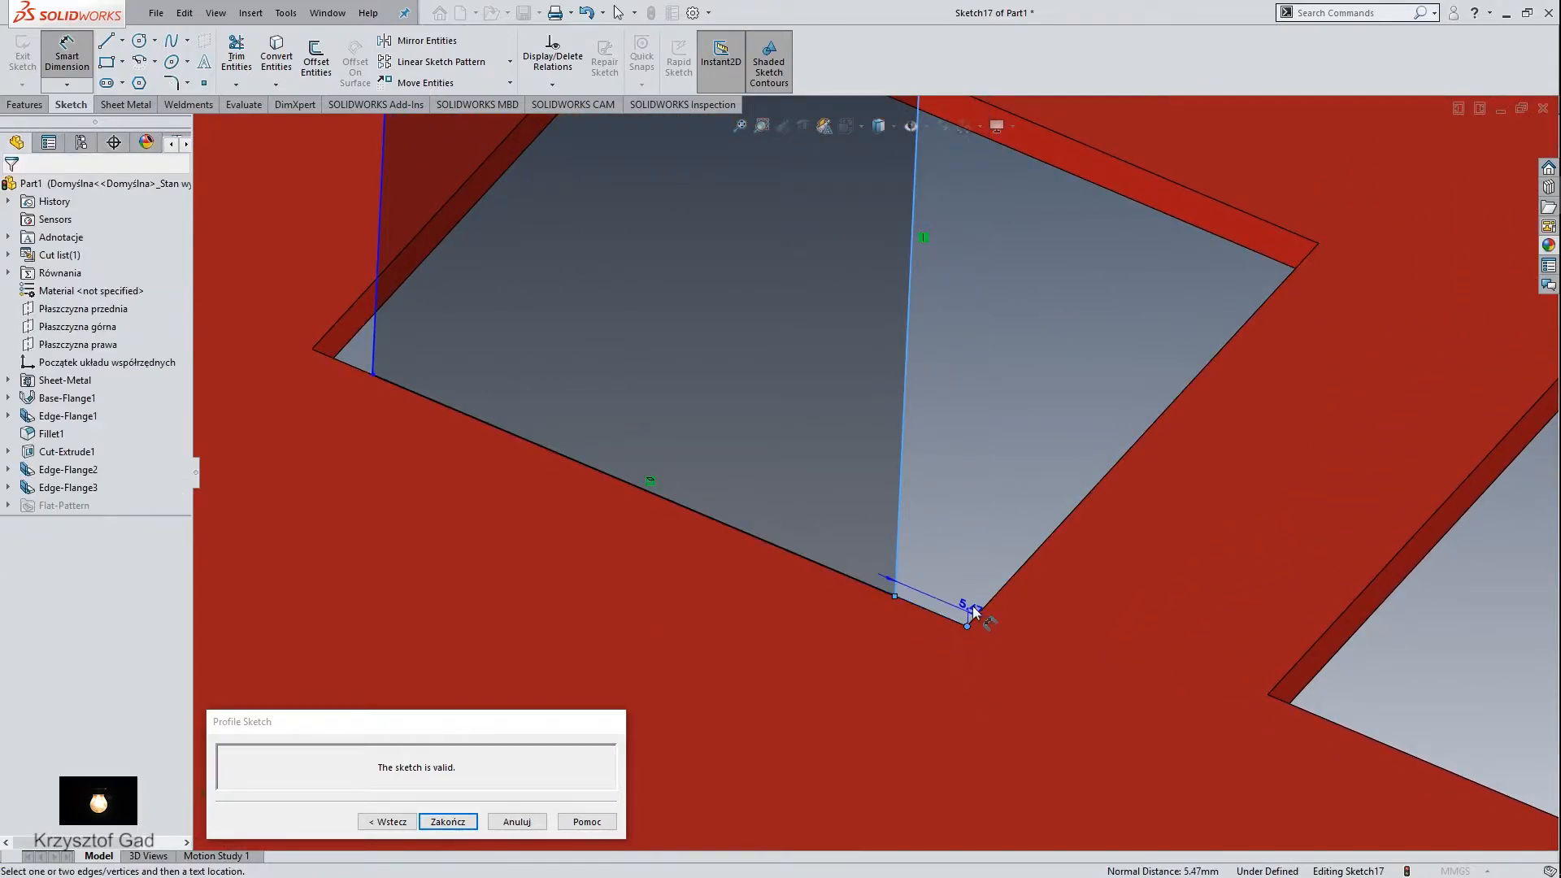
click(979, 562)
text(2)
key(Return)
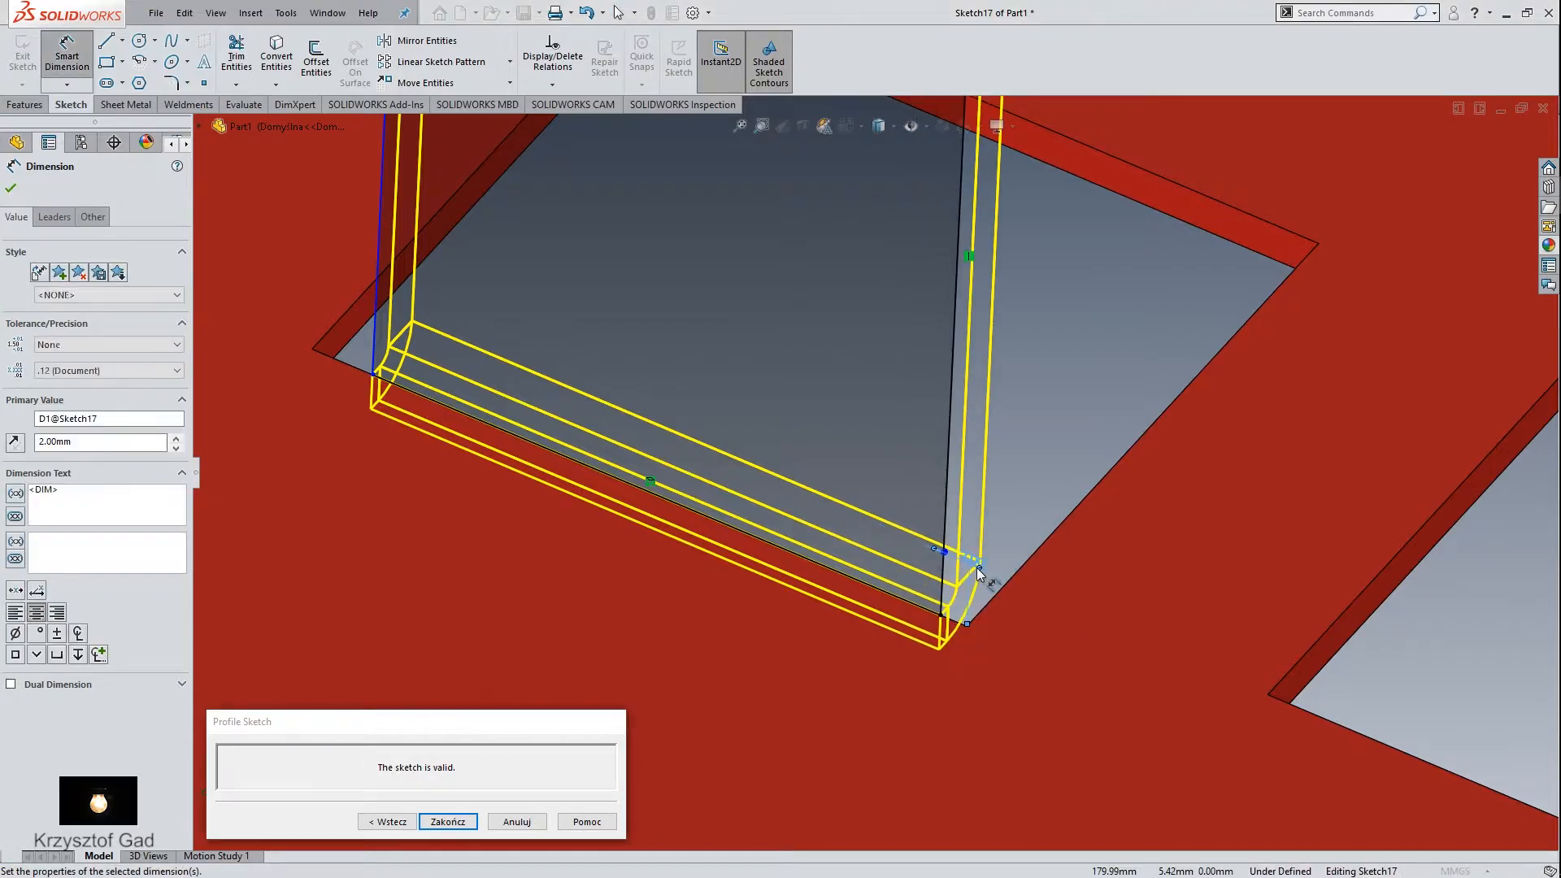
Step: Dimension the profile side line farthest from the middle window 2 mm from the top window's other corner
click(375, 333)
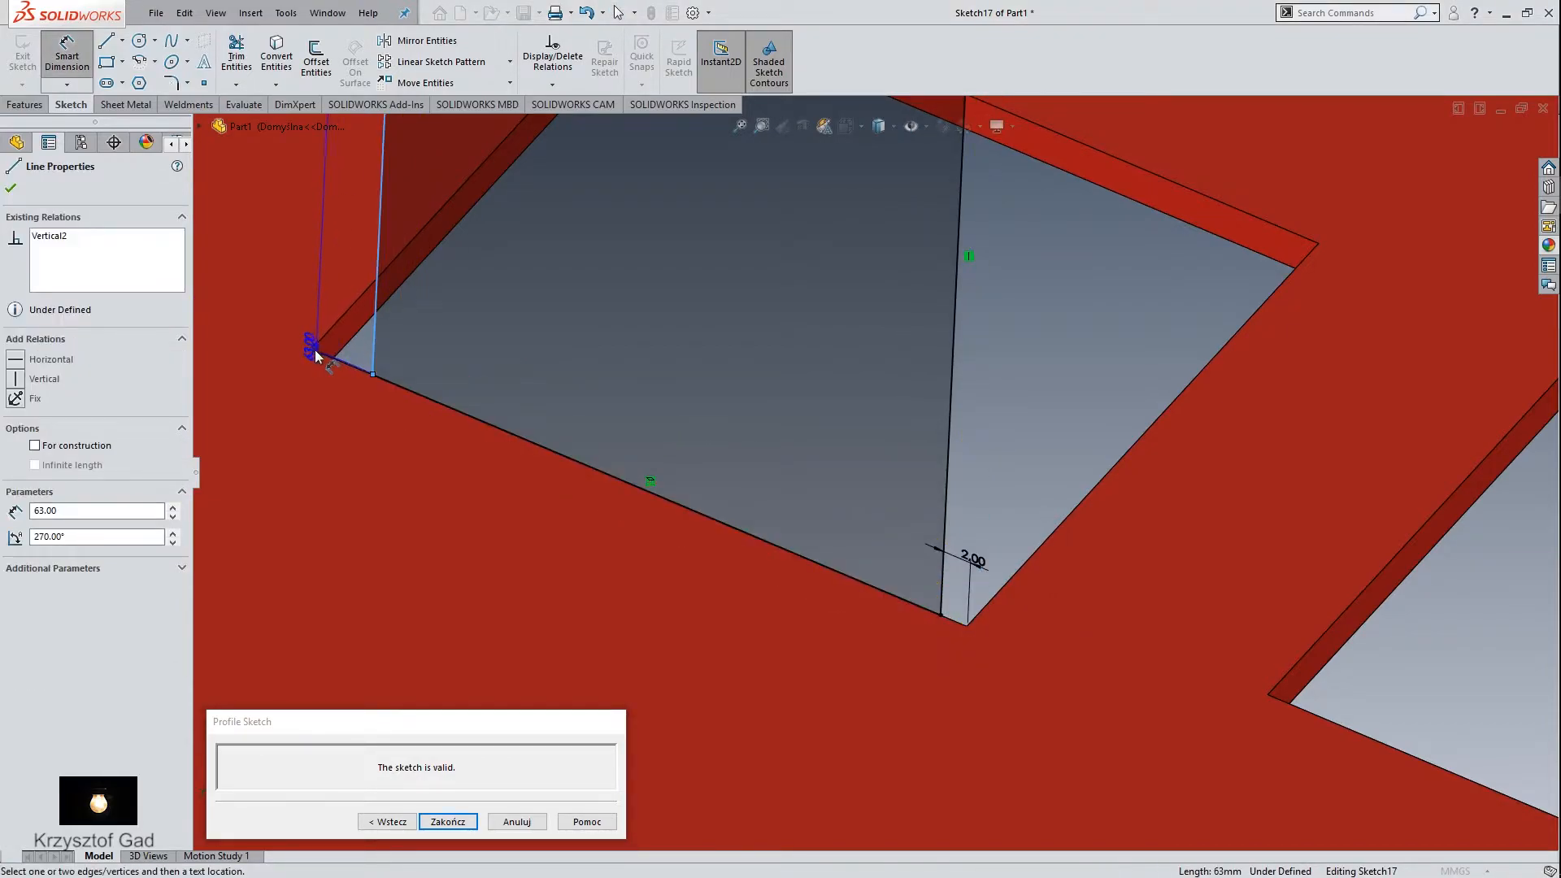
click(312, 348)
click(333, 338)
text(2)
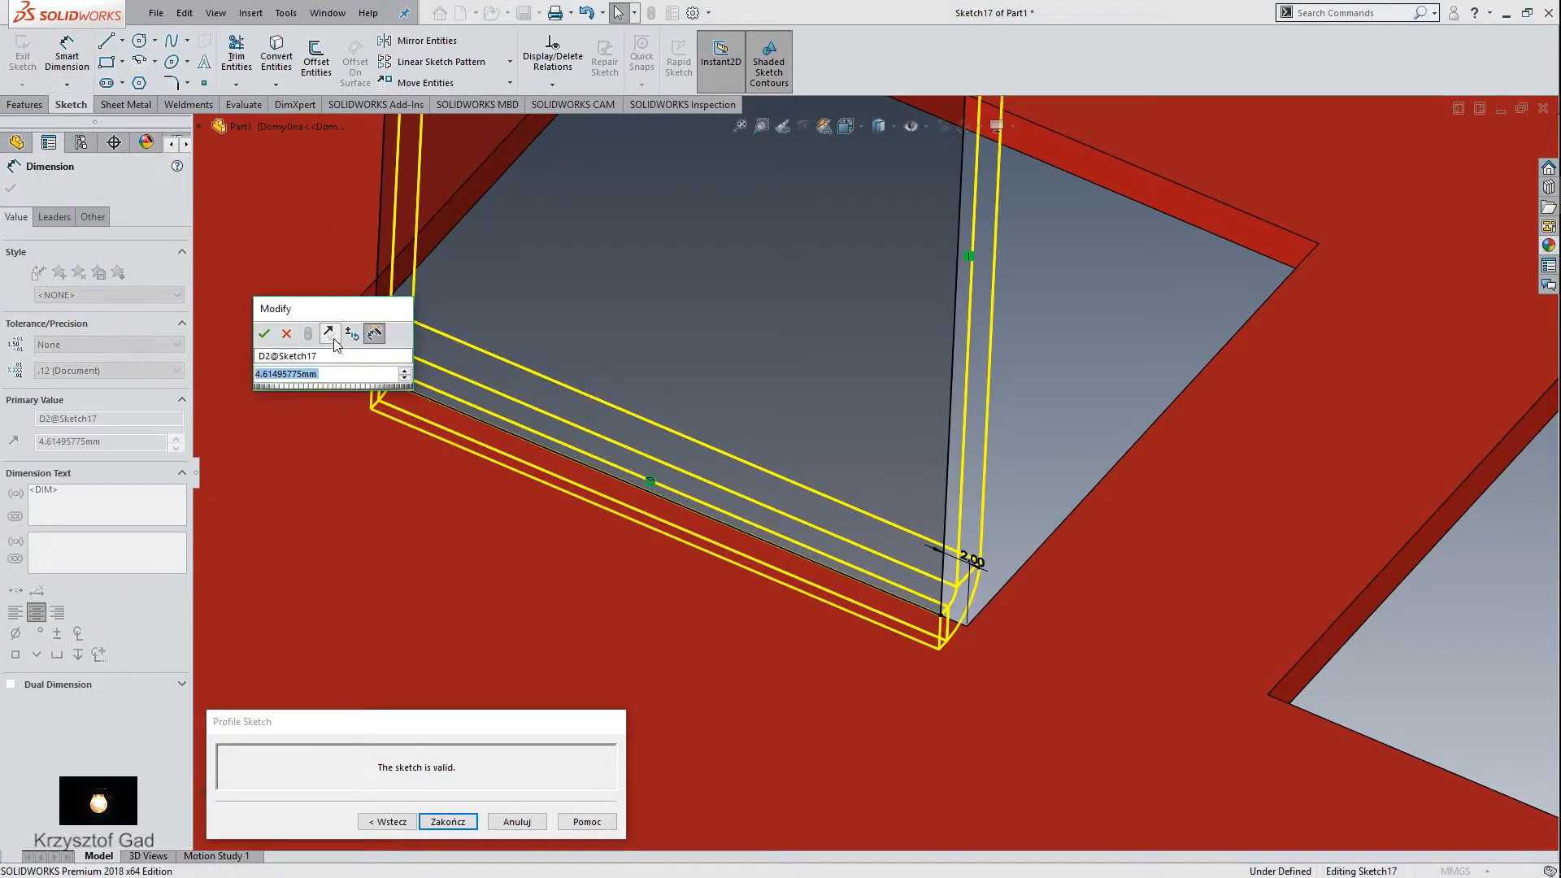
key(Return)
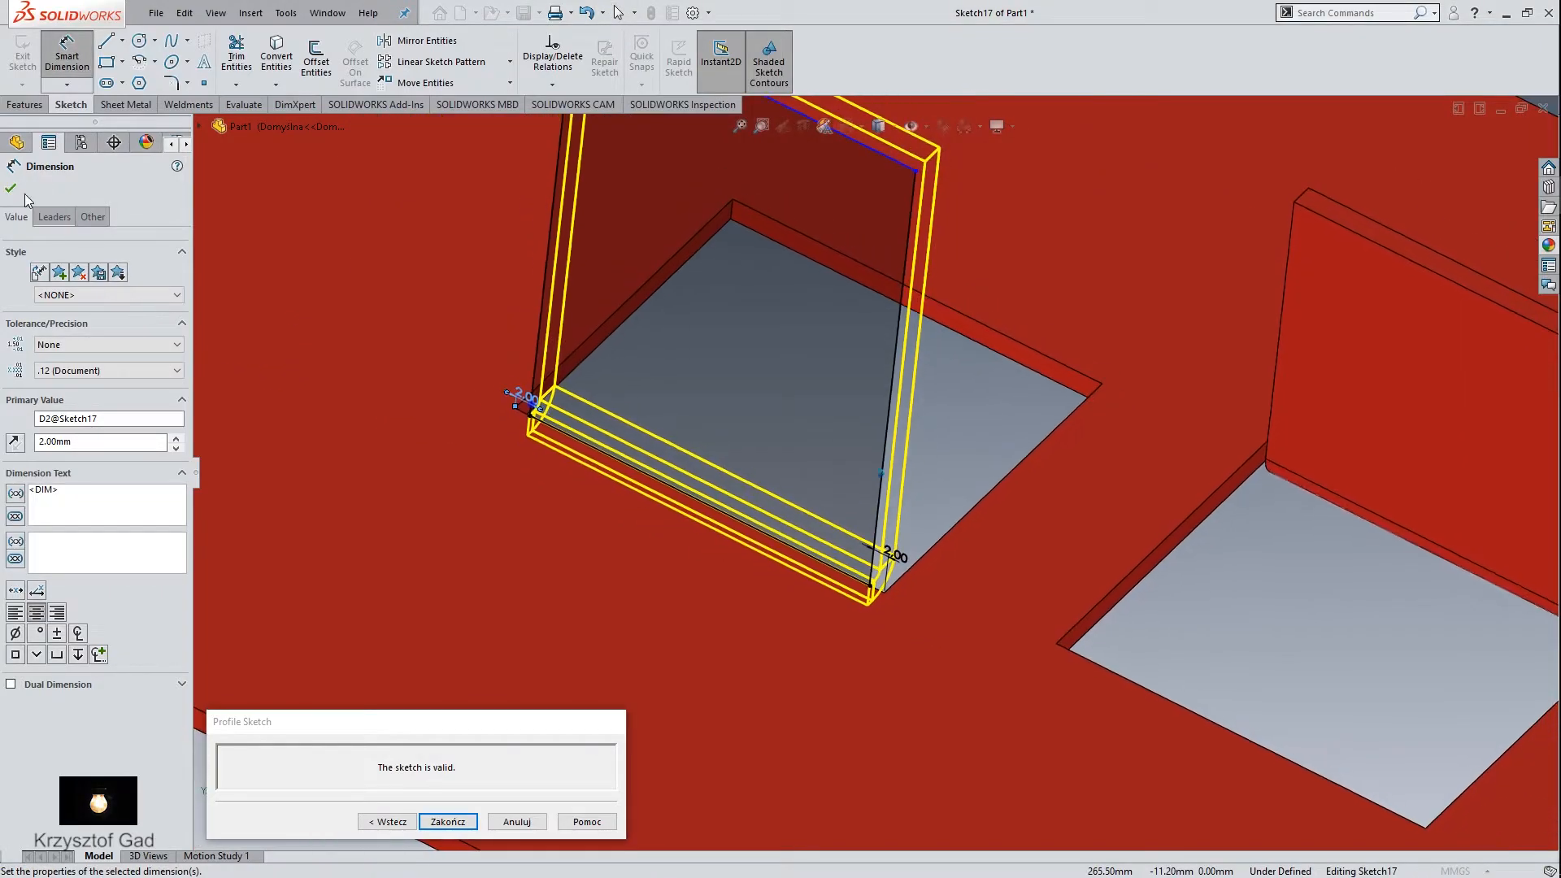
Step: Return to the flange parameters, set the top flap's length to 43 mm, and create the flange
click(447, 821)
click(72, 640)
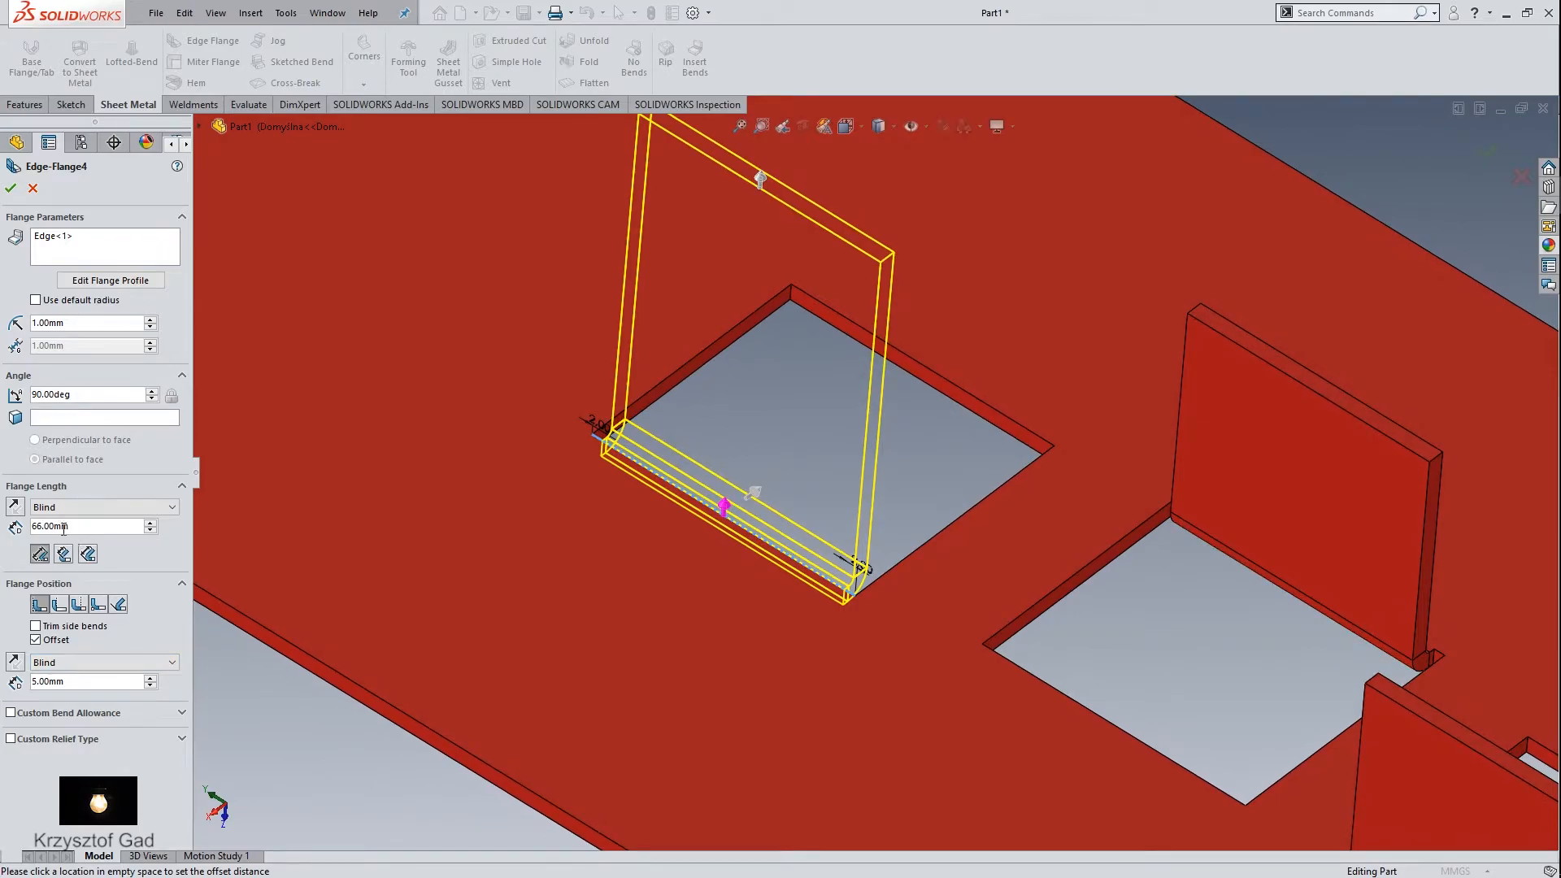
text(43)
key(Return)
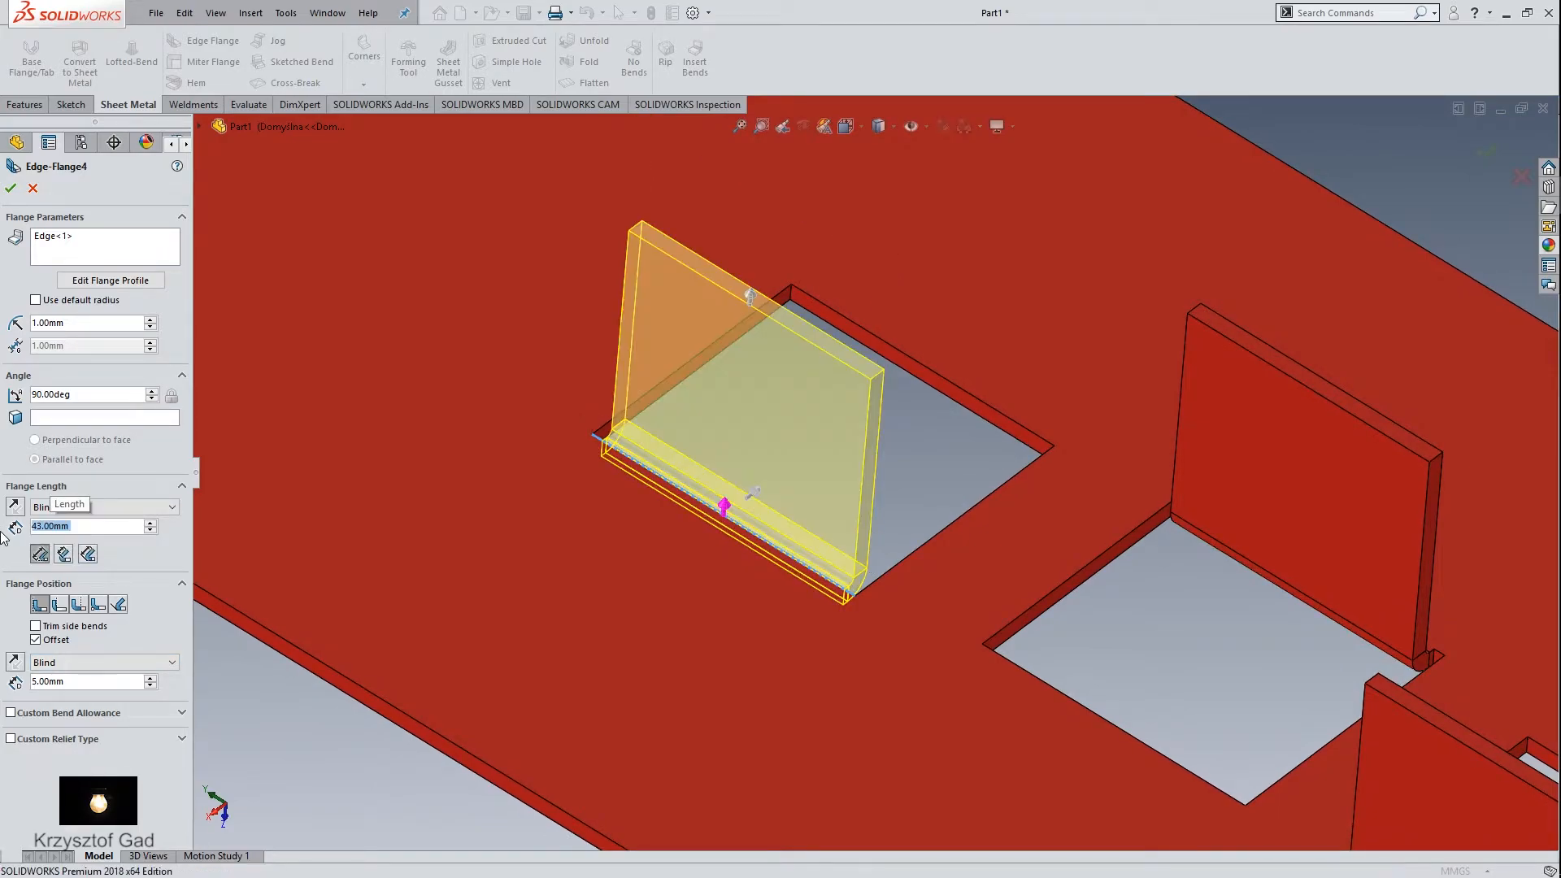
key(Return)
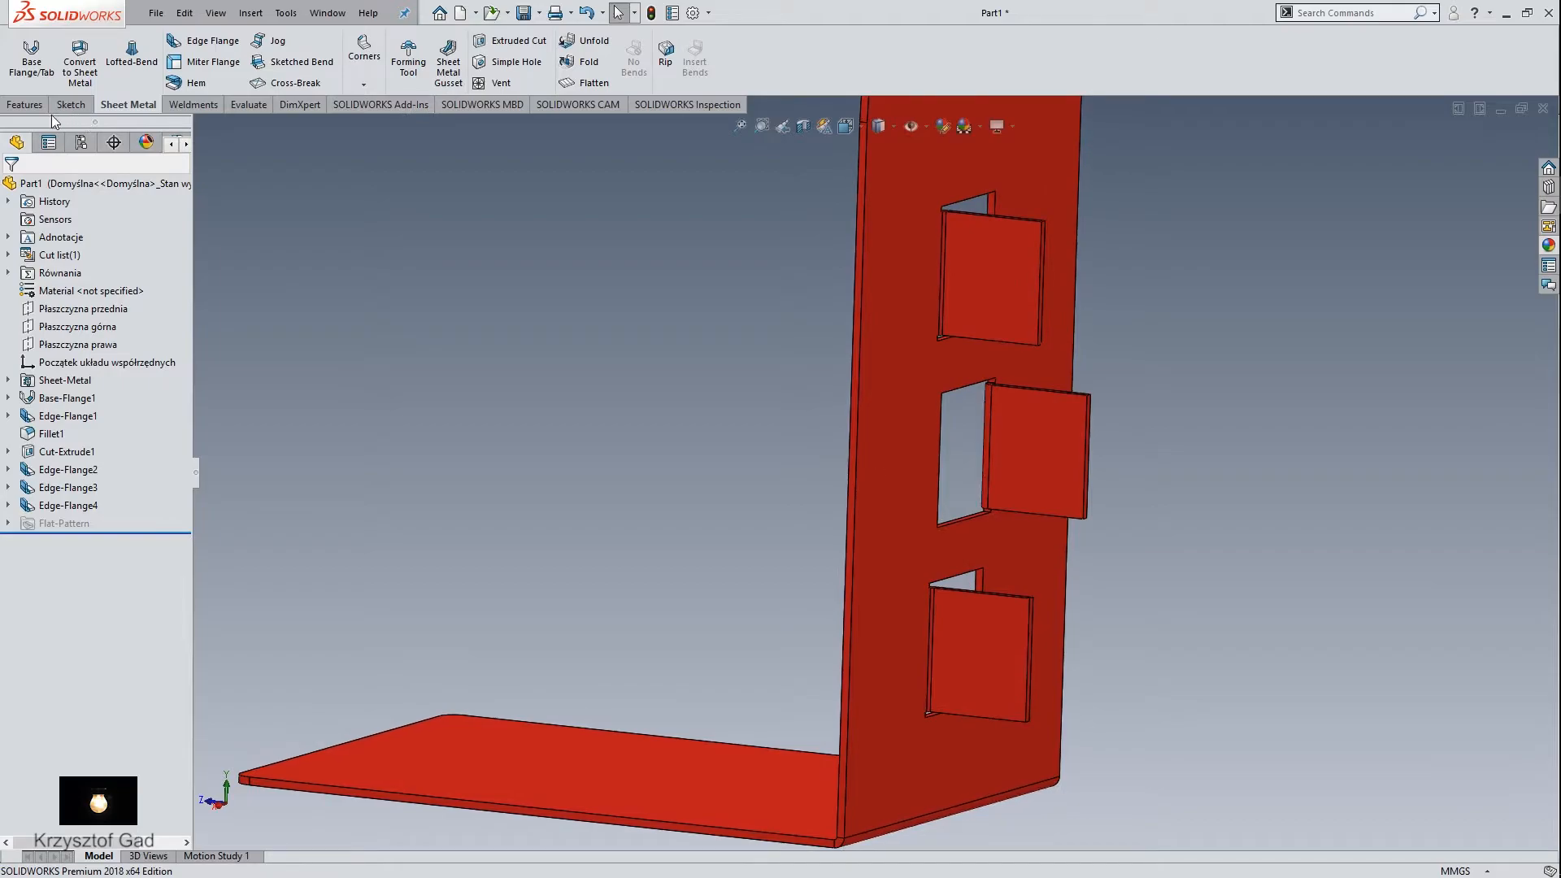
Step: Start an ISO drill-size Ø11.0 through-all hole with Hole Wizard and place one hole point on each of the three flaps
click(26, 105)
click(288, 85)
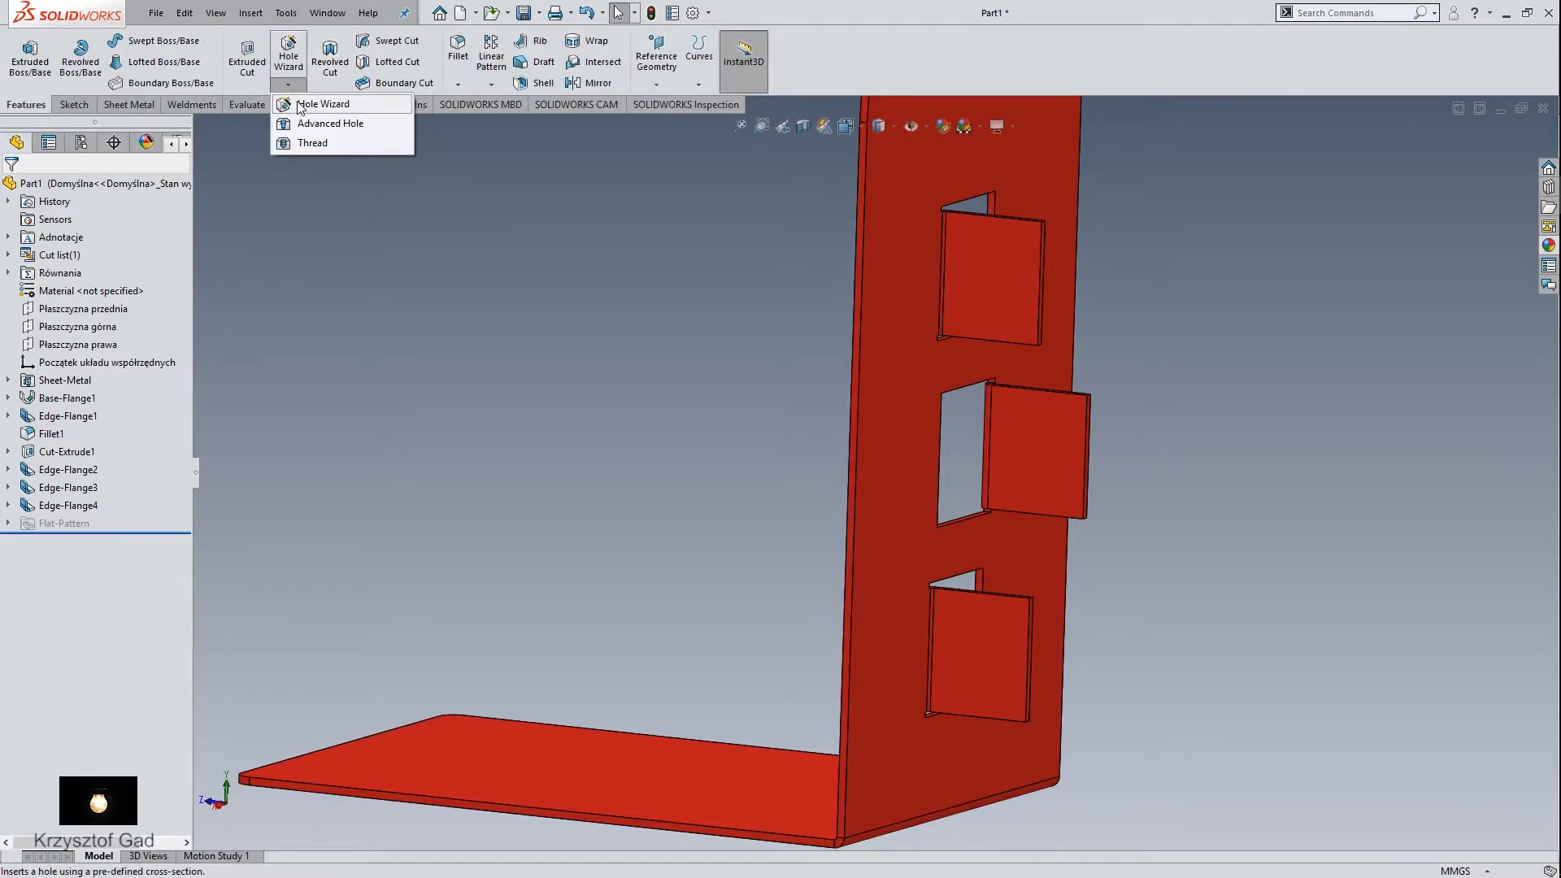
click(300, 105)
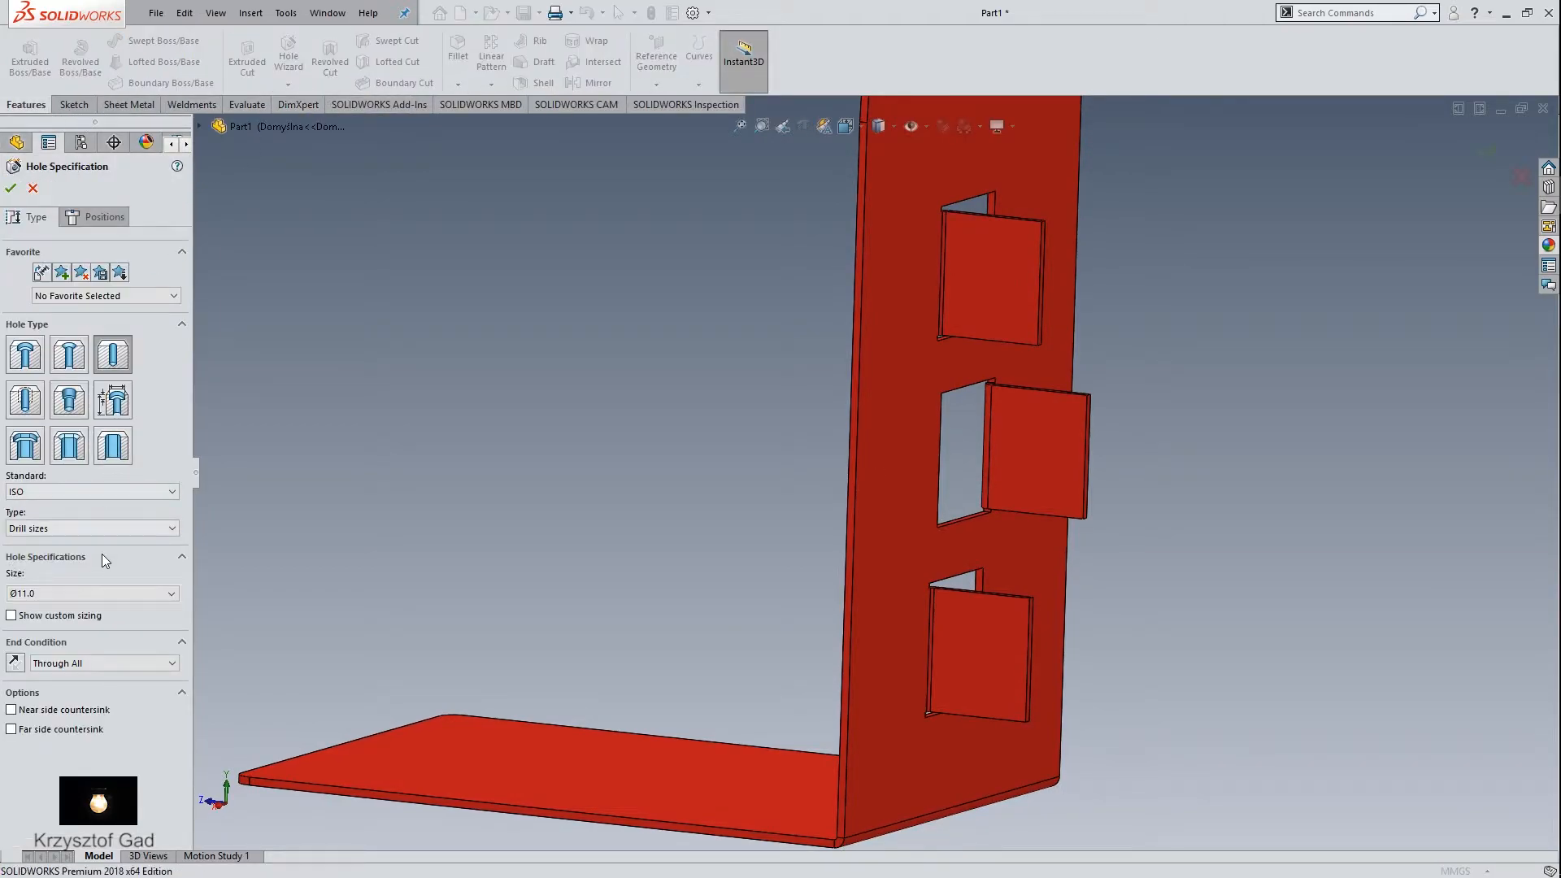
click(99, 221)
scroll(744, 544, down, 1)
middle_drag(744, 544, 878, 472)
click(69, 362)
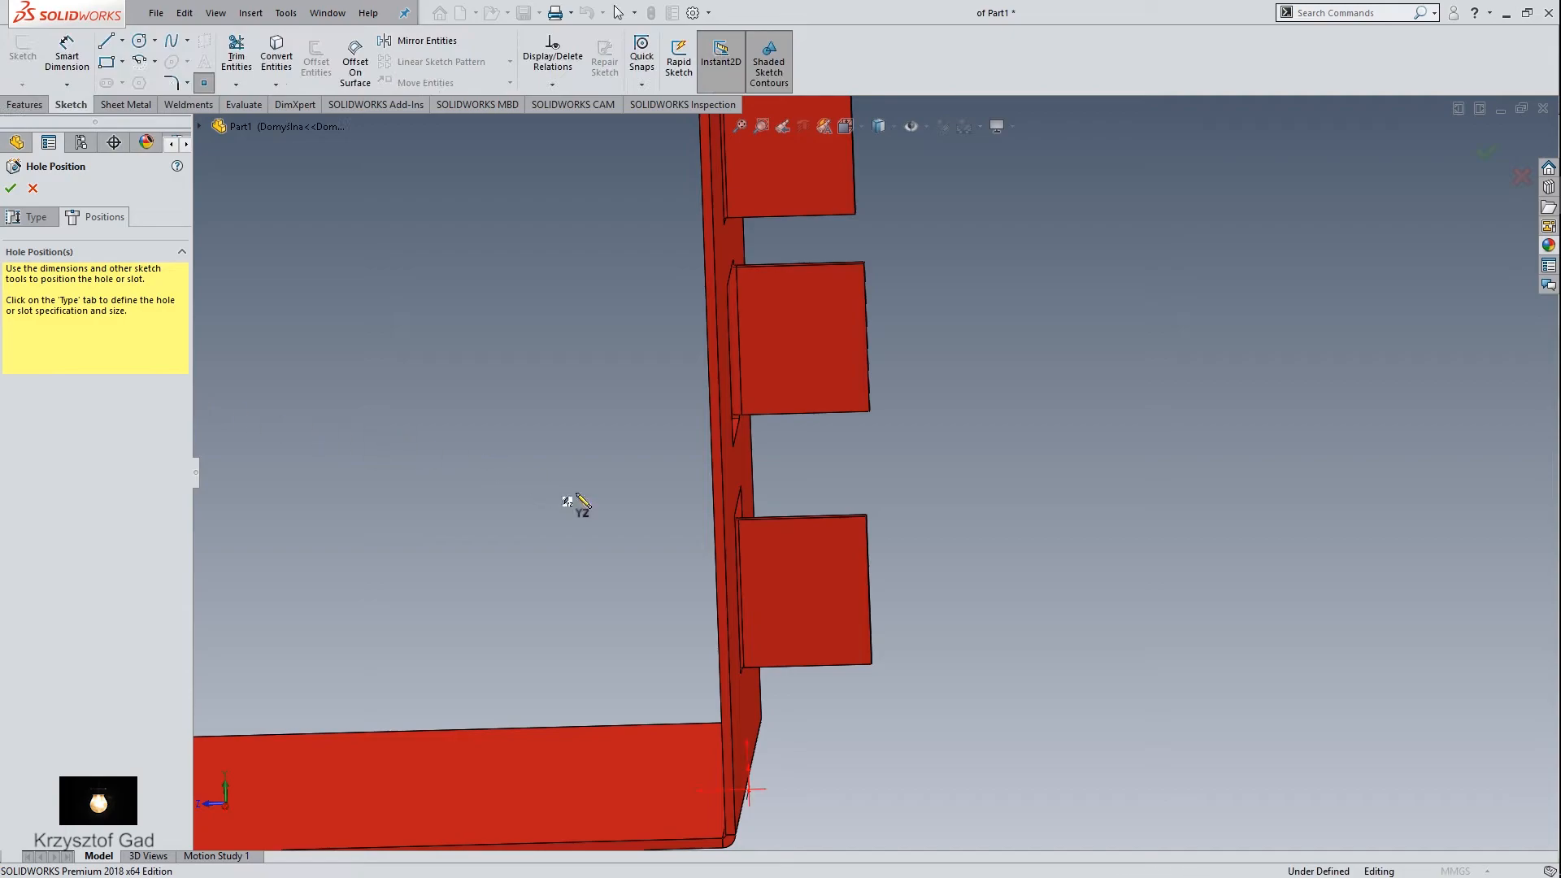
click(827, 611)
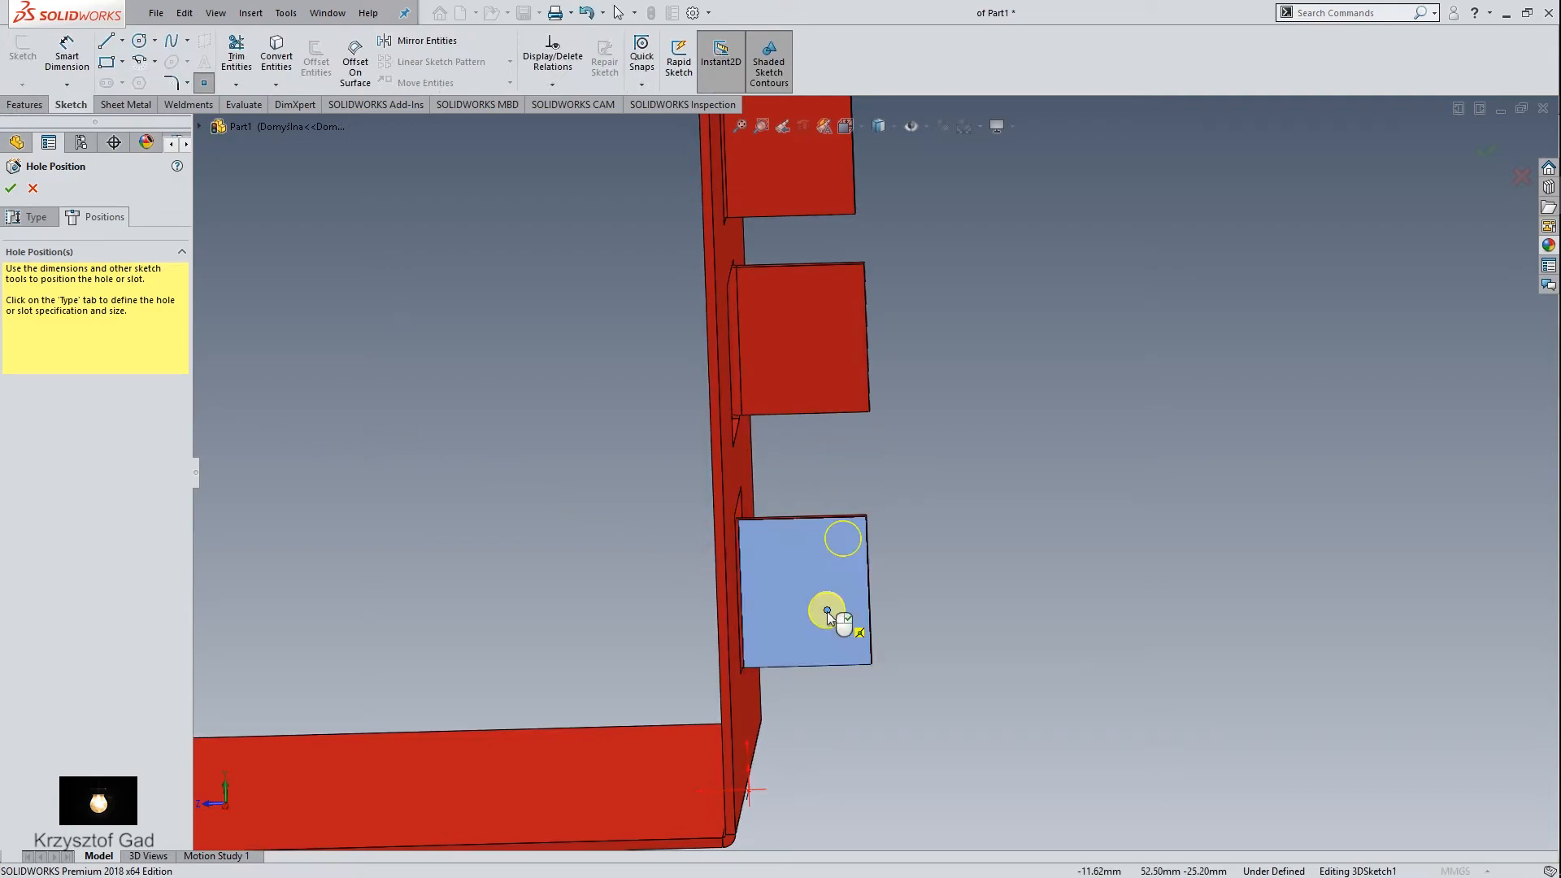
click(803, 329)
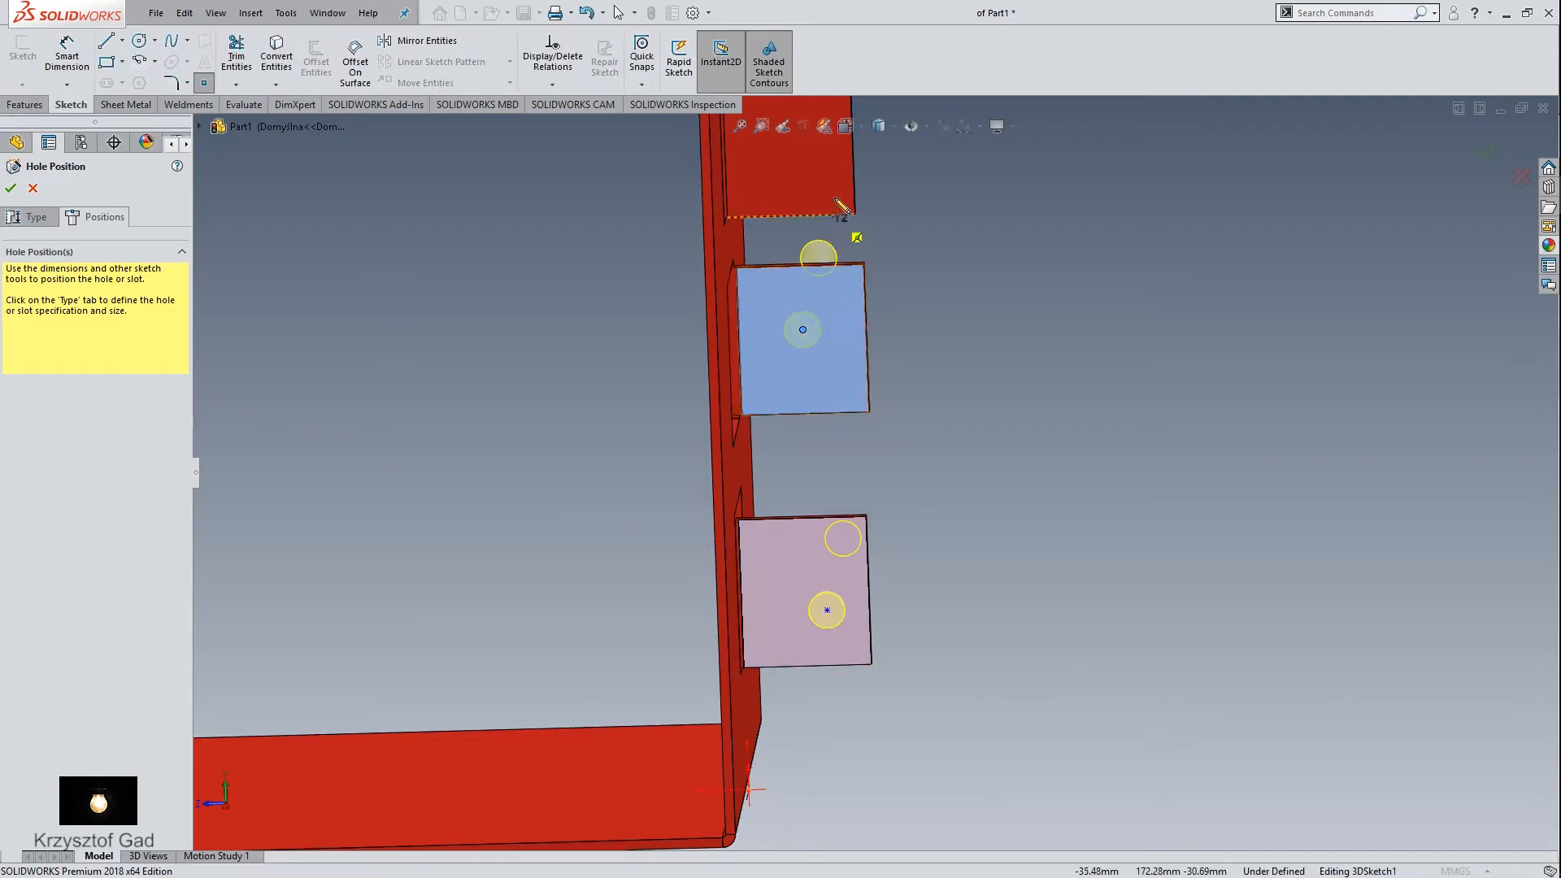
click(807, 147)
Step: Dimension the bottom flap's hole centre 23 mm from that flap's lower edge
click(67, 55)
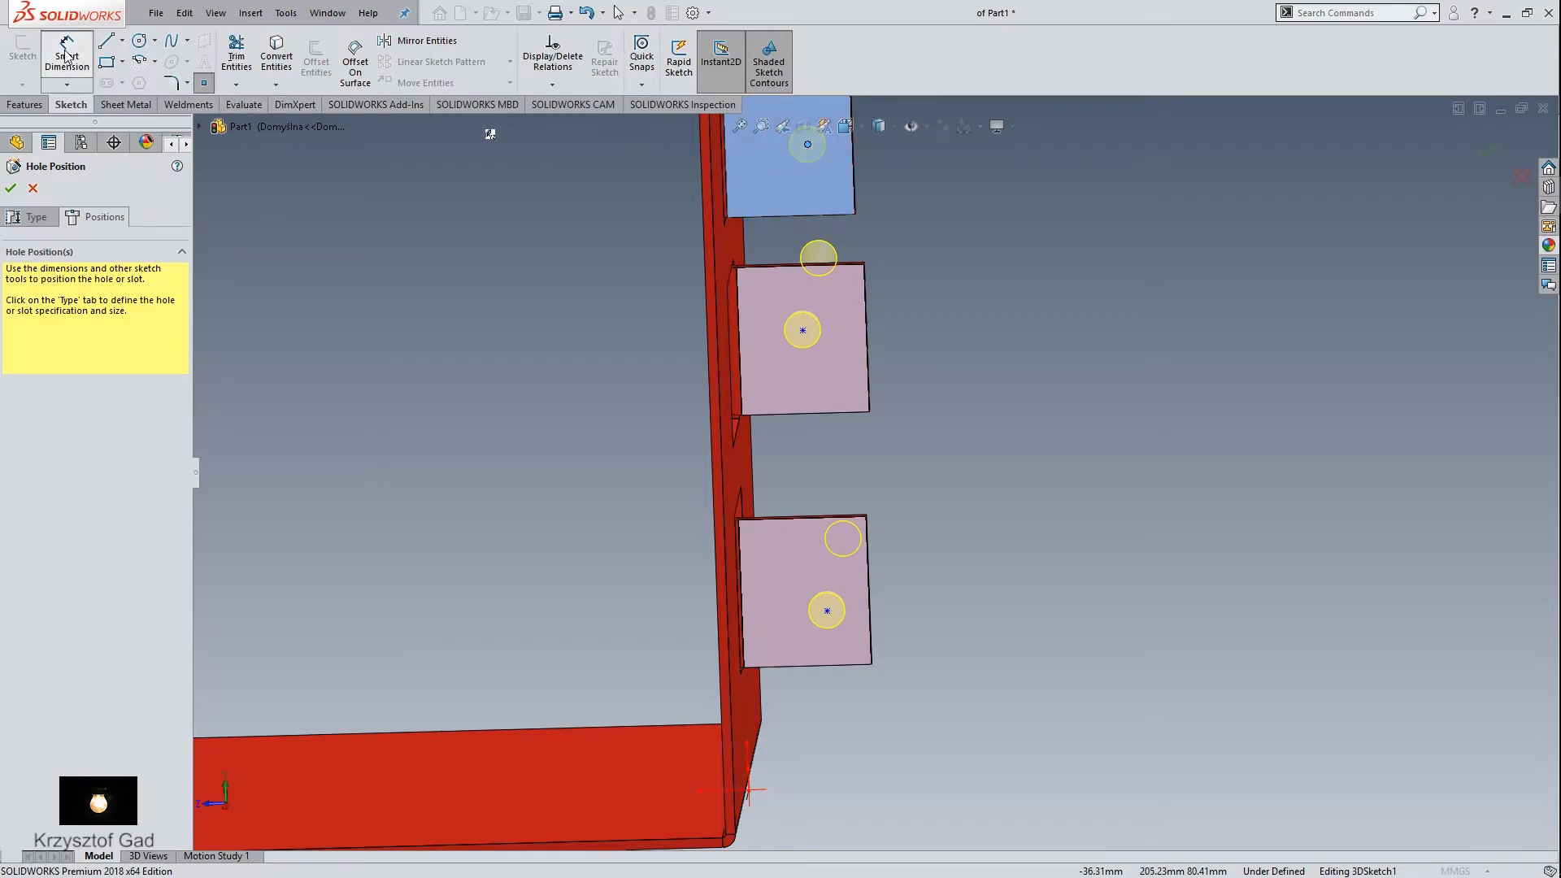
click(827, 610)
click(858, 667)
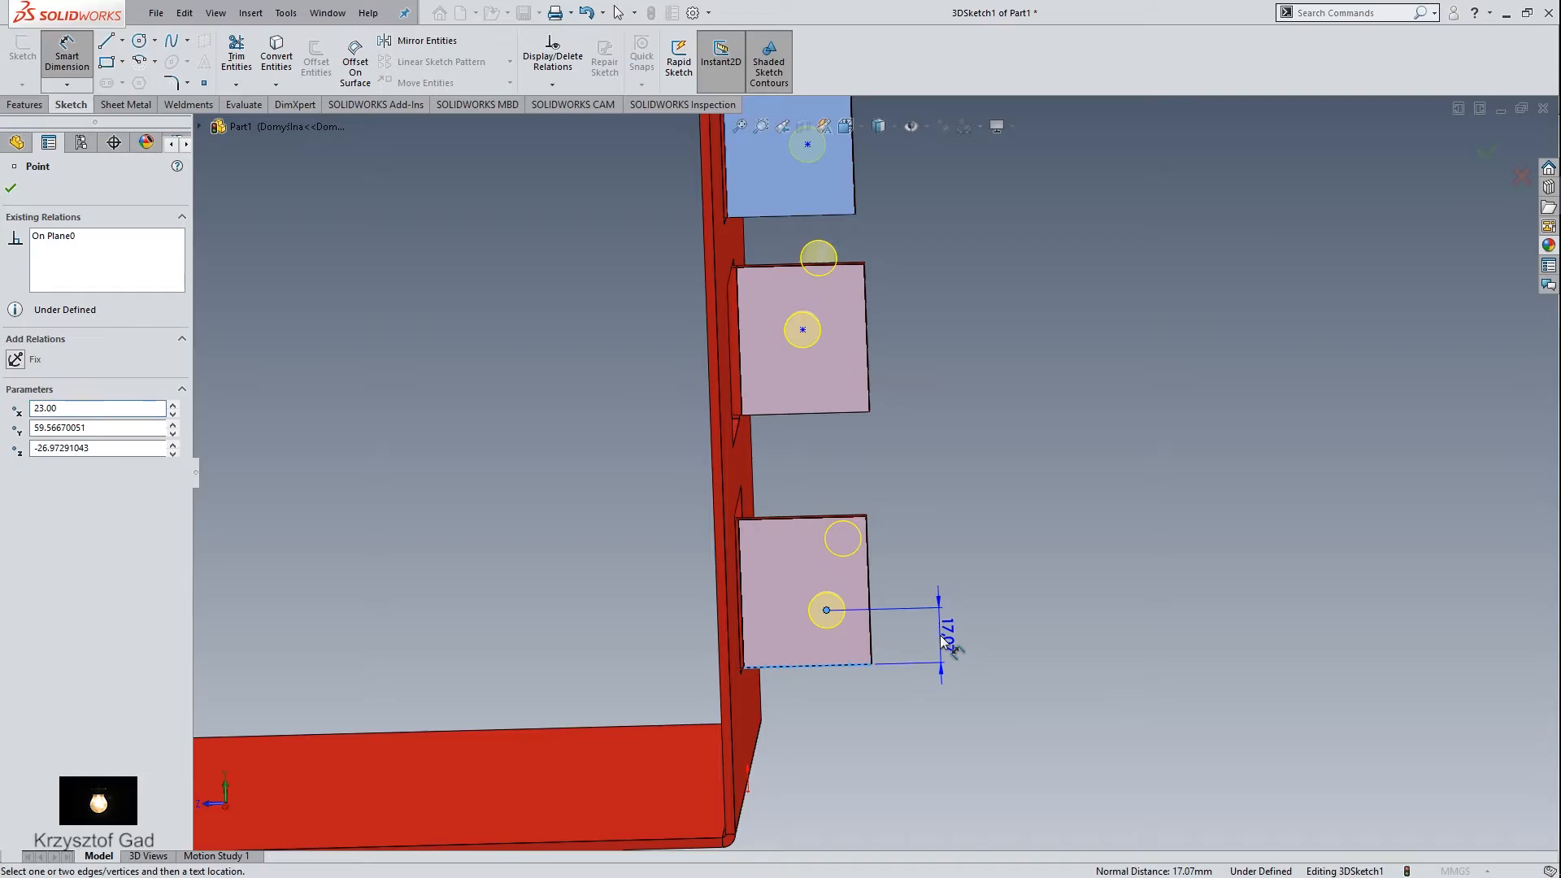
click(942, 640)
text(23)
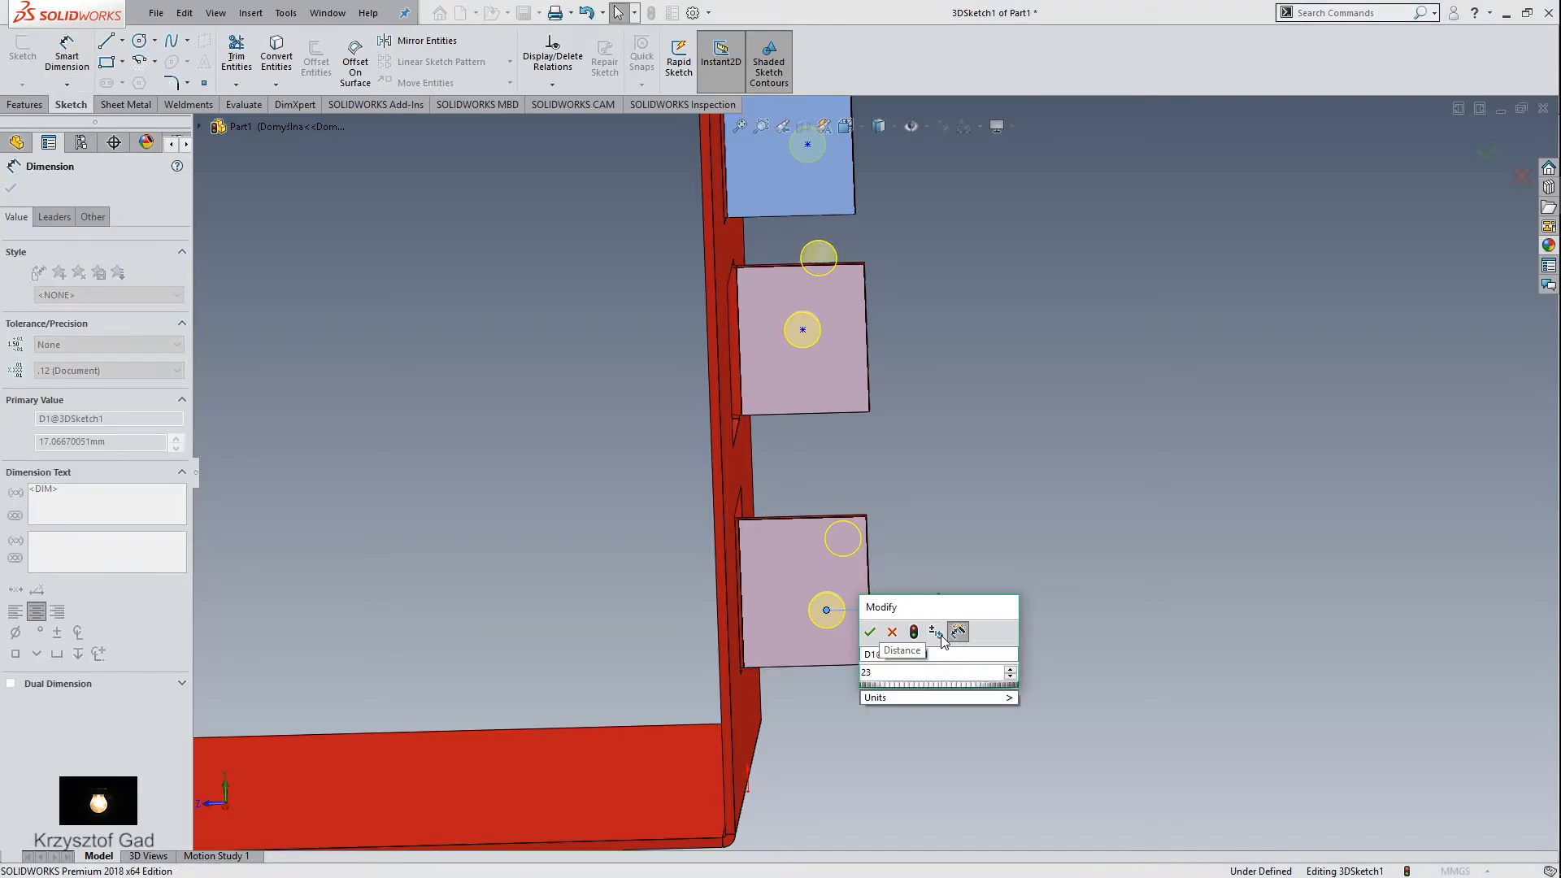
key(Return)
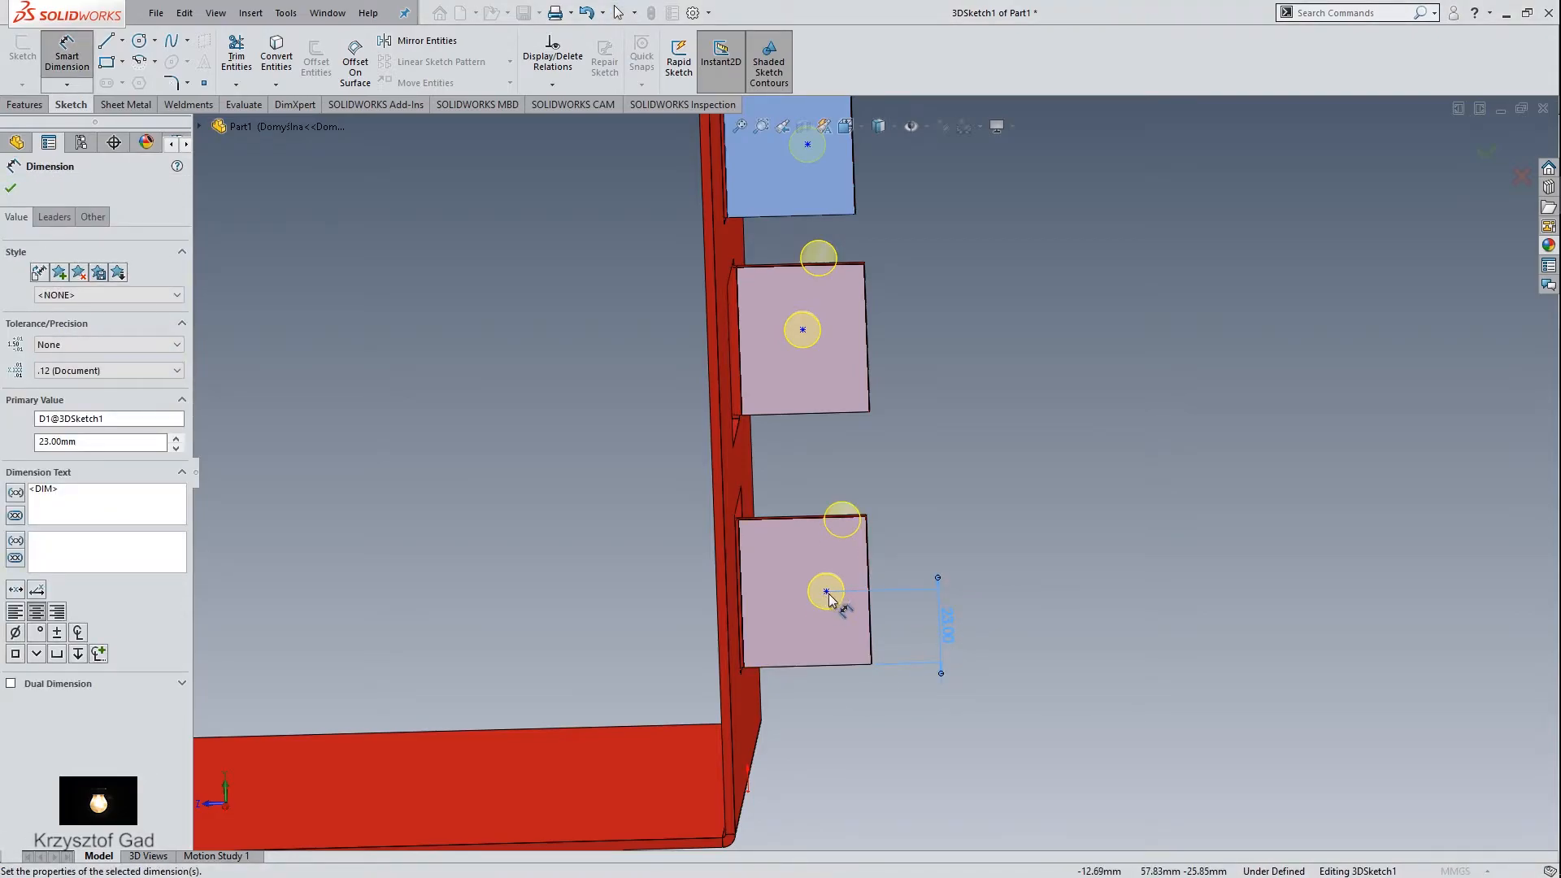
Step: Dimension the bottom flap's hole centre 22 mm from the upright's face
click(826, 594)
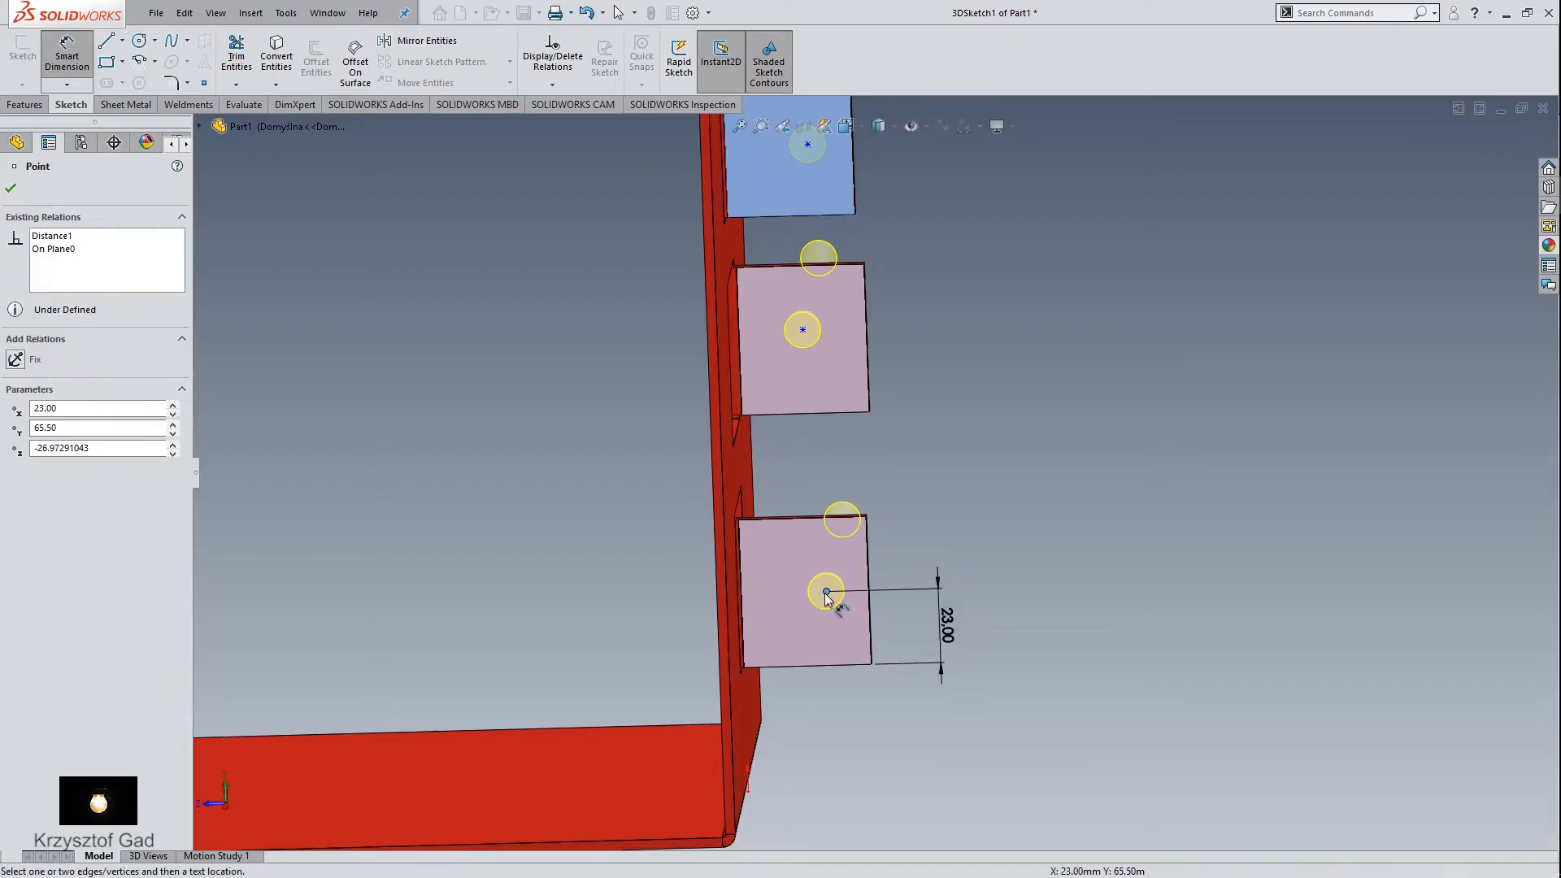
click(734, 709)
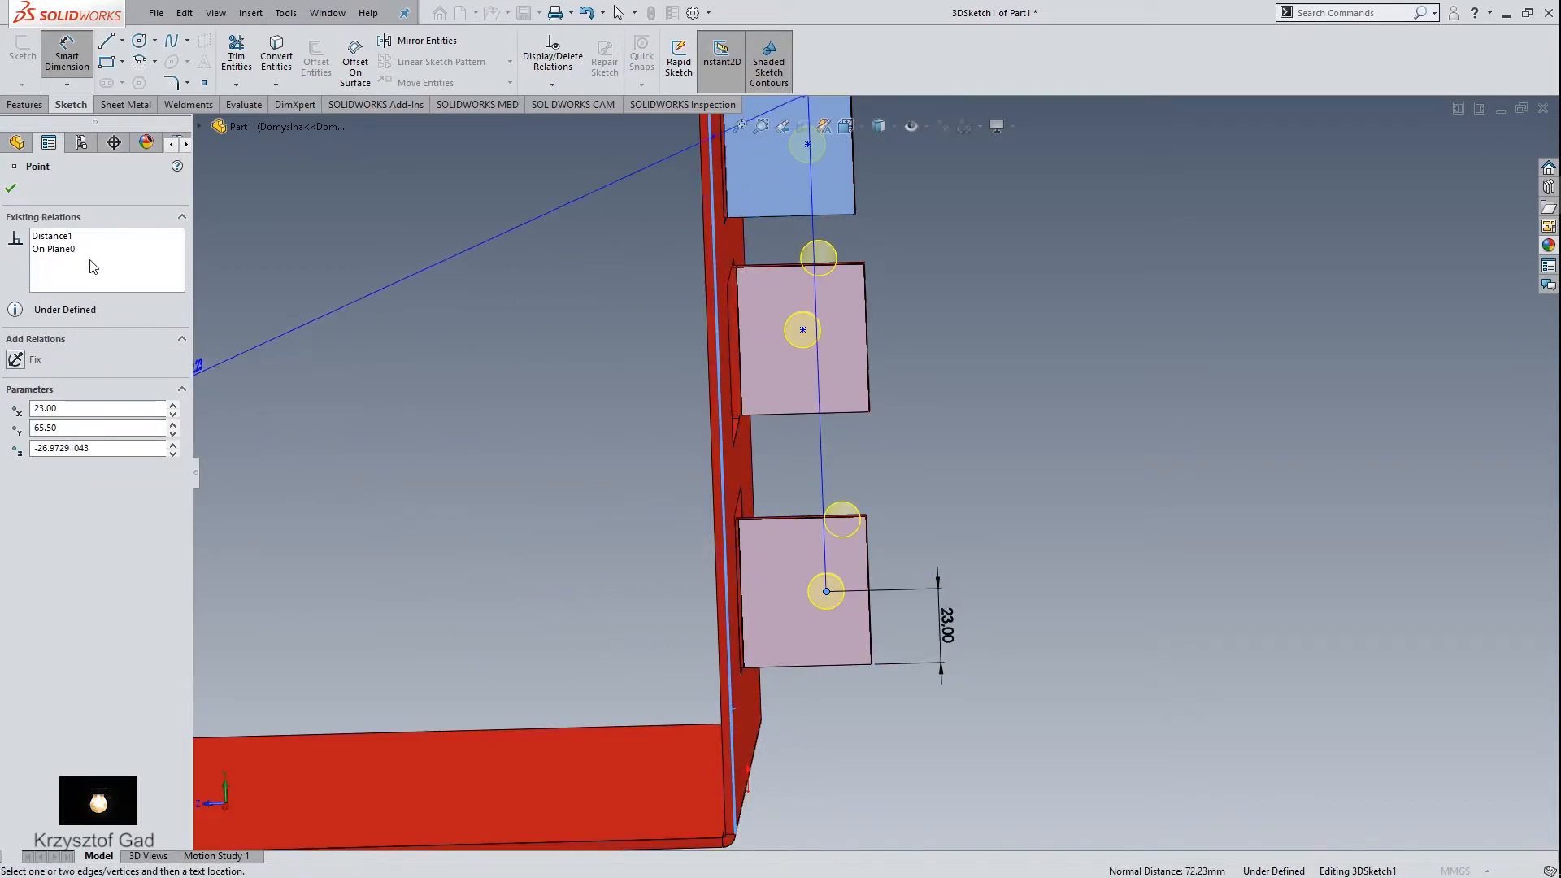
click(11, 190)
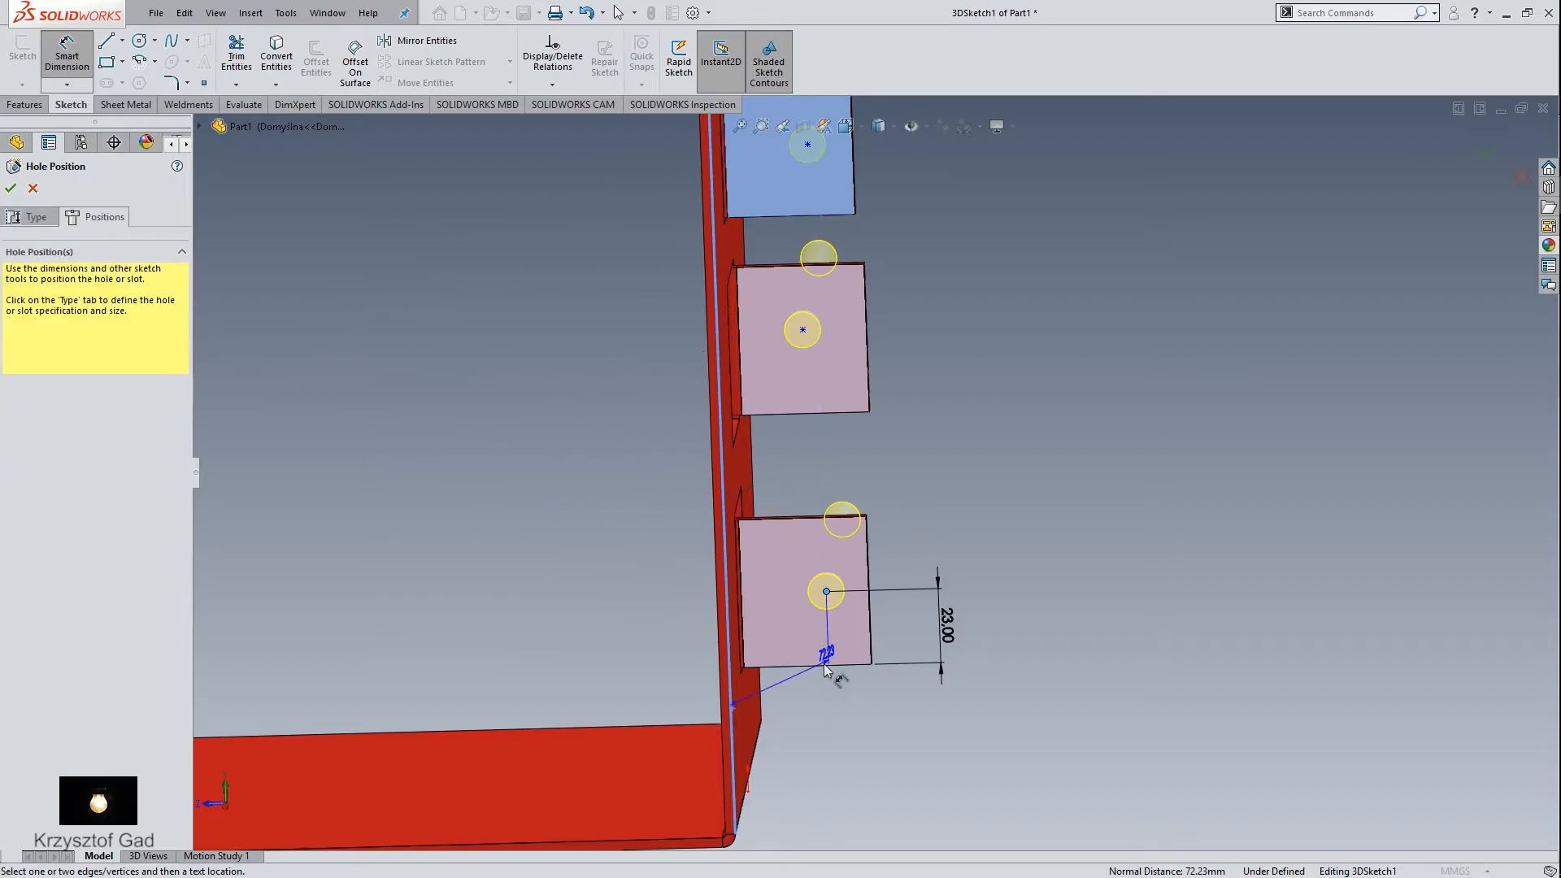
click(745, 712)
click(801, 715)
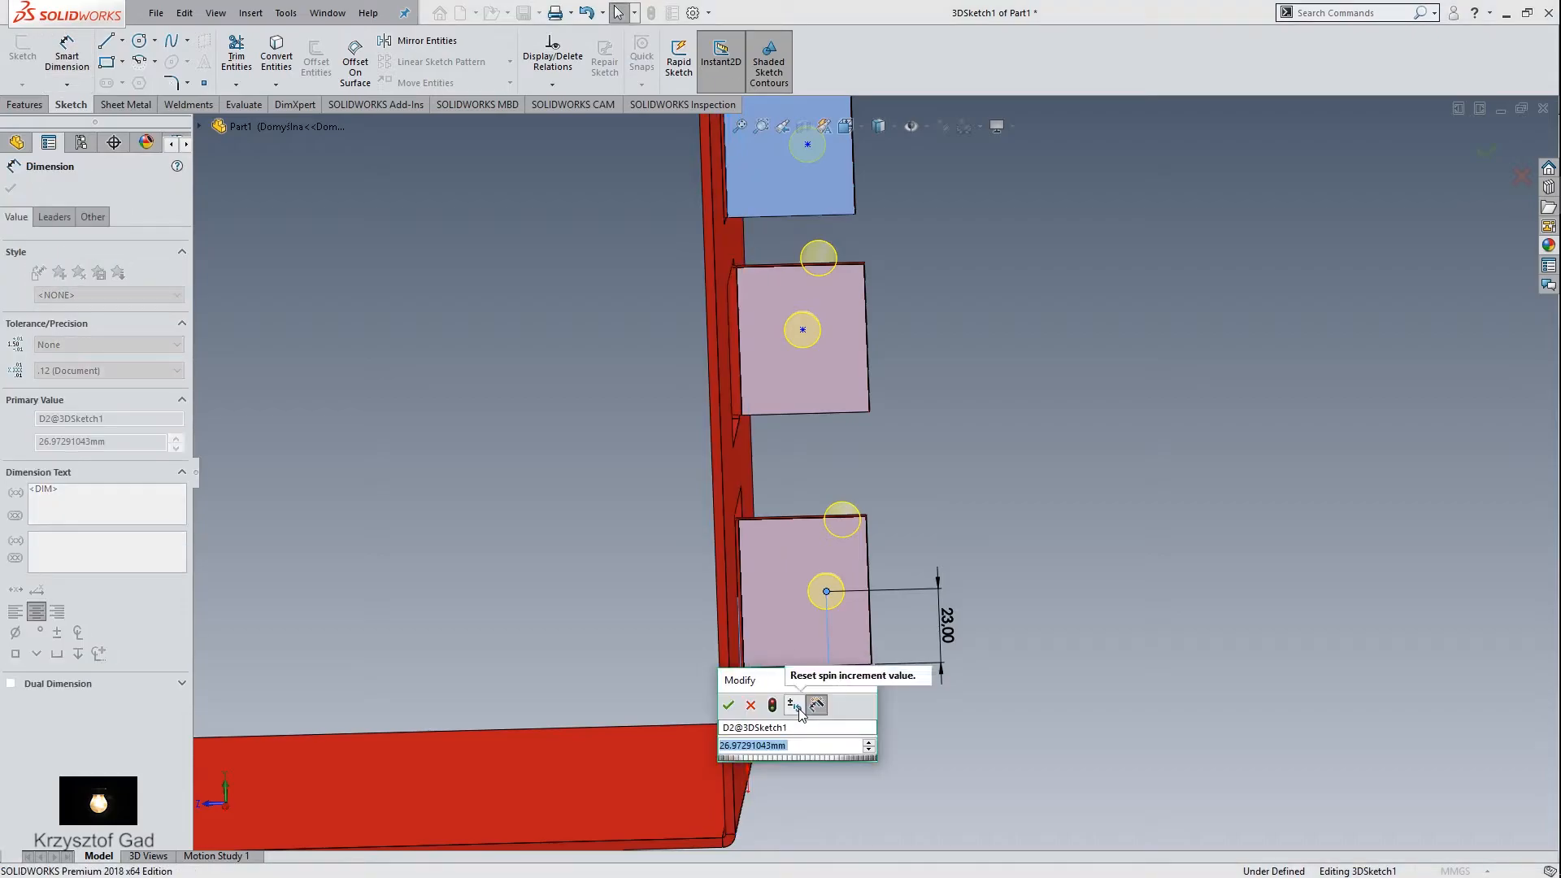
text(22)
key(Return)
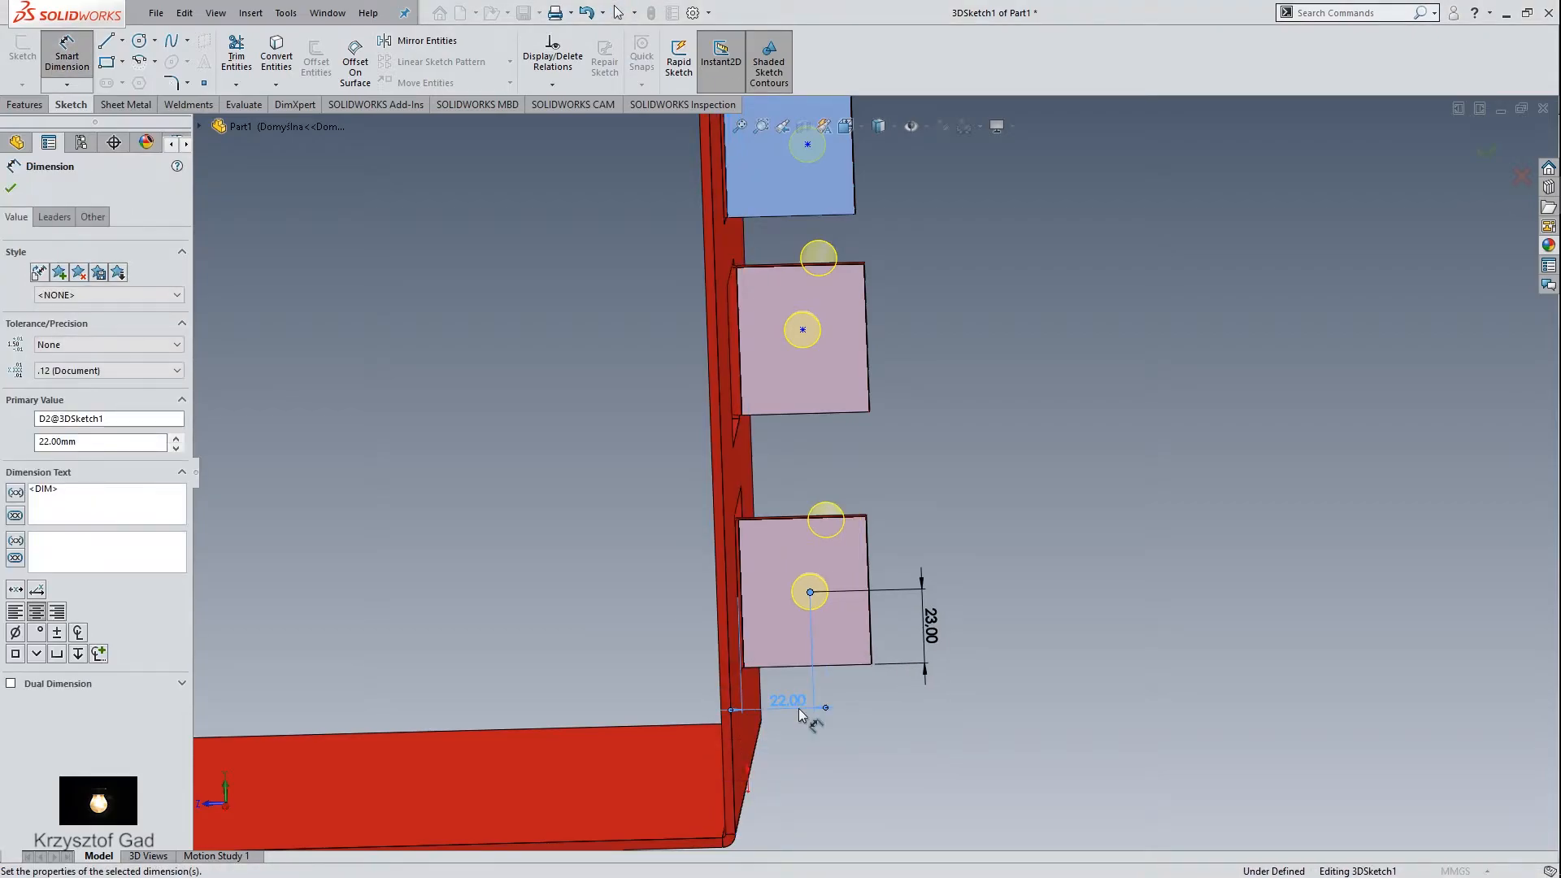
Step: Dimension the middle flap's hole centre 23 mm from that flap's lower edge
click(802, 329)
click(914, 397)
text(23)
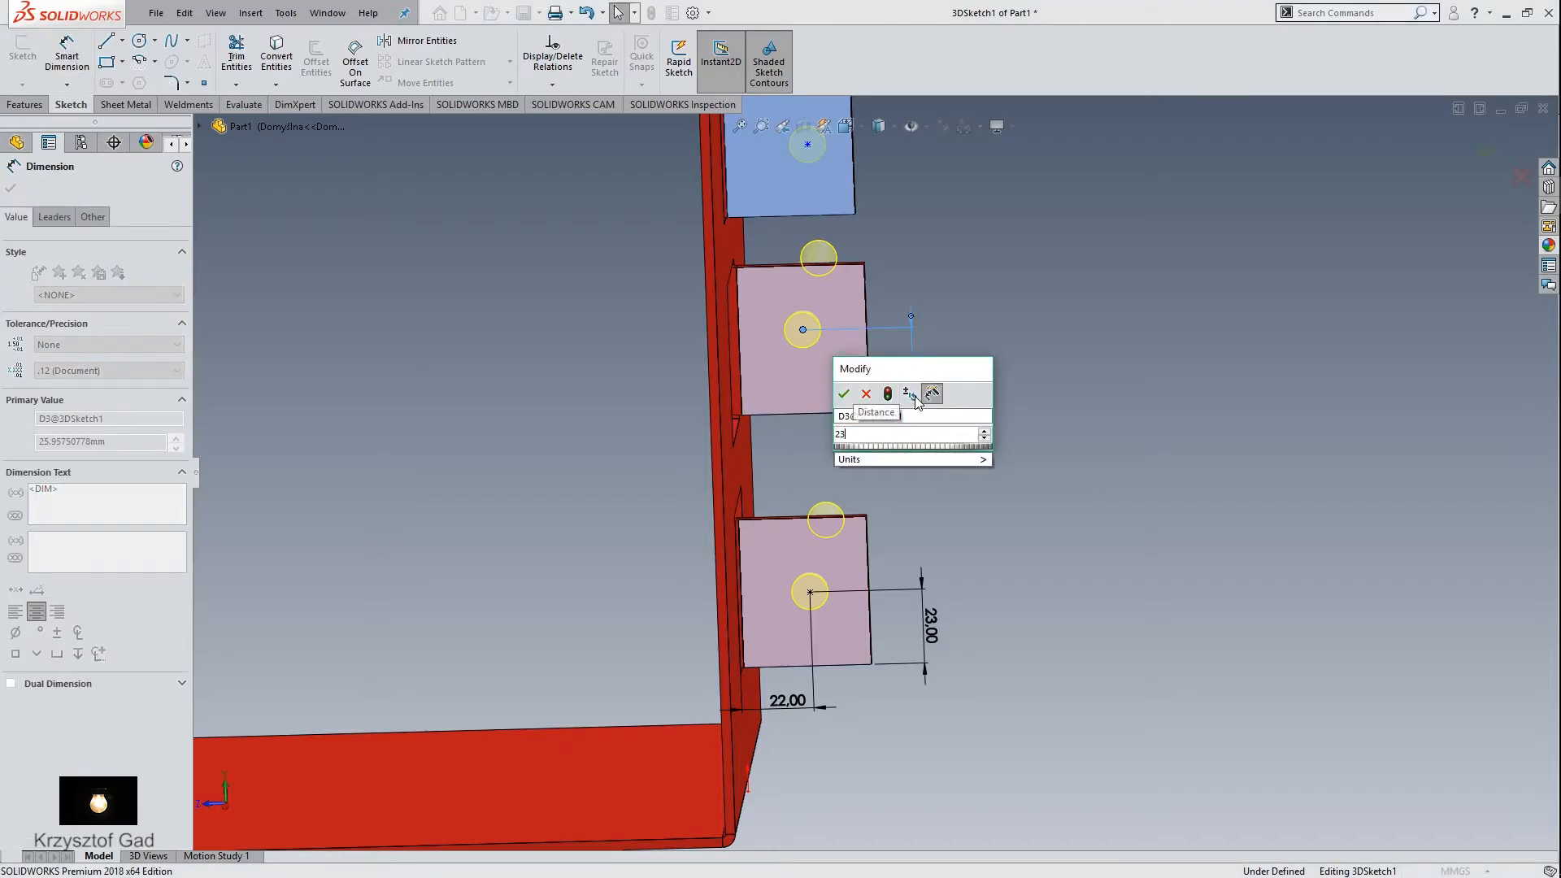
key(Return)
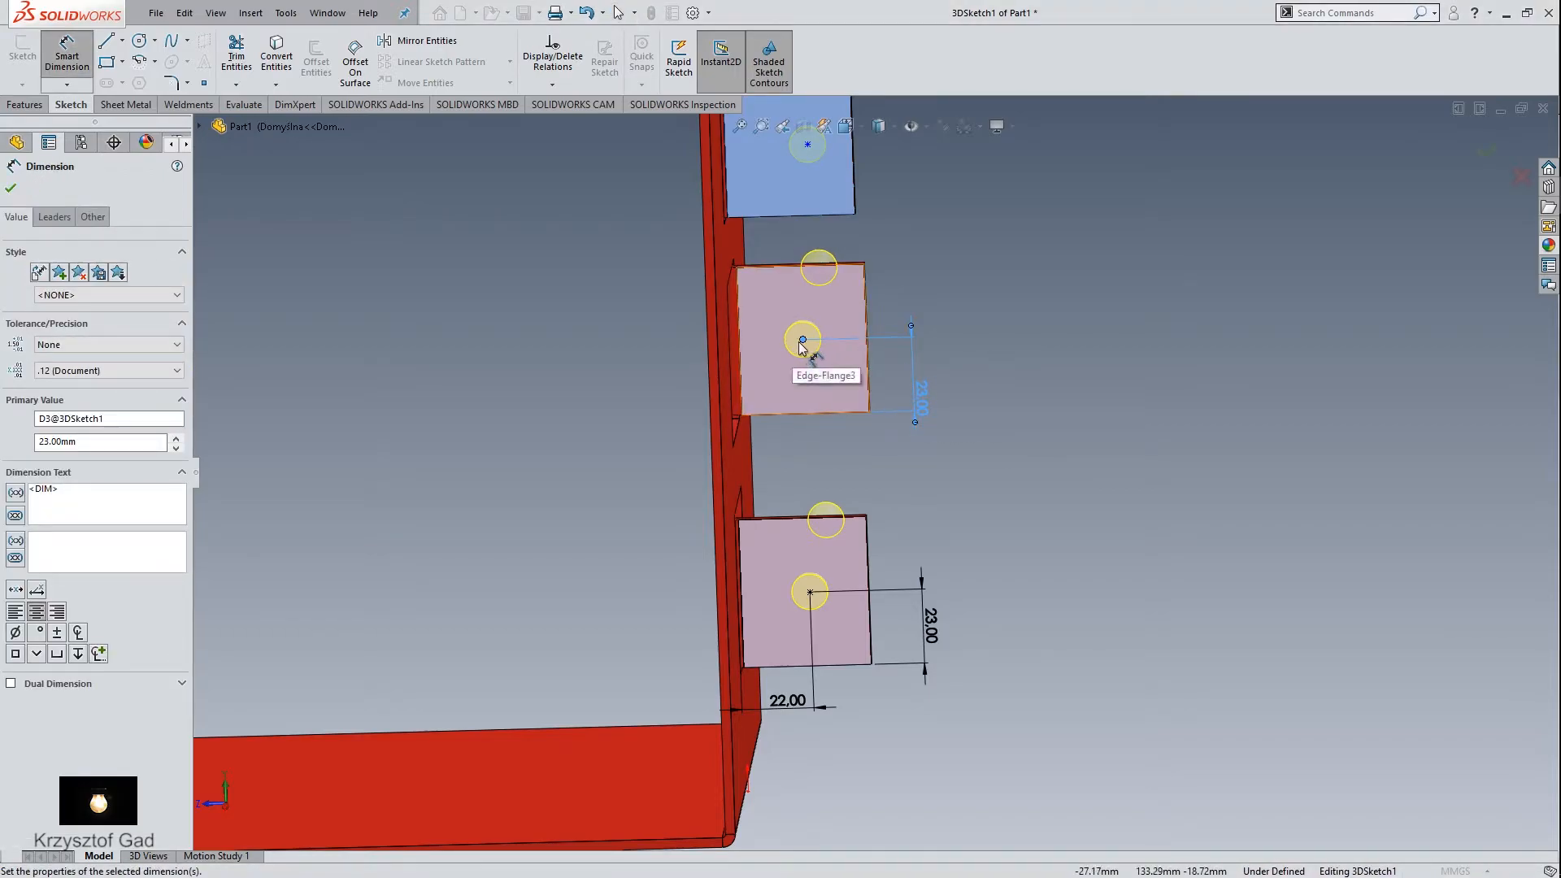
Step: Dimension the middle flap's hole centre 22 mm from the upright's face
click(804, 341)
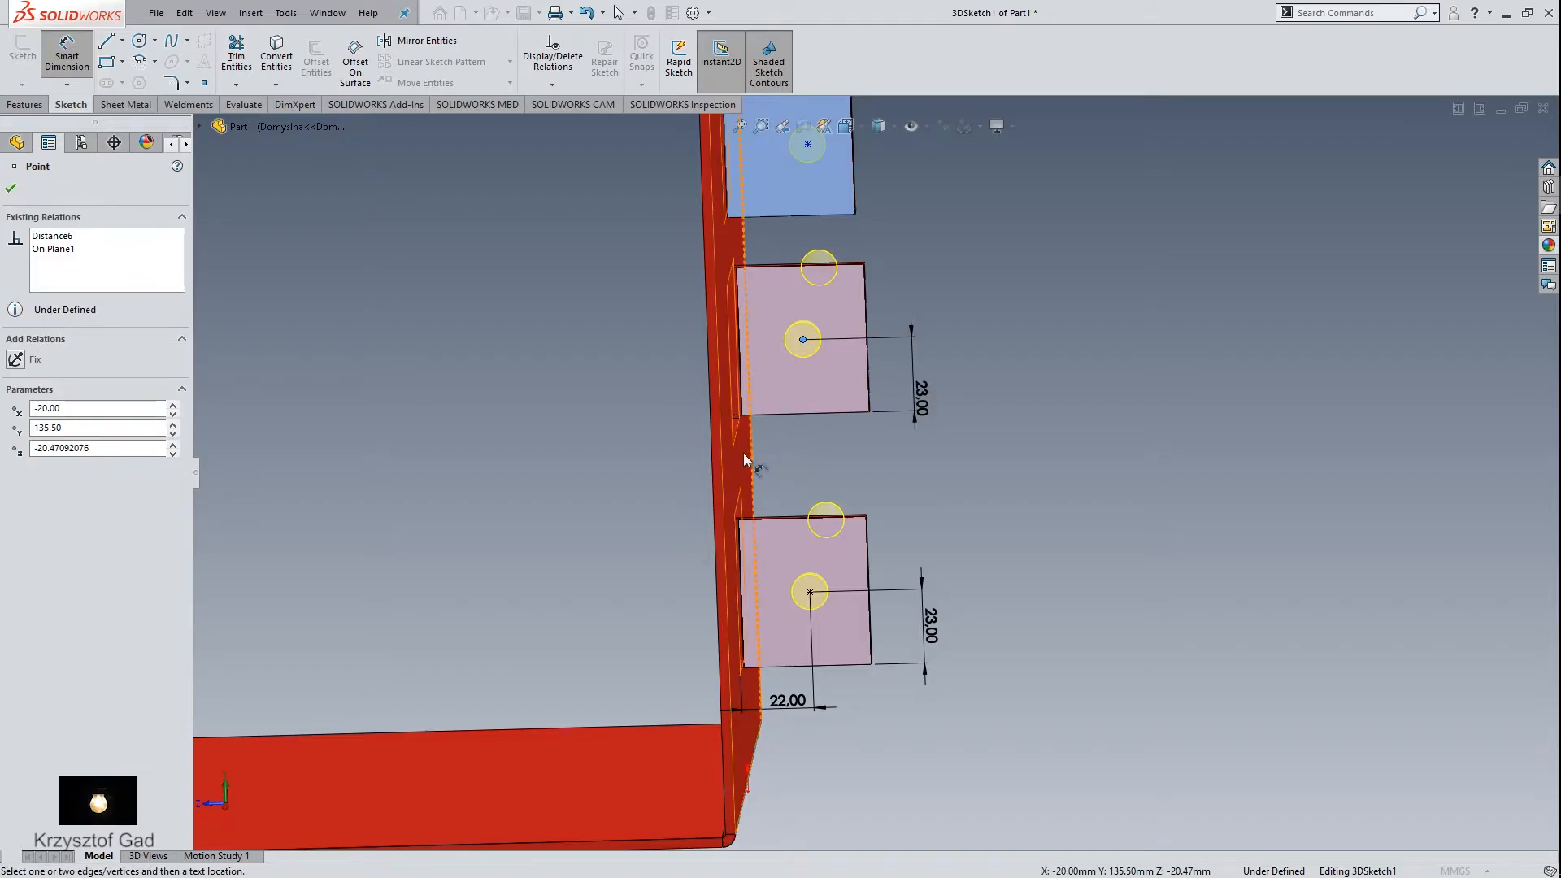
click(743, 452)
click(782, 457)
text(22)
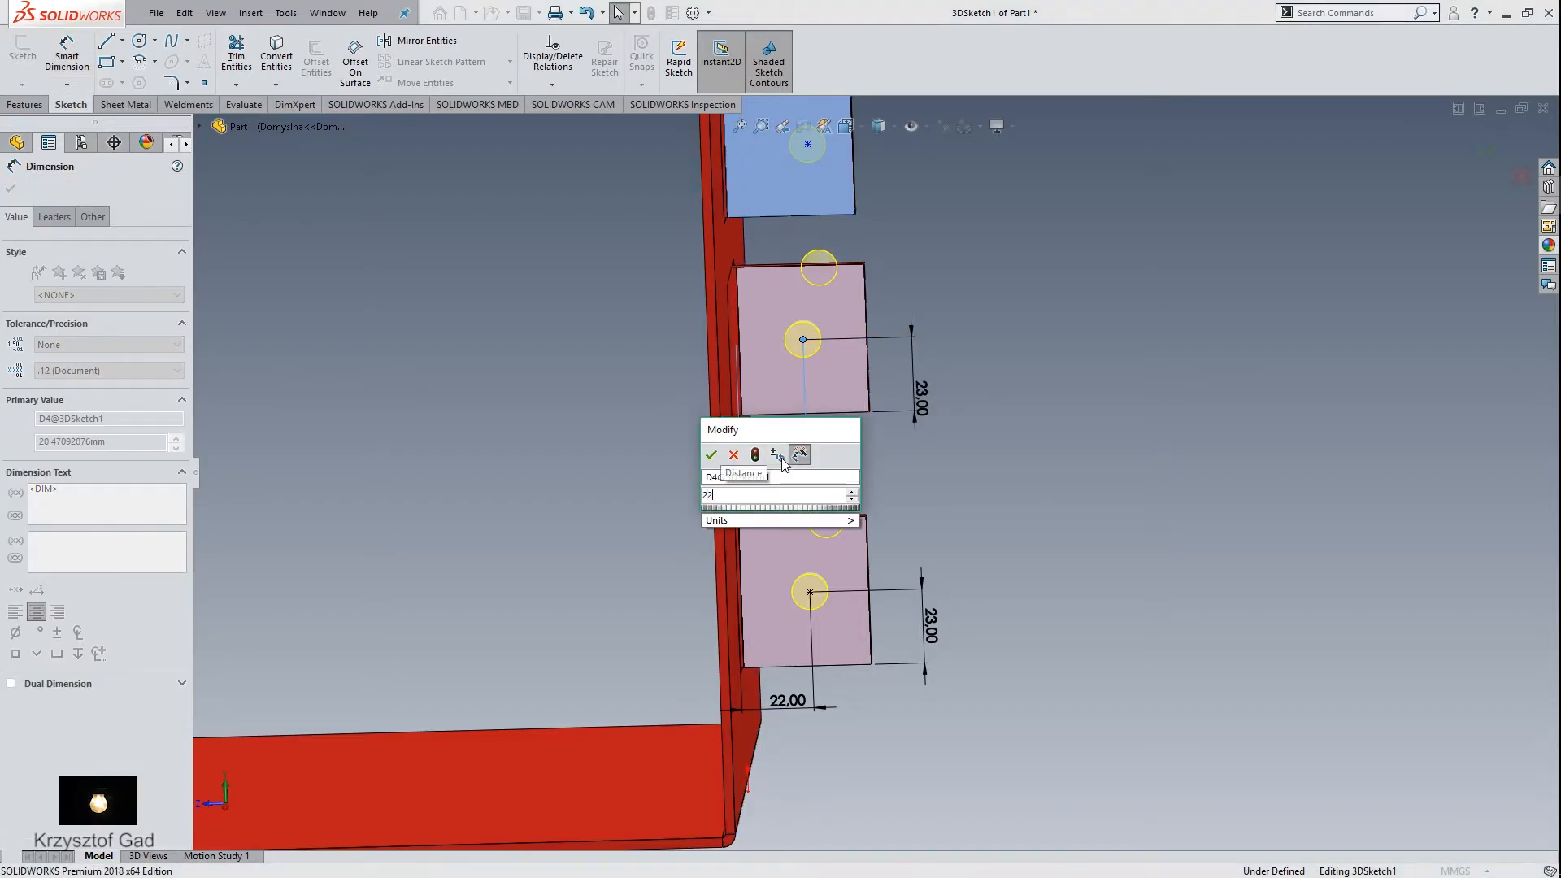
key(Return)
Step: Dimension the top flap's hole centre 23 mm from that flap's lower edge
ctrl+middle_drag(813, 397, 815, 462)
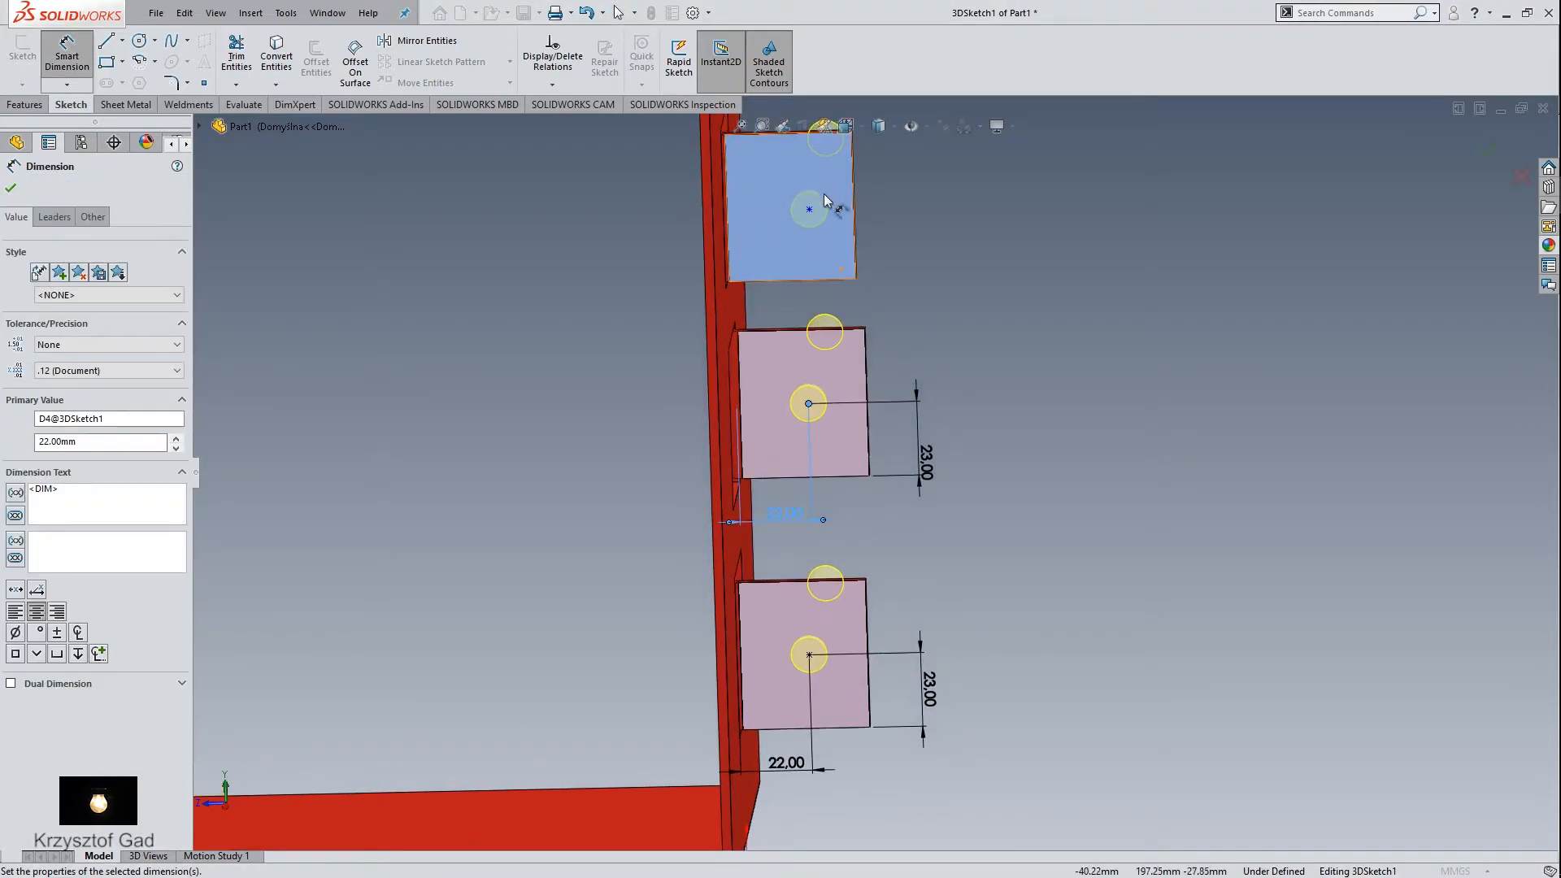
click(809, 213)
click(829, 280)
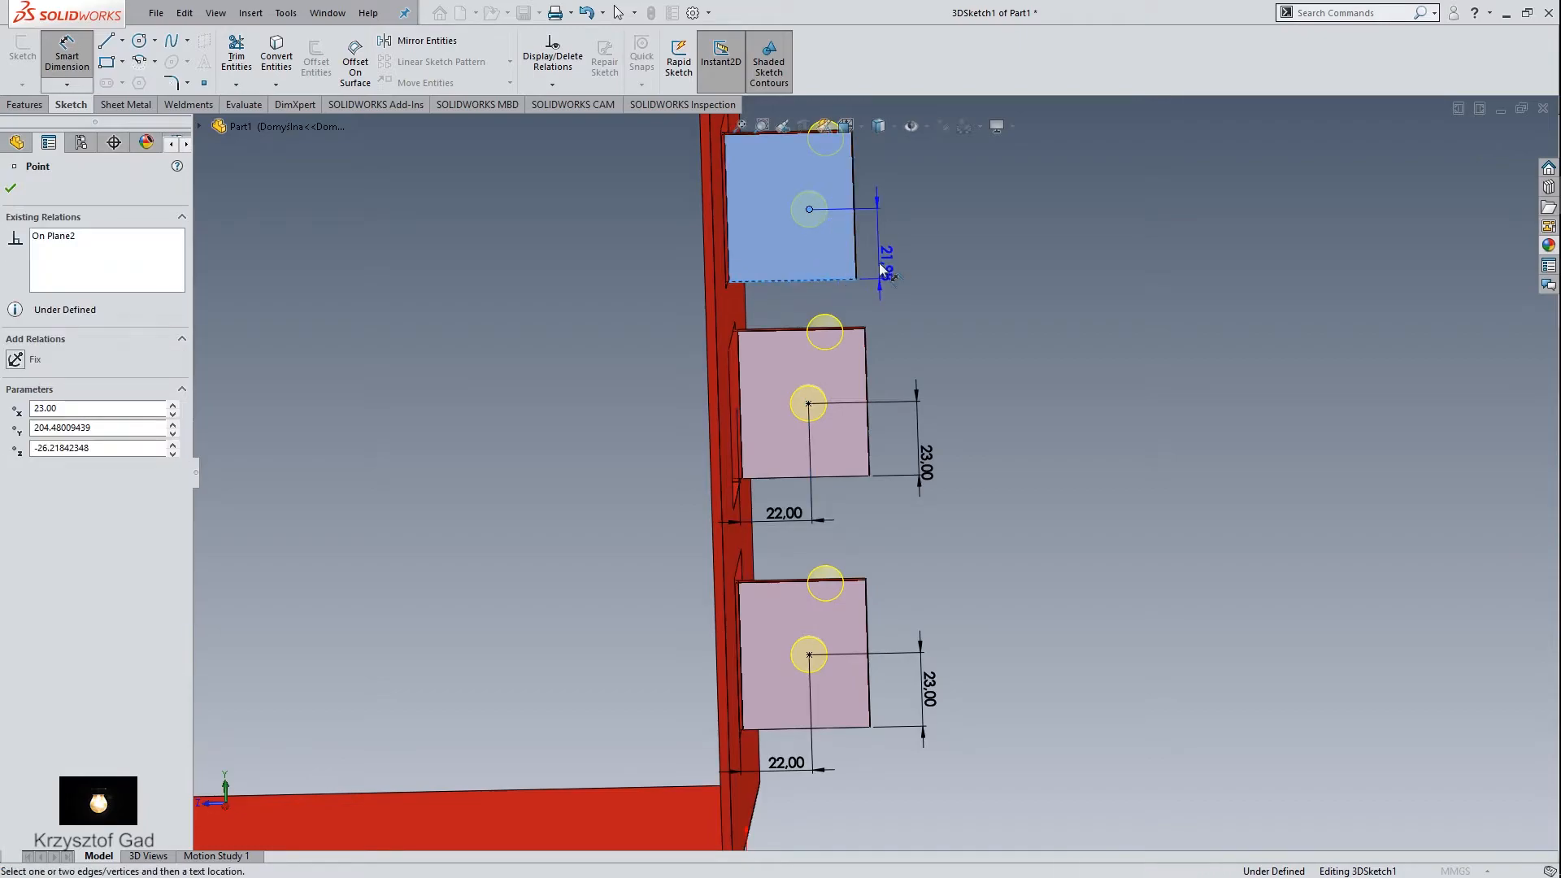
click(886, 268)
text(23)
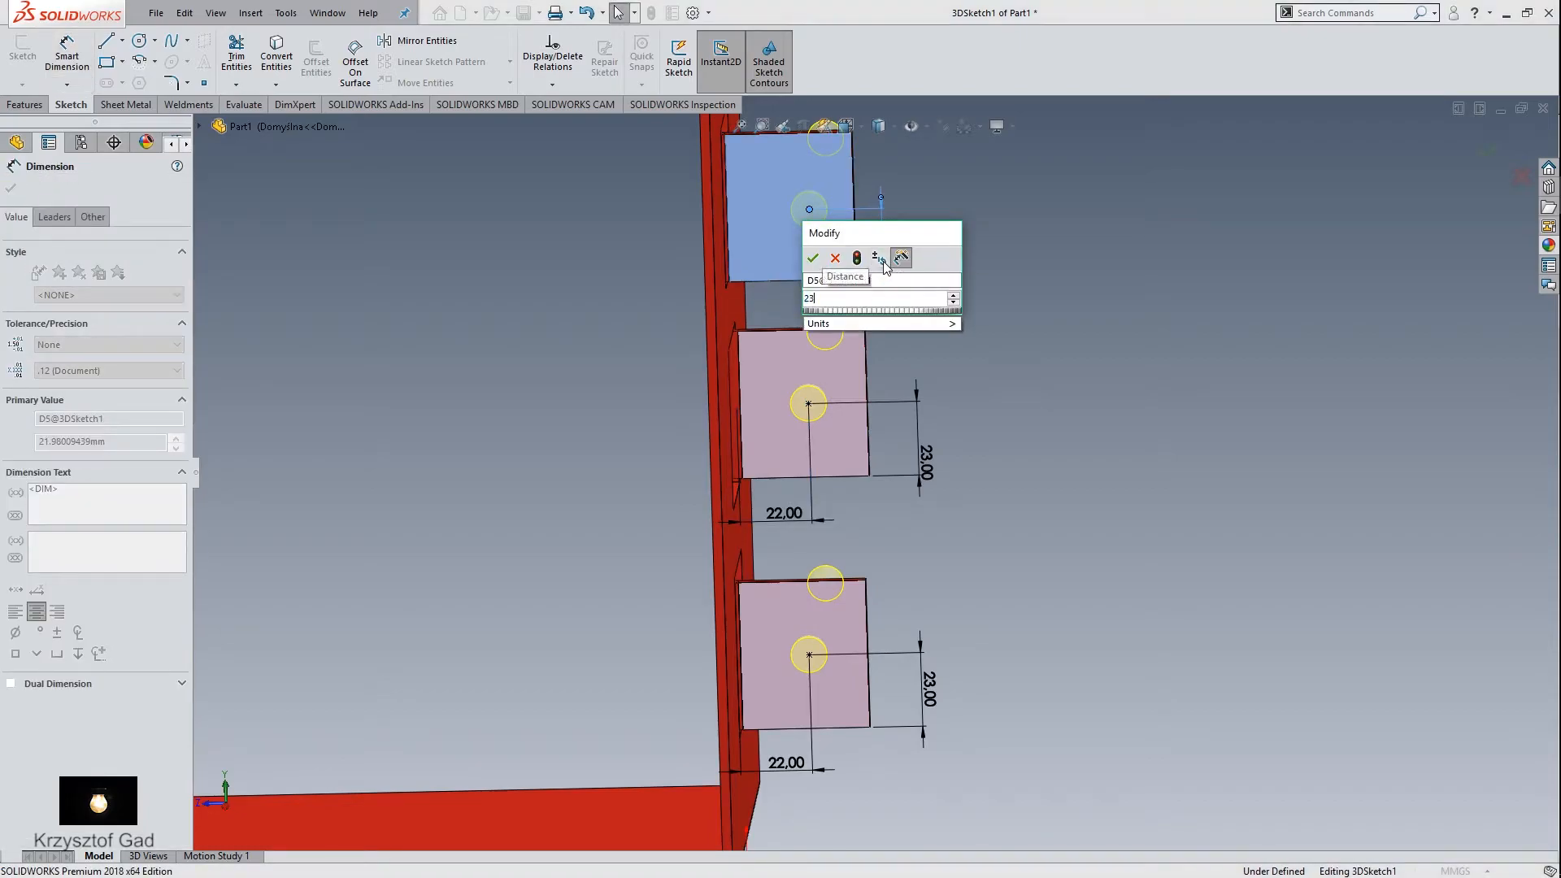
key(Return)
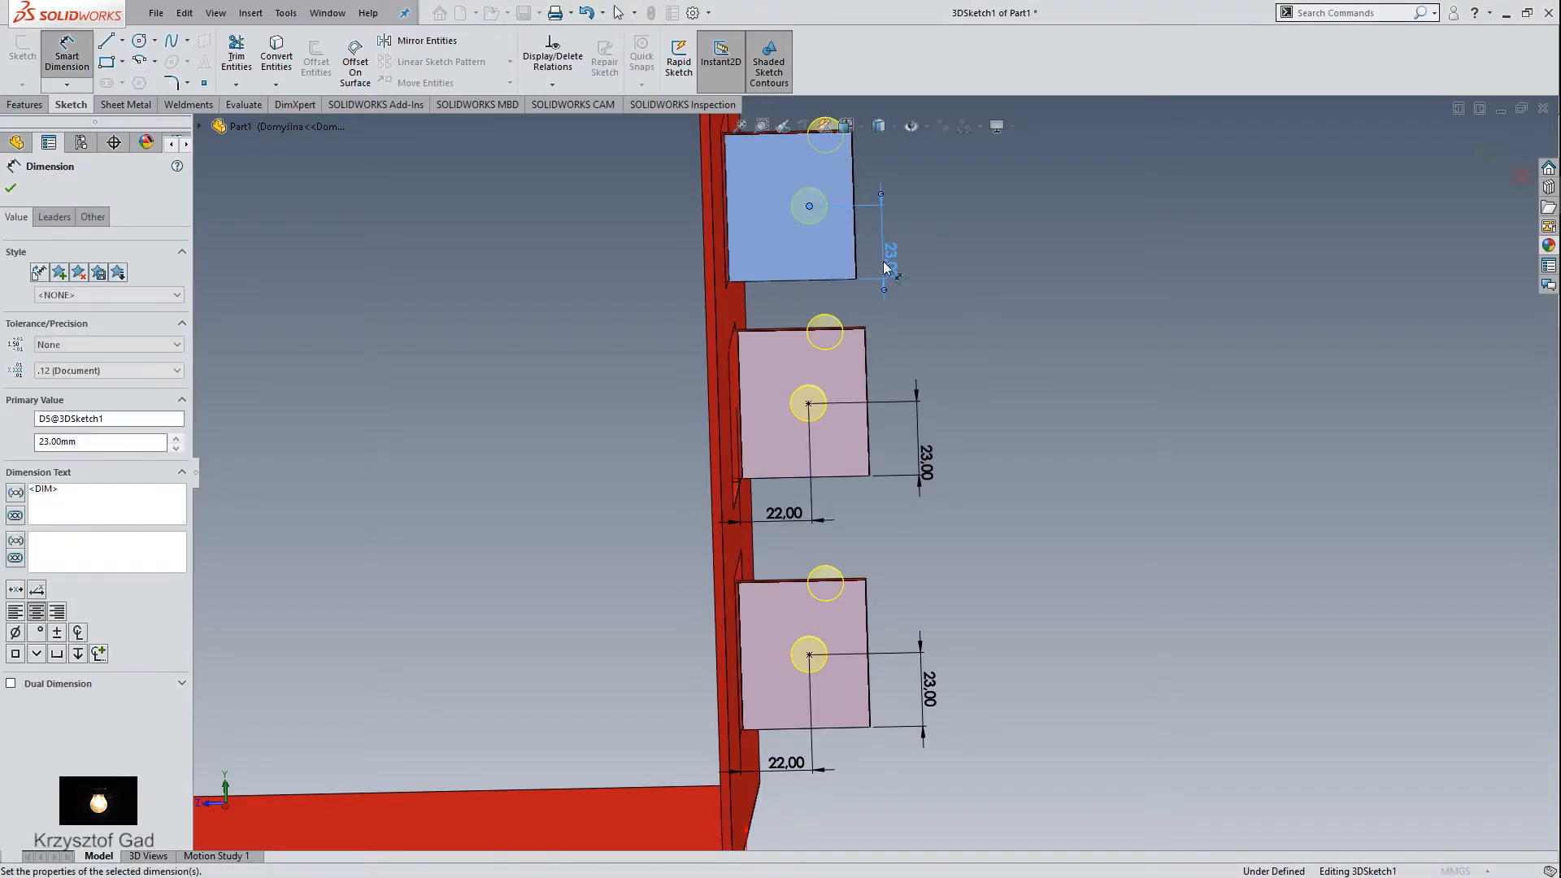
Step: Dimension the top flap's hole centre 22 mm from the upright's face and create the three holes
click(809, 207)
click(734, 310)
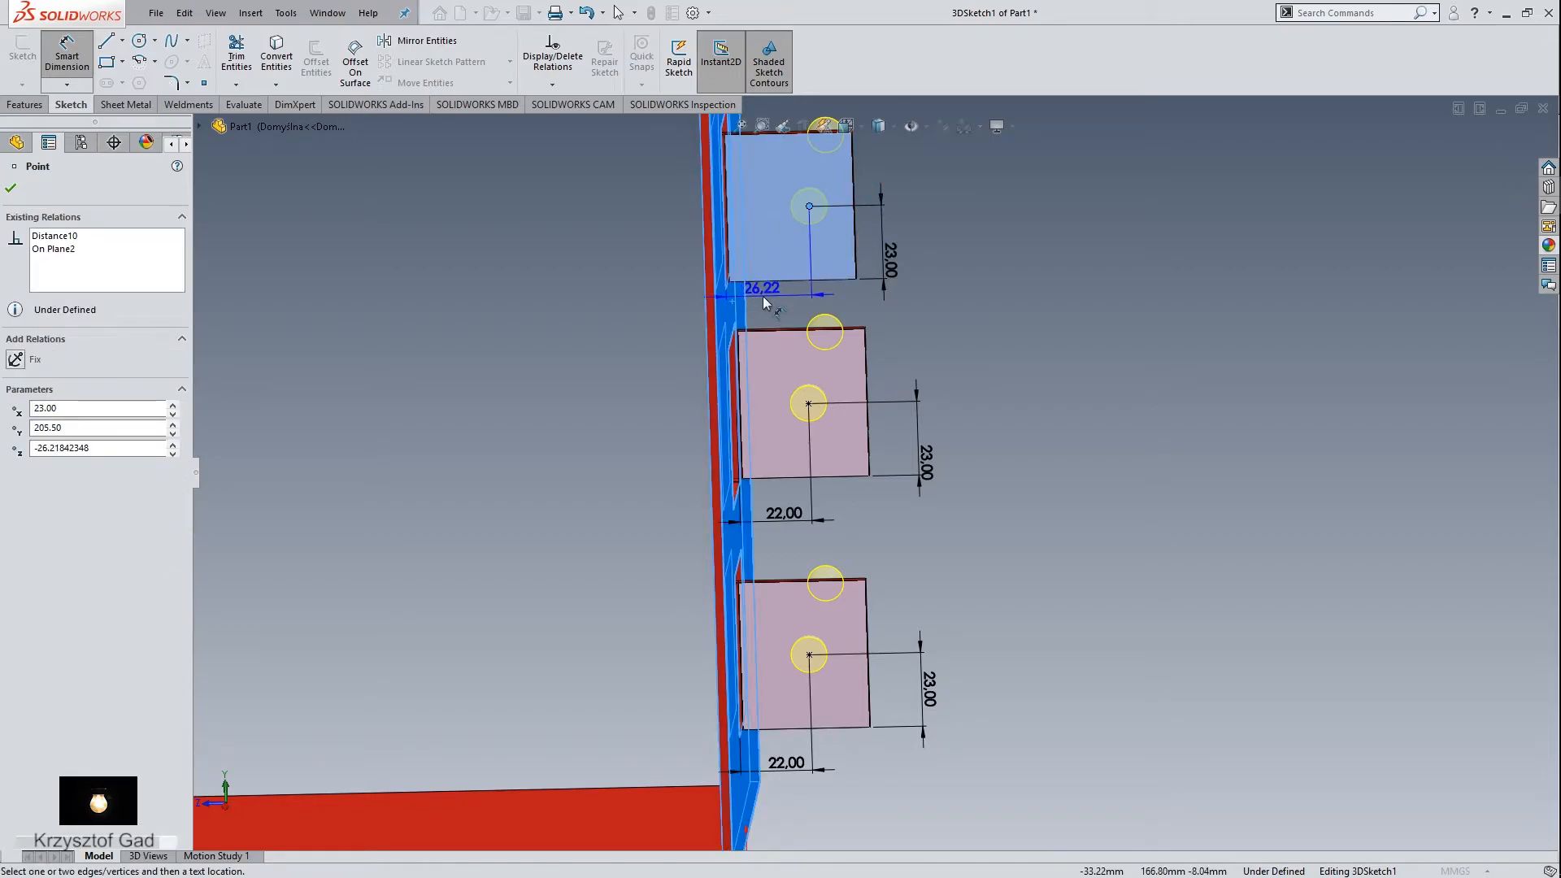
click(764, 303)
text(22)
key(Return)
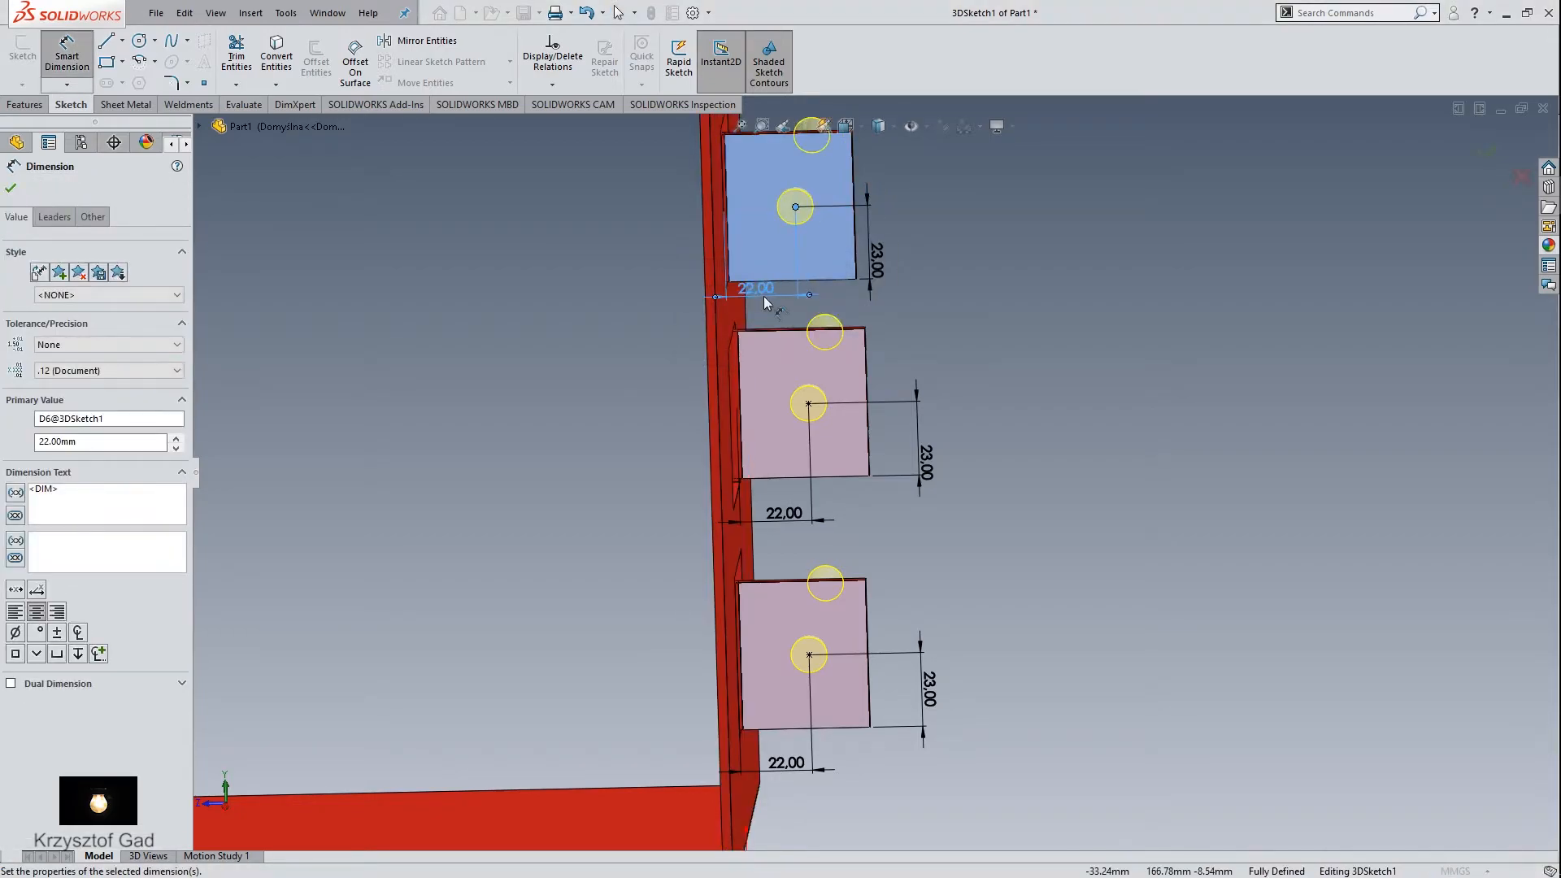
click(11, 190)
click(11, 189)
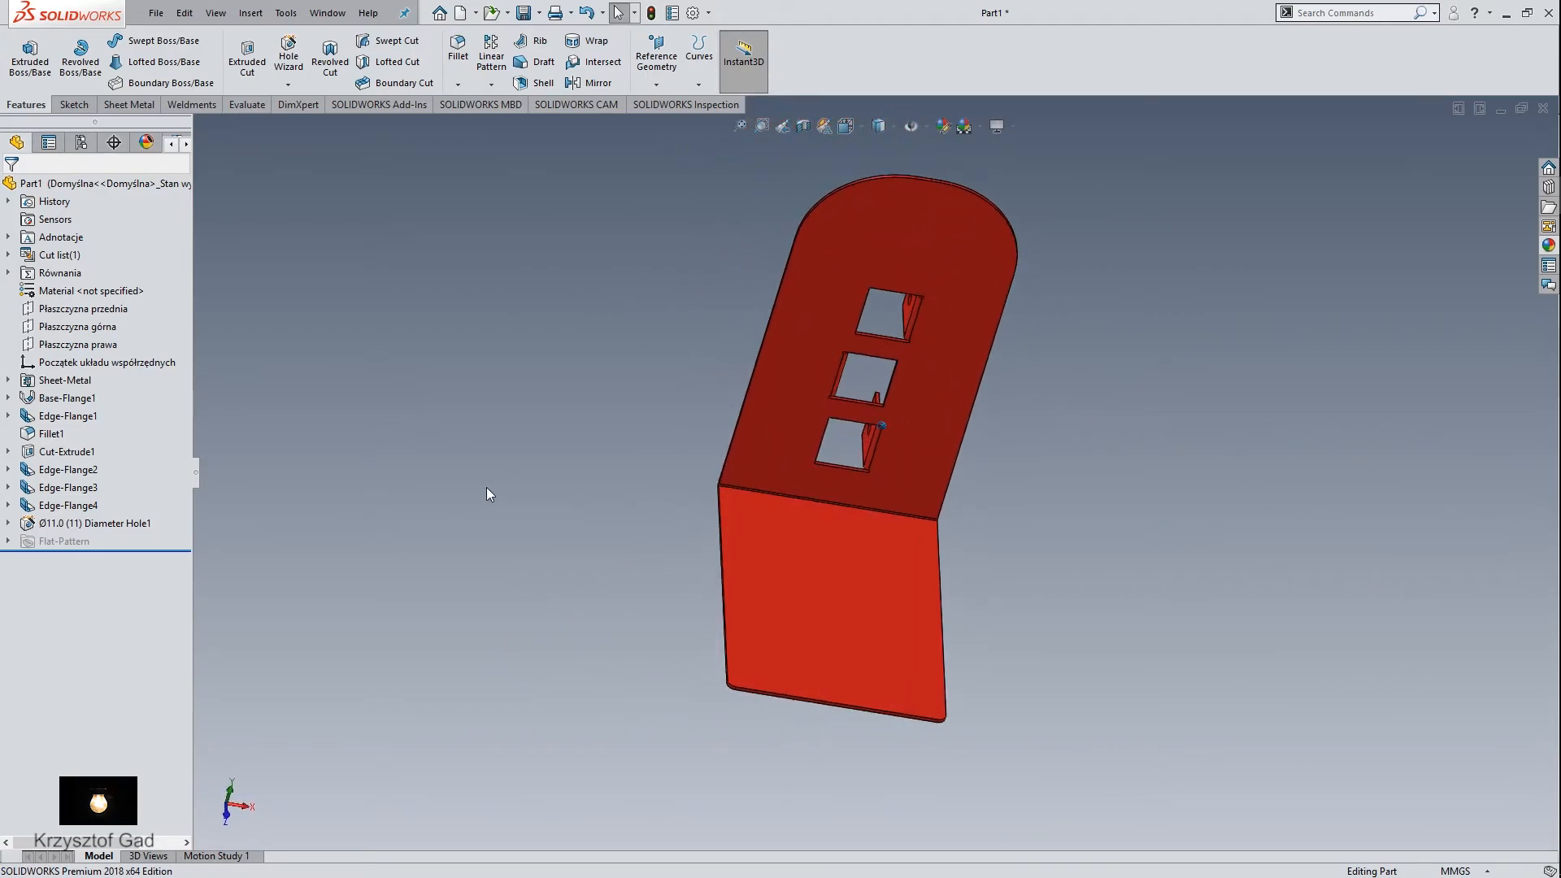
Step: Start a sketch on the 250 mm base flange's face and draw a vertical construction line just inside its left long edge
click(761, 615)
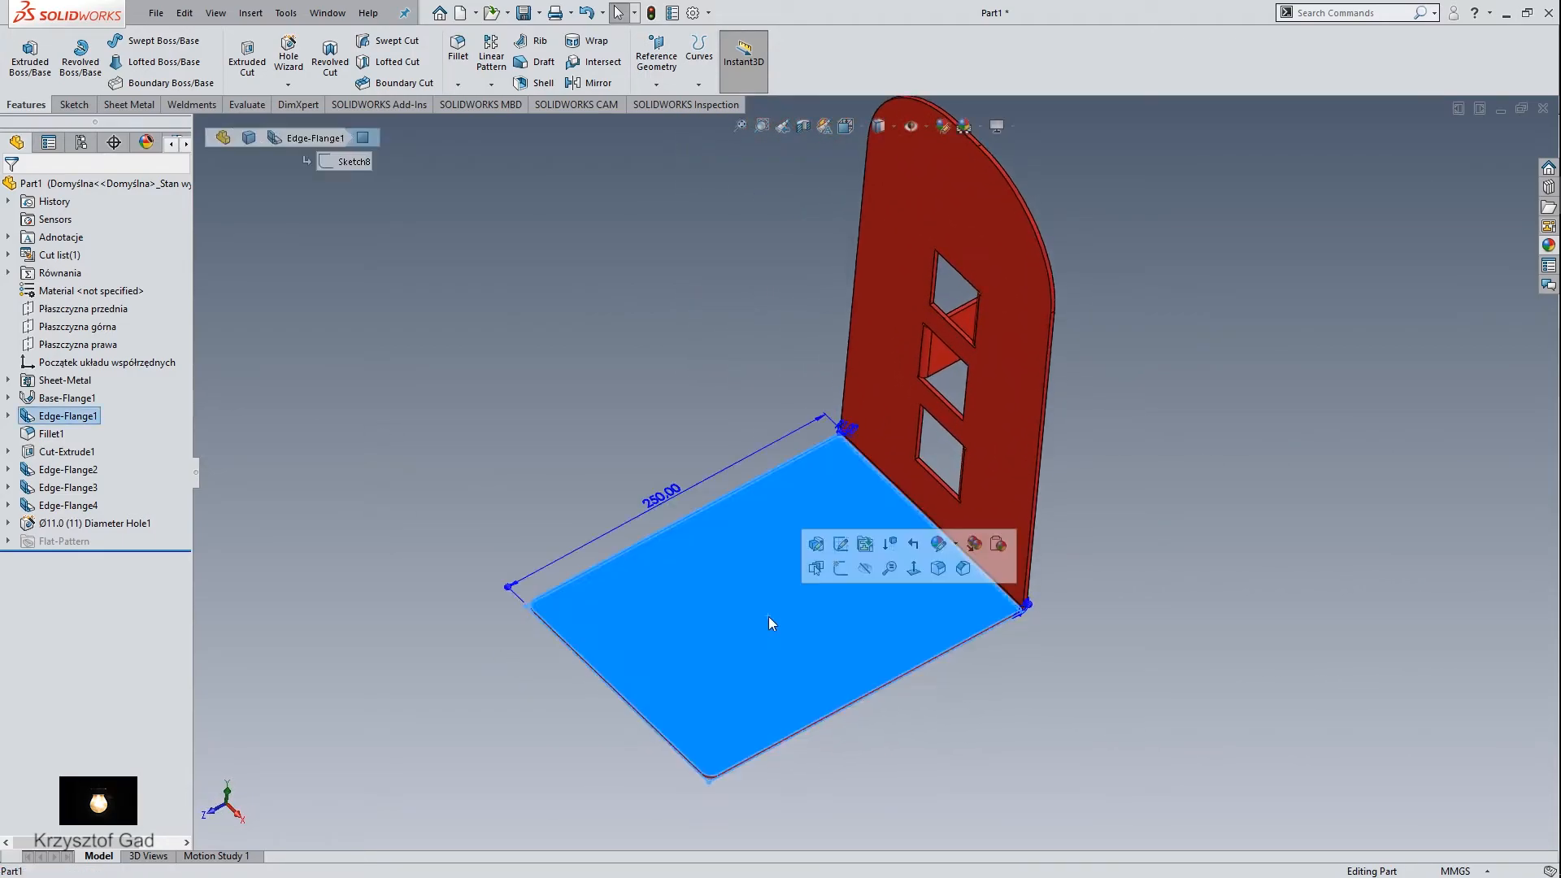
click(838, 572)
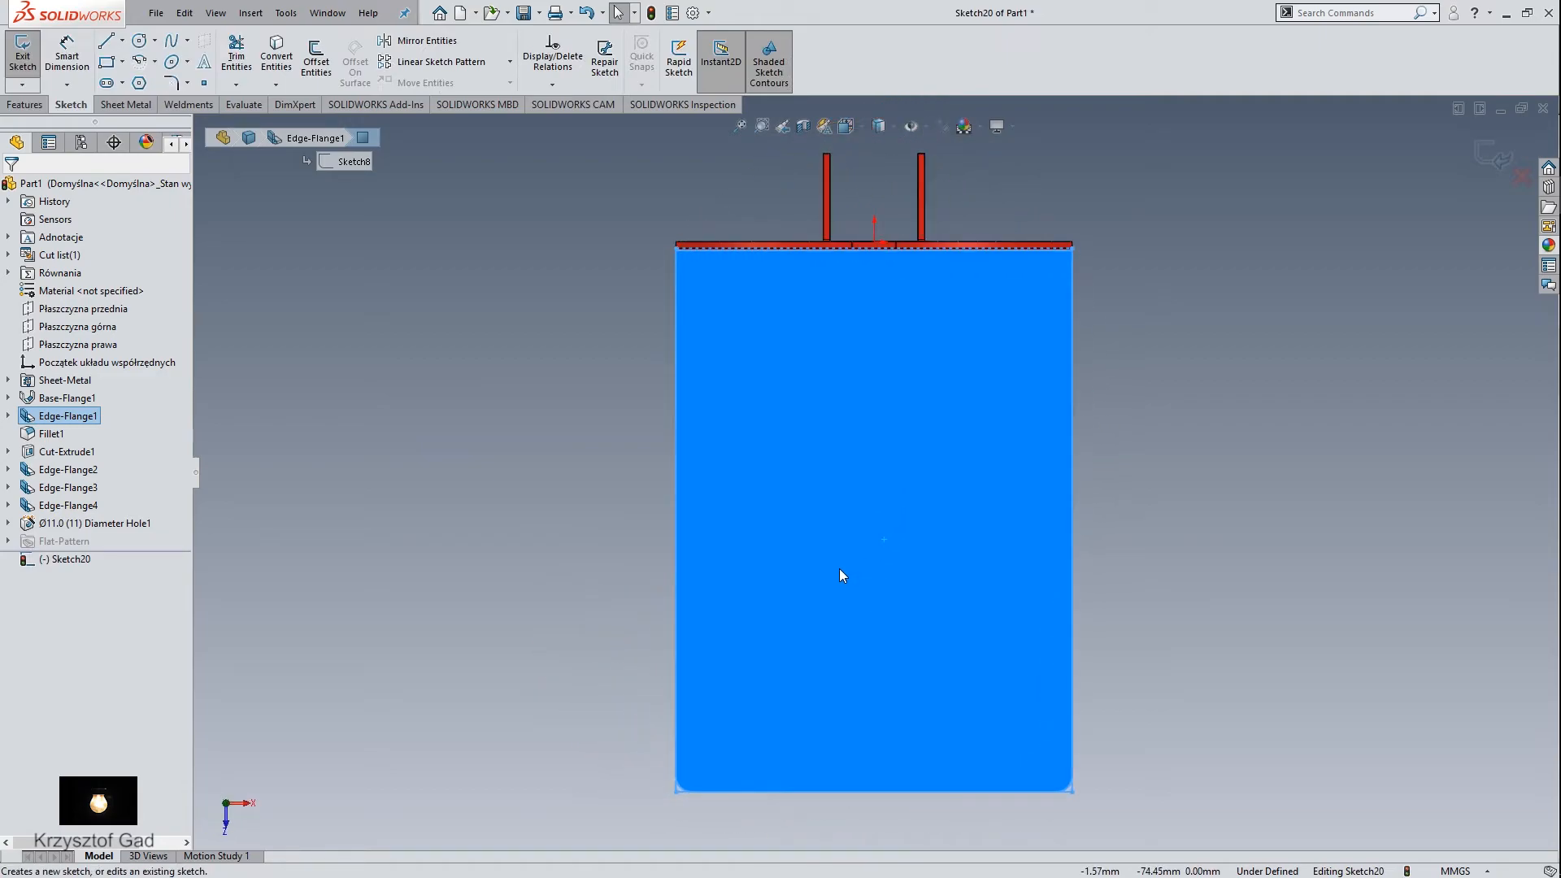
click(555, 510)
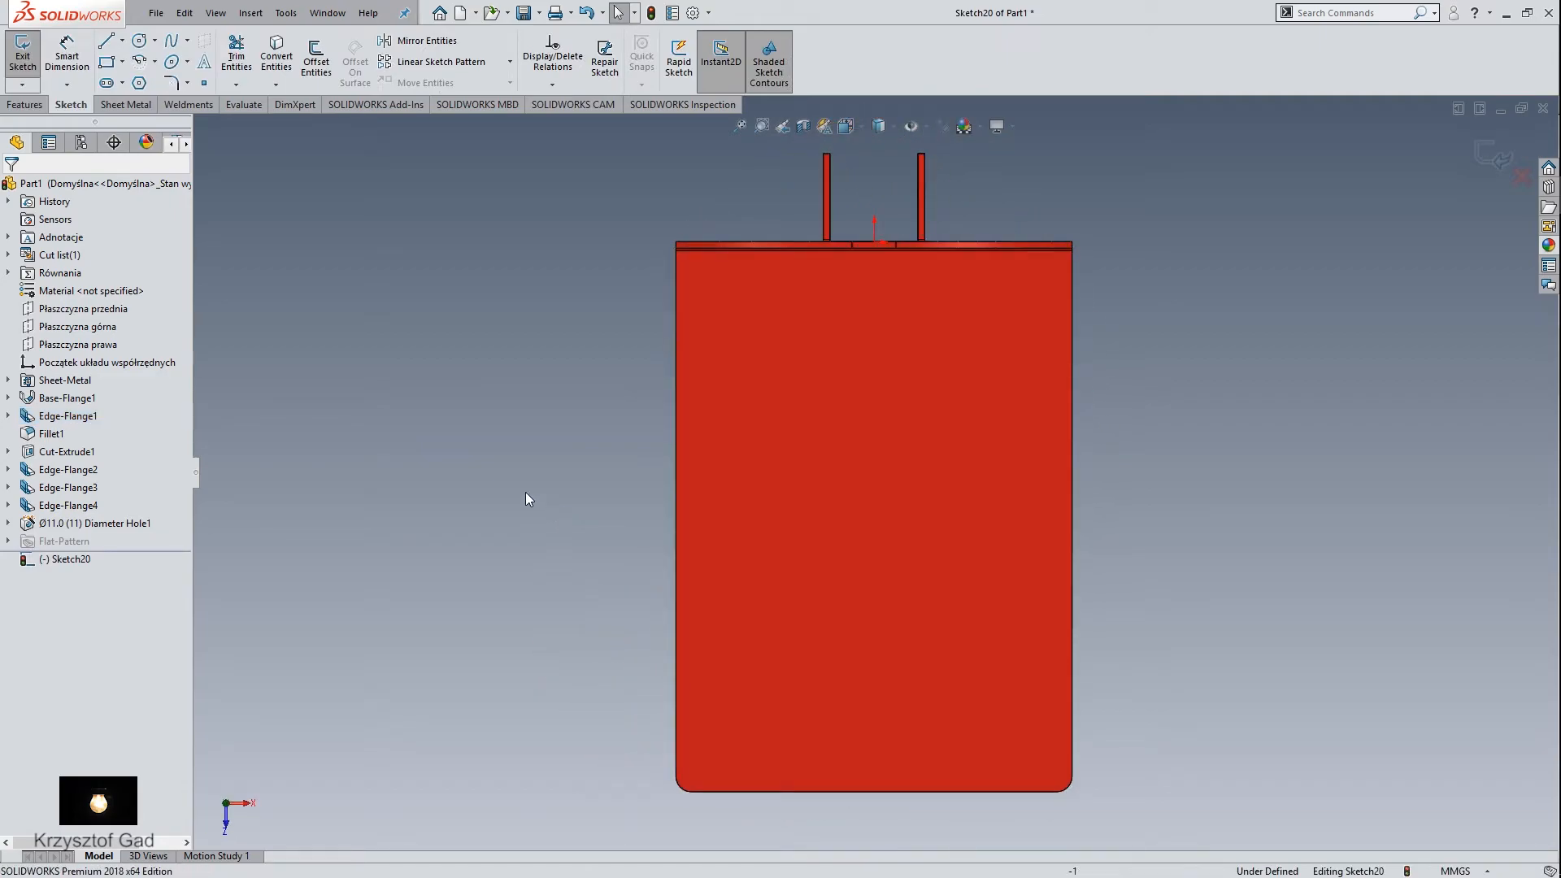
click(112, 44)
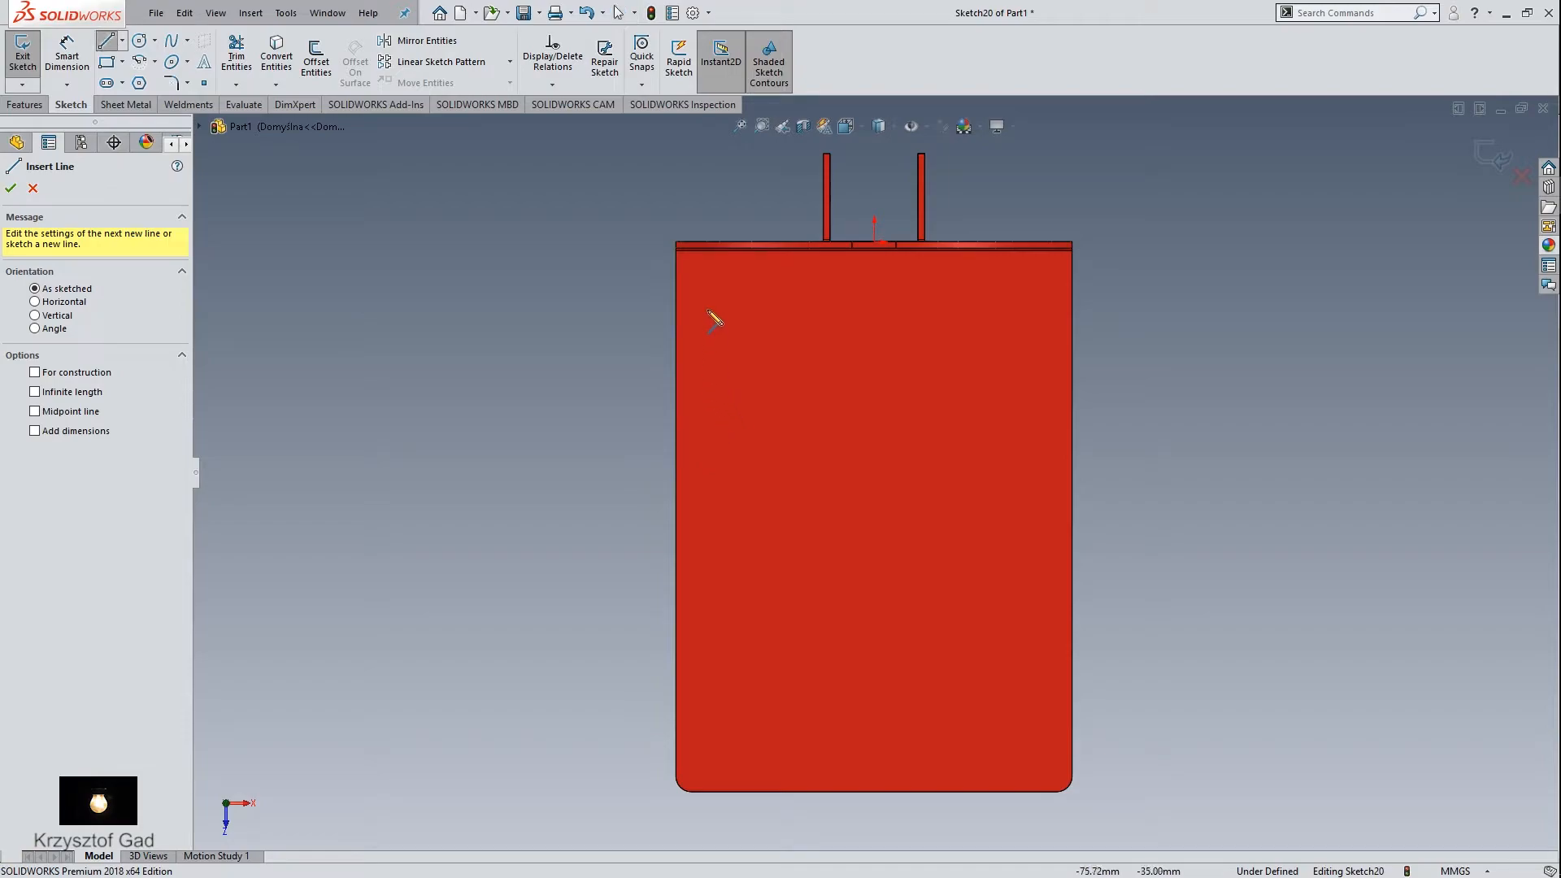
click(697, 285)
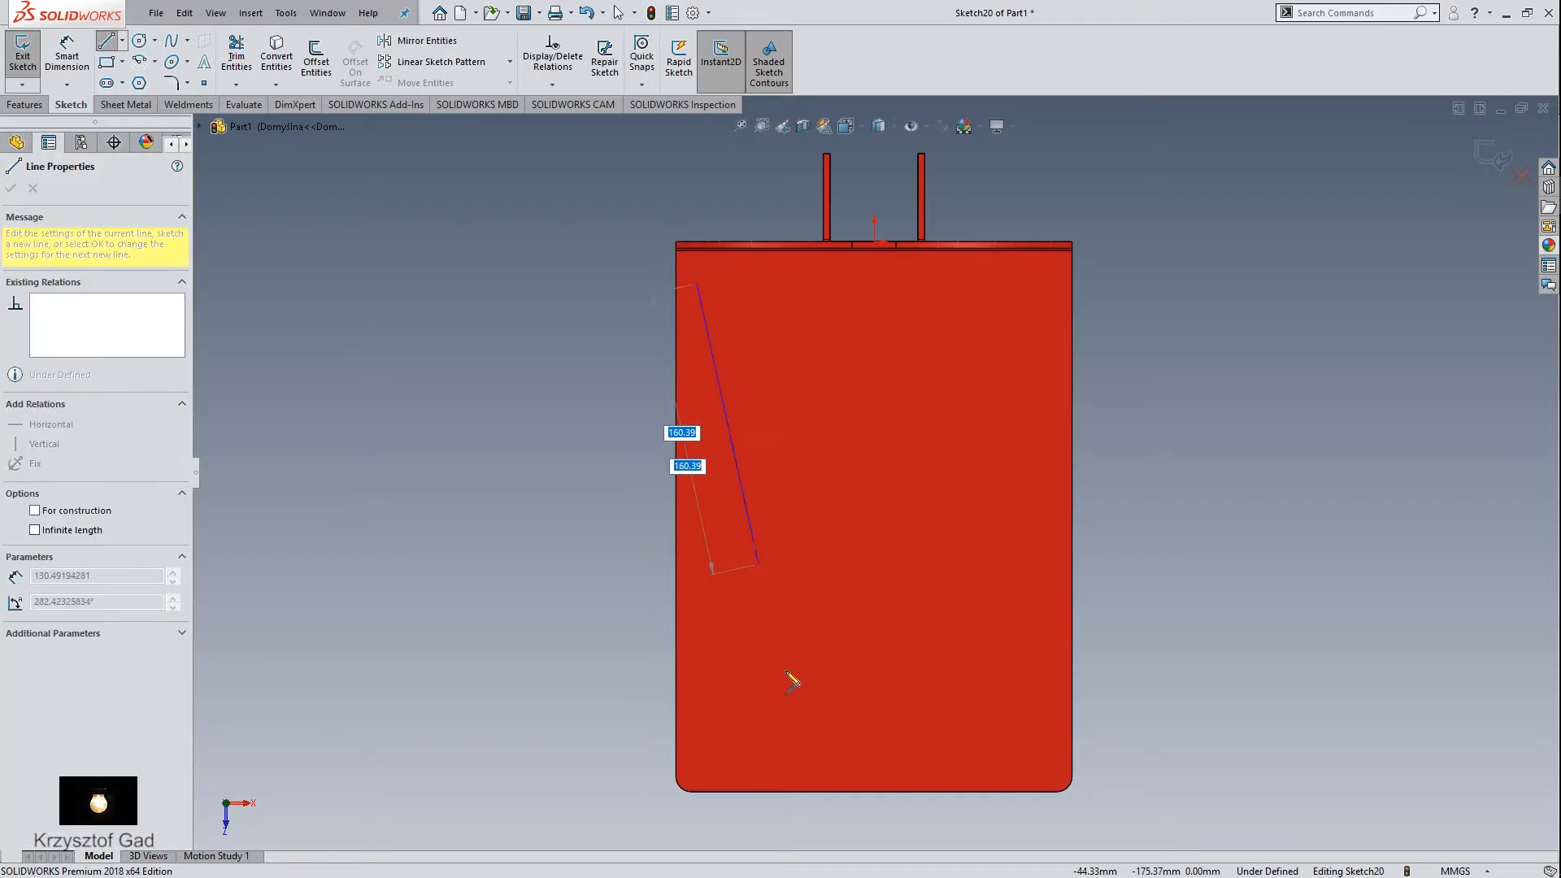
click(697, 756)
right_click(698, 744)
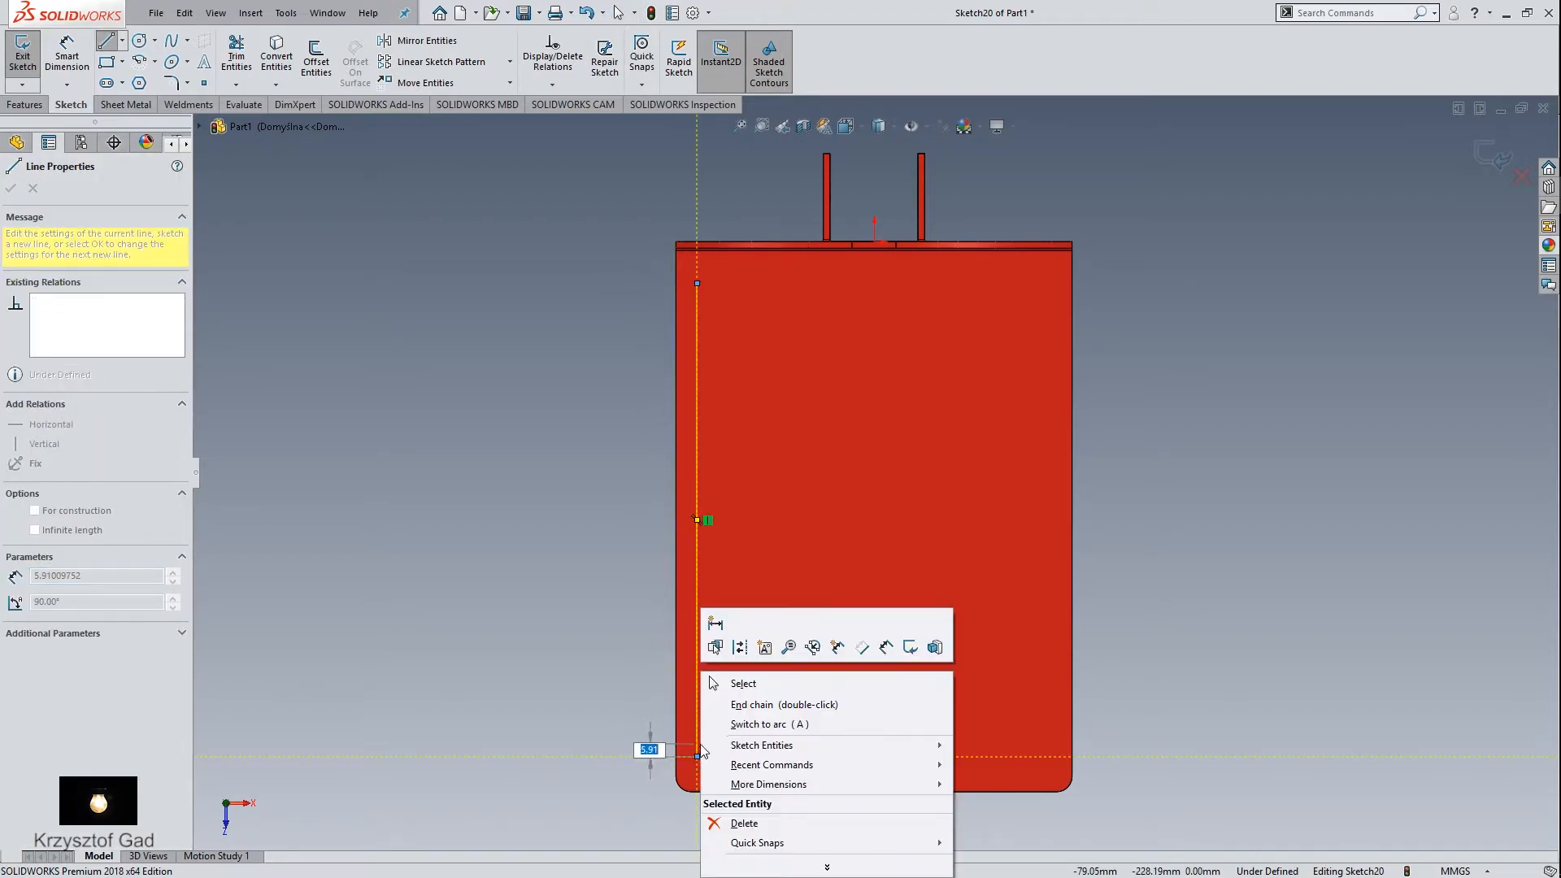
click(739, 646)
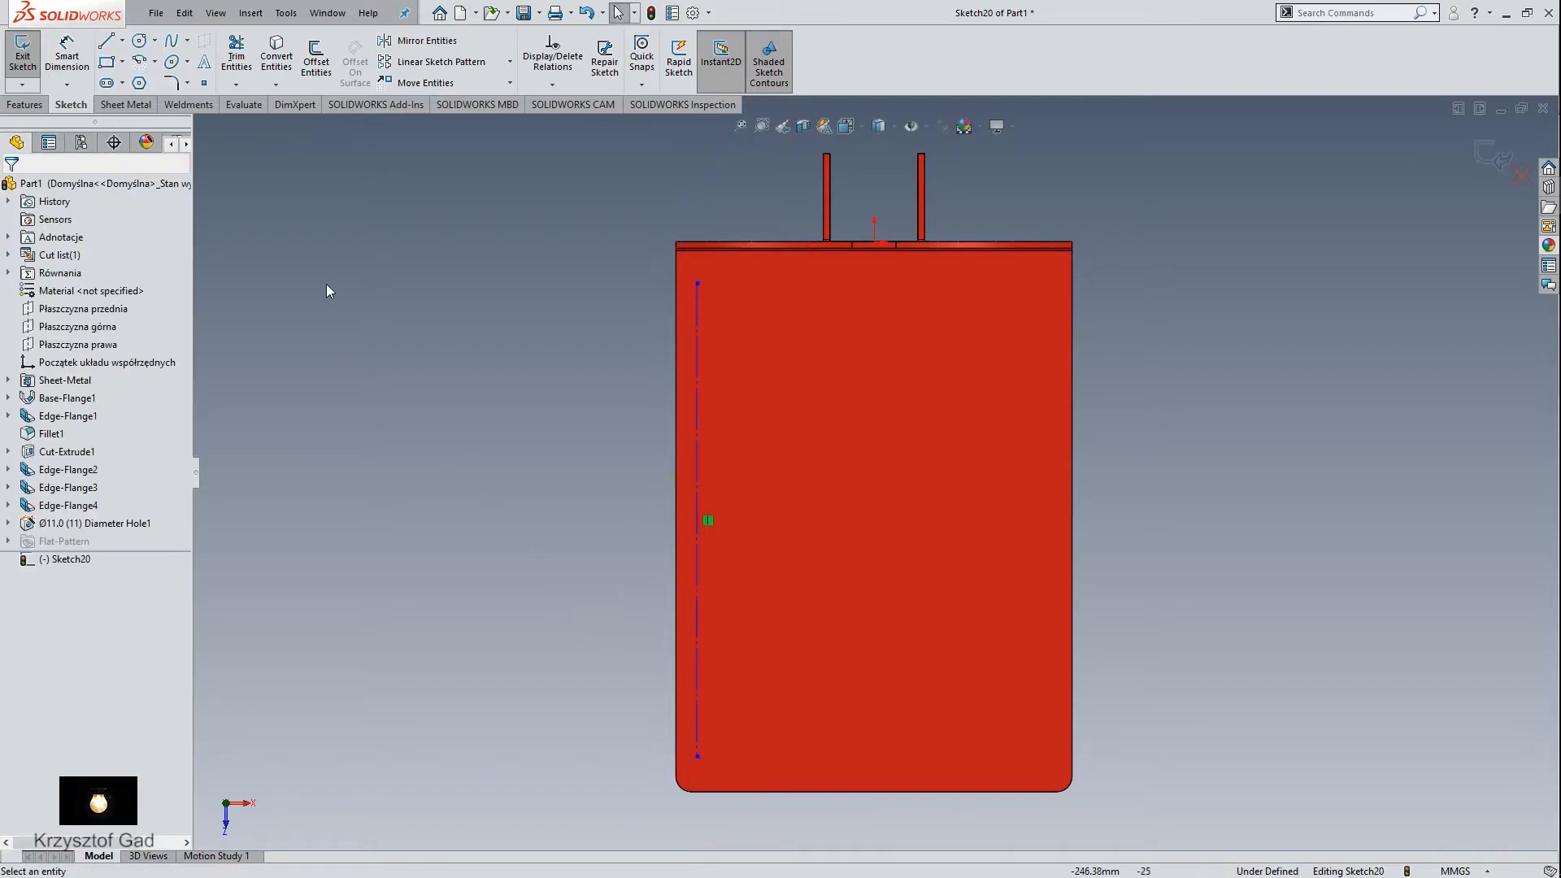
Step: Place three sketch points on the construction line, near its upper end, around its middle and near its lower end
click(204, 83)
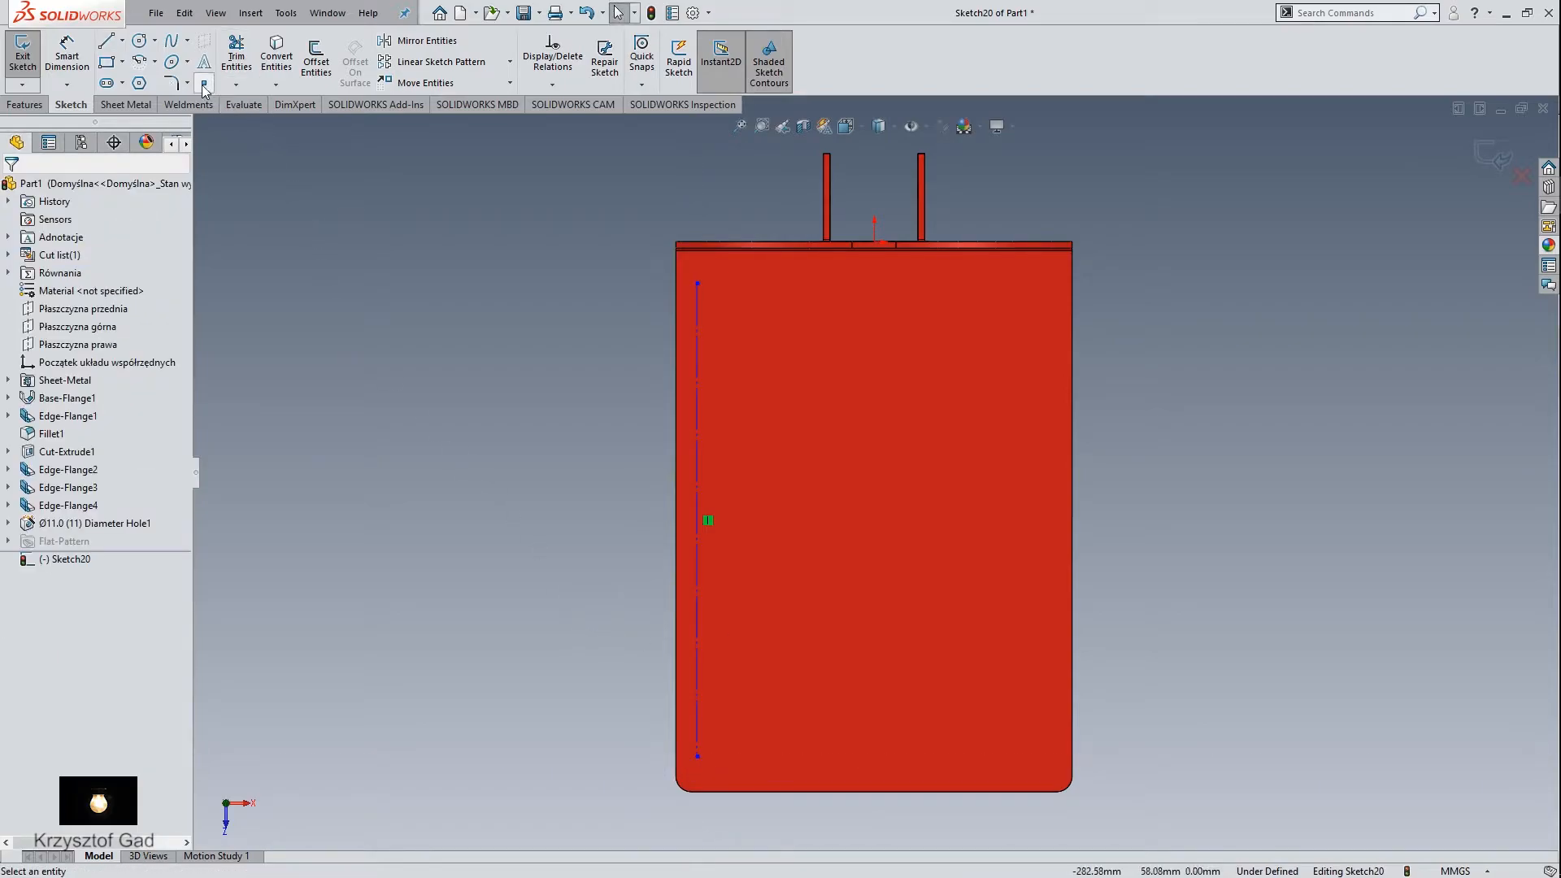
click(697, 321)
click(696, 490)
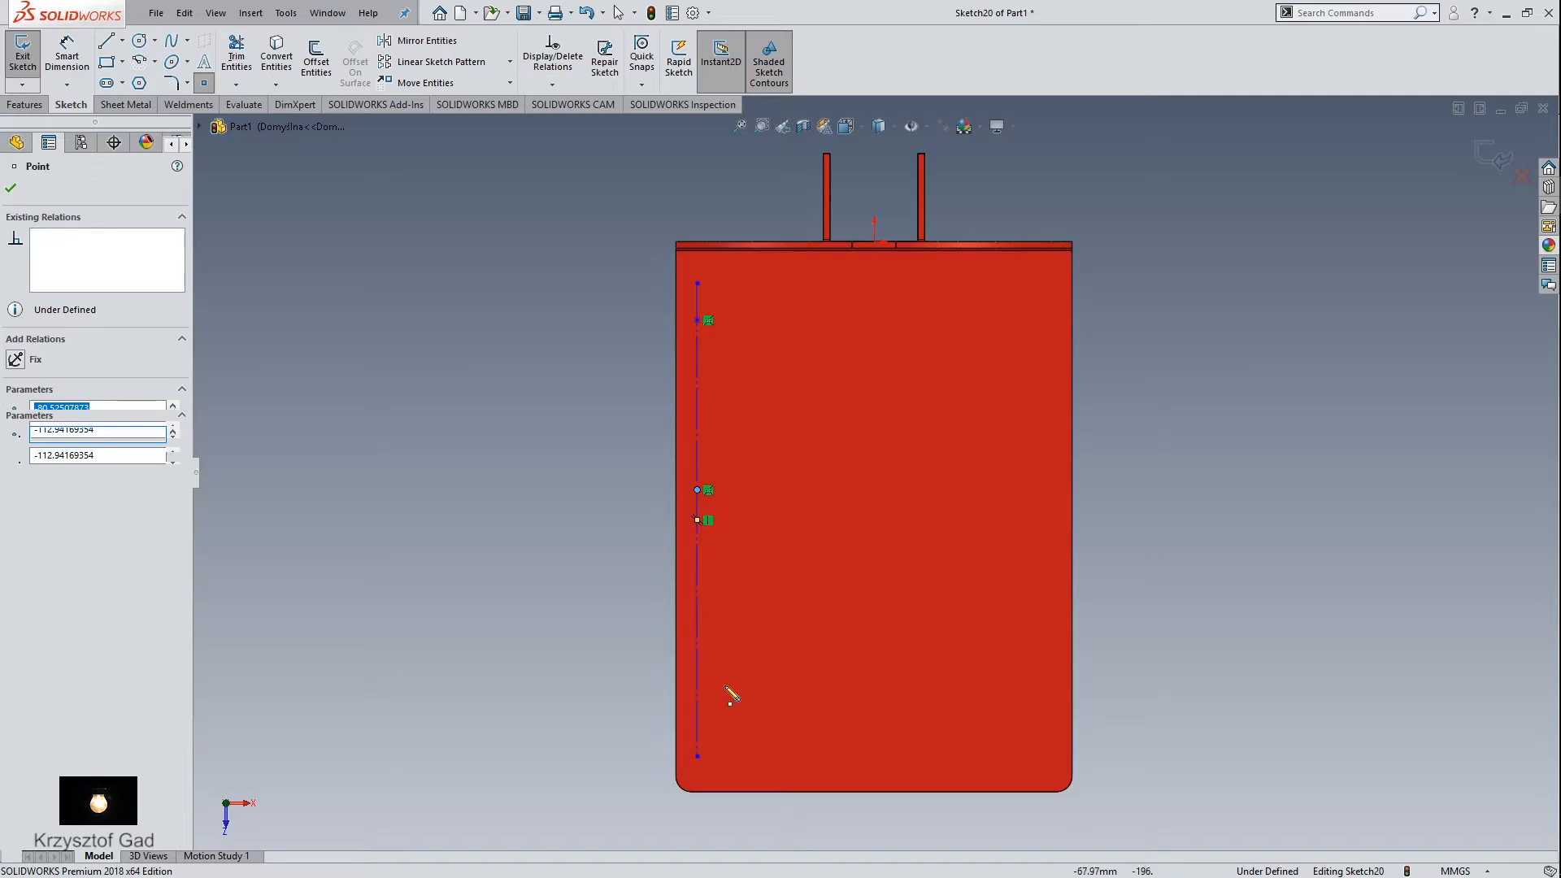
click(697, 716)
right_click(612, 678)
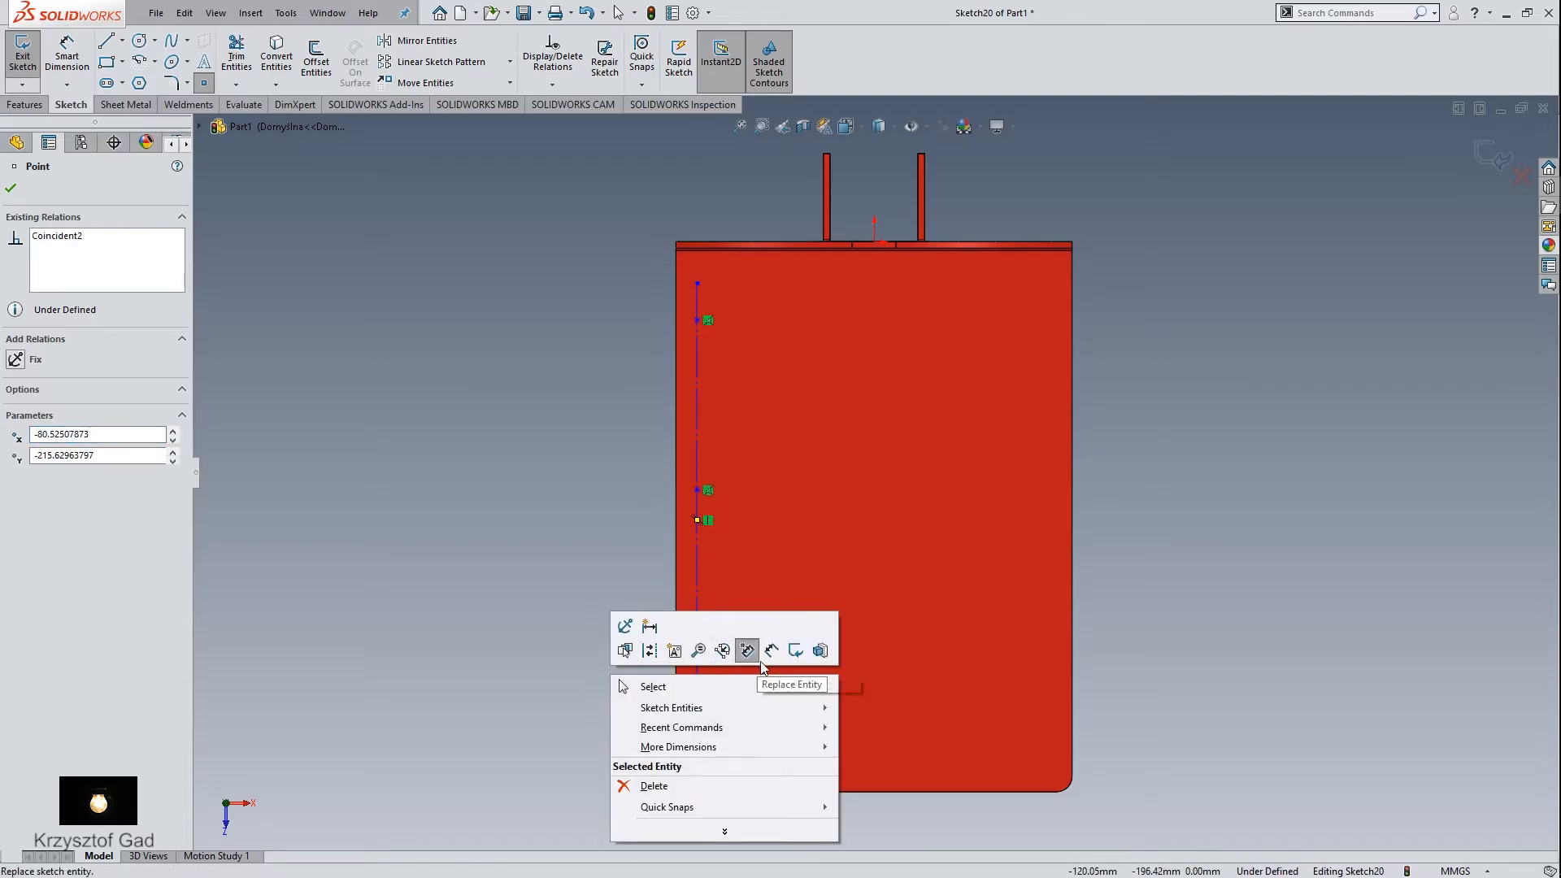
Step: Dimension the vertical construction line 3.5 mm from the base flange's left long edge
click(742, 648)
click(697, 622)
click(676, 601)
click(618, 594)
text(3.5)
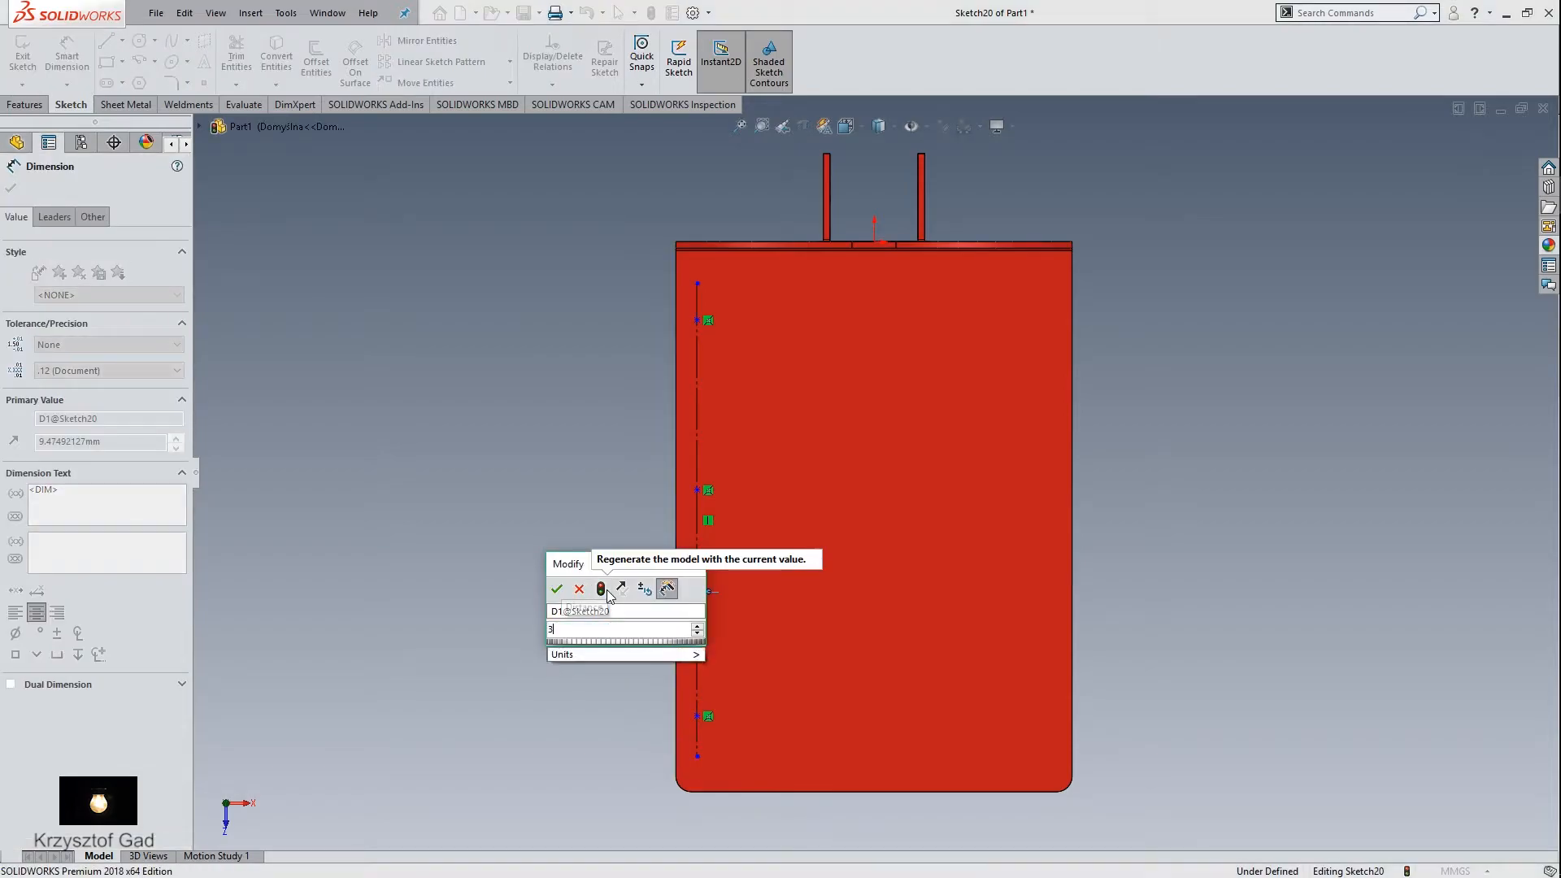
key(Return)
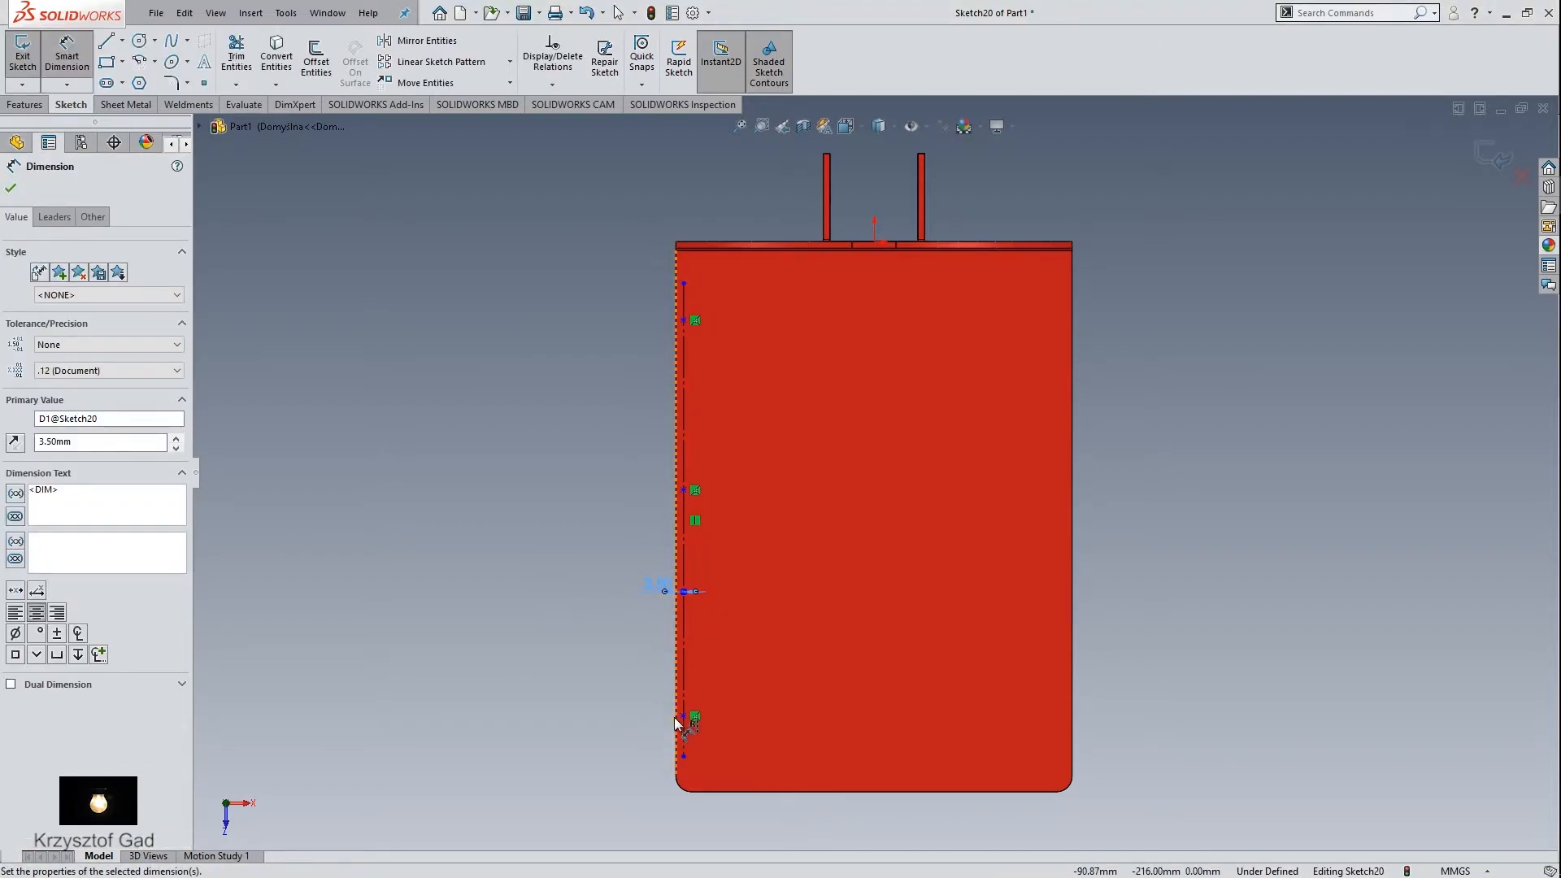
Step: Dimension the lowest sketch point 37 mm from the base flange's lower edge
click(684, 717)
click(730, 791)
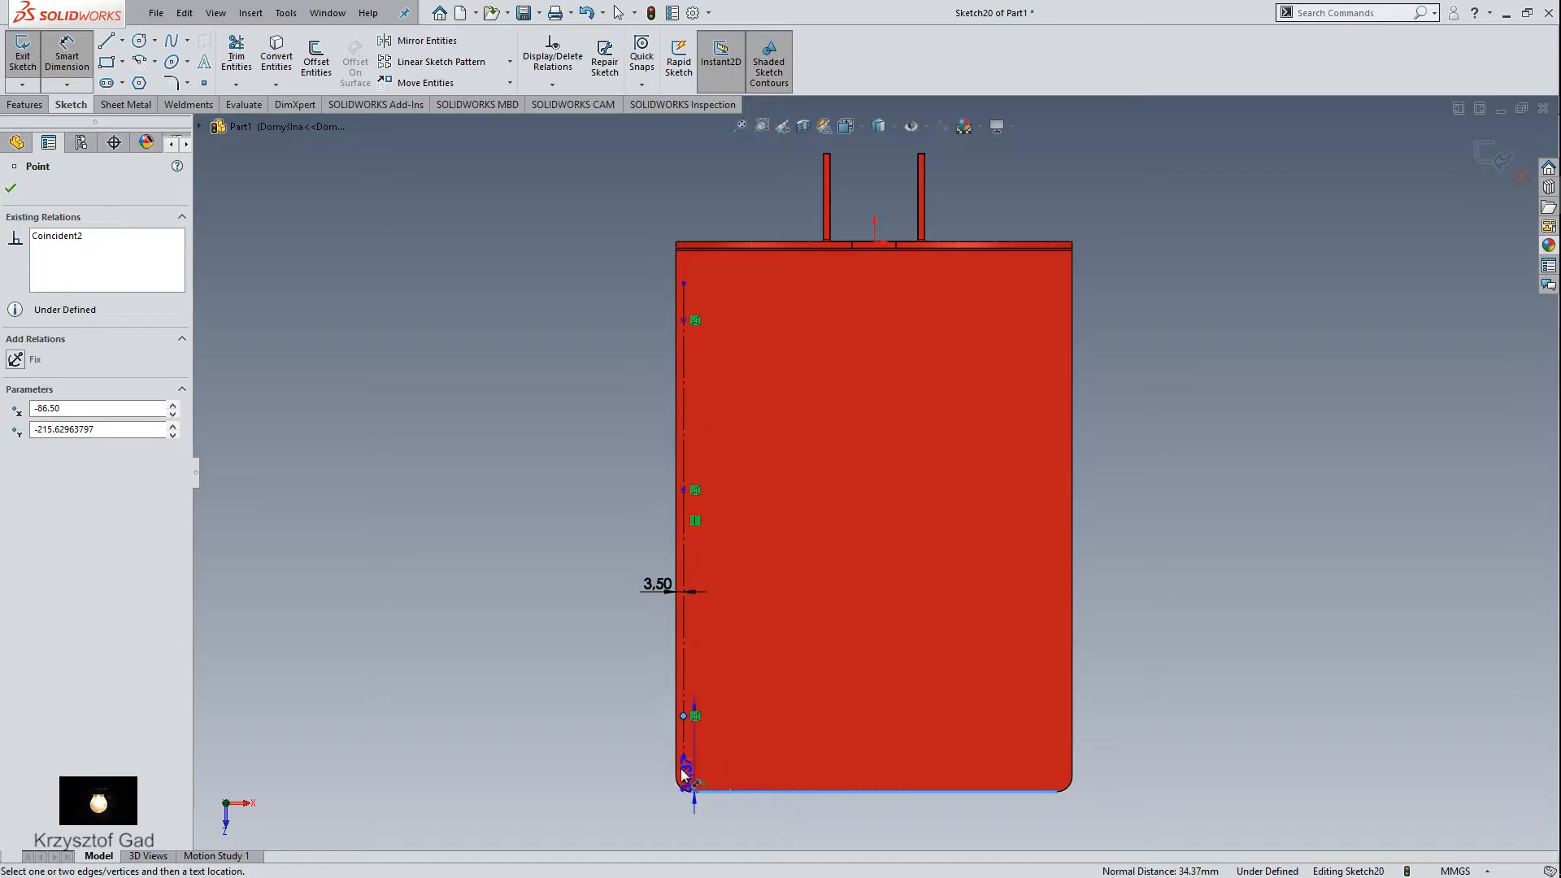
click(622, 742)
text(37)
key(Return)
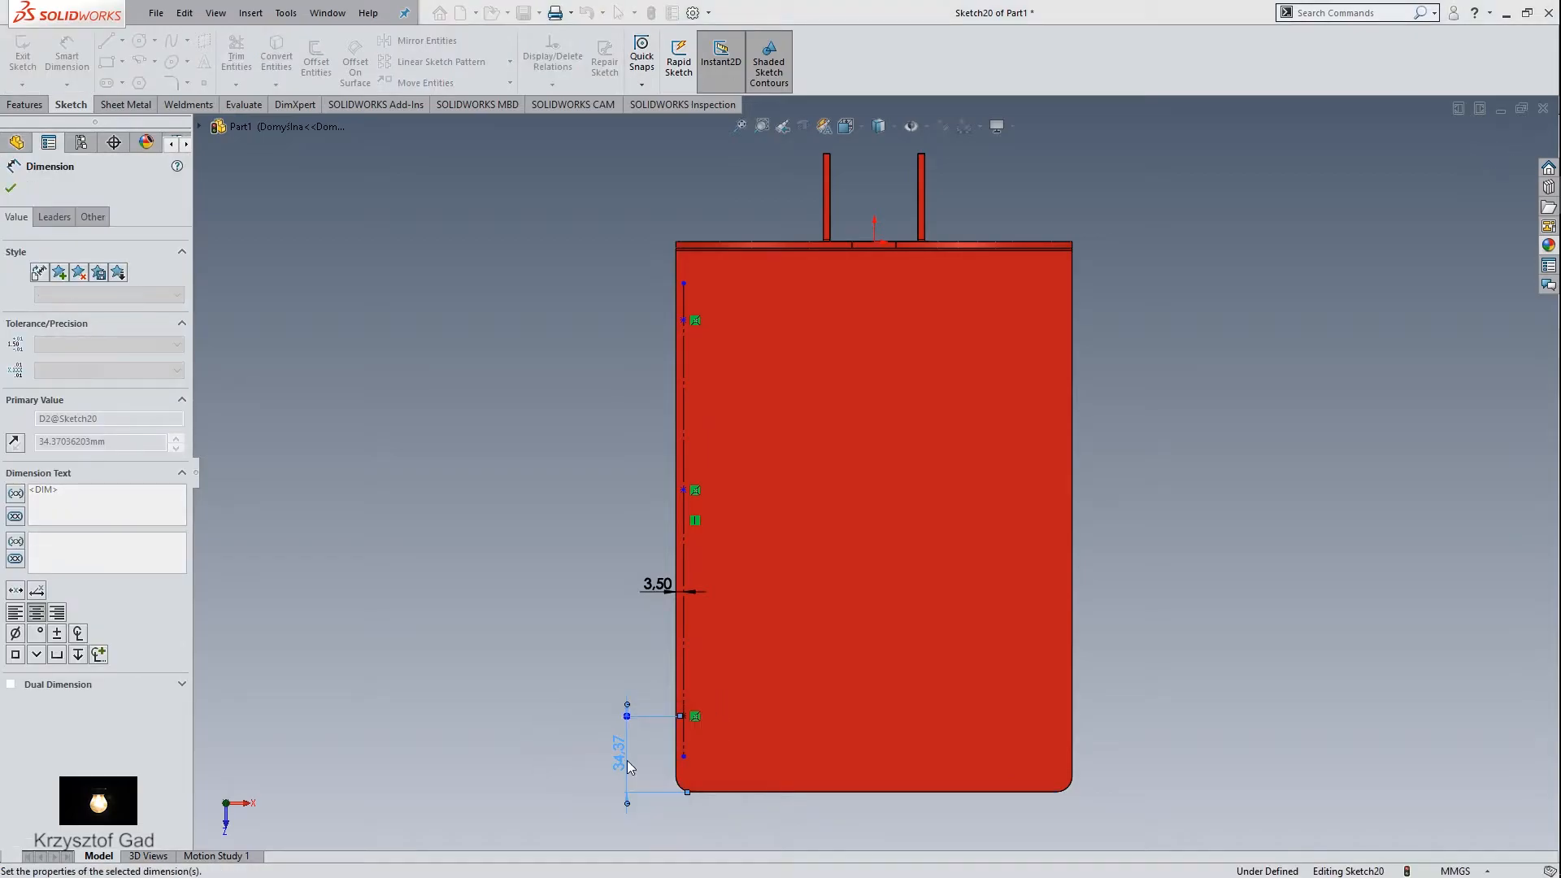
Step: Dimension the middle sketch point 127 mm from the base flange's lower edge
click(682, 490)
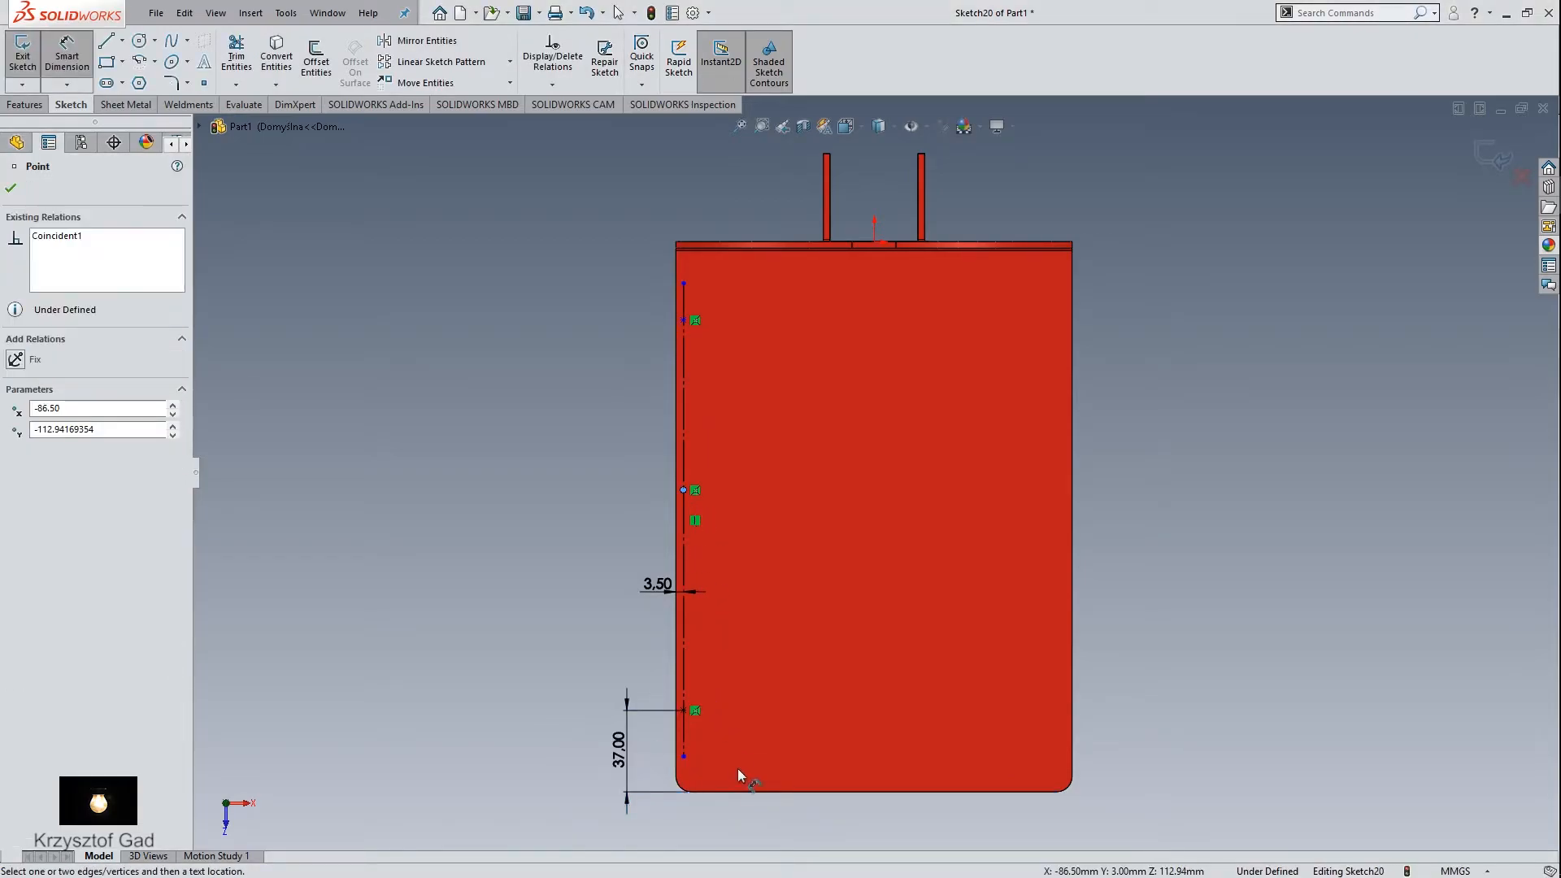
click(748, 790)
click(547, 752)
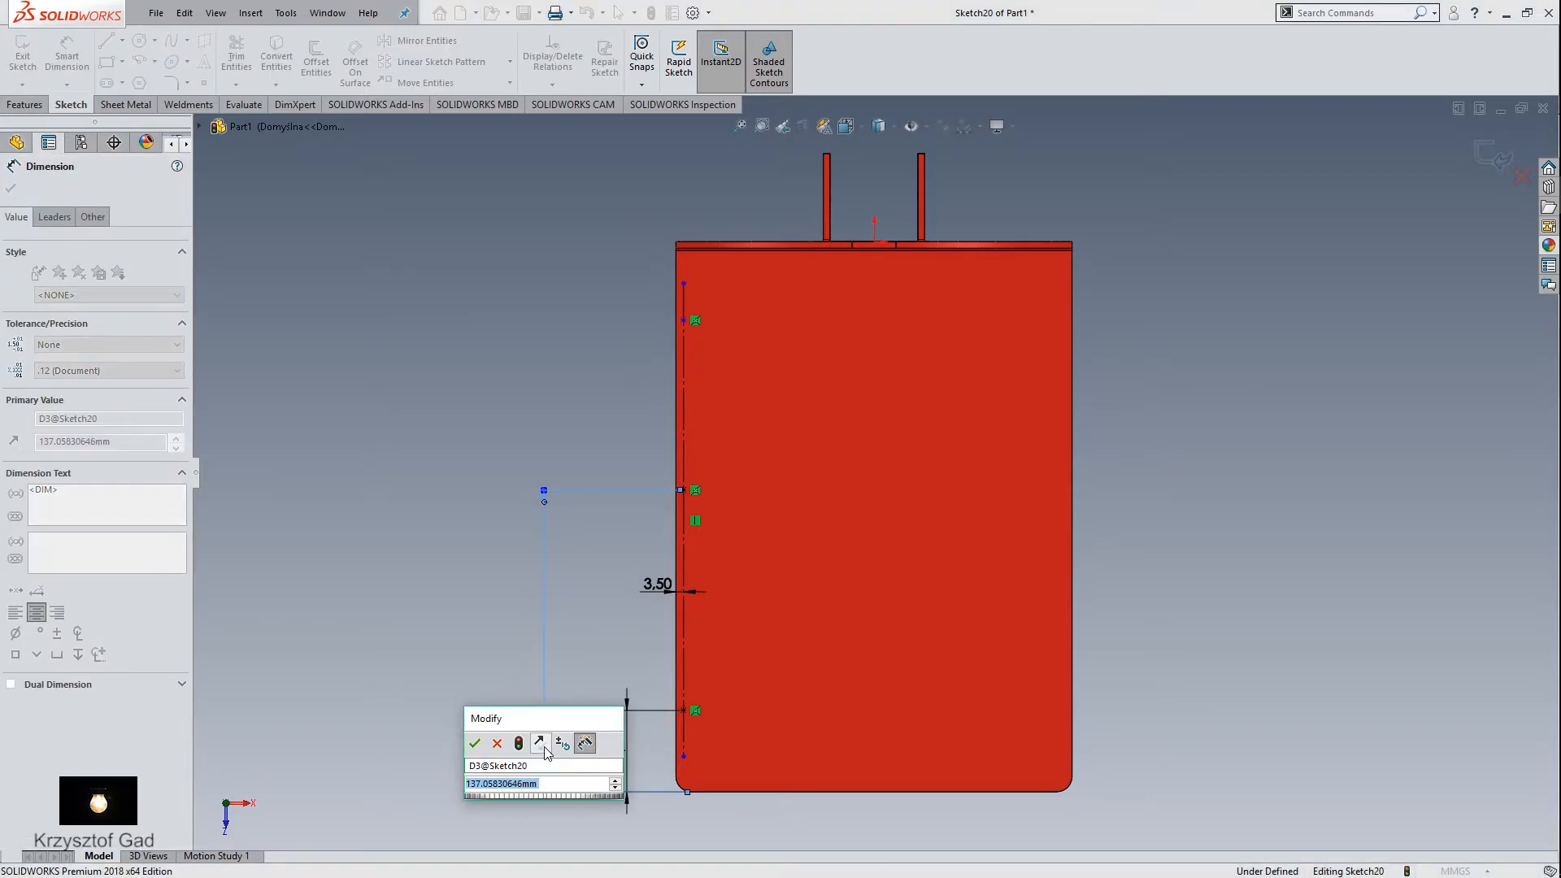
text(127)
key(Return)
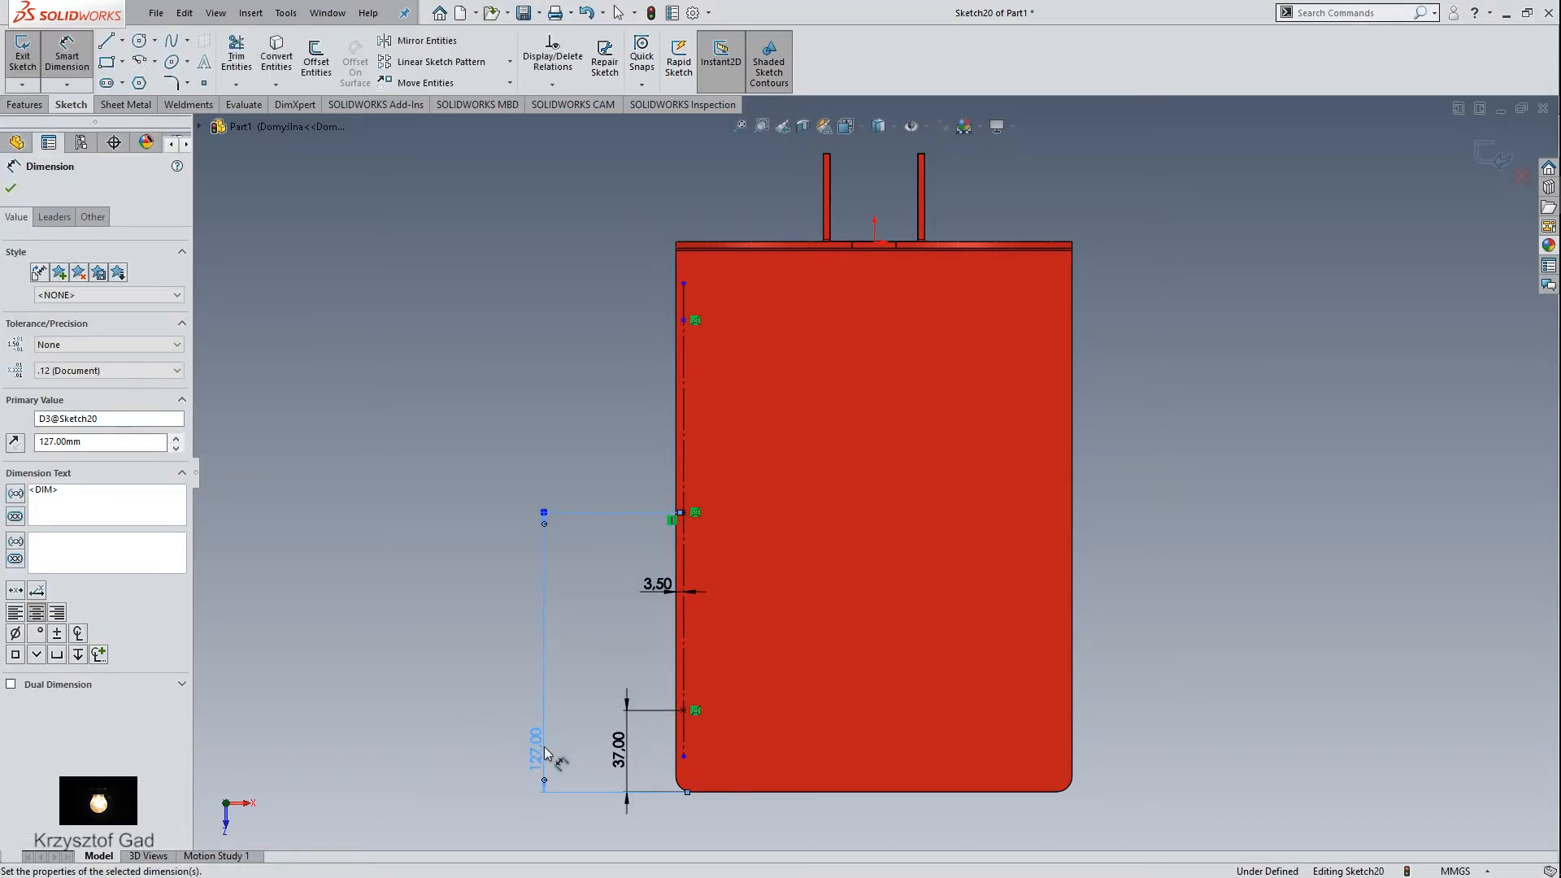
Step: Dimension the uppermost sketch point 207 mm from the base flange's lower edge and end dimensioning
click(790, 790)
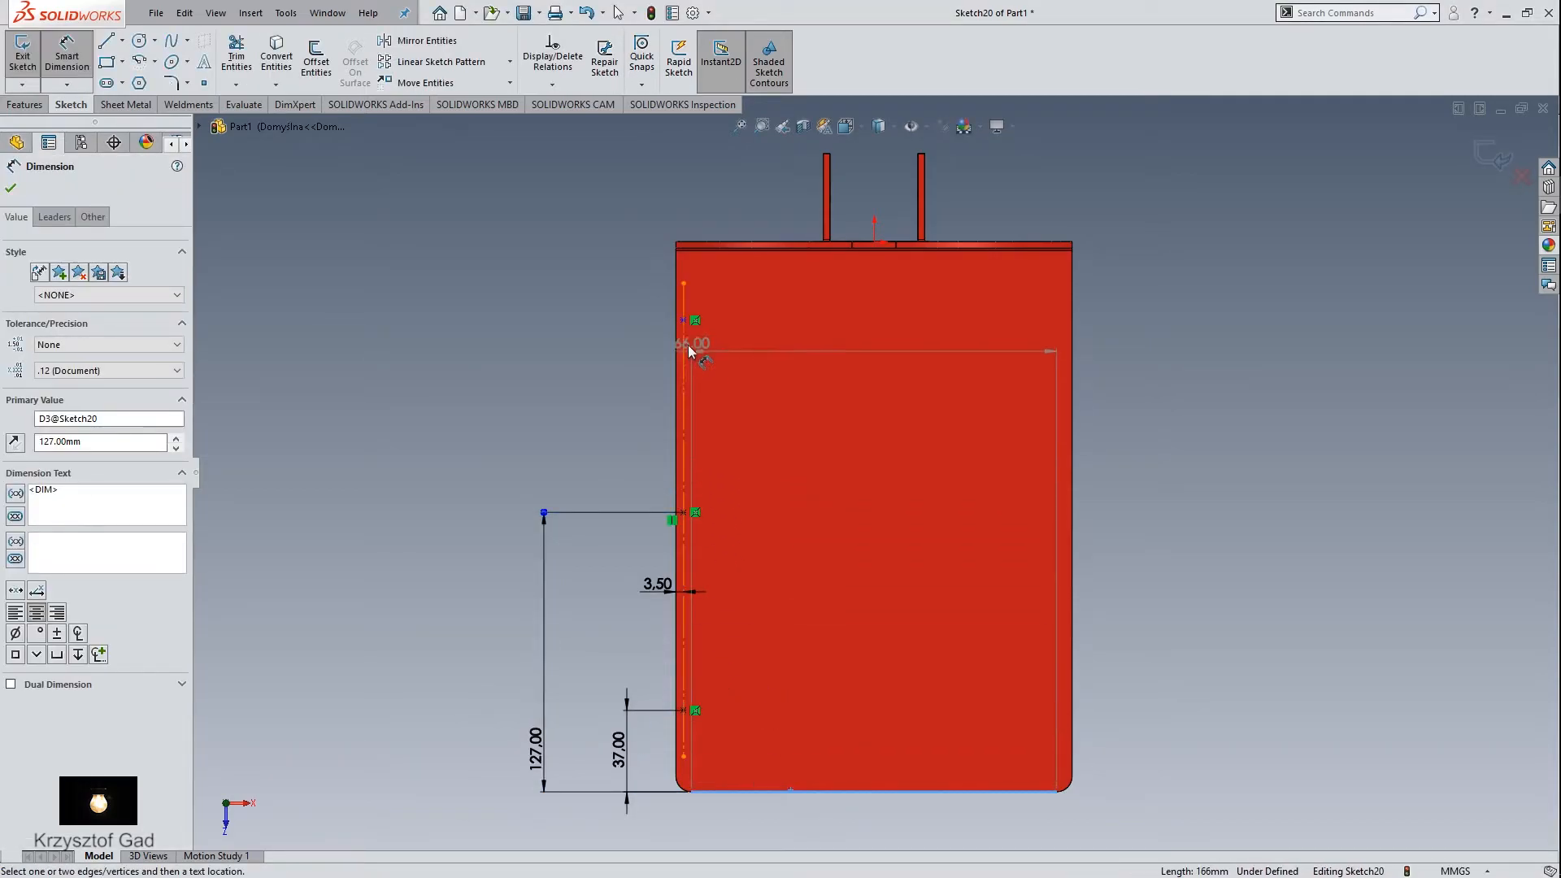
click(690, 321)
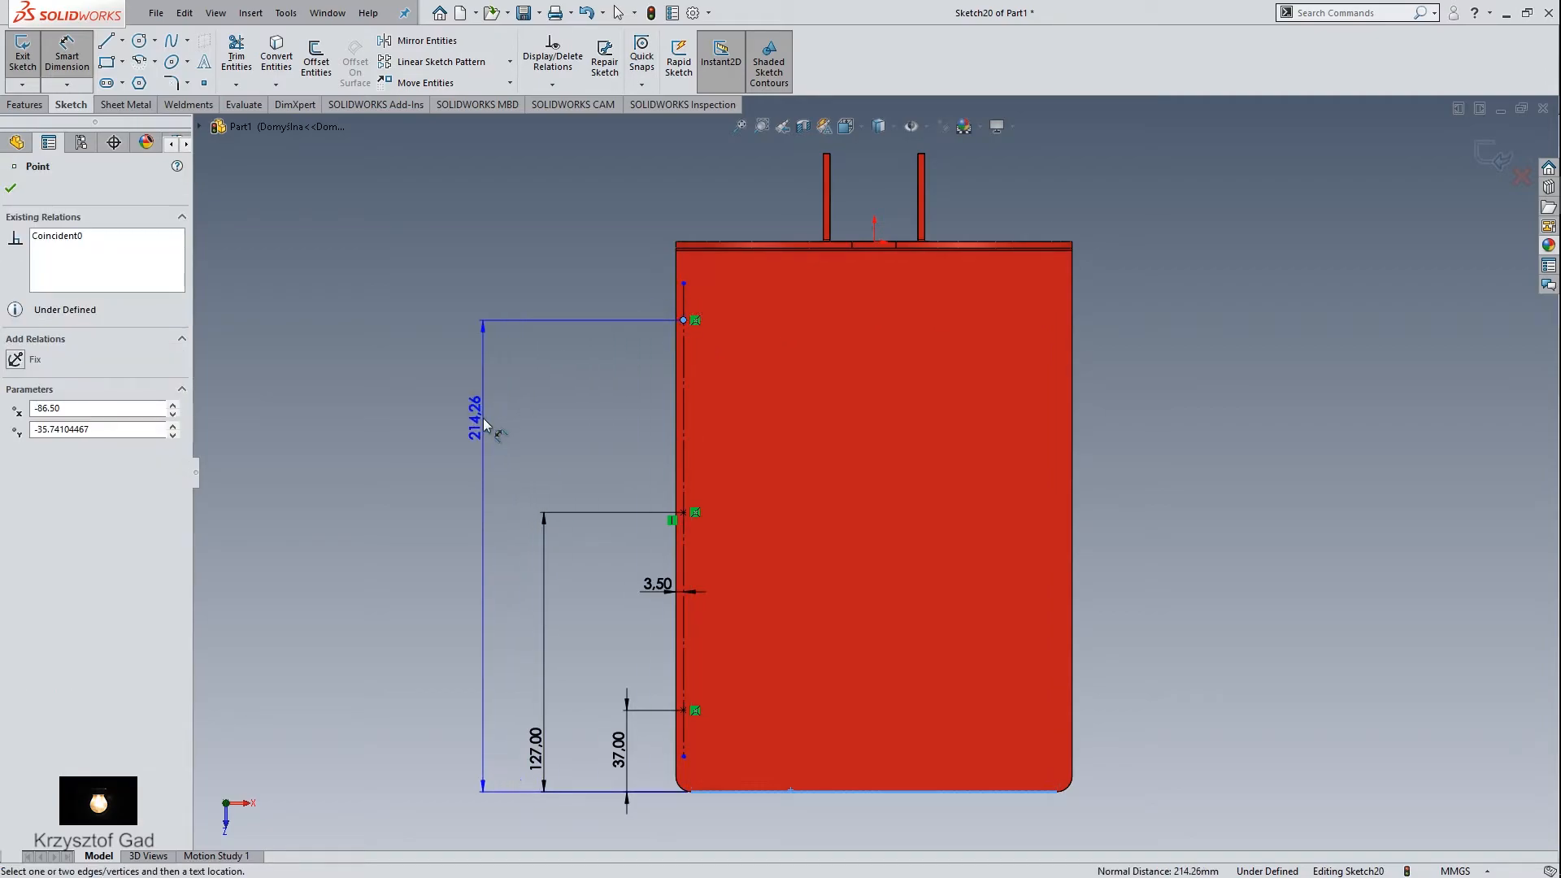
click(483, 427)
text(207)
key(Return)
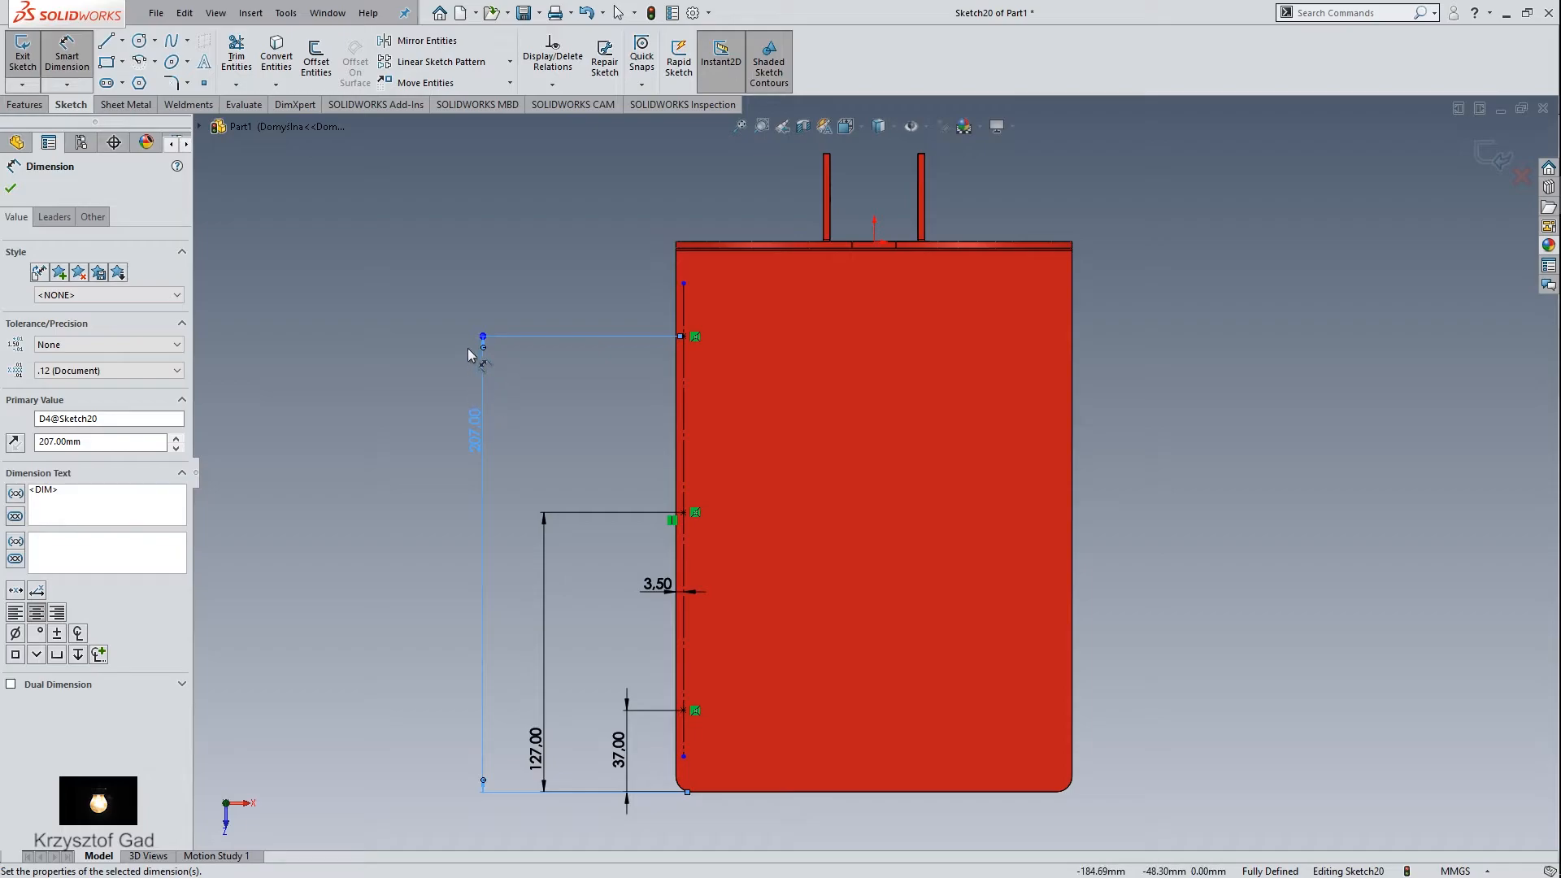
key(Escape)
key(Escape)
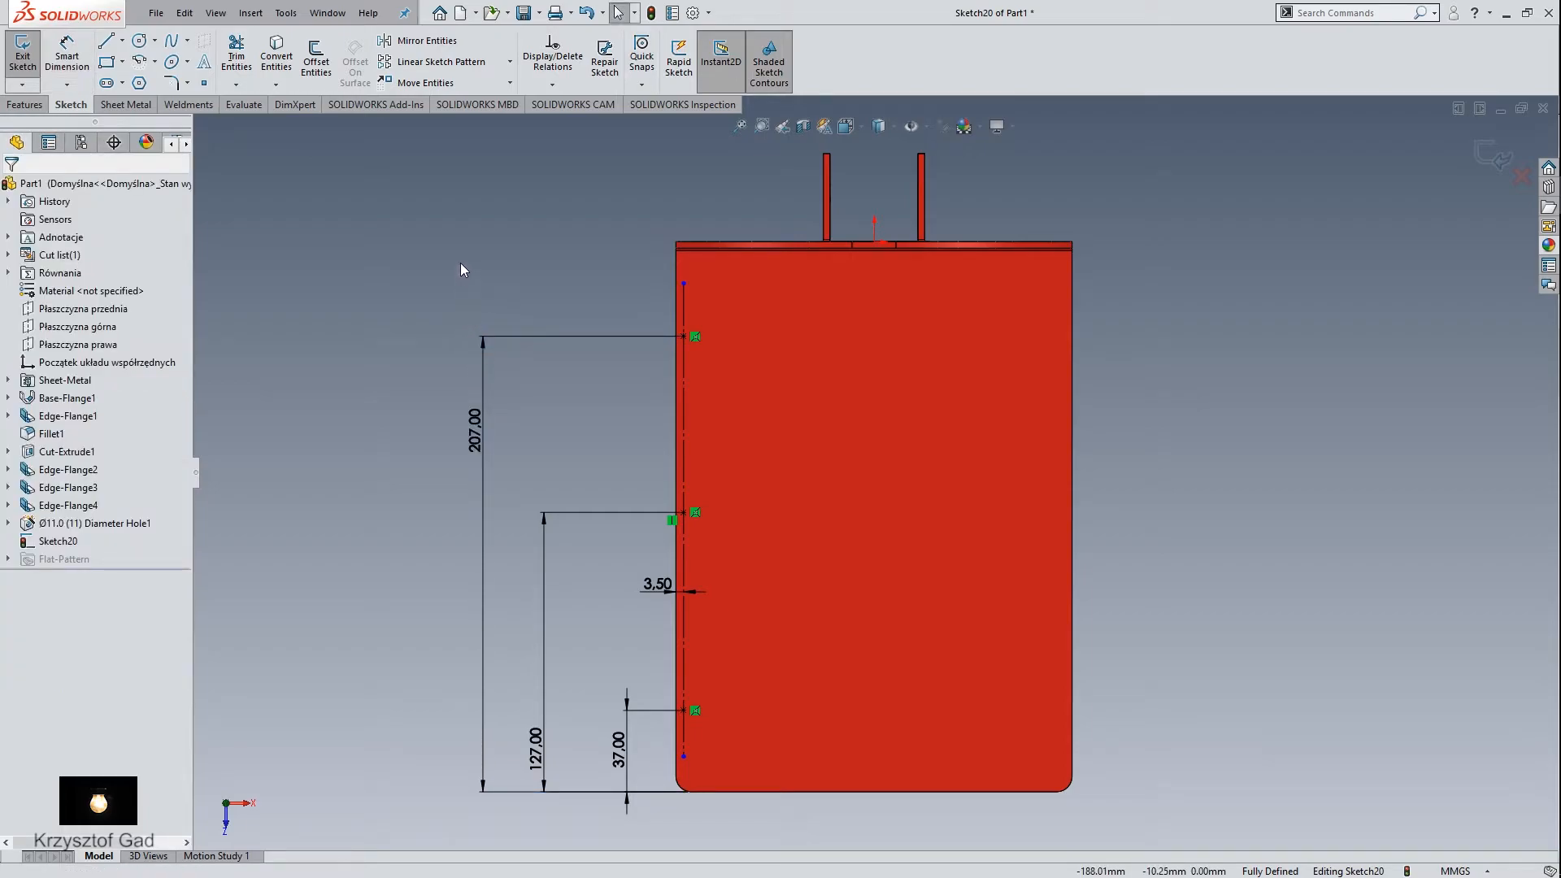
Step: Mirror the three sketch points about the right plane (Płaszczyzna prawa) to the flange's opposite long edge
click(425, 40)
click(685, 337)
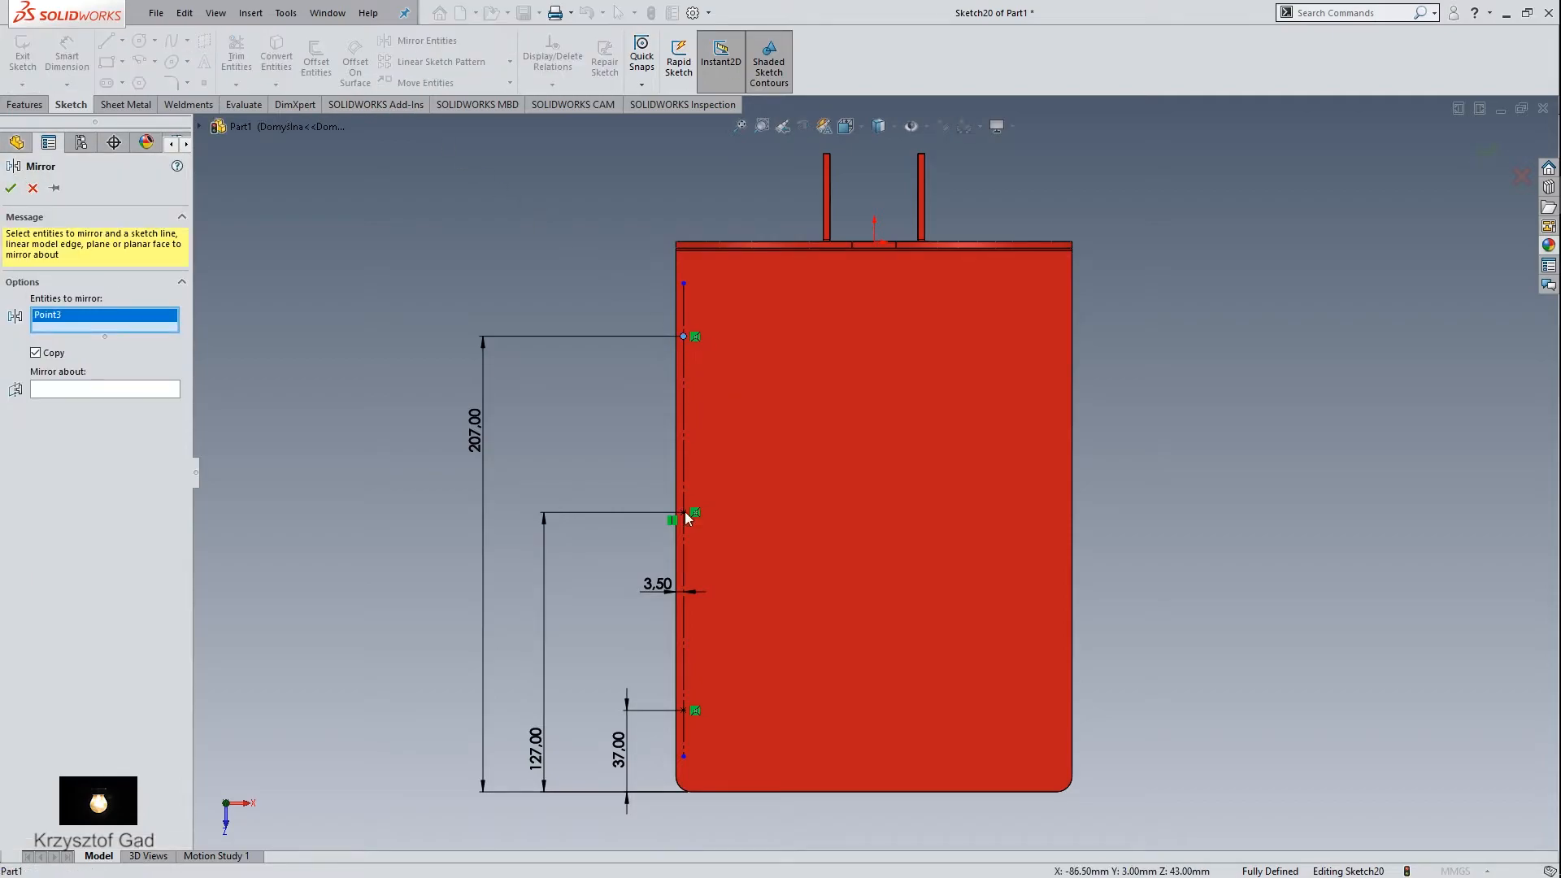
click(685, 513)
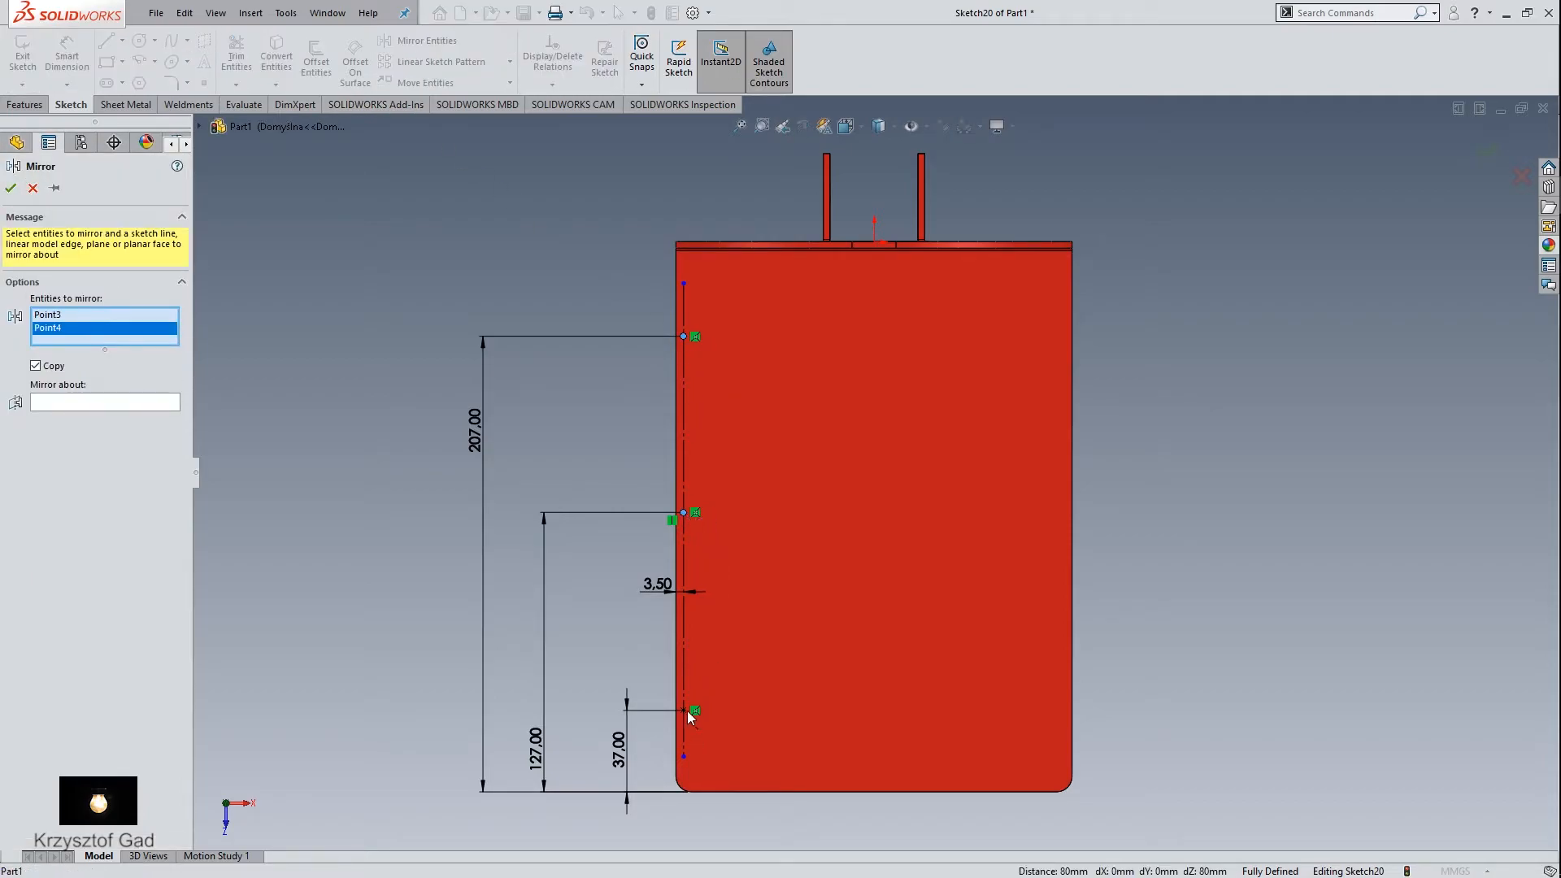
click(684, 711)
click(129, 418)
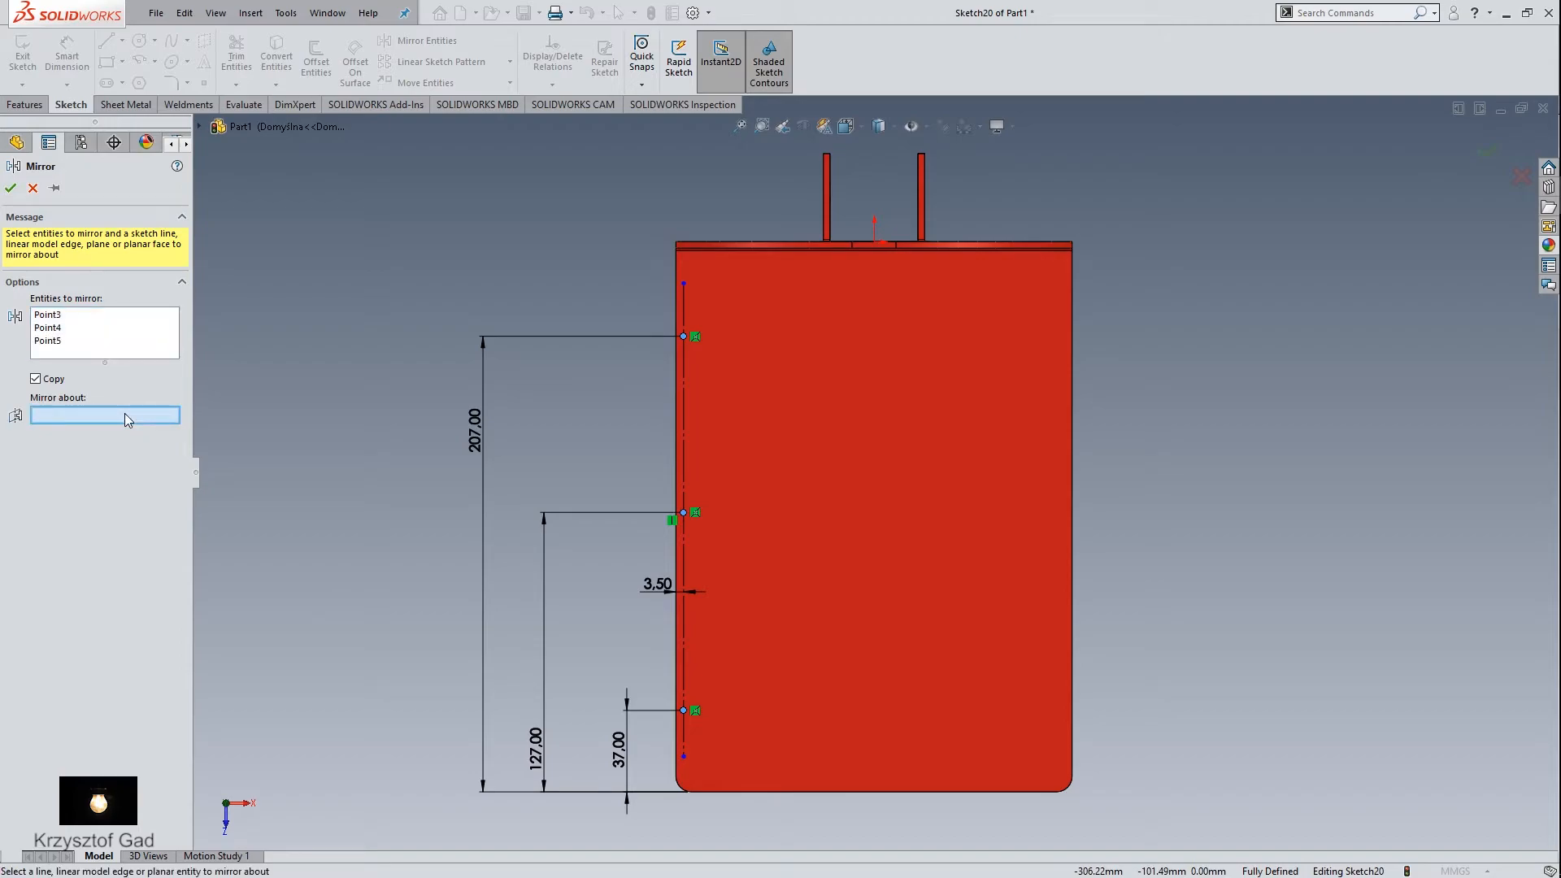
click(200, 128)
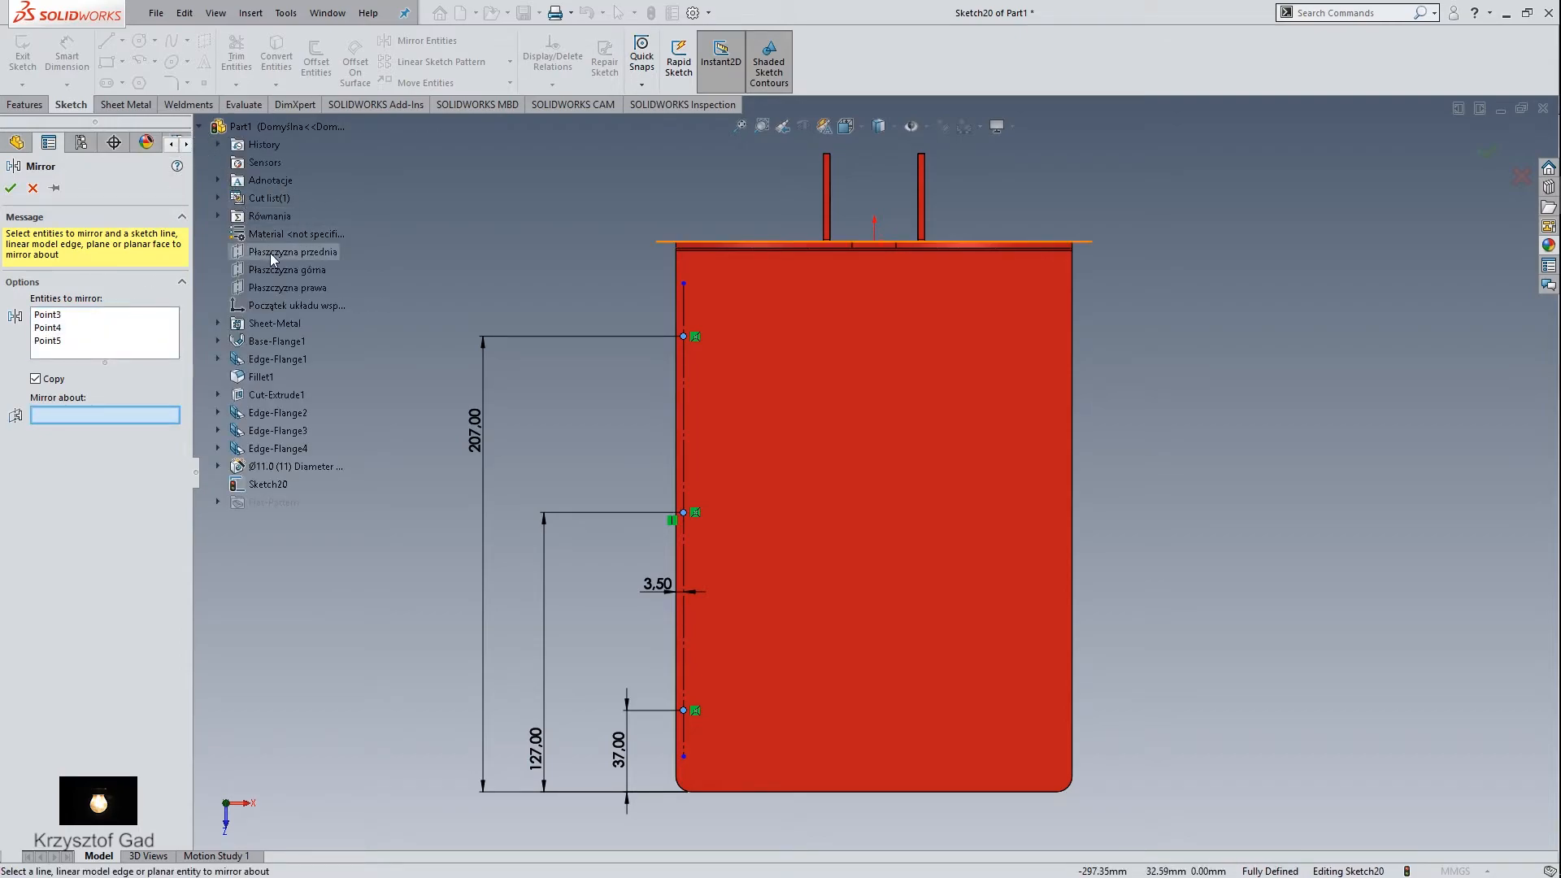
click(279, 289)
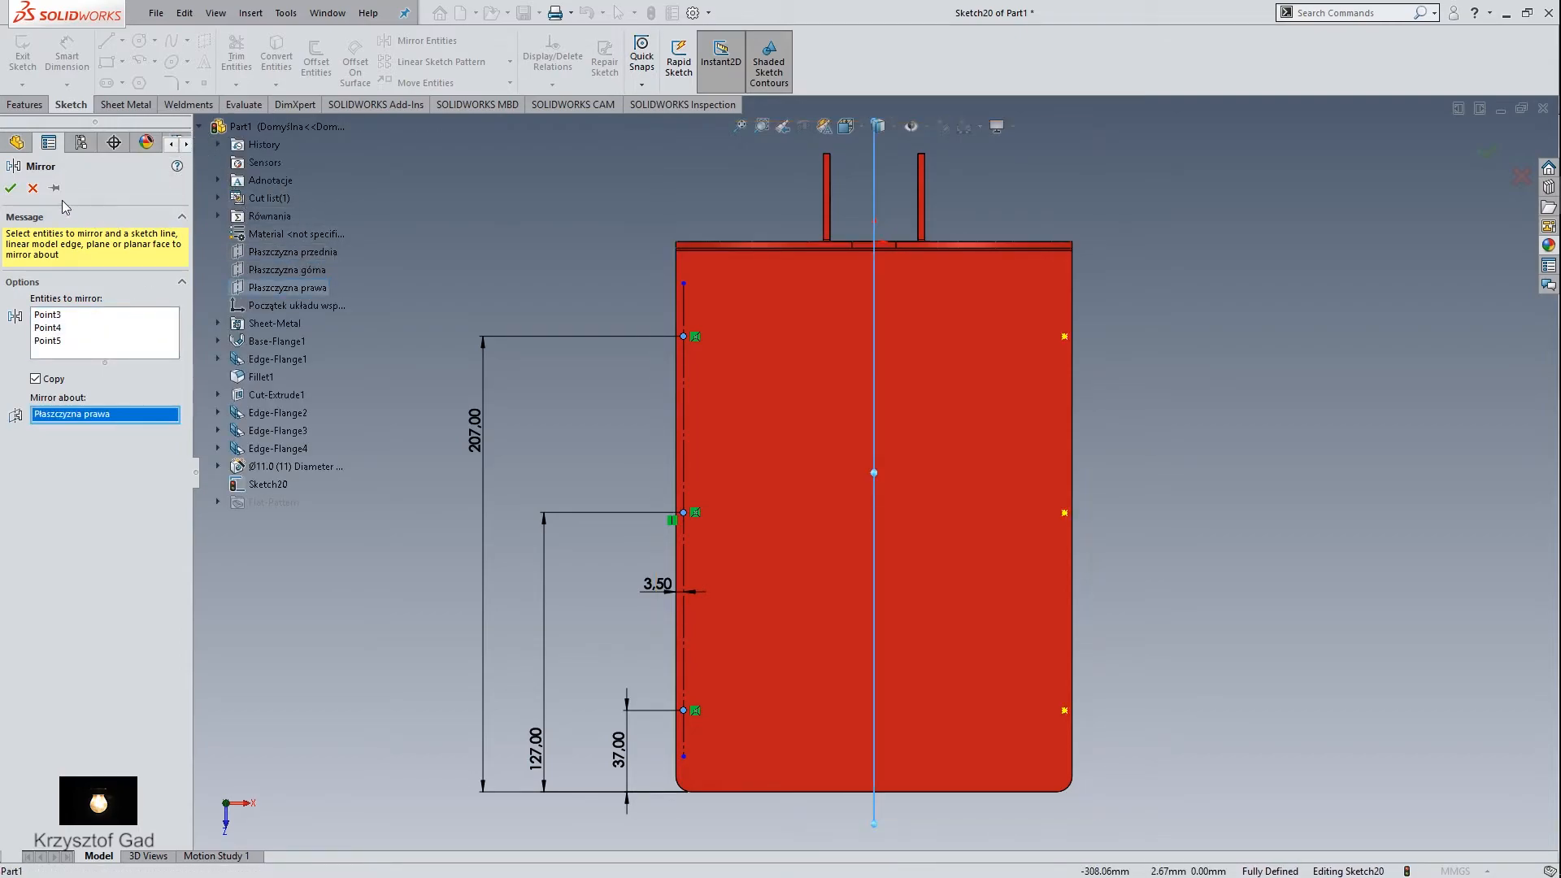
click(11, 190)
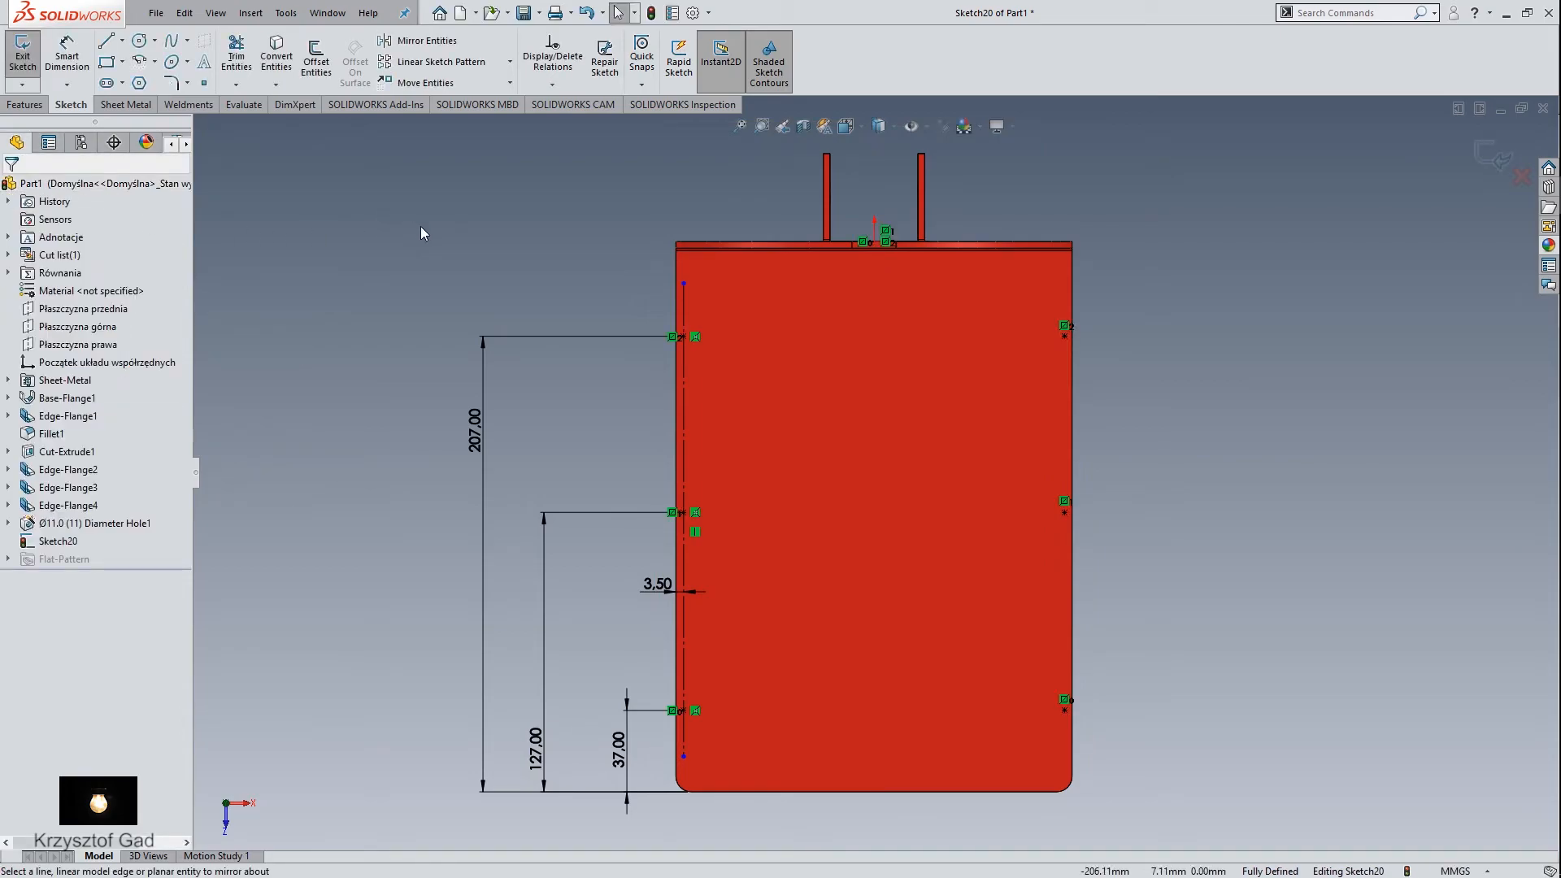
Step: Draw a corner rectangle with diagonal construction lines, about 90.5 mm wide and 139 mm high, around the middle of the flange
click(107, 61)
click(785, 398)
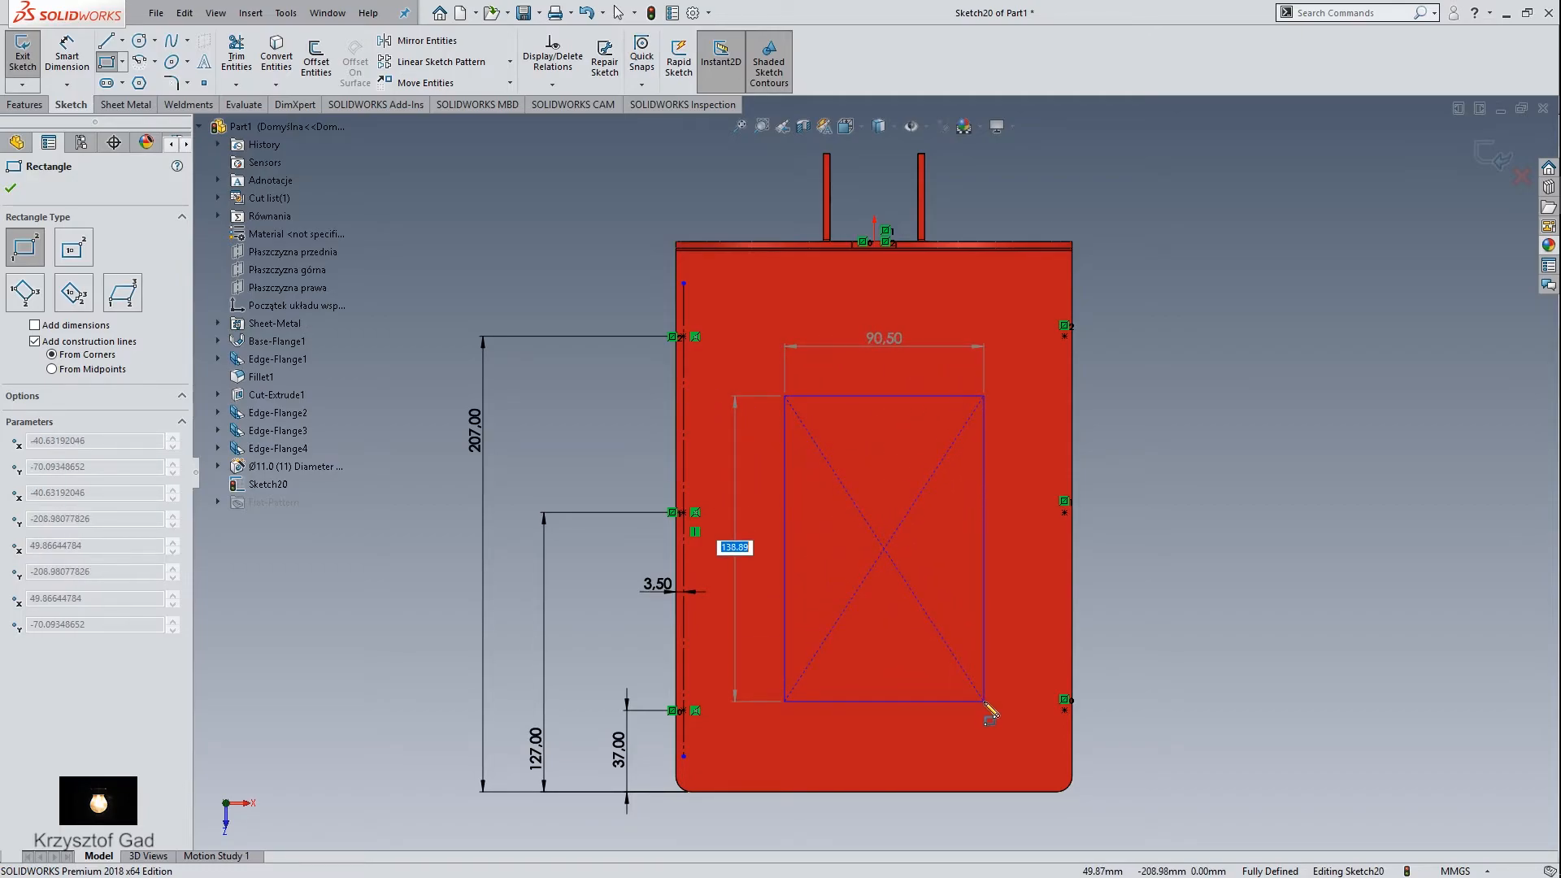
click(985, 702)
key(Escape)
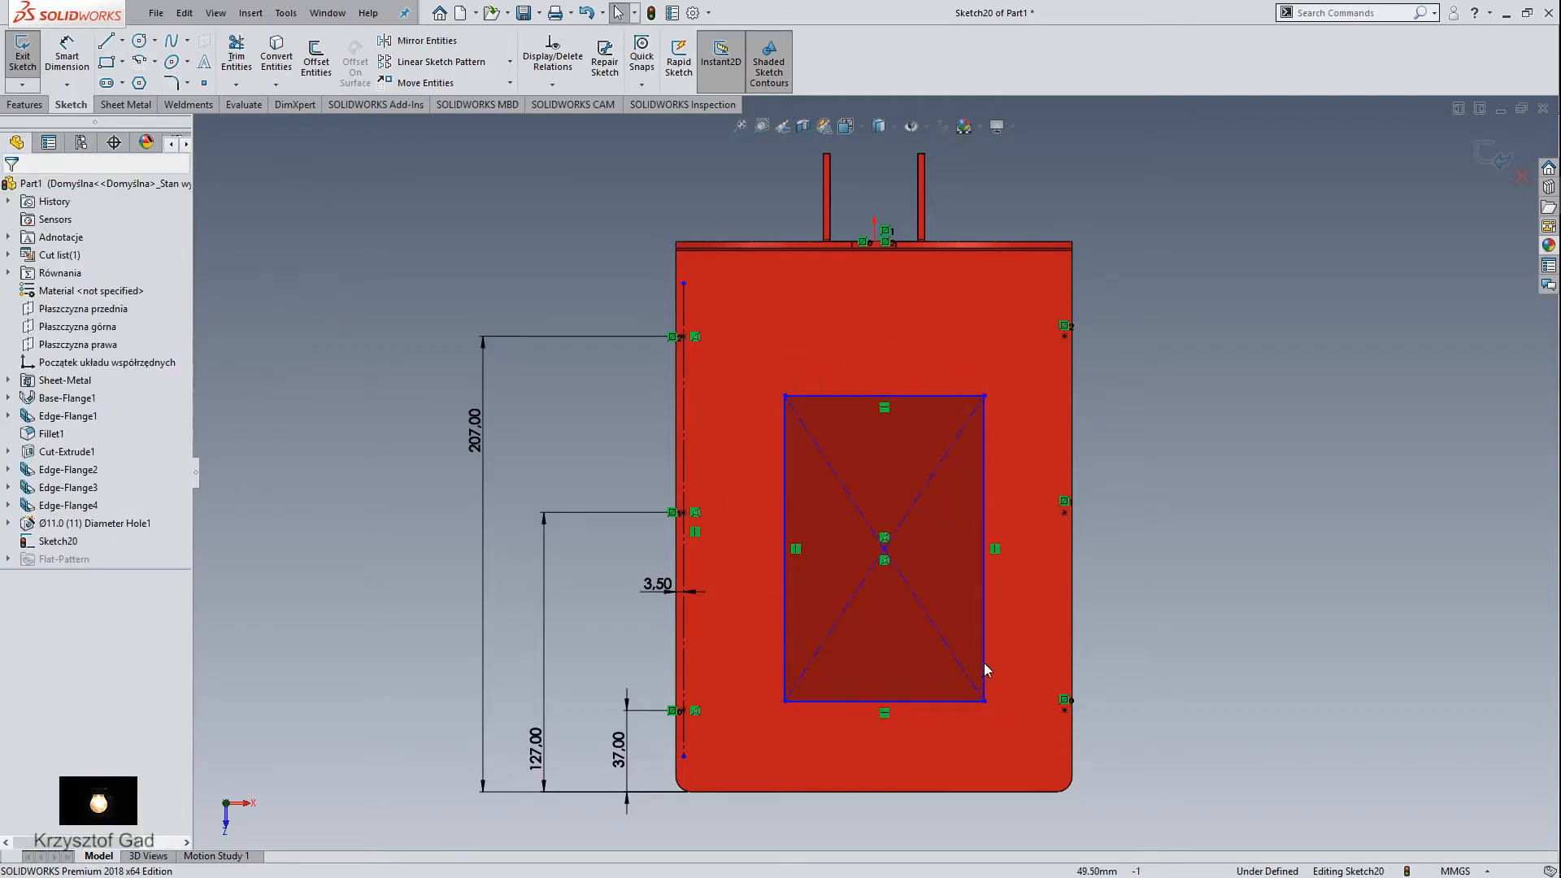
Step: Convert all four sides of the rectangle to construction lines
right_click(985, 662)
click(1024, 528)
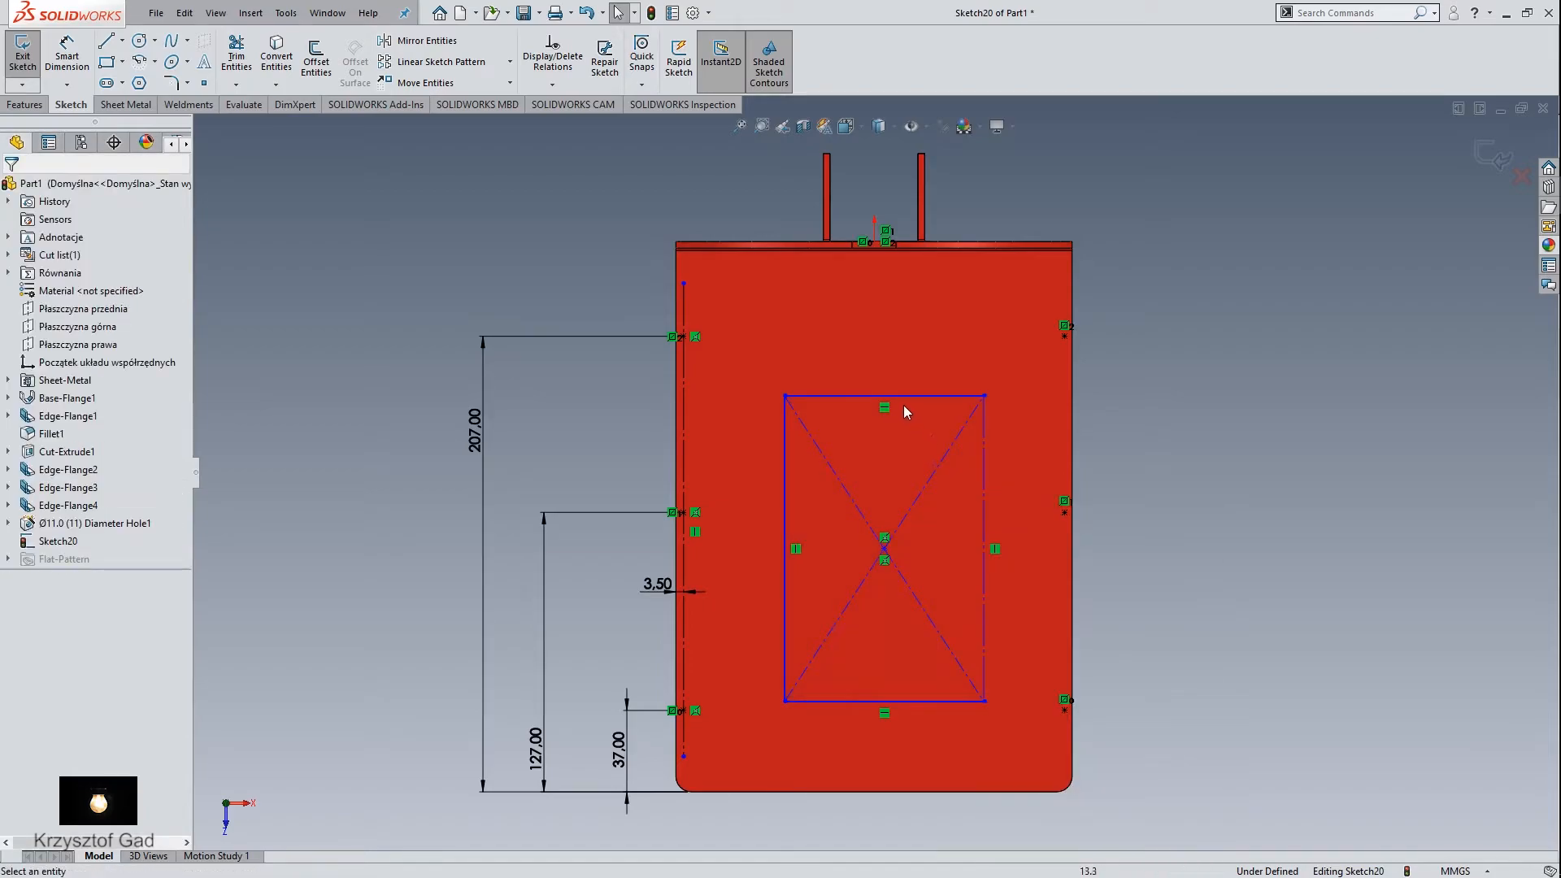
right_click(906, 402)
click(947, 605)
right_click(786, 451)
click(818, 486)
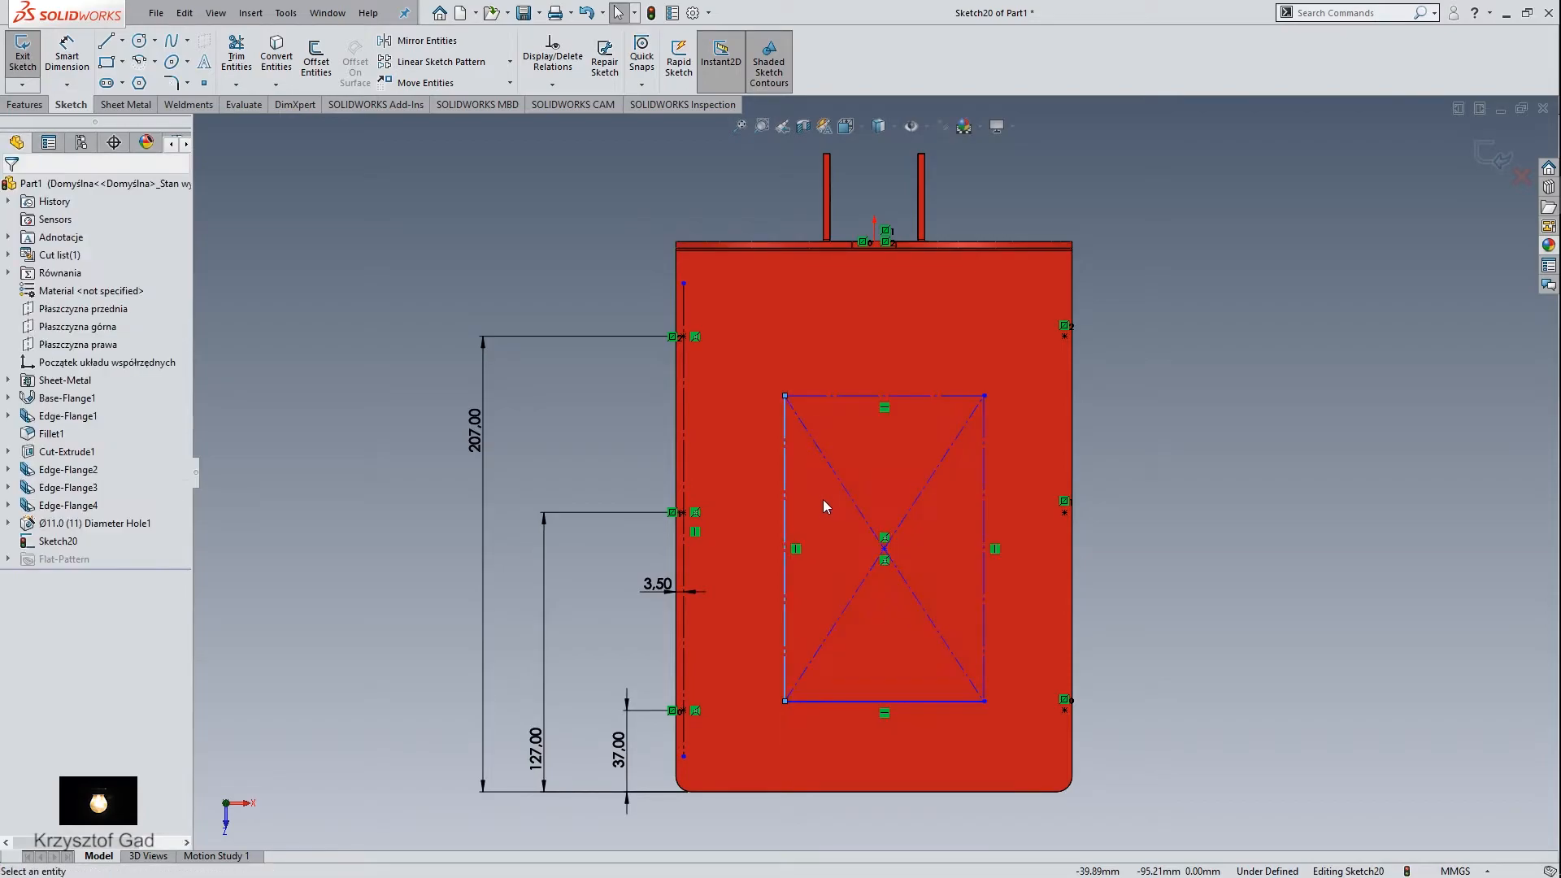
right_click(905, 699)
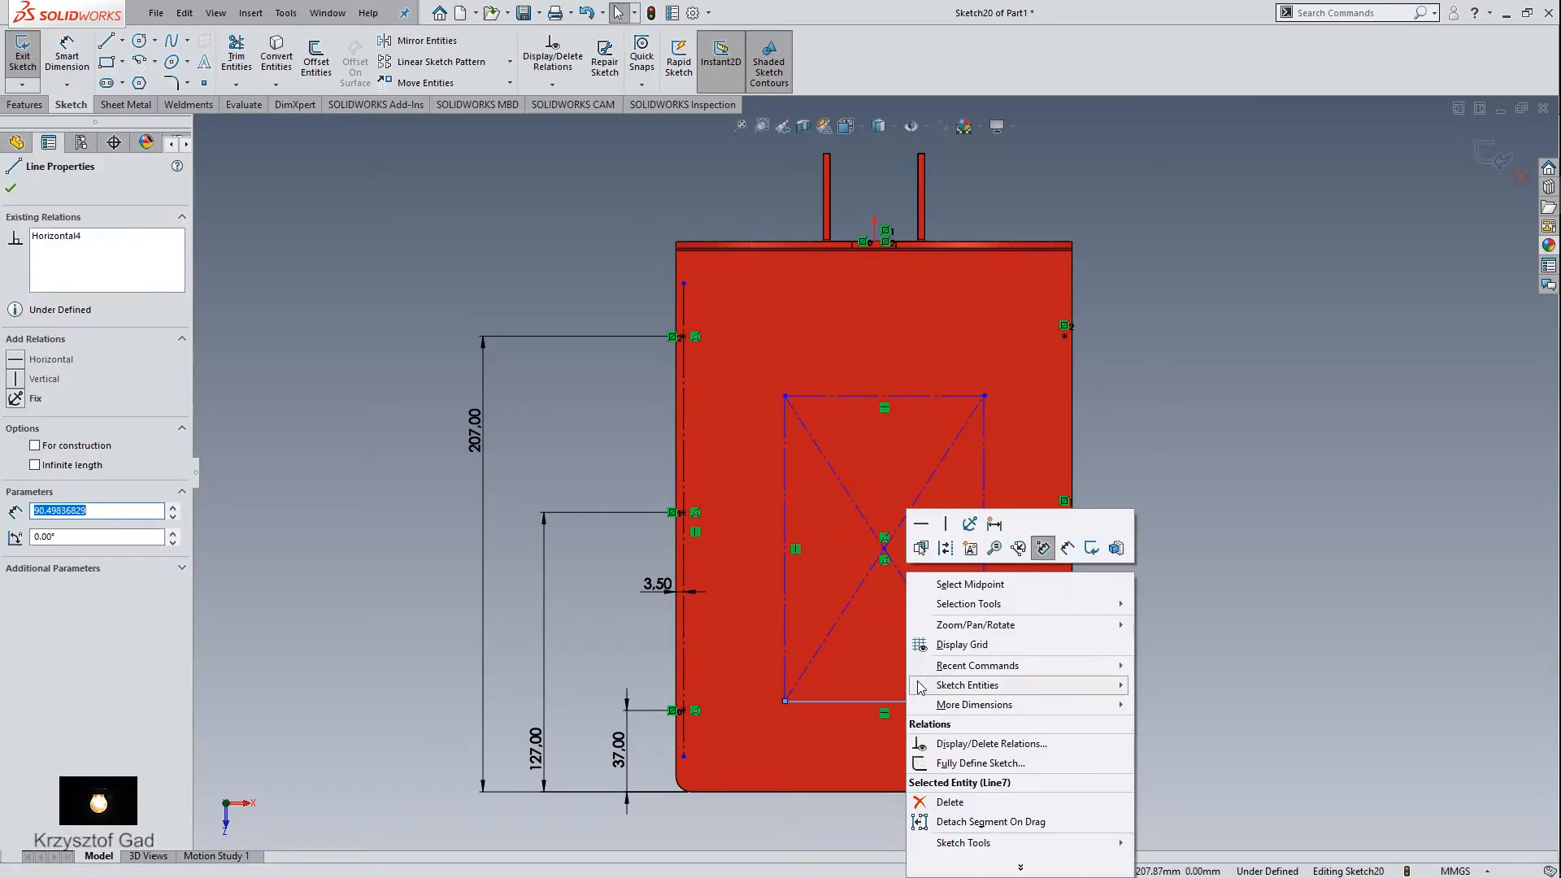
click(941, 547)
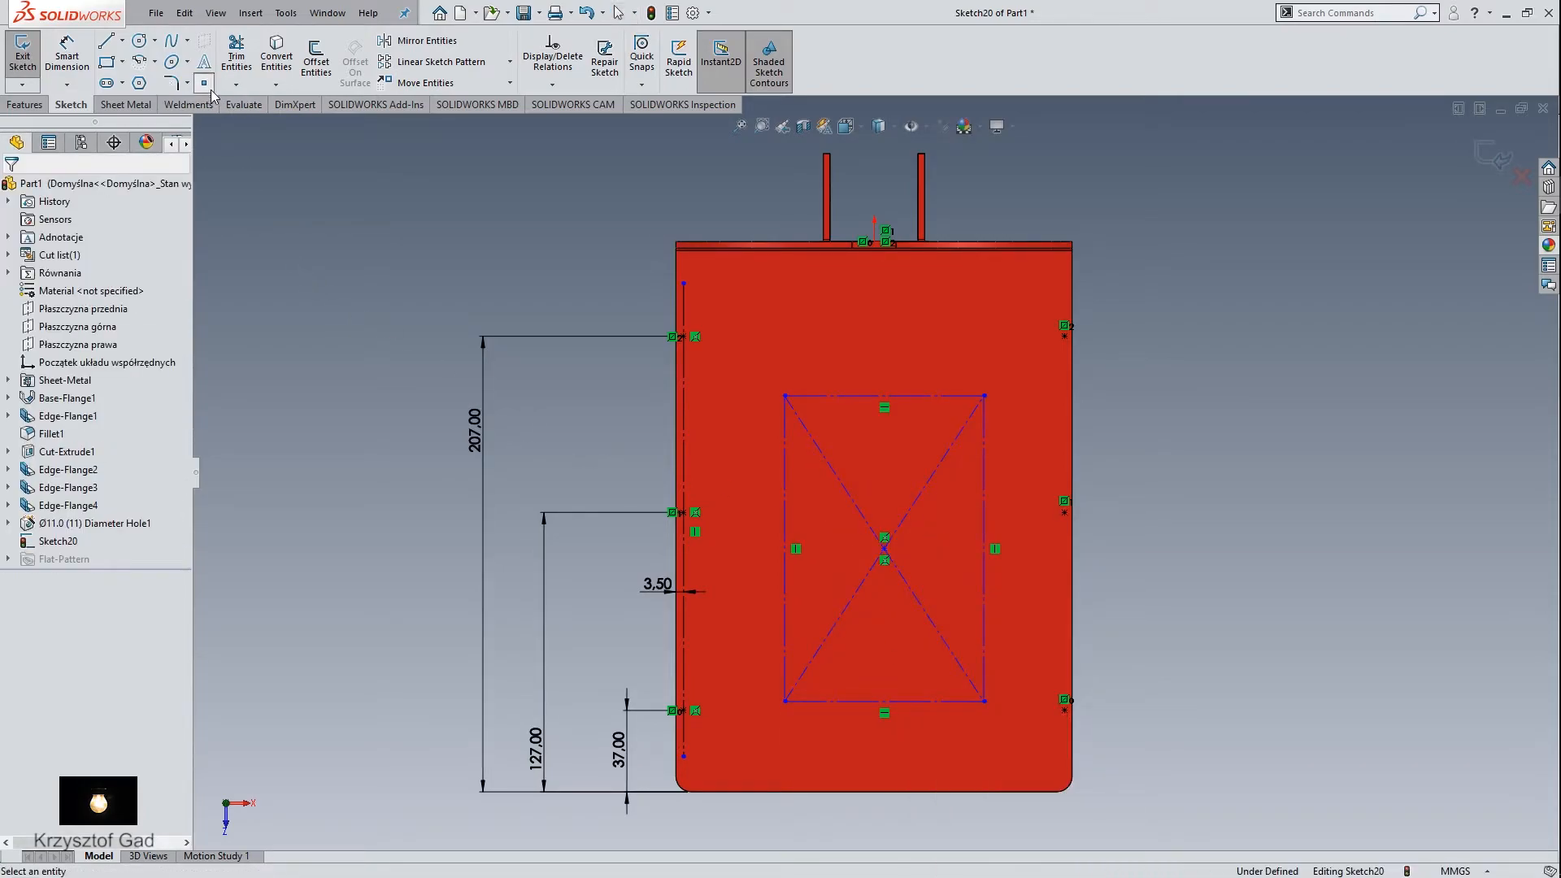
Step: Place a sketch point on each of the construction rectangle's four corners
click(796, 399)
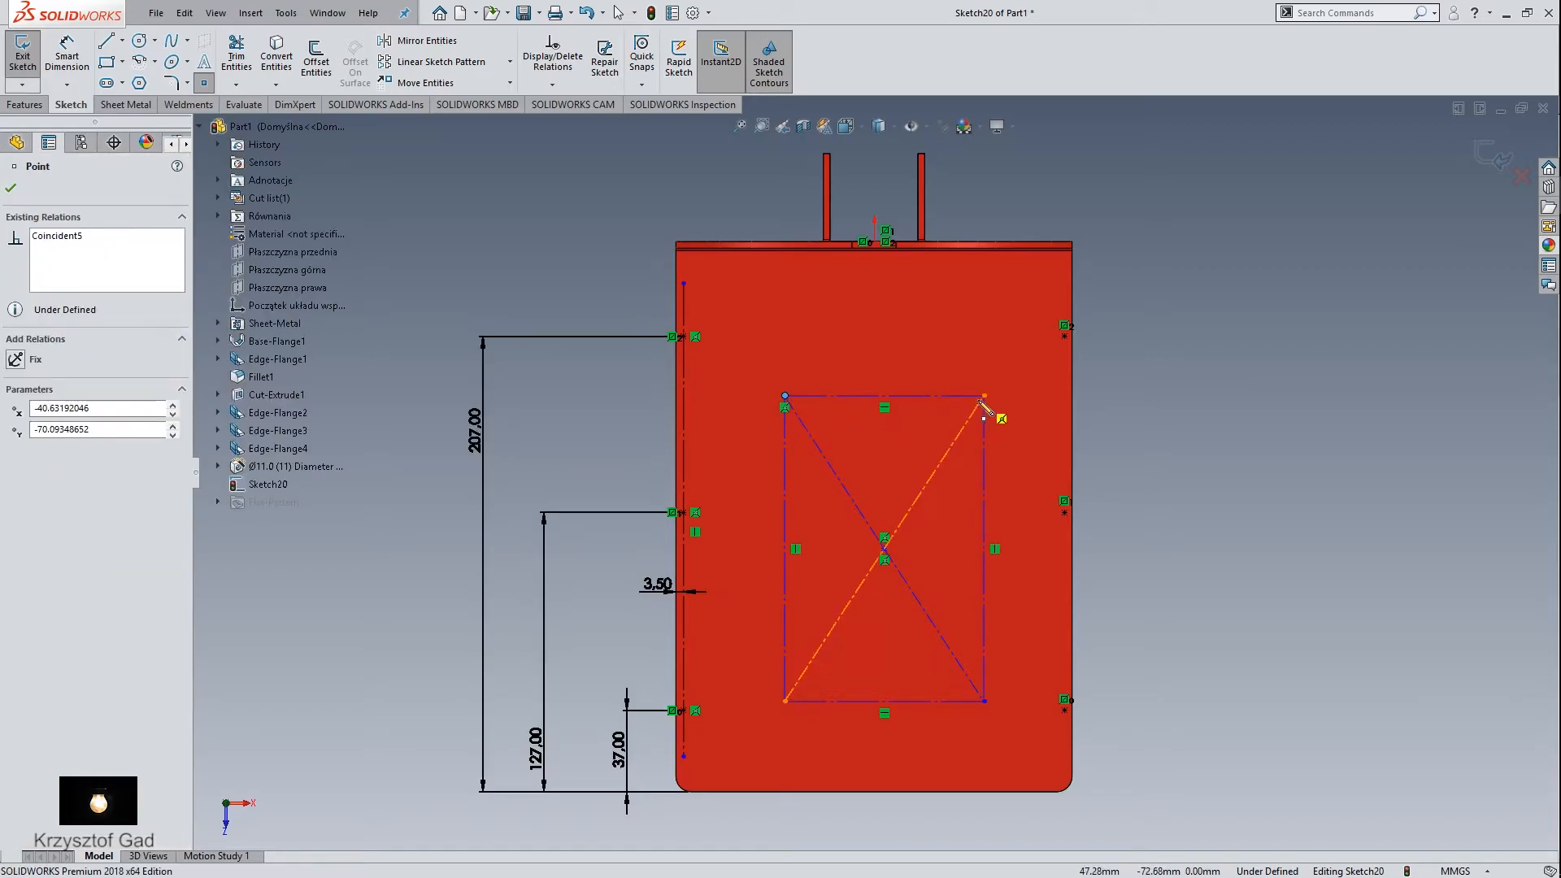
click(983, 396)
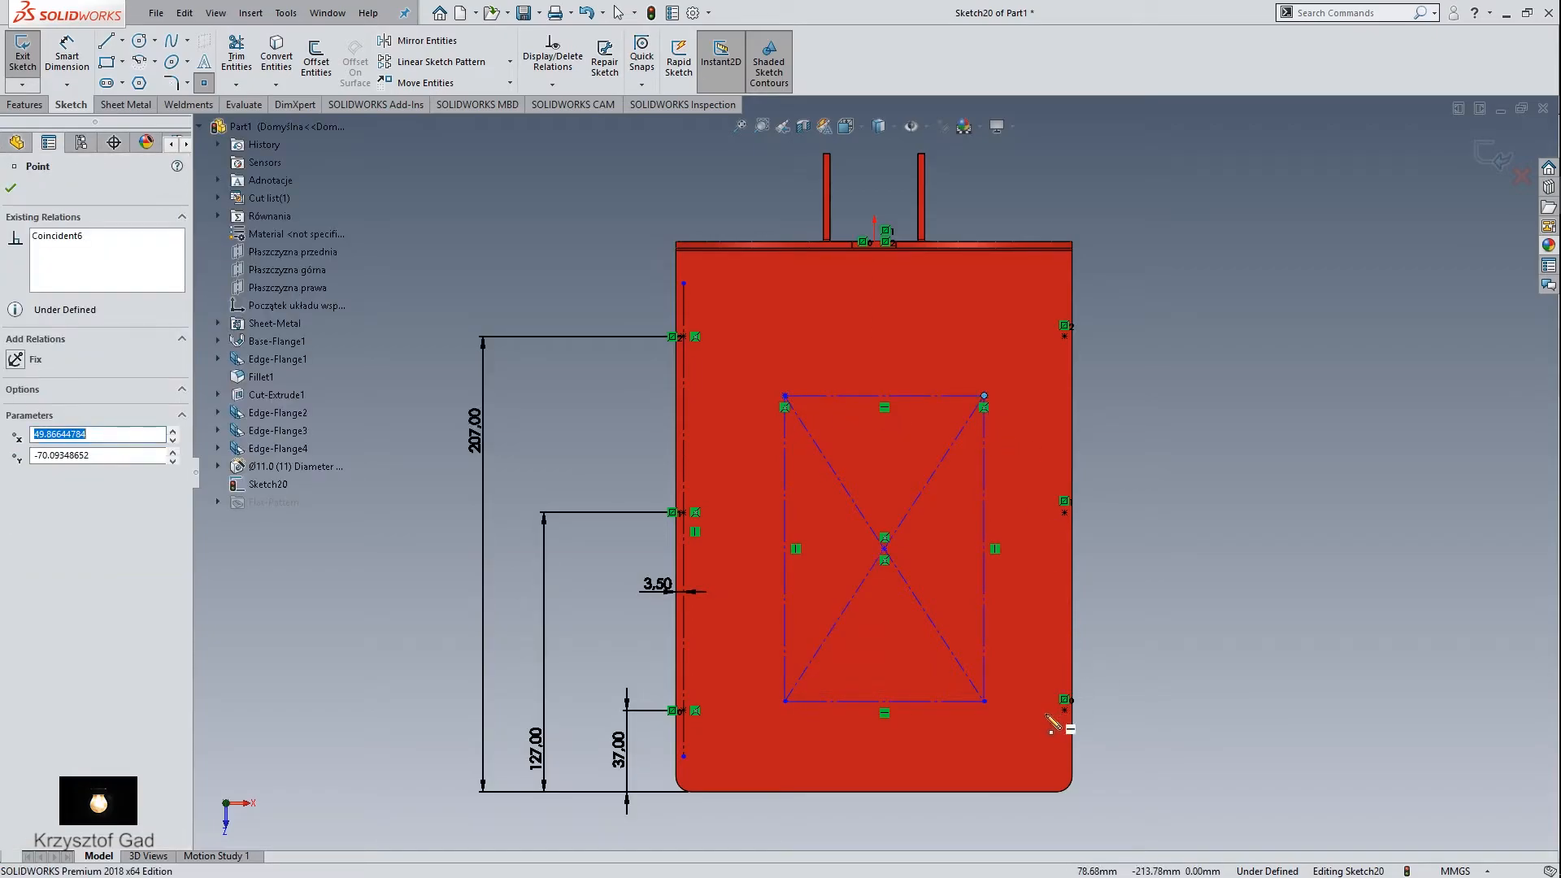
click(984, 701)
click(785, 700)
click(784, 701)
Step: Dimension the construction rectangle's width to 123 mm
right_click(539, 431)
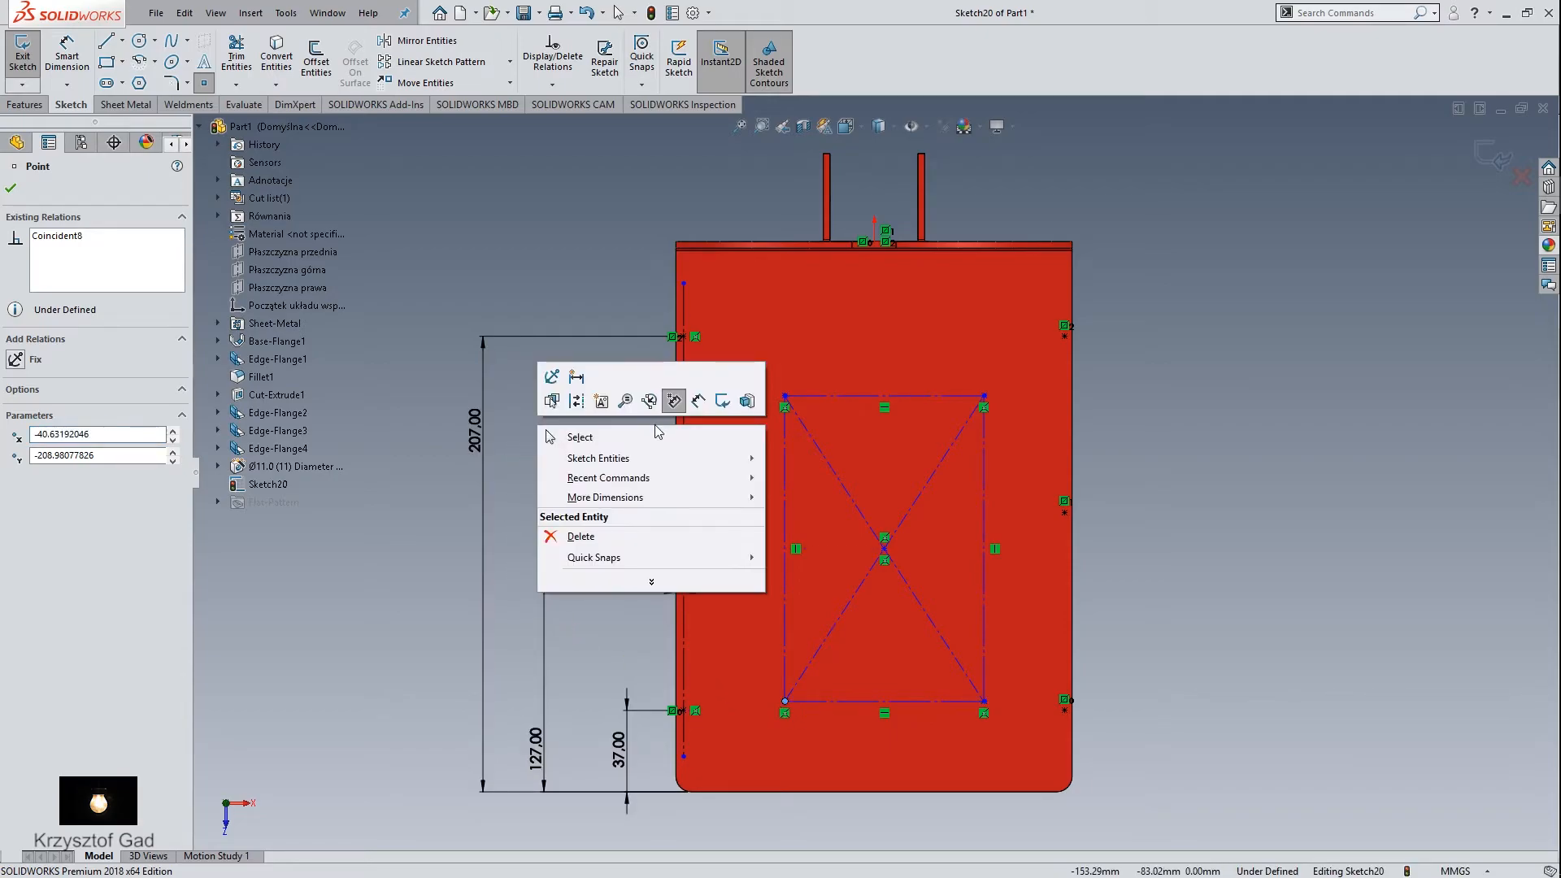
click(699, 402)
click(845, 396)
click(866, 354)
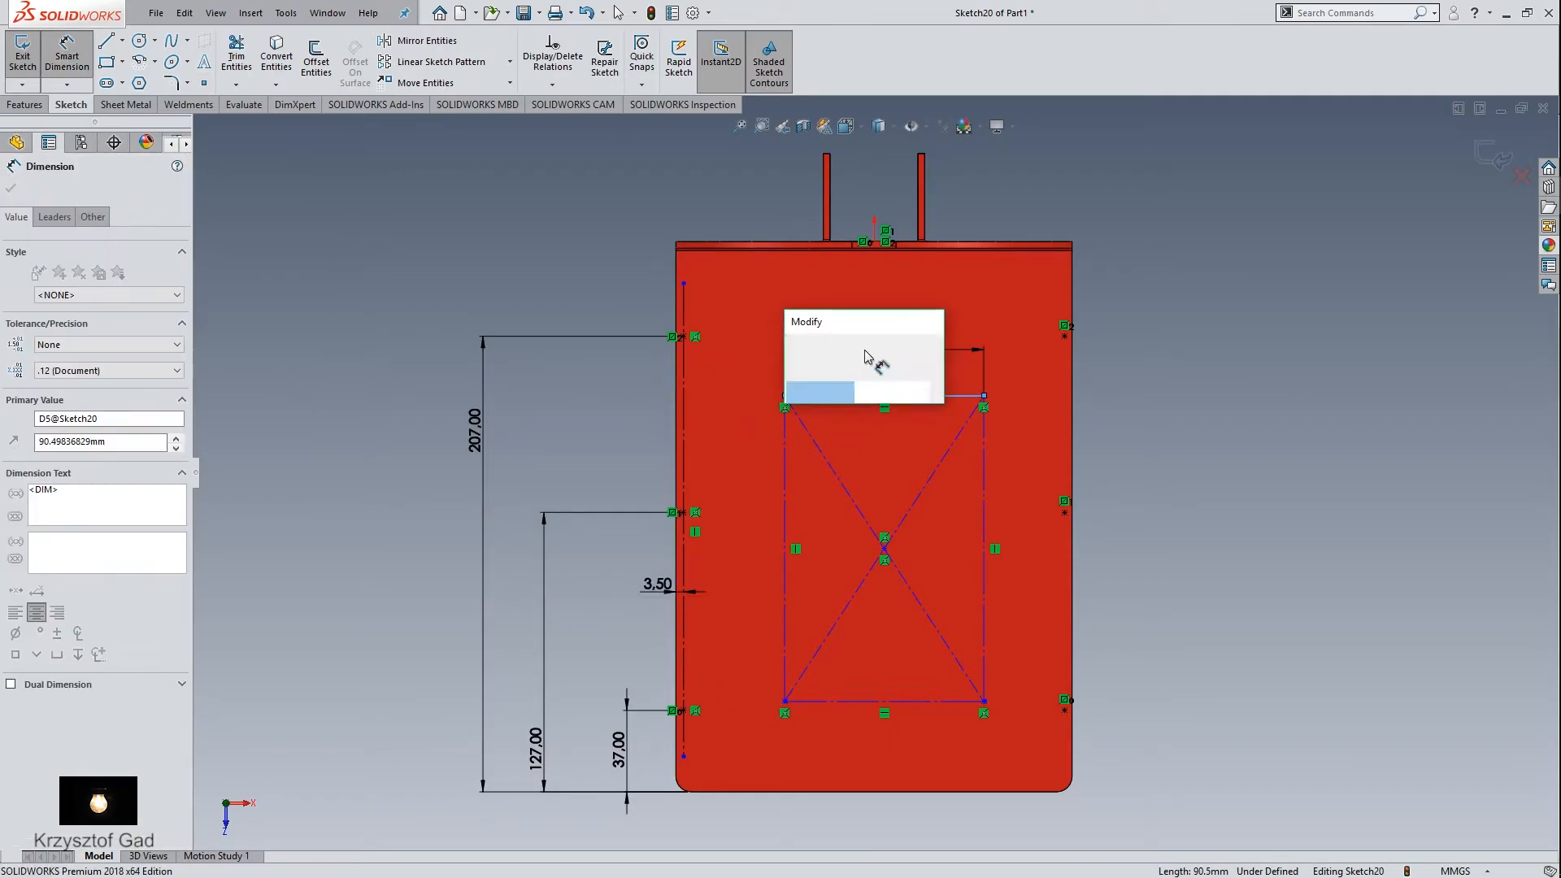
text(123)
key(Return)
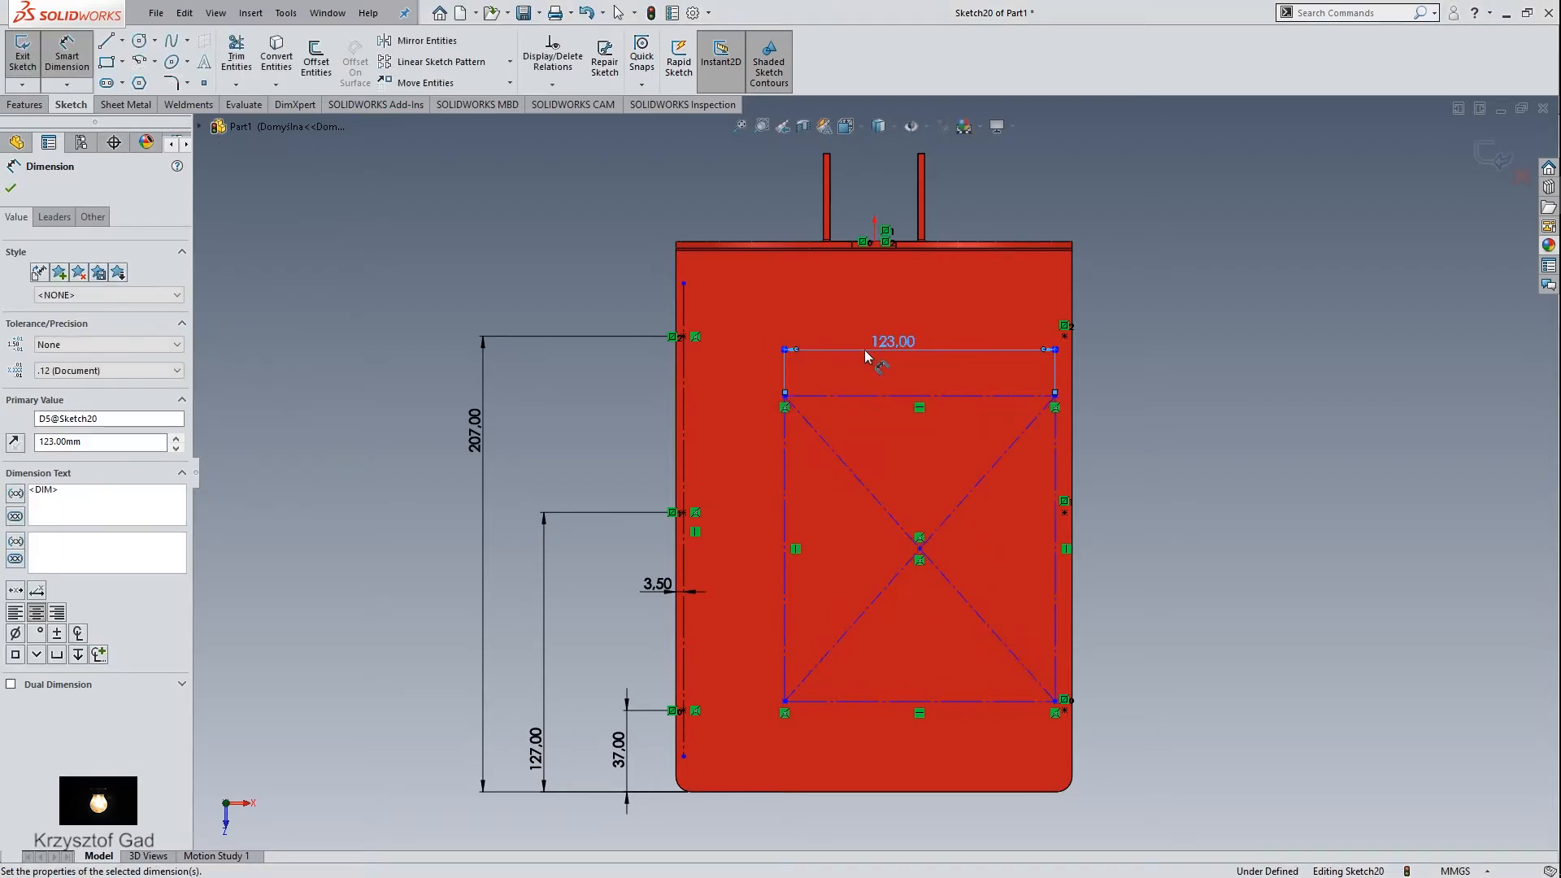
Step: Dimension the construction rectangle's height to 98 mm
click(784, 486)
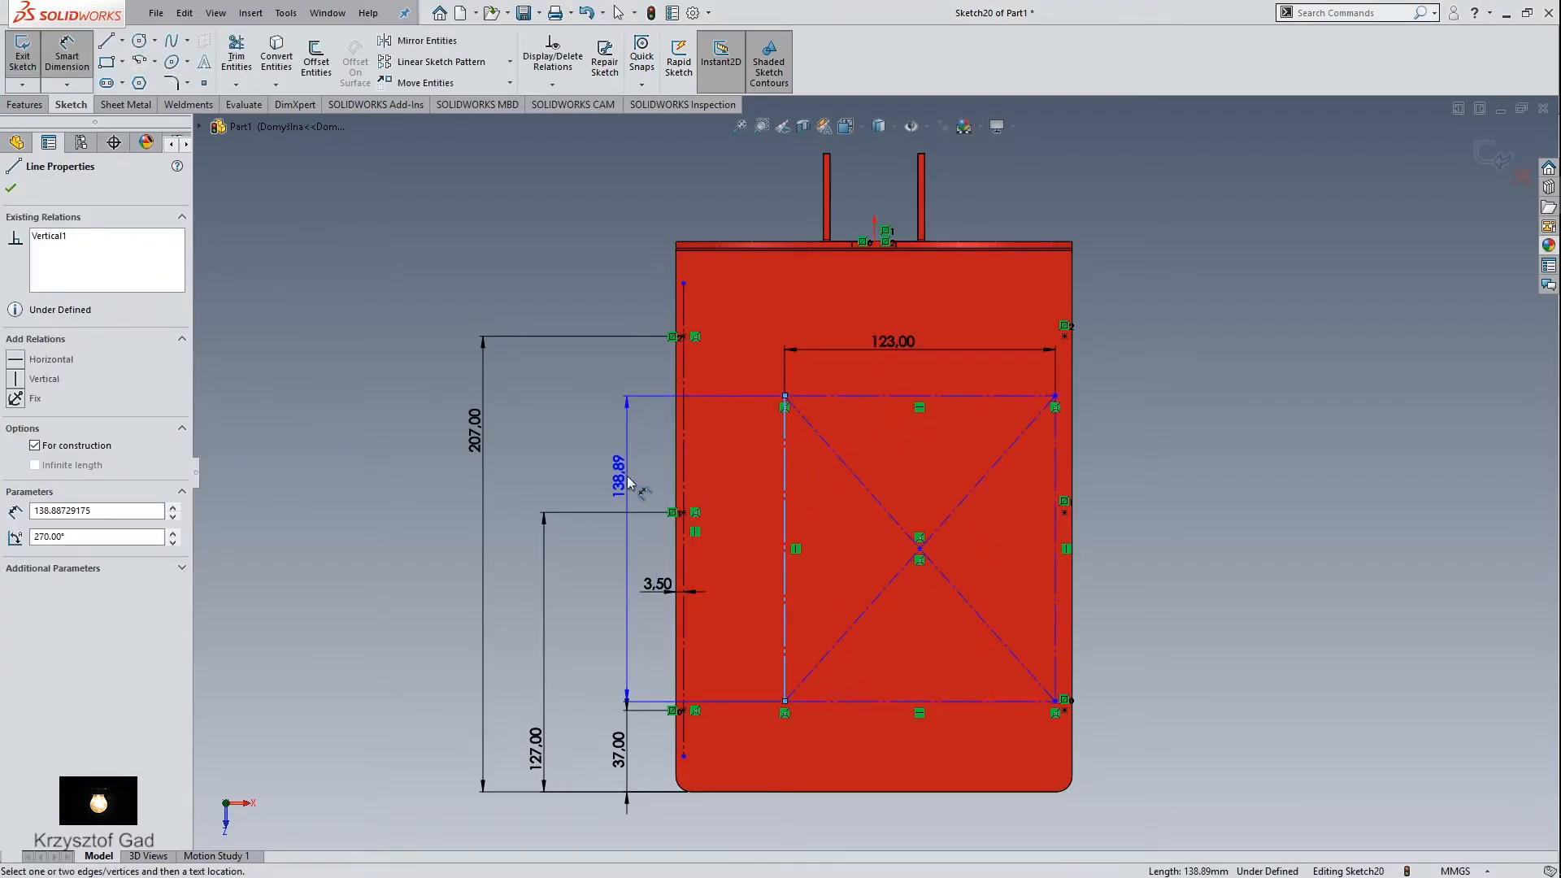
click(628, 481)
text(9)
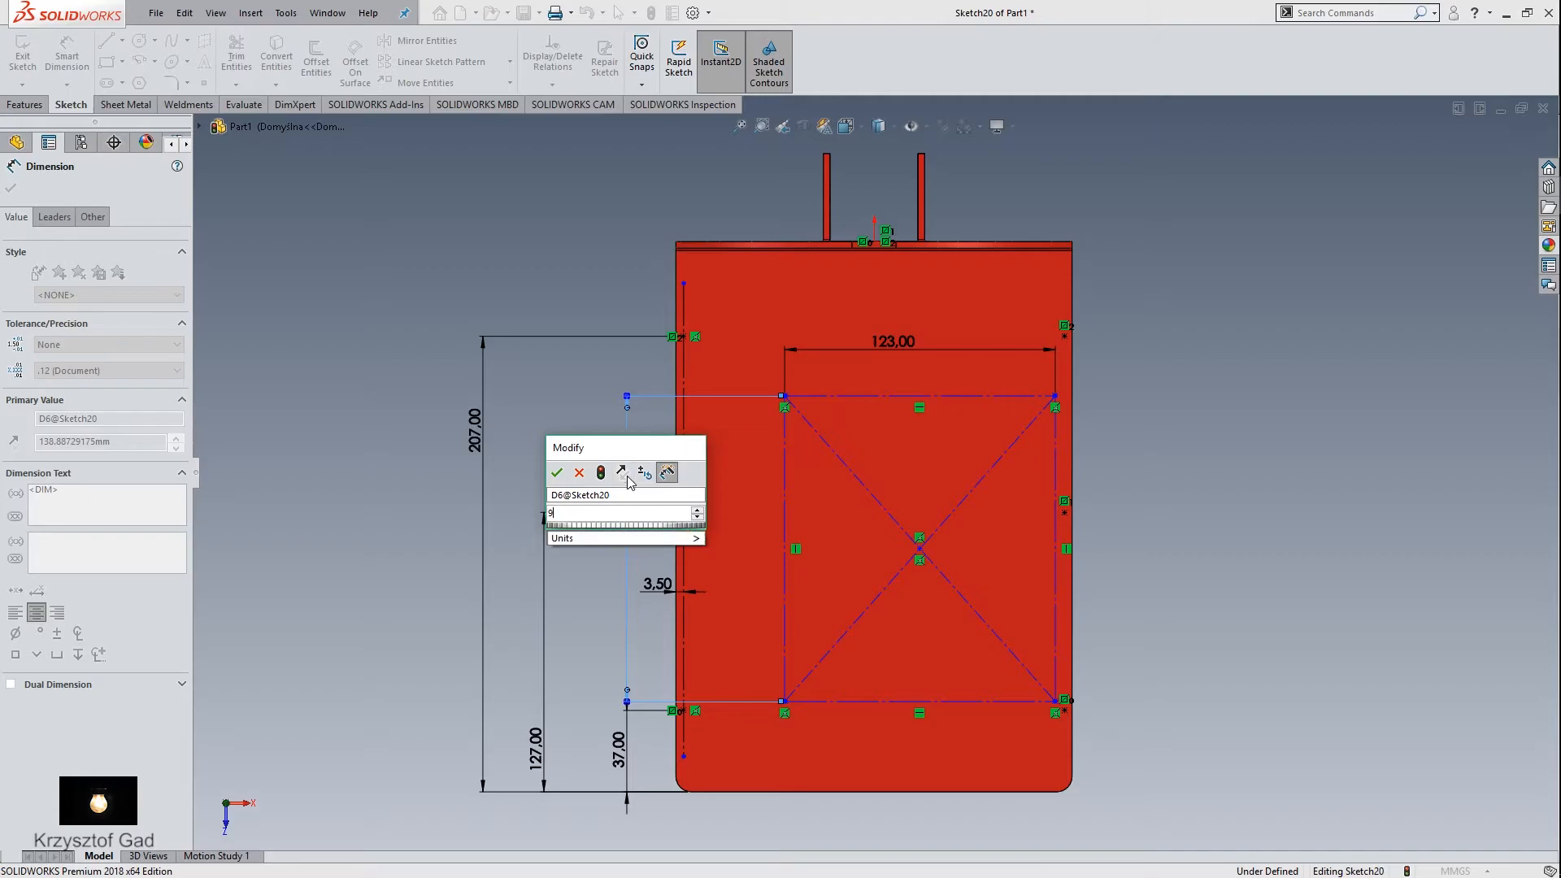
key(Return)
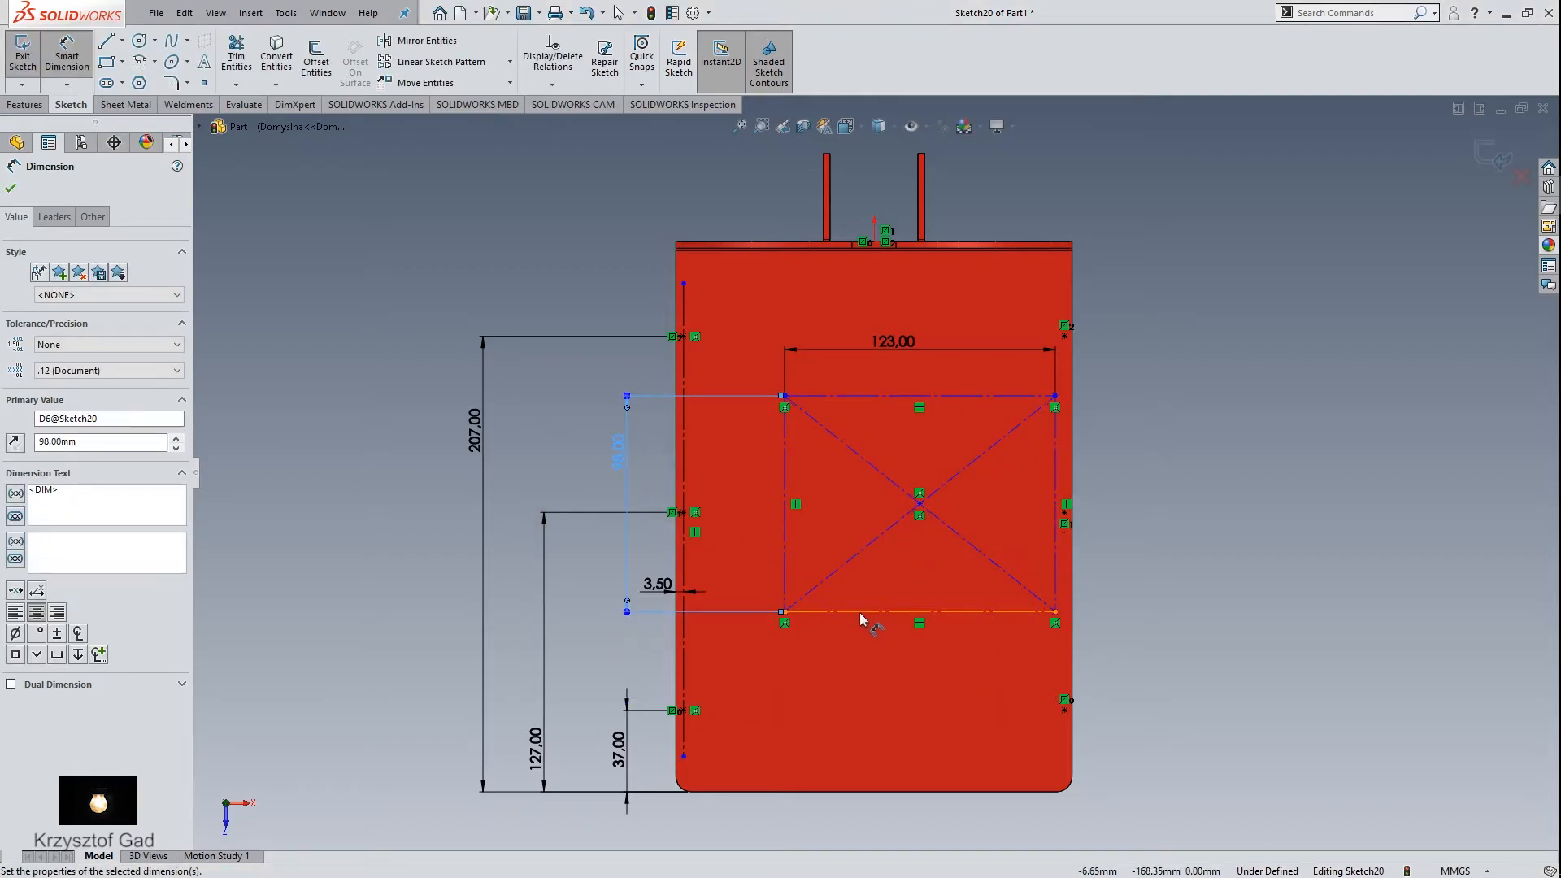
Step: Dimension the construction rectangle's lower side 66.5 mm from the base flange's lower edge
click(860, 612)
click(865, 790)
click(868, 823)
text(66,5)
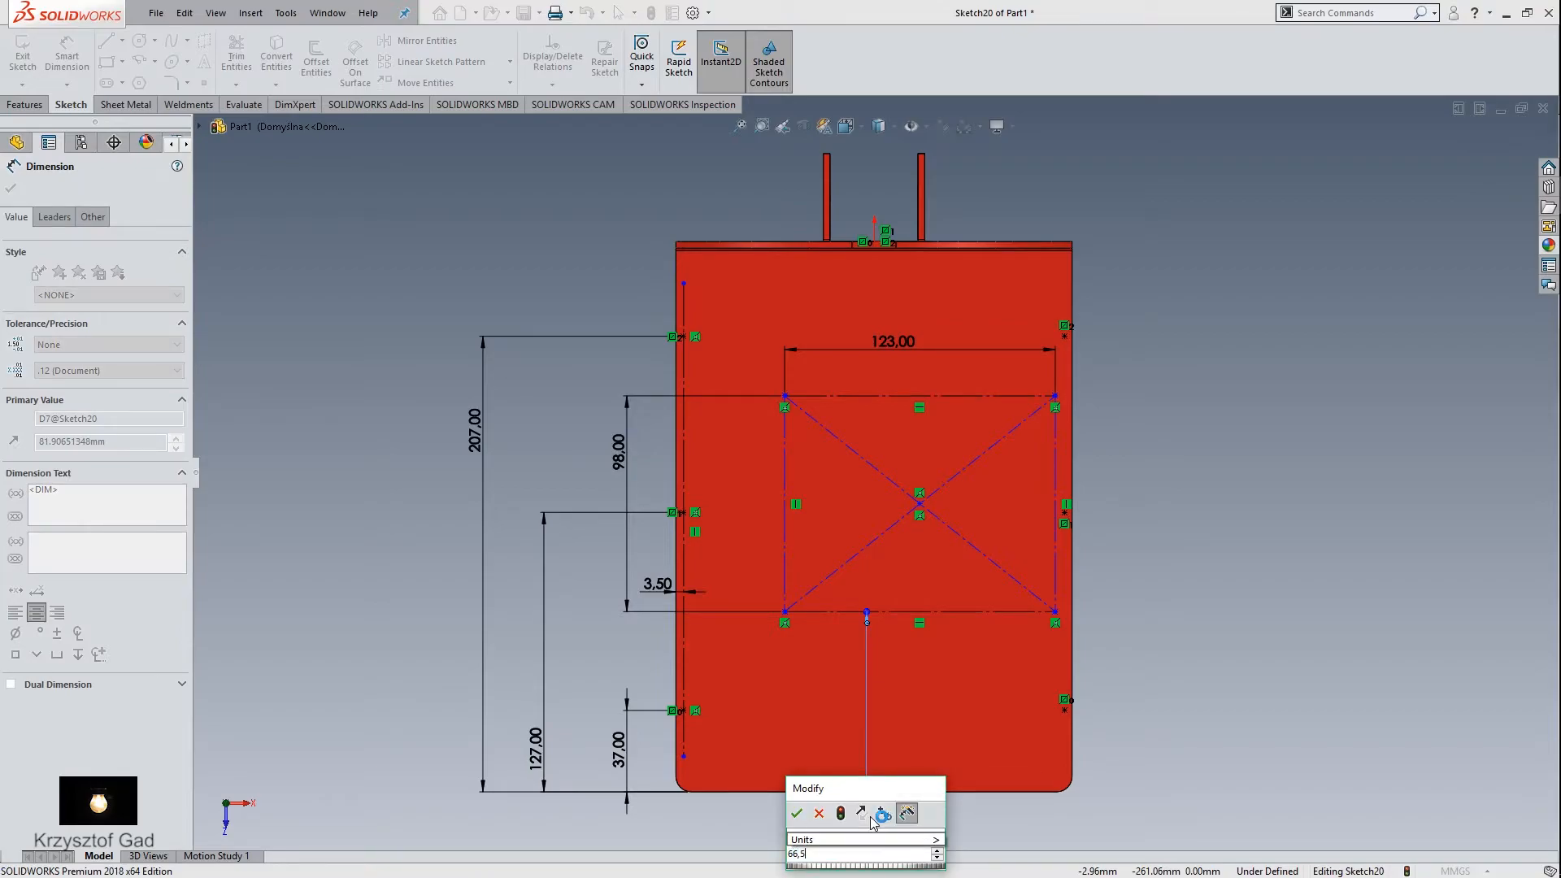
key(Return)
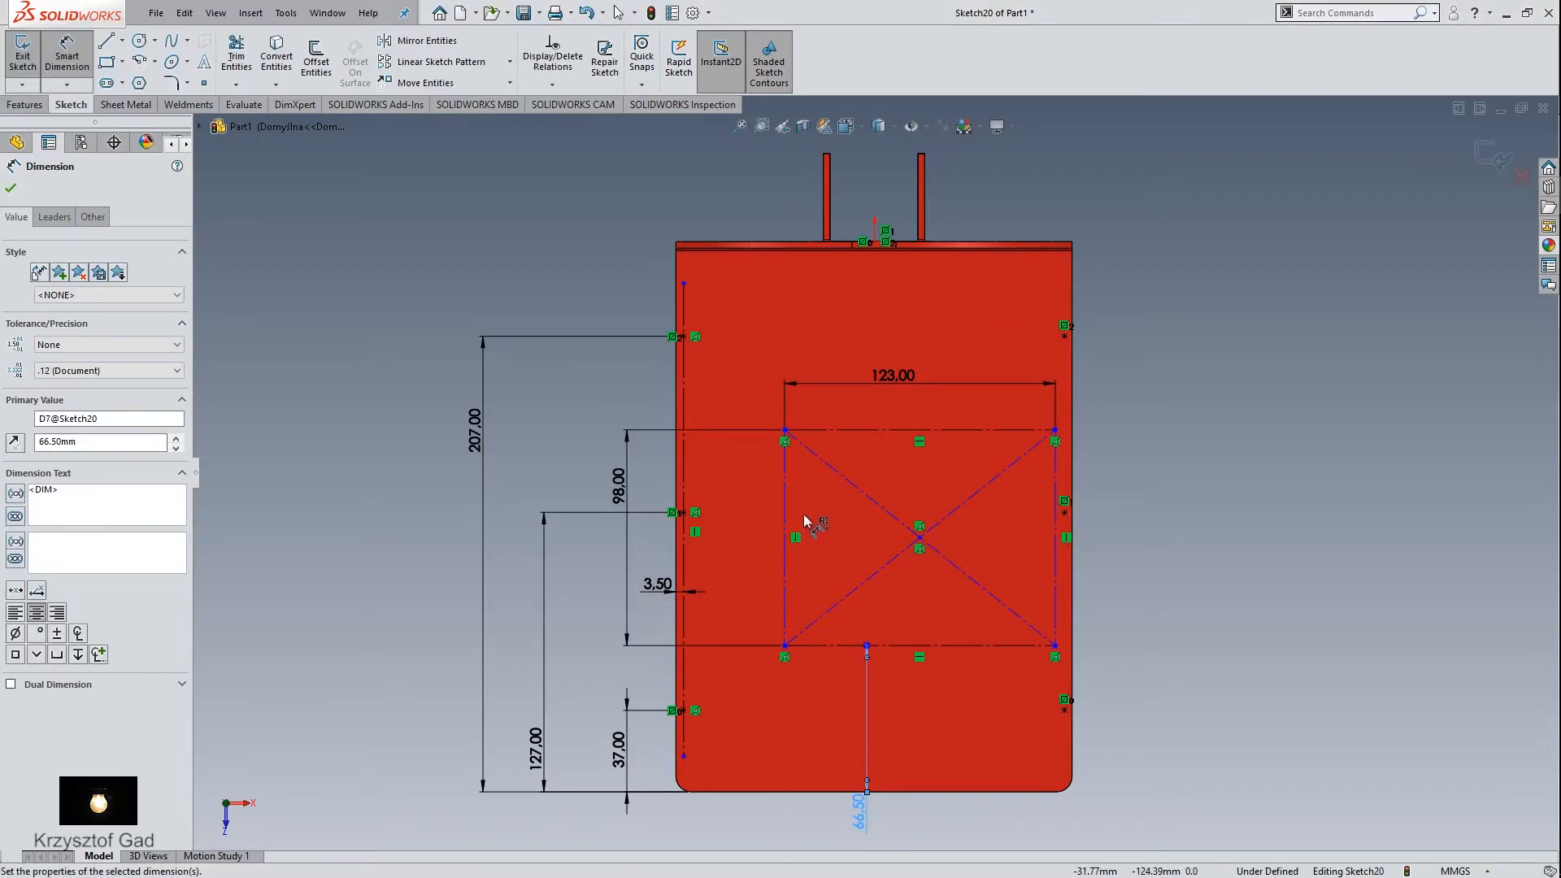
Step: Dimension the construction rectangle's left side from the base flange's left edge as 90-(123/2)
click(785, 500)
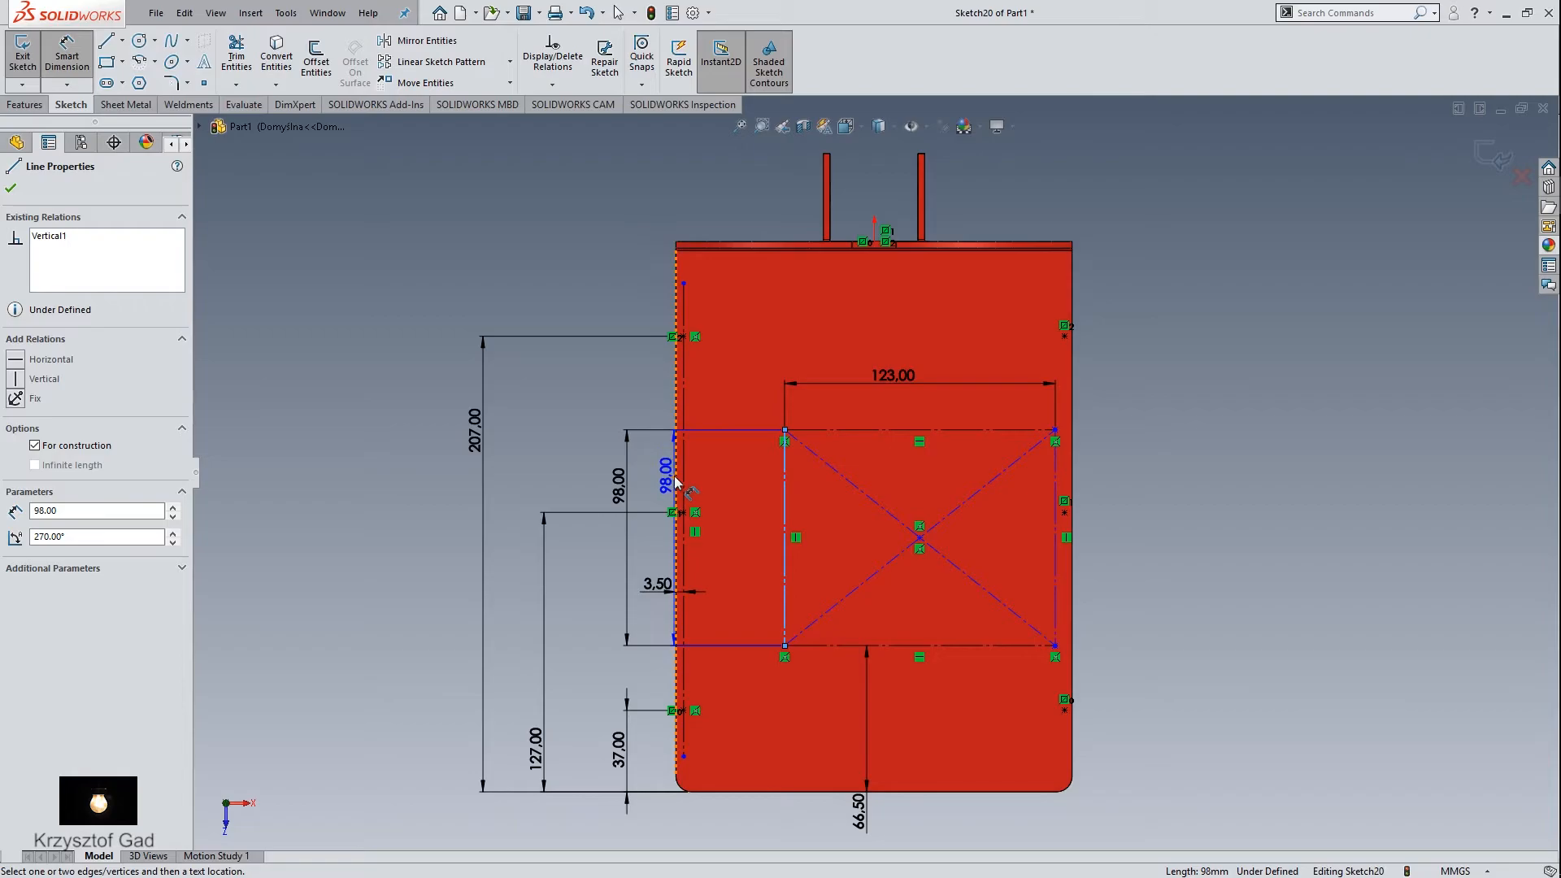
click(677, 478)
click(704, 200)
text(90-(123/2))
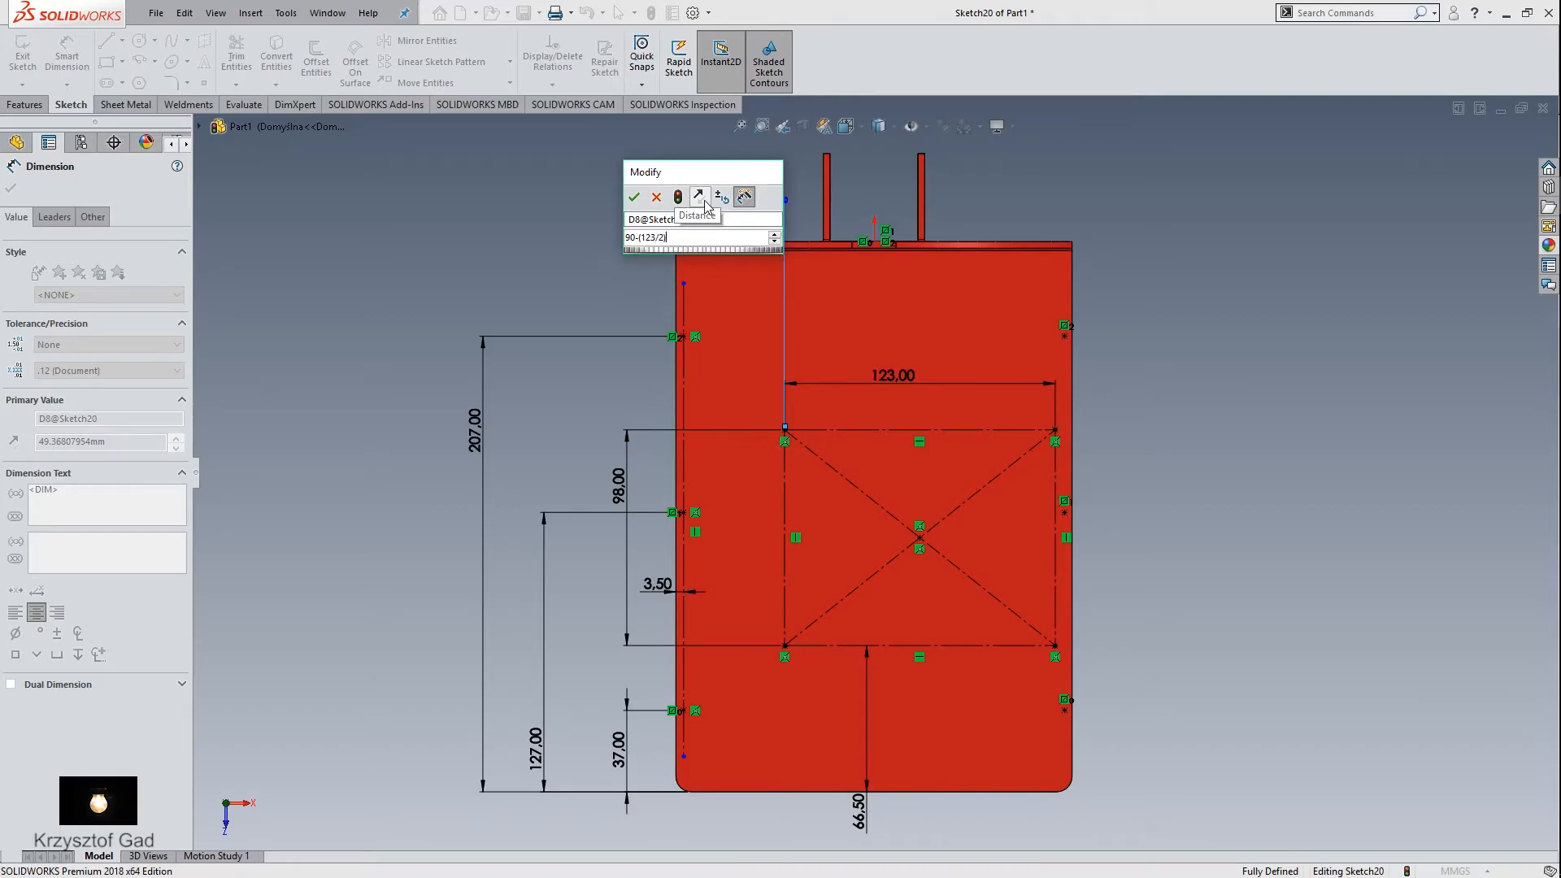
key(Return)
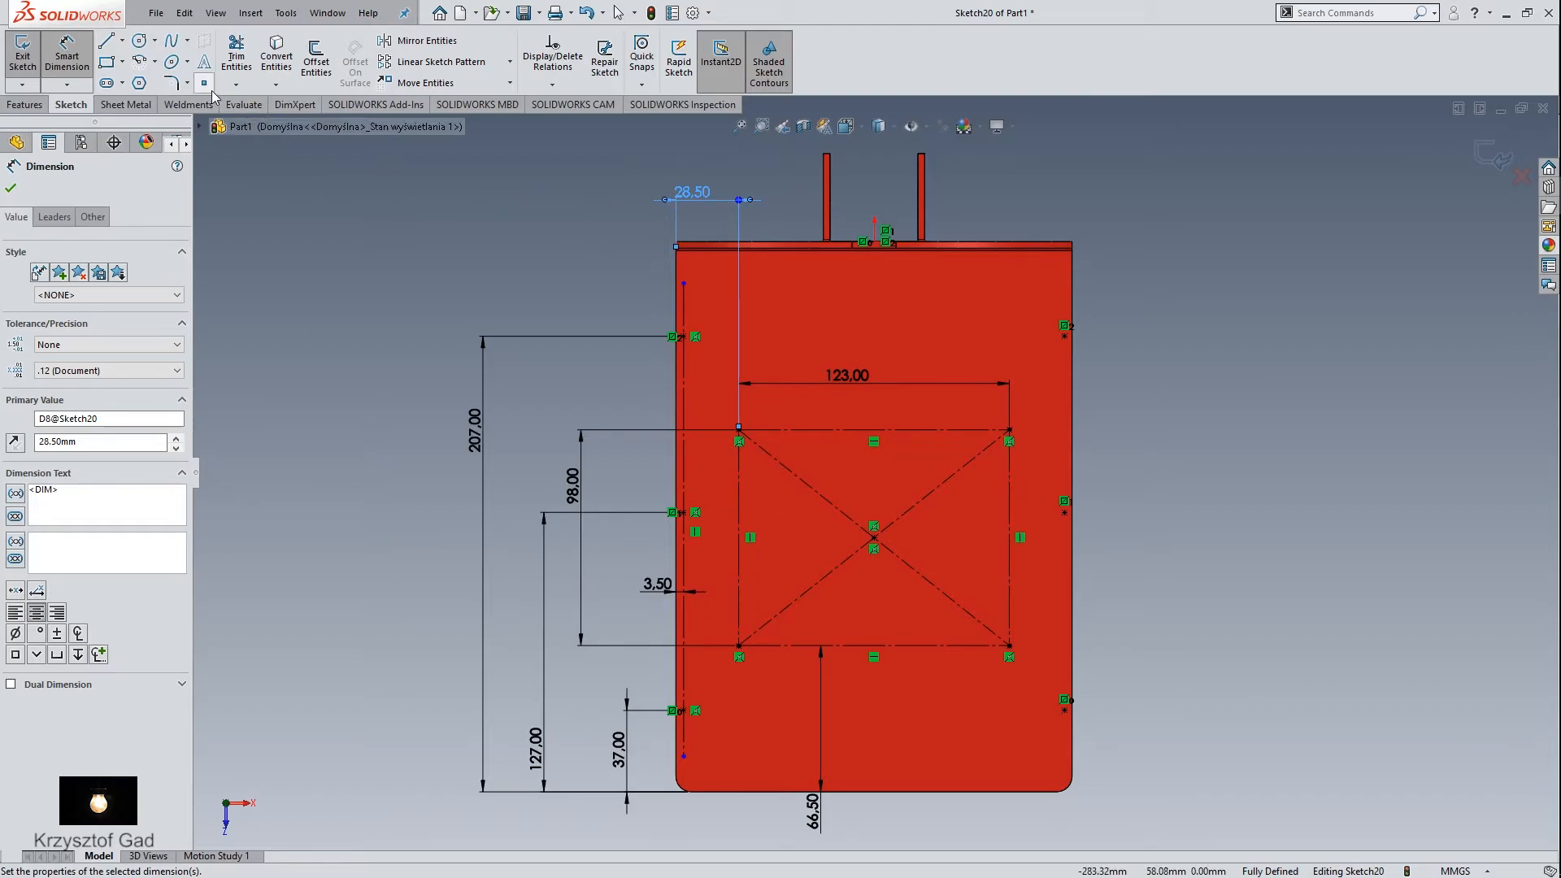
Step: Place a sketch point near the base flange's lower-left corner and dimension it 20 mm from the lower edge
click(765, 765)
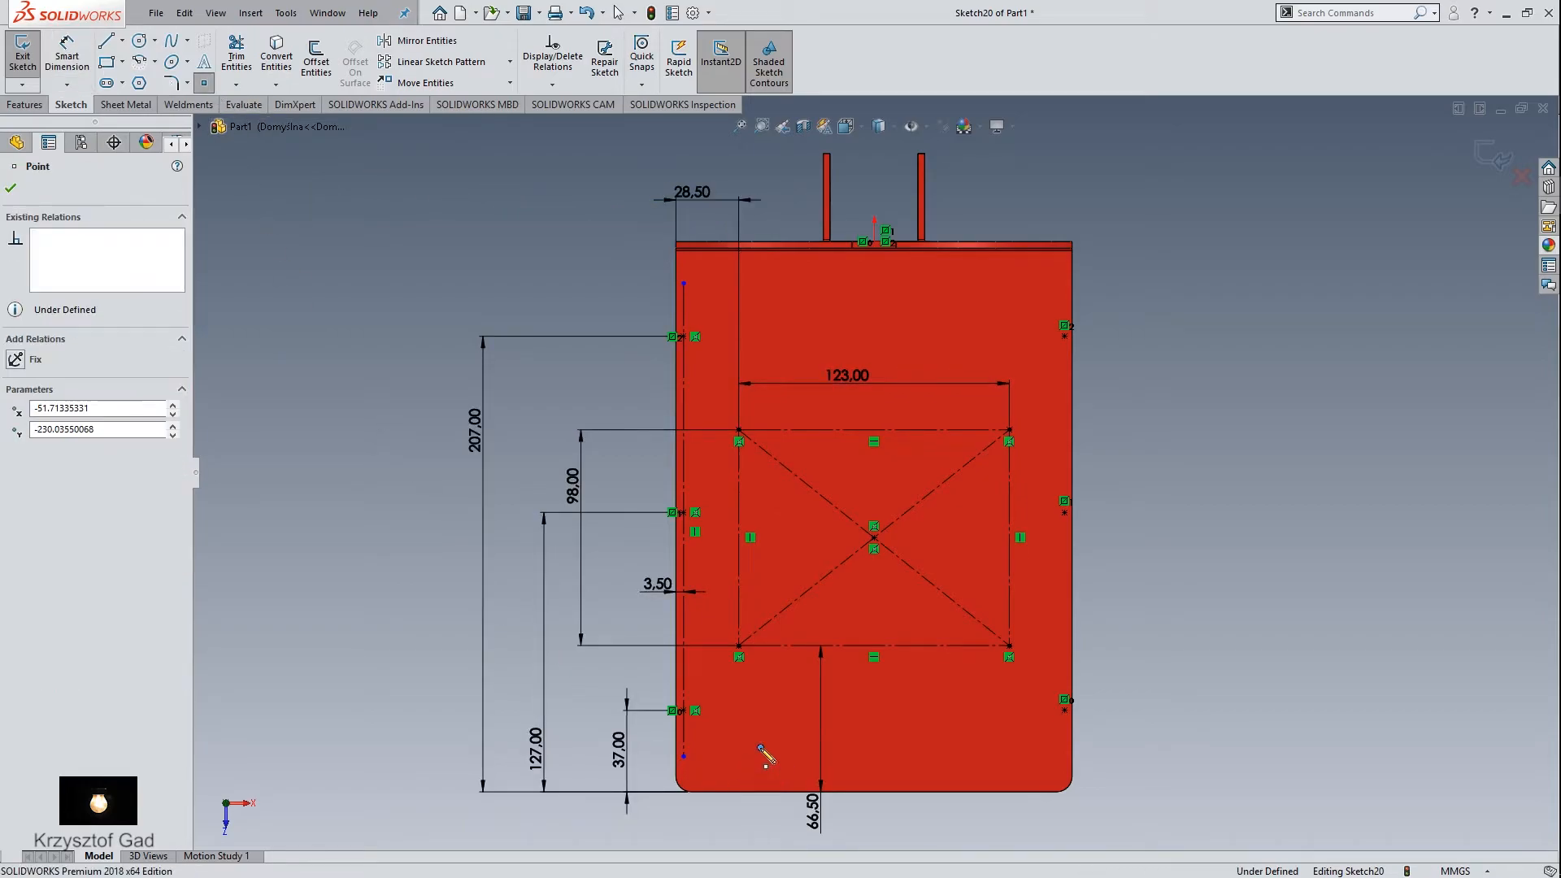
right_click(628, 699)
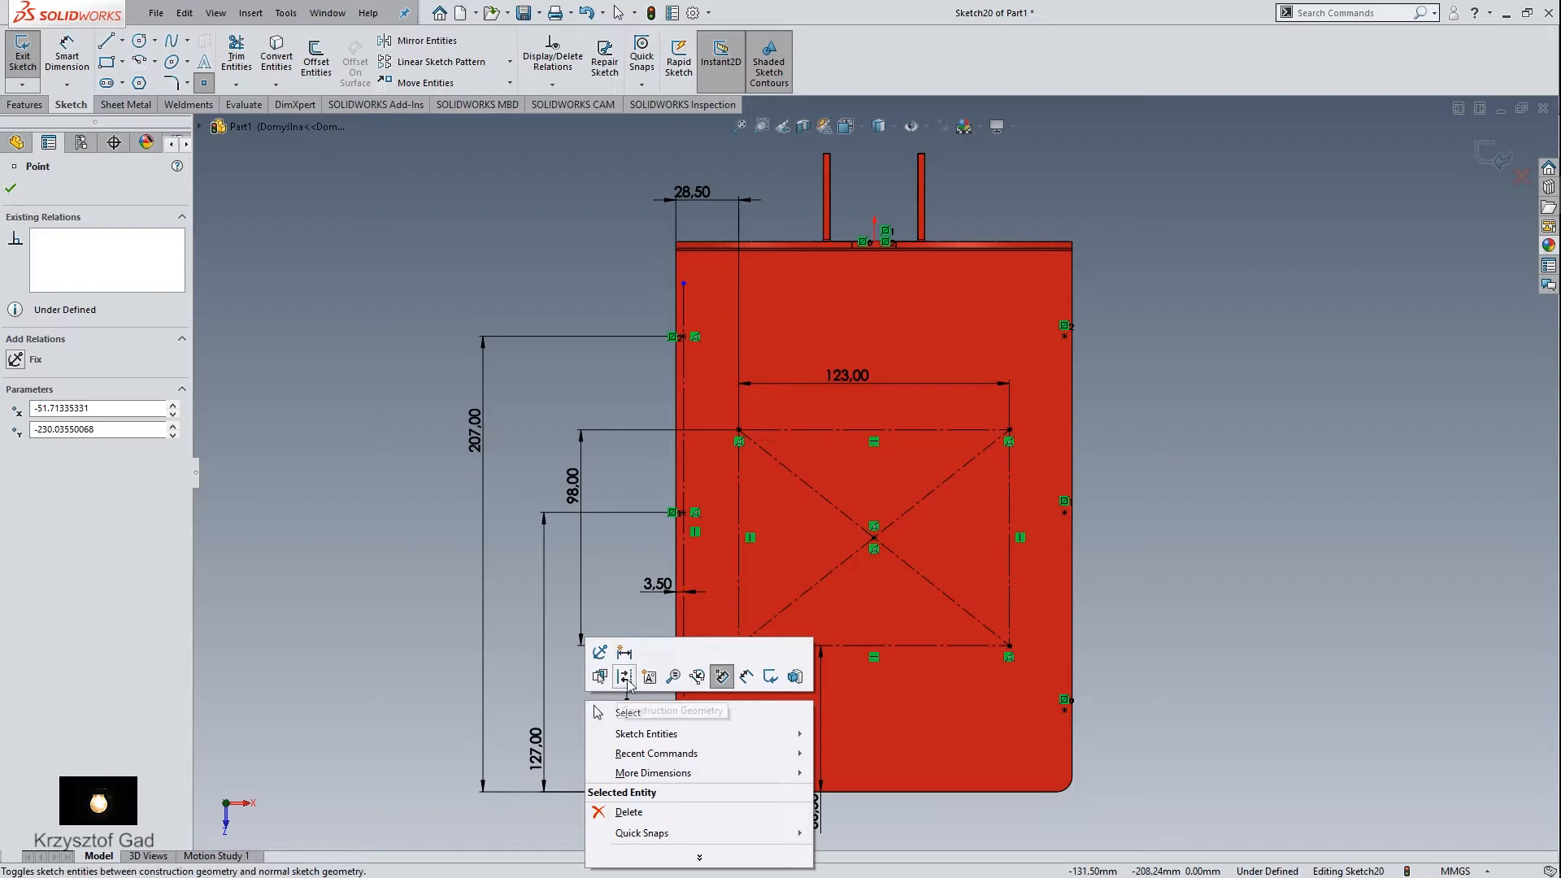
click(721, 676)
click(760, 748)
click(772, 789)
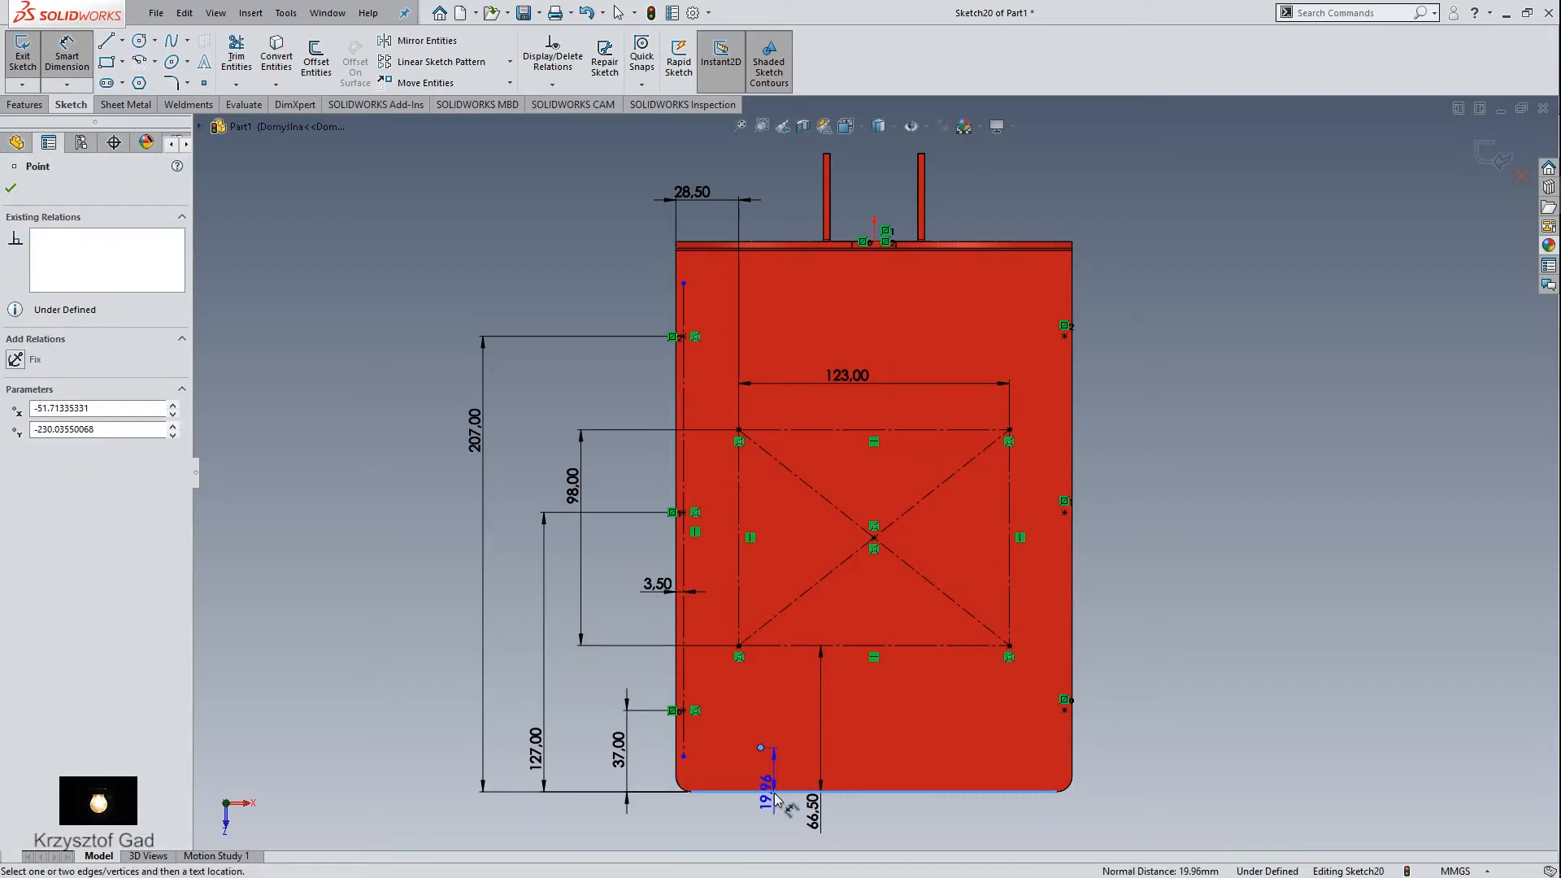
click(790, 776)
text(20)
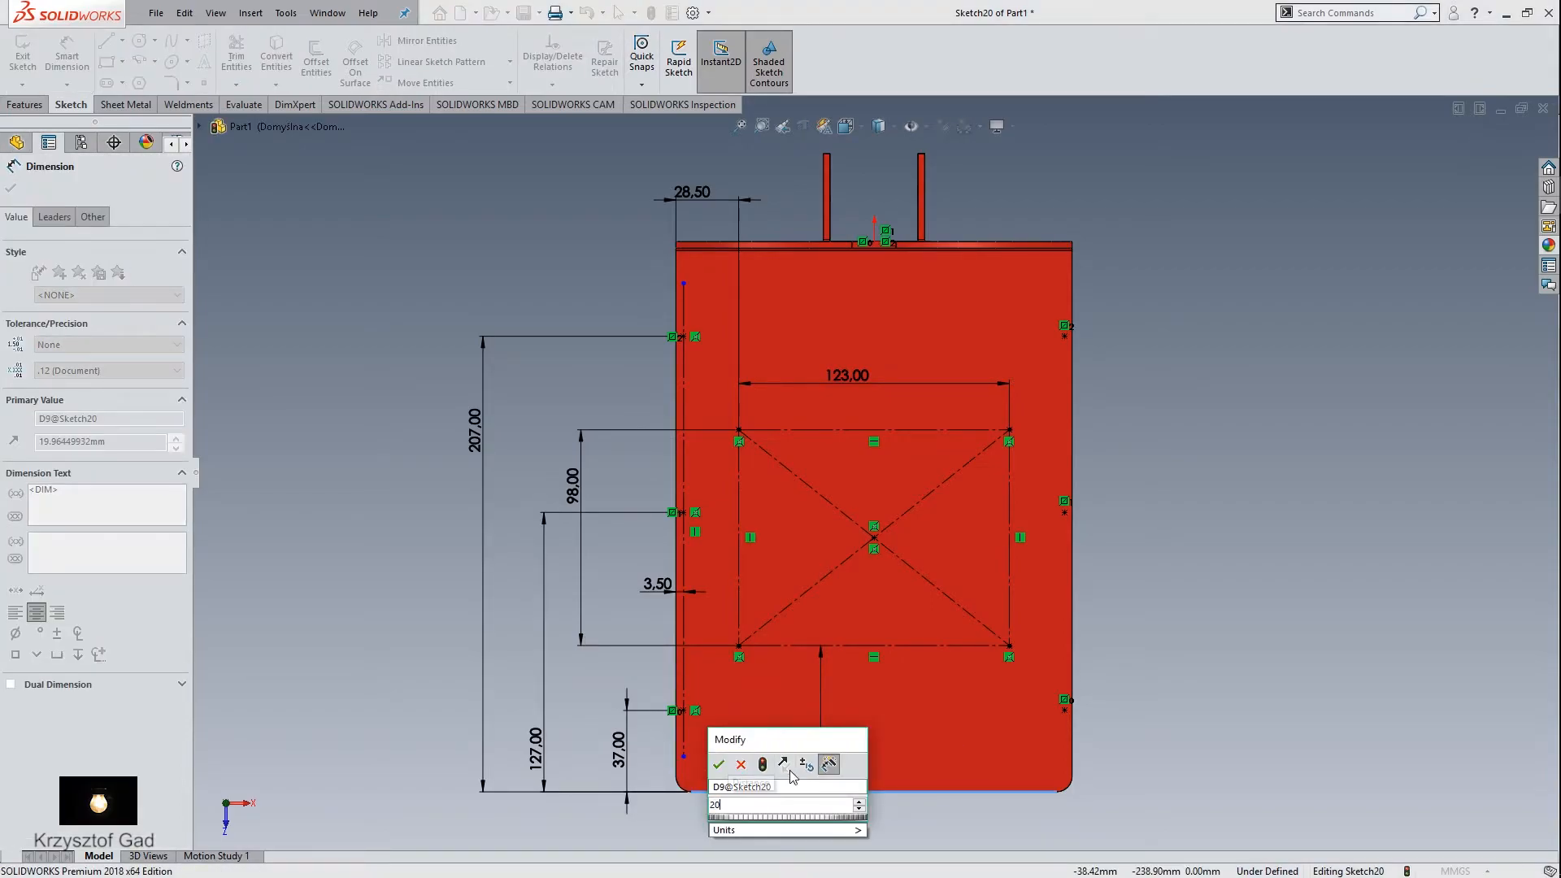
key(Return)
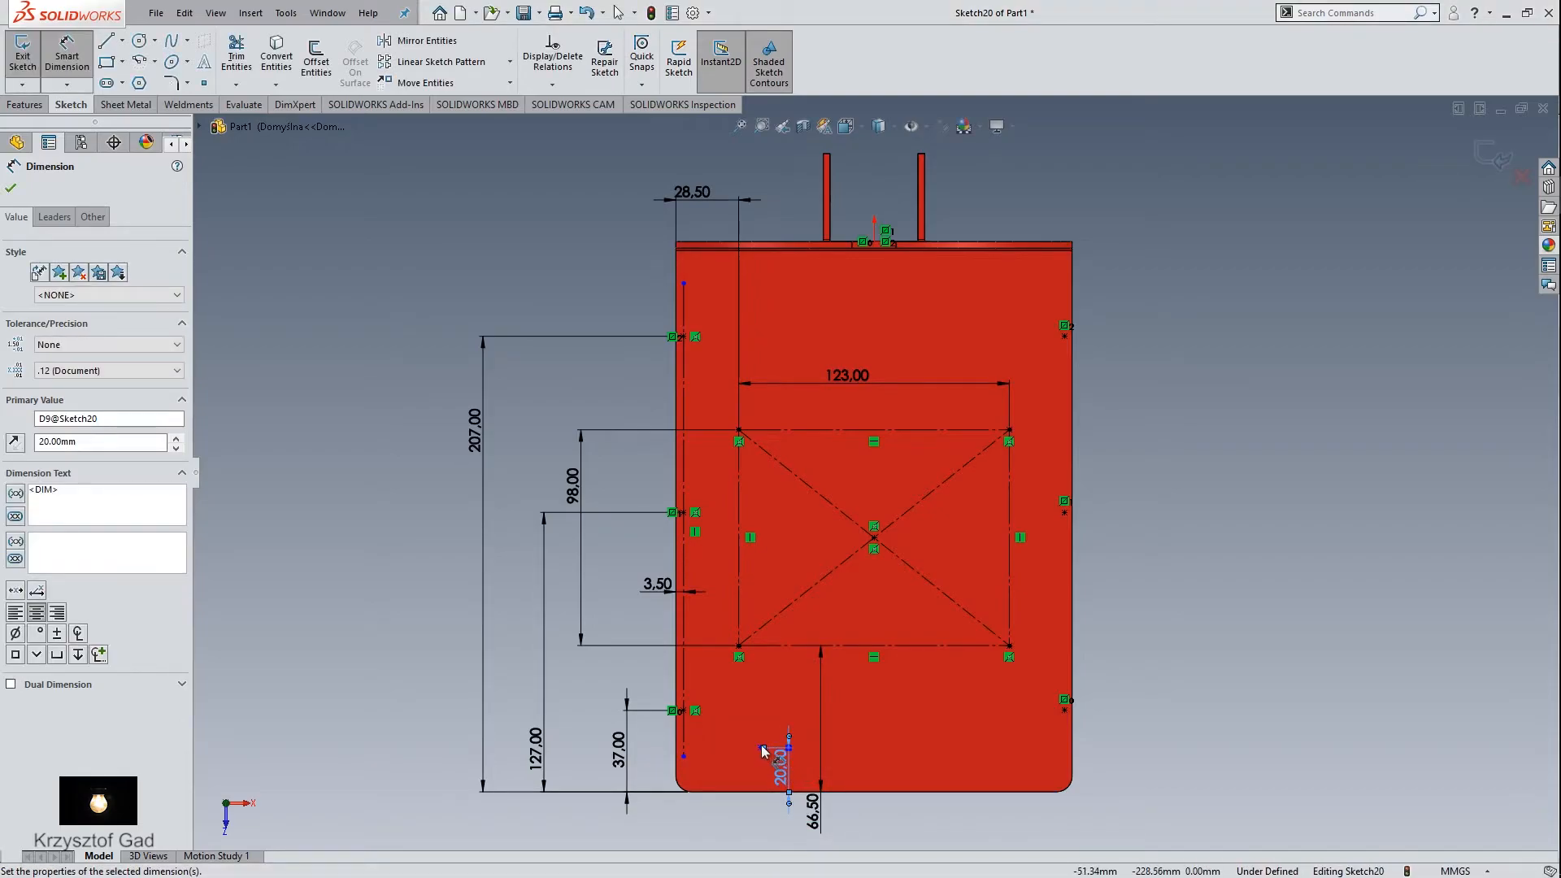
key(Escape)
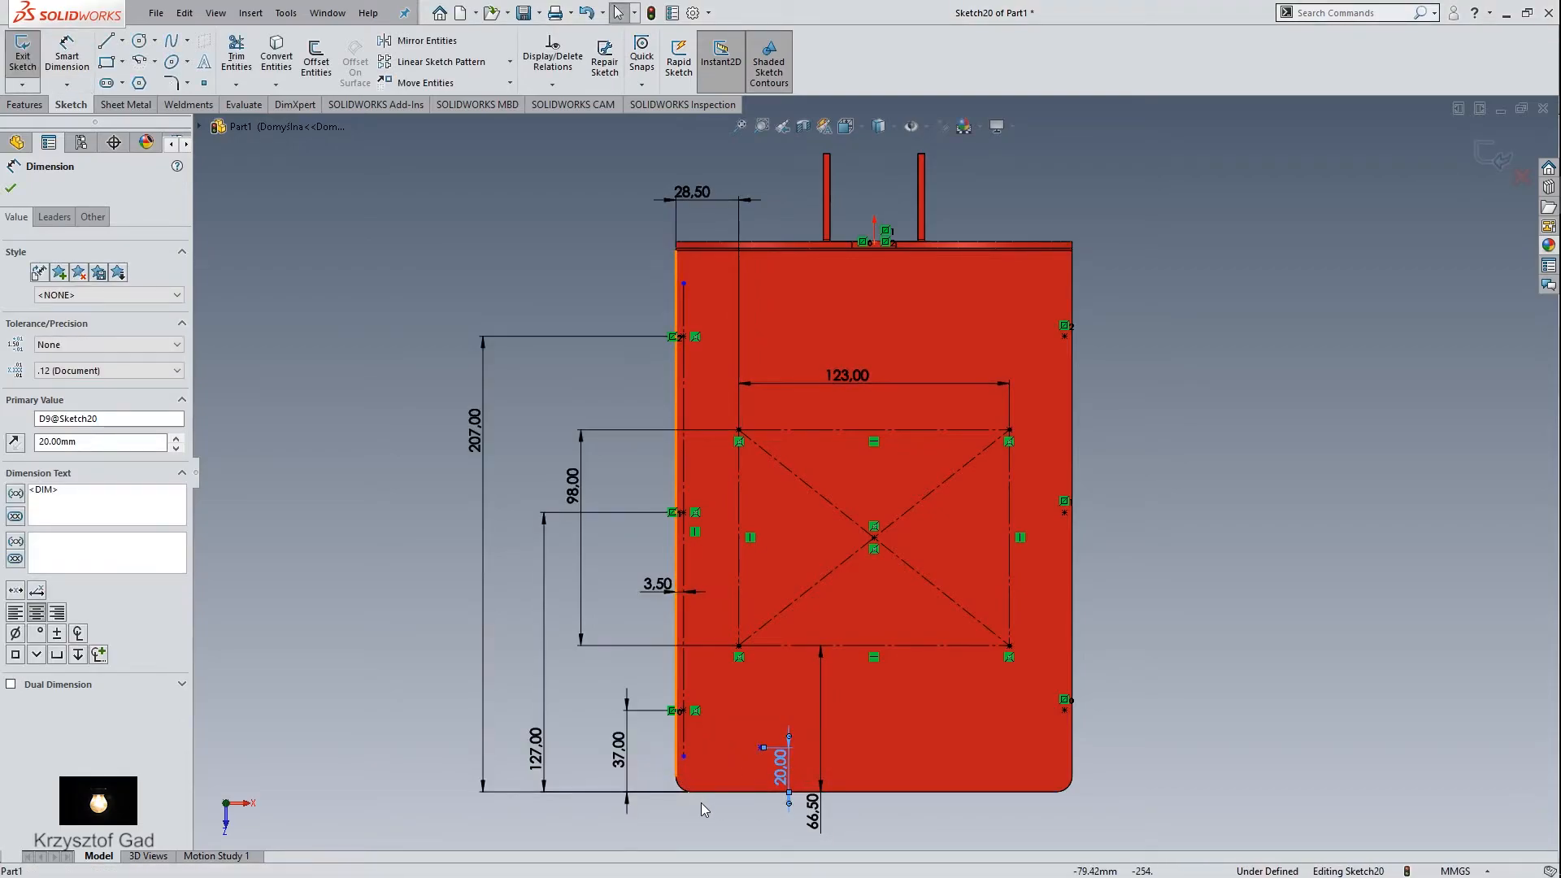
Step: Dimension the new lower-left point 50 mm from the base flange's left edge and exit the sketch
click(762, 748)
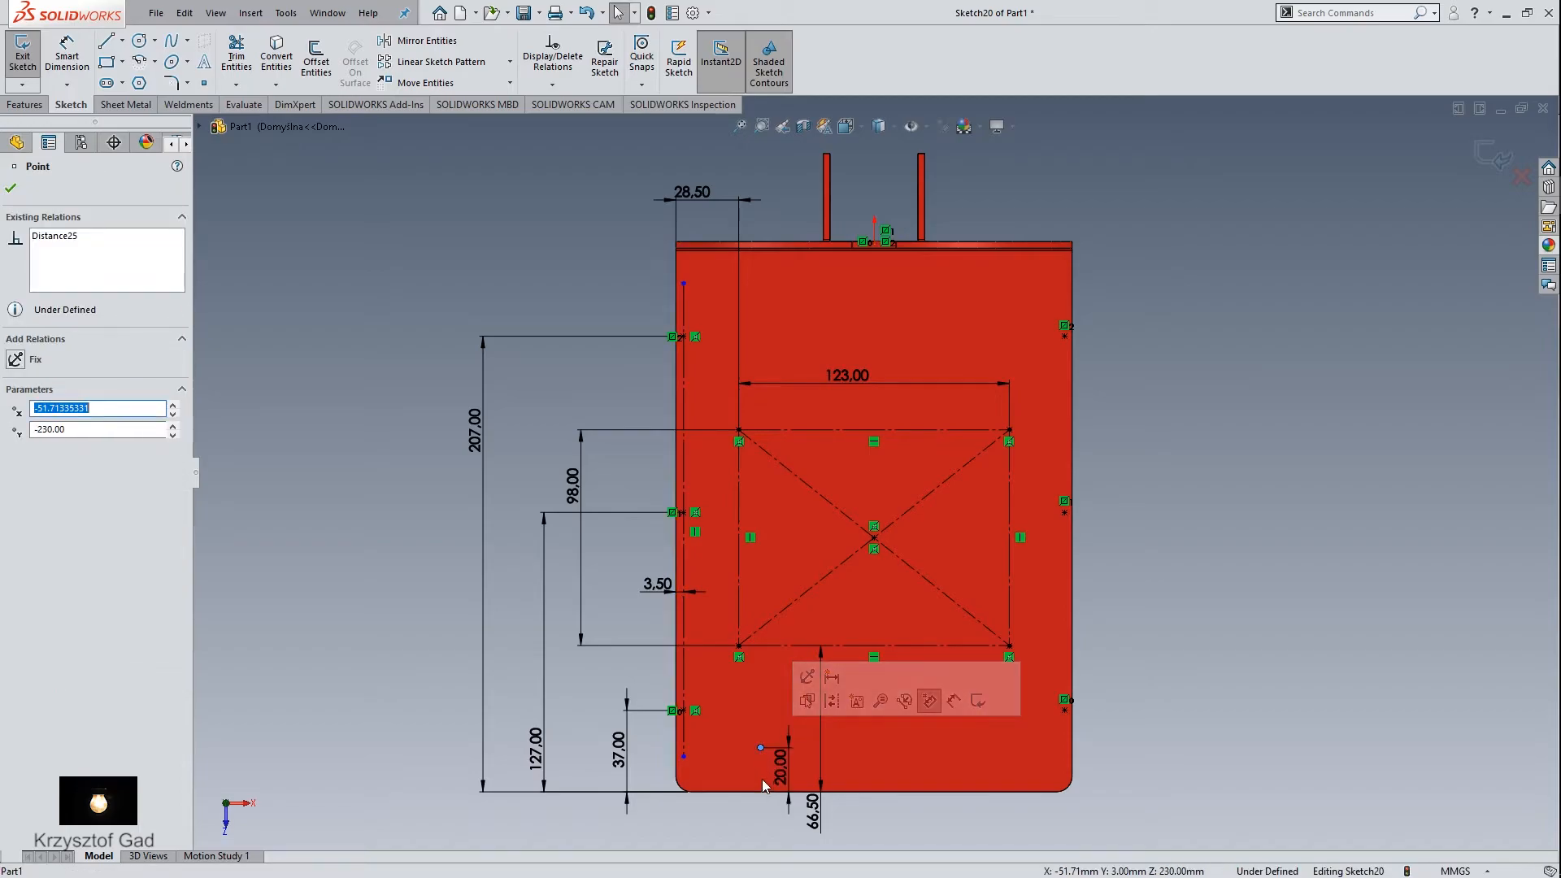
click(72, 52)
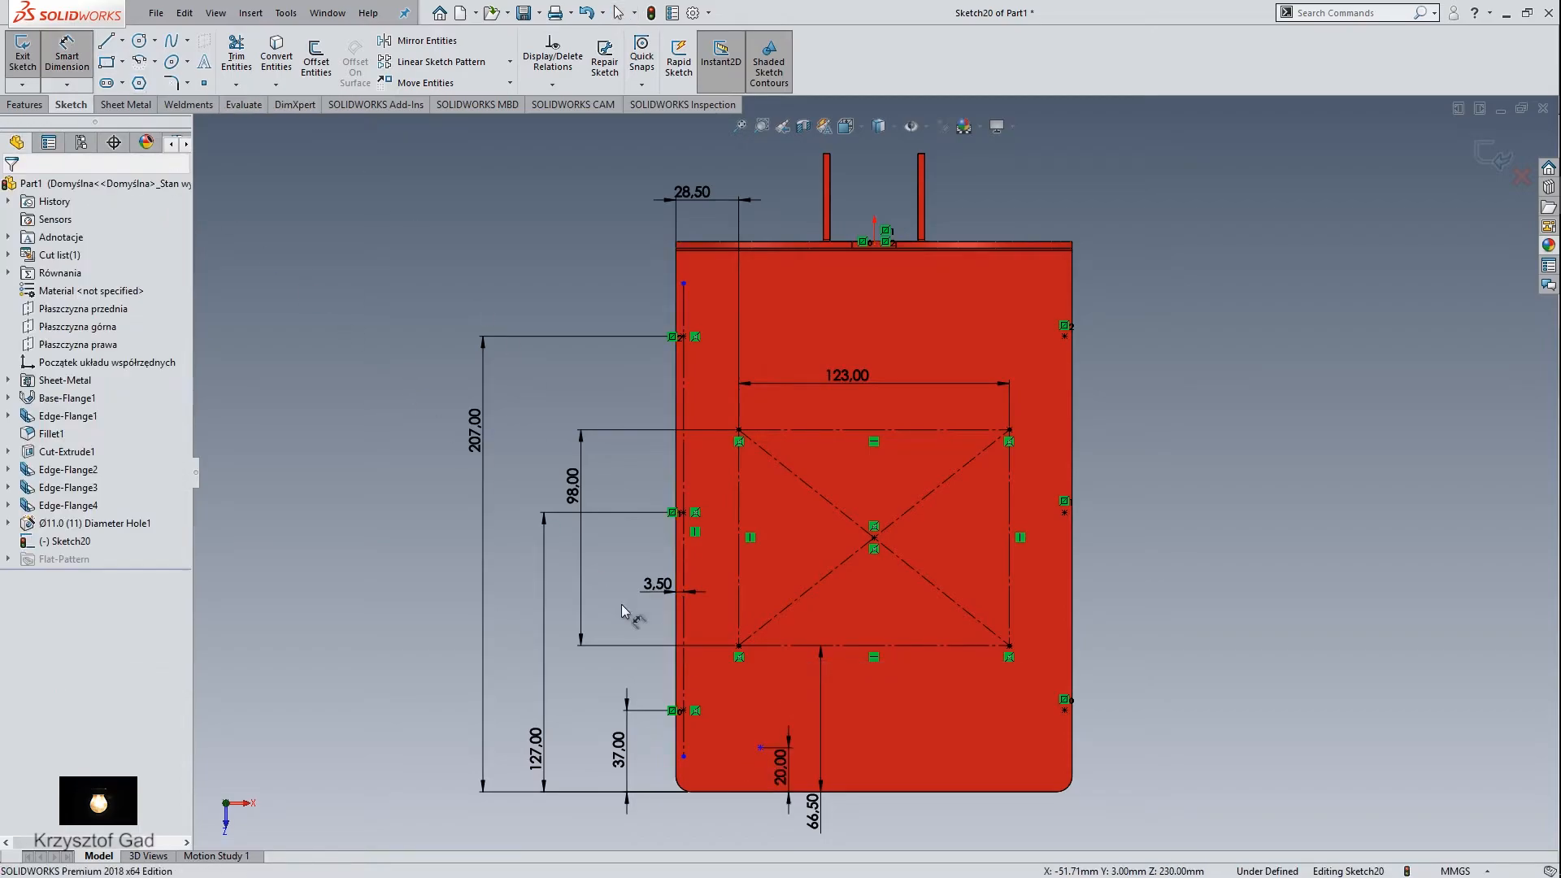
click(760, 748)
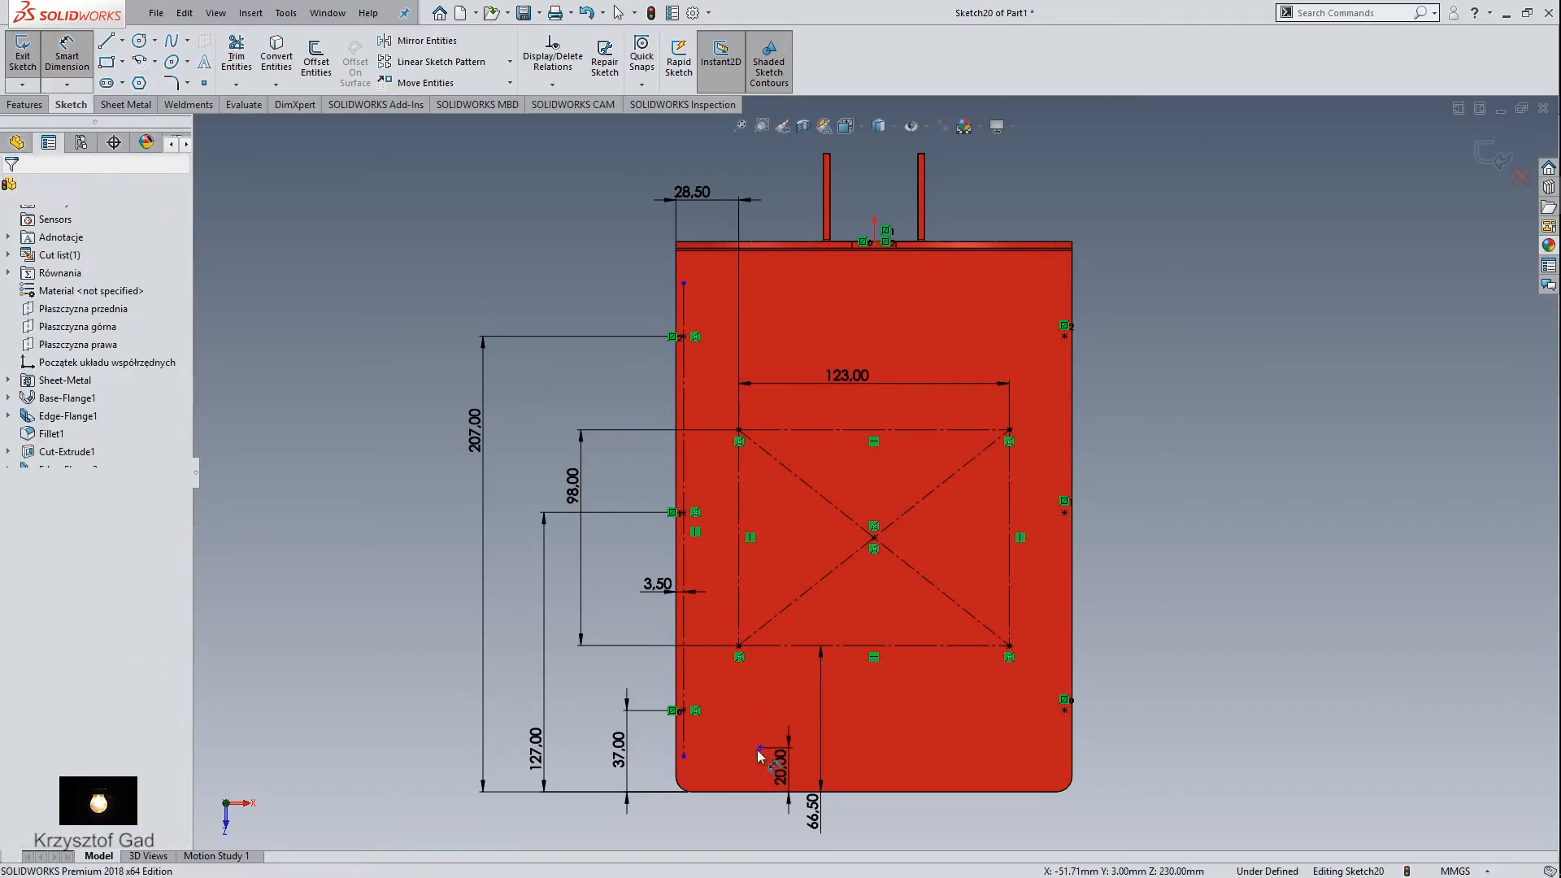
click(675, 756)
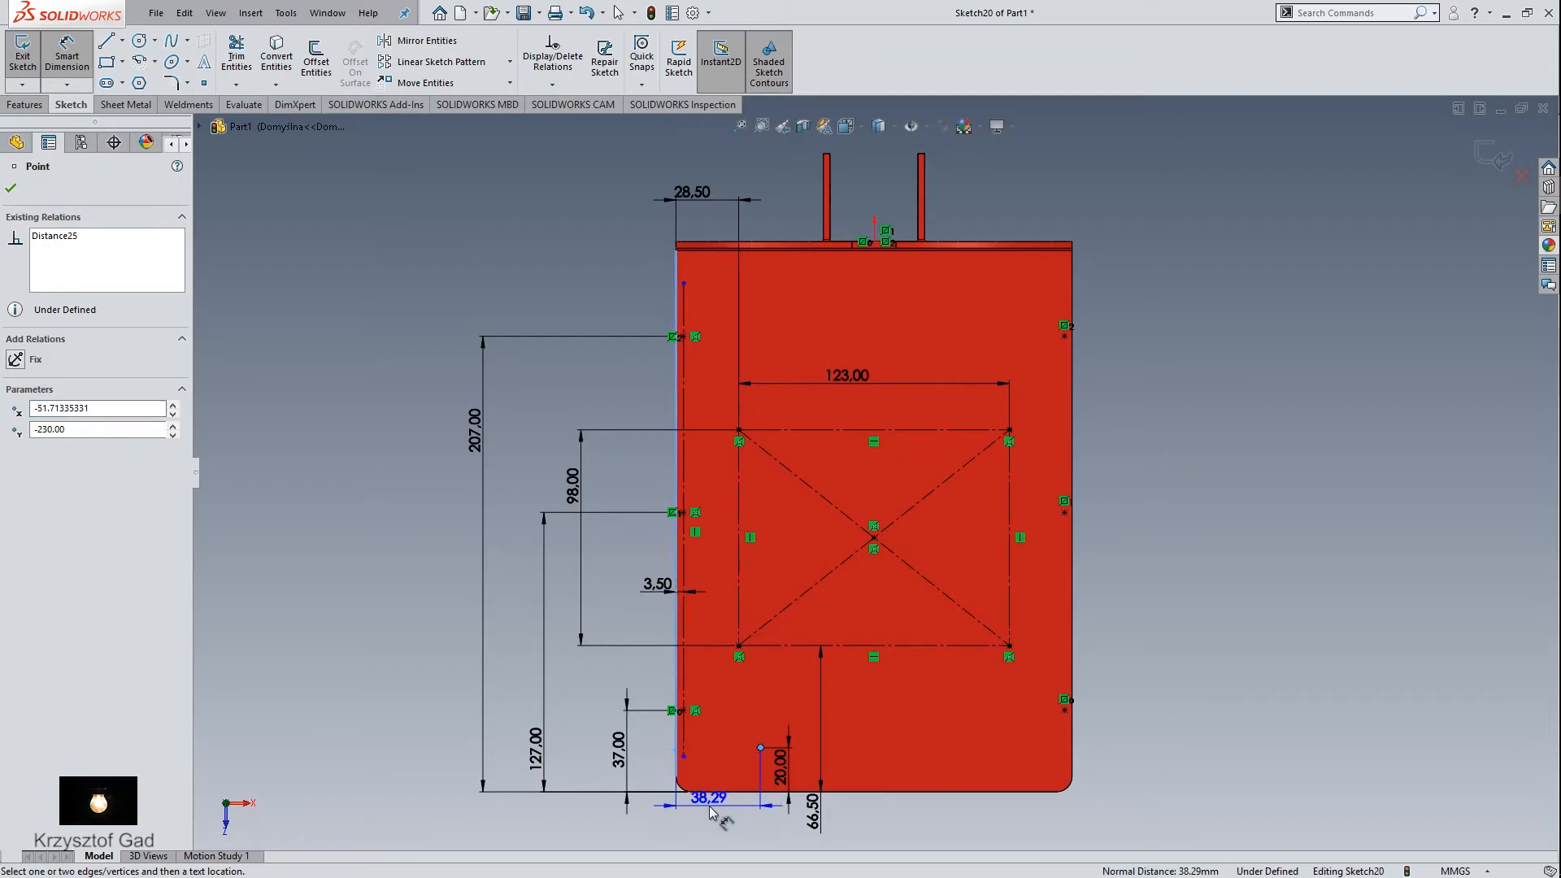
click(709, 801)
text(50)
key(Return)
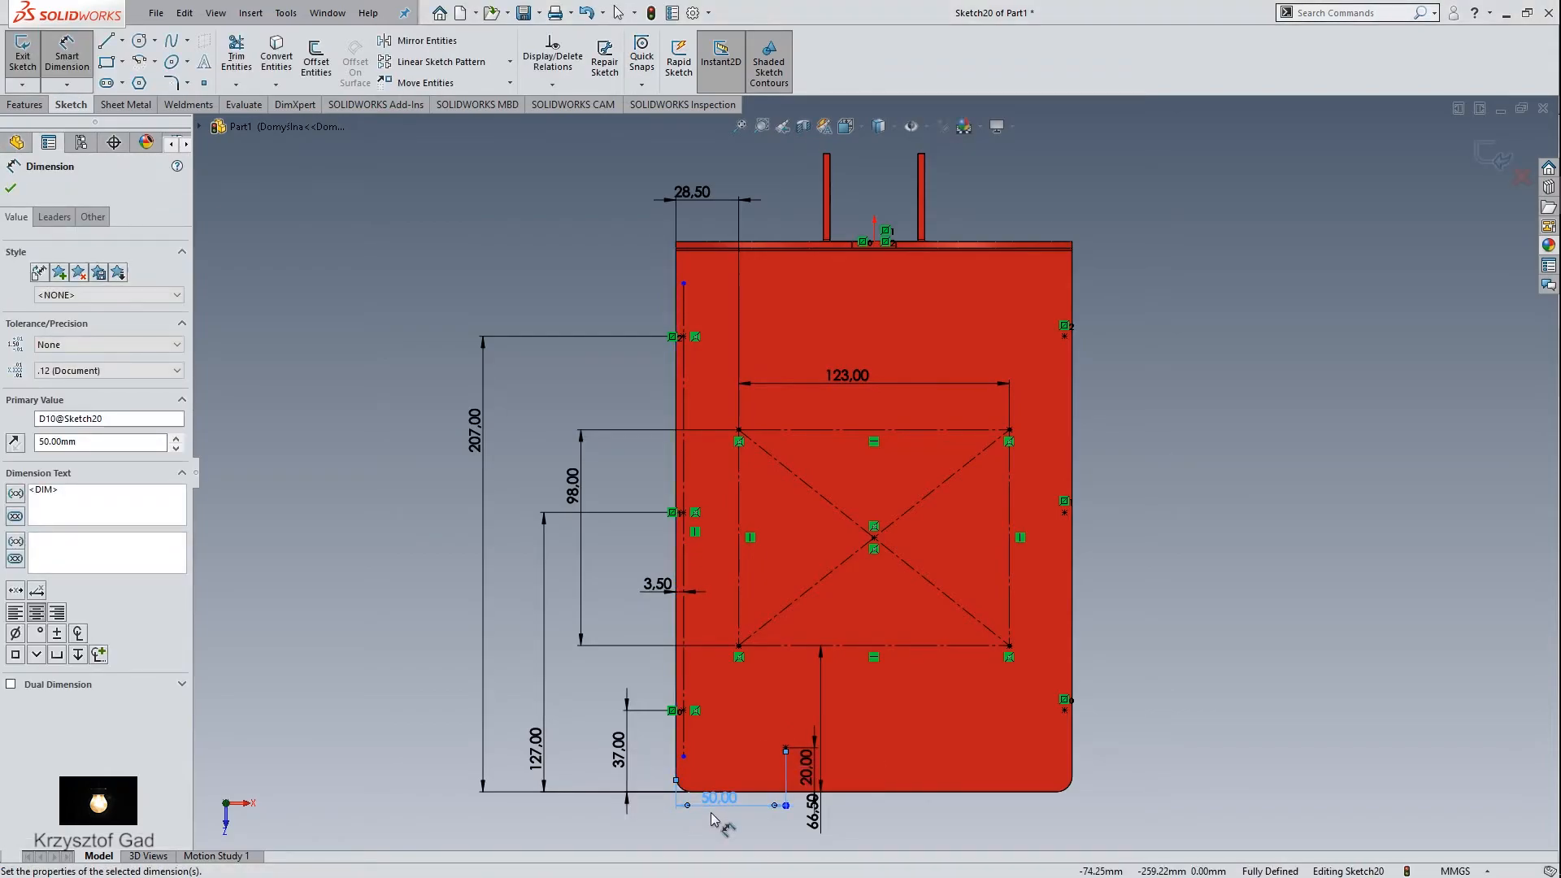
click(1479, 160)
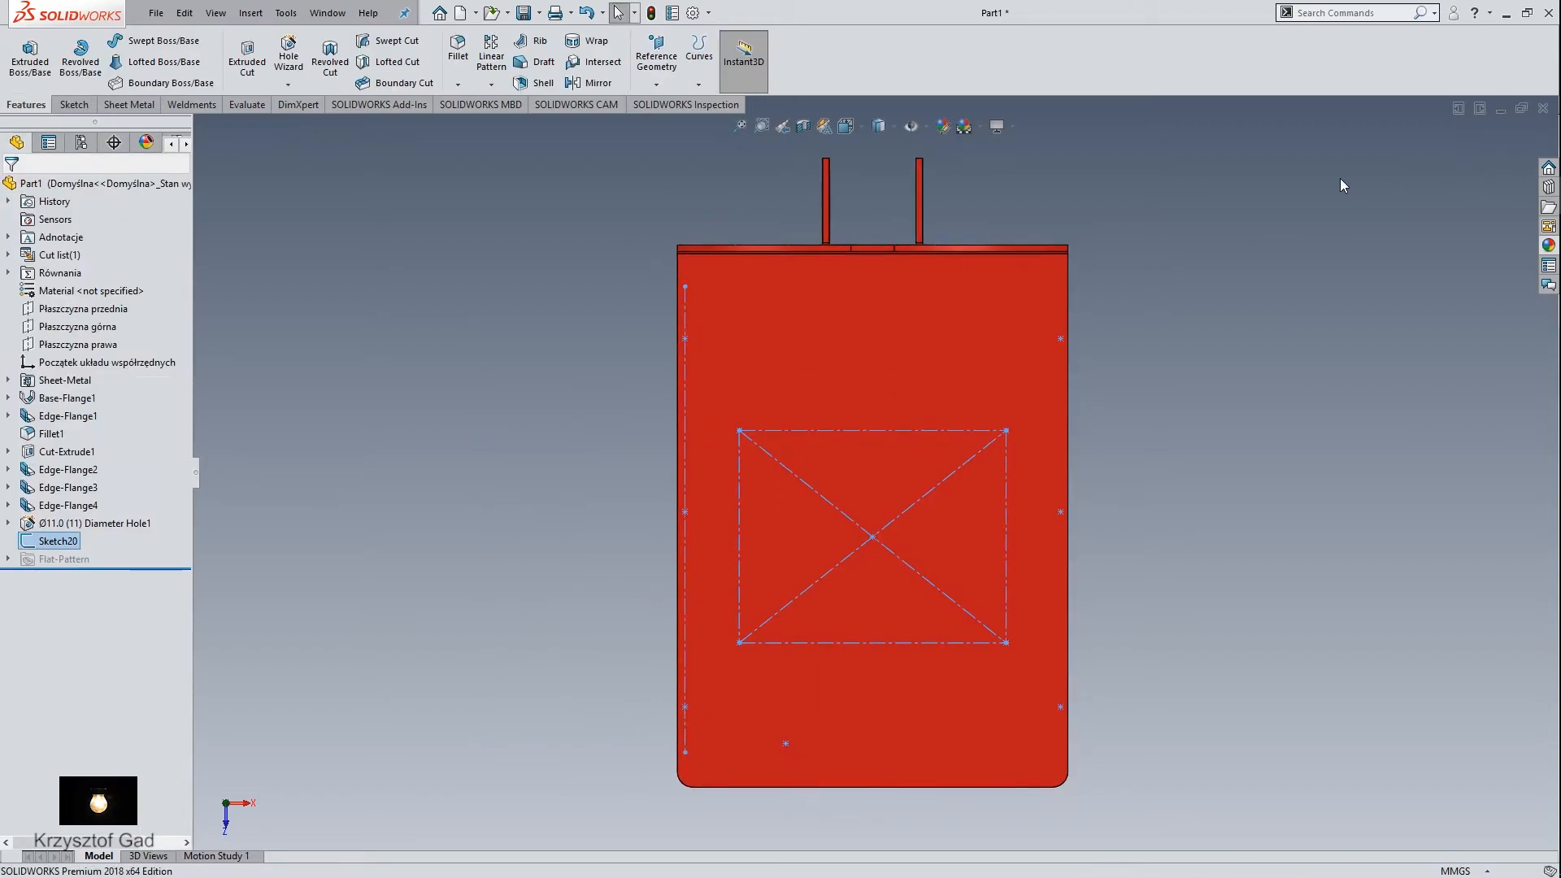
Step: Drill Ø11.0 through-all holes with Hole Wizard at the four corners of the construction rectangle
click(601, 374)
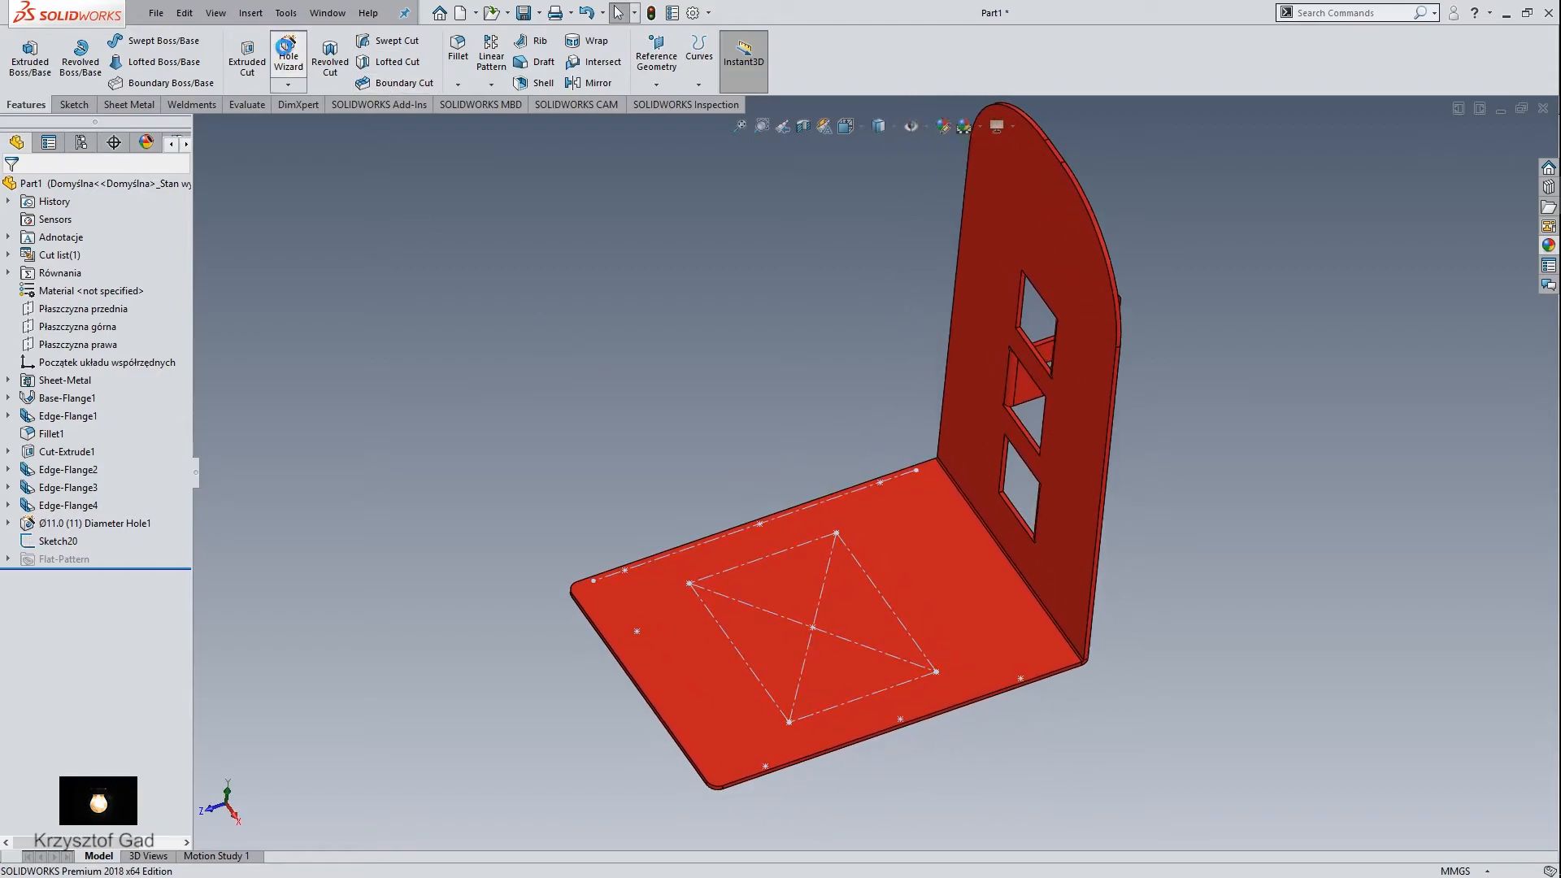
click(288, 47)
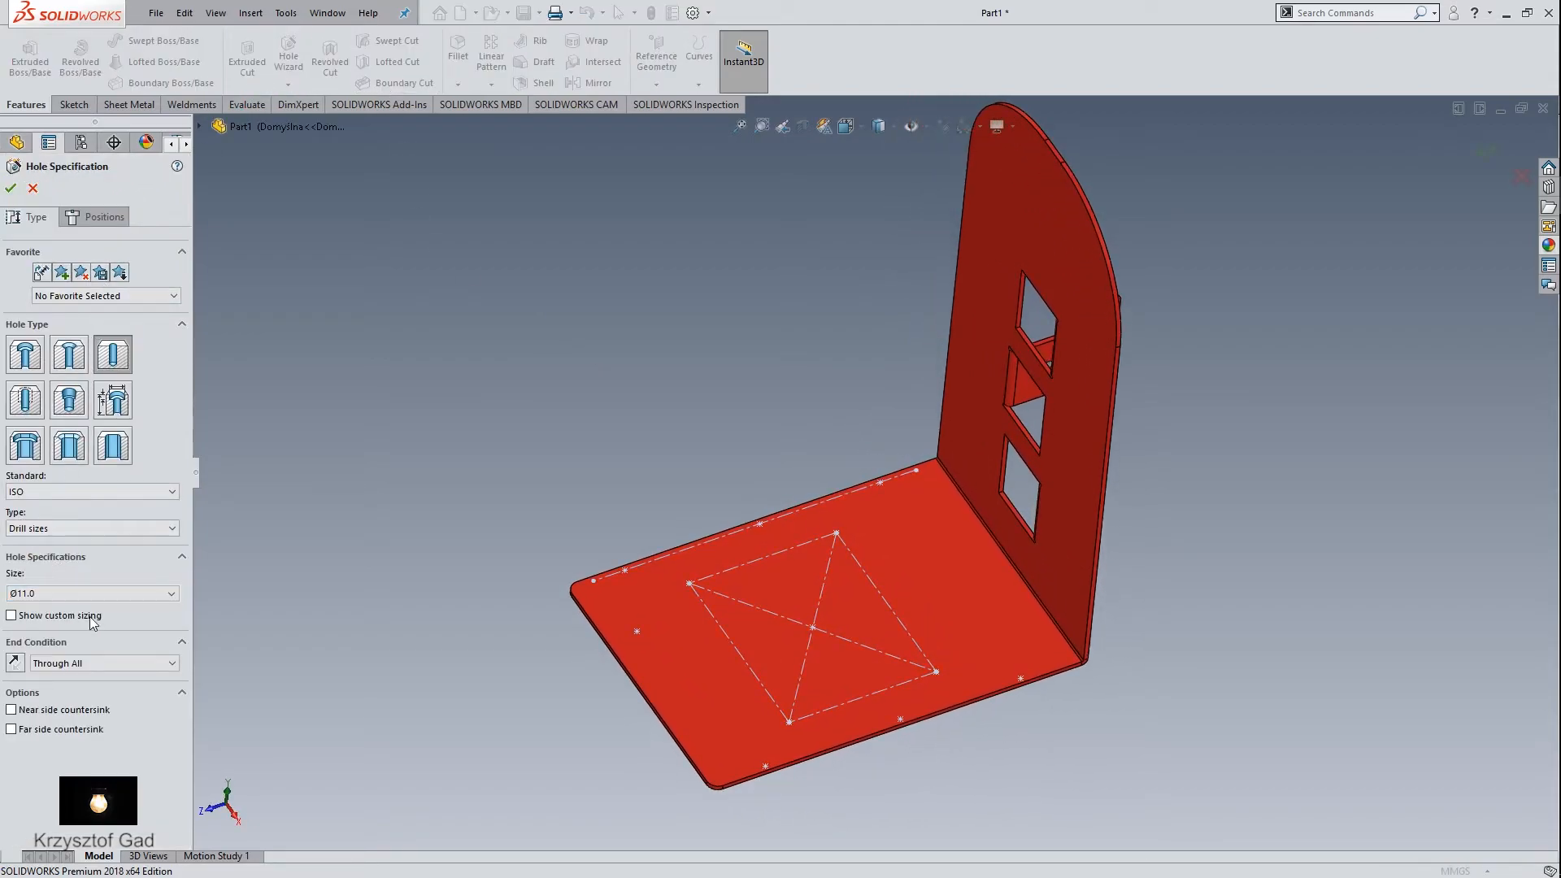
click(91, 217)
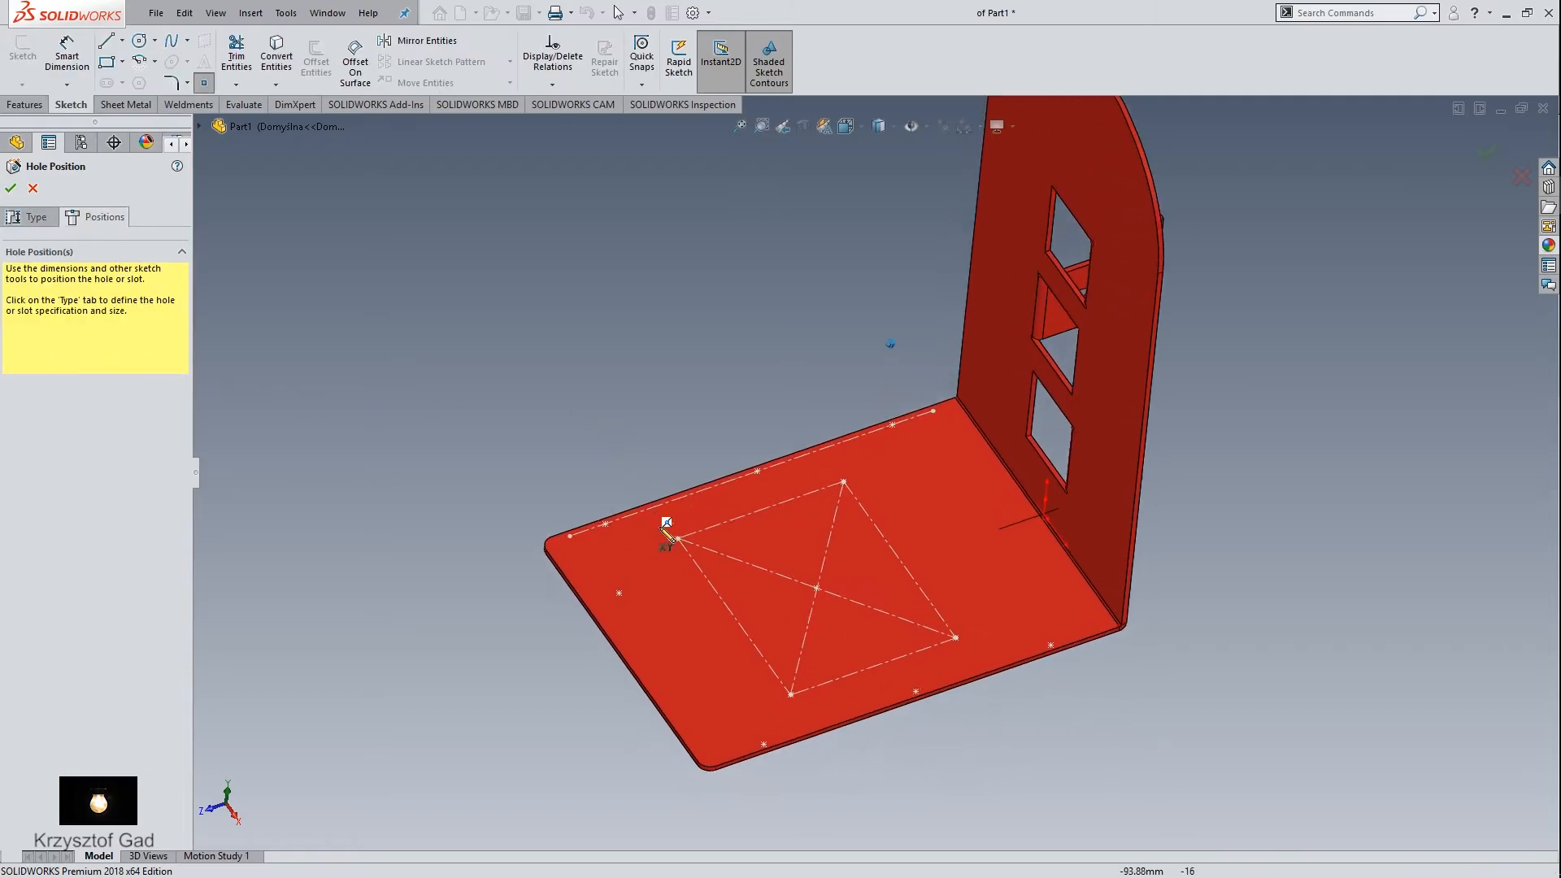
click(641, 486)
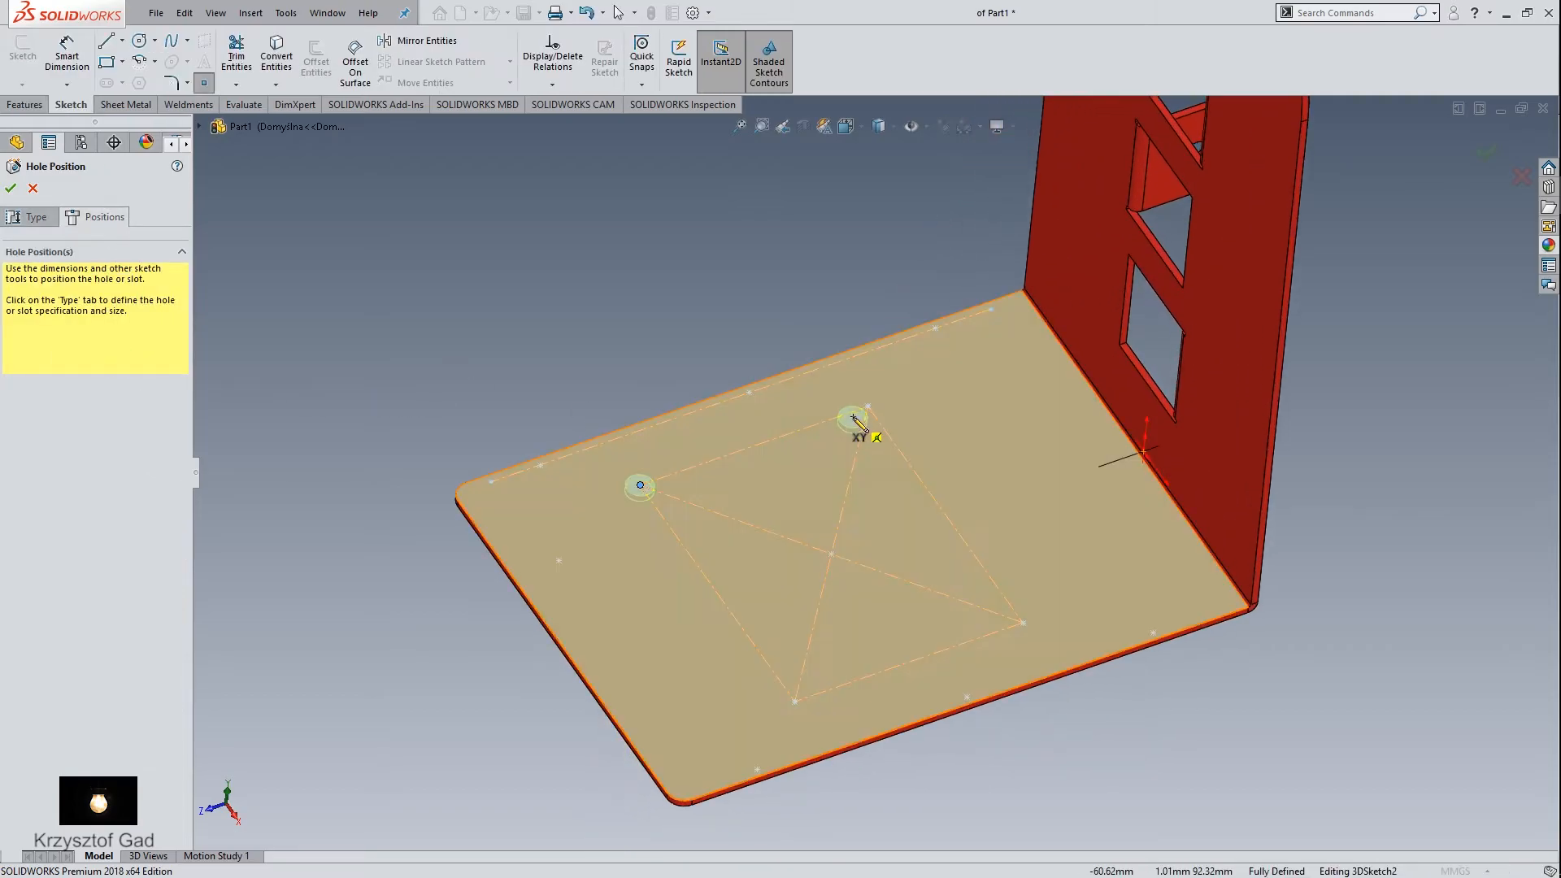
click(867, 407)
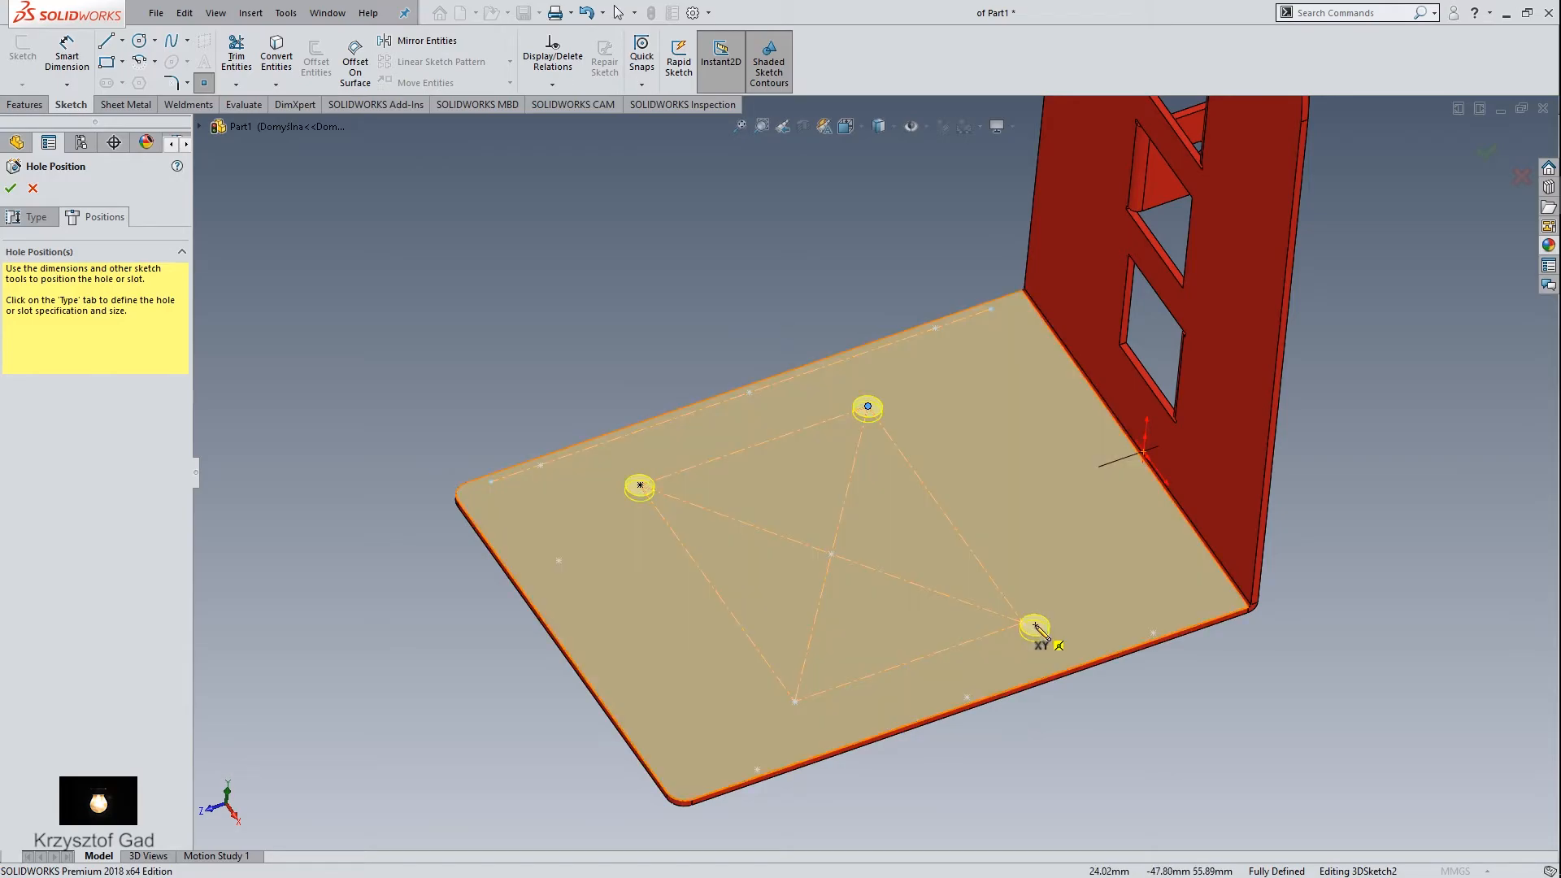
click(1023, 623)
click(795, 703)
click(10, 188)
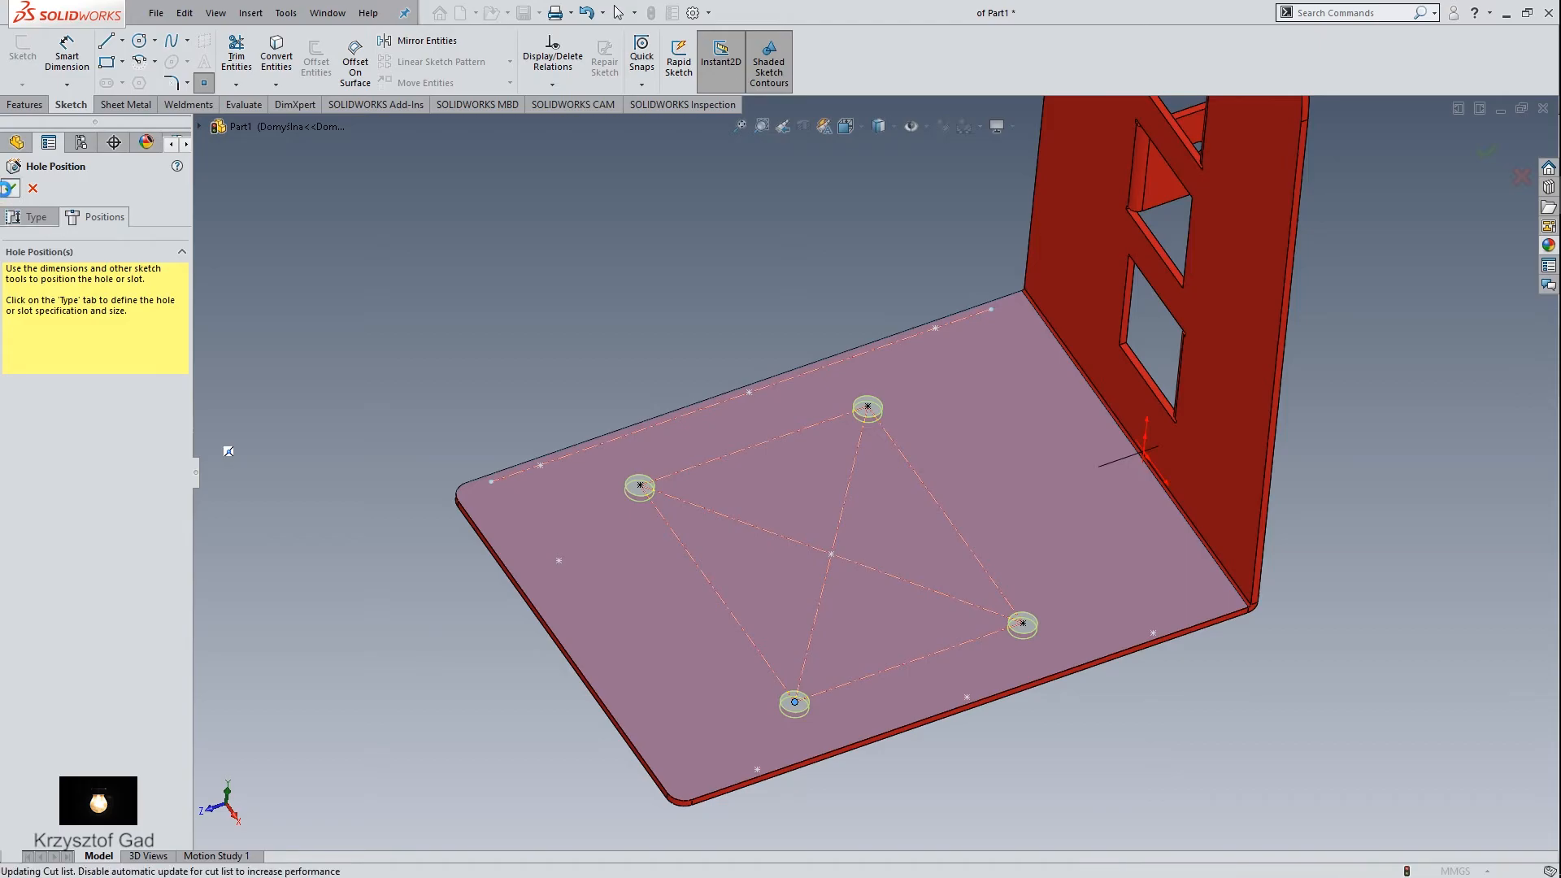
Step: Drill a Ø20.0 ISO drill-size hole through all at the single point near the base flange's free-end corner
click(287, 61)
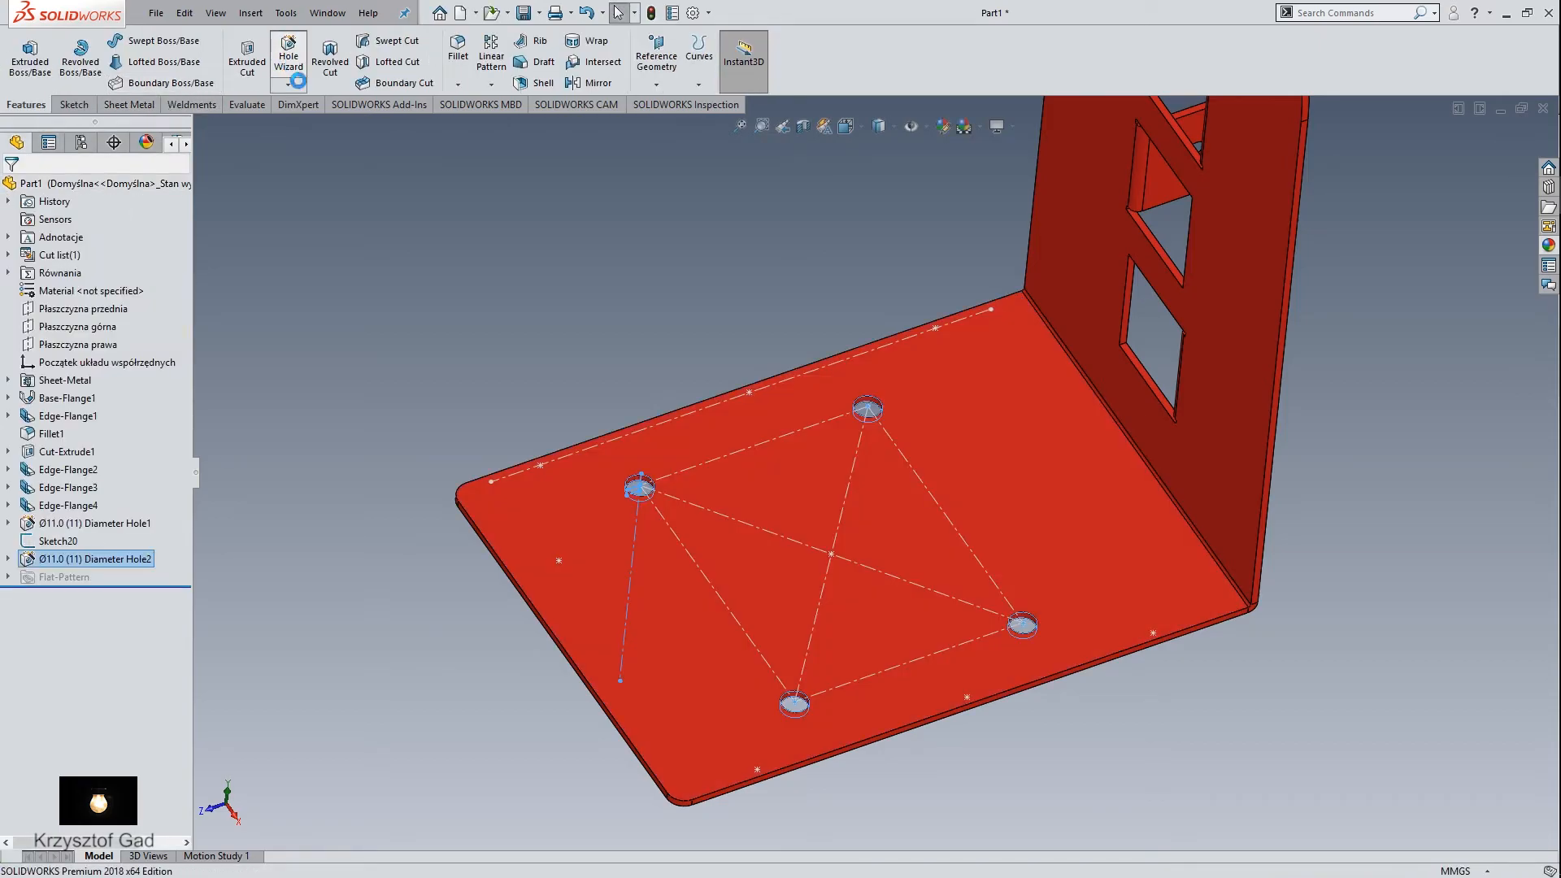
click(120, 600)
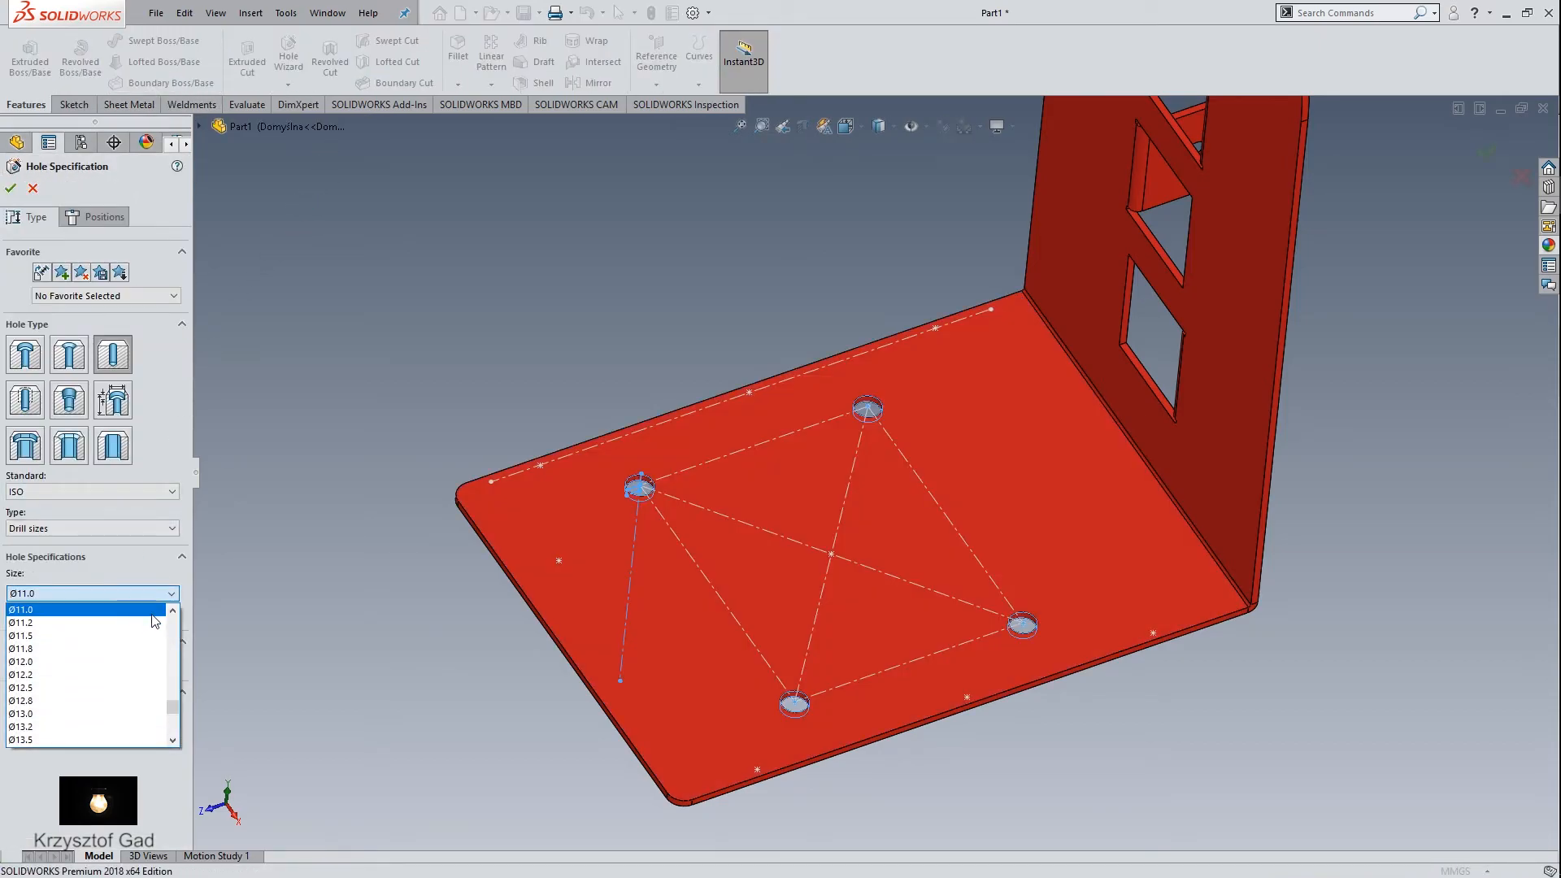
scroll(177, 736, down, 5)
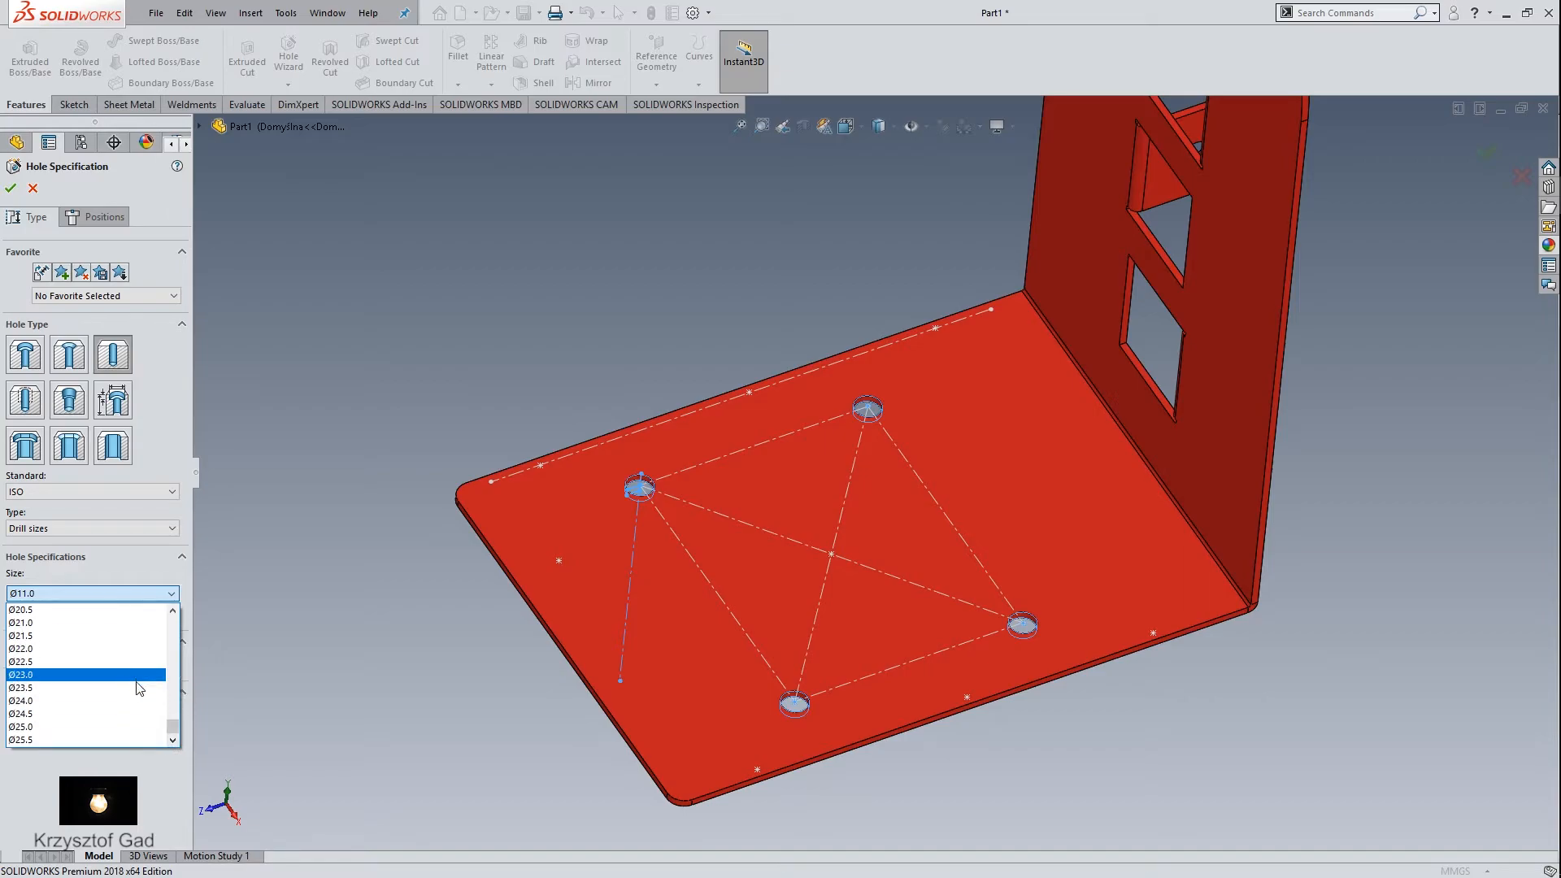
drag(171, 726, 171, 718)
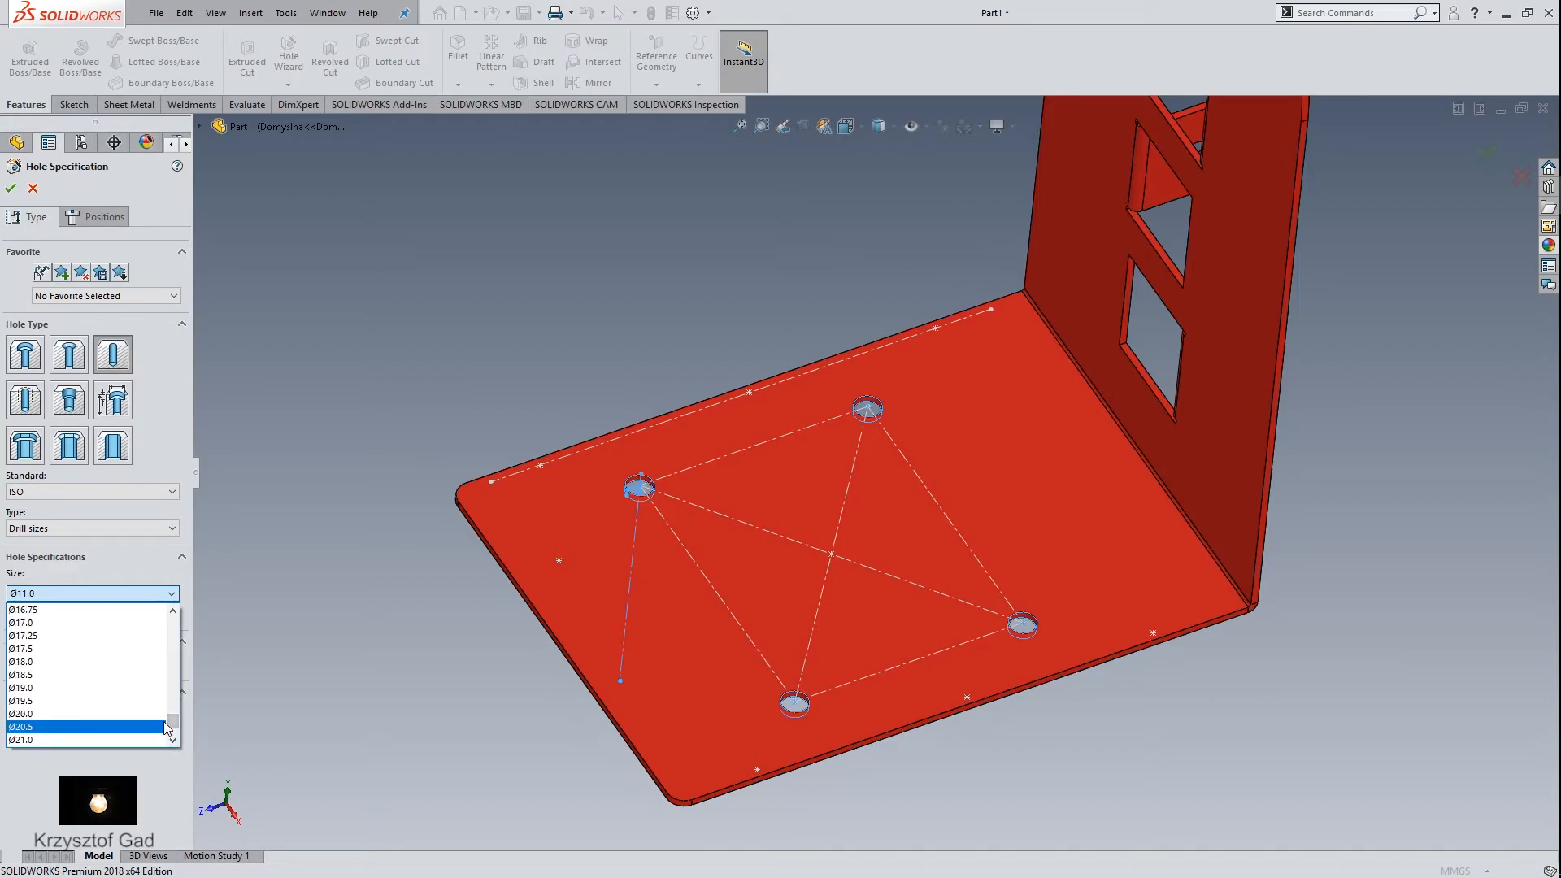
click(152, 712)
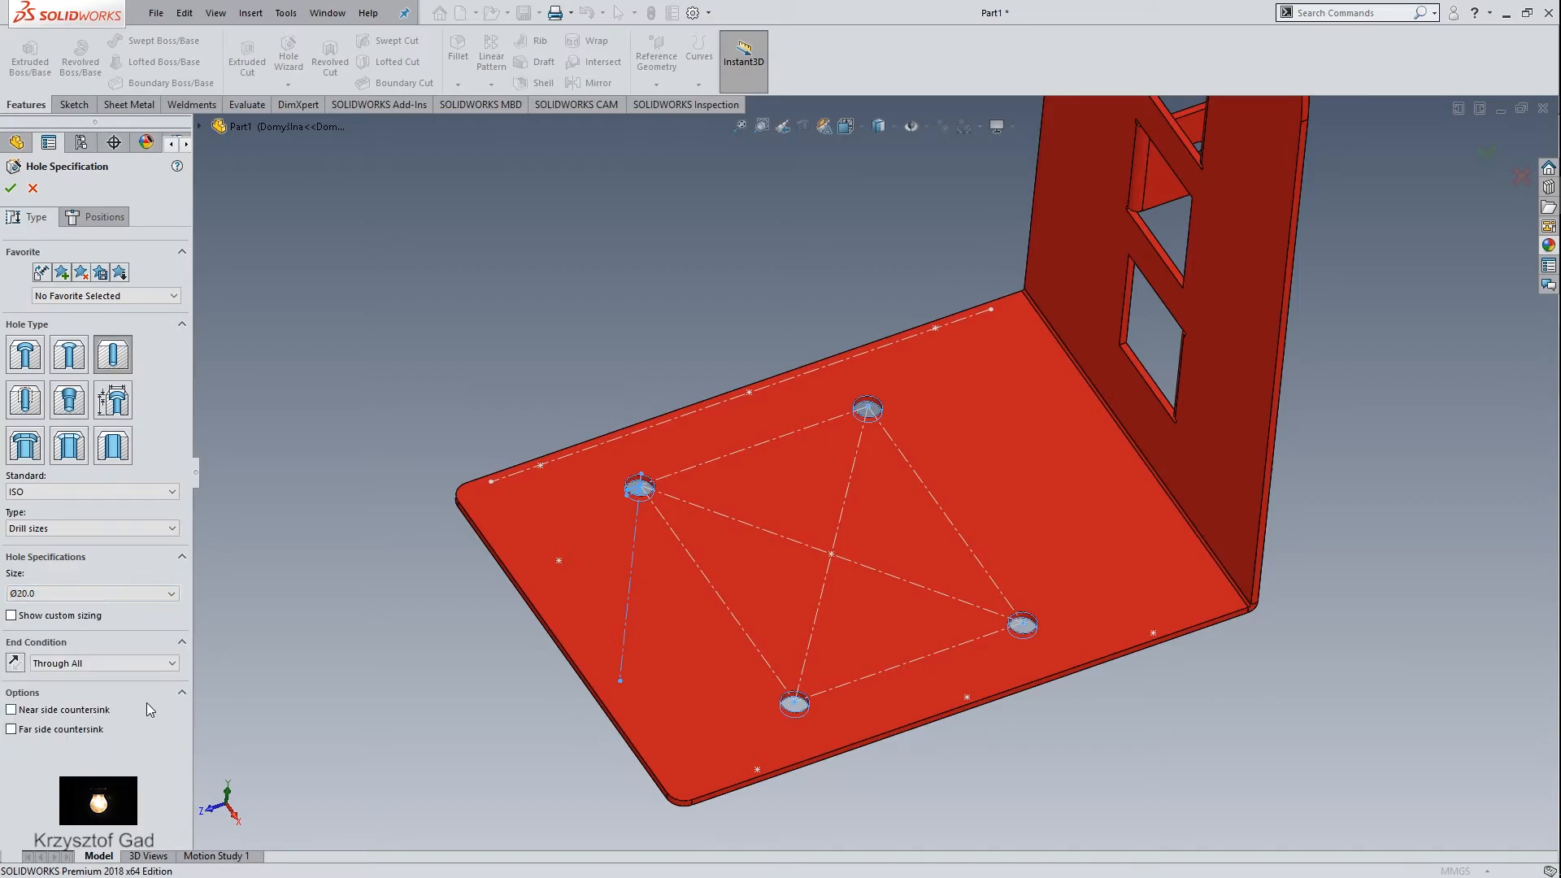
click(94, 217)
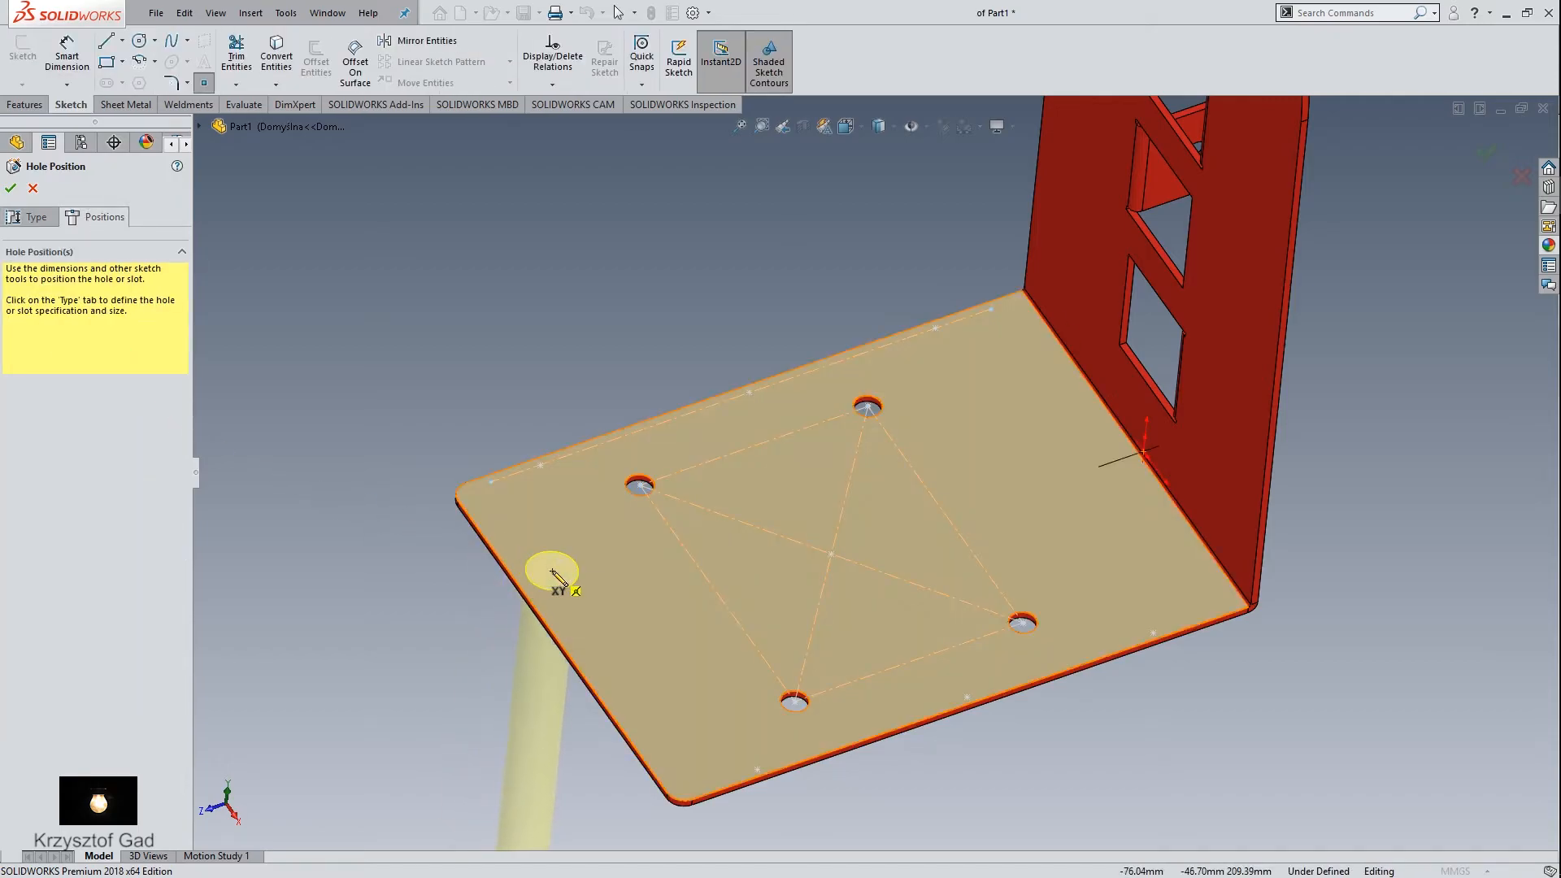
click(559, 560)
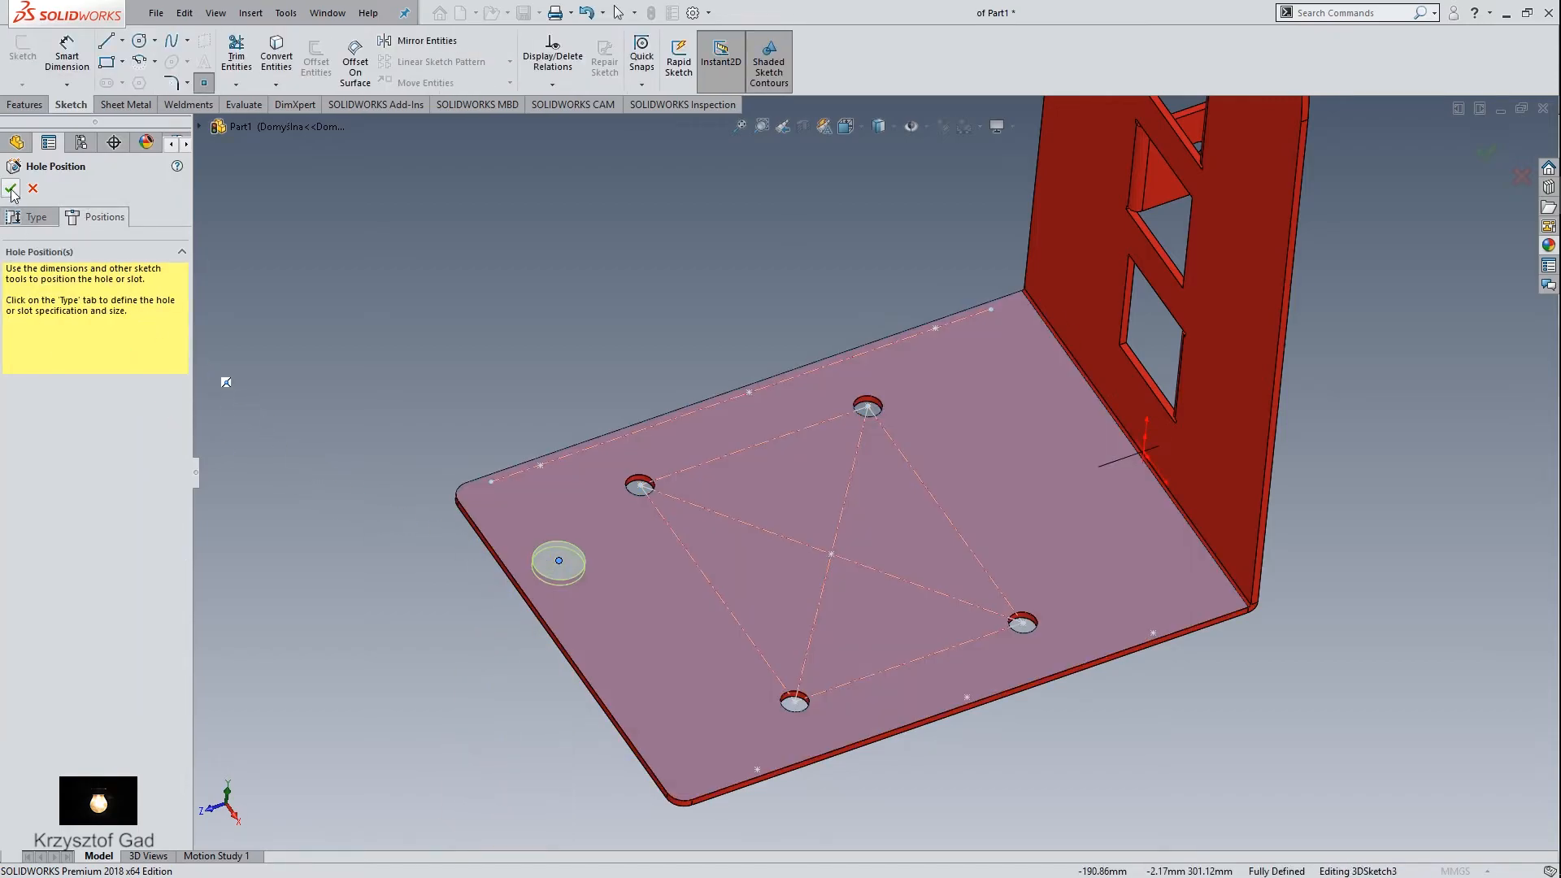
click(11, 189)
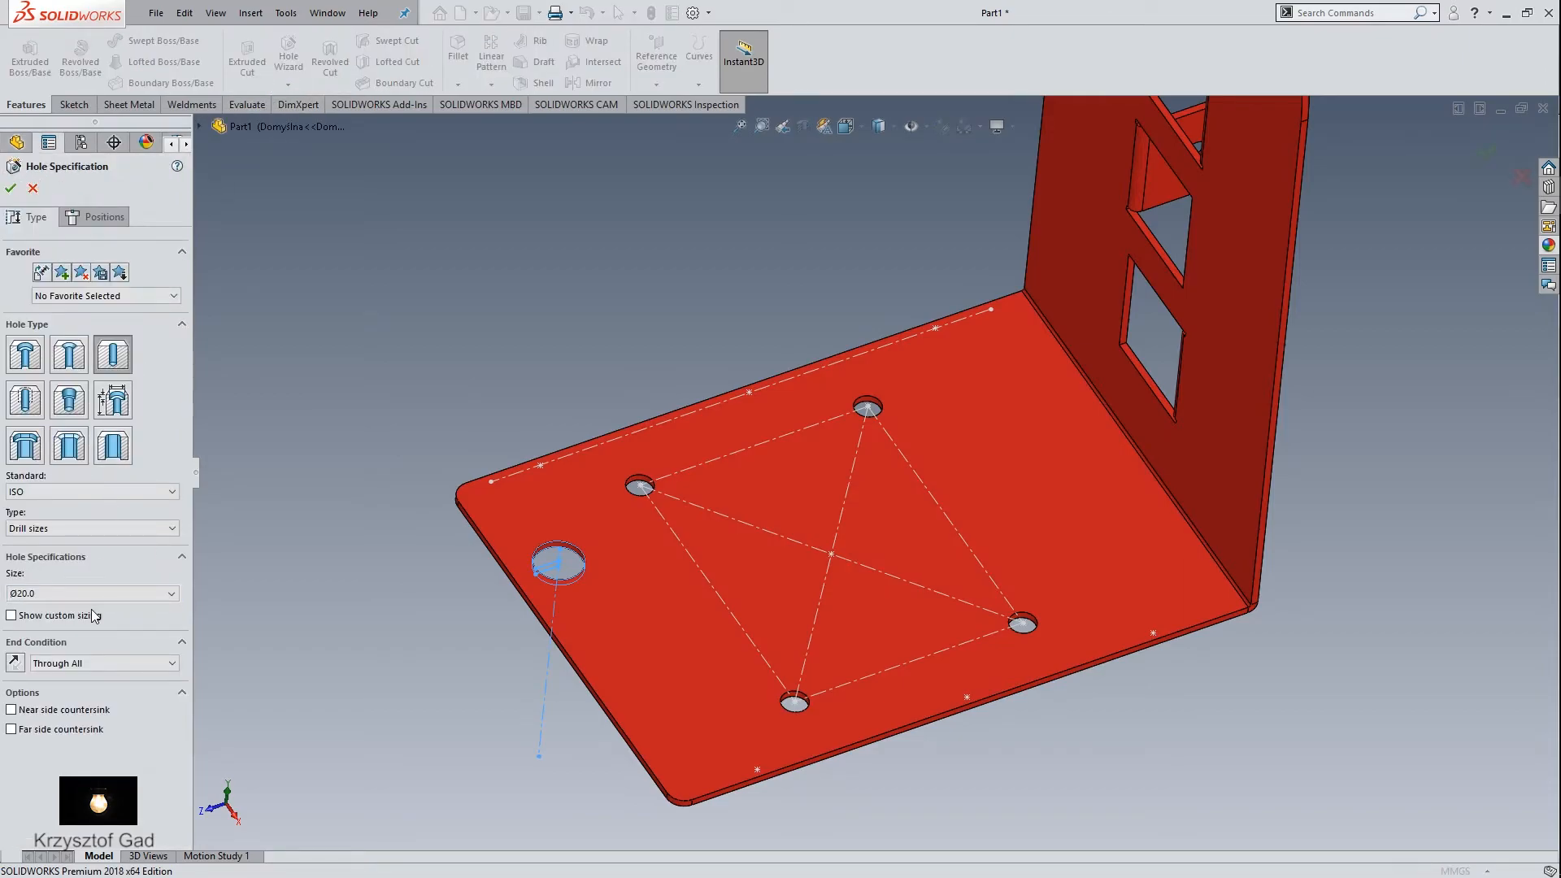
Step: Drill Ø3.4 through-all holes at the six small edge points along both long edges of the base flange, using a 3D sketch for positions
click(93, 594)
drag(177, 734, 176, 669)
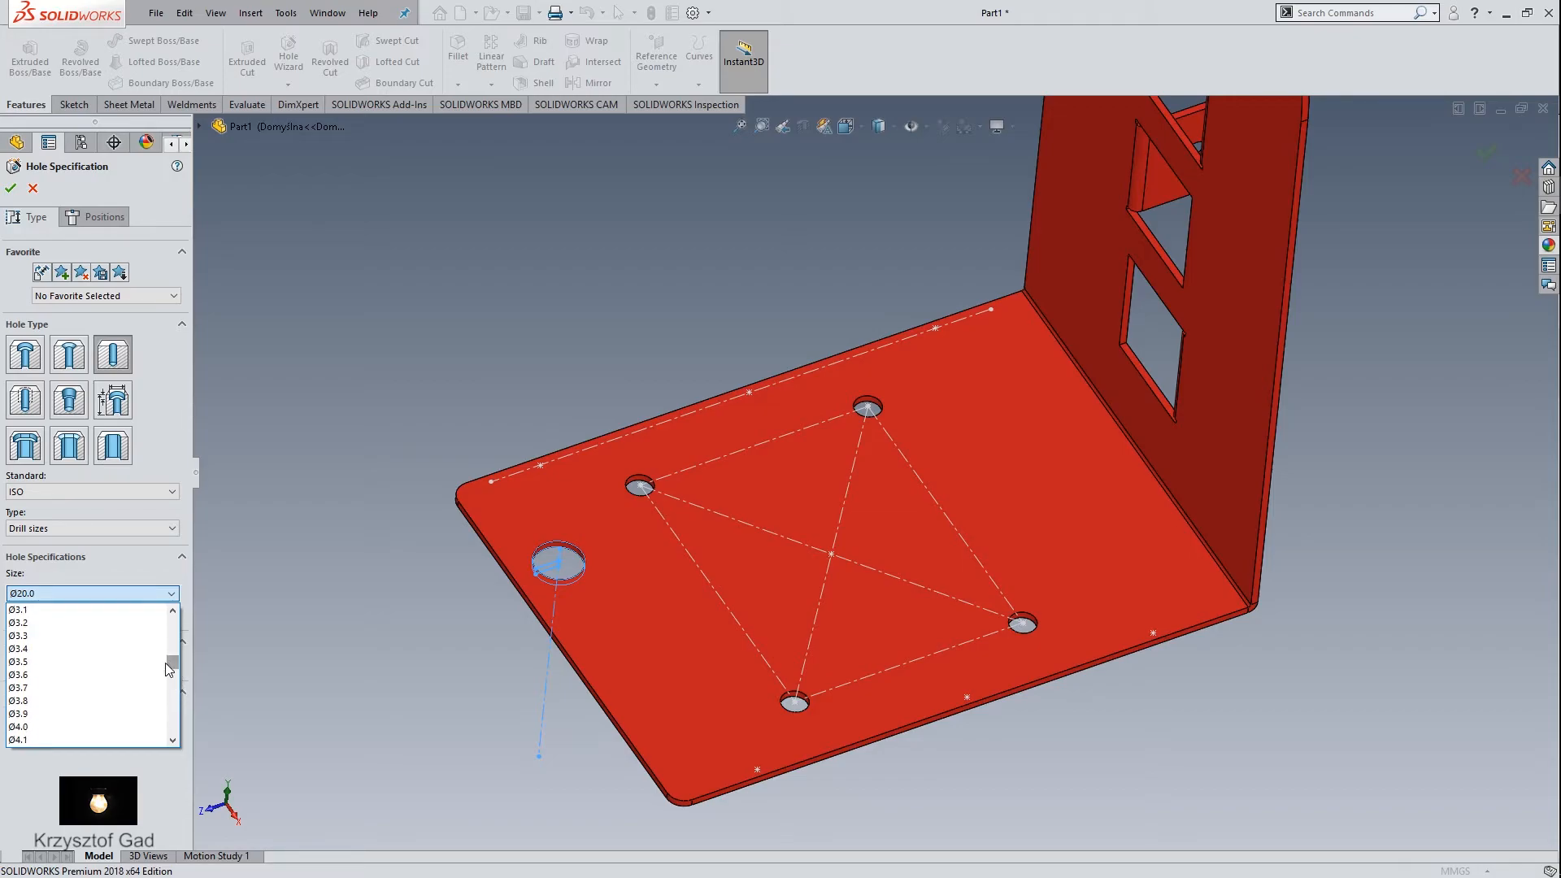
click(114, 648)
click(99, 215)
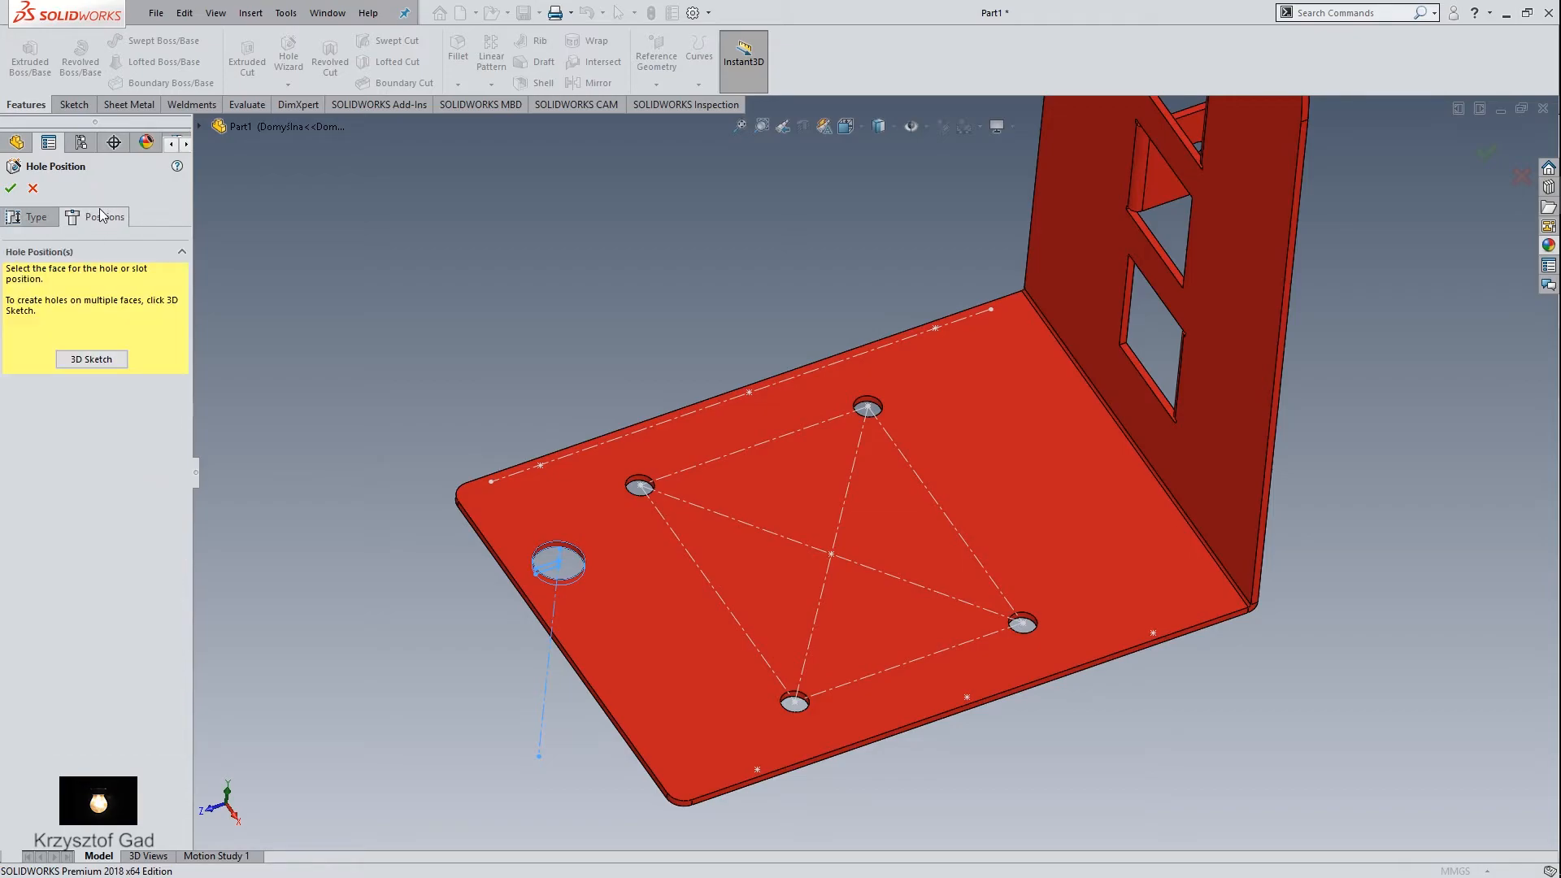
click(91, 360)
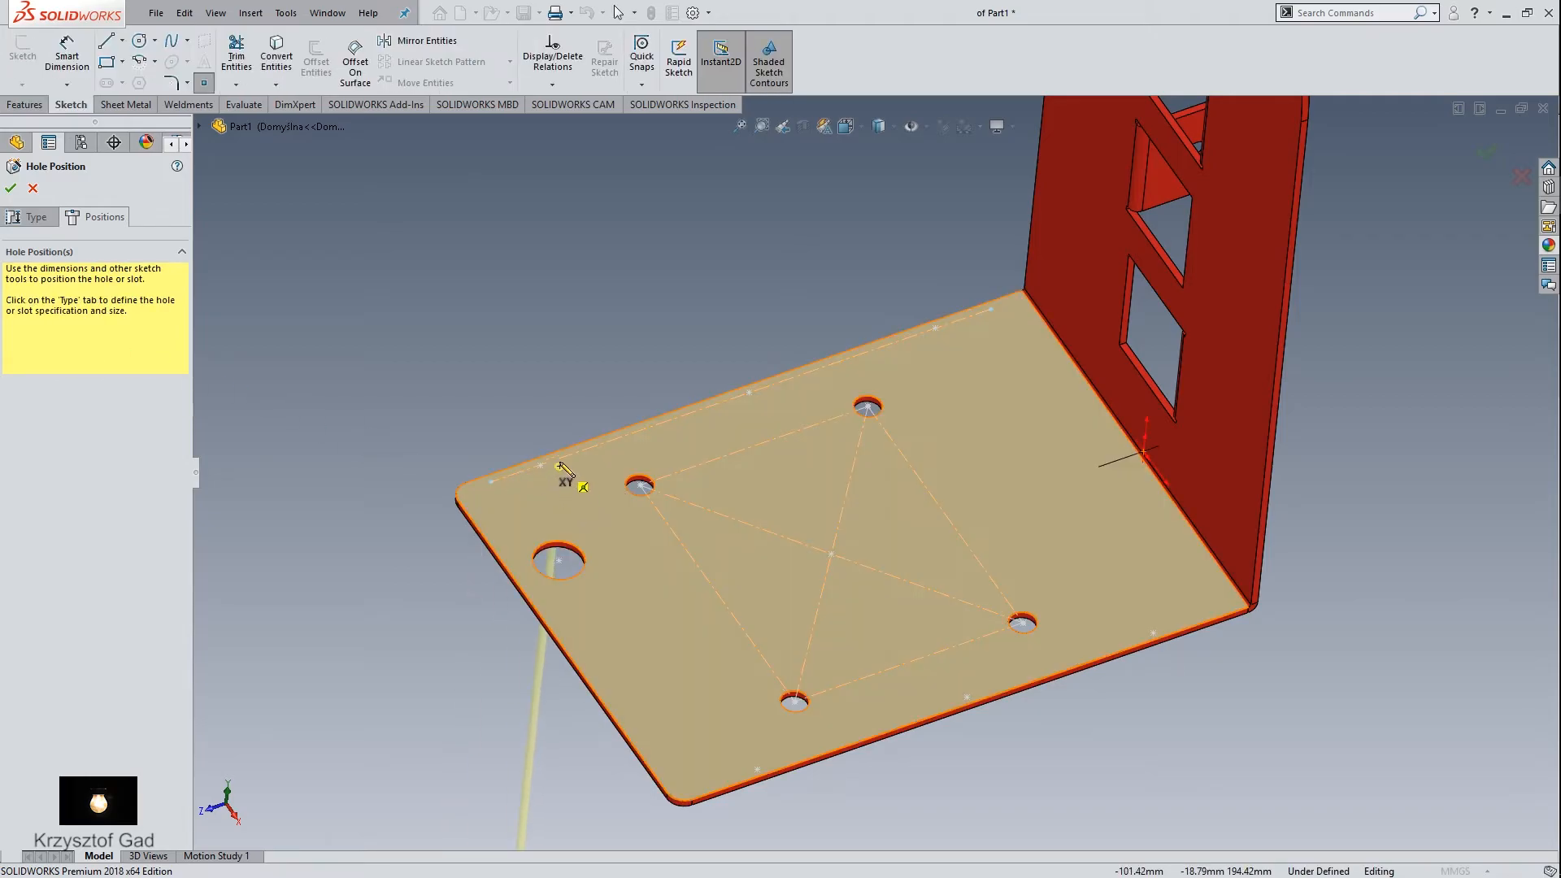
click(540, 467)
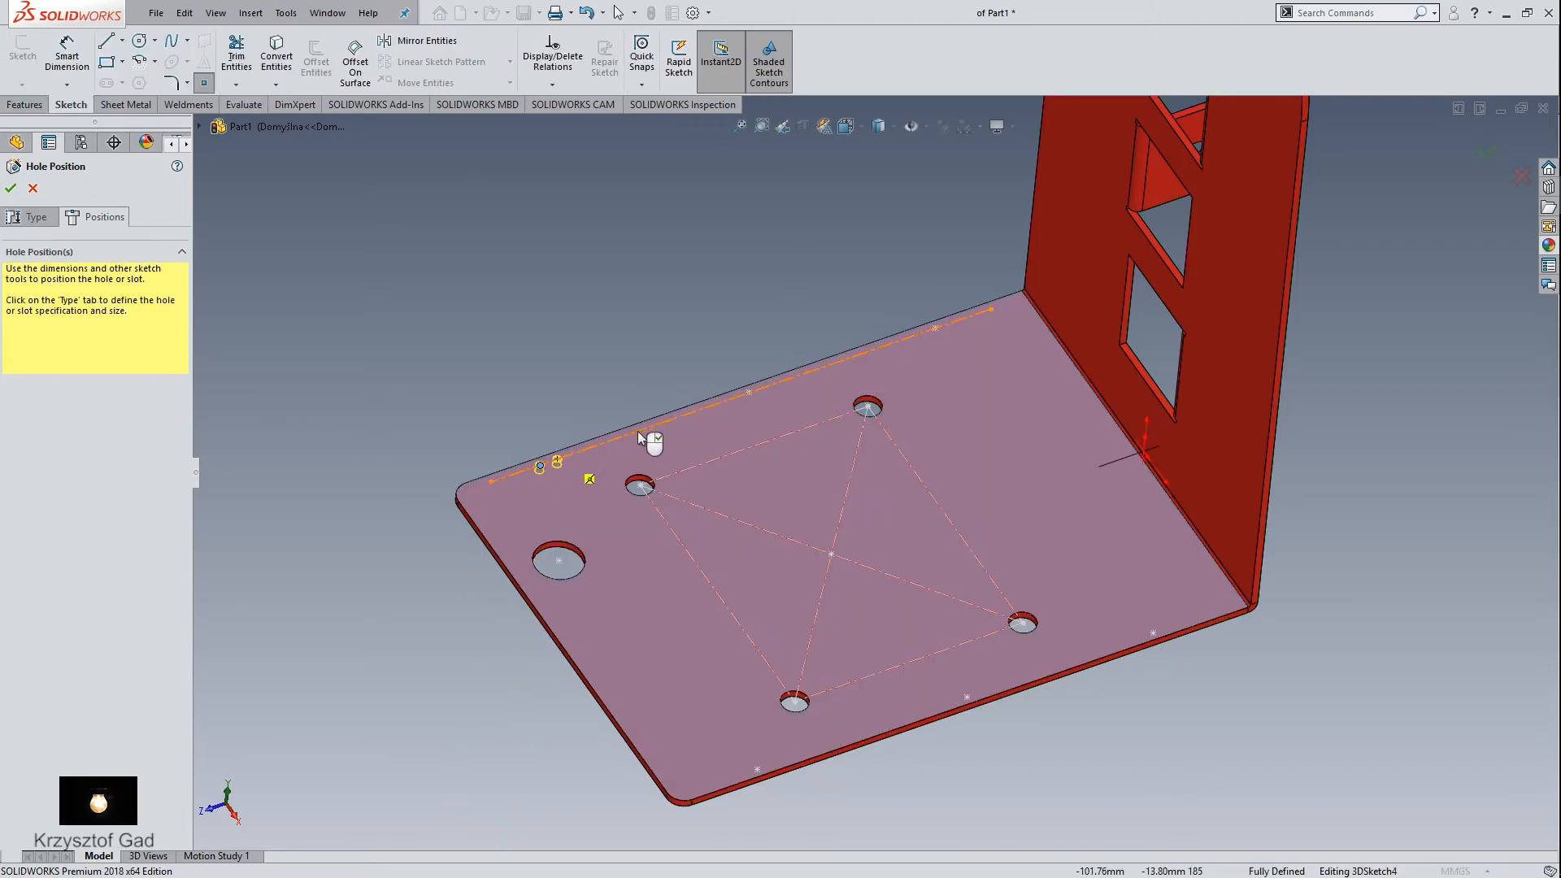
click(750, 394)
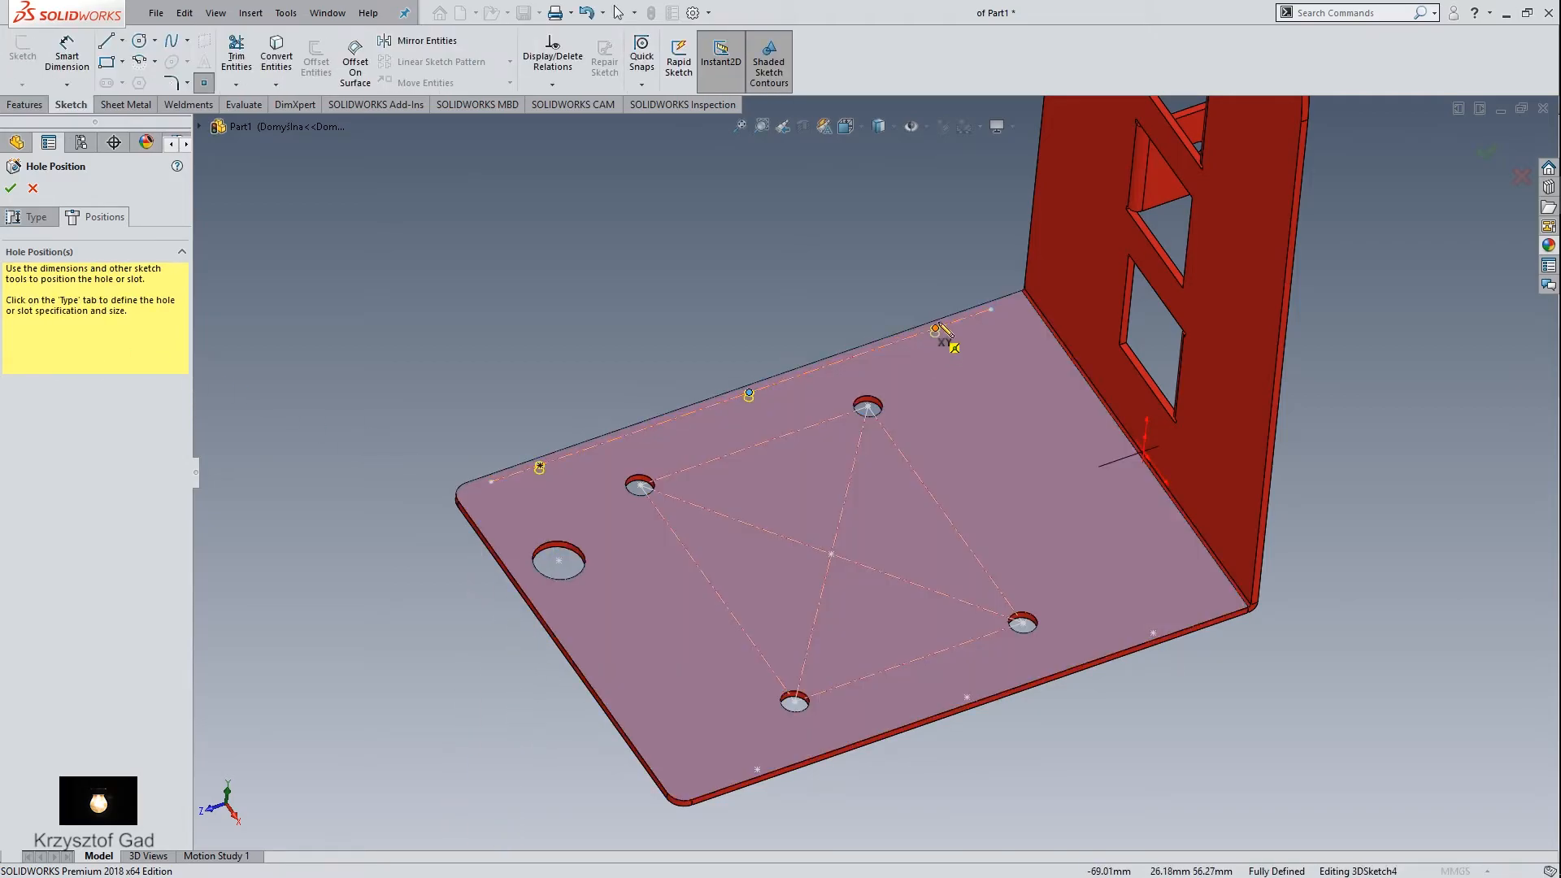
click(935, 330)
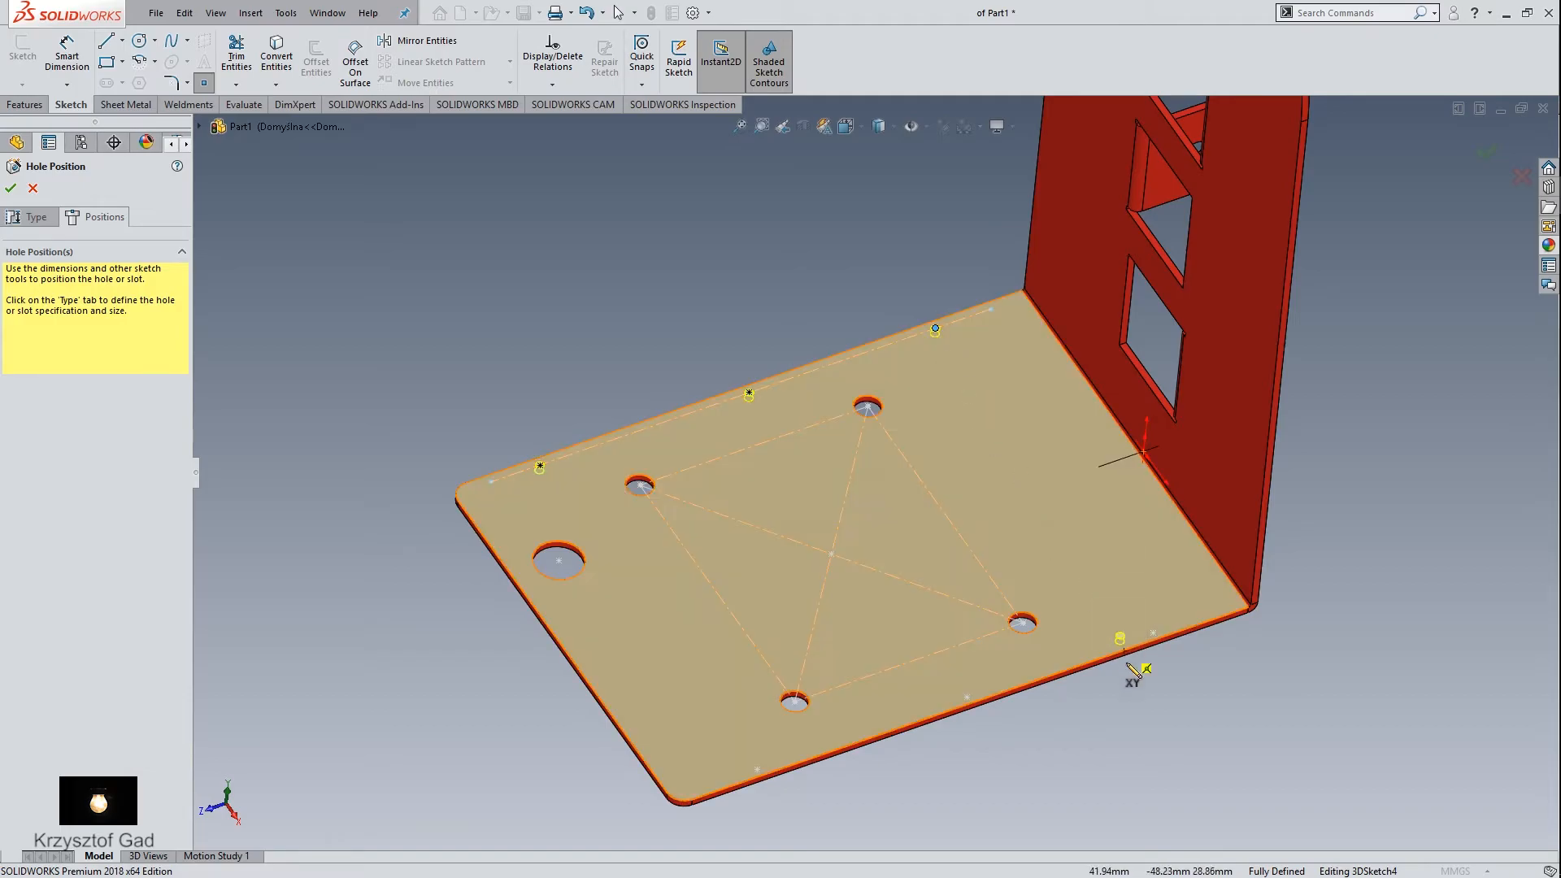
click(1152, 635)
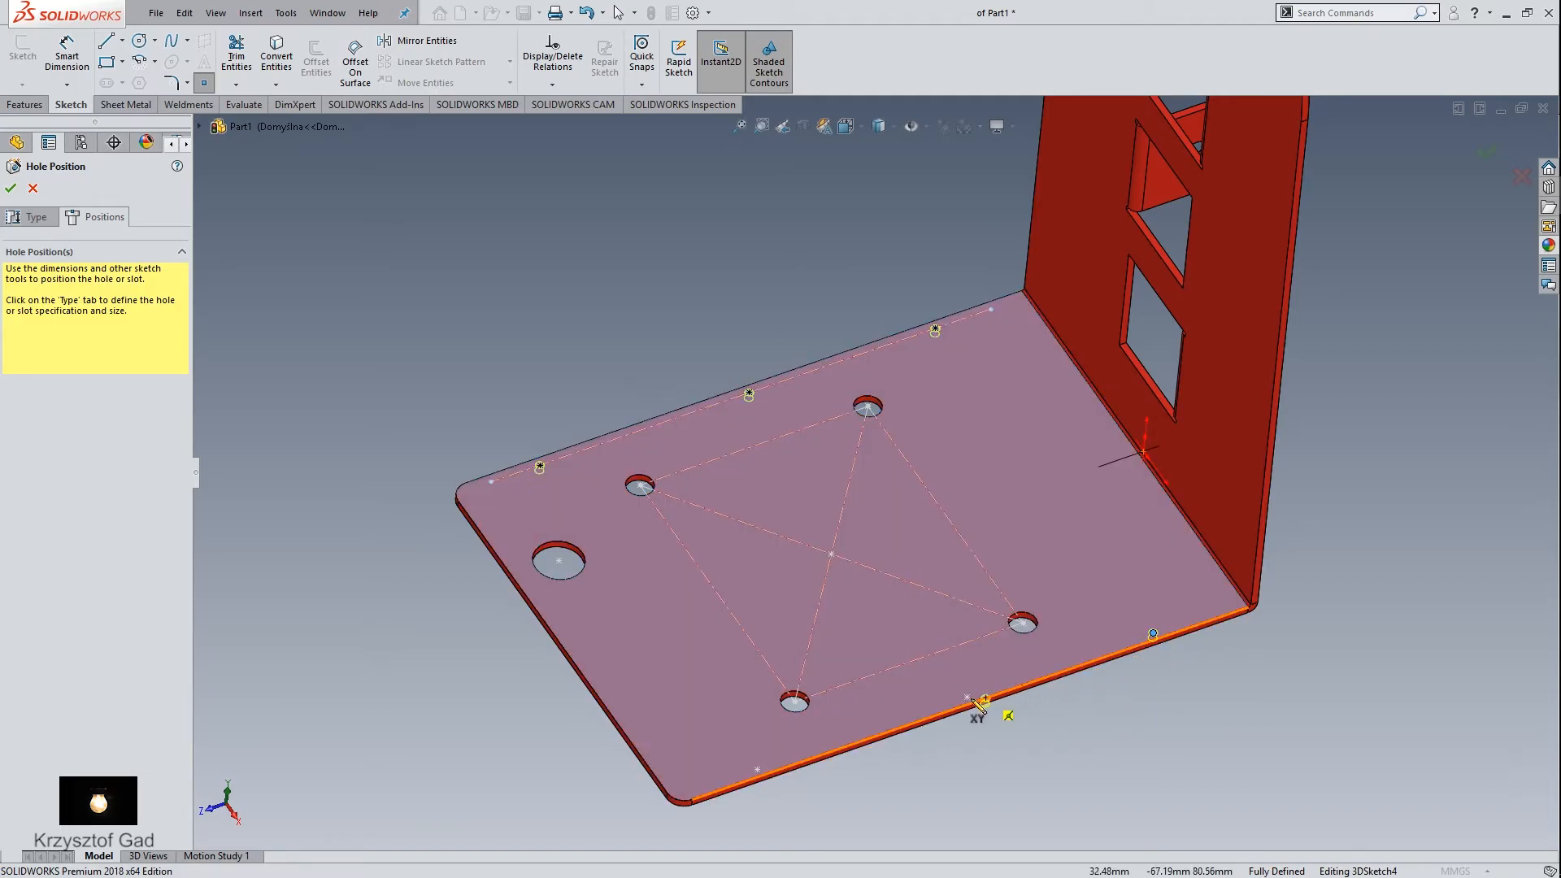
click(967, 698)
click(757, 772)
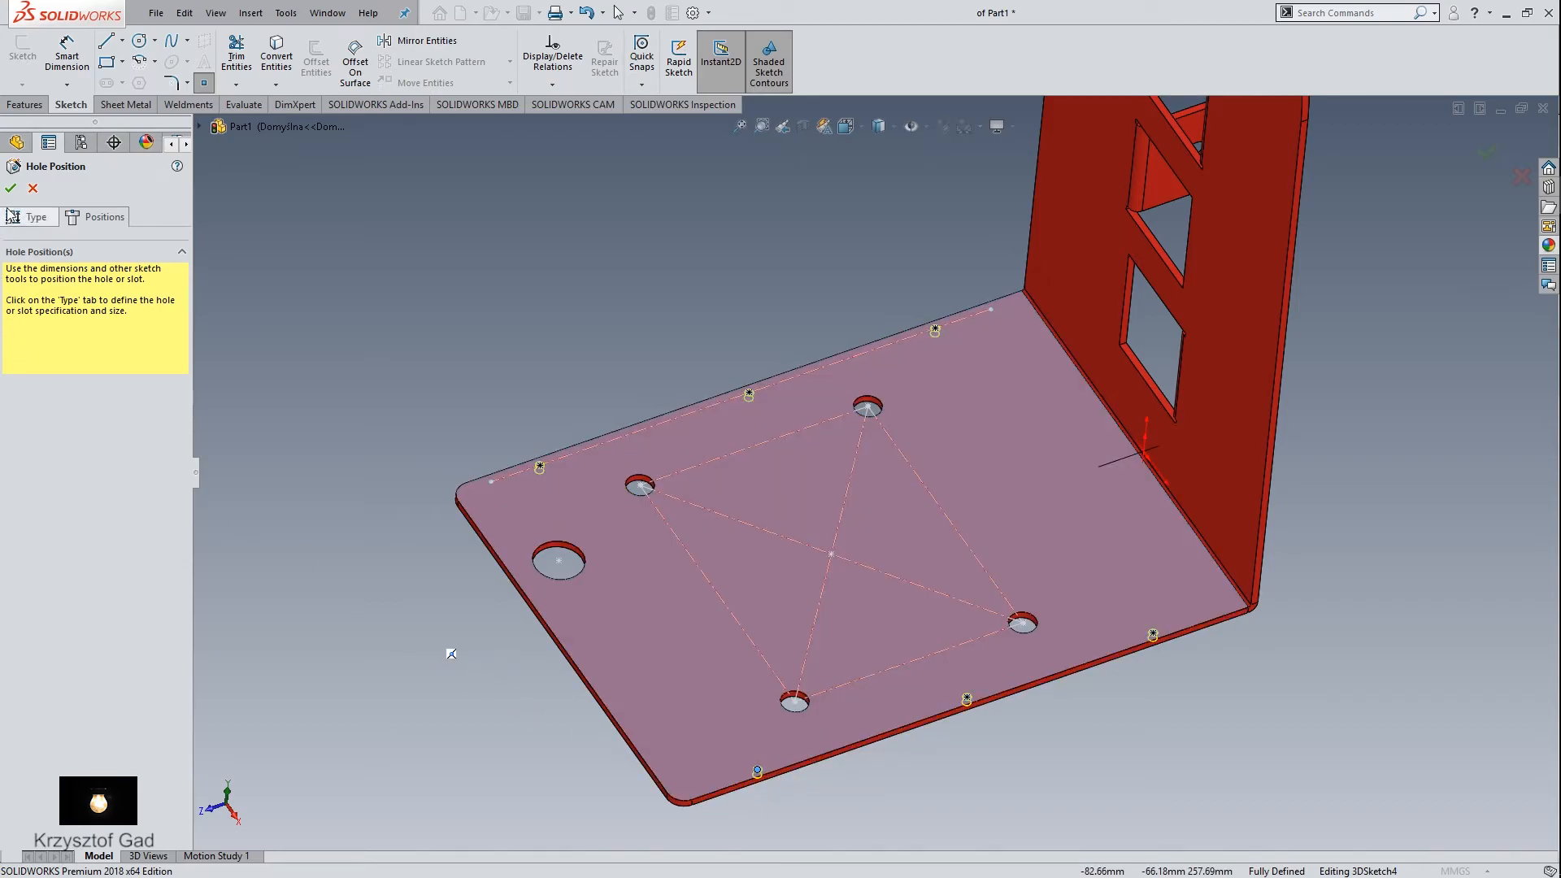
click(10, 188)
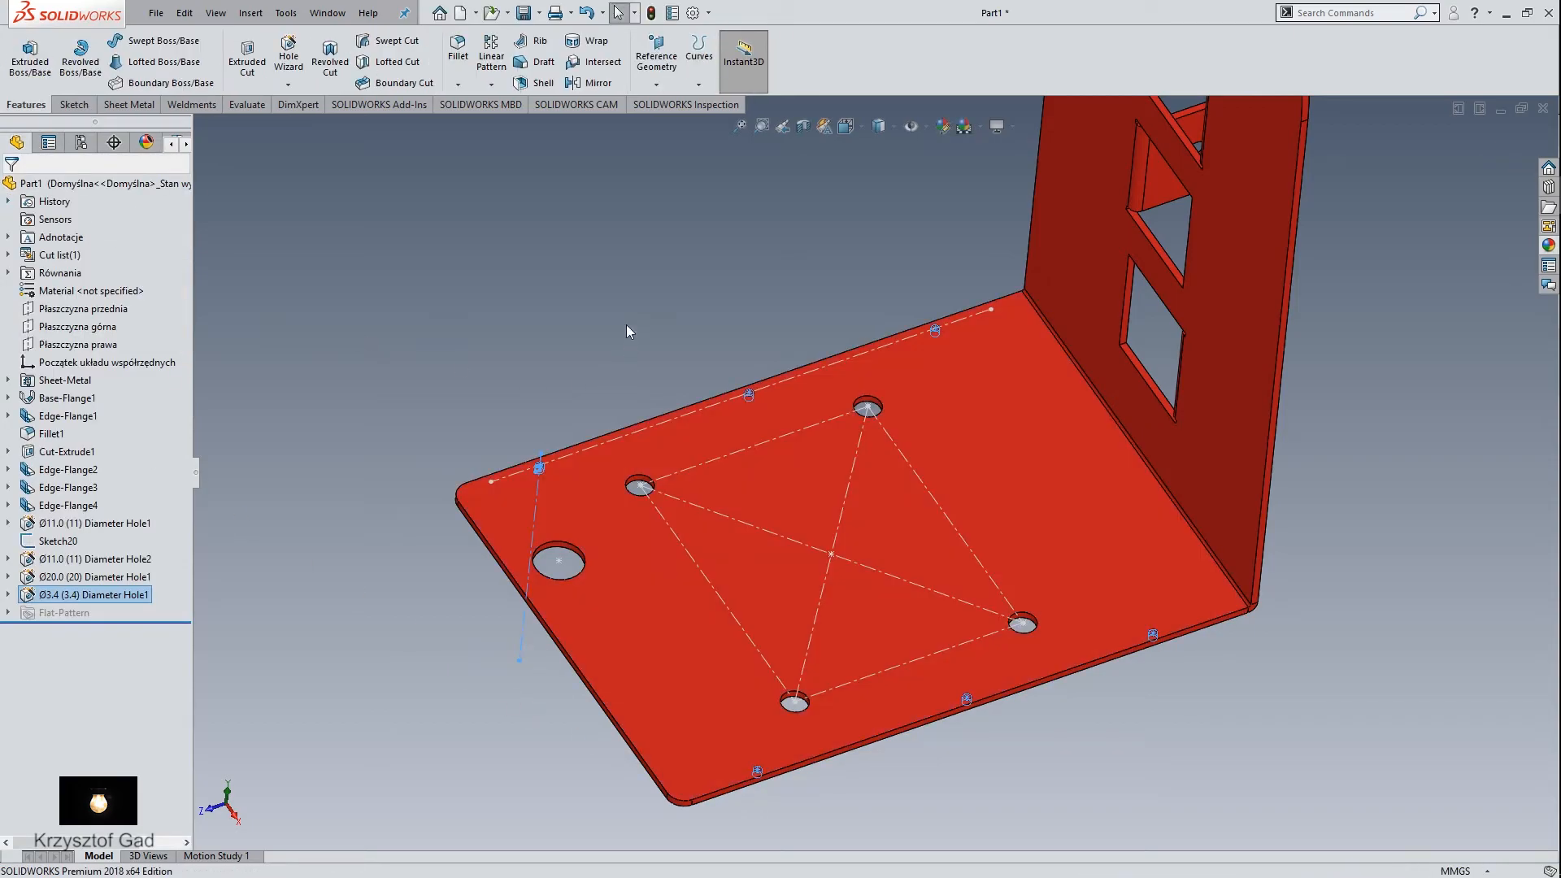
right_click(76, 538)
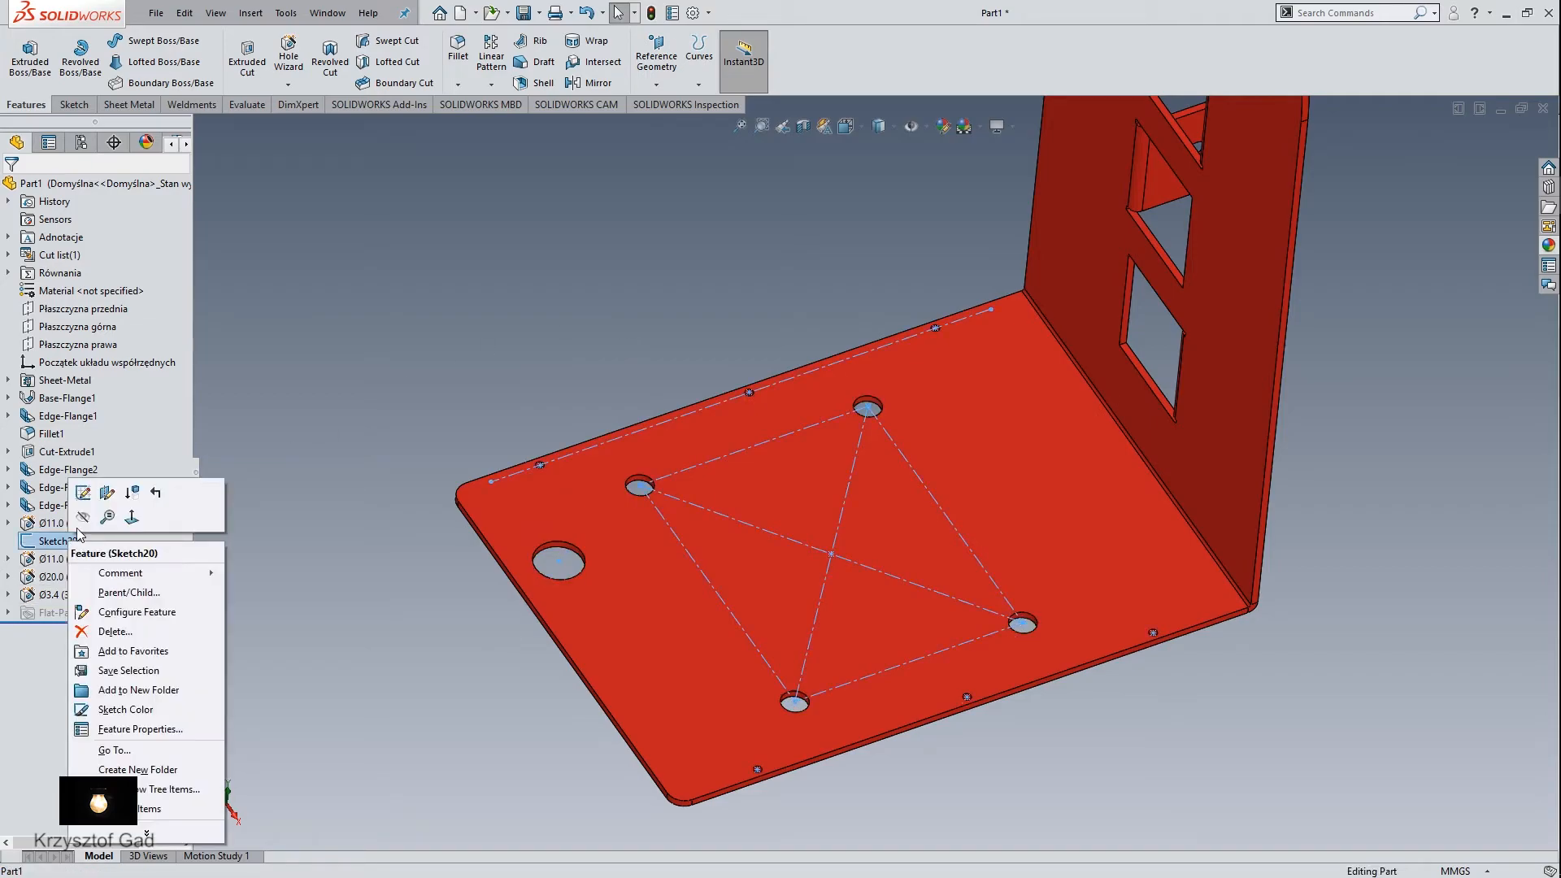
click(82, 493)
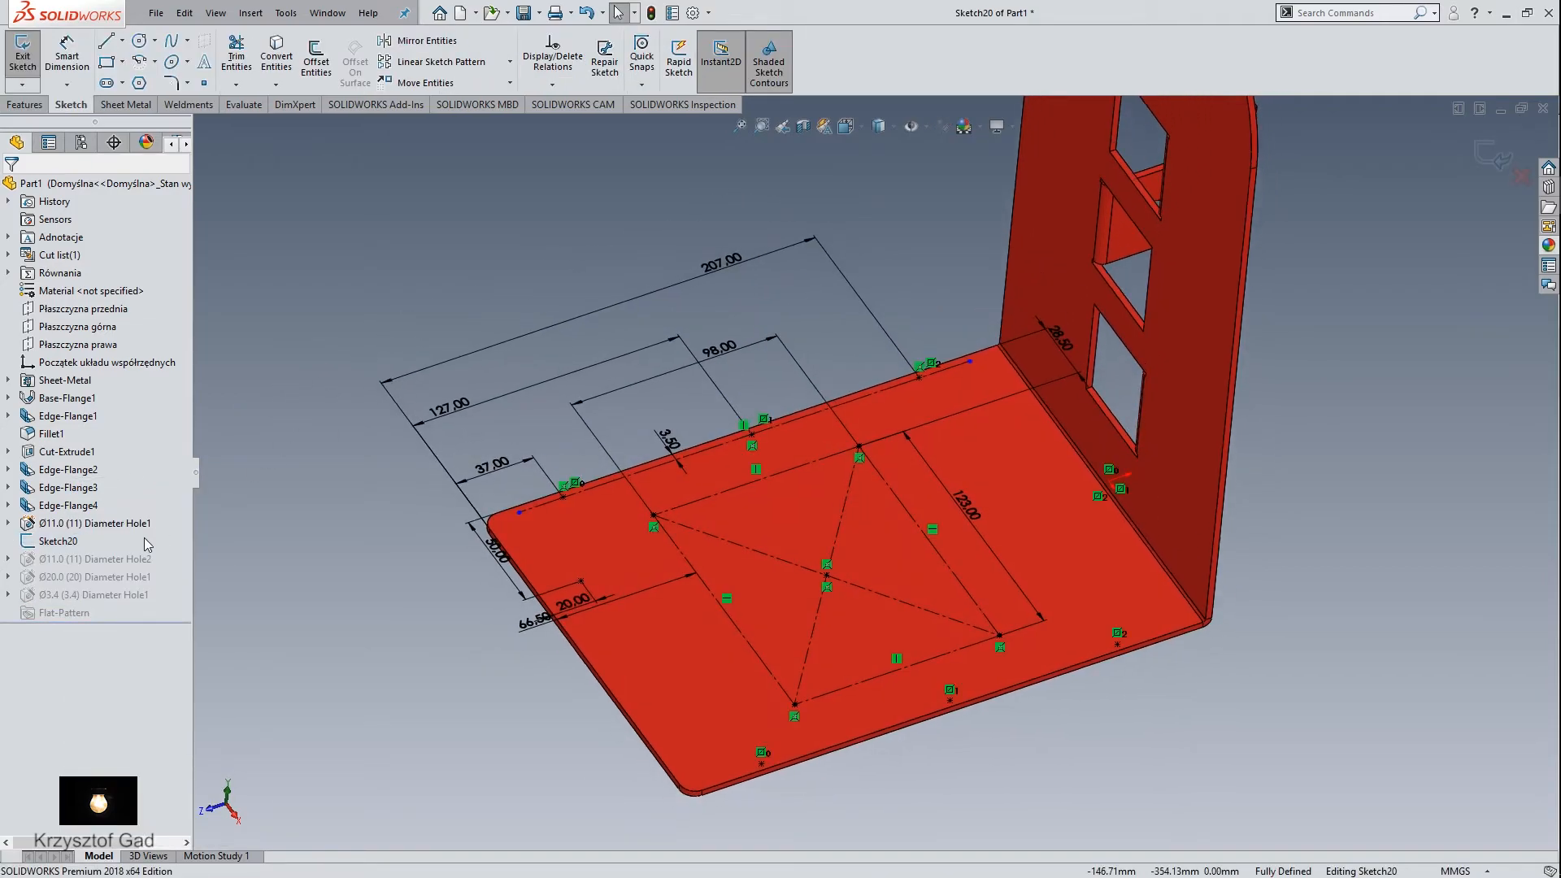
click(1501, 154)
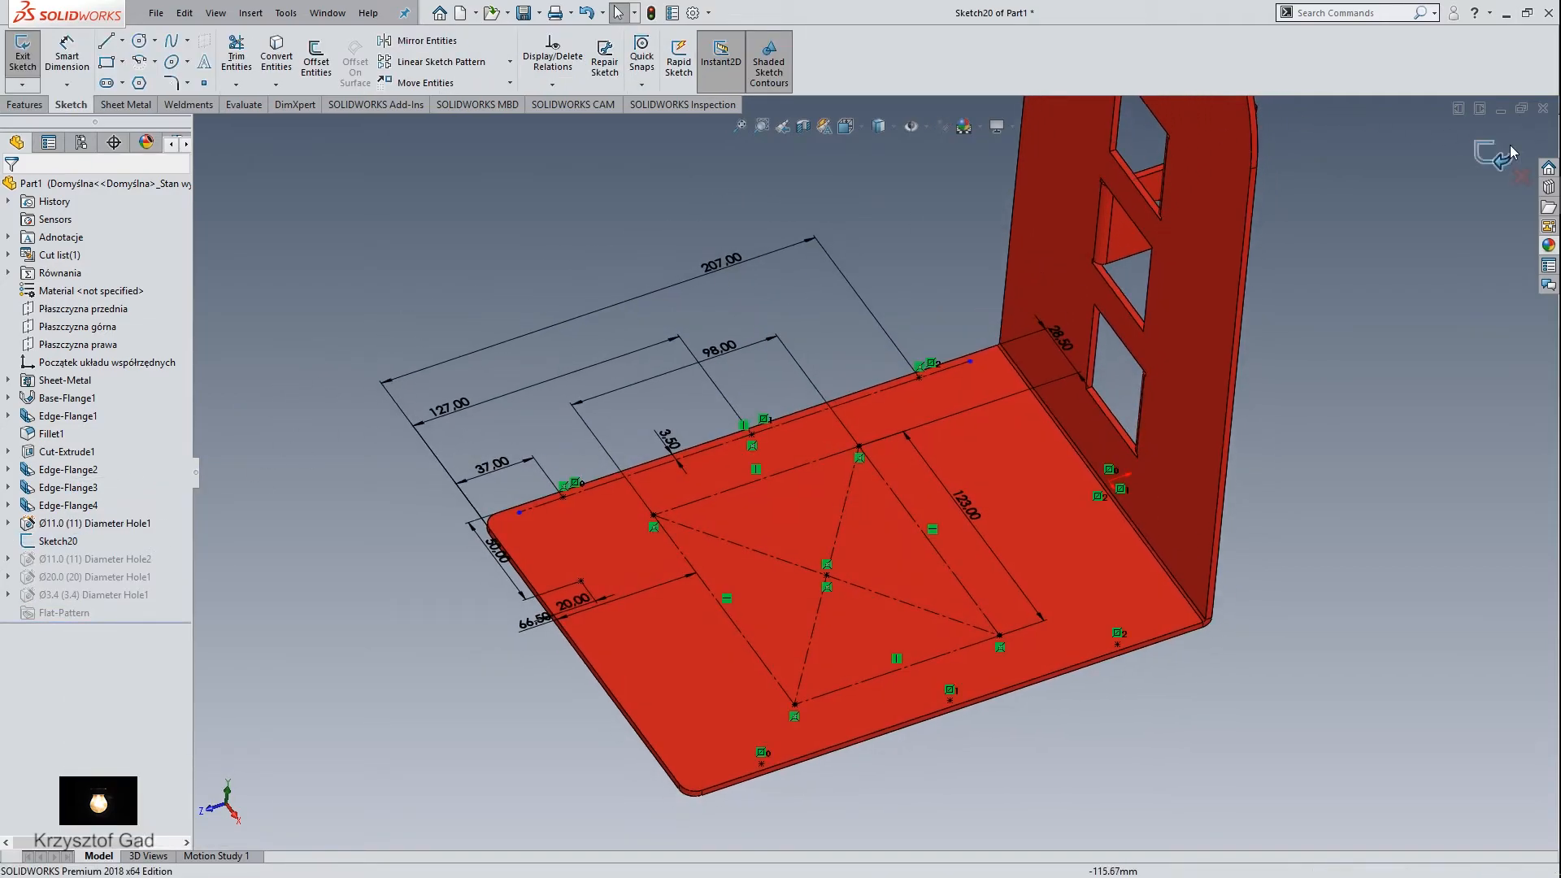
Step: Hide the base flange's hole layout sketch
right_click(71, 540)
click(73, 512)
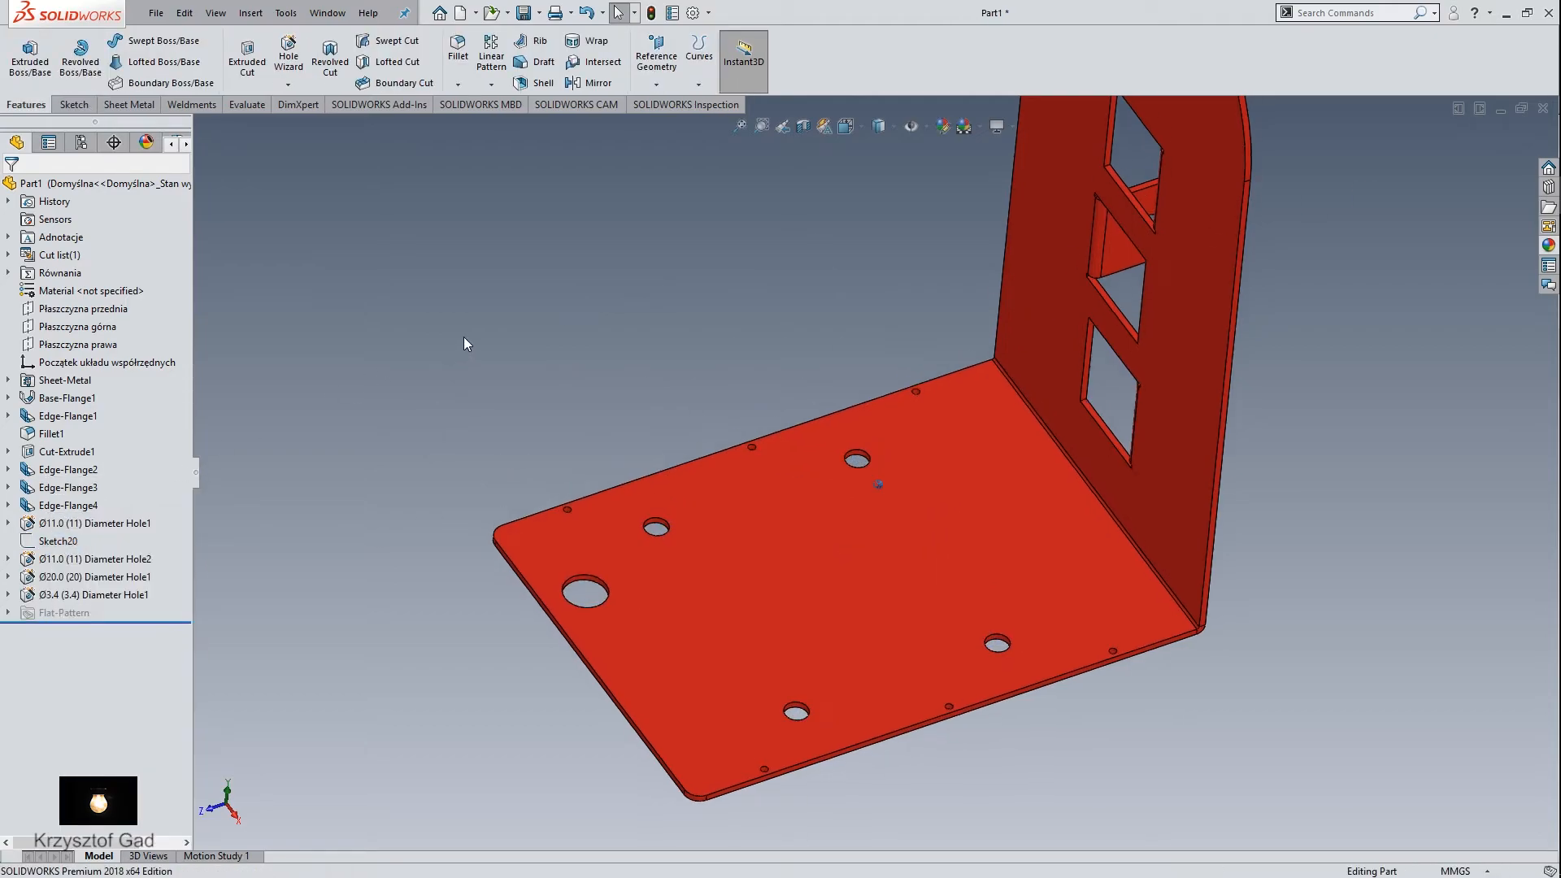
Step: Start a sketch on the tall upright plate's face and offset its left edge and adjoining corner arc 3.5 mm inward
click(878, 379)
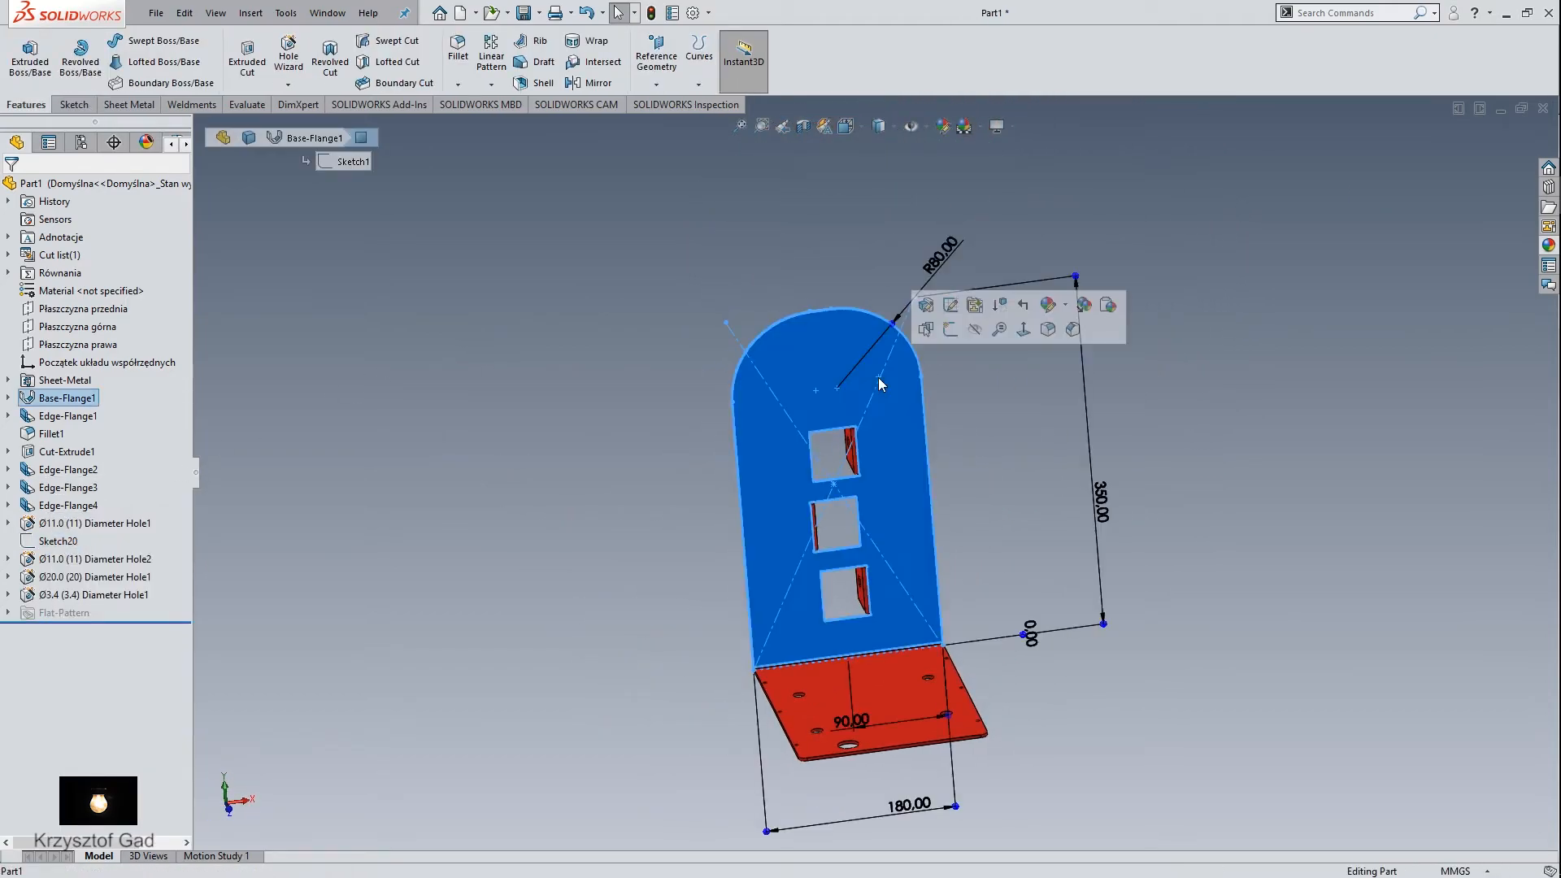
click(957, 326)
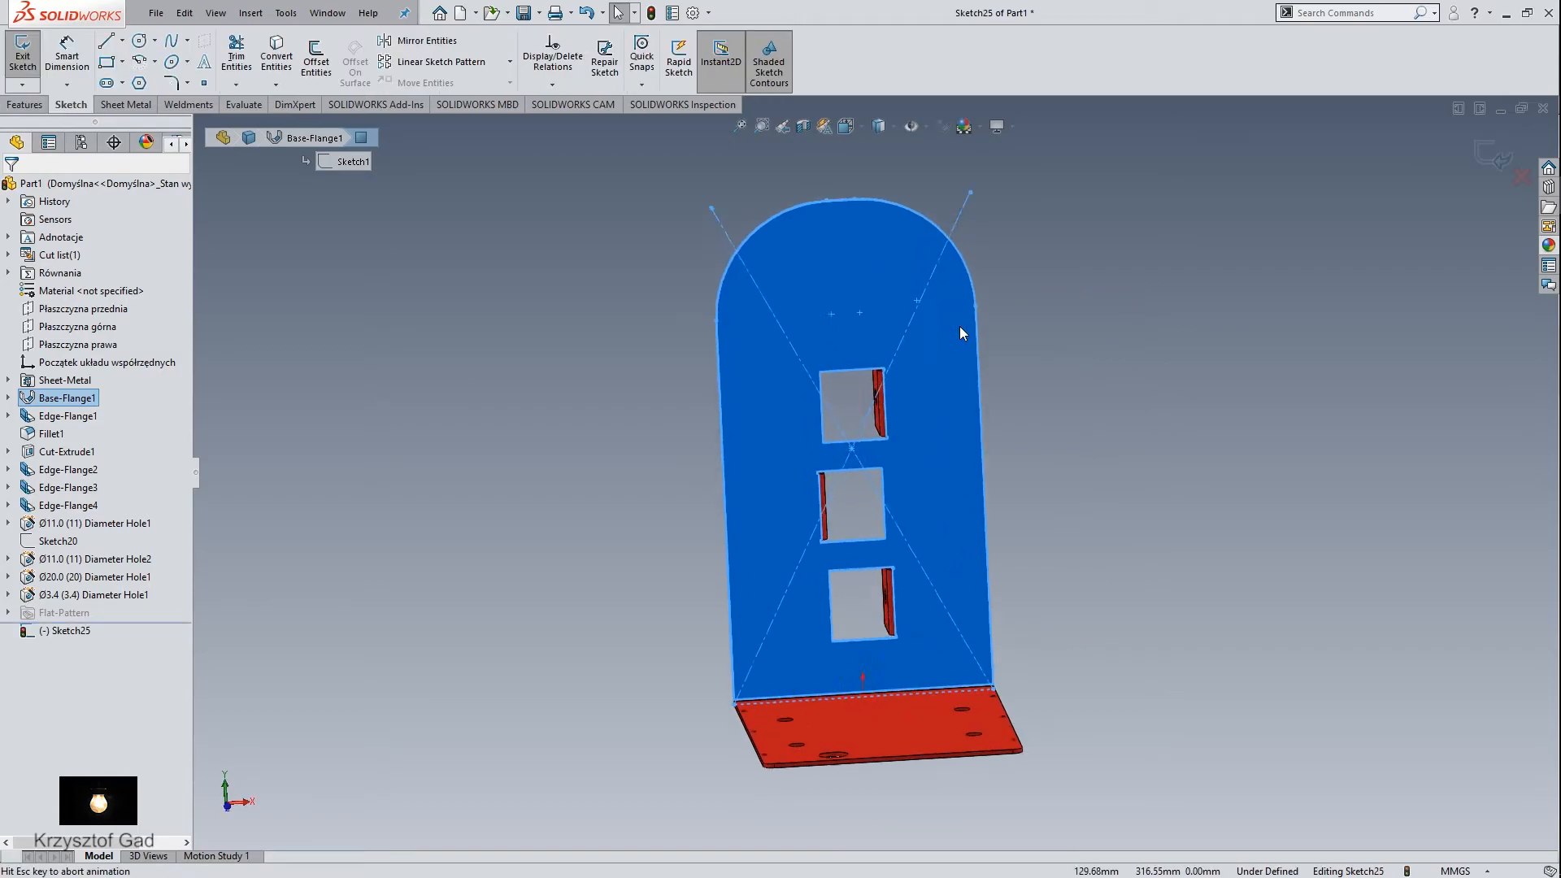
click(452, 294)
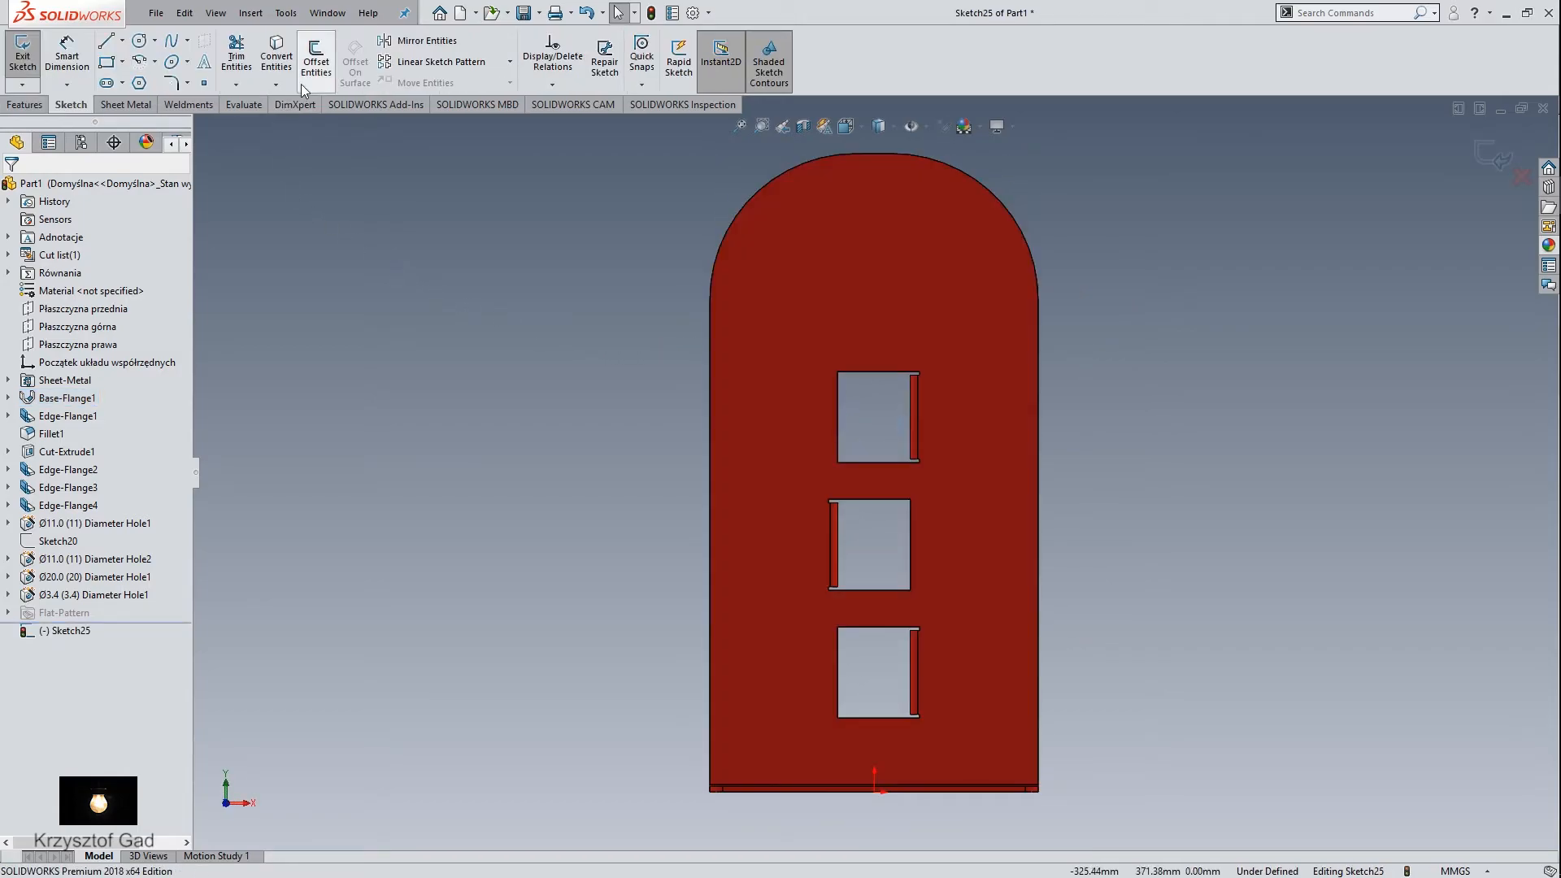
click(317, 61)
click(711, 471)
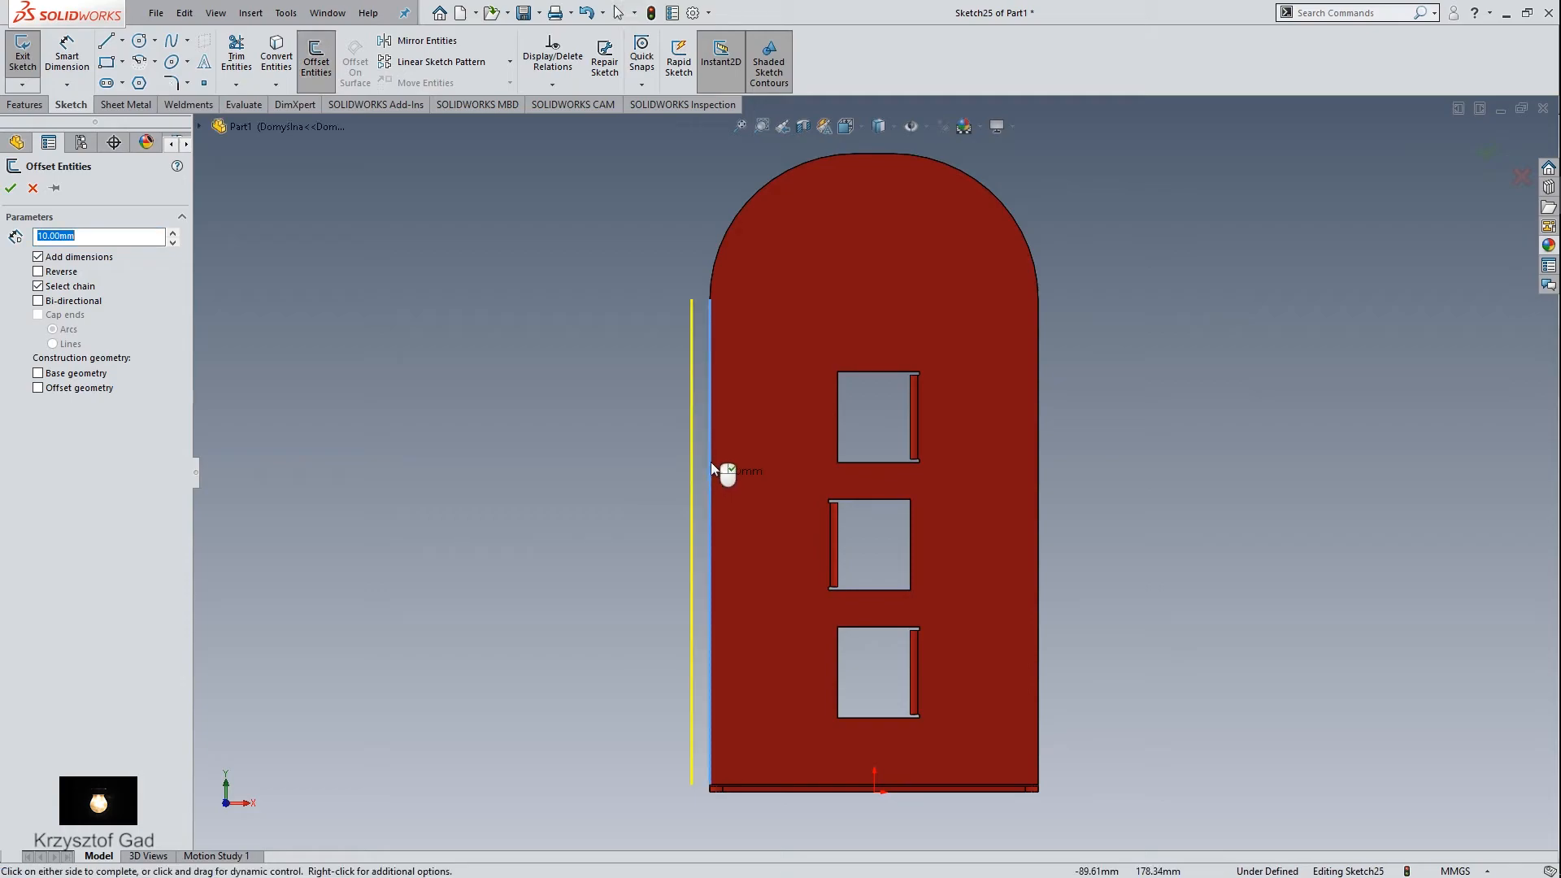
click(718, 254)
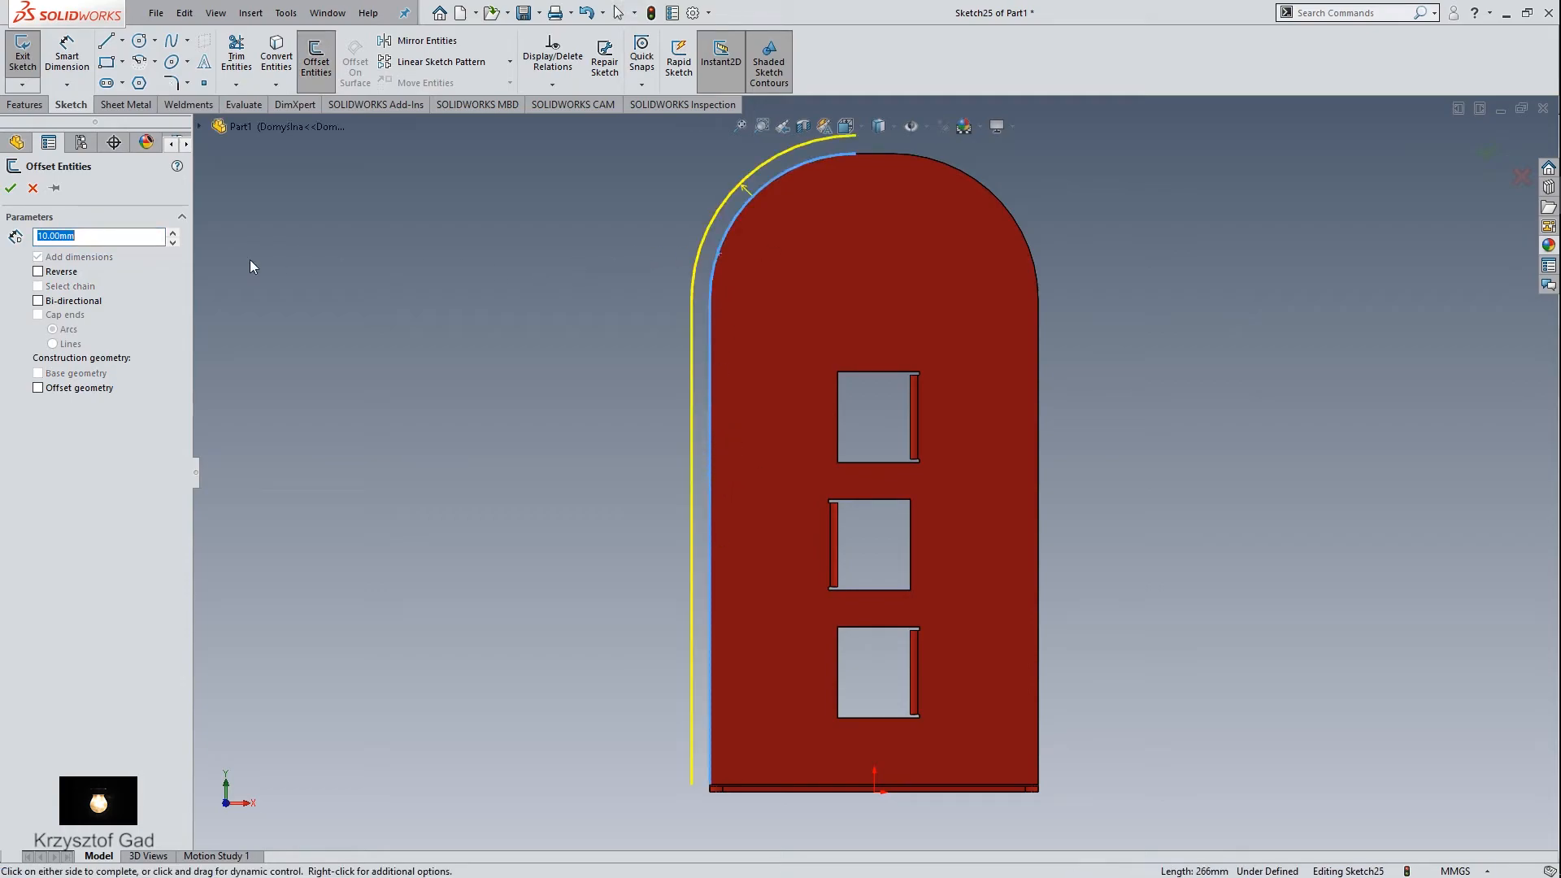
click(41, 273)
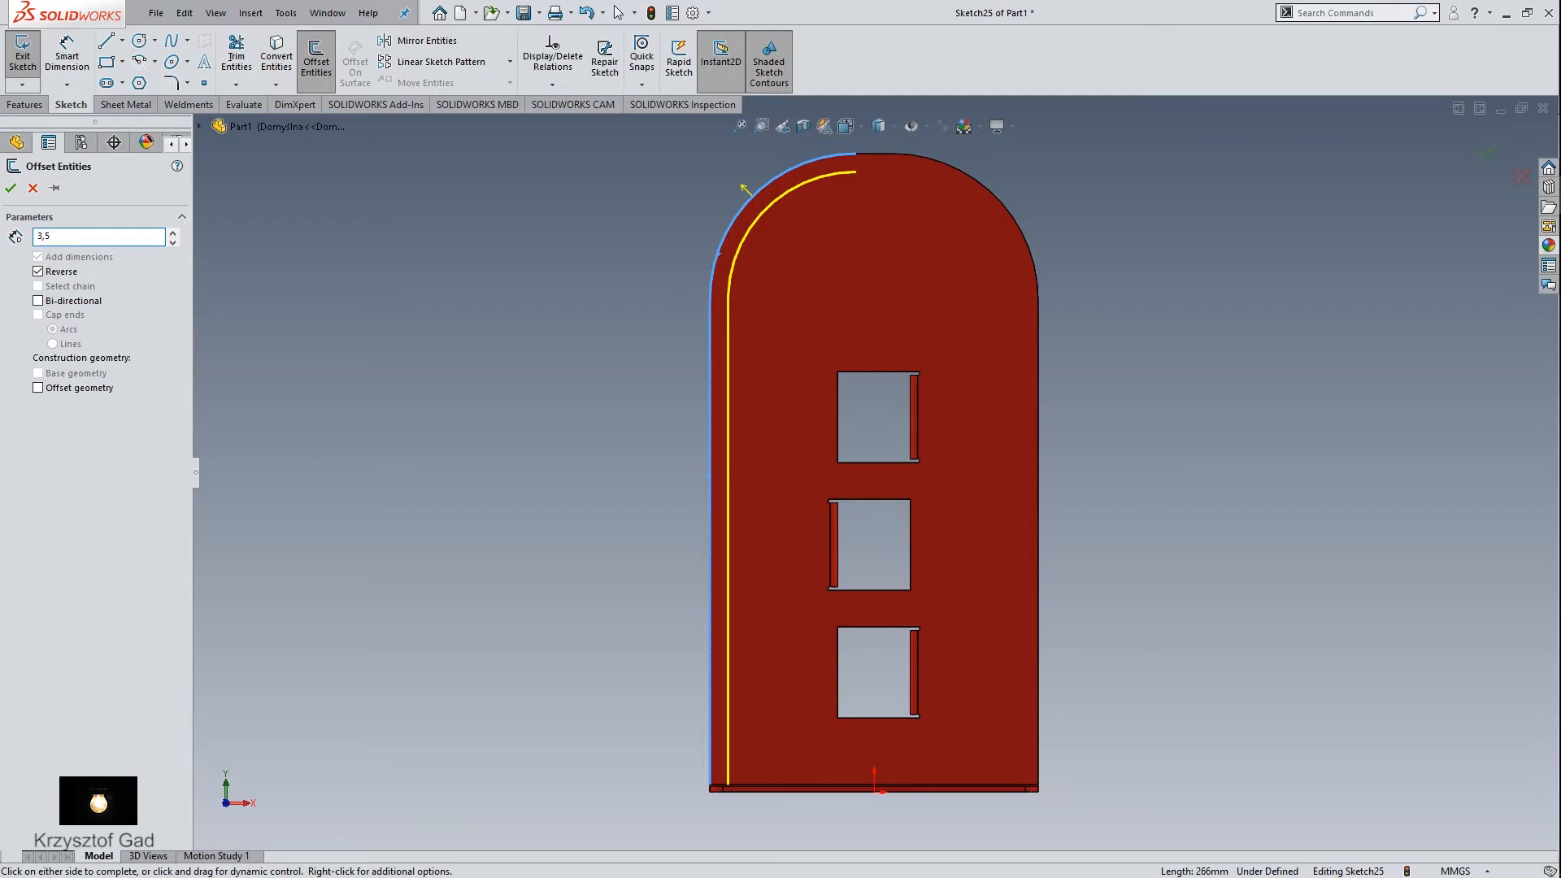
key(Return)
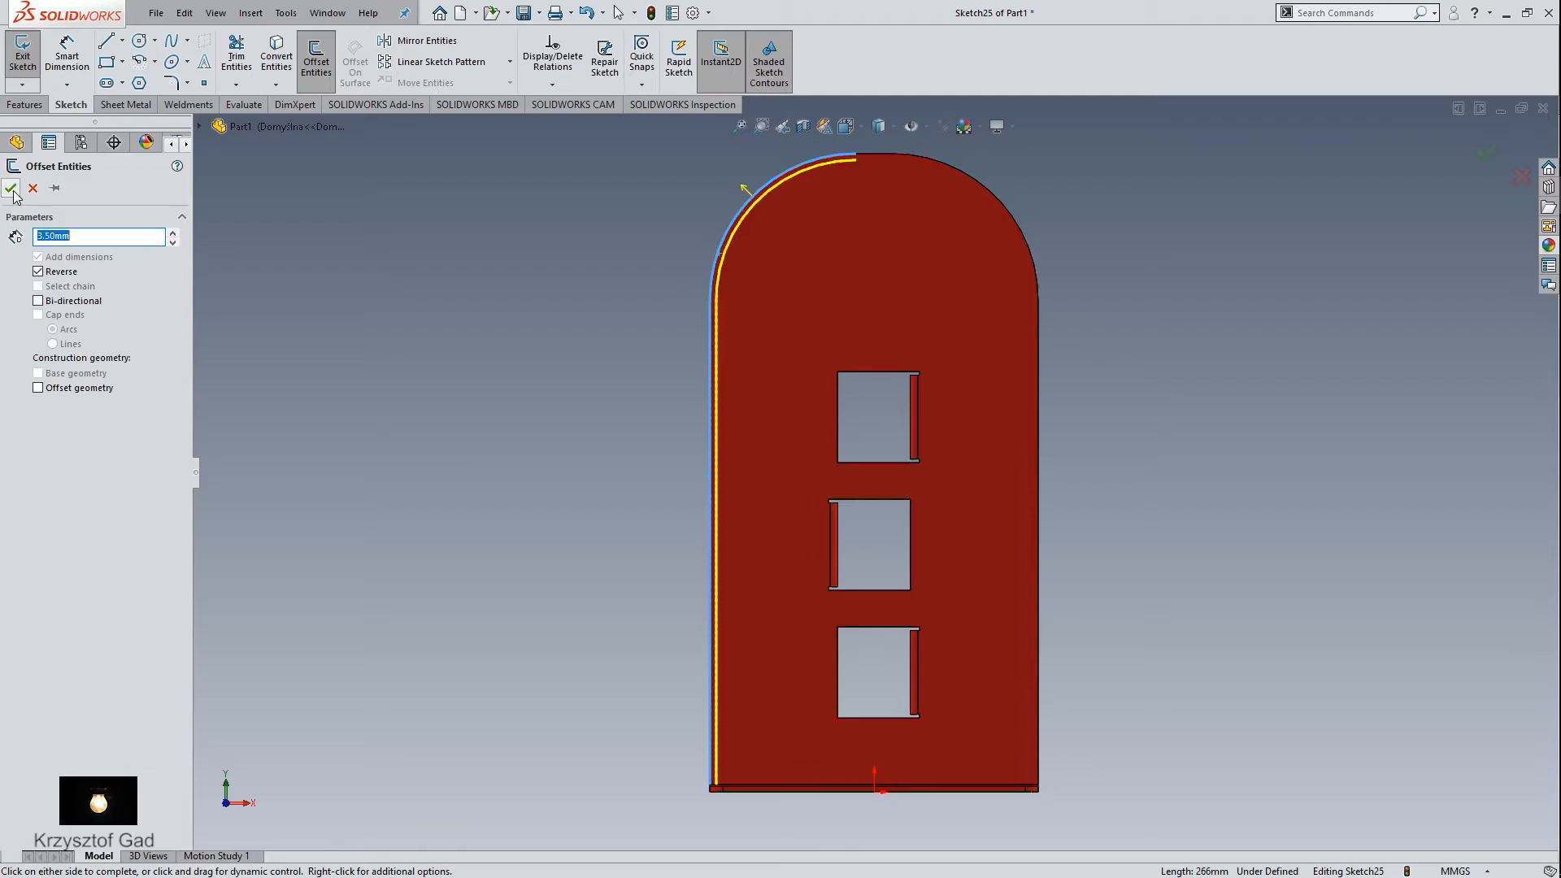
click(11, 189)
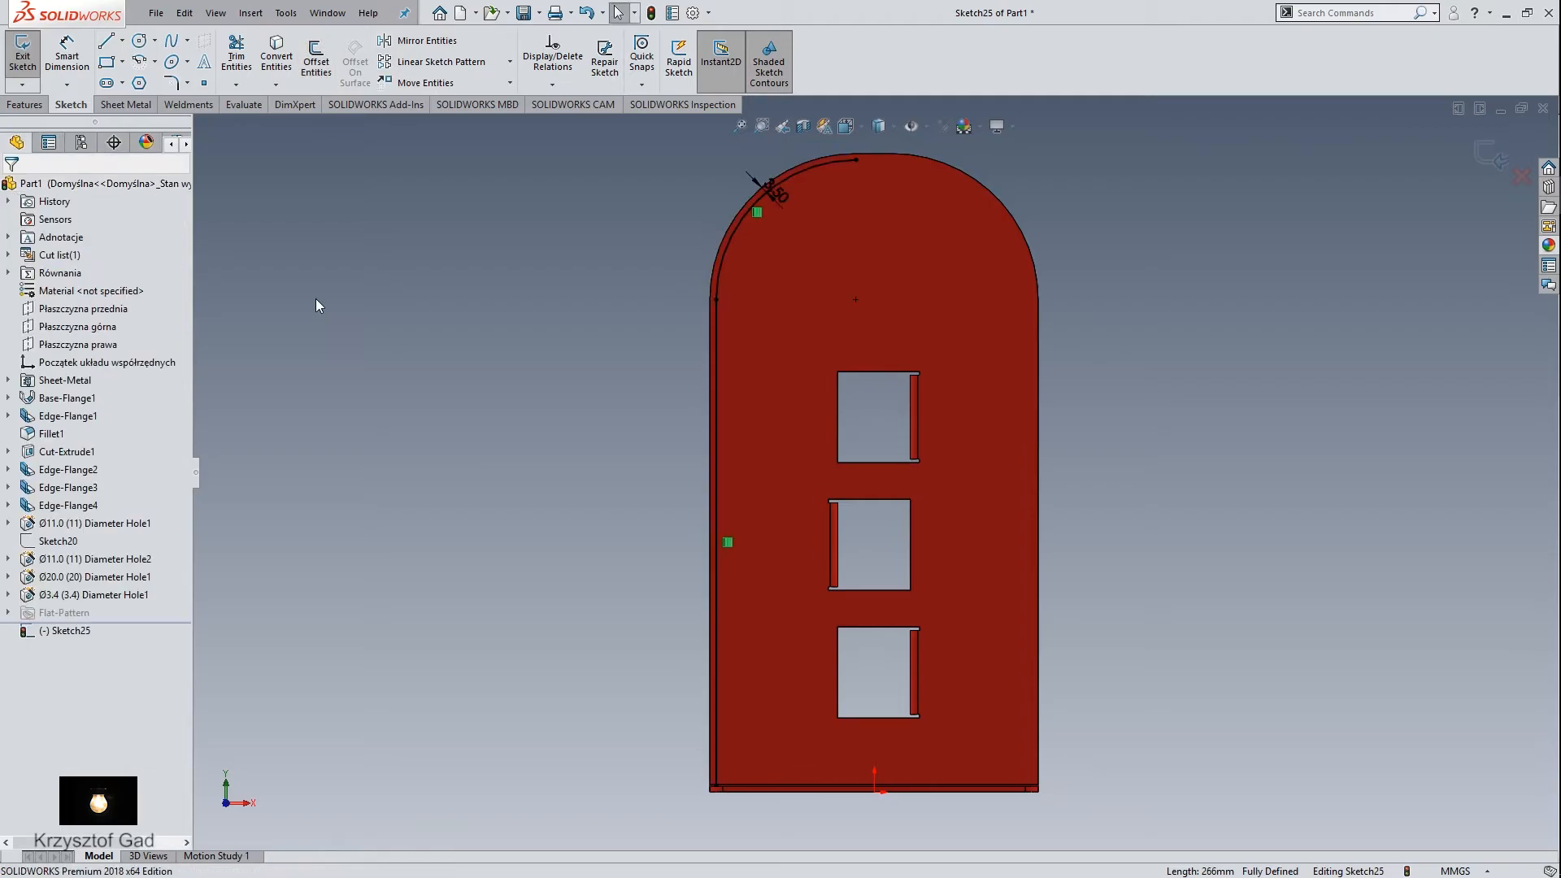
Step: Convert the offset line and arc on the upright plate to construction geometry
click(716, 358)
click(889, 303)
click(723, 260)
click(895, 210)
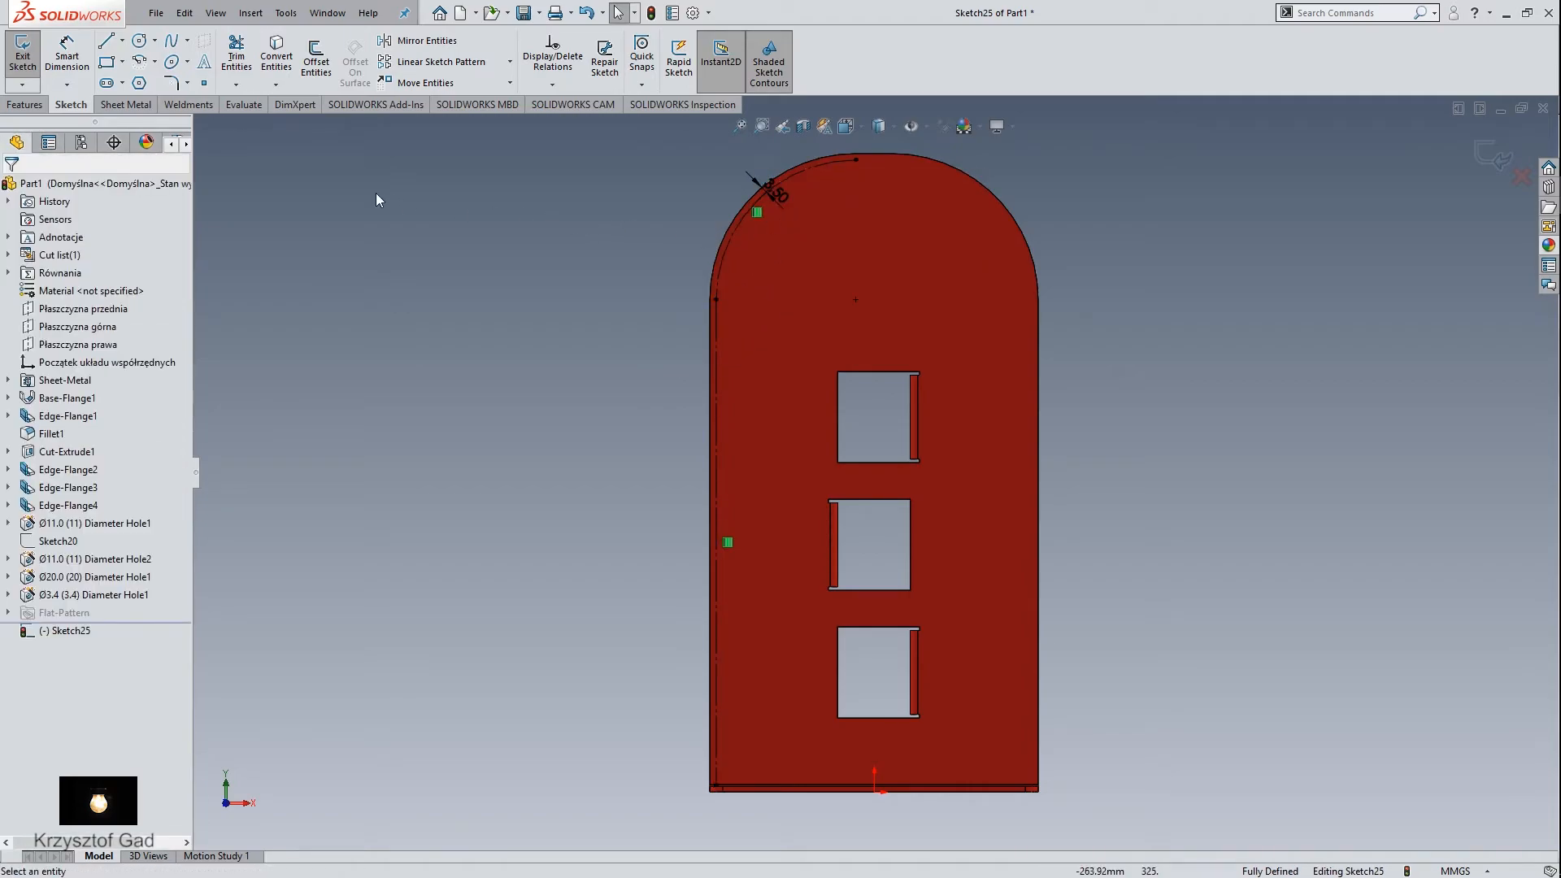
Step: Place five sketch points along the offset path, three on the vertical line and two on the arc
click(204, 83)
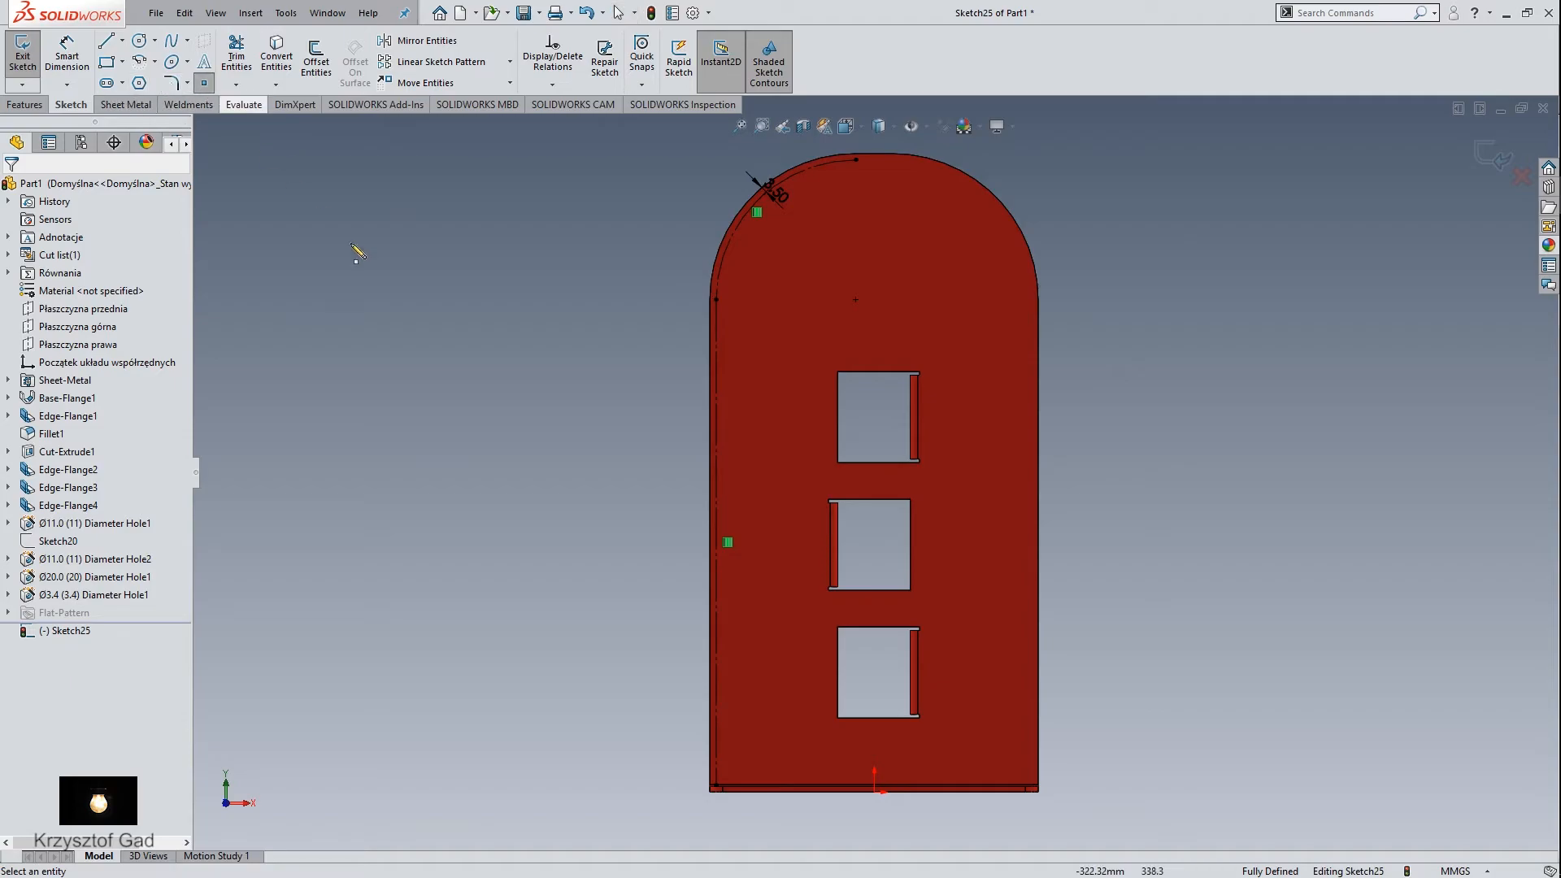
click(715, 684)
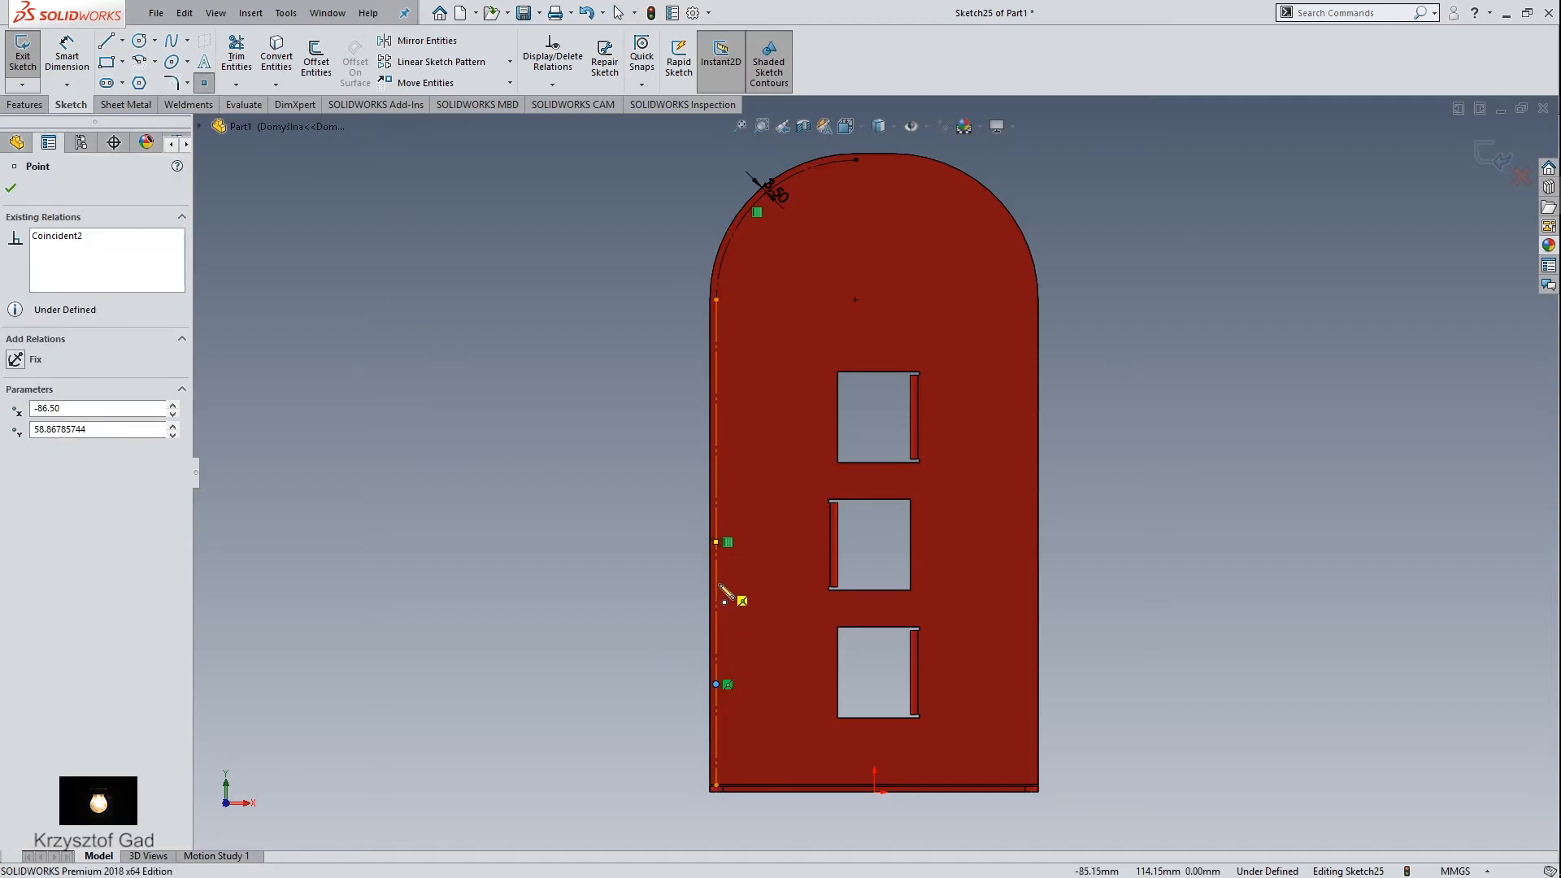
click(716, 579)
click(715, 374)
click(720, 264)
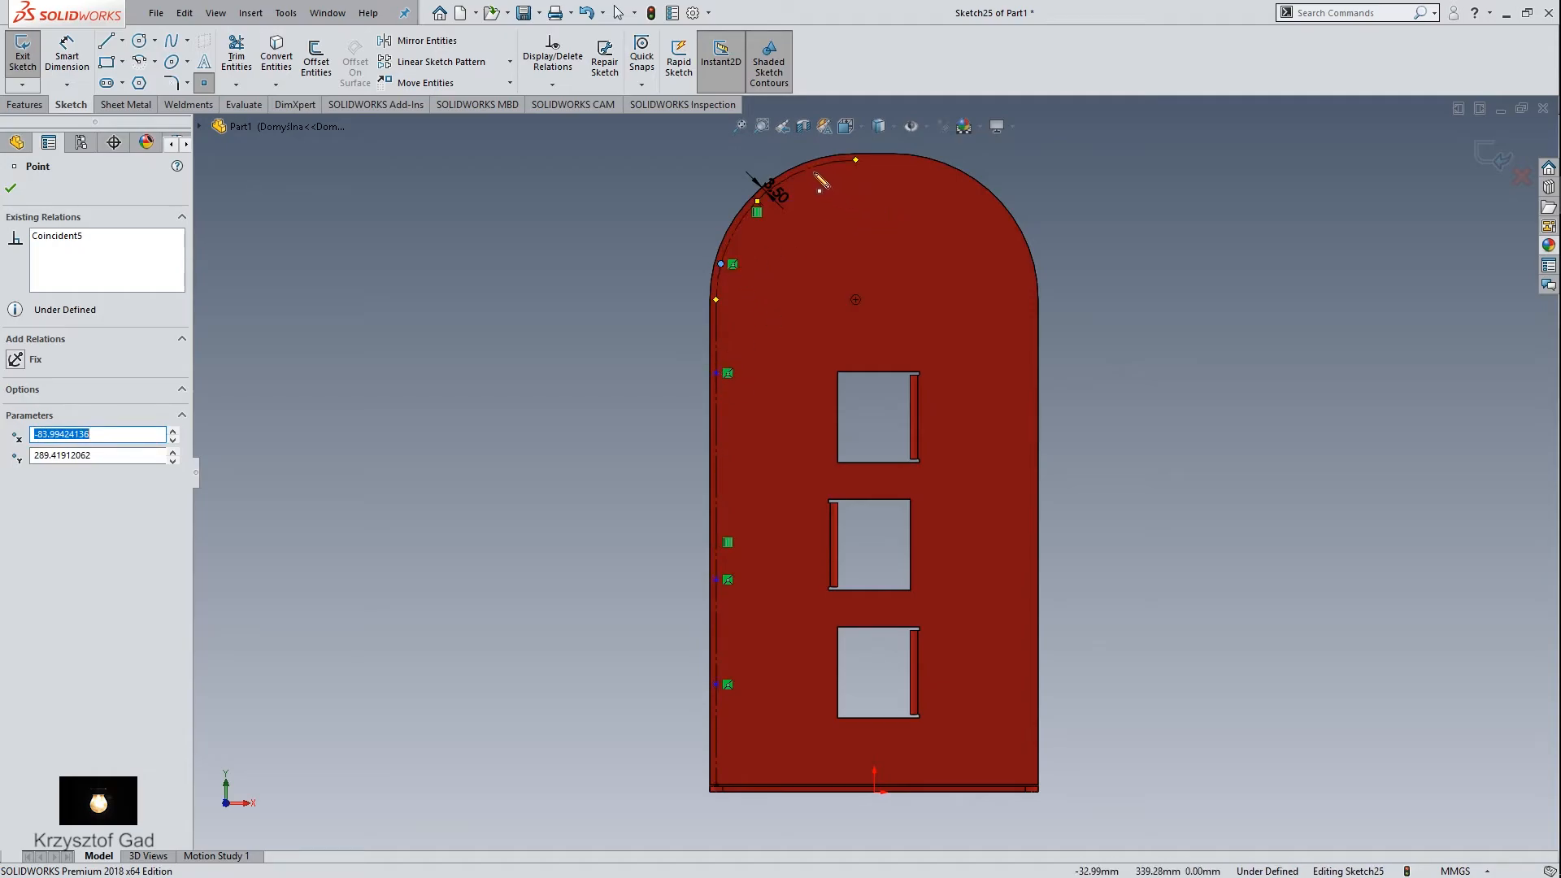
click(811, 168)
Step: Dimension the lowest point on the vertical construction line 90 mm from the upright plate's bottom edge
click(67, 57)
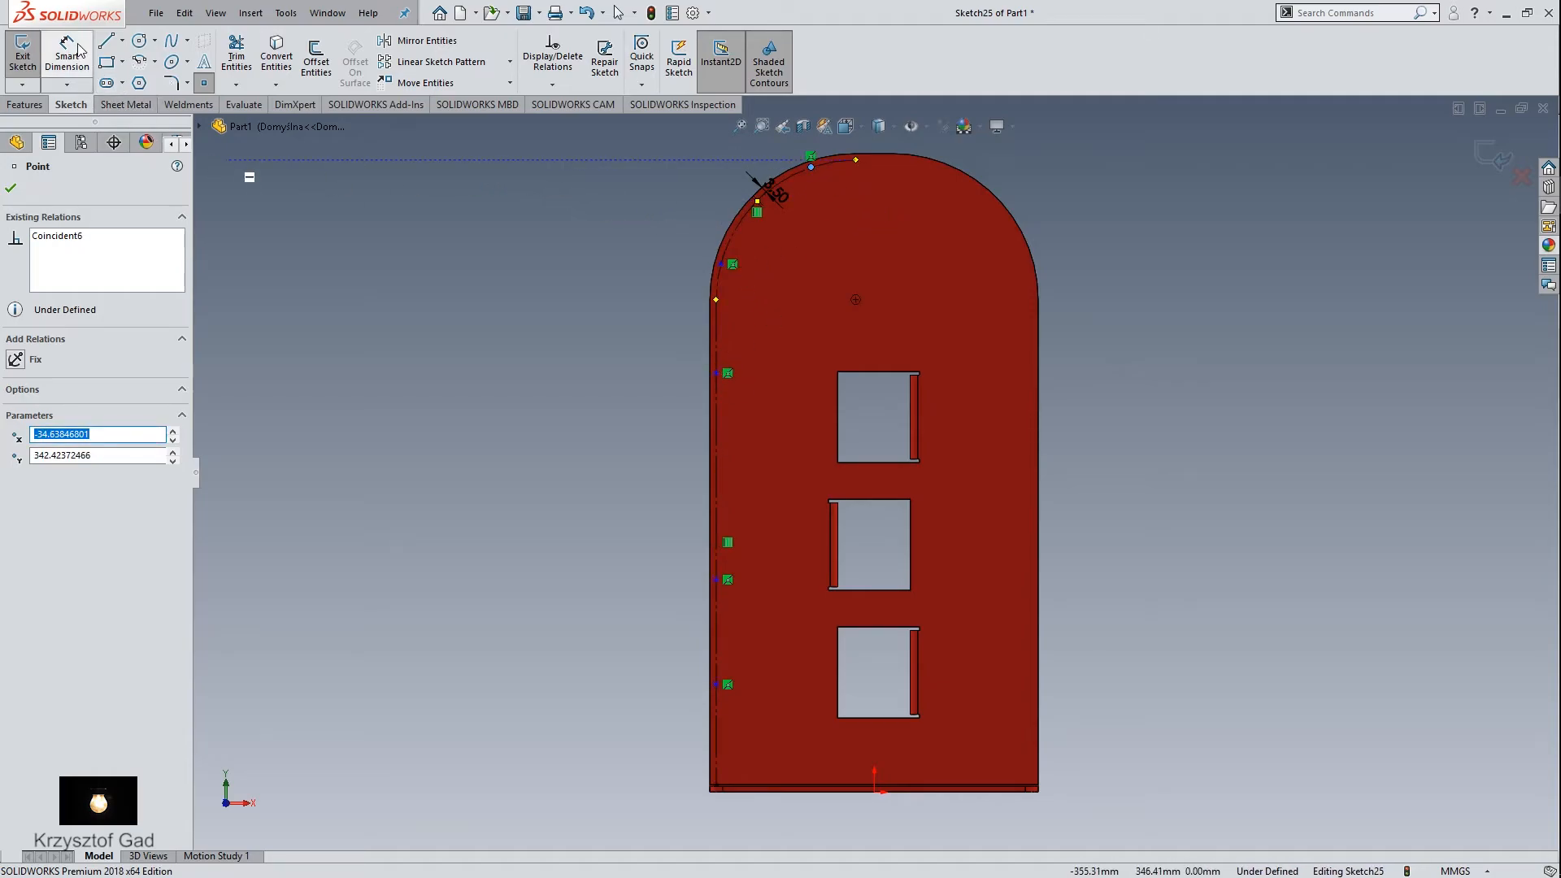
click(805, 791)
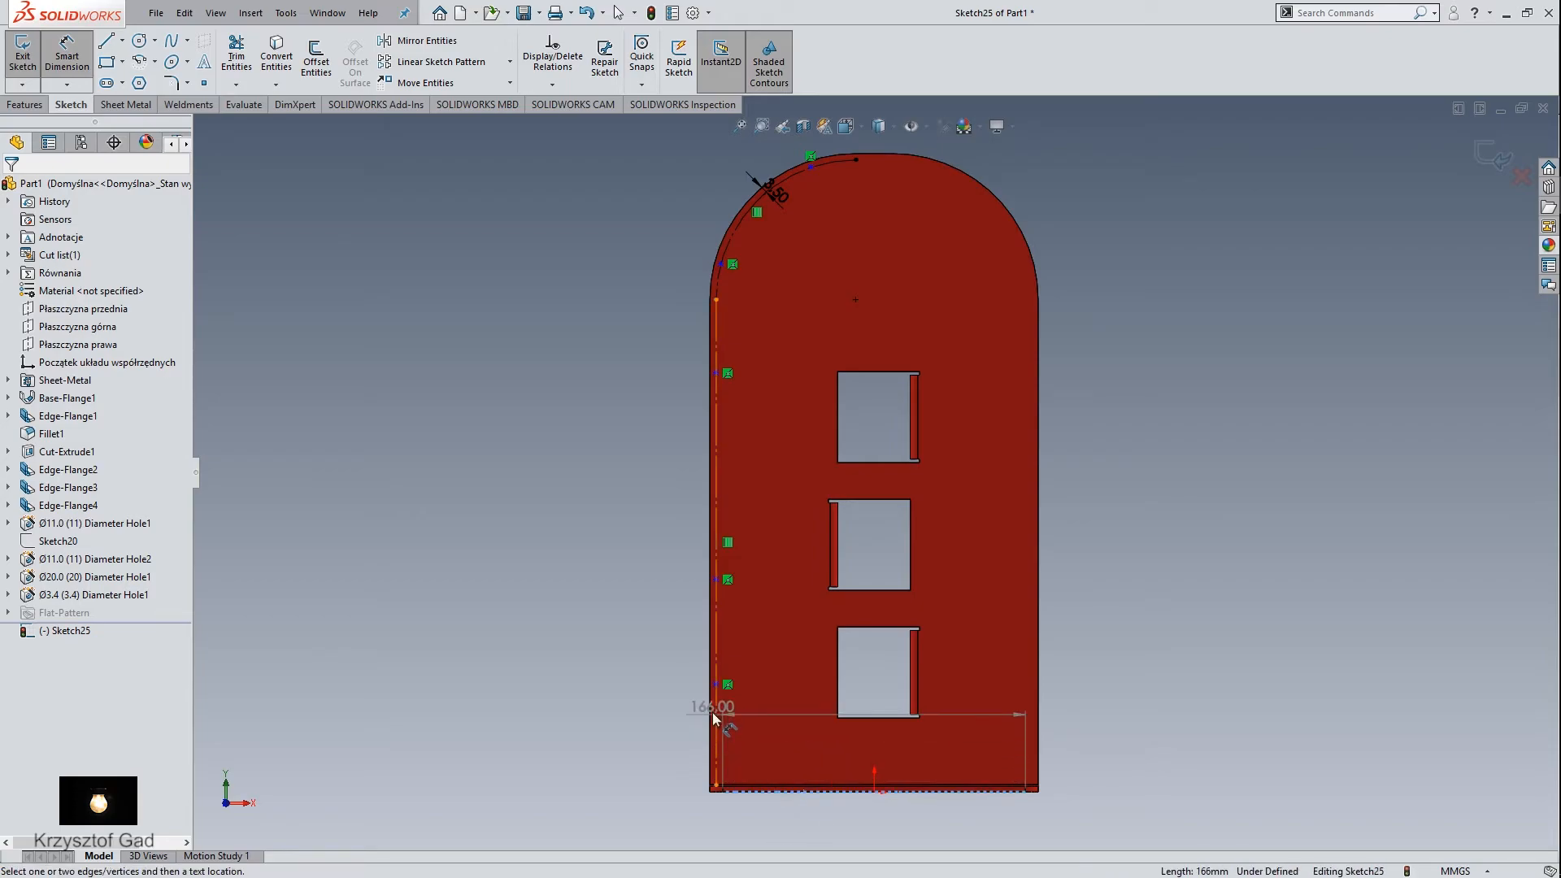
click(717, 684)
click(643, 704)
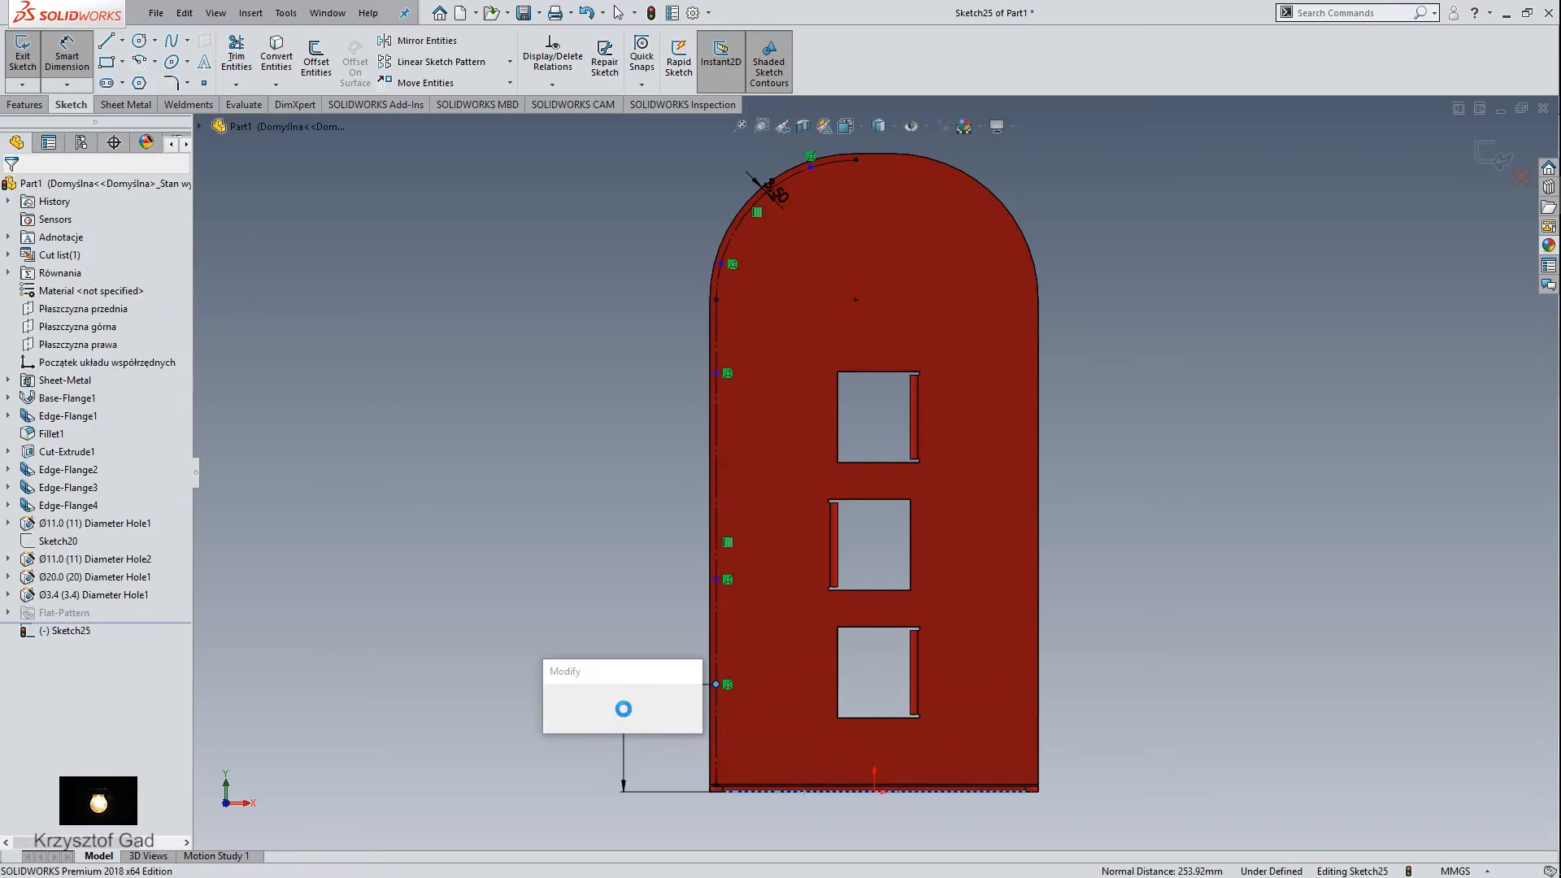
text(90)
key(Return)
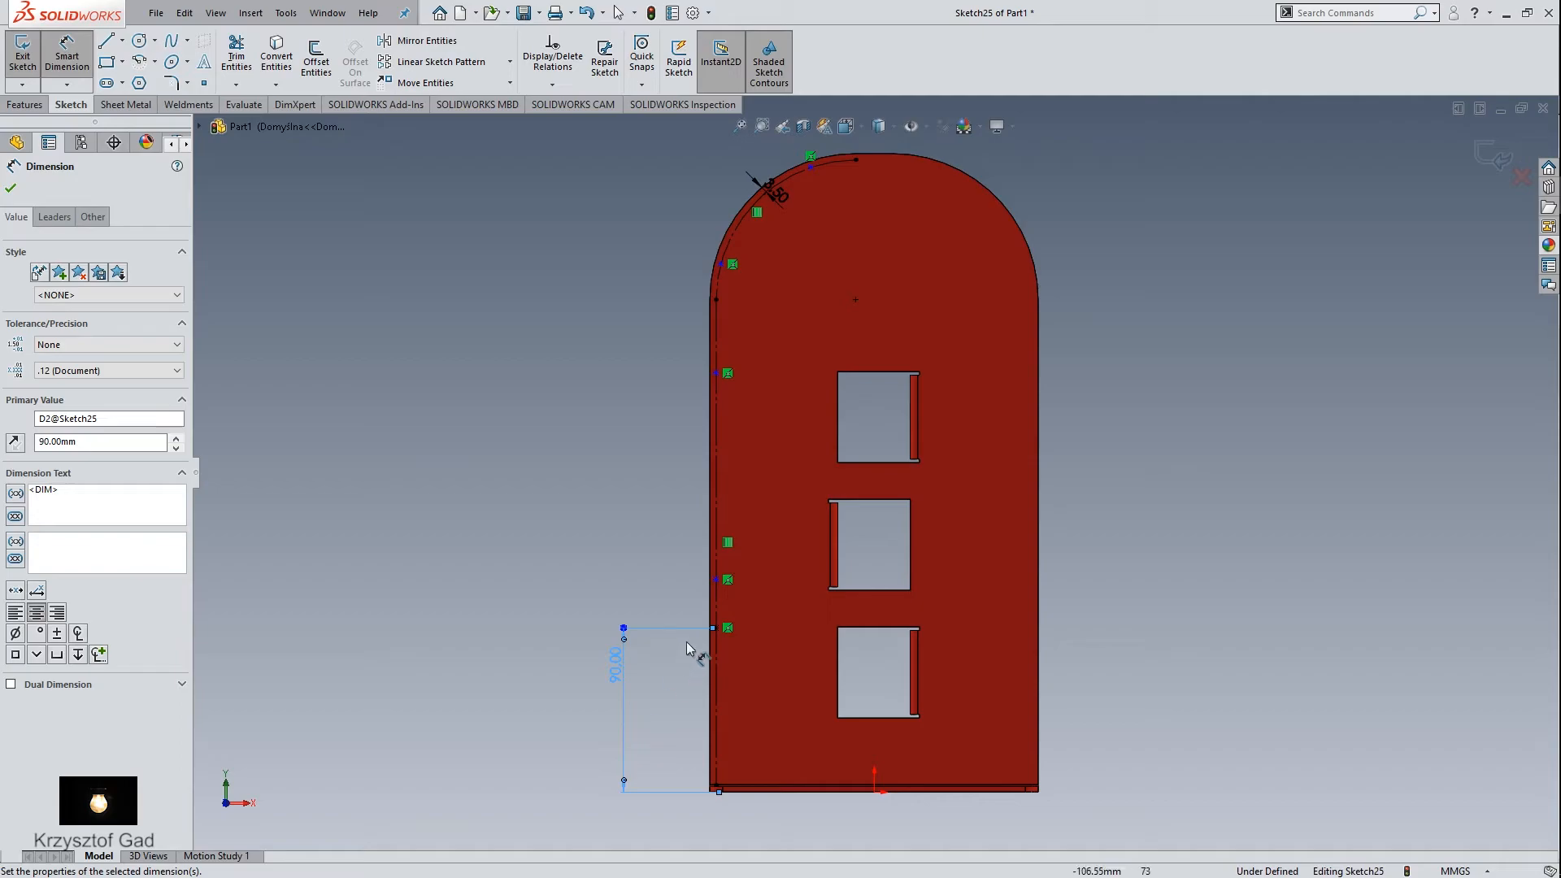
Step: Dimension the second point on the vertical construction line 150 mm from the upright plate's bottom edge
click(715, 578)
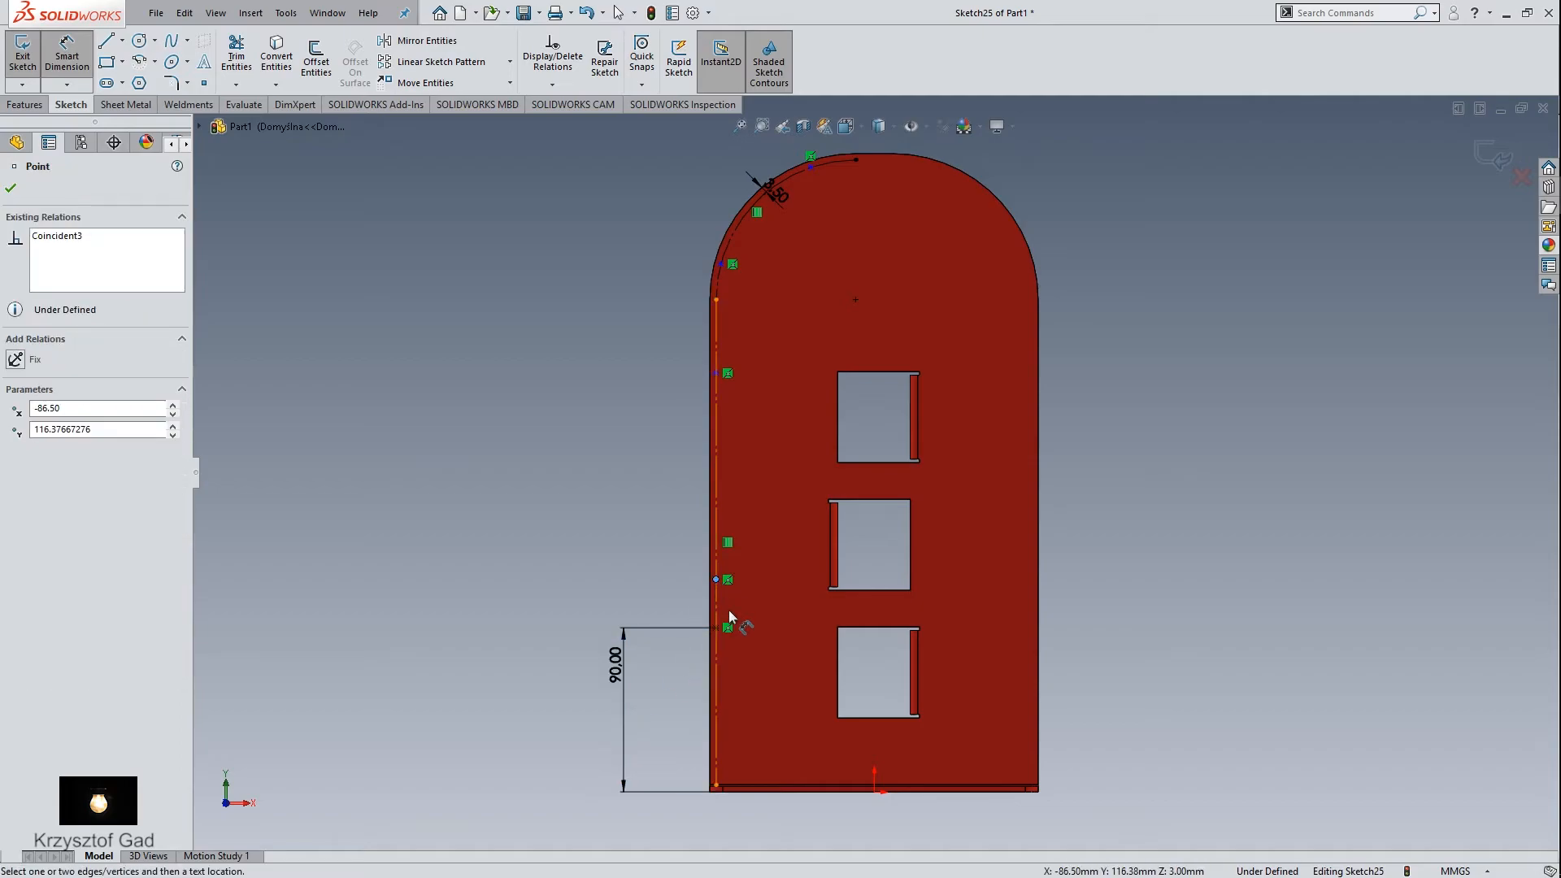
click(811, 790)
click(521, 682)
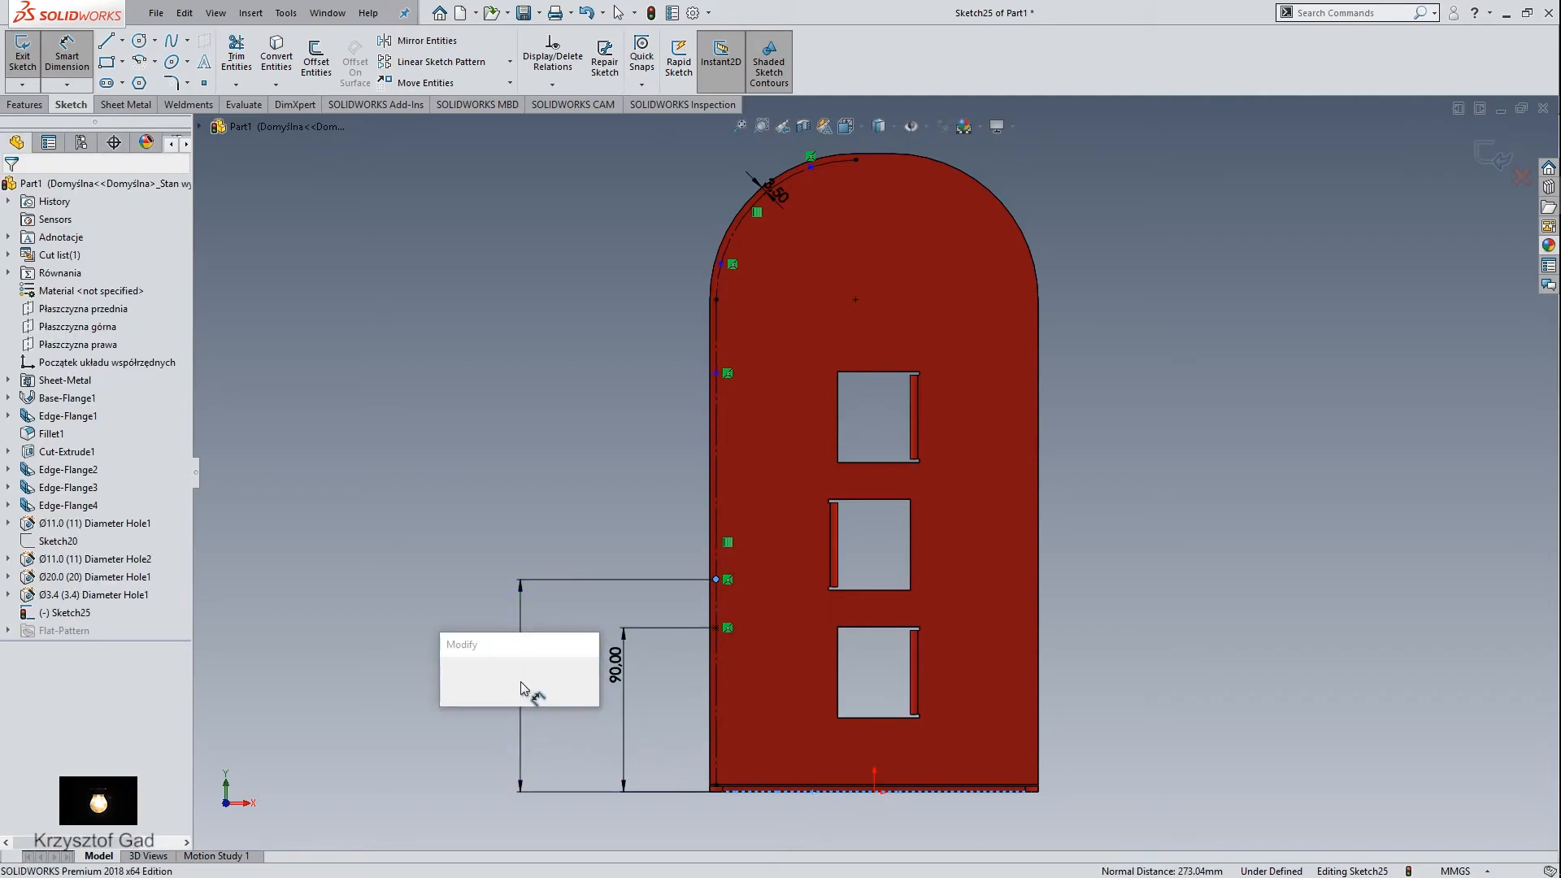
text(150)
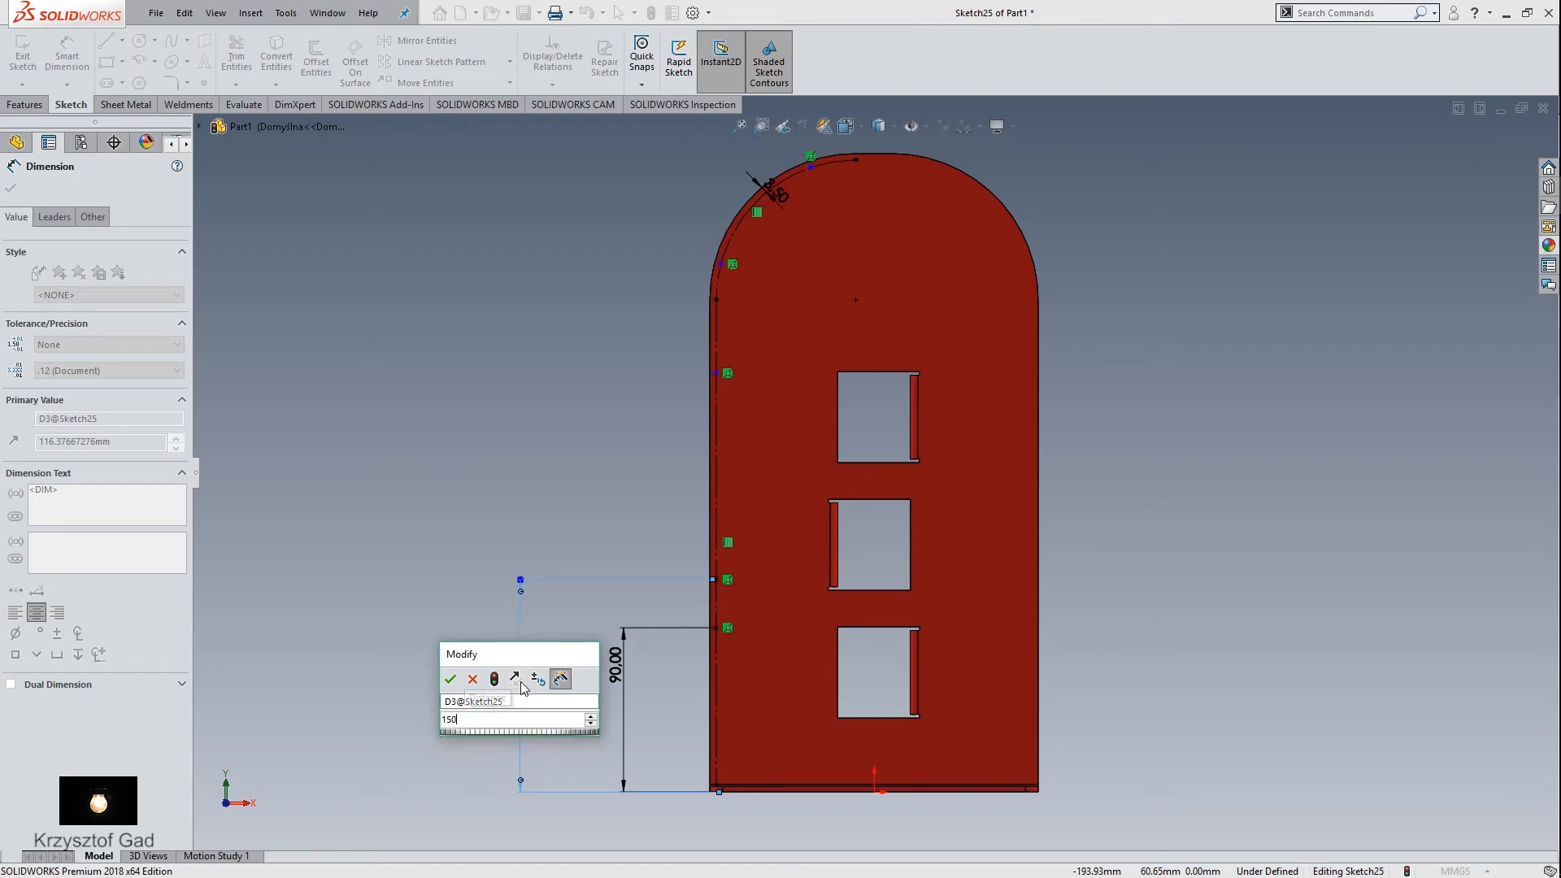
key(Return)
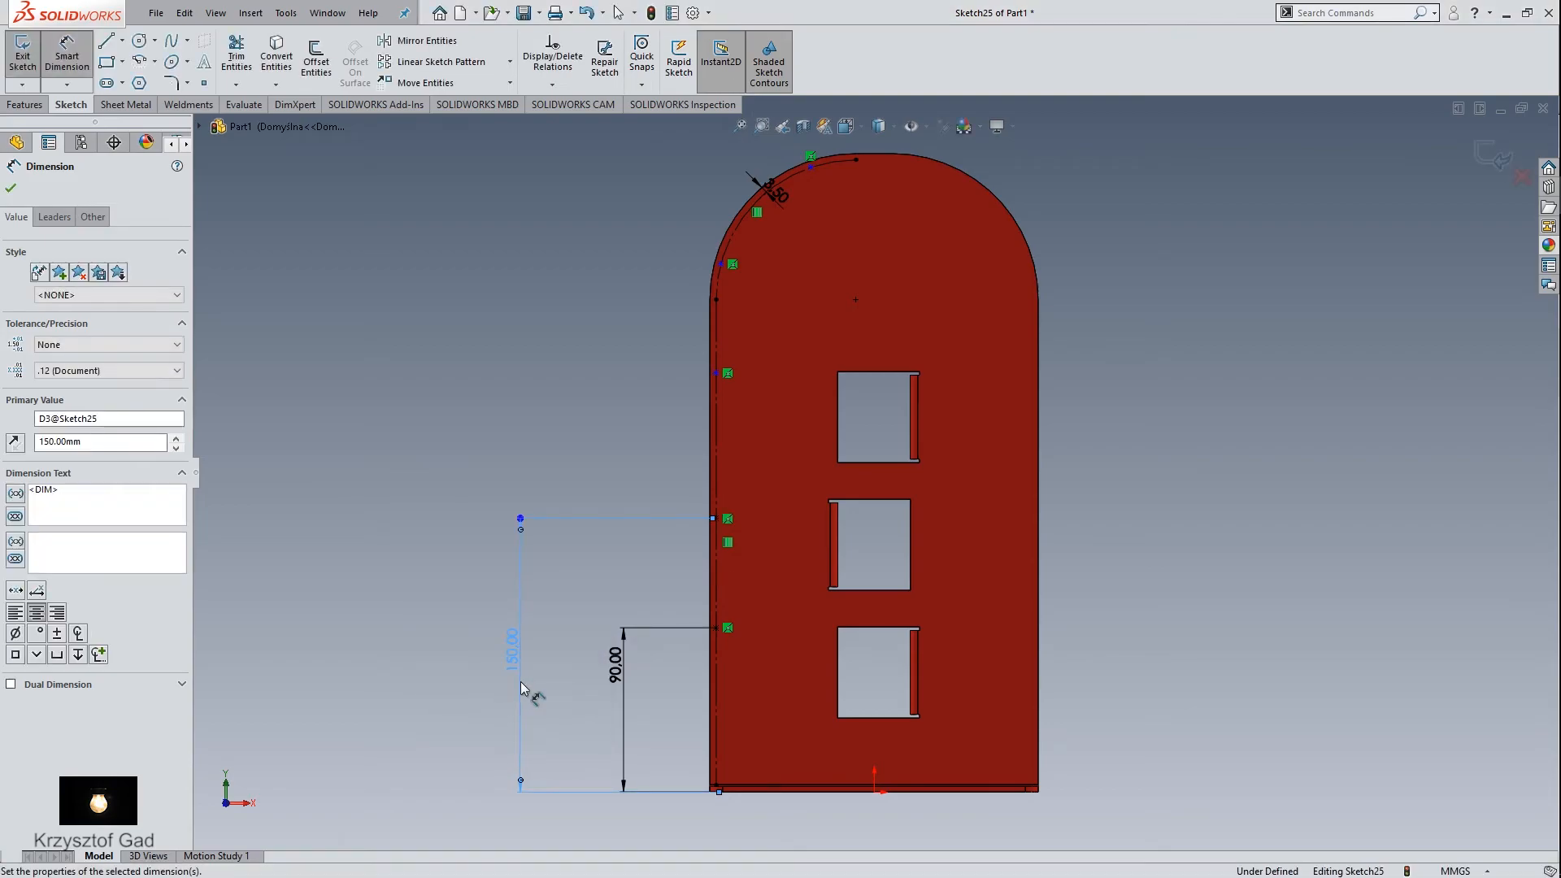
Step: Dimension the highest point on the vertical construction line 240 mm from the upright plate's bottom edge
click(716, 374)
click(804, 795)
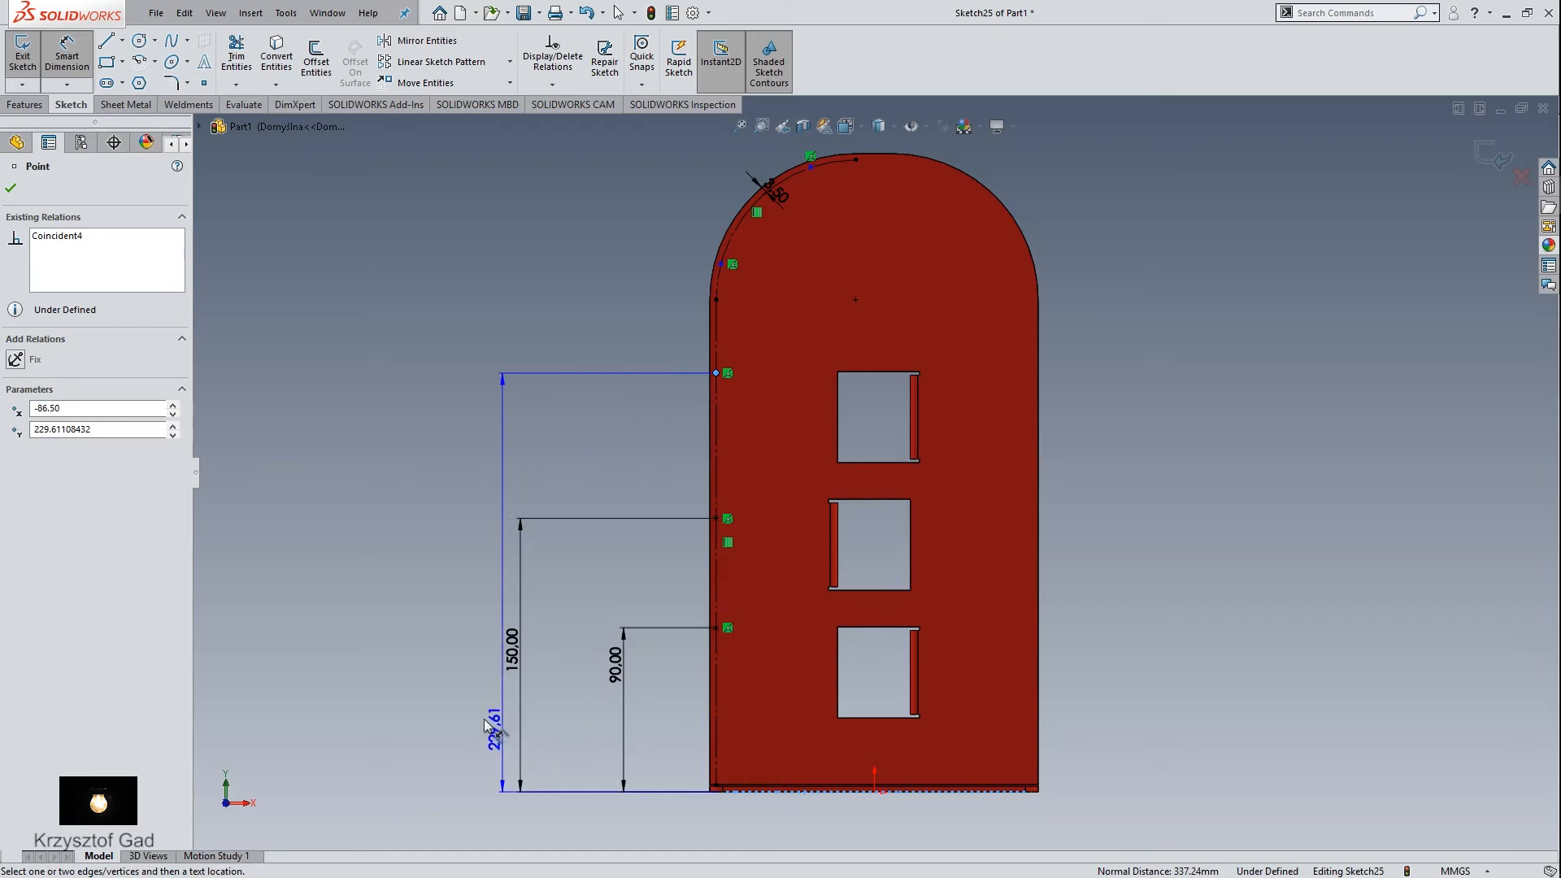
click(453, 707)
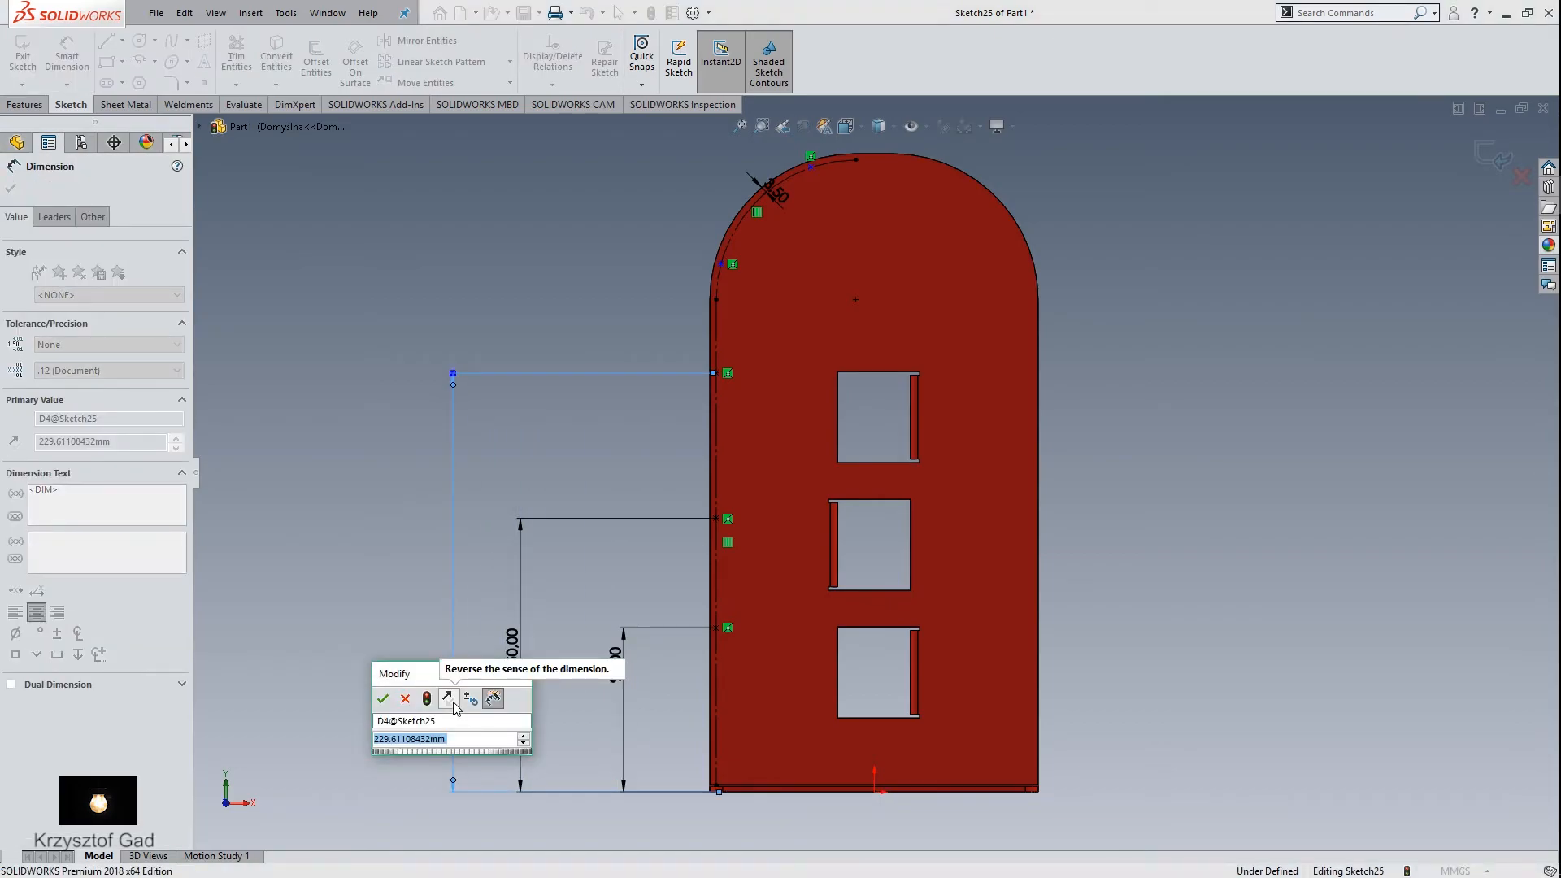
text(240)
key(Return)
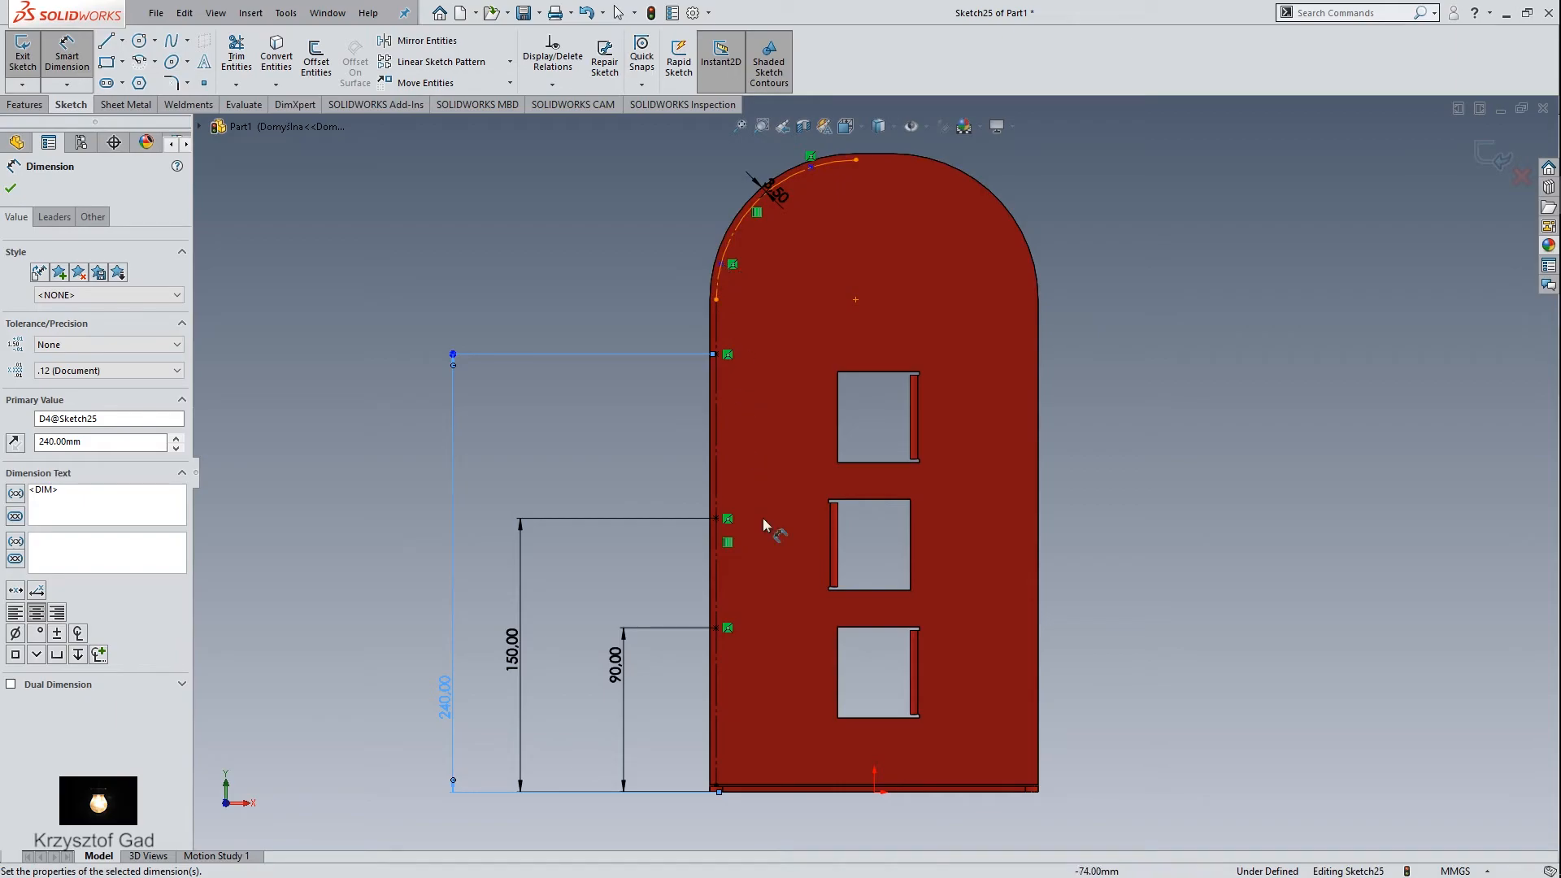
Step: Dimension the lower arc point from the upright plate's bottom edge and try to set the distance to 190 mm
click(783, 790)
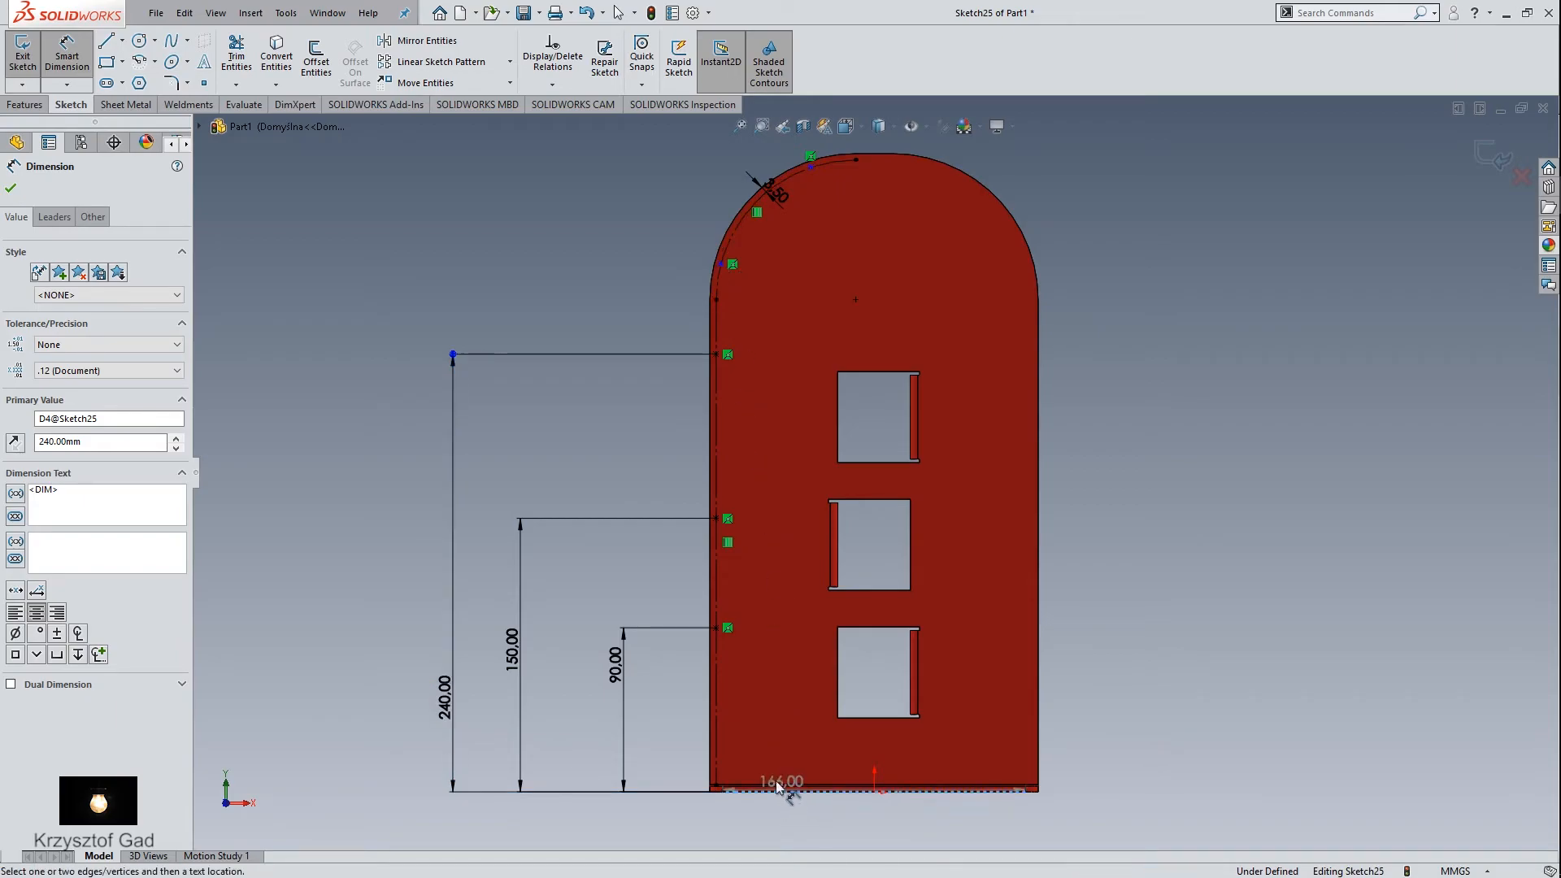
click(718, 264)
click(379, 387)
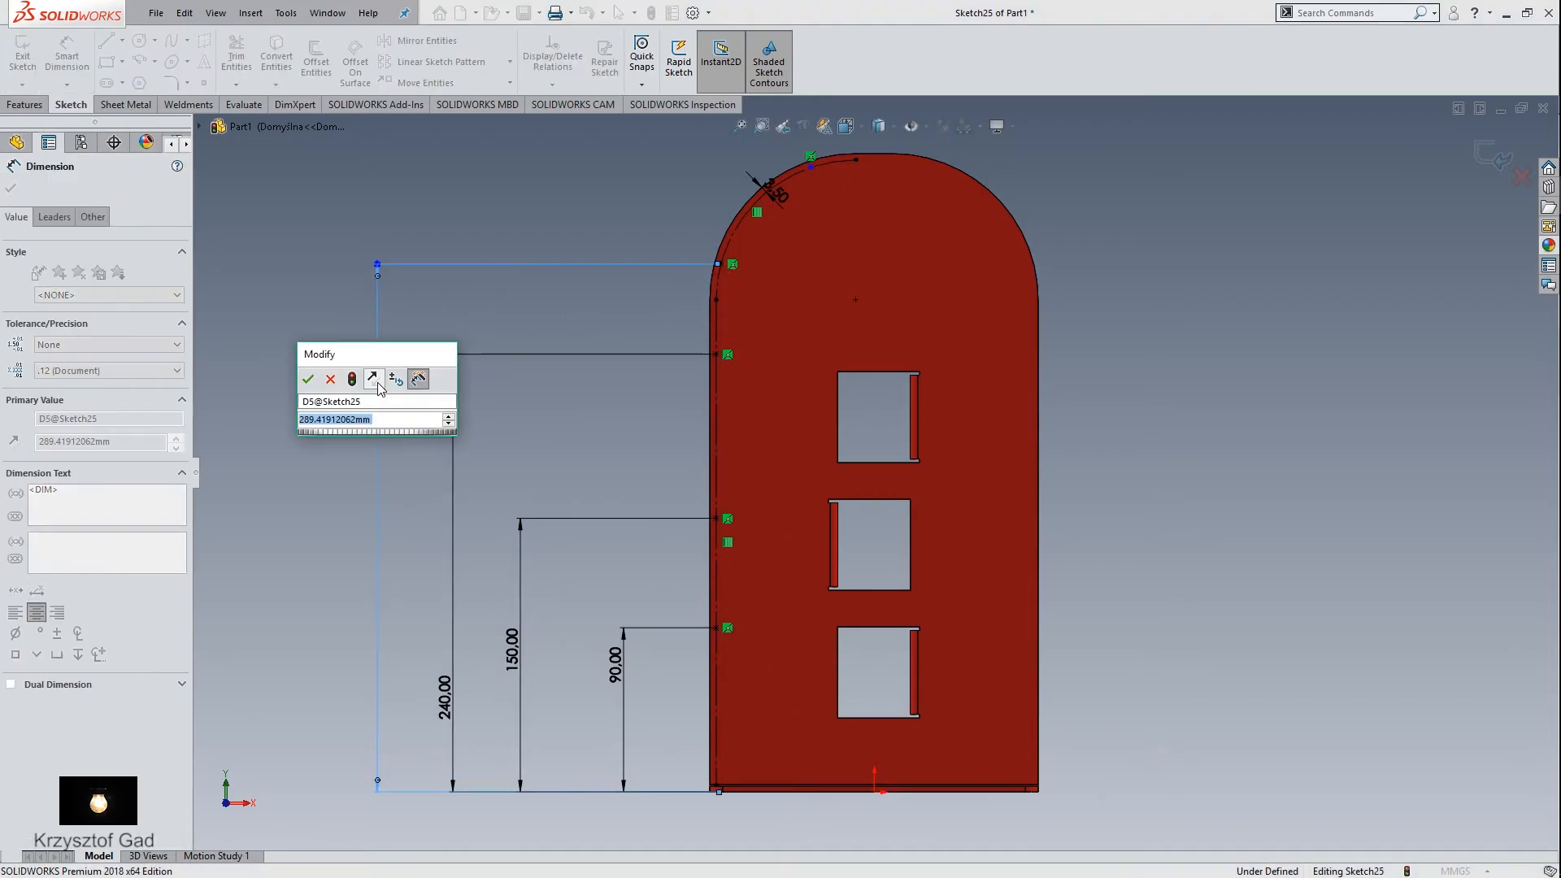
text(190,)
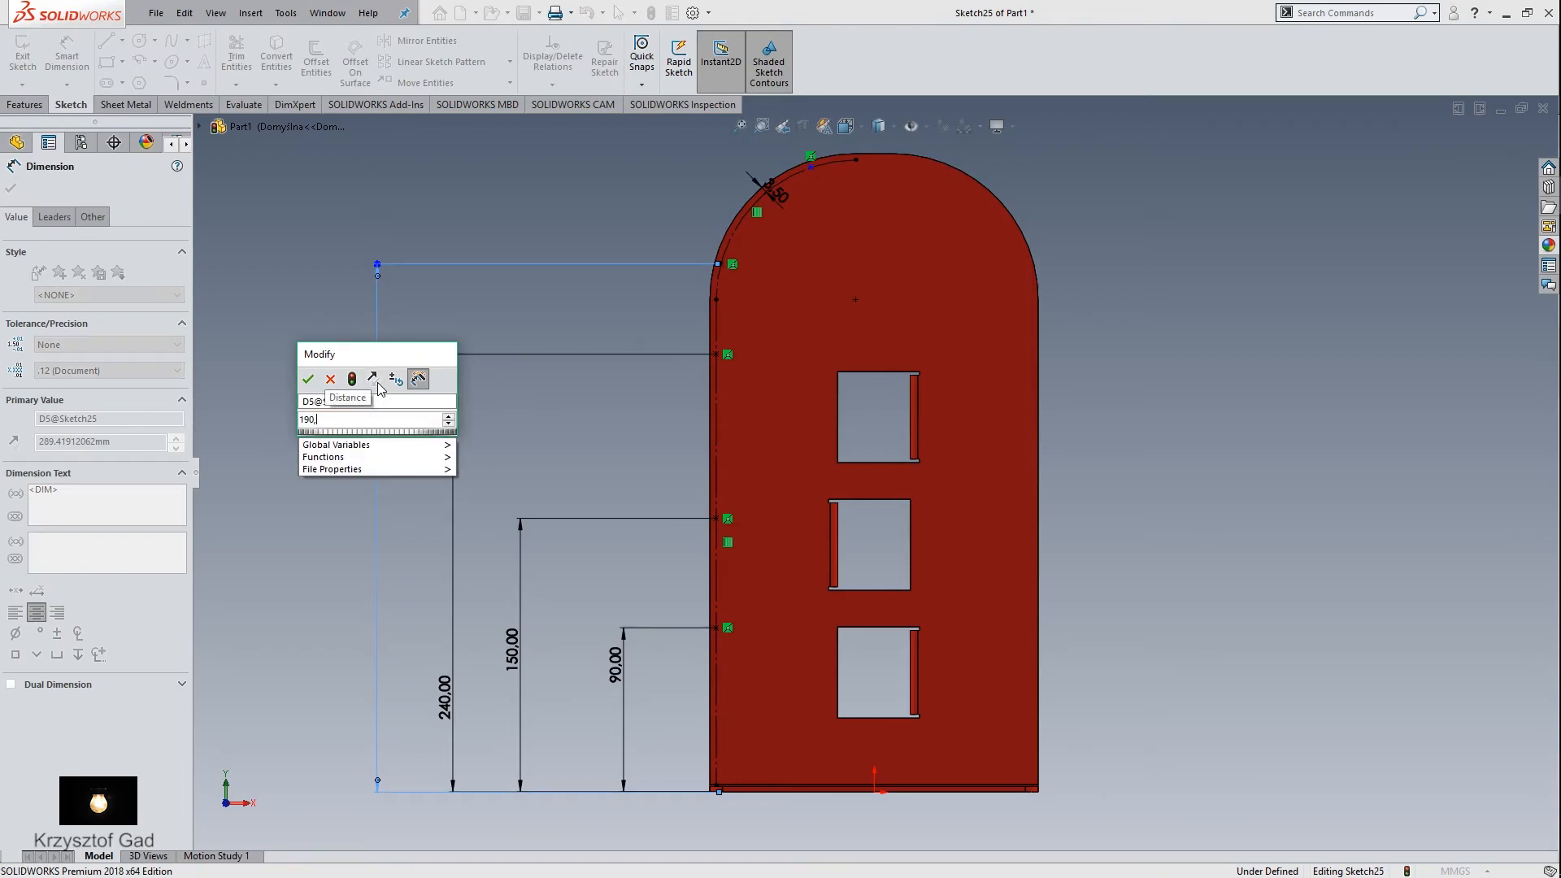
key(Return)
key(Return)
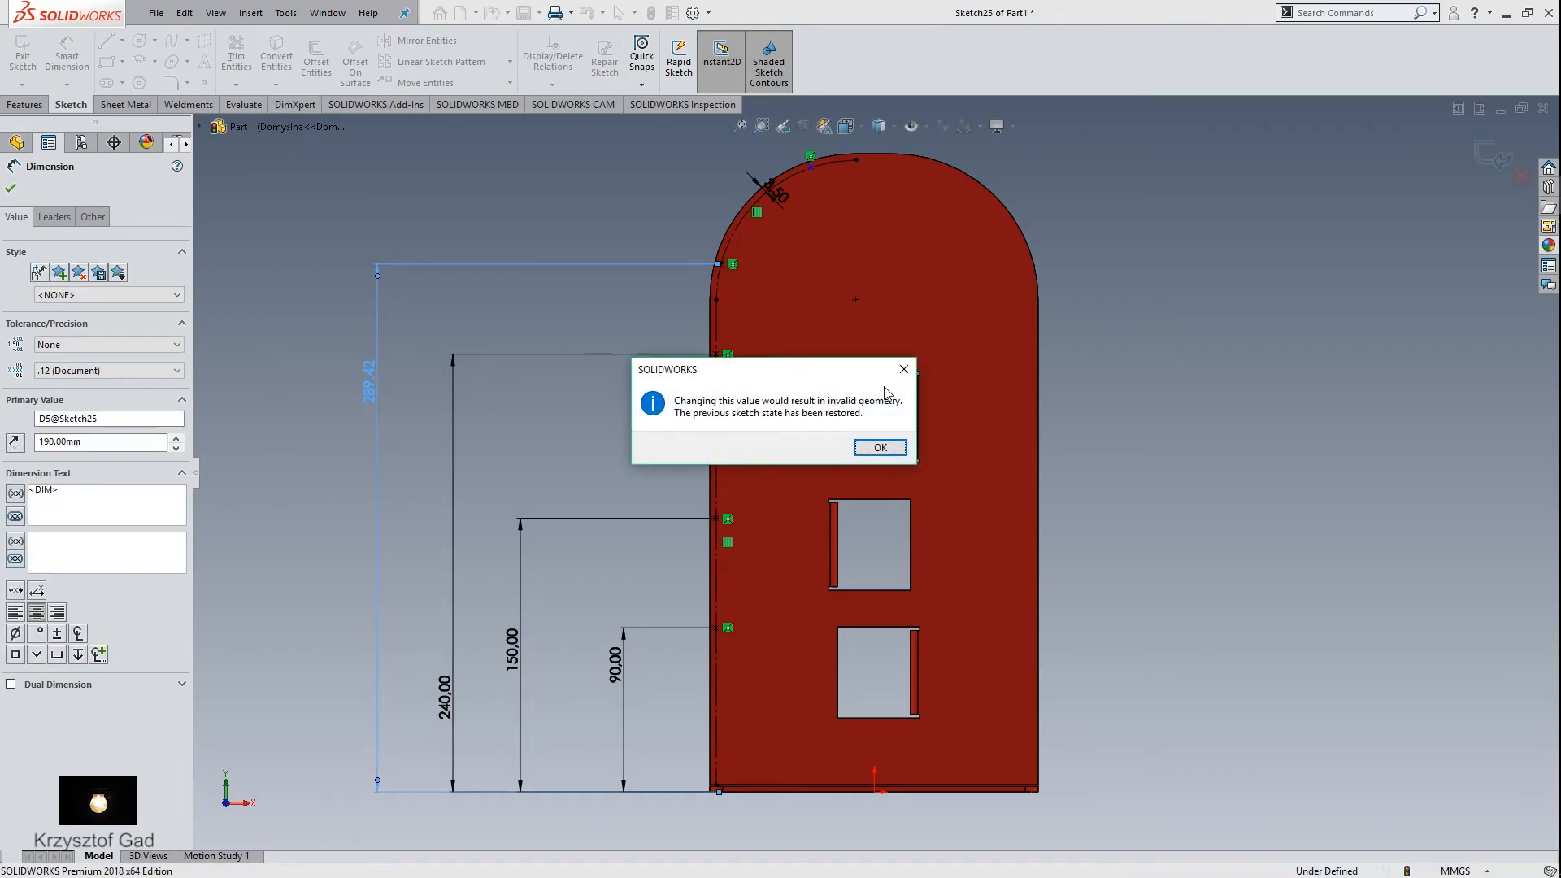
click(879, 448)
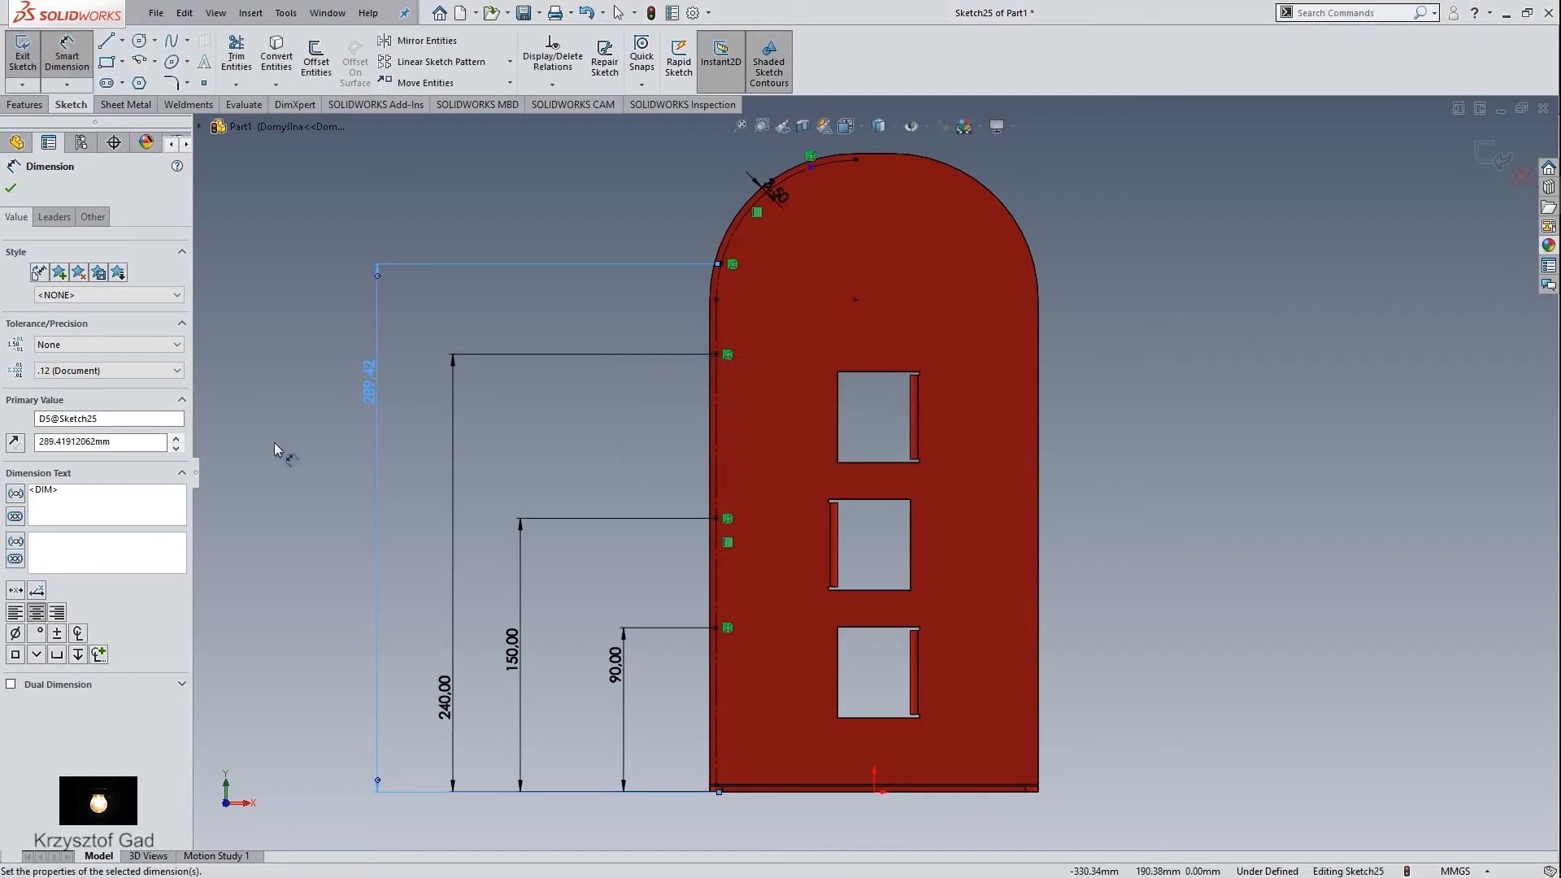
Step: Set the lower arc point's distance from the plate's bottom edge to 290 mm
double_click(370, 382)
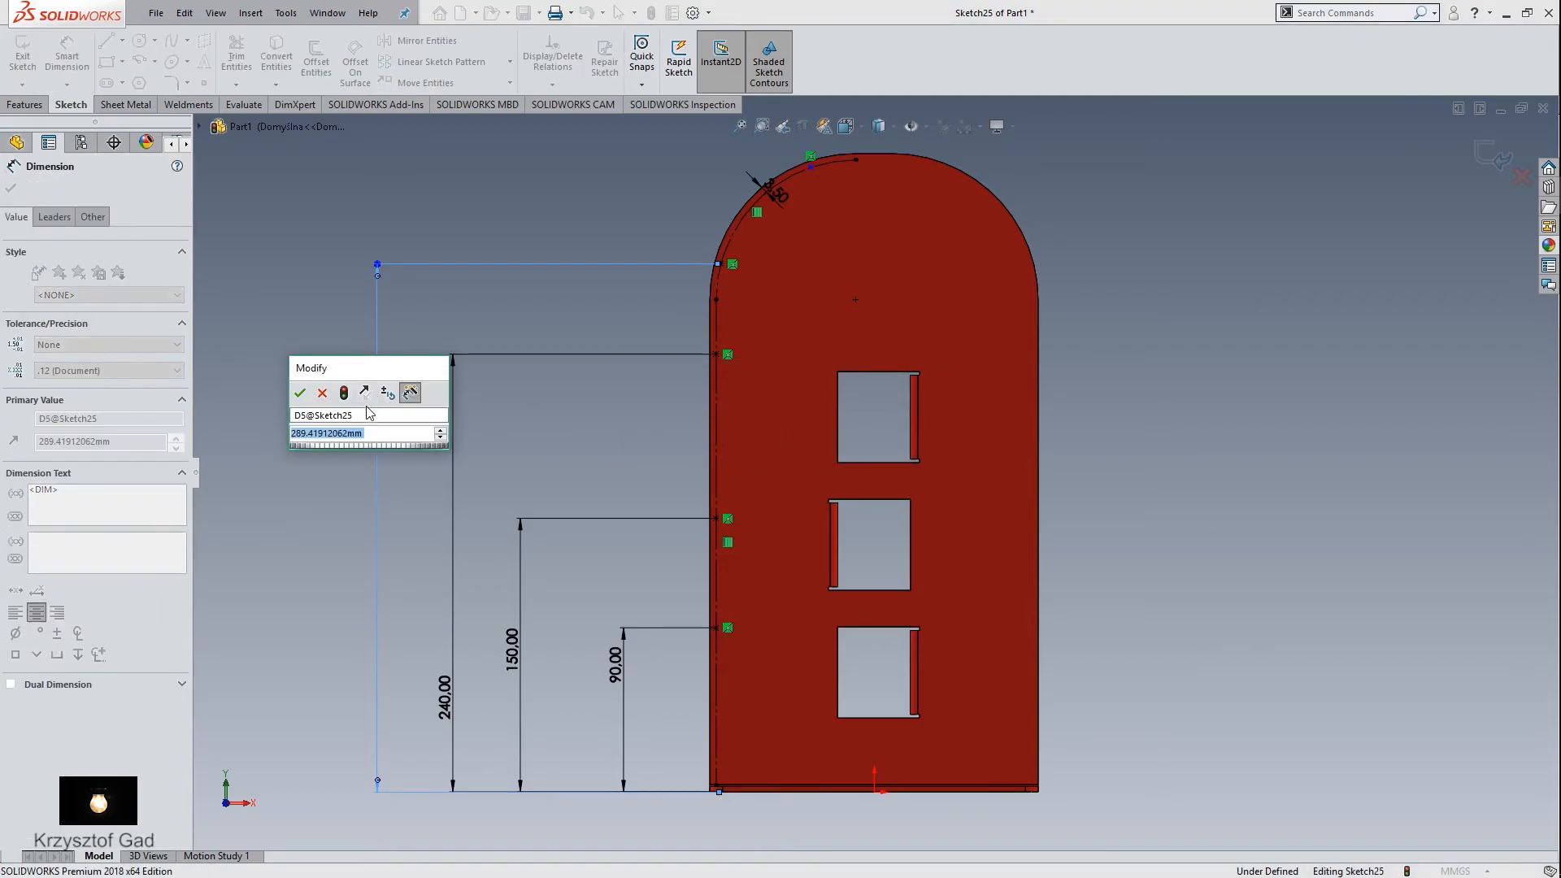
text(290)
key(Return)
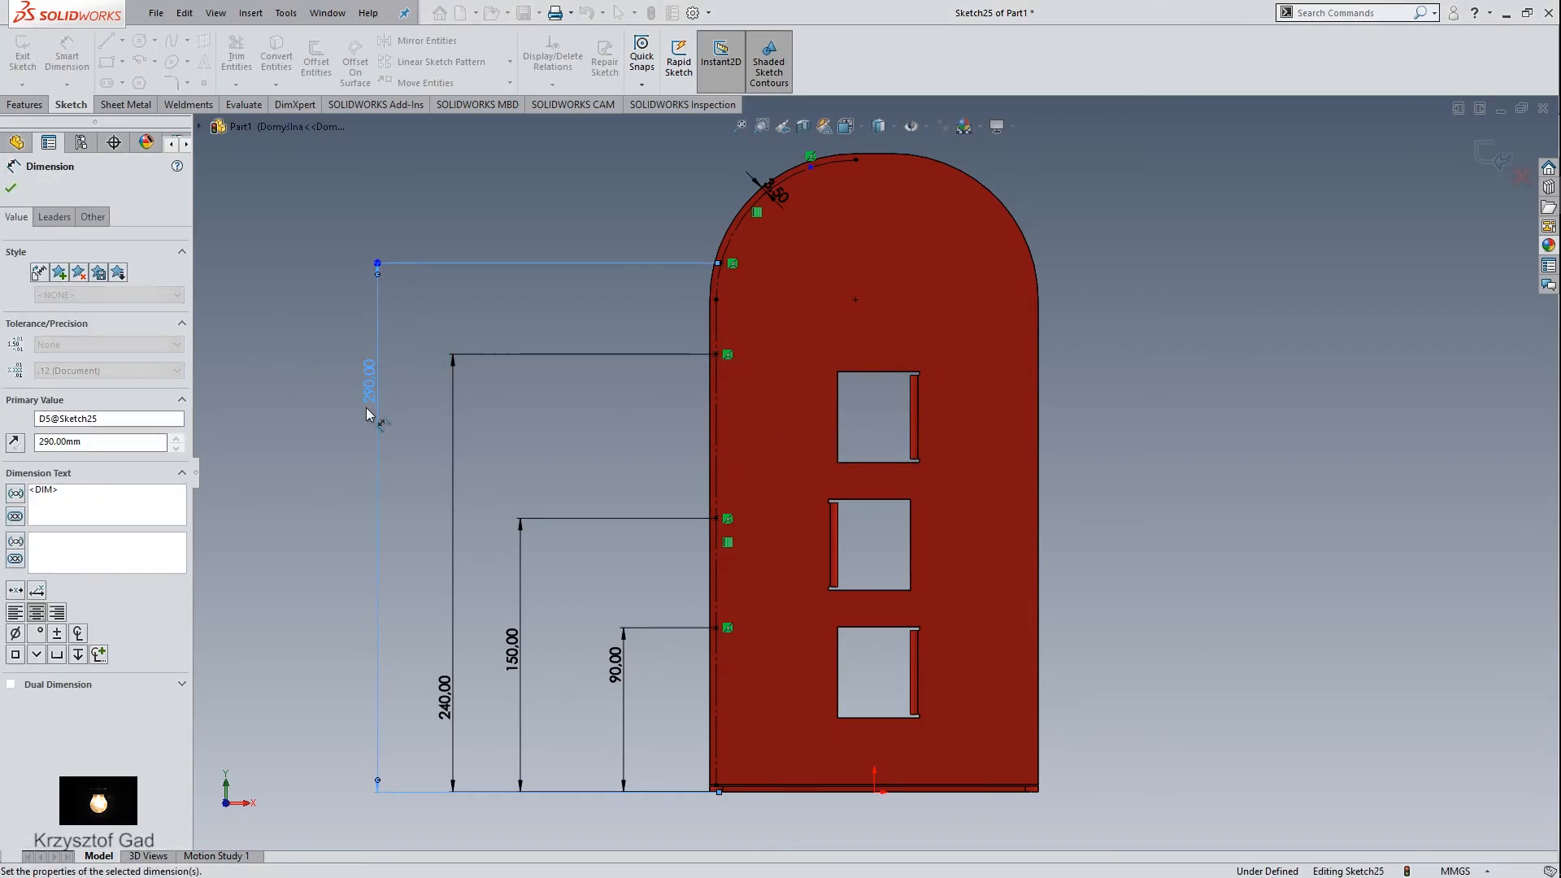
Step: Dimension the upper arc point 340 mm from the upright plate's bottom edge
click(811, 168)
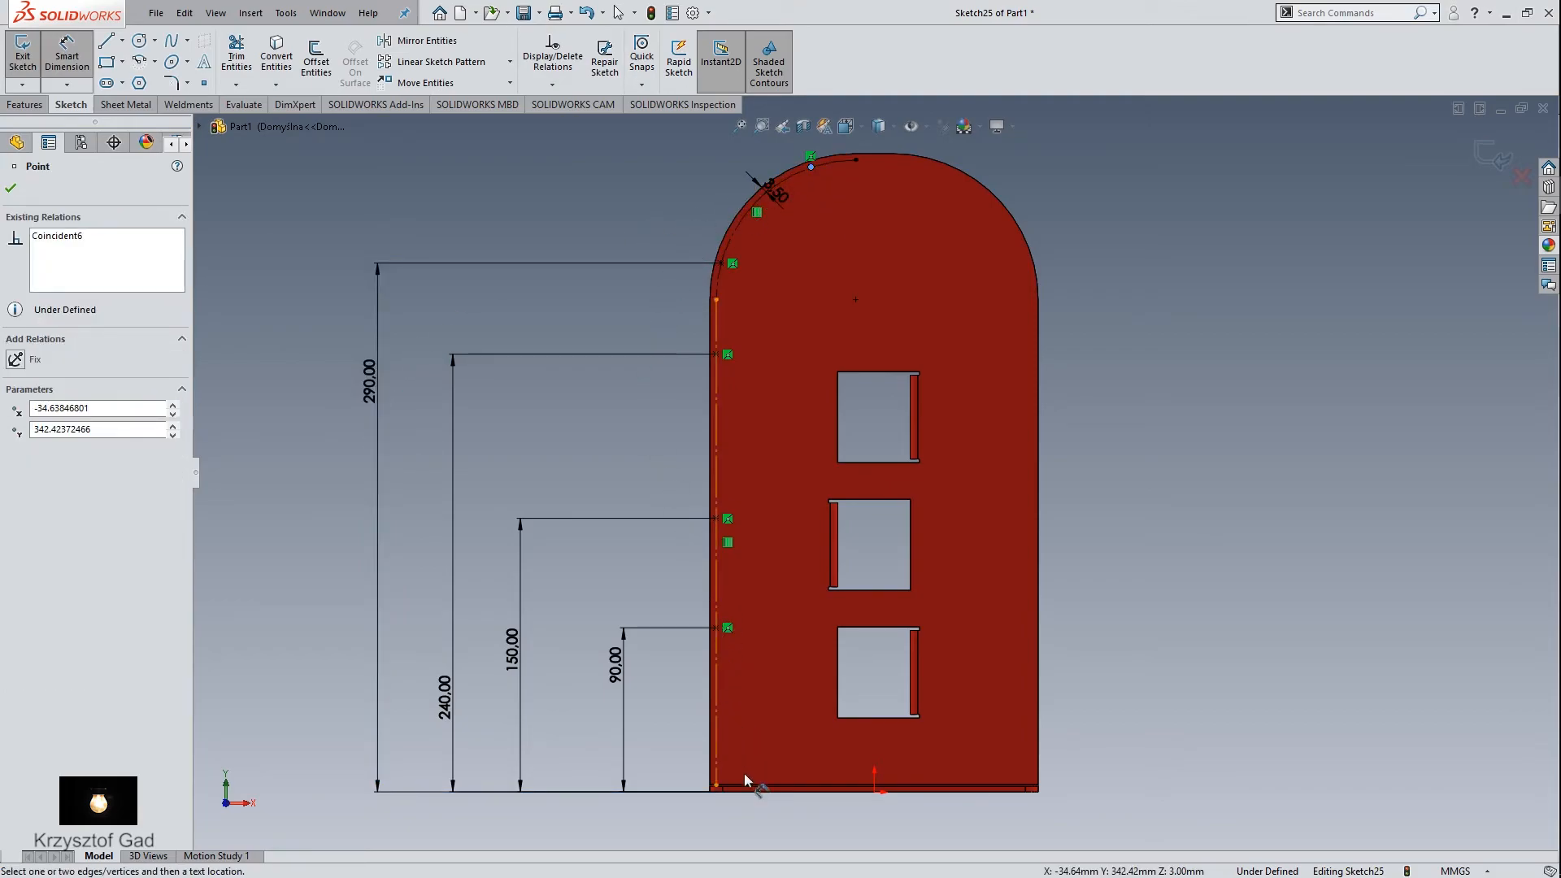
click(343, 617)
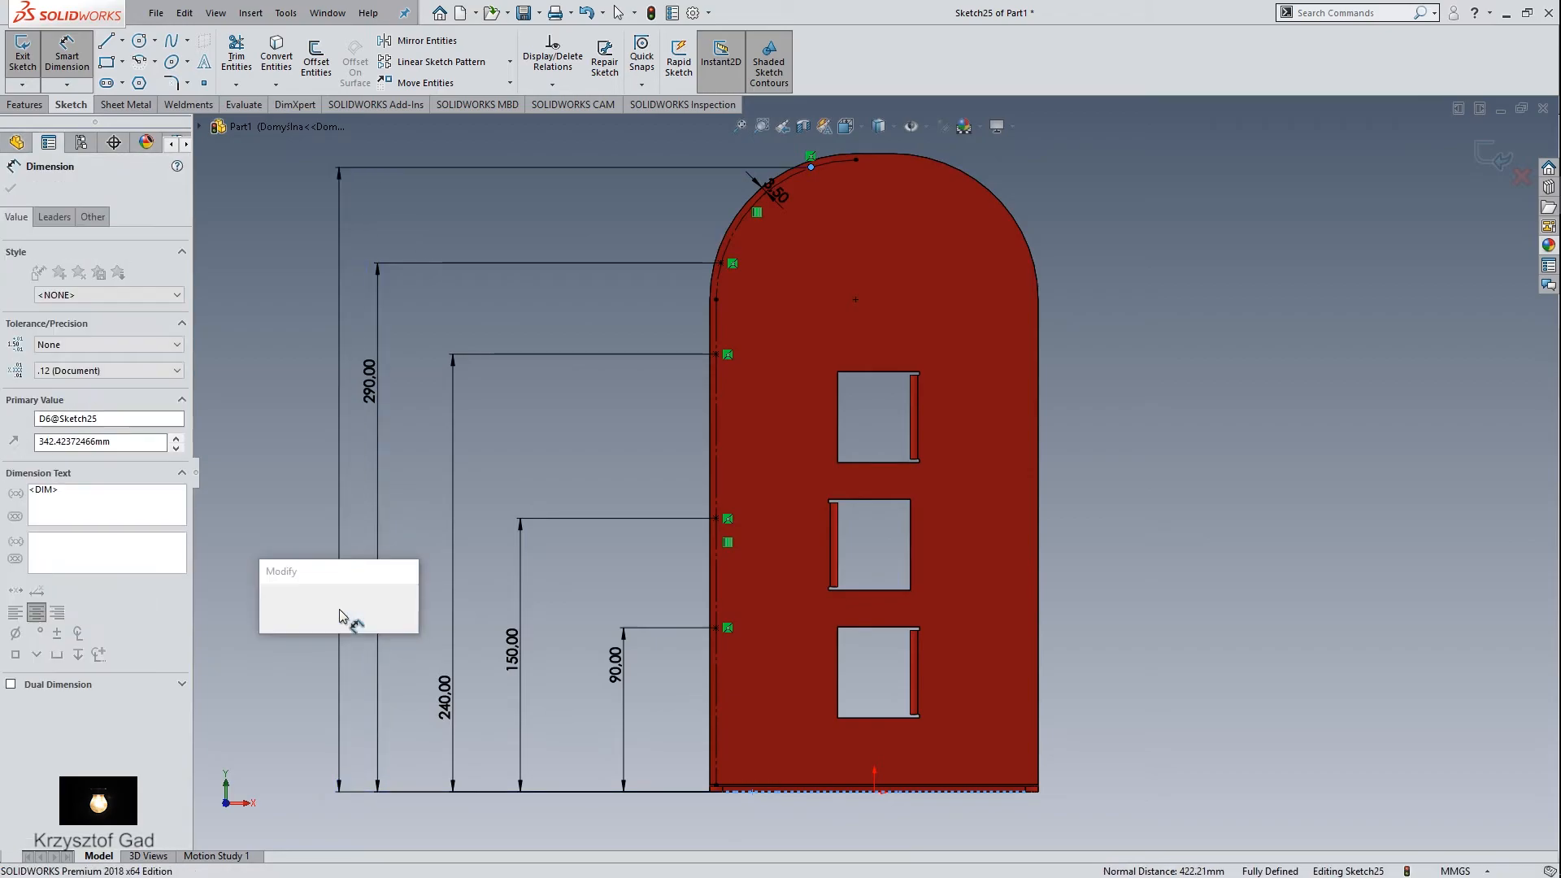
text(340)
key(Return)
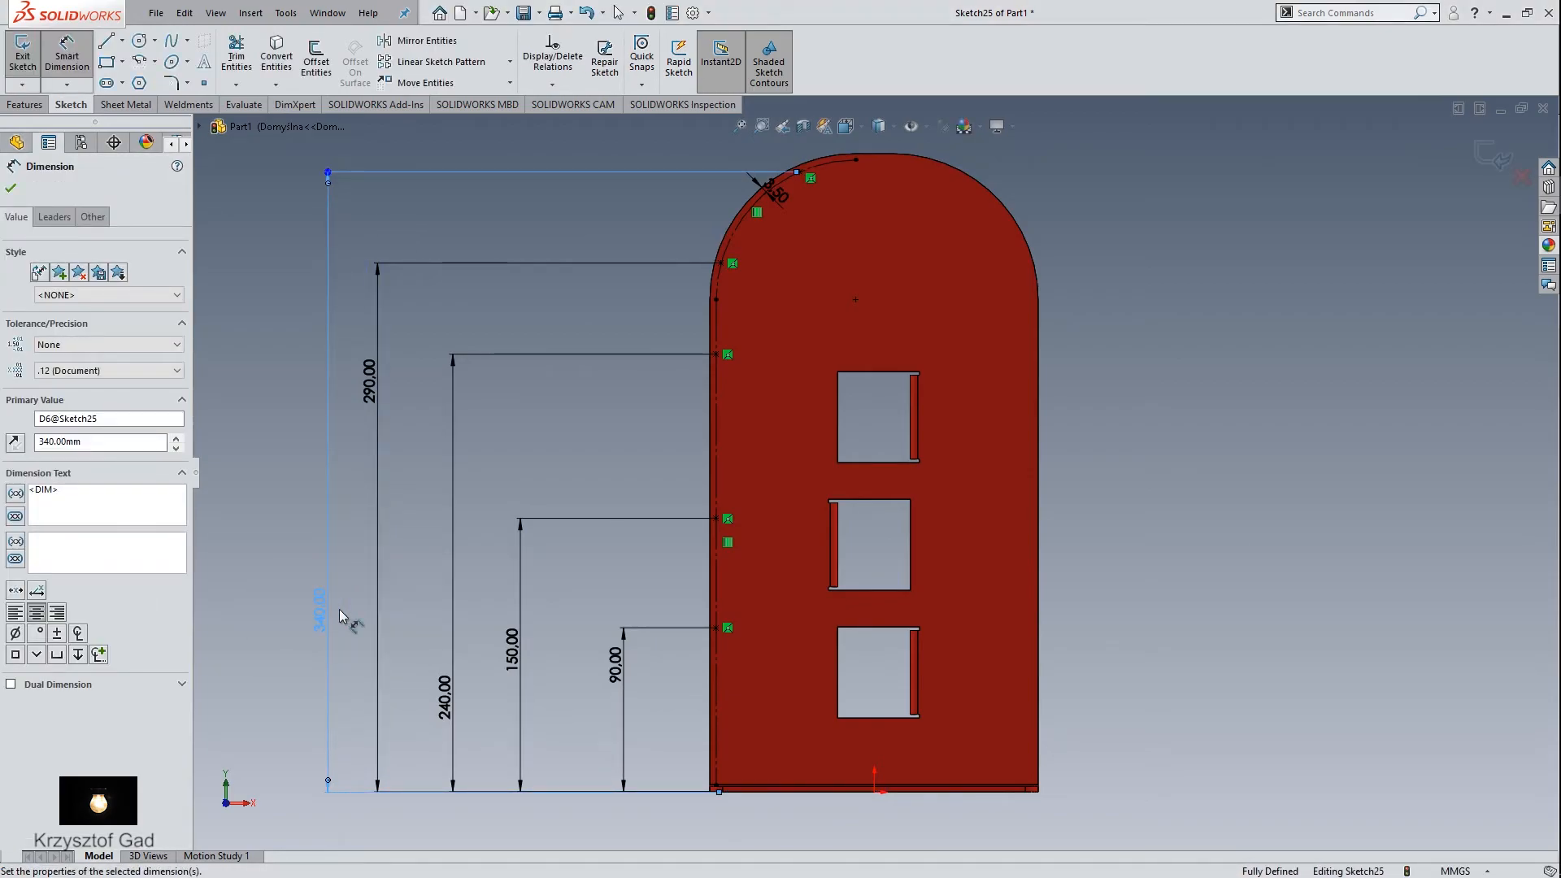
key(Escape)
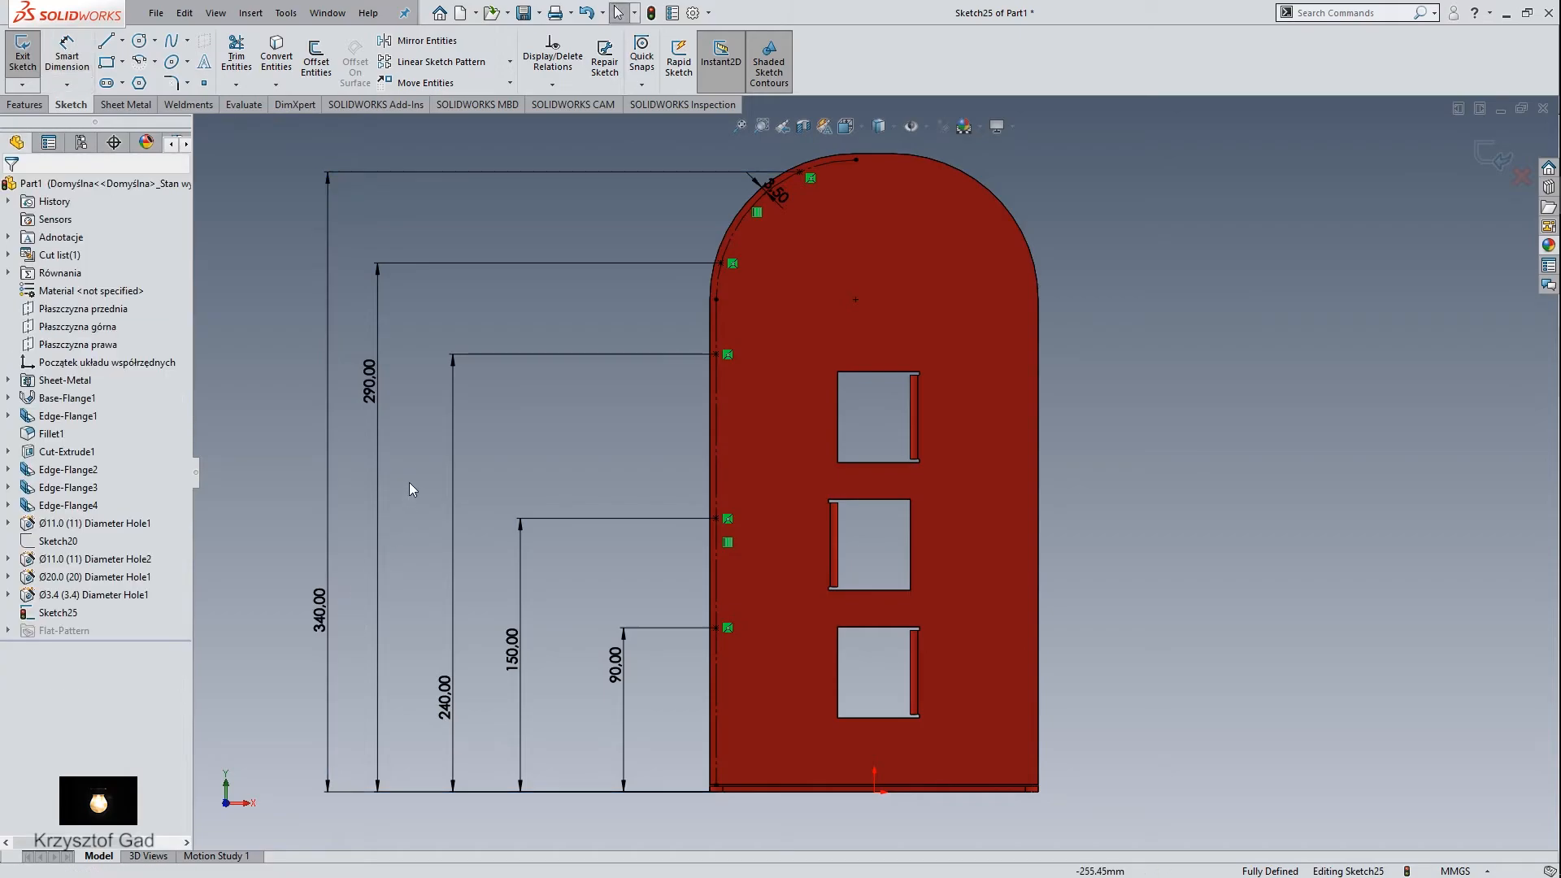
Step: Mirror the five sketch points about the right plane (Płaszczyzna prawa) and finish the sketch
click(407, 41)
click(801, 172)
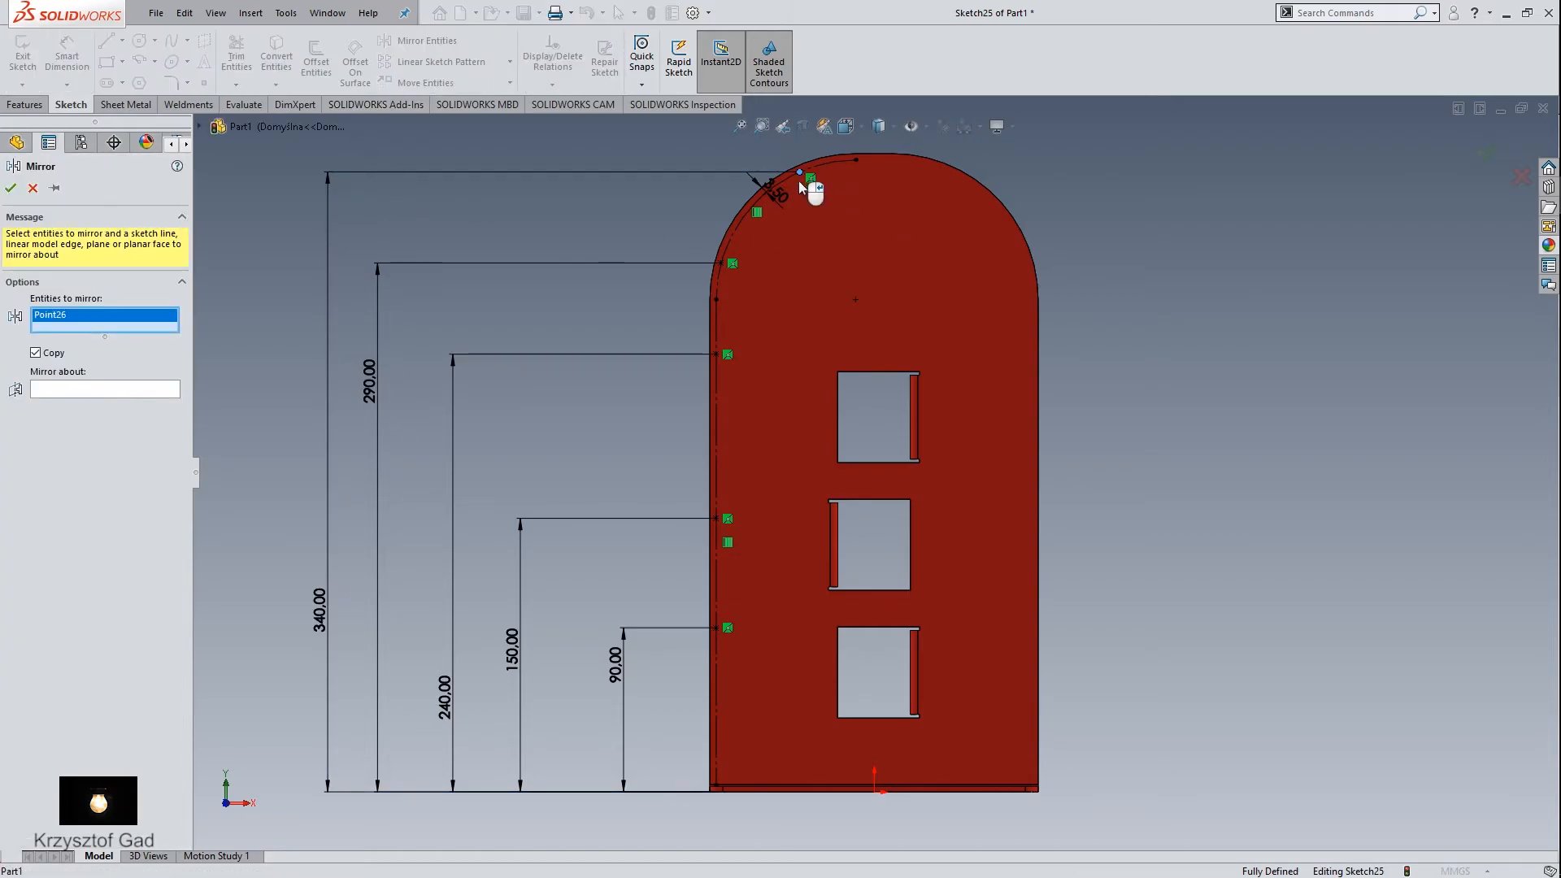
click(721, 263)
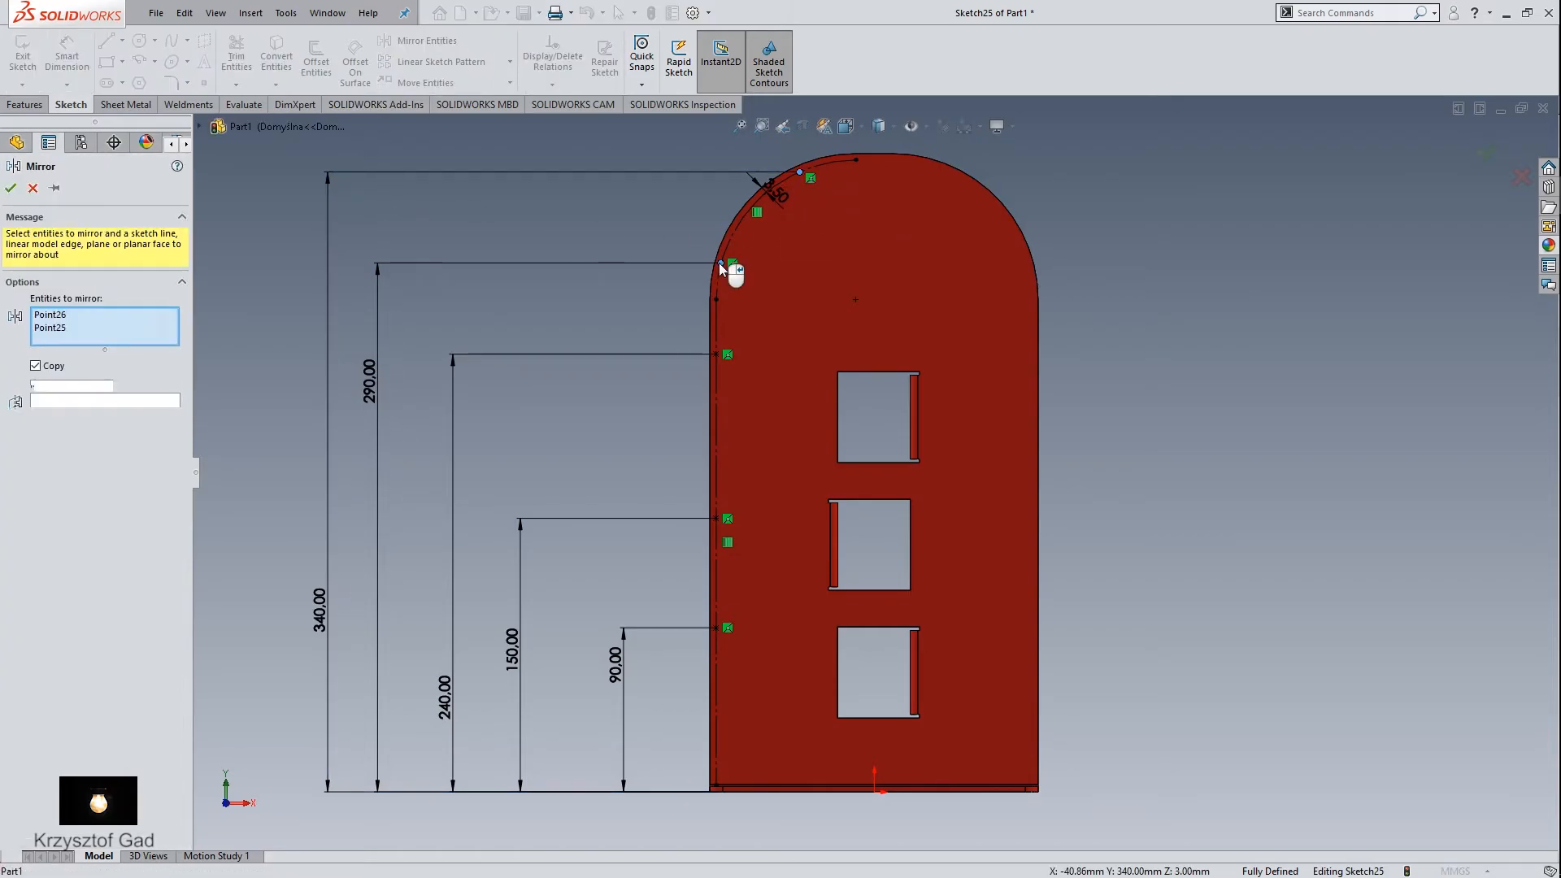
click(715, 354)
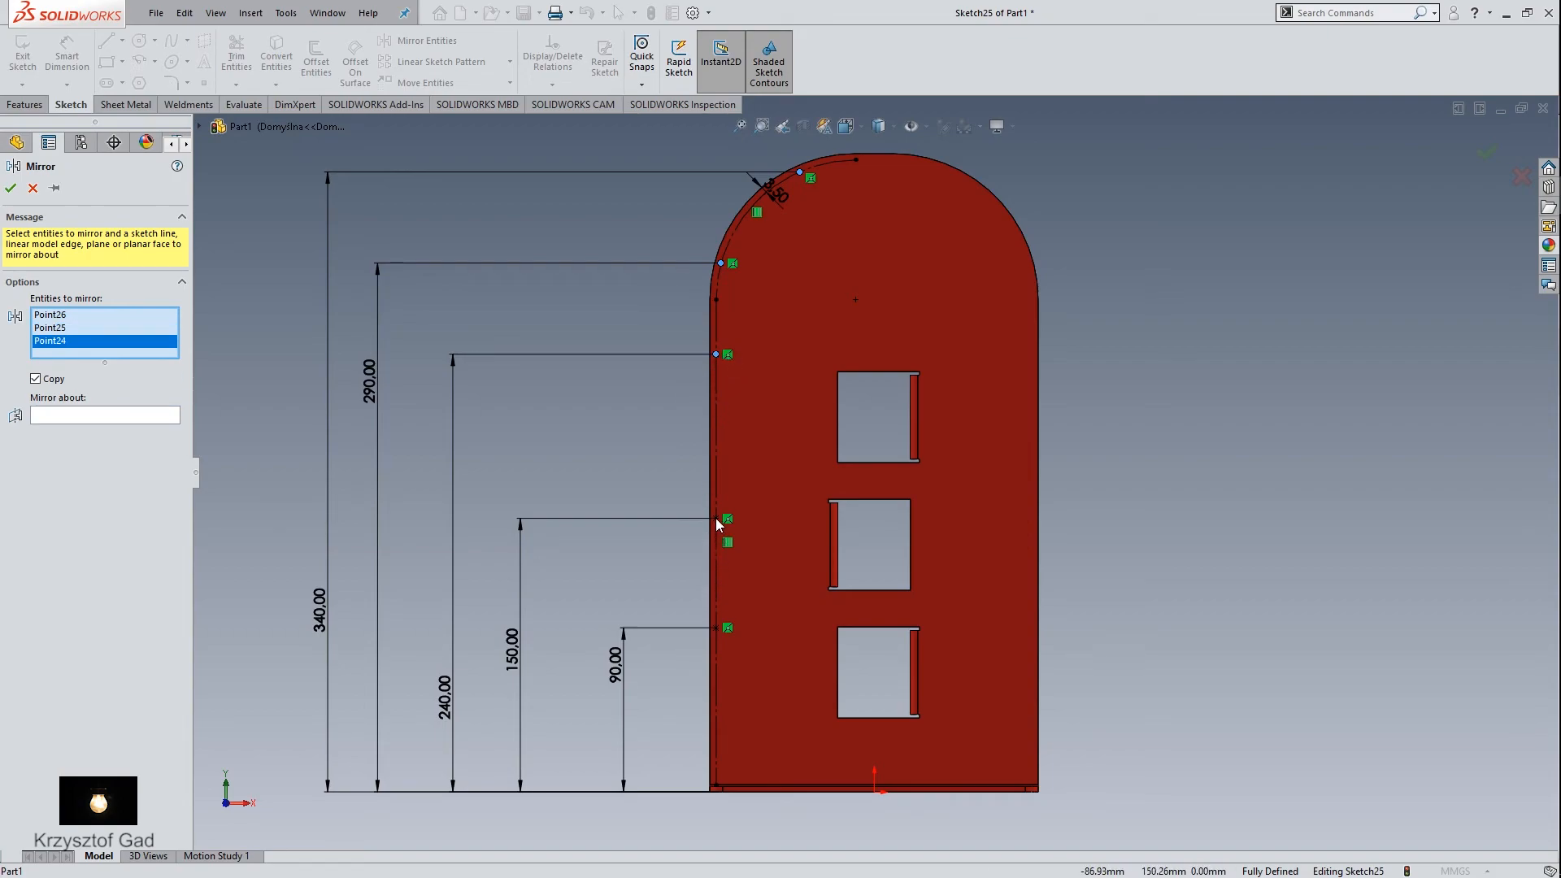
click(717, 519)
click(716, 629)
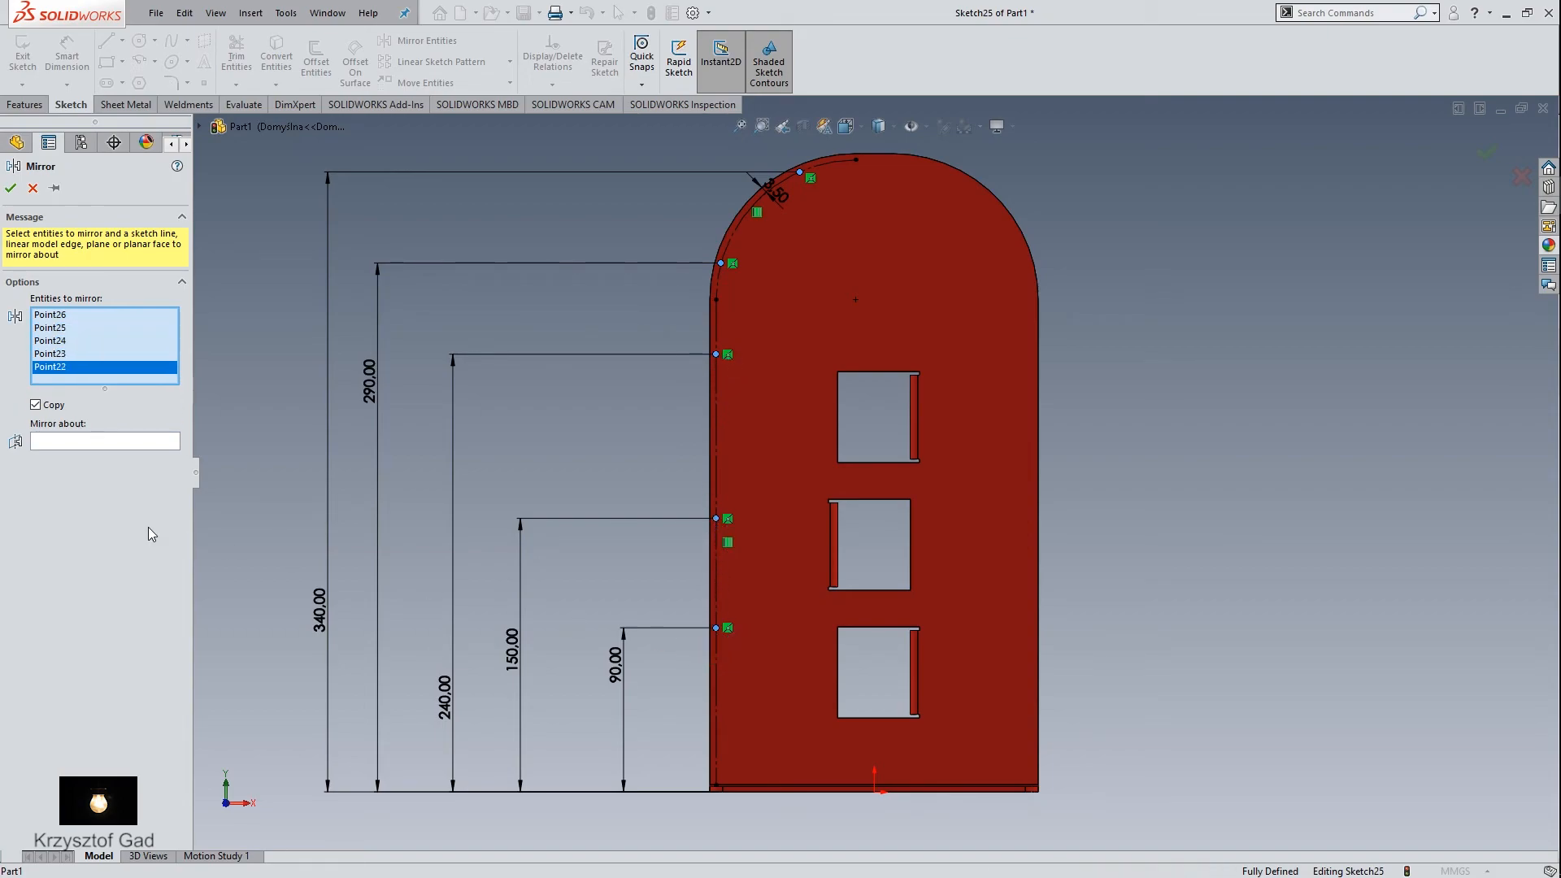
click(96, 443)
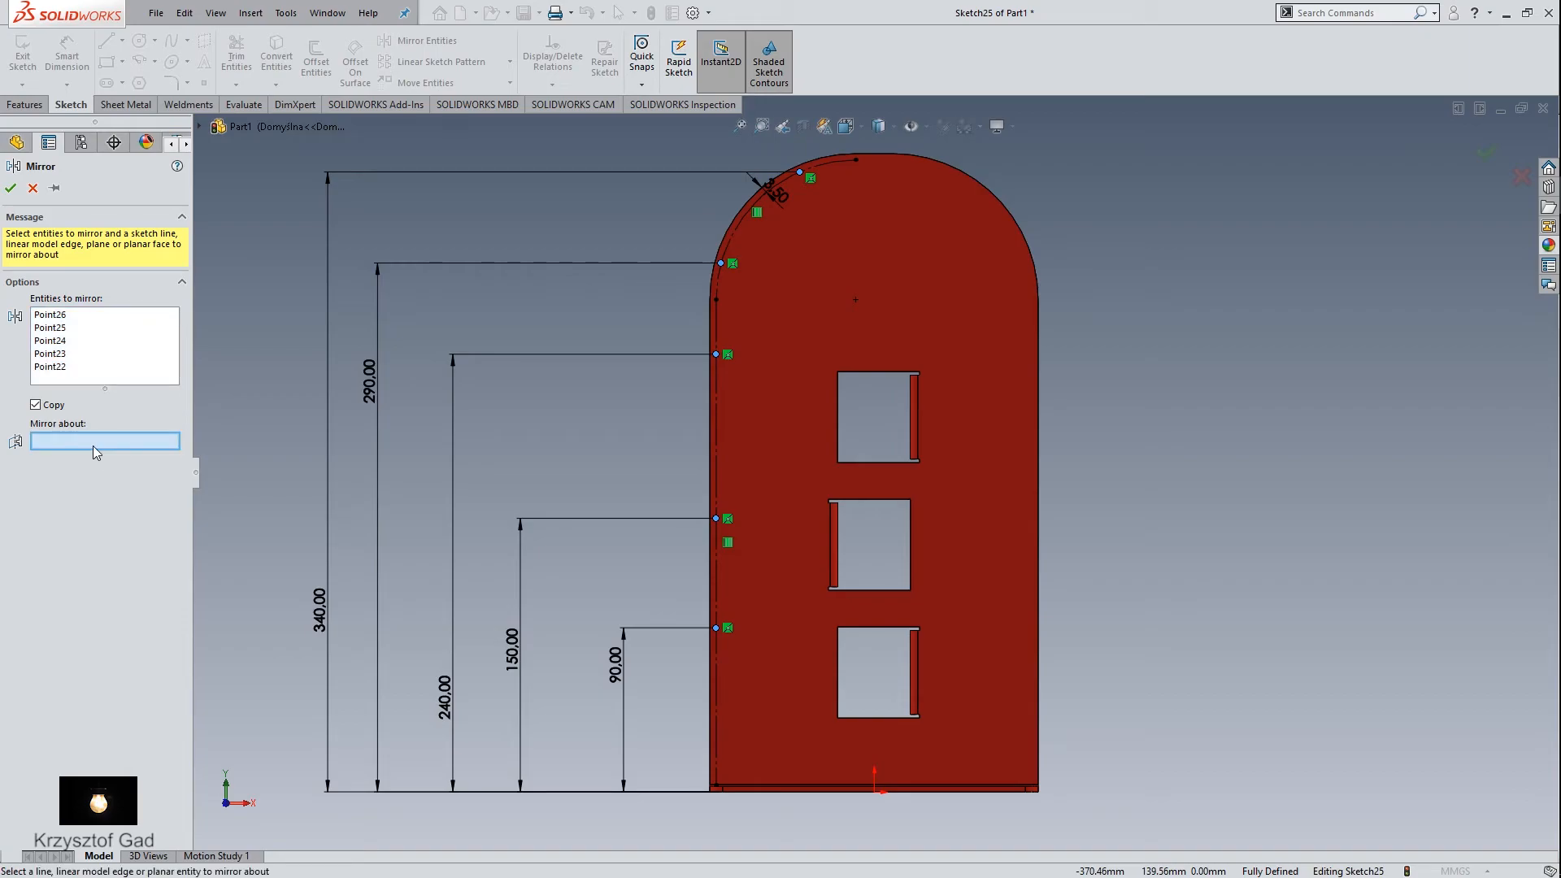
click(200, 127)
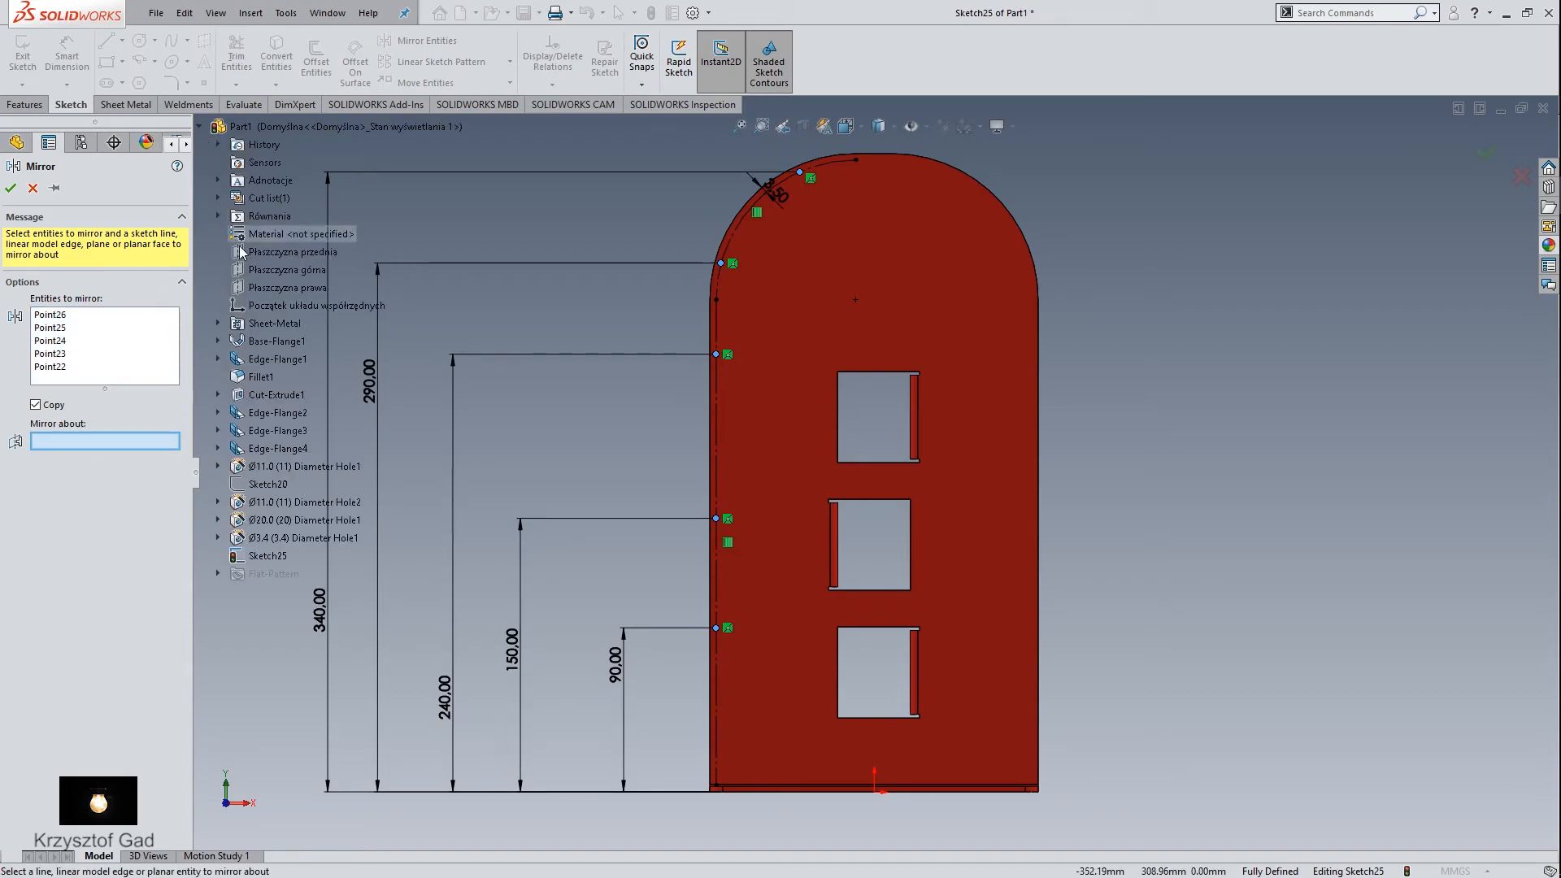
click(257, 293)
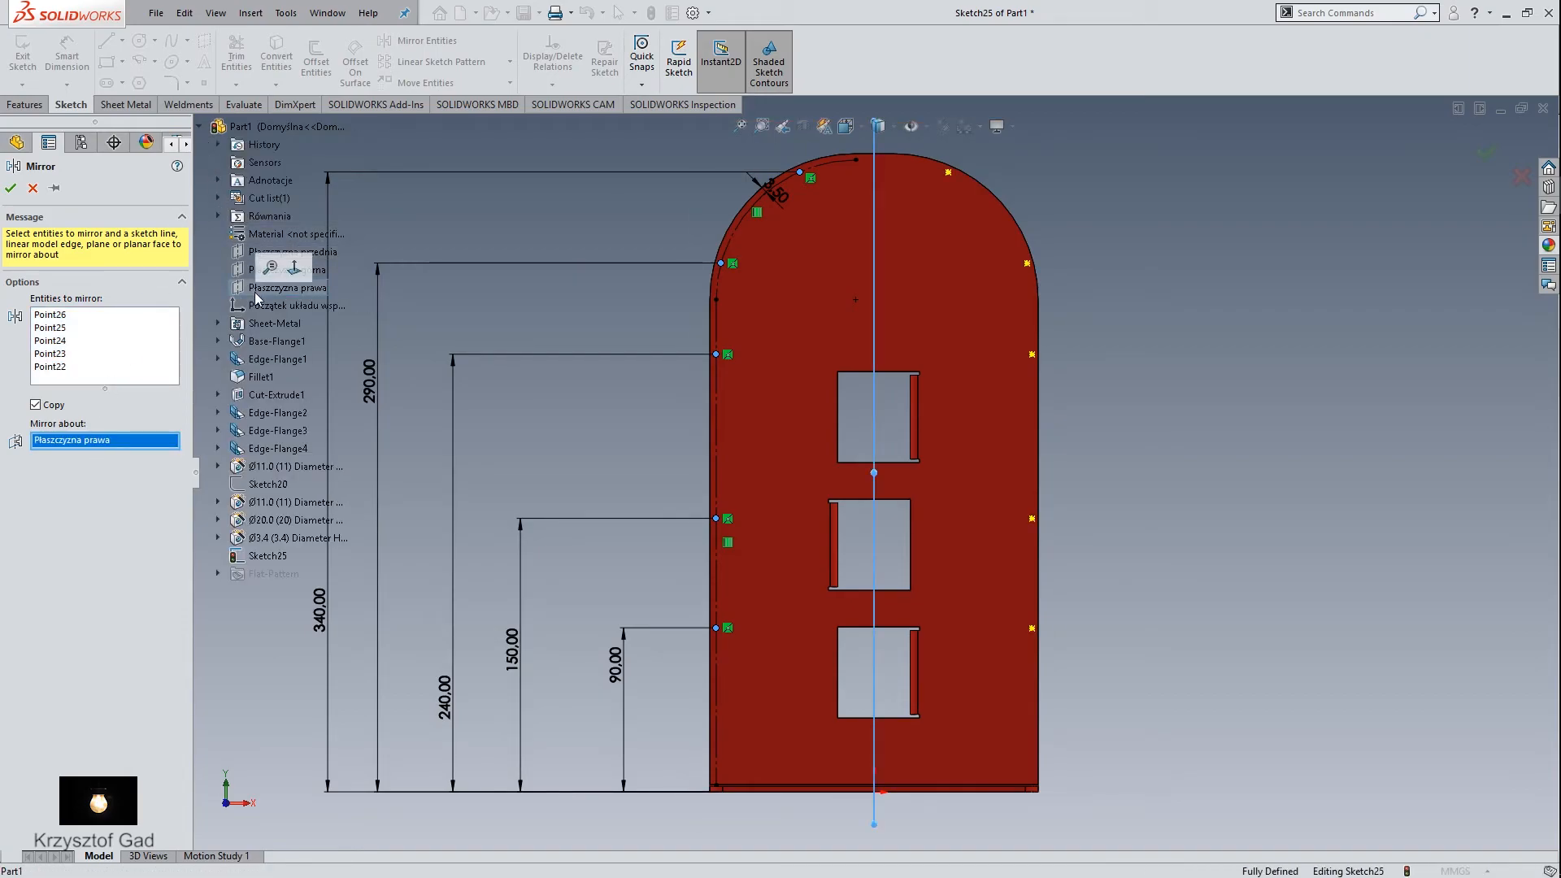
click(11, 188)
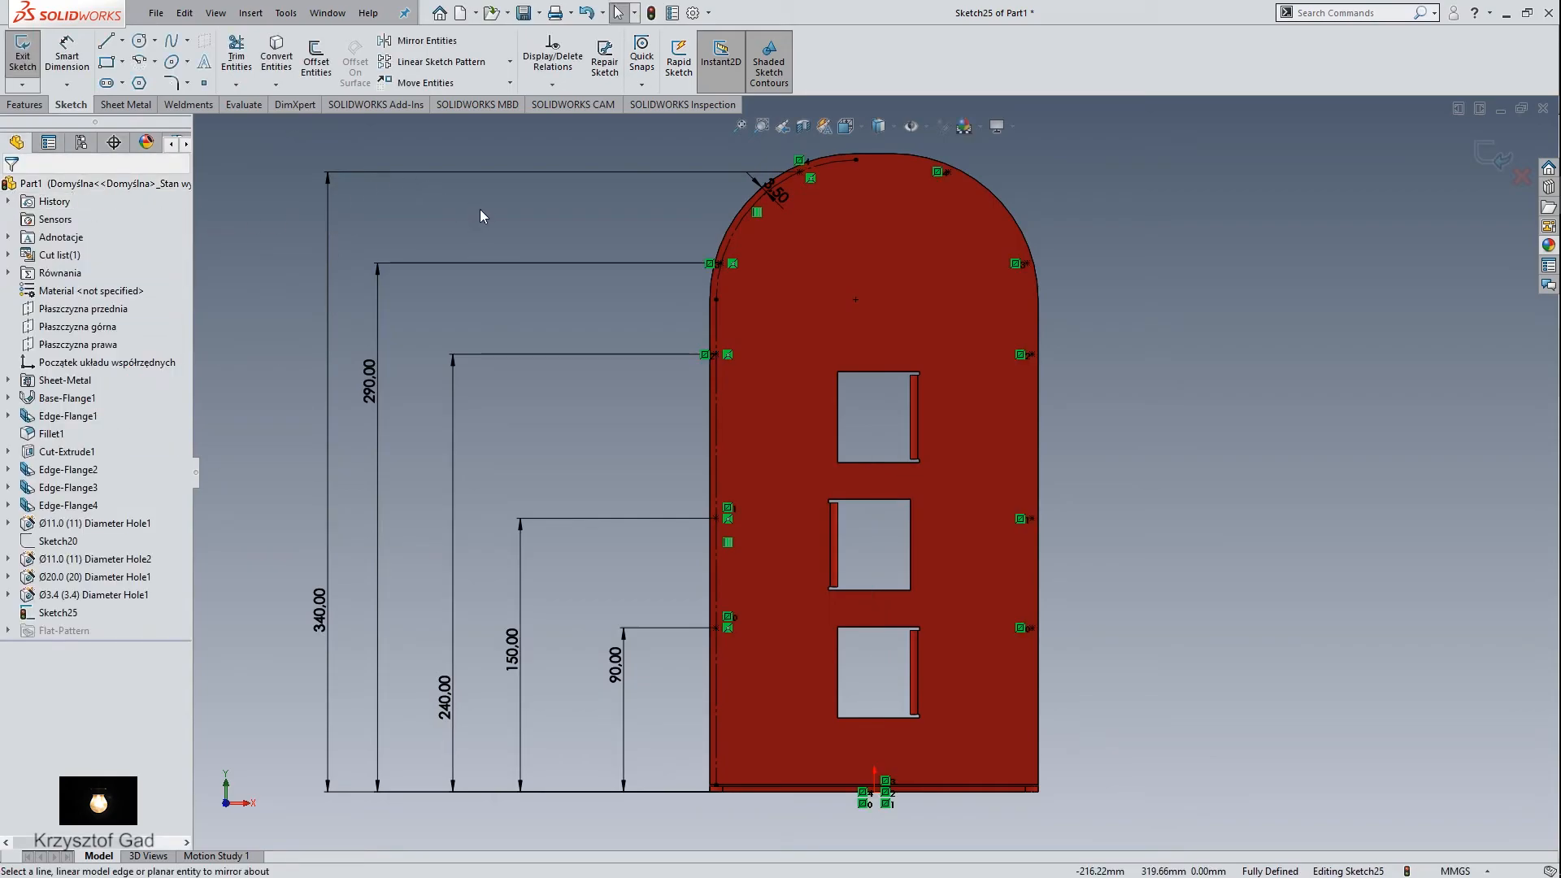
click(1492, 155)
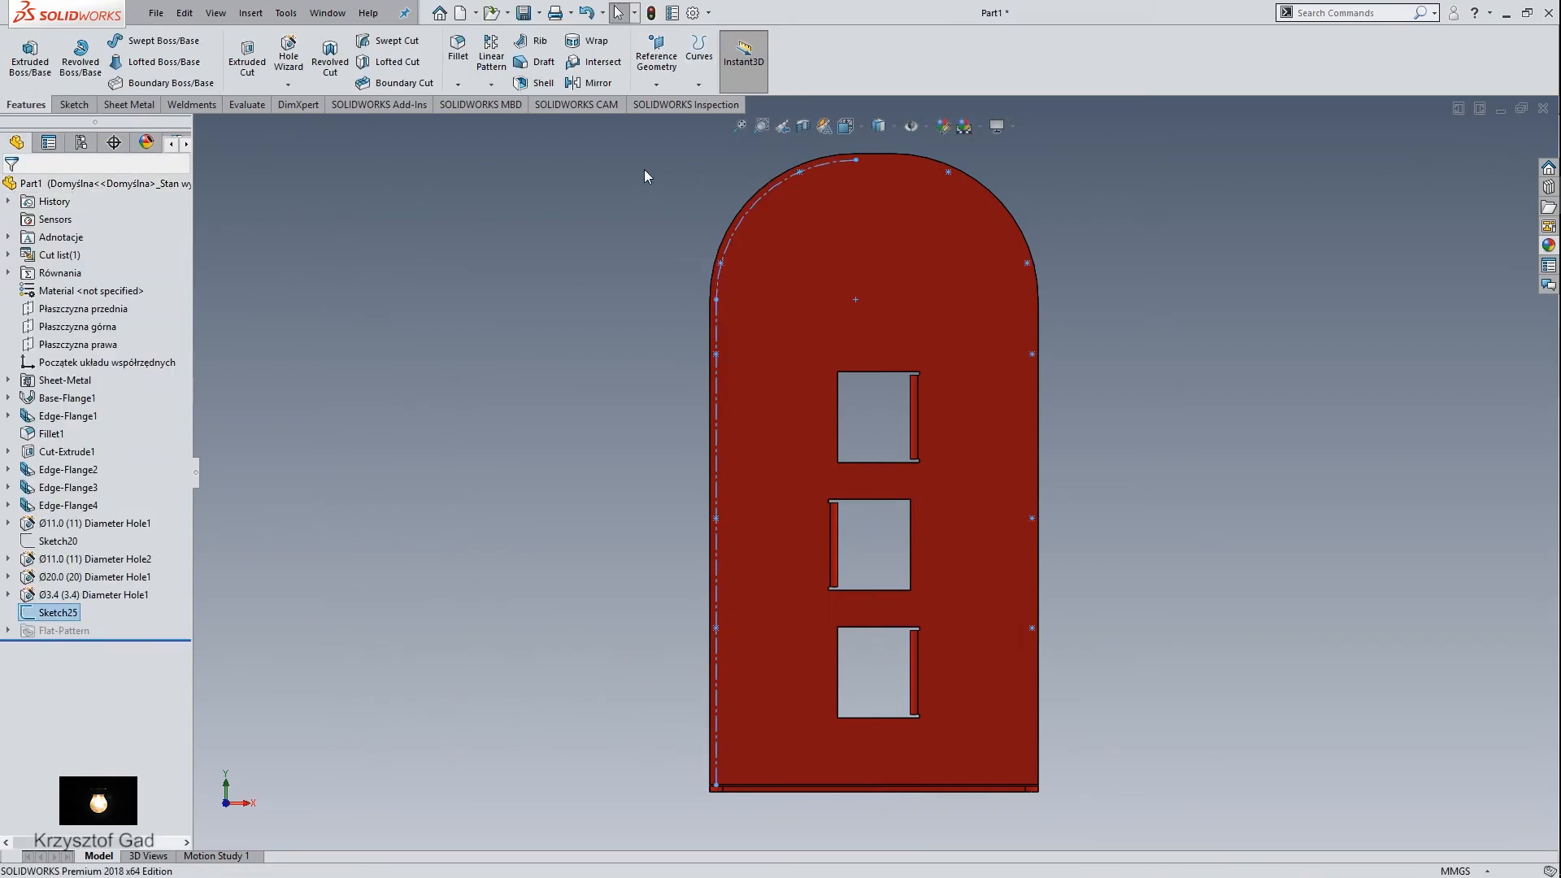
Step: Drill Ø3.4 ISO through-all holes at the ten layout points along the upright plate's edges, positioned with a 3D sketch
click(289, 56)
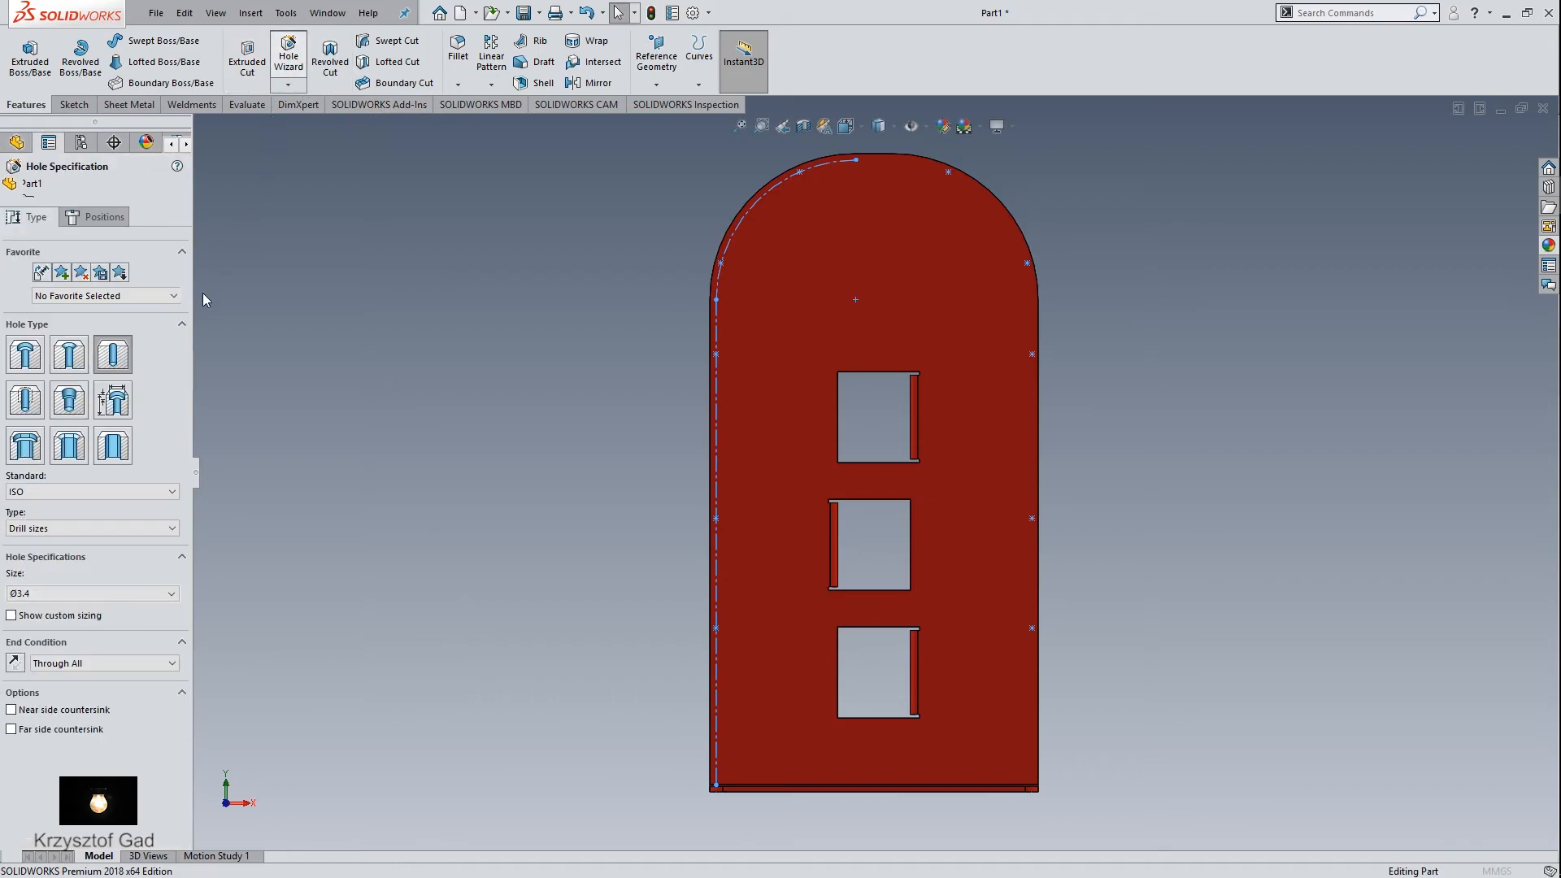
click(86, 221)
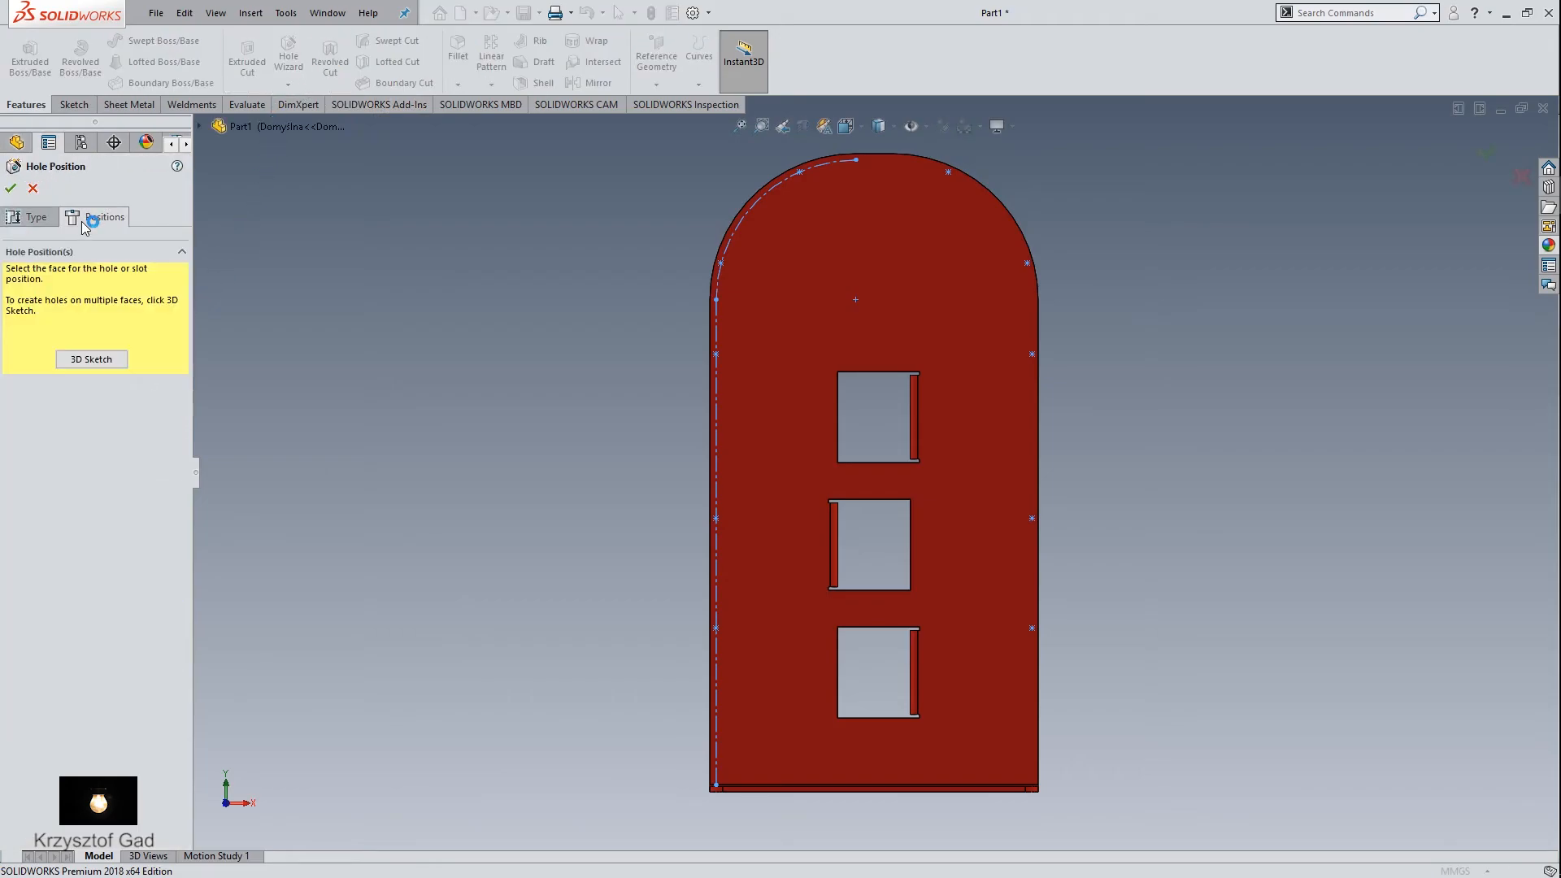
click(92, 360)
click(716, 629)
click(715, 355)
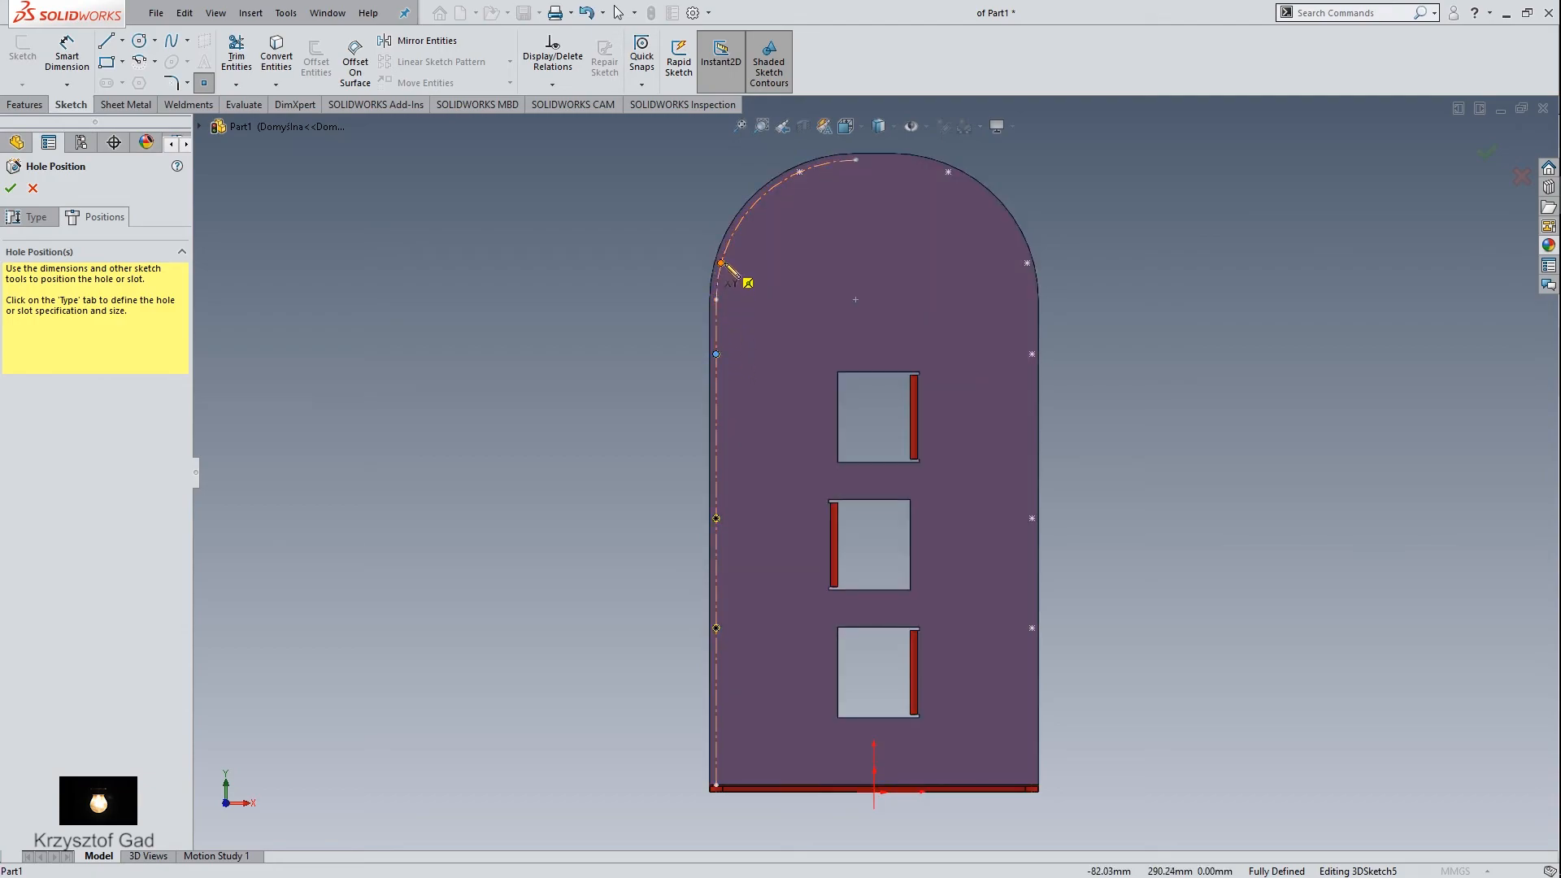
click(721, 263)
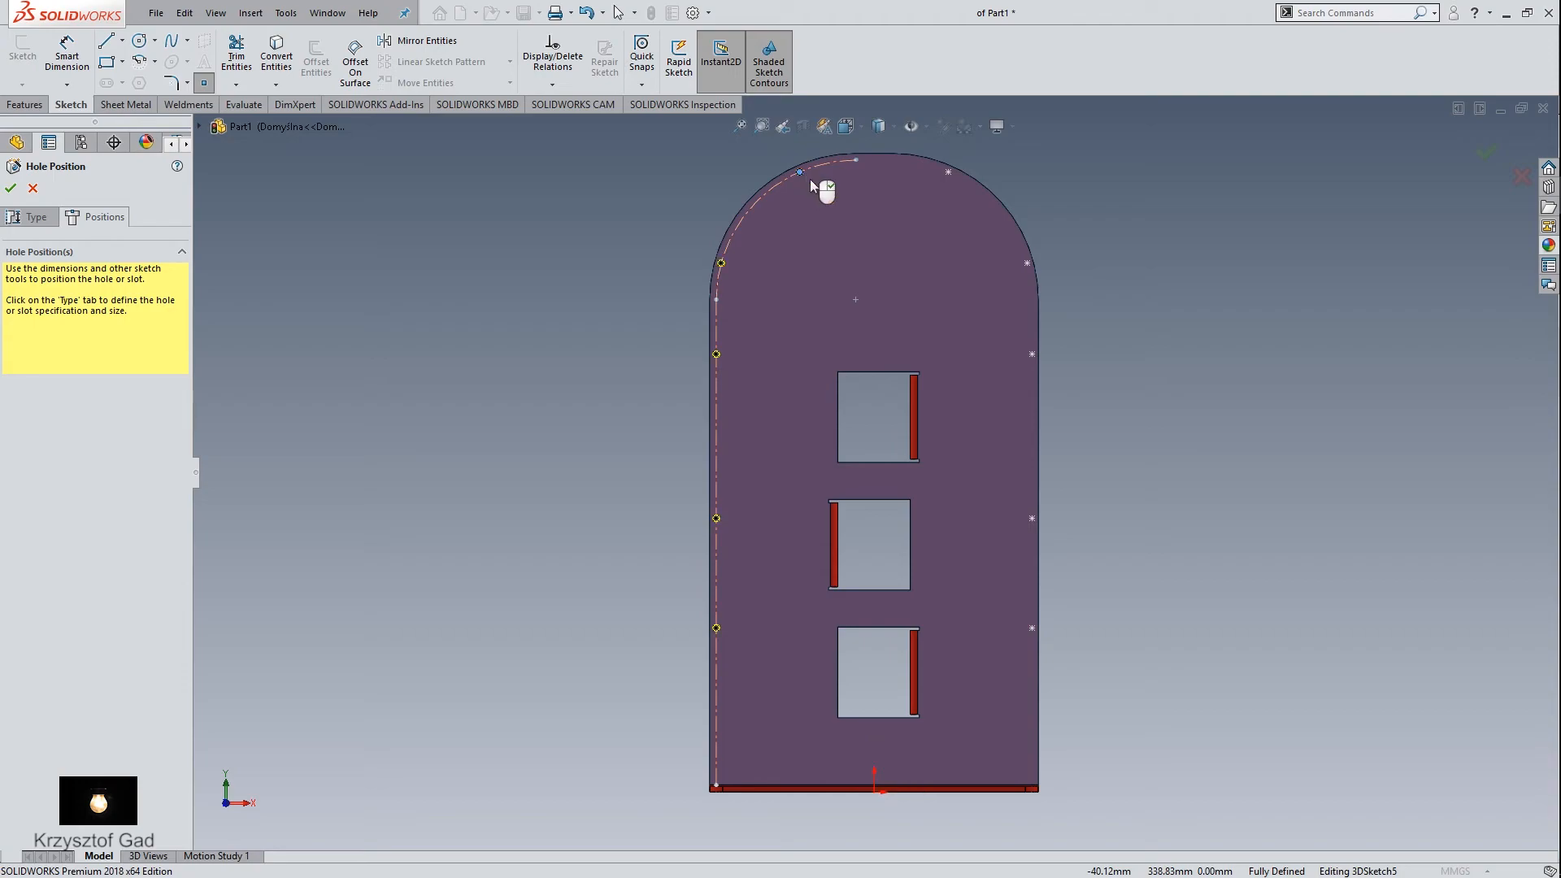
click(947, 172)
click(1032, 354)
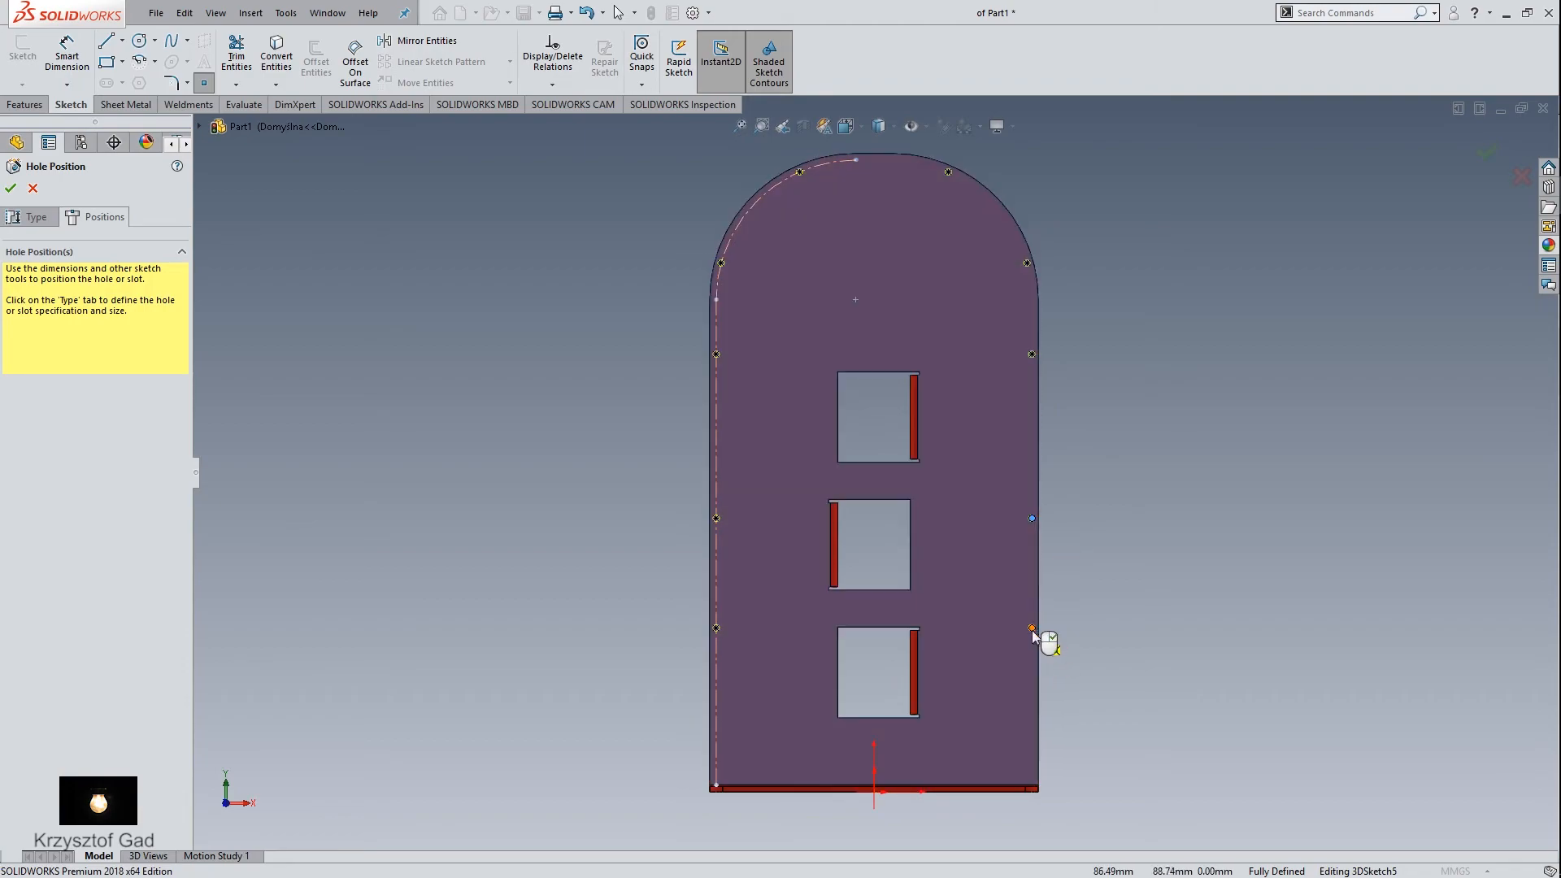
click(1491, 165)
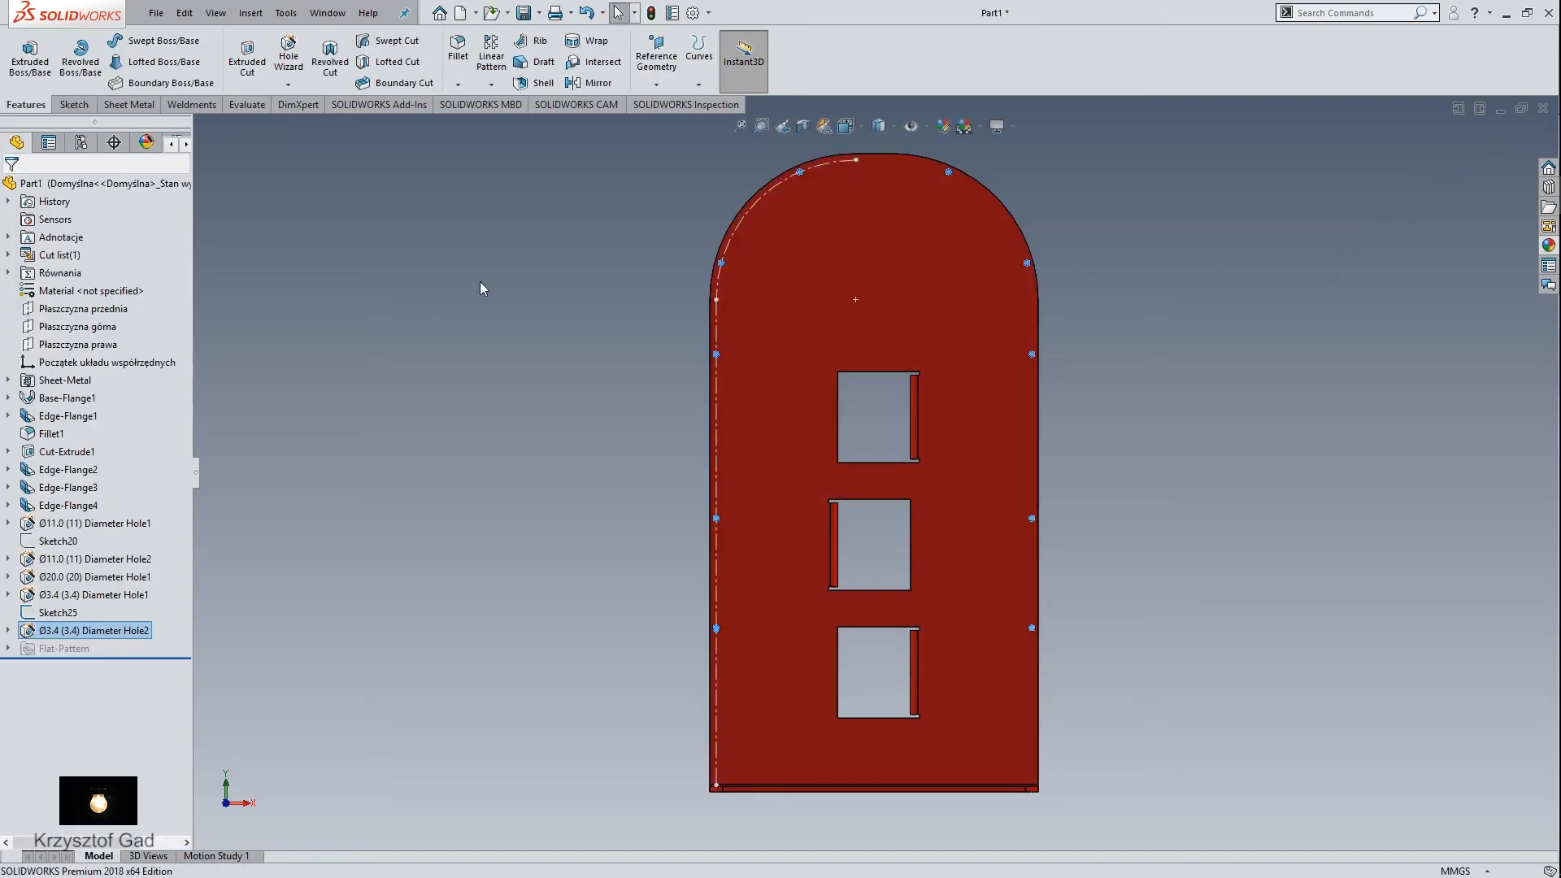
click(479, 291)
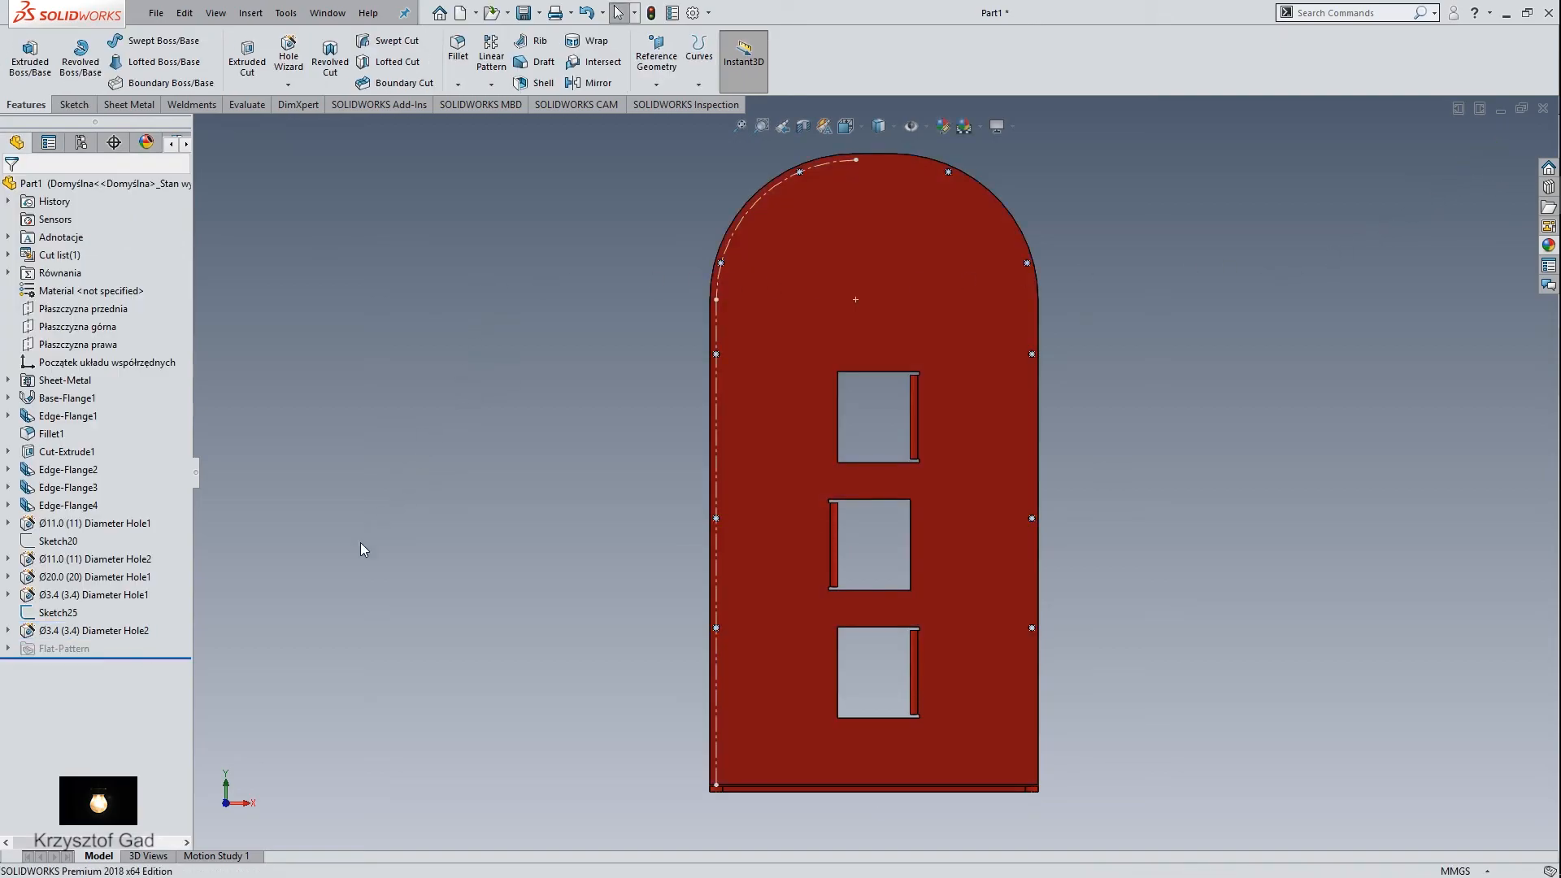
Step: Hide Sketch25, the edge-hole layout sketch on the upright plate
click(139, 630)
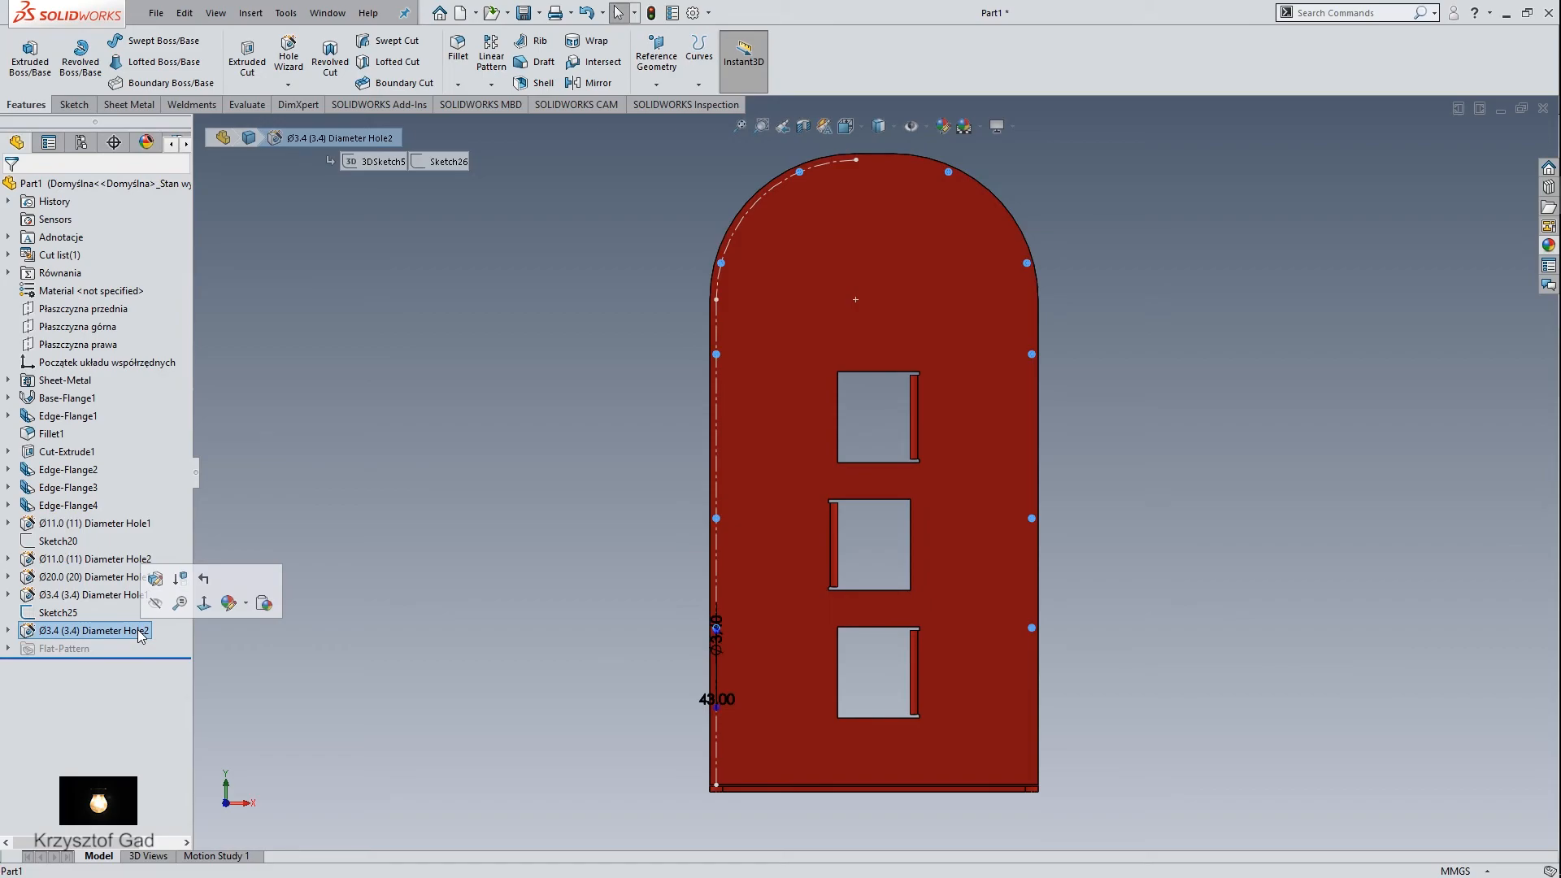
click(71, 614)
click(84, 587)
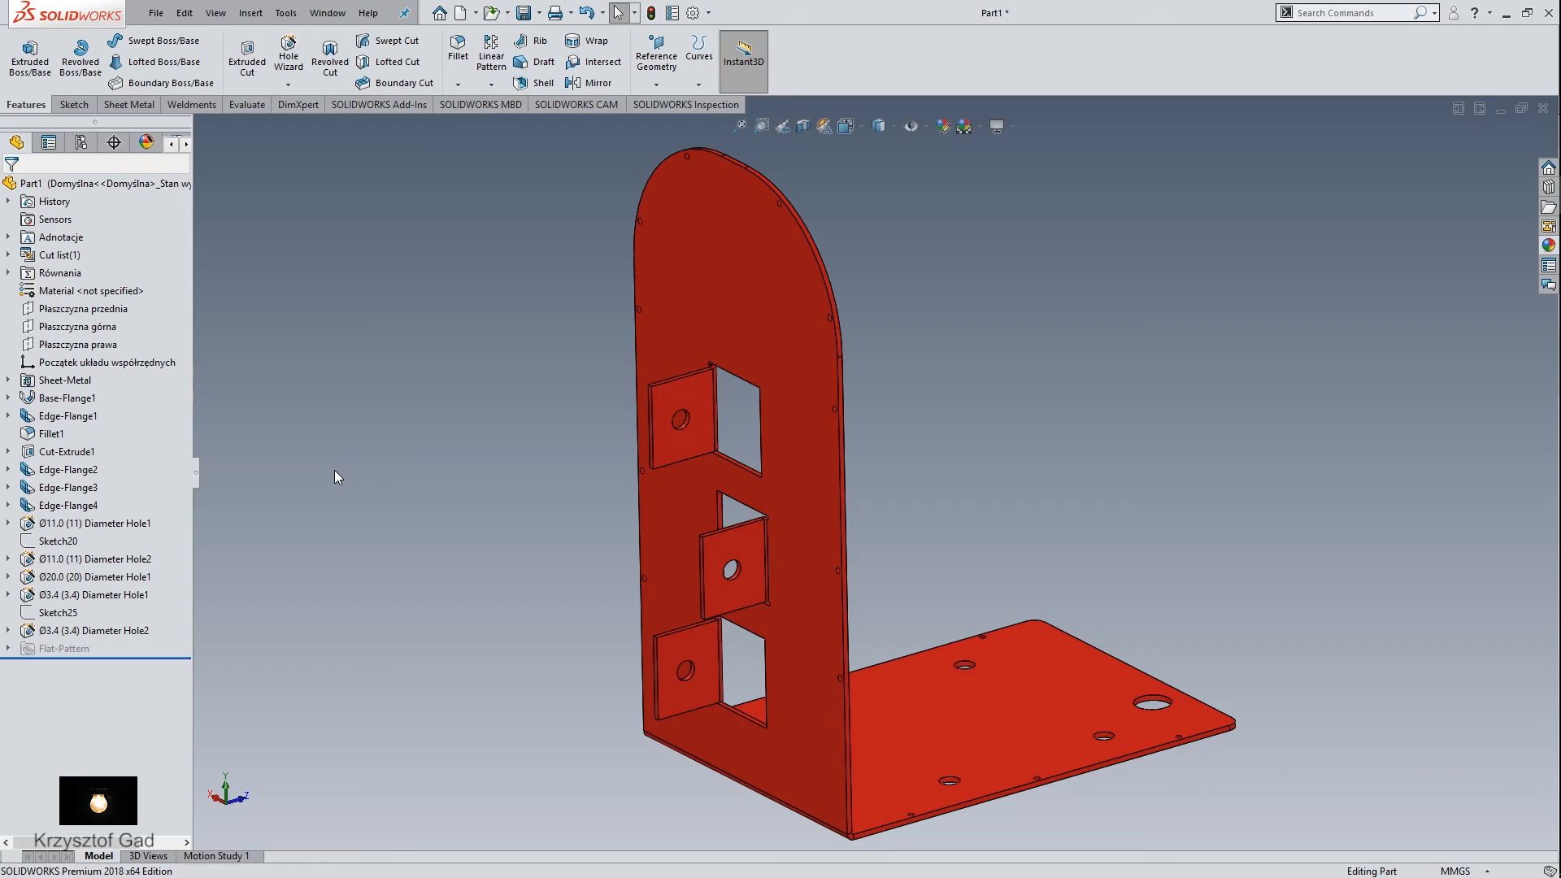
Step: Start an ISO drill-size through-all hole with a custom 54 mm diameter and place its centre on the upright plate's upper area using a 3D sketch
click(301, 73)
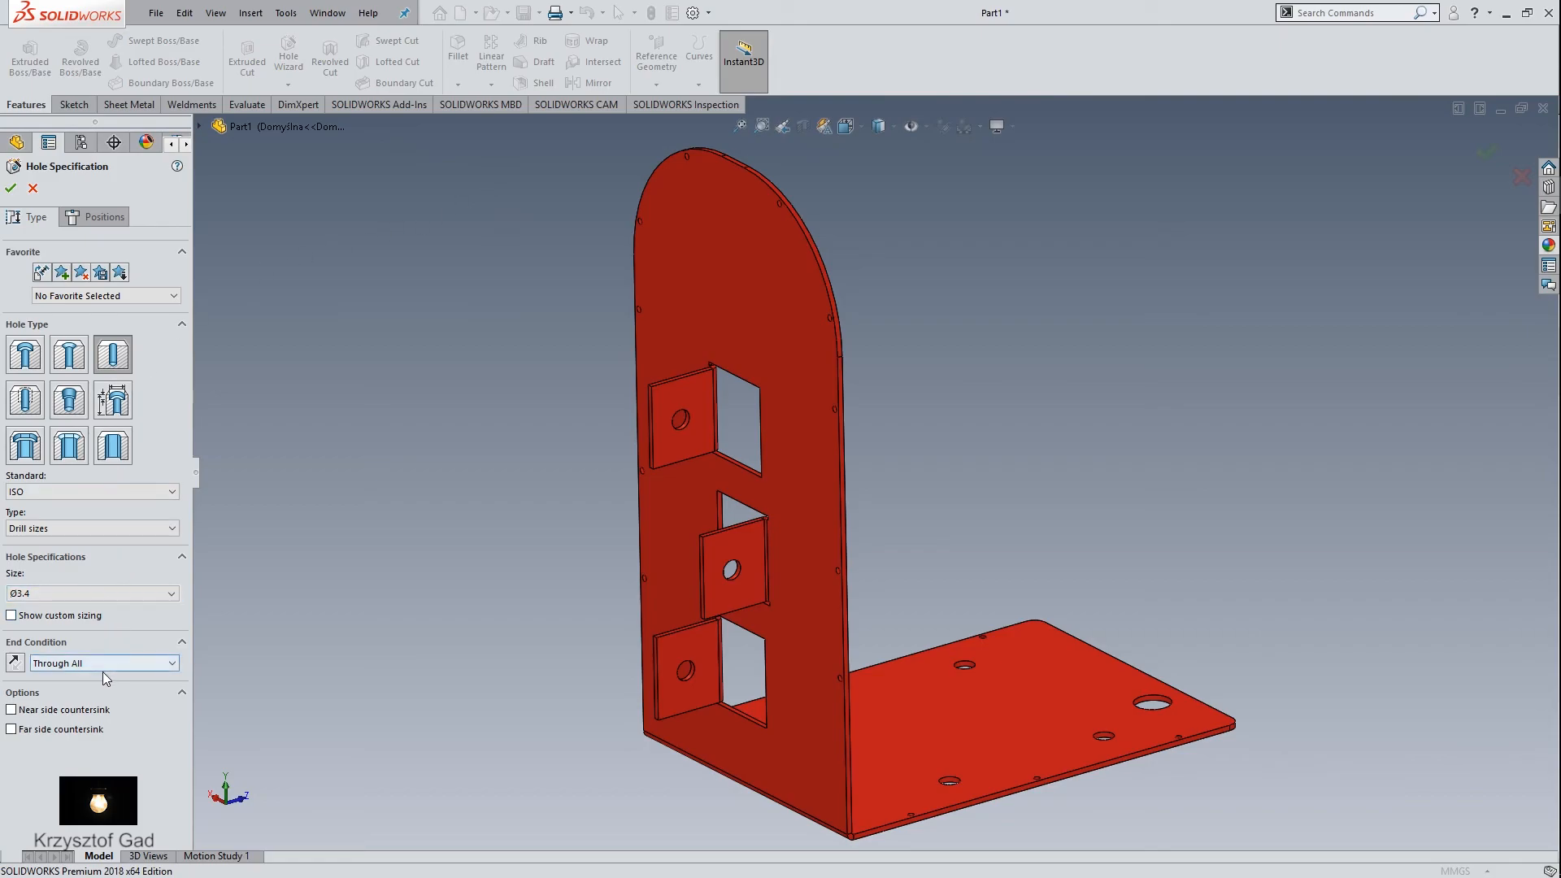
click(96, 616)
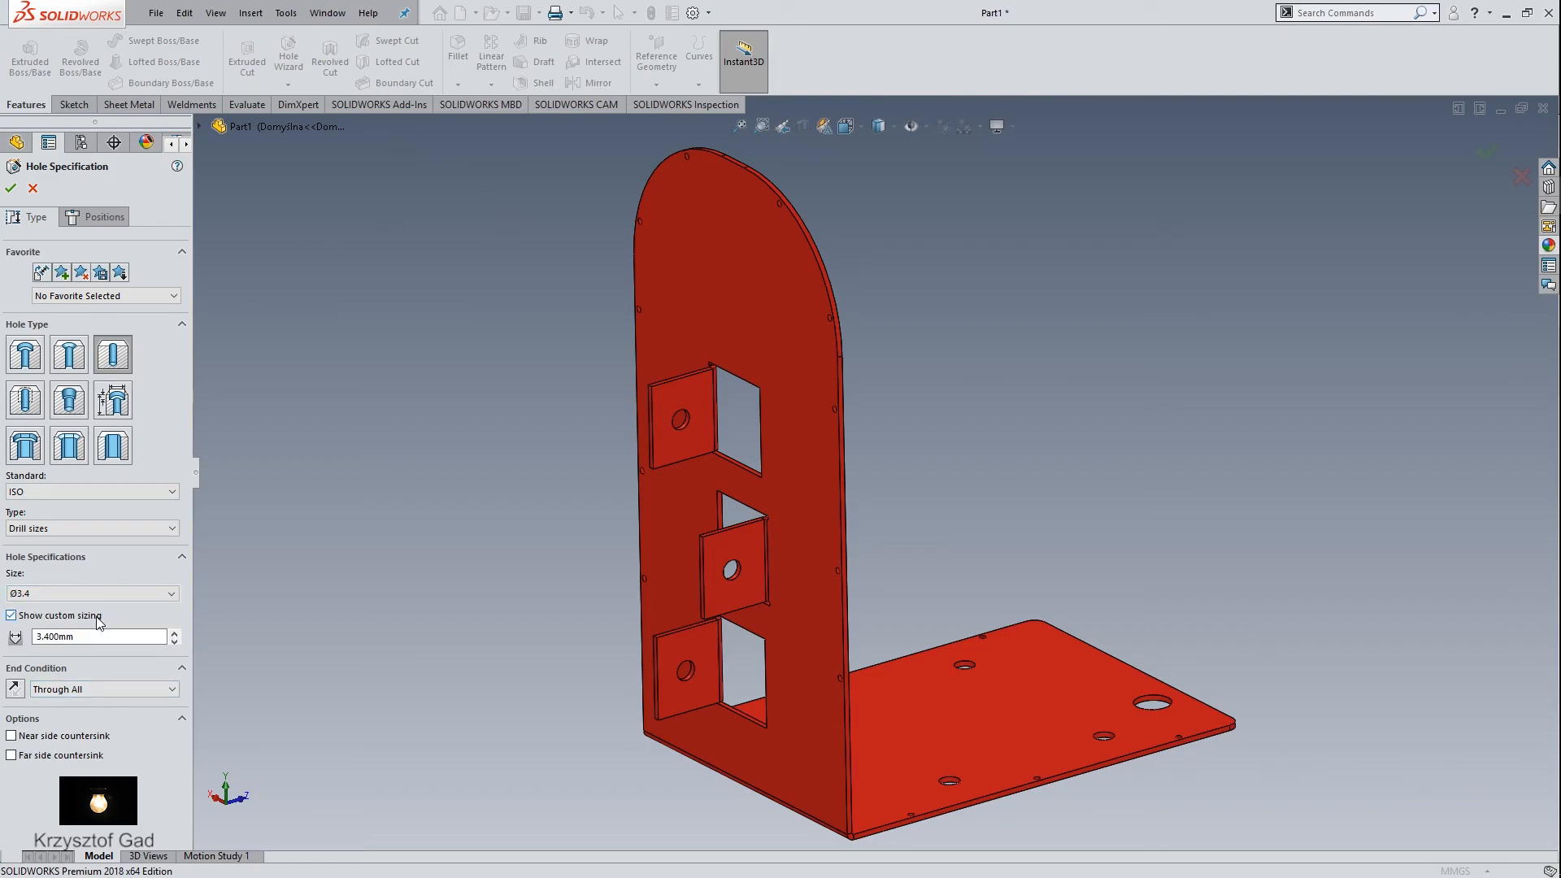
drag(75, 637, 42, 639)
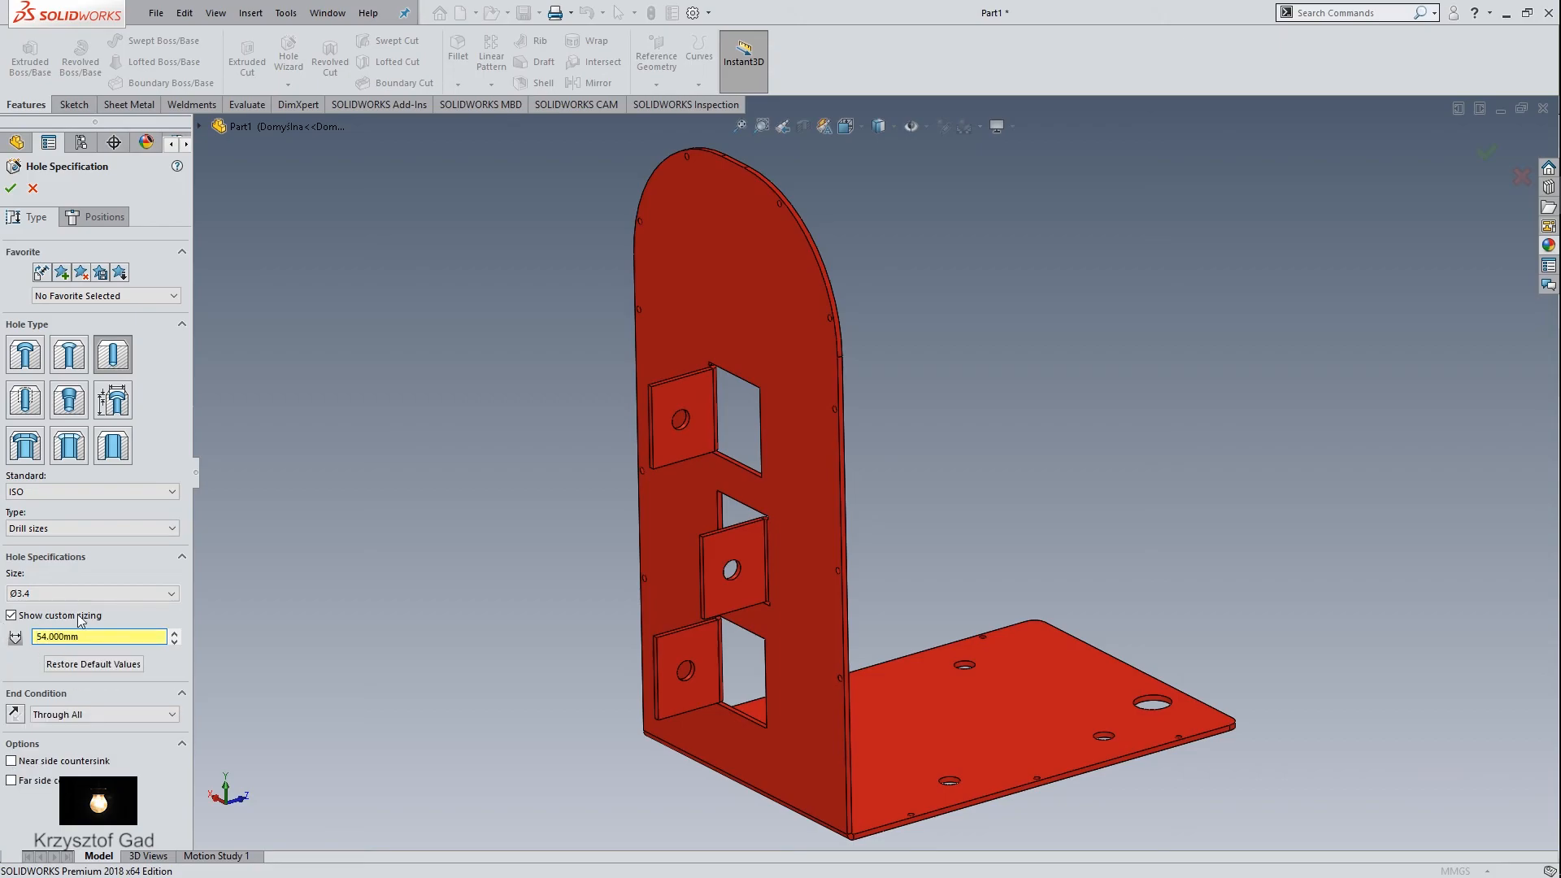
click(106, 218)
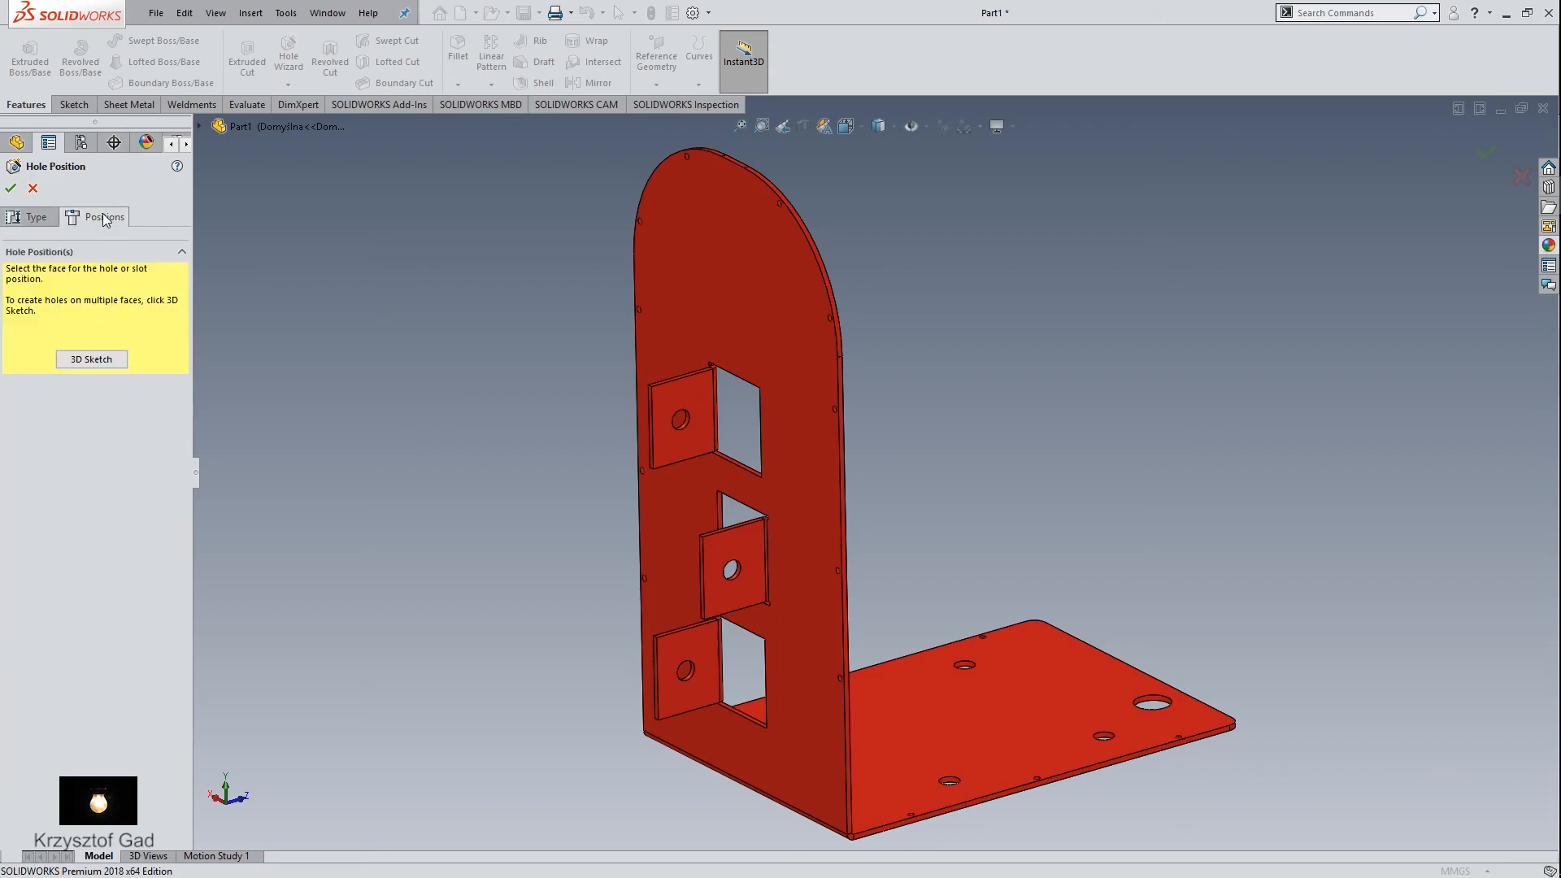
click(91, 358)
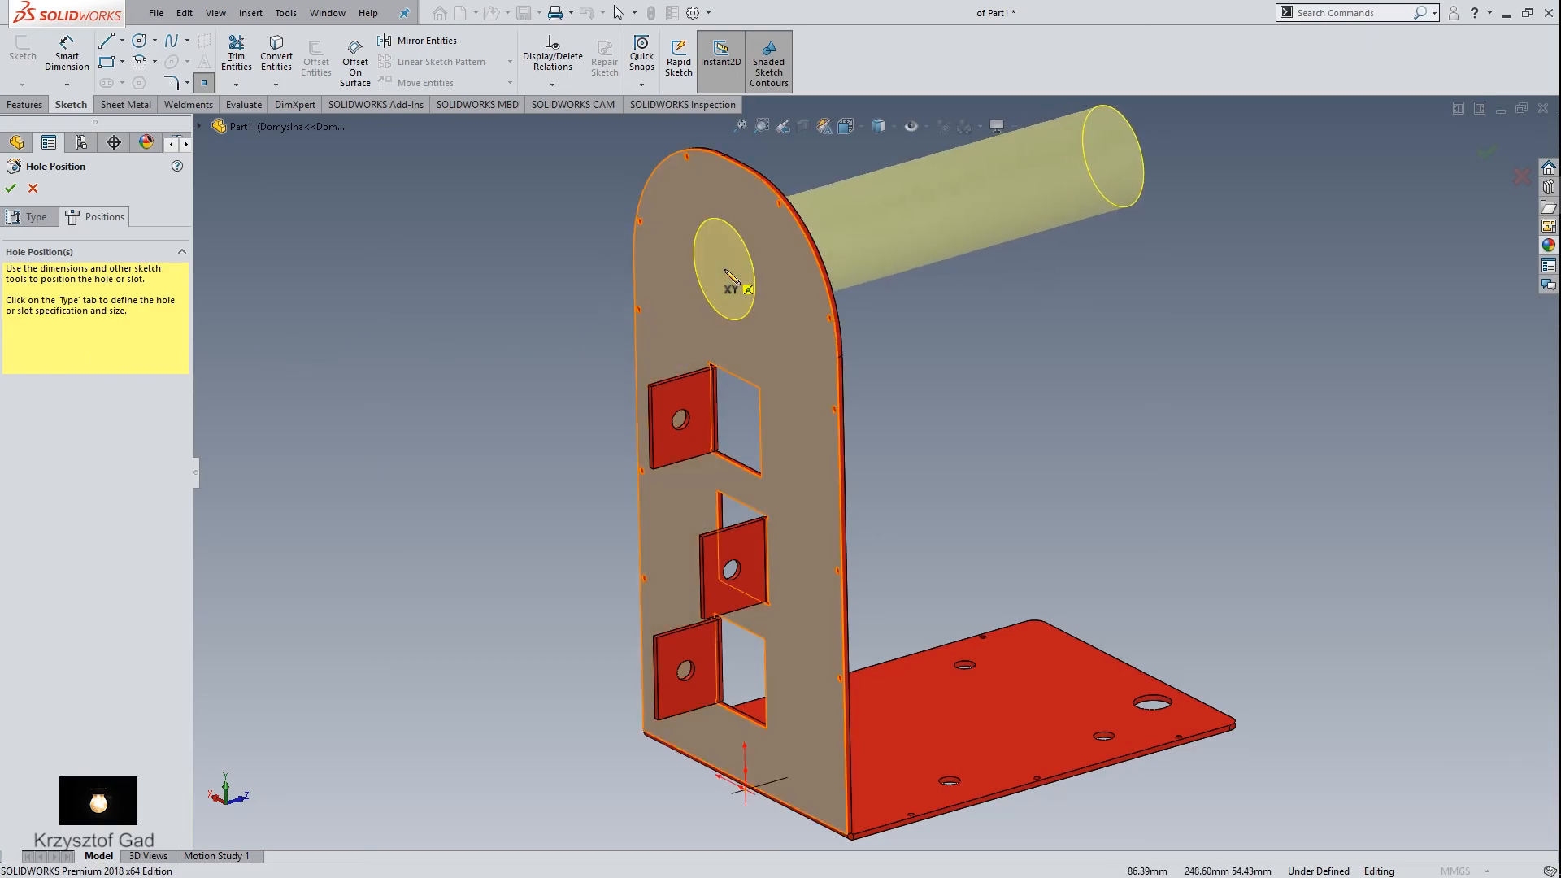
click(725, 269)
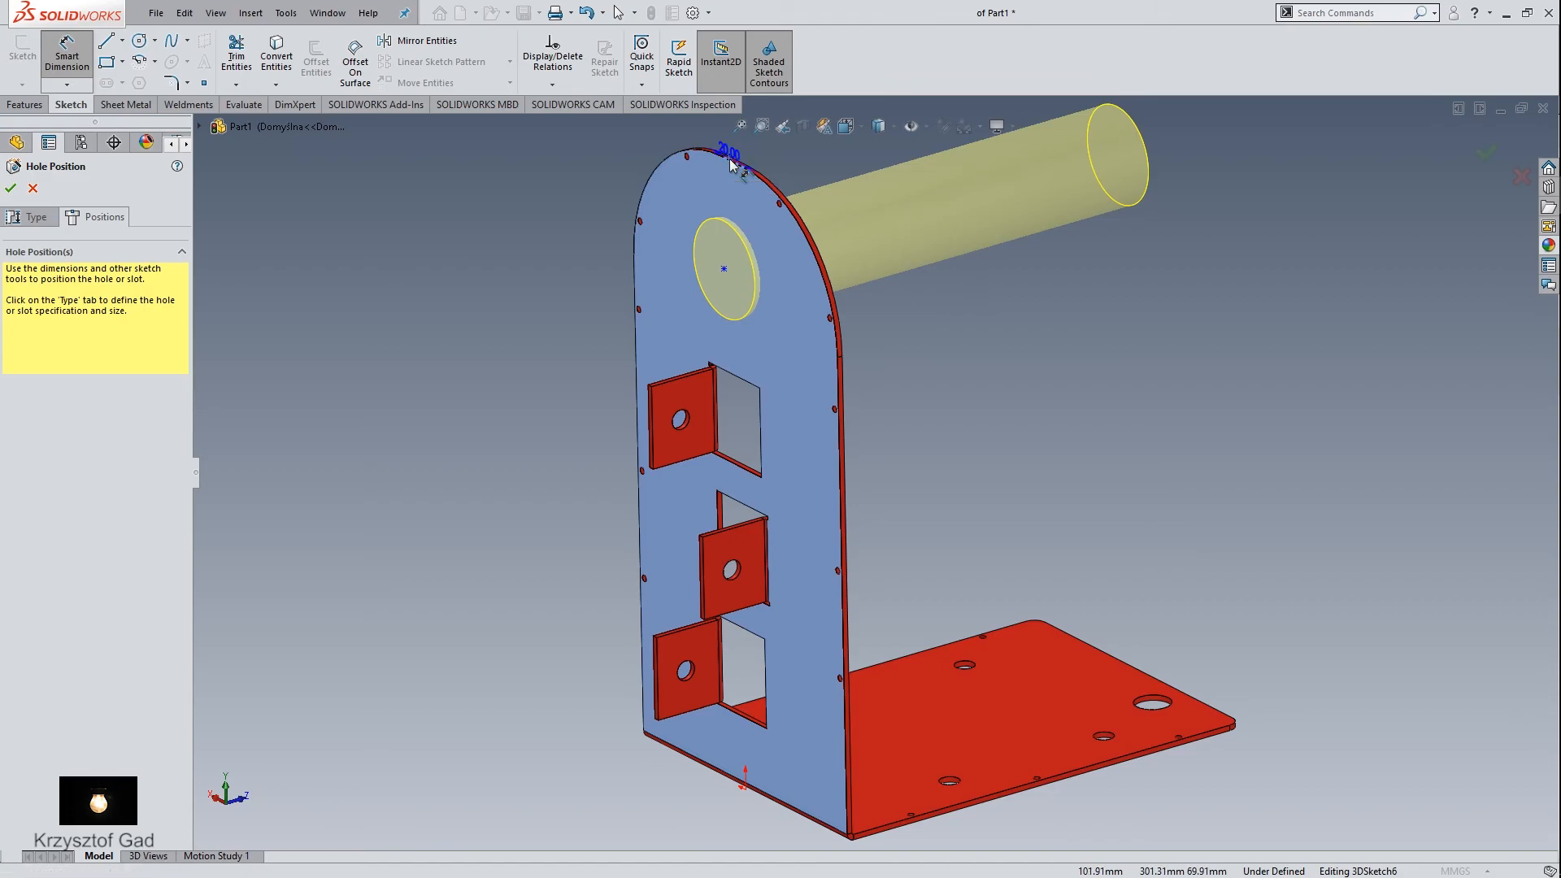
Step: Dimension the large hole's centre 79.5 mm below the upright plate's top edge
click(726, 270)
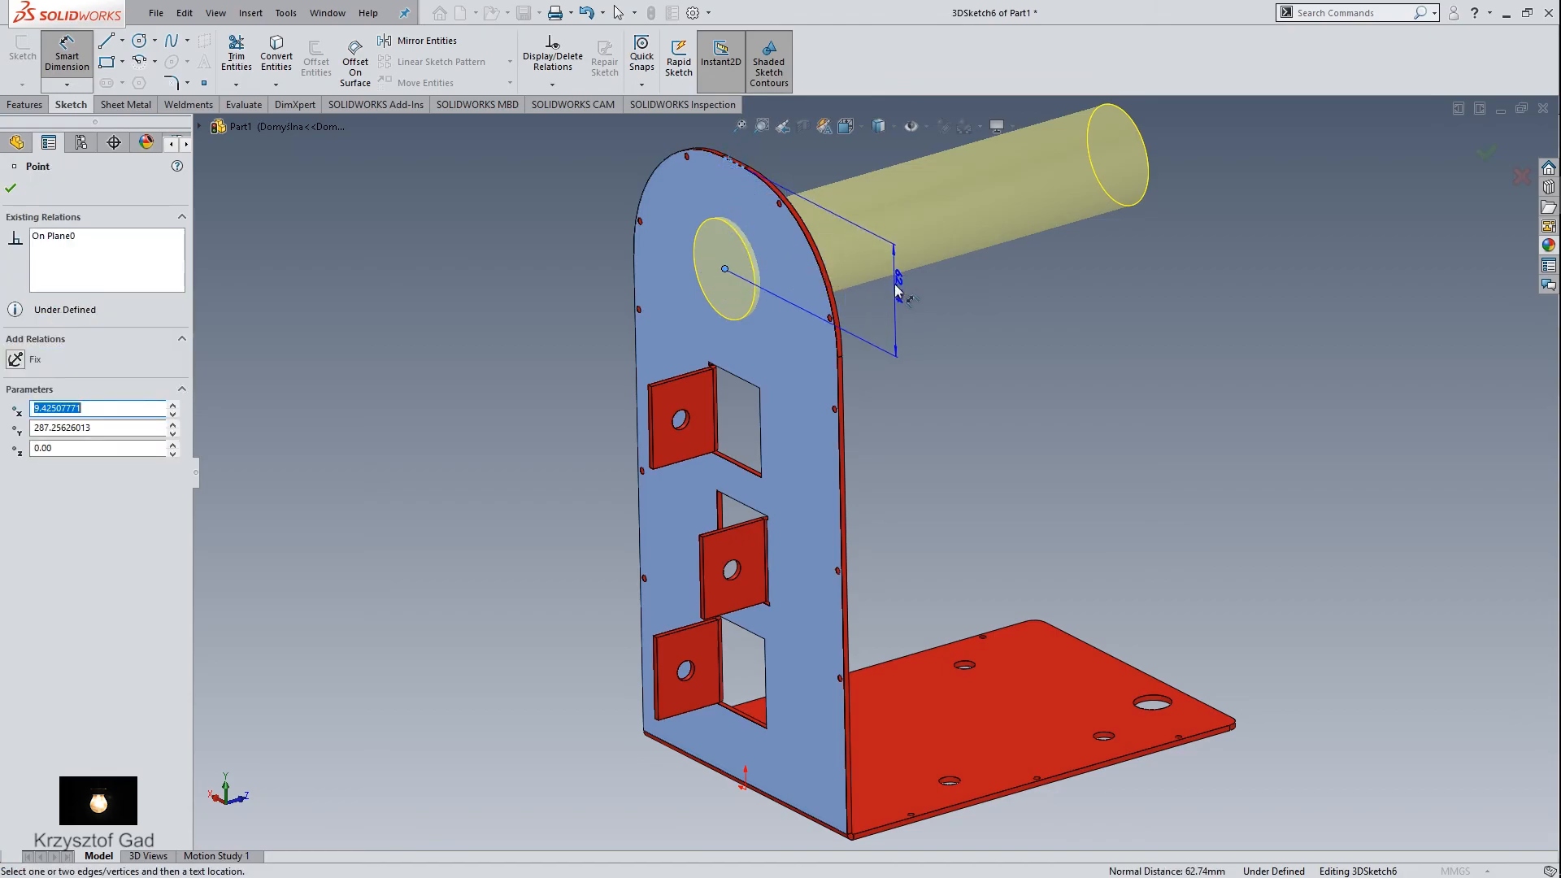
click(900, 298)
text(79,)
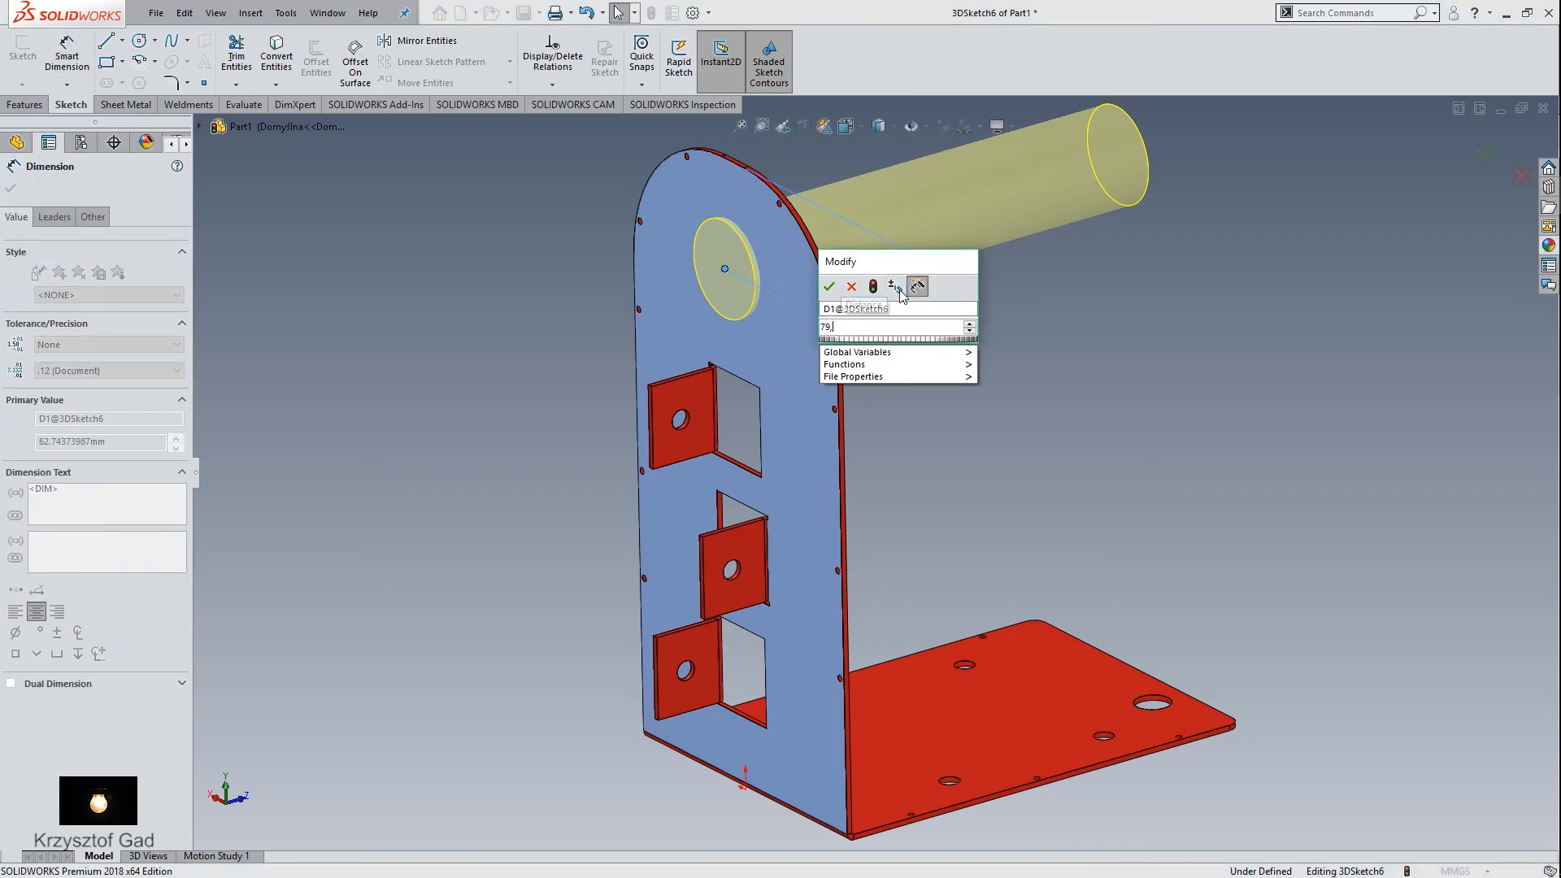
text(5)
key(Return)
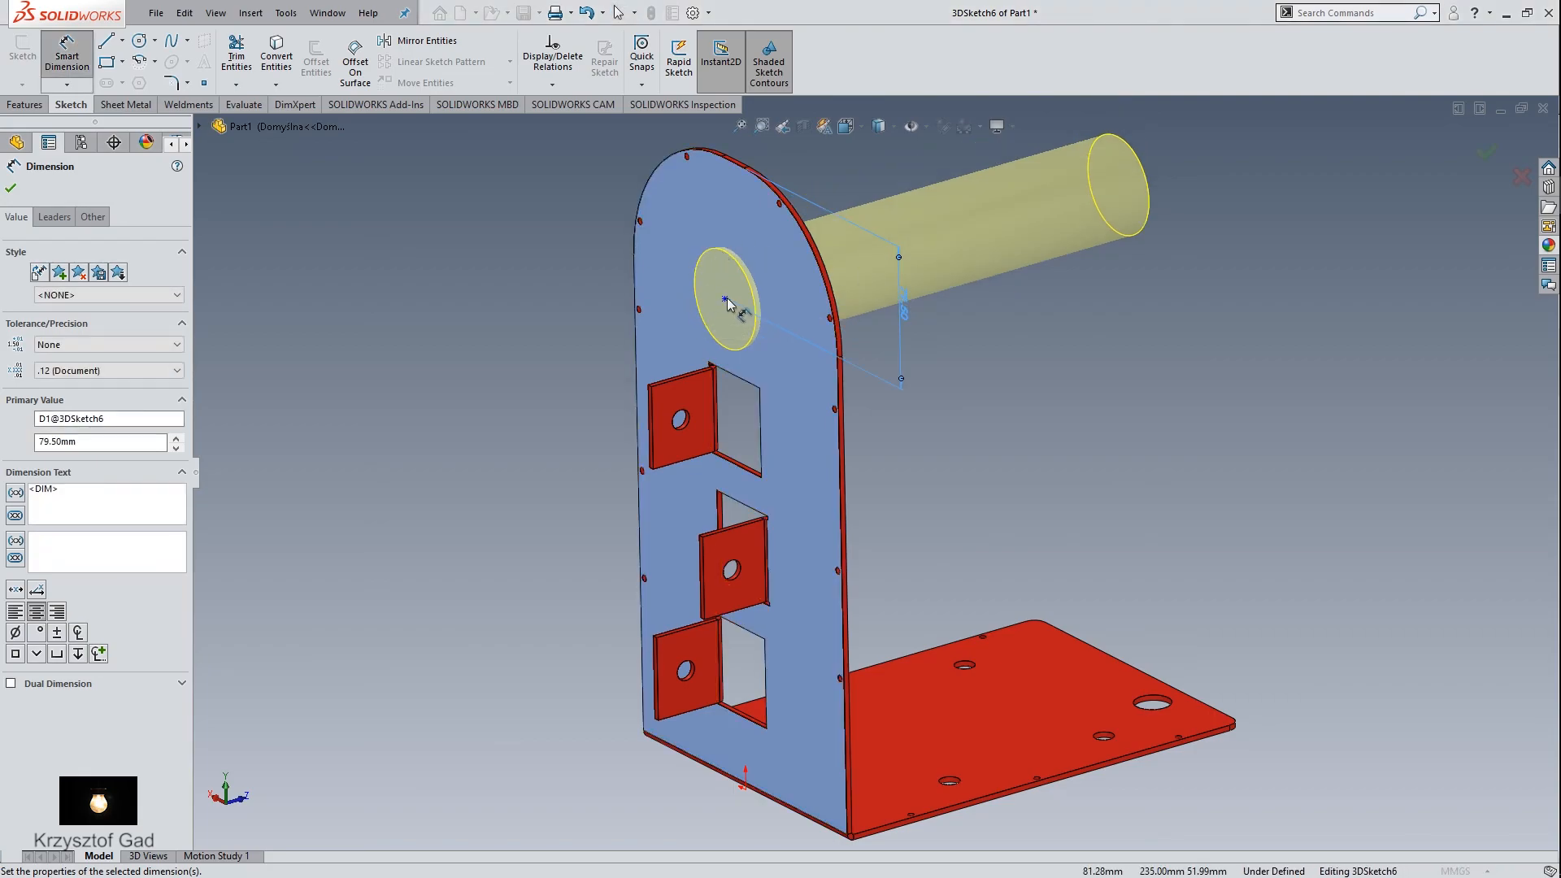
Step: Dimension the large hole's centre 90 mm from the upright plate's left straight edge and finish the hole
click(724, 299)
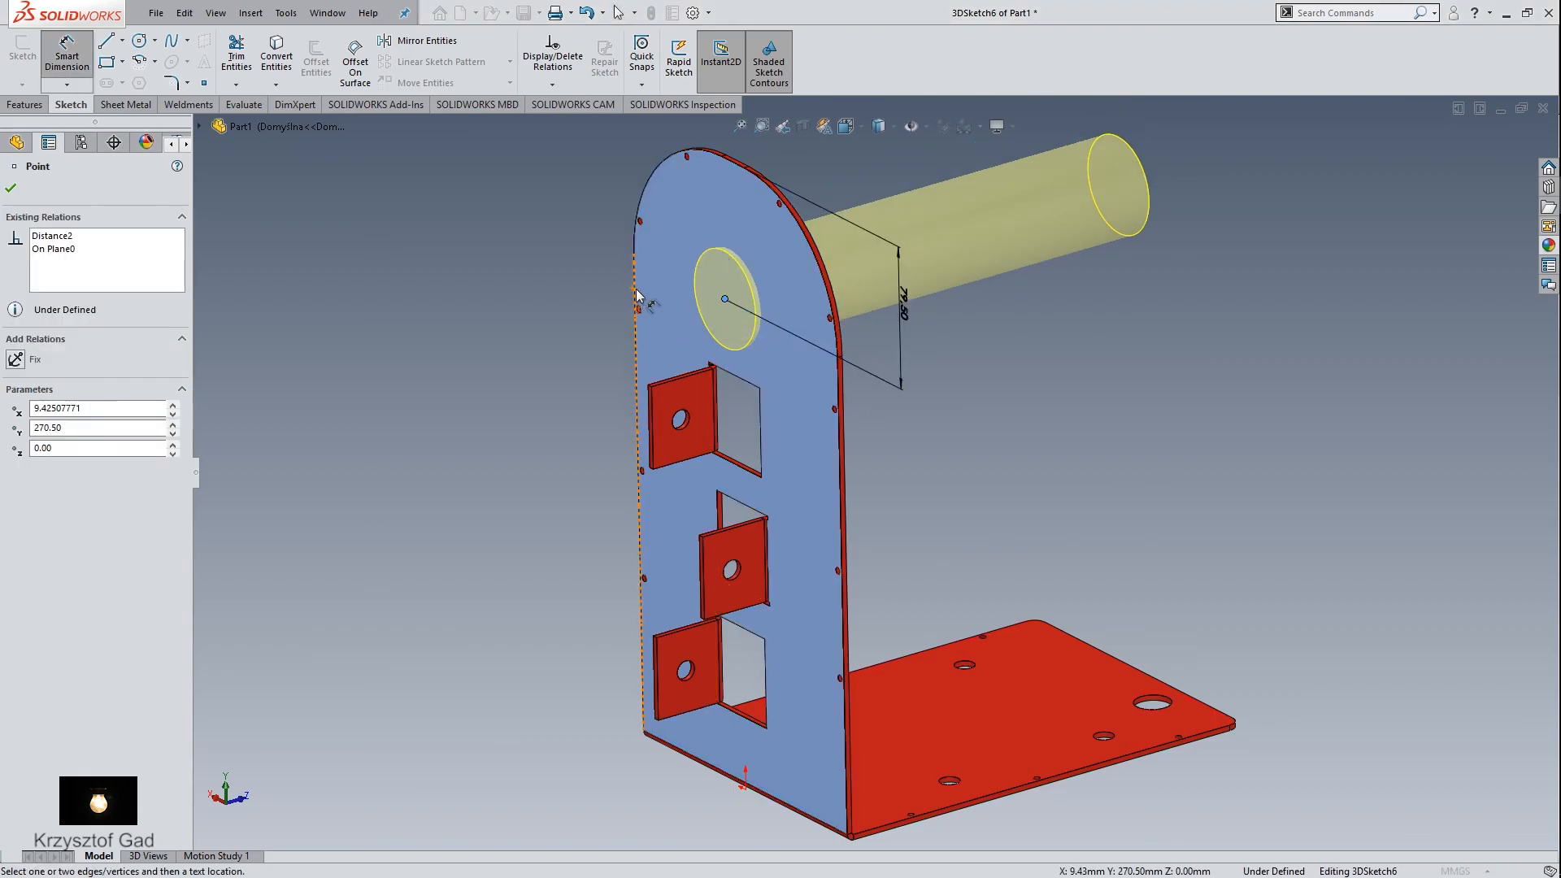
click(626, 295)
text(90)
key(Return)
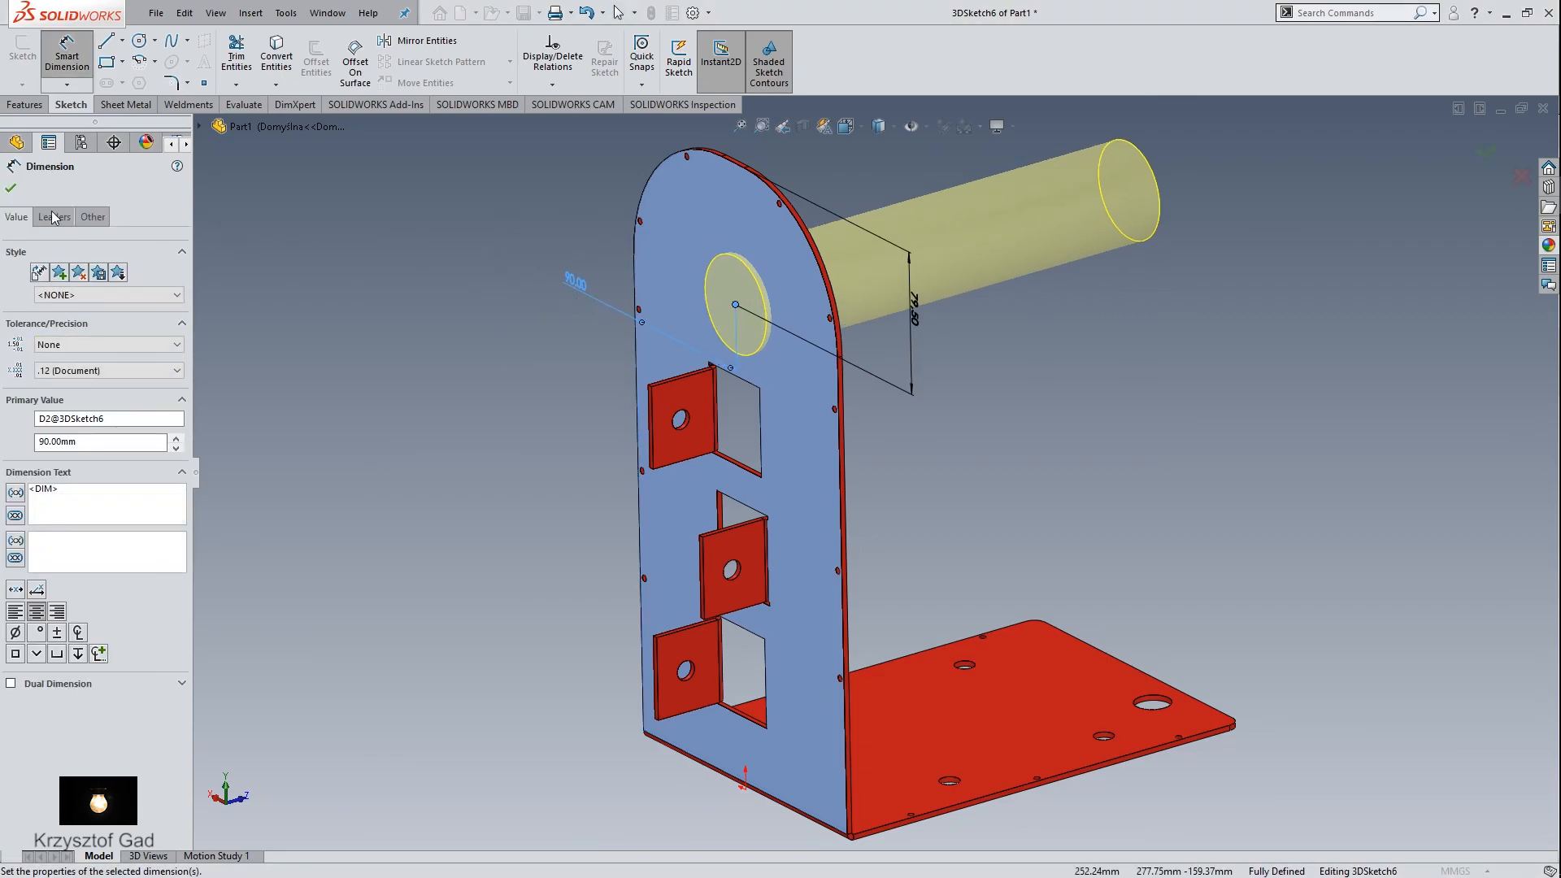
click(11, 190)
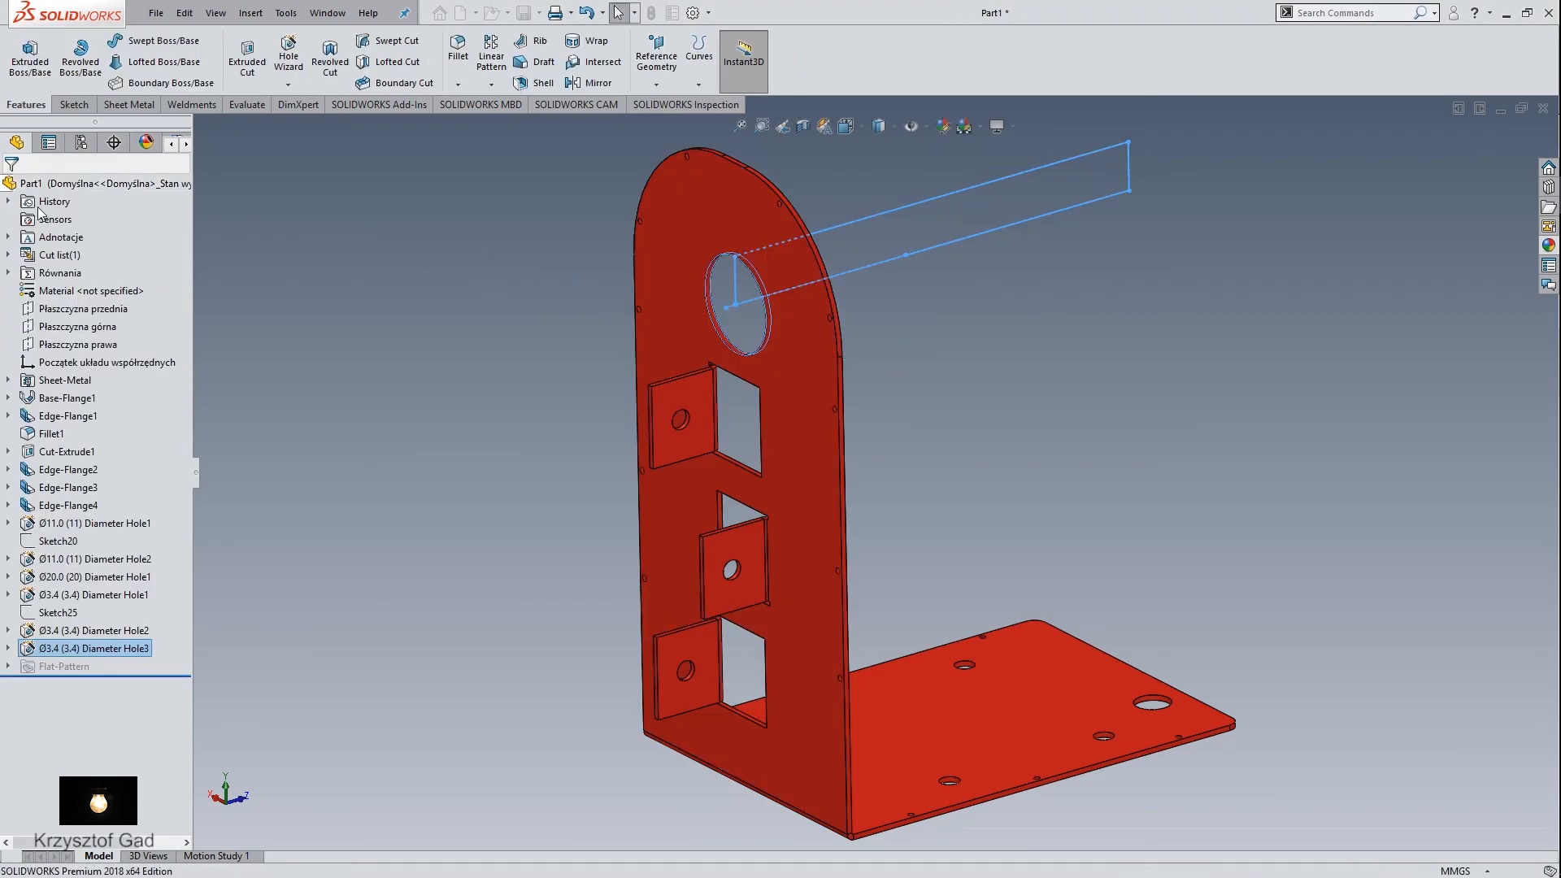